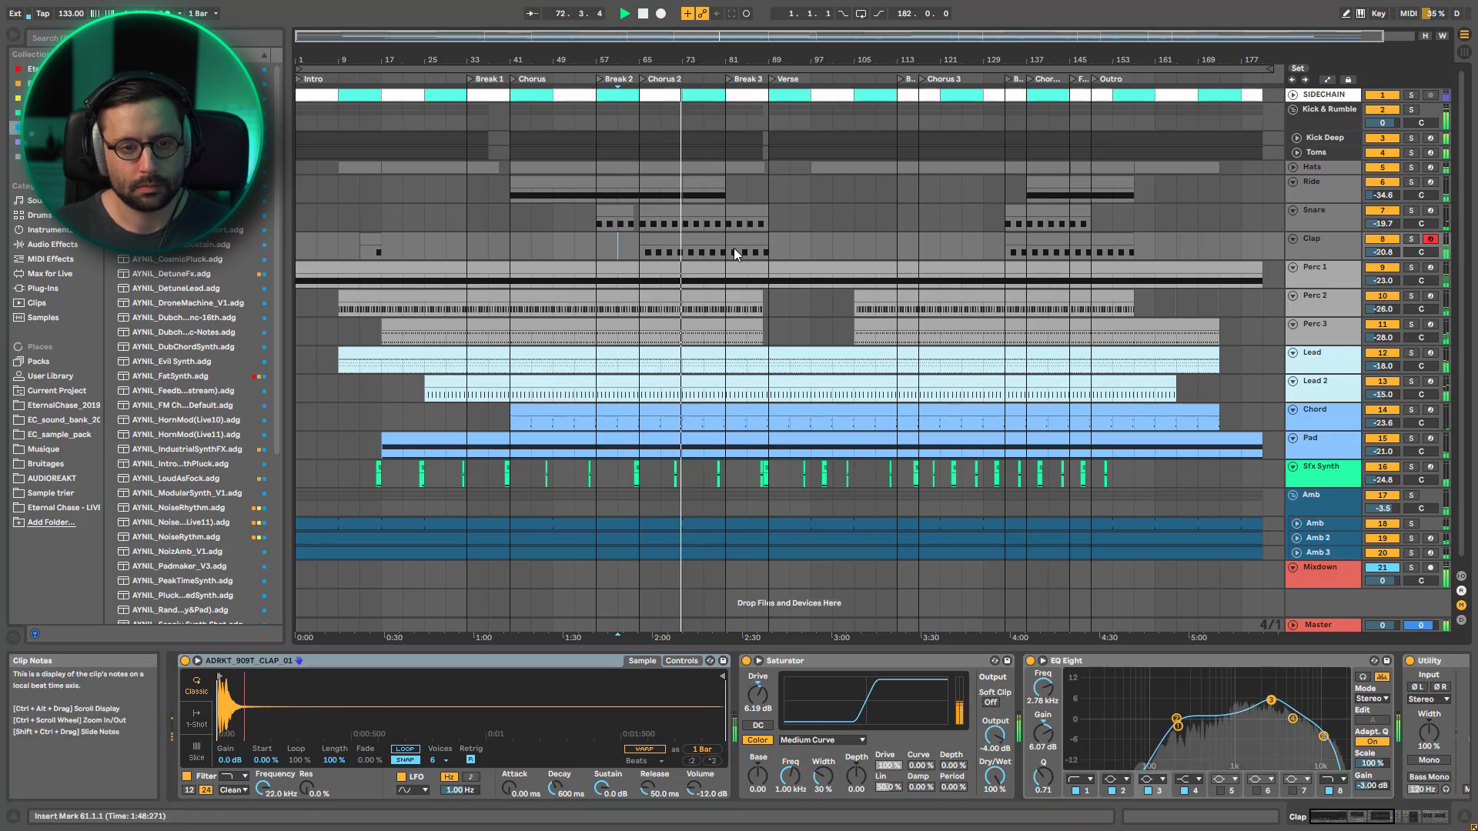
Solo the Lead track and play it from the start of its clip at bar 9
left_click(791, 222)
left_click(812, 223)
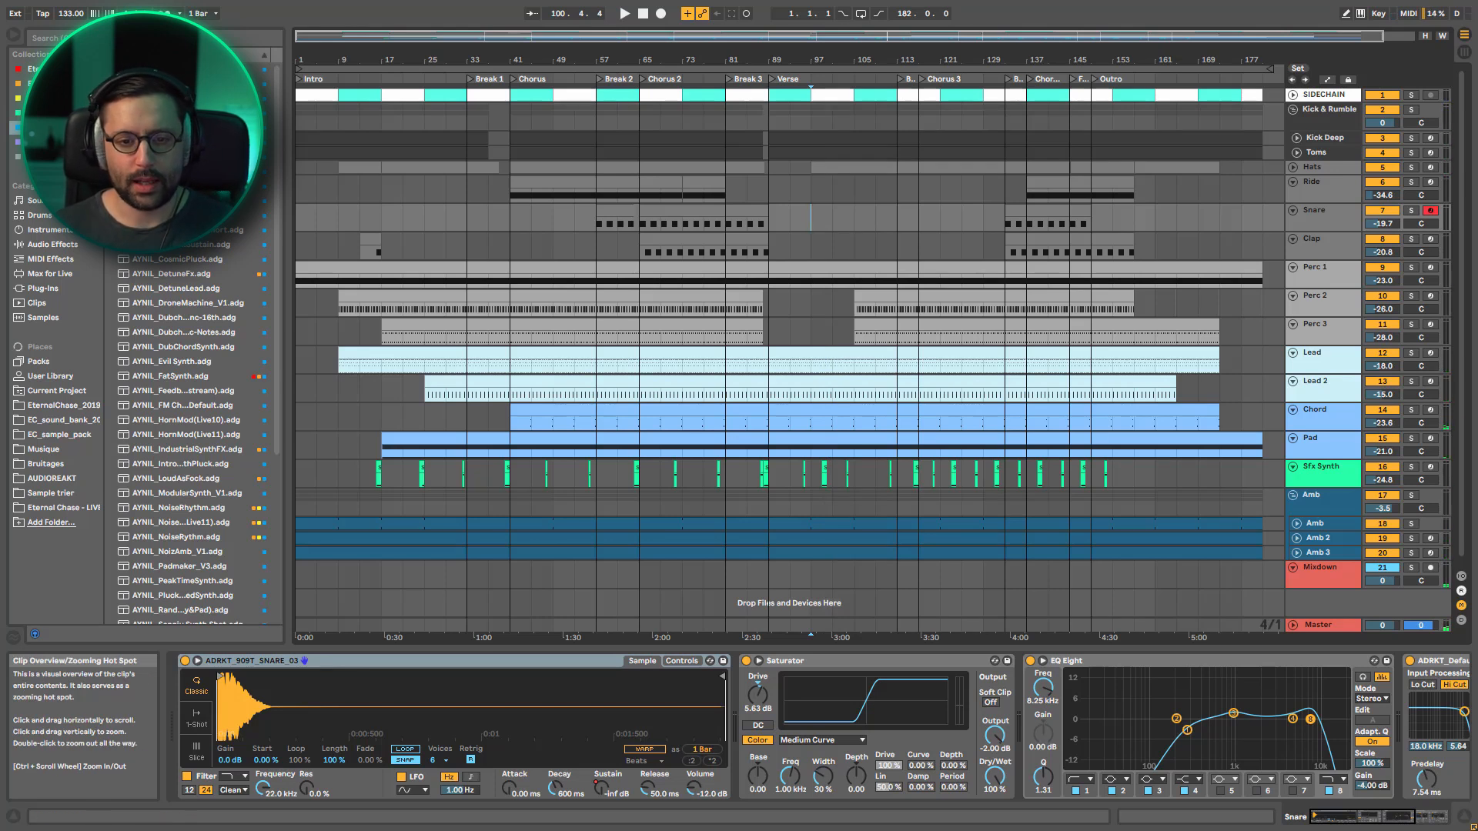
left_click(1411, 353)
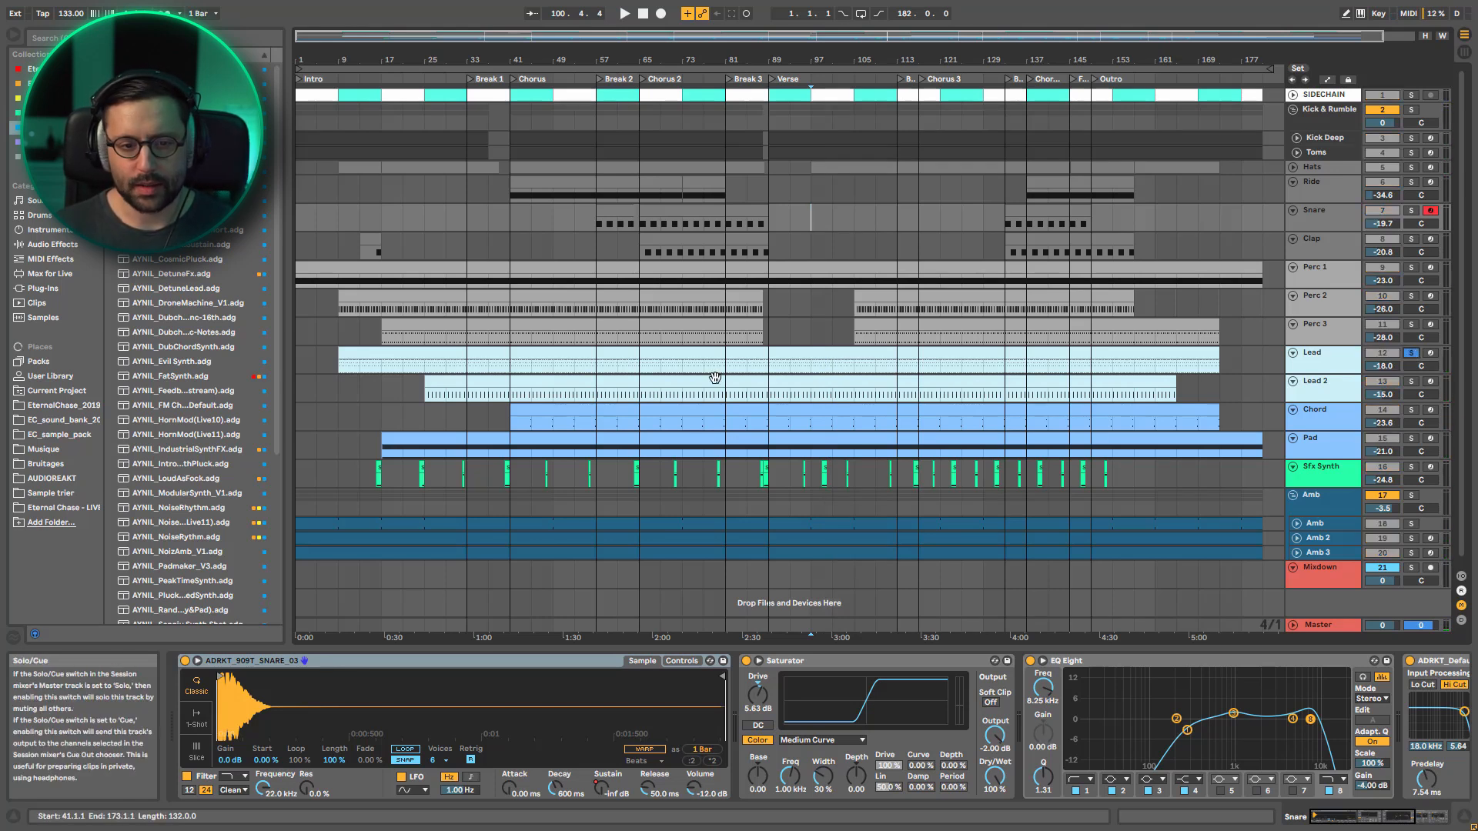
left_click(449, 359)
key("space")
key("space")
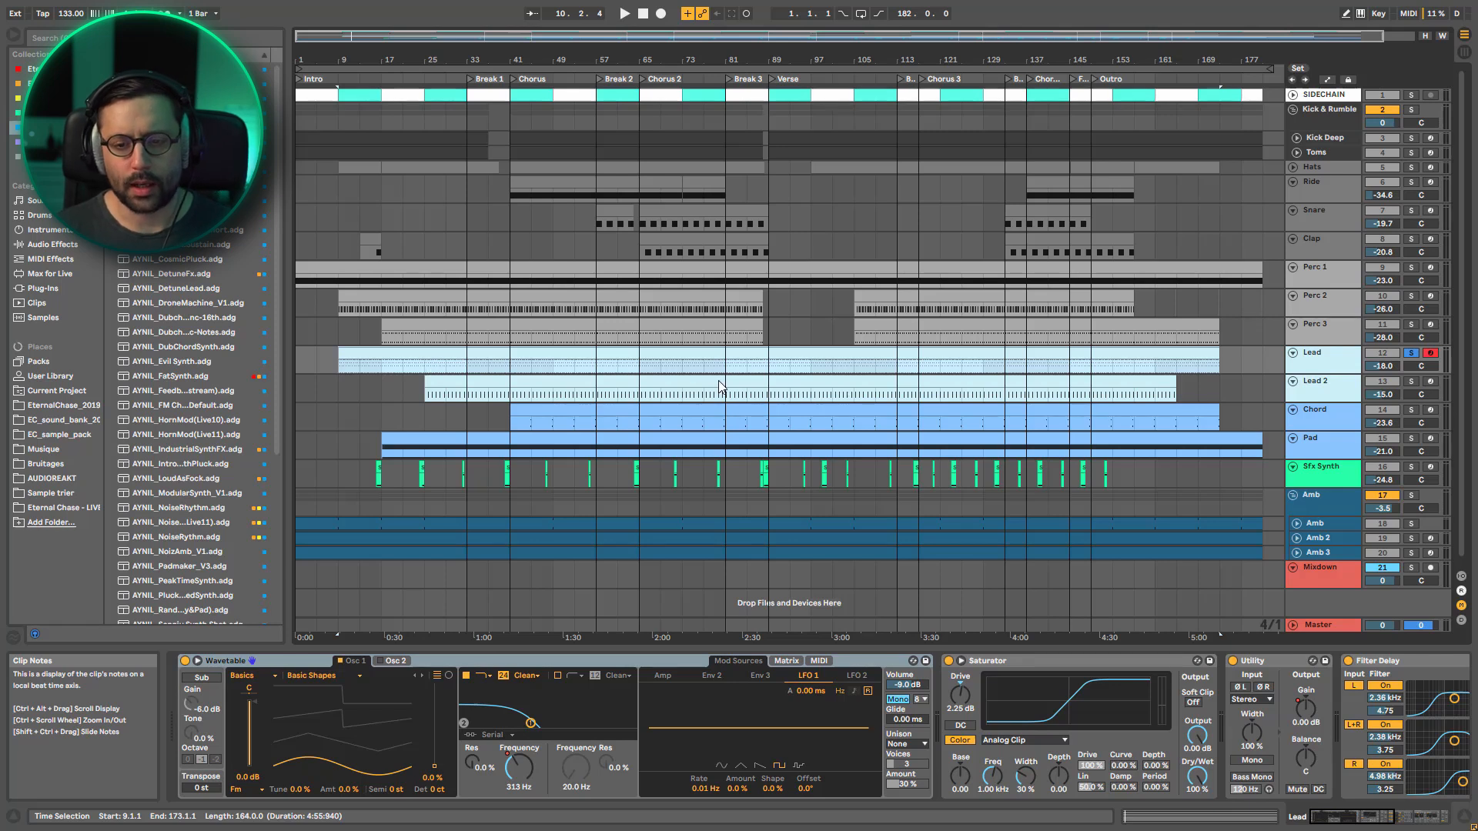
Solo the Amb group, add the Lead and Perc 2 tracks to the solo, and play them together from bar 9
left_click(1412, 496)
key("space")
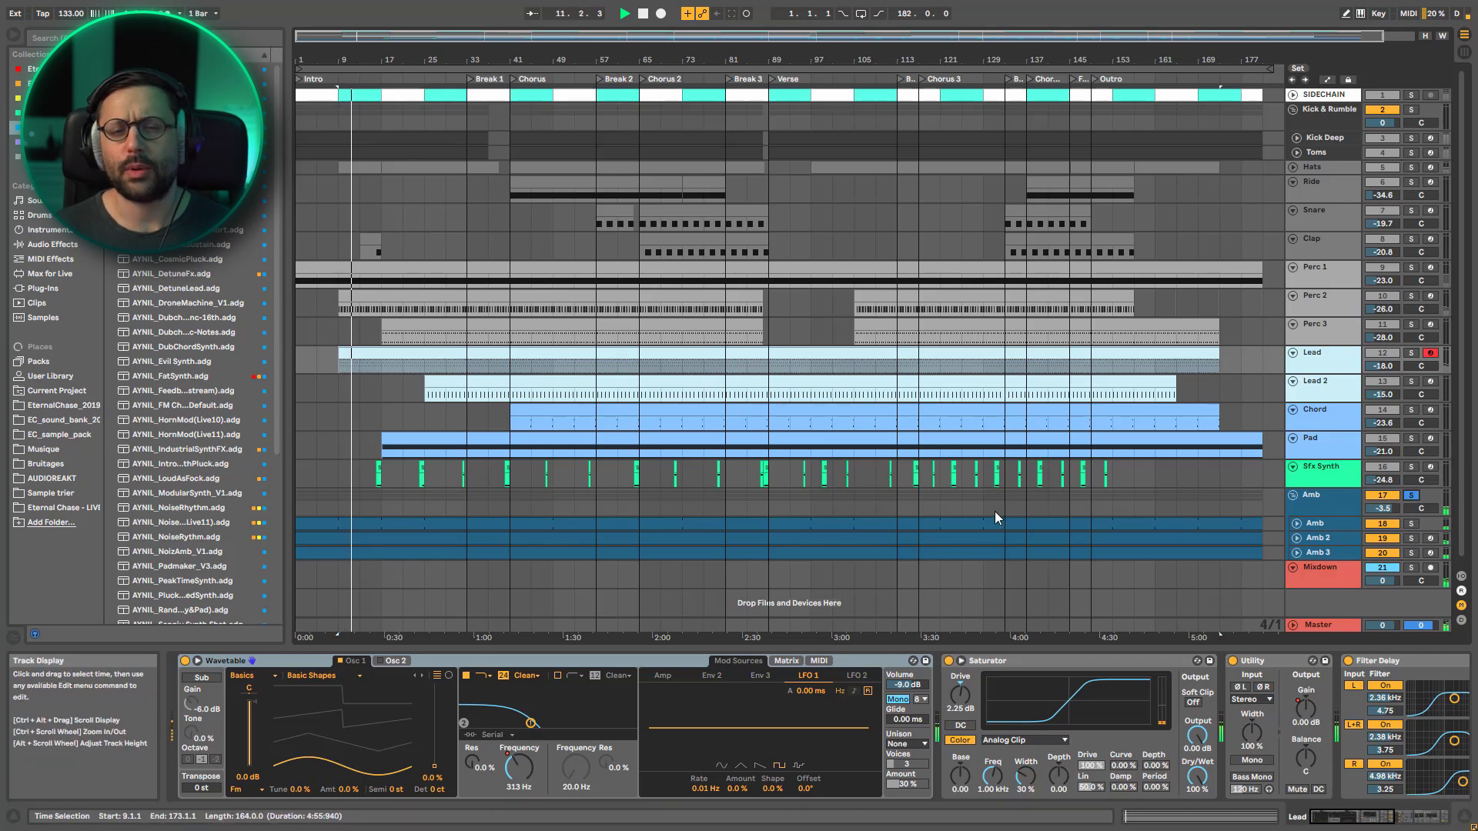
left_click(1411, 354, "ctrl")
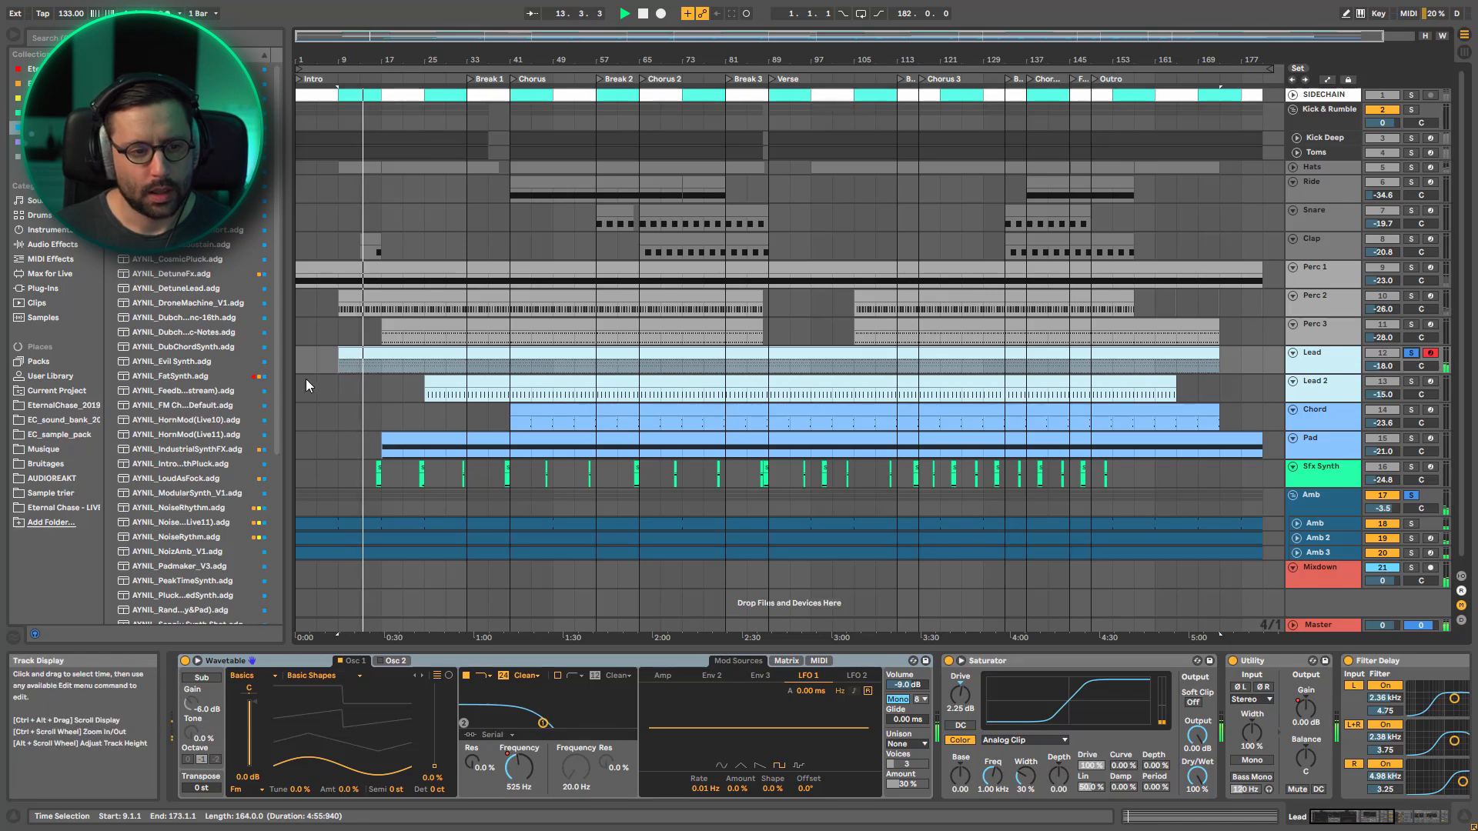
left_click(1411, 298, "ctrl")
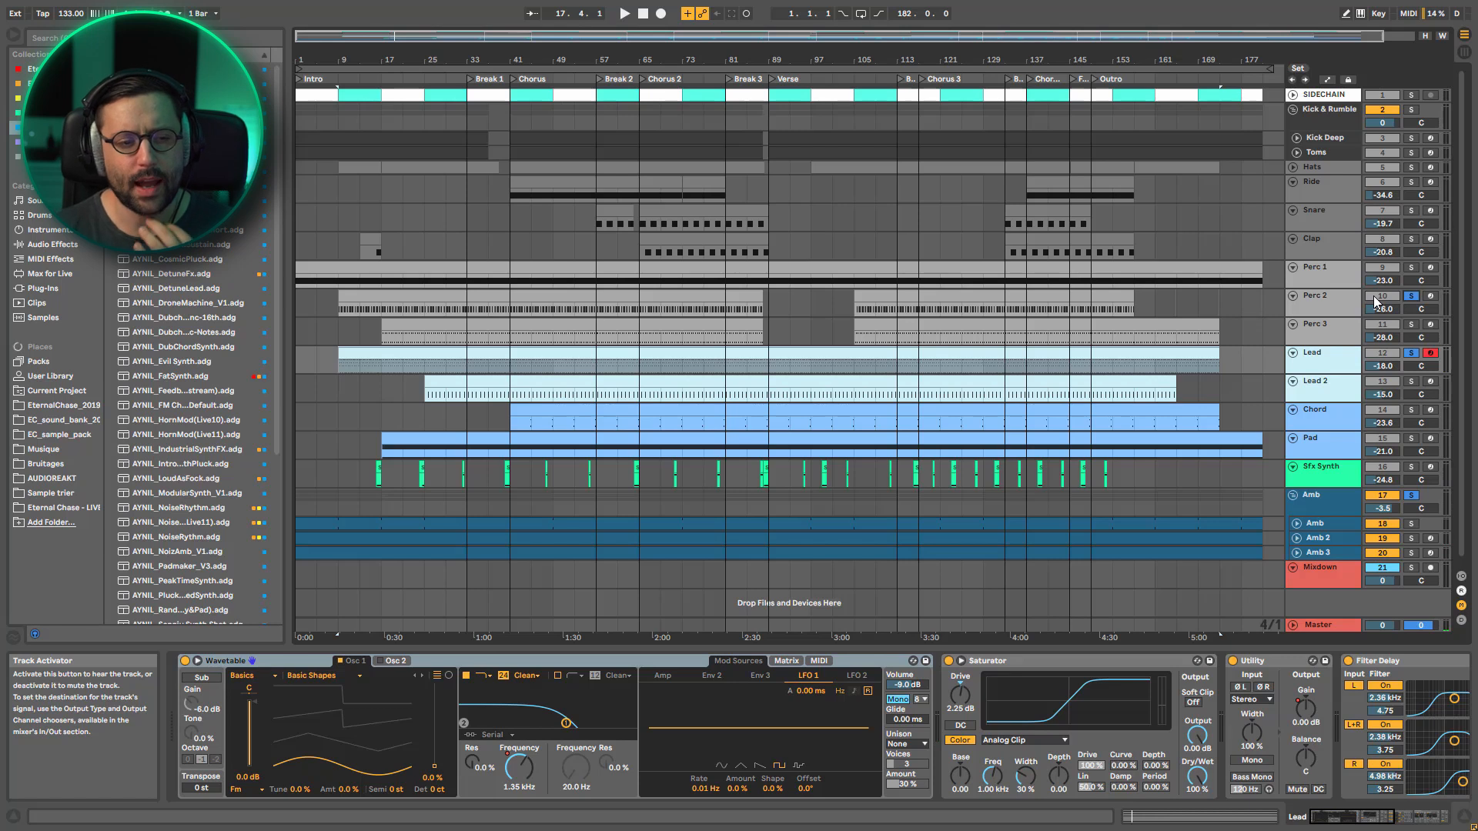
key("space")
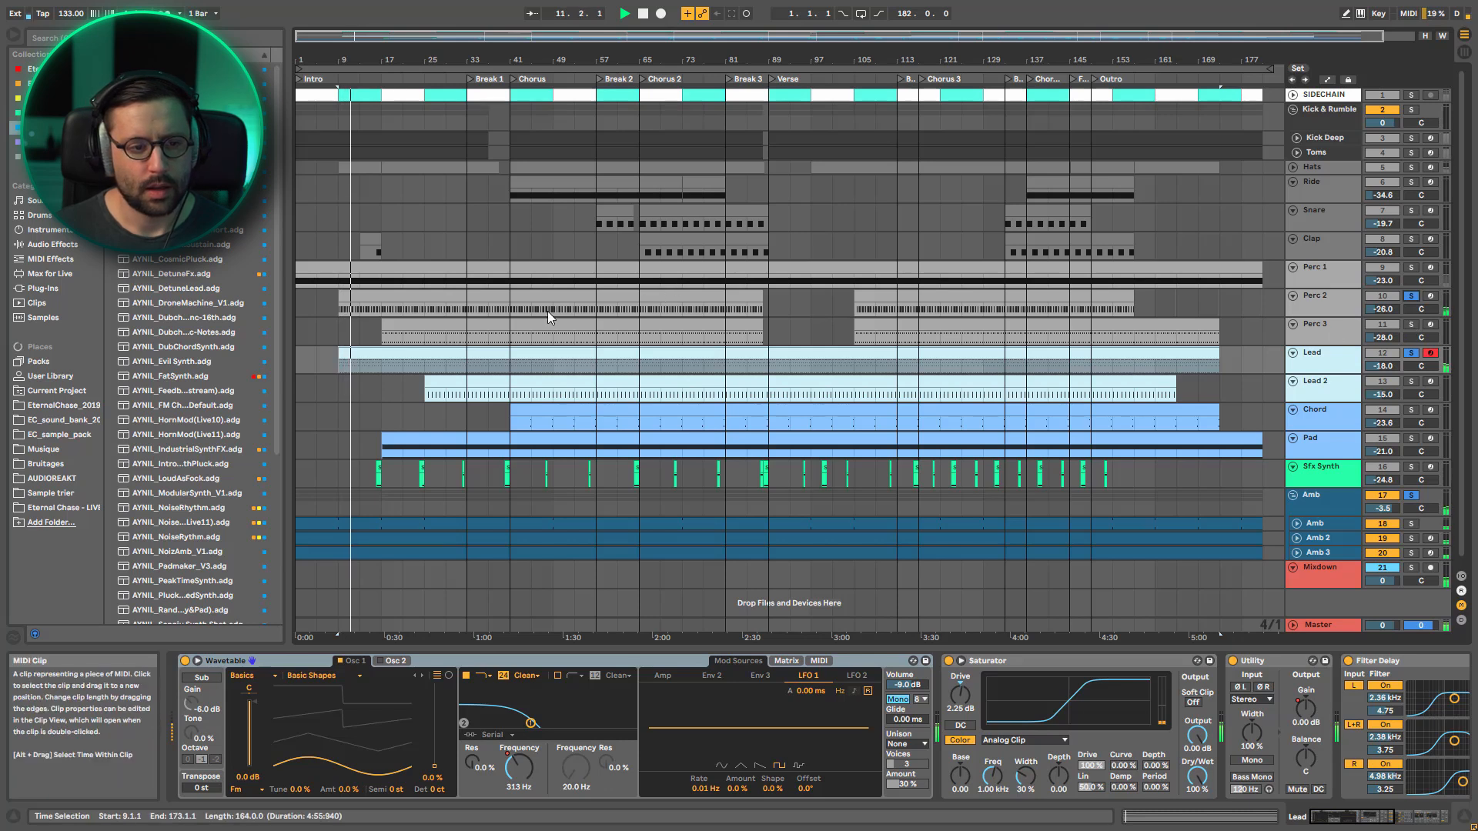
Add Perc 3 to the soloed tracks and play the combination from bar 25
left_click(431, 346)
left_click(1414, 326)
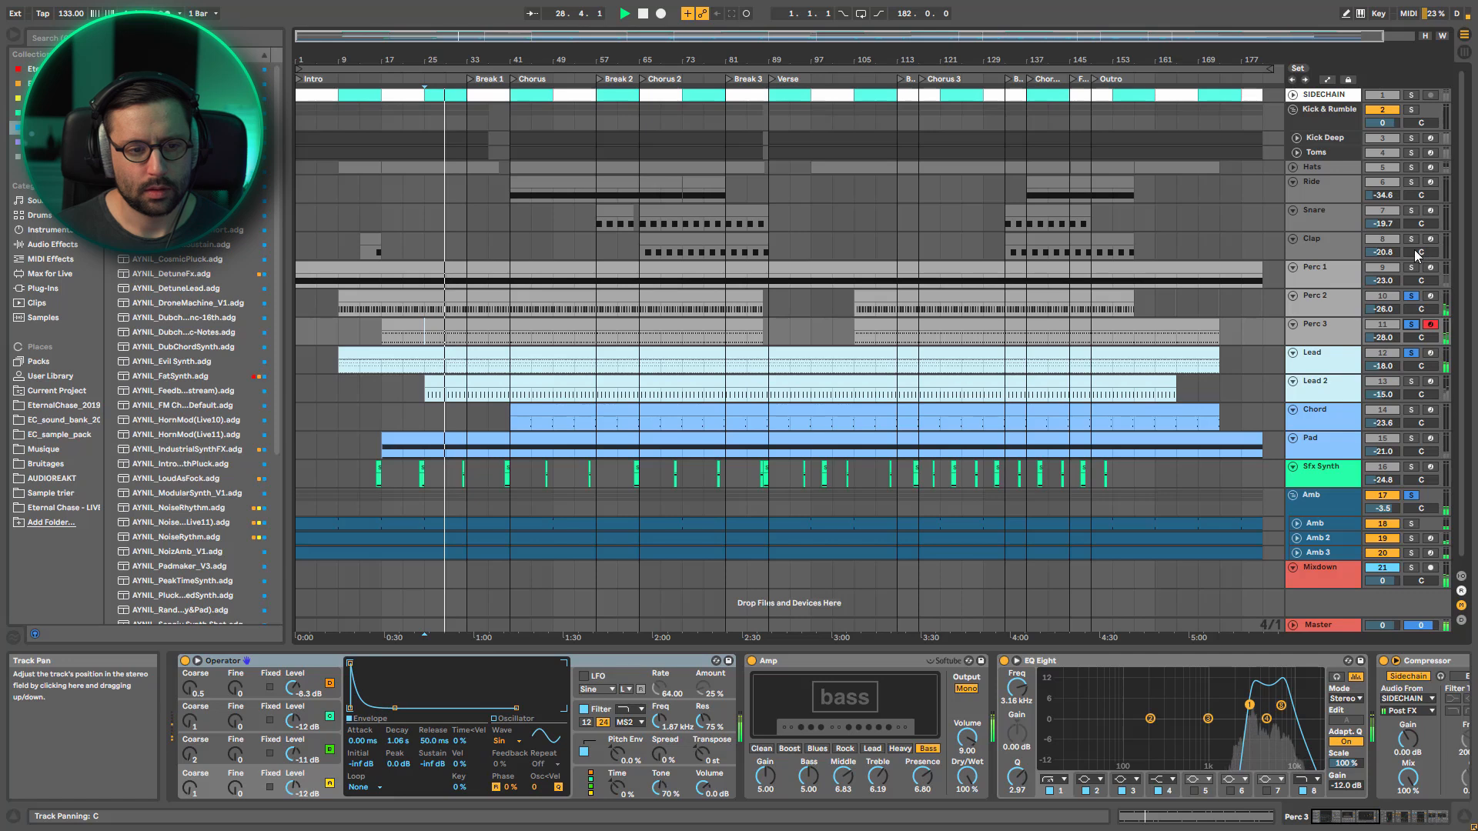
key("space")
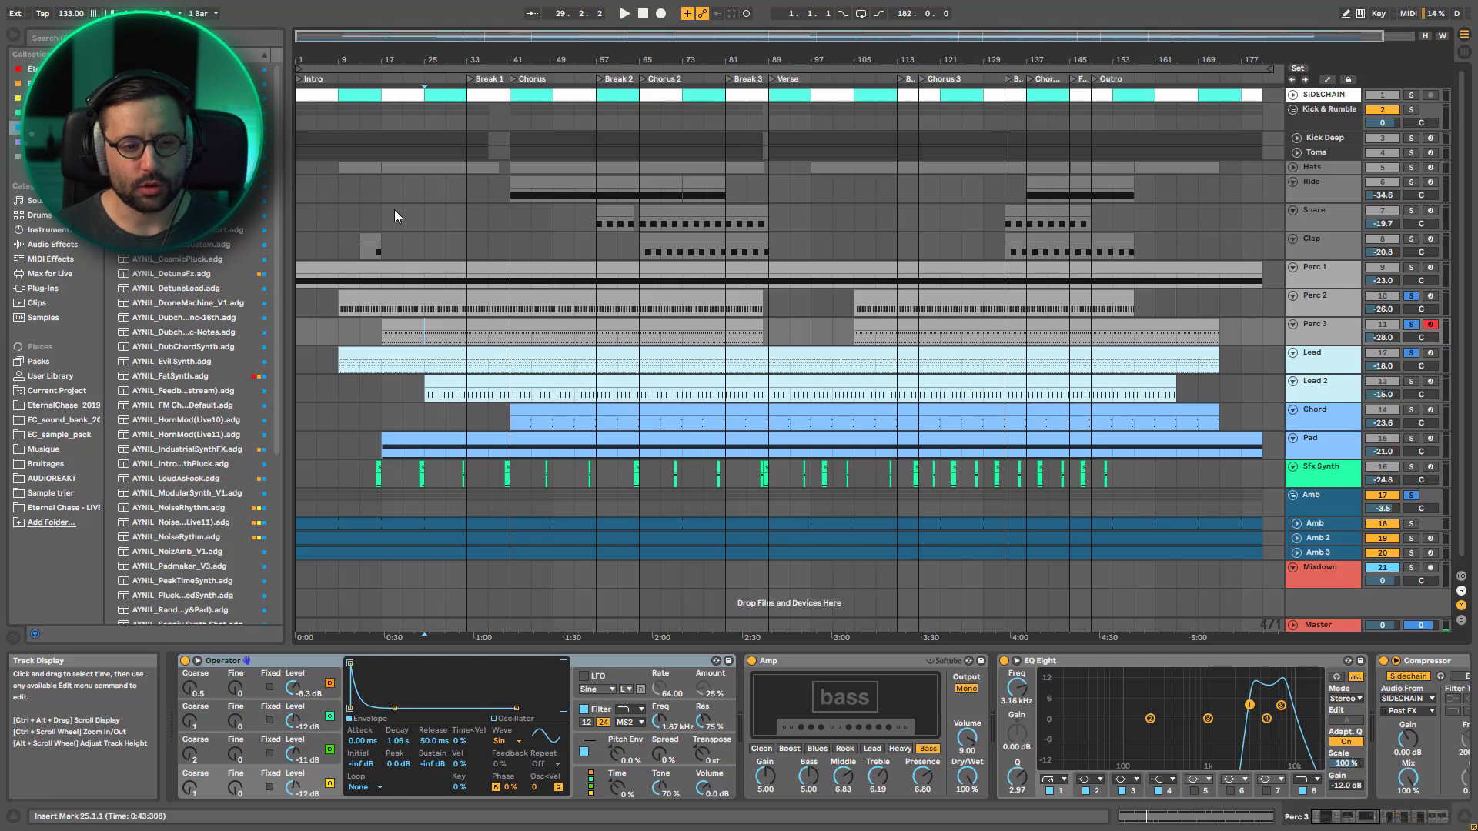
Add Lead 2 to the soloed tracks and play from the start of the Chorus at bar 41
left_click(514, 398)
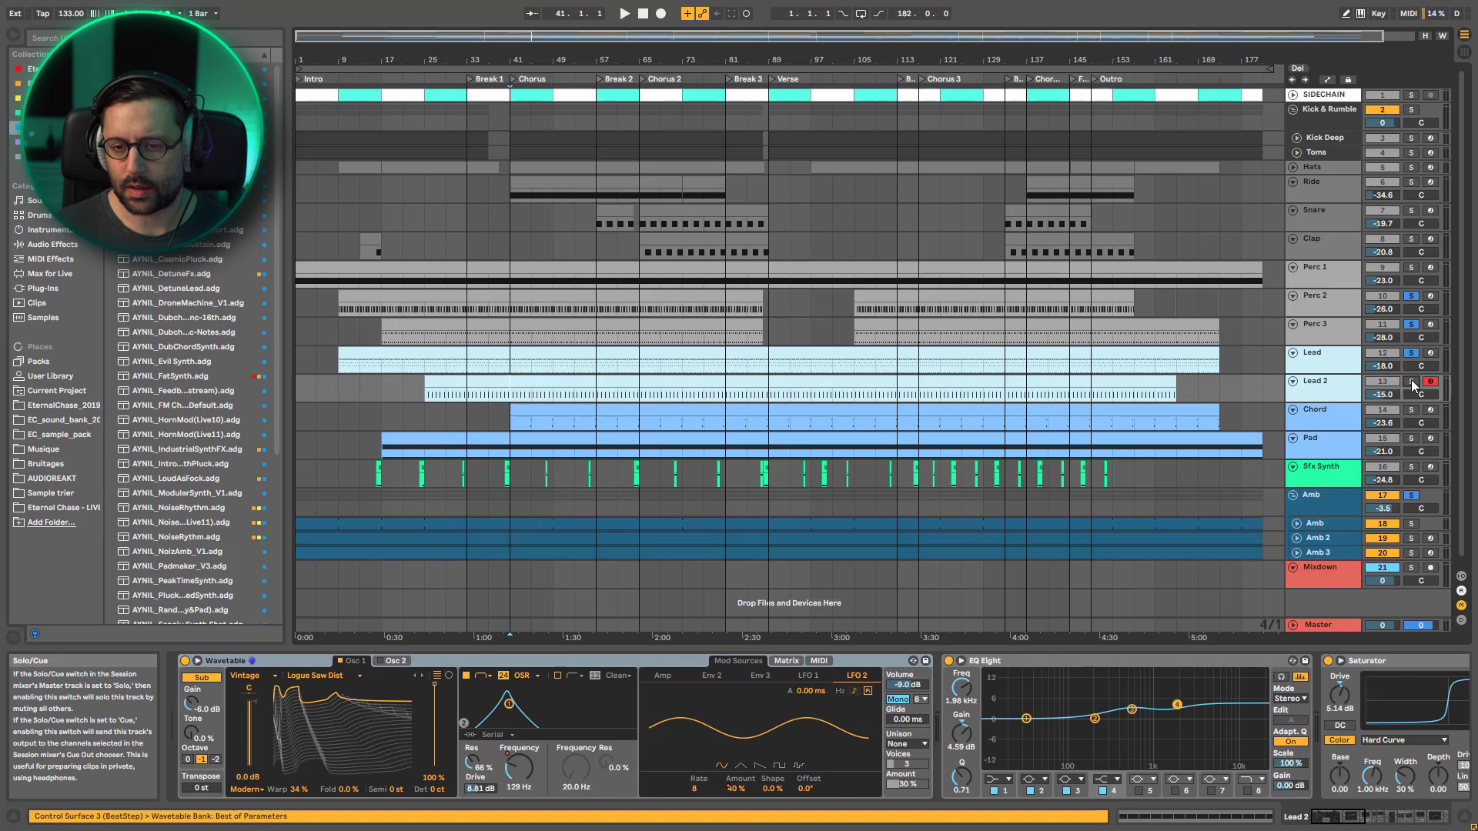
key("space")
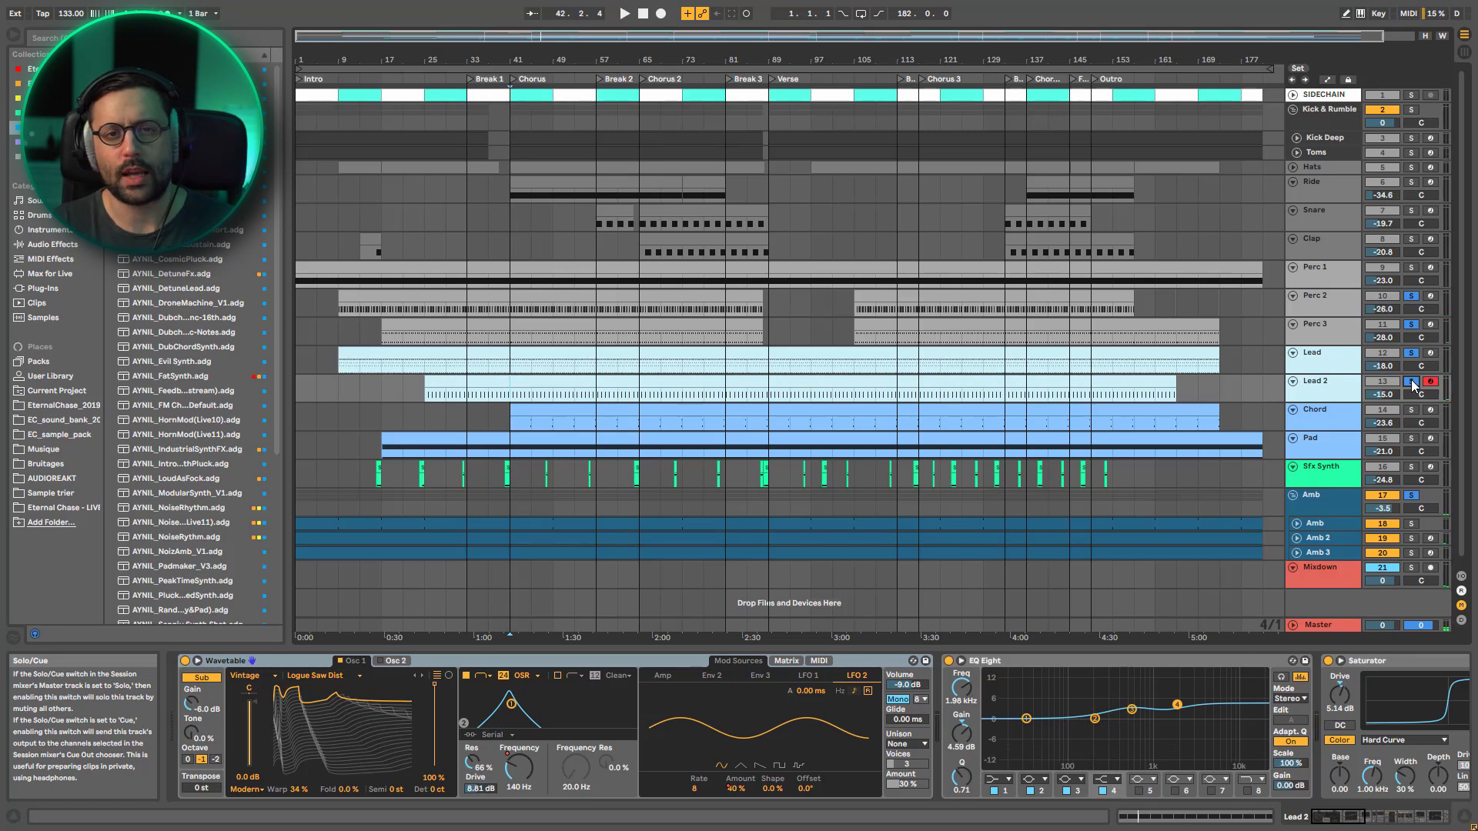
key("space")
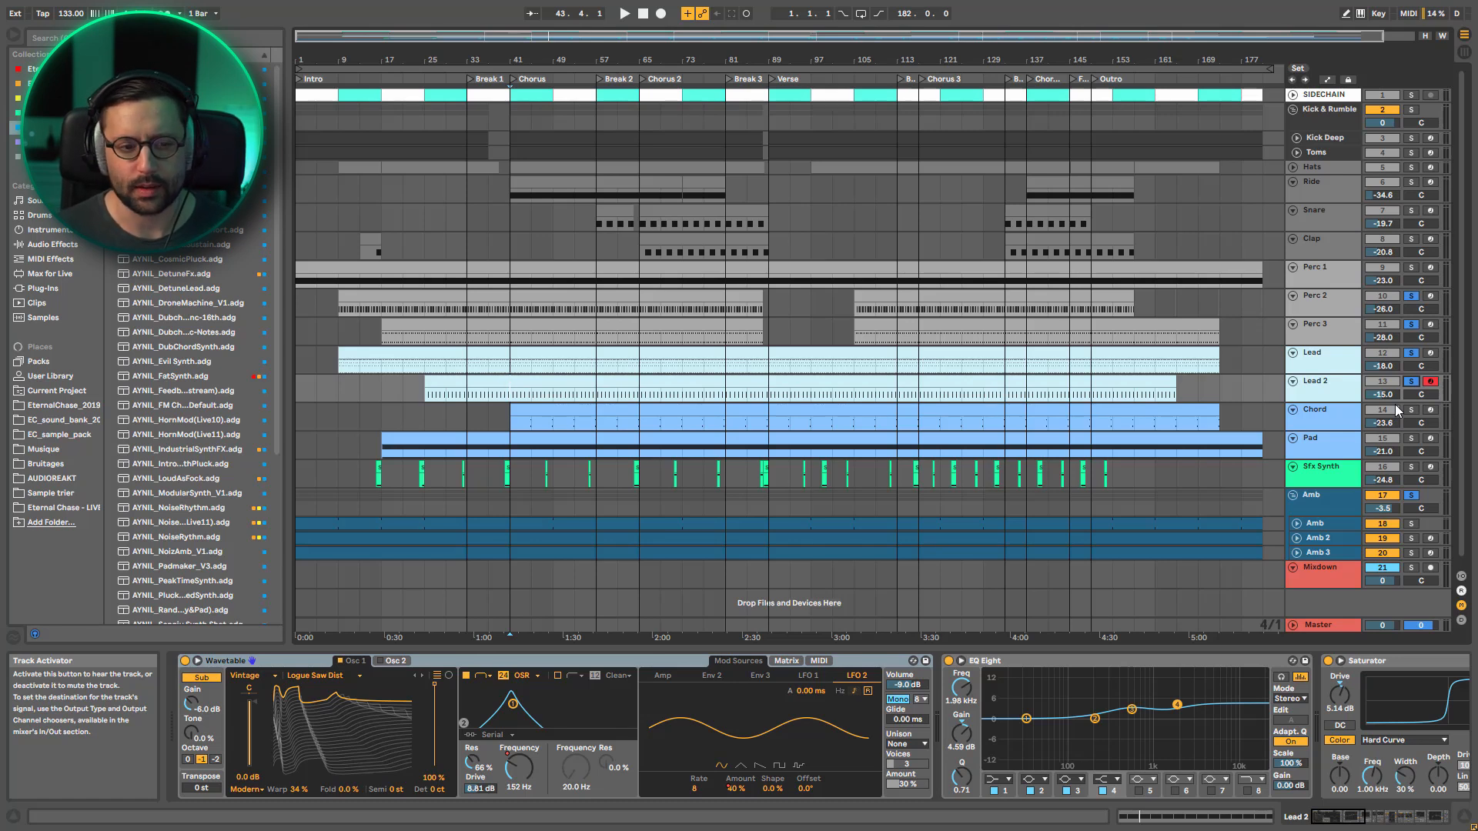
Audition the Chord and Pad tracks in solo early in the Chorus, around bar 44
left_click(1411, 411, "ctrl")
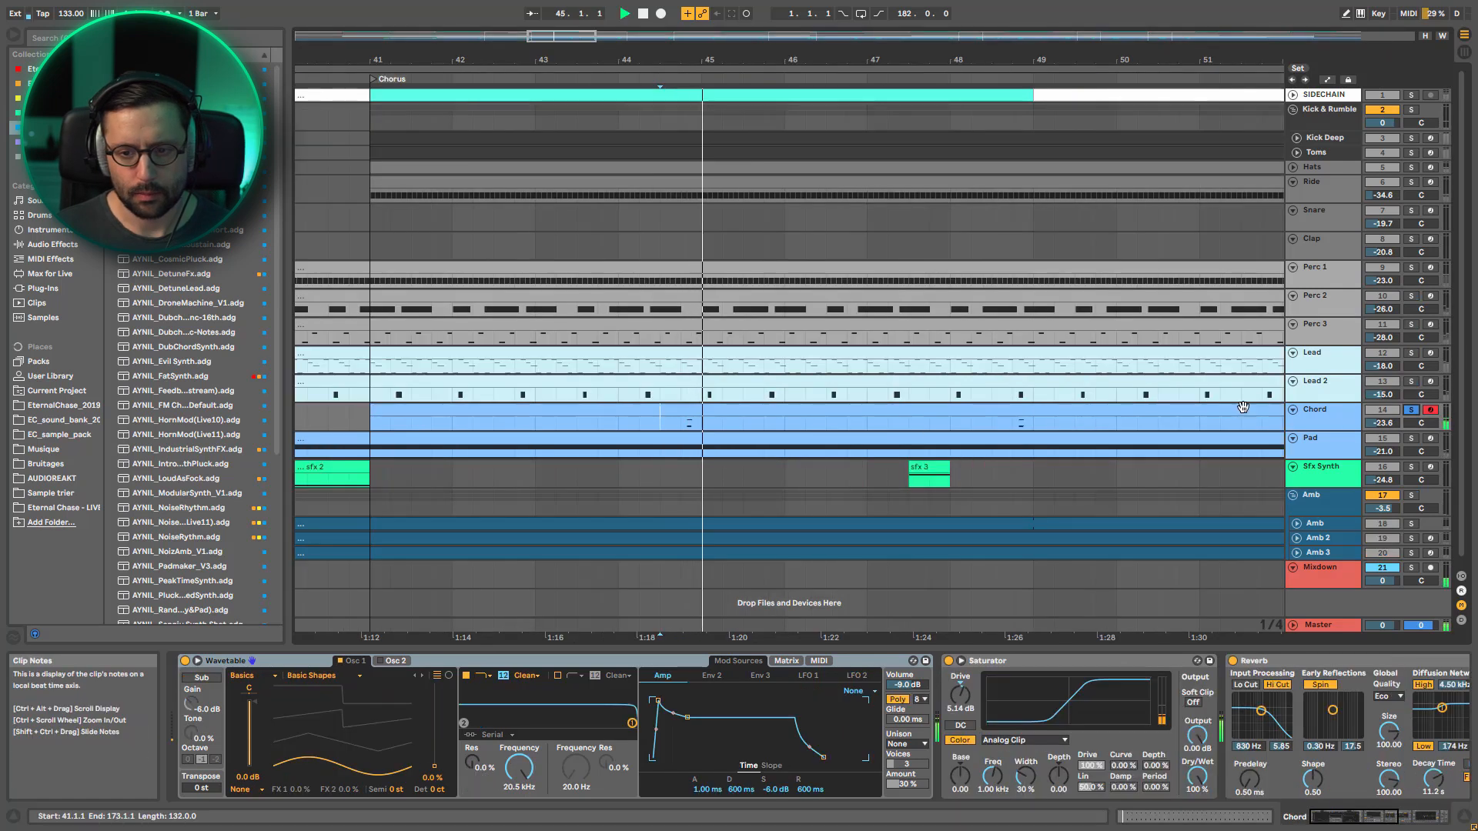
left_click(1412, 438)
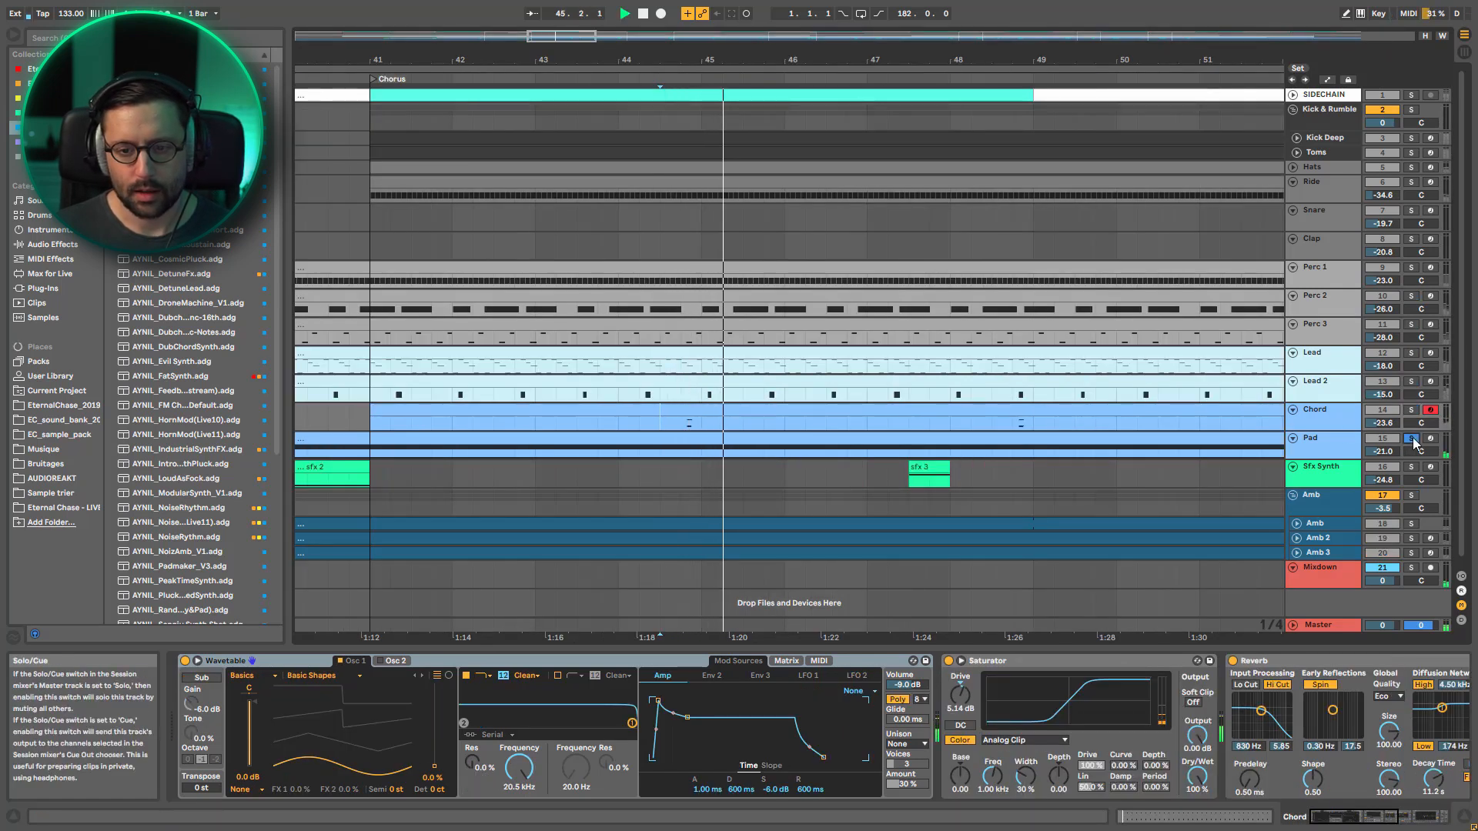
key("space")
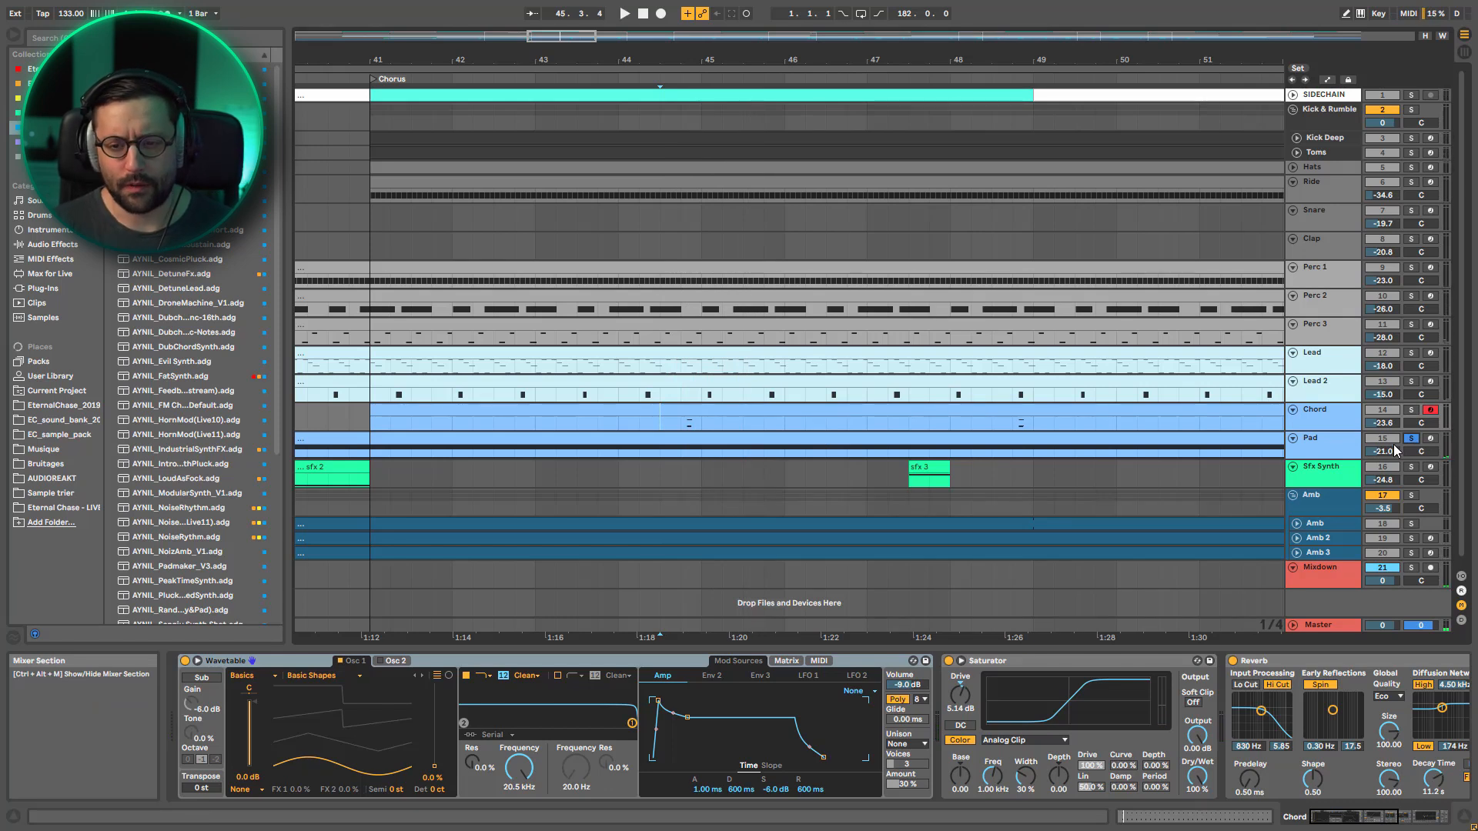
Solo Chord, Pad, Lead, Lead 2, Perc 2, Perc 3 and the Amb group together and play them from about bar 44
left_click(1411, 411, "ctrl")
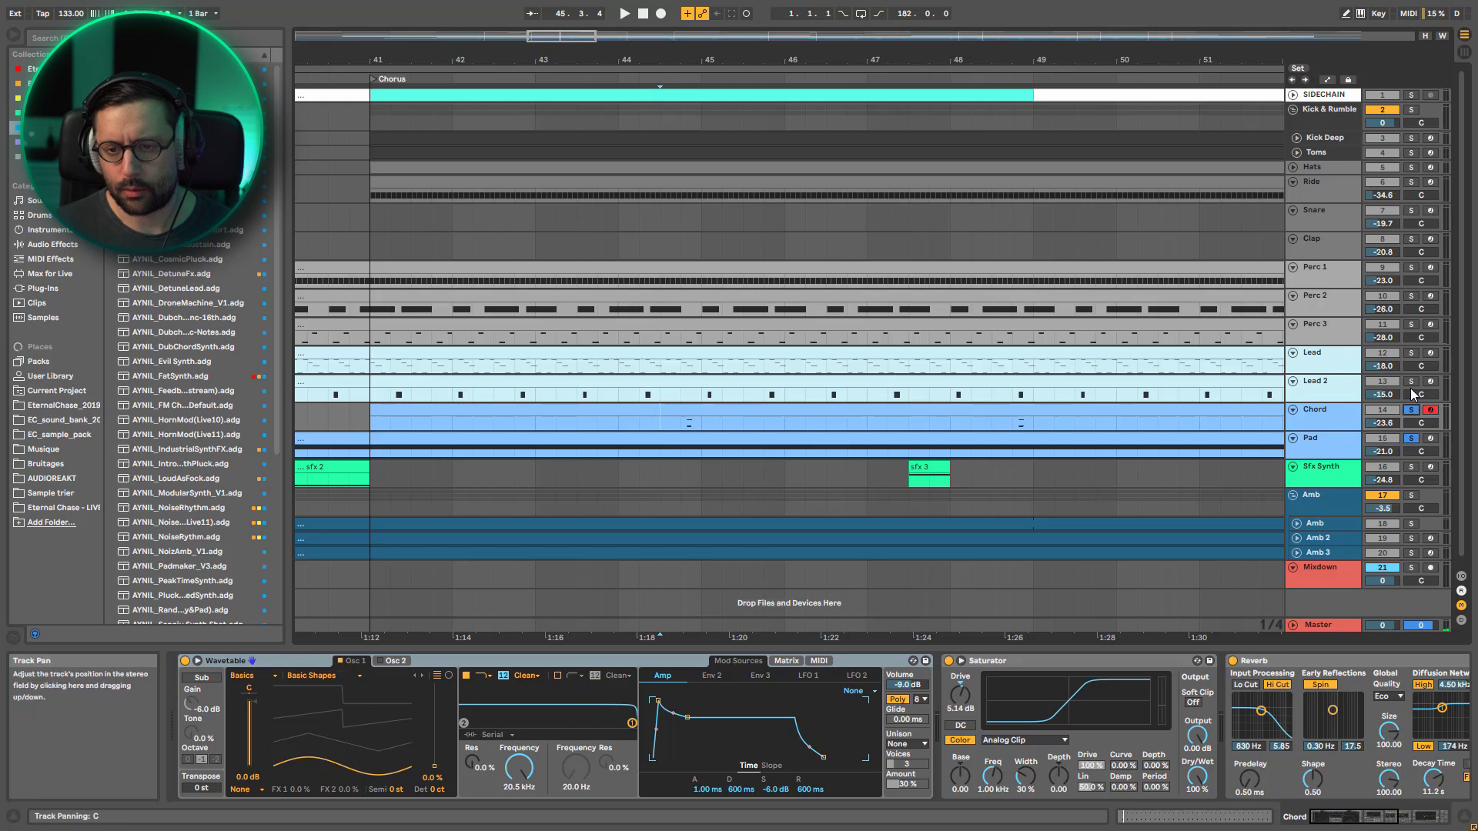
left_click(1414, 383, "ctrl")
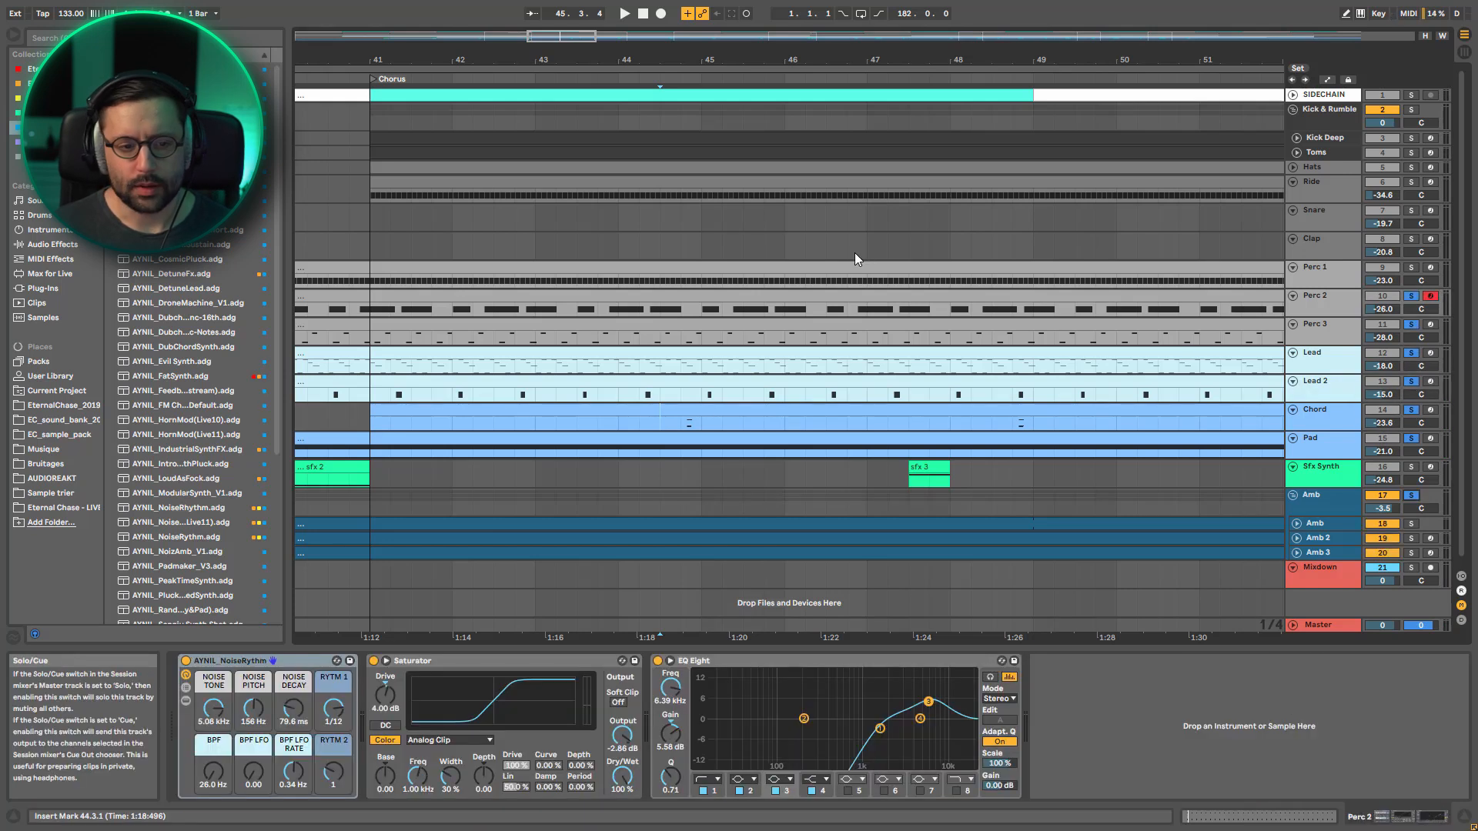
key("space")
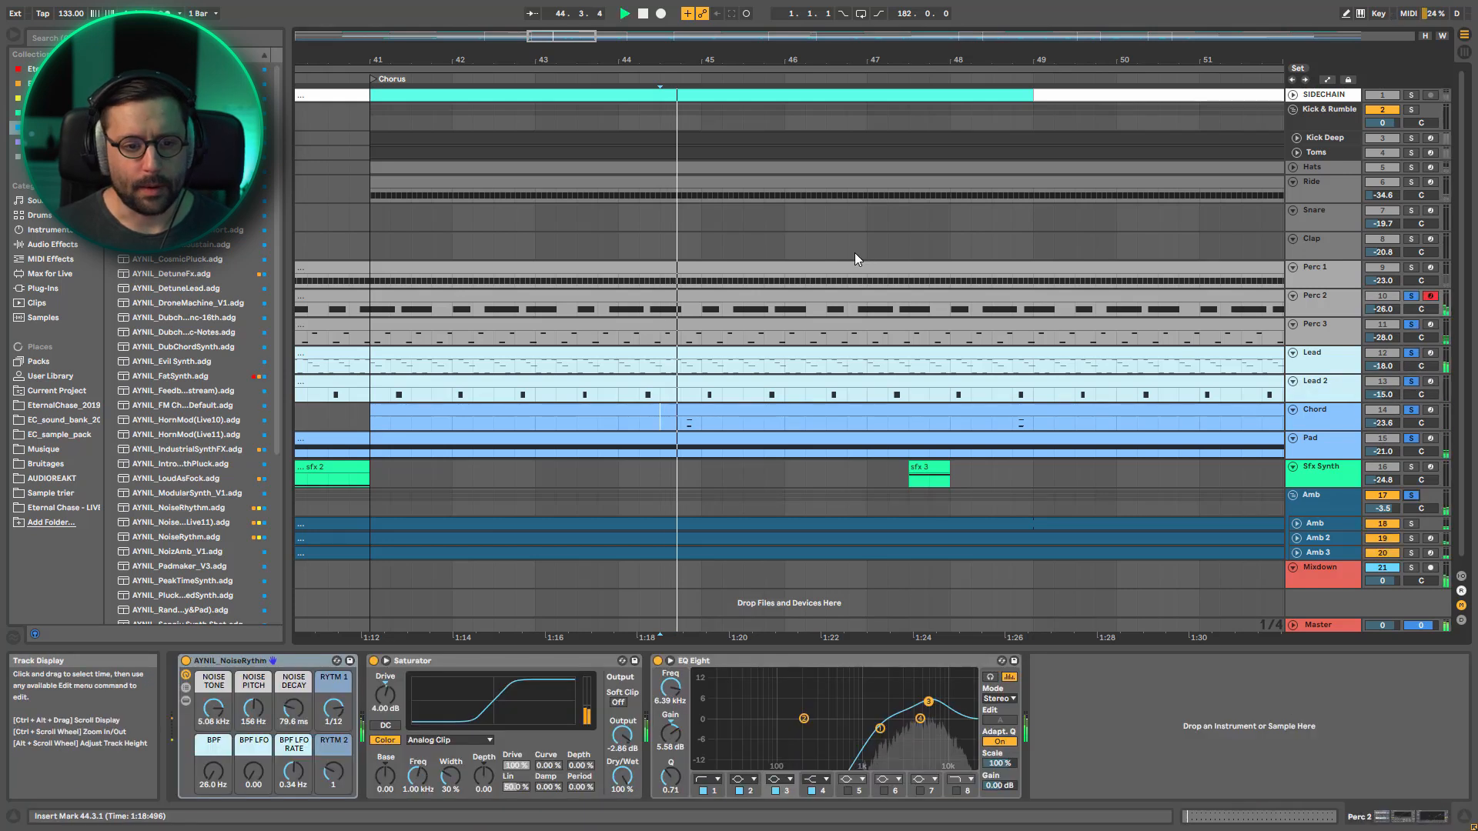
mouse_move(557, 60)
left_mouse_down()
mouse_move(557, 10)
mouse_move(555, 38)
left_mouse_up()
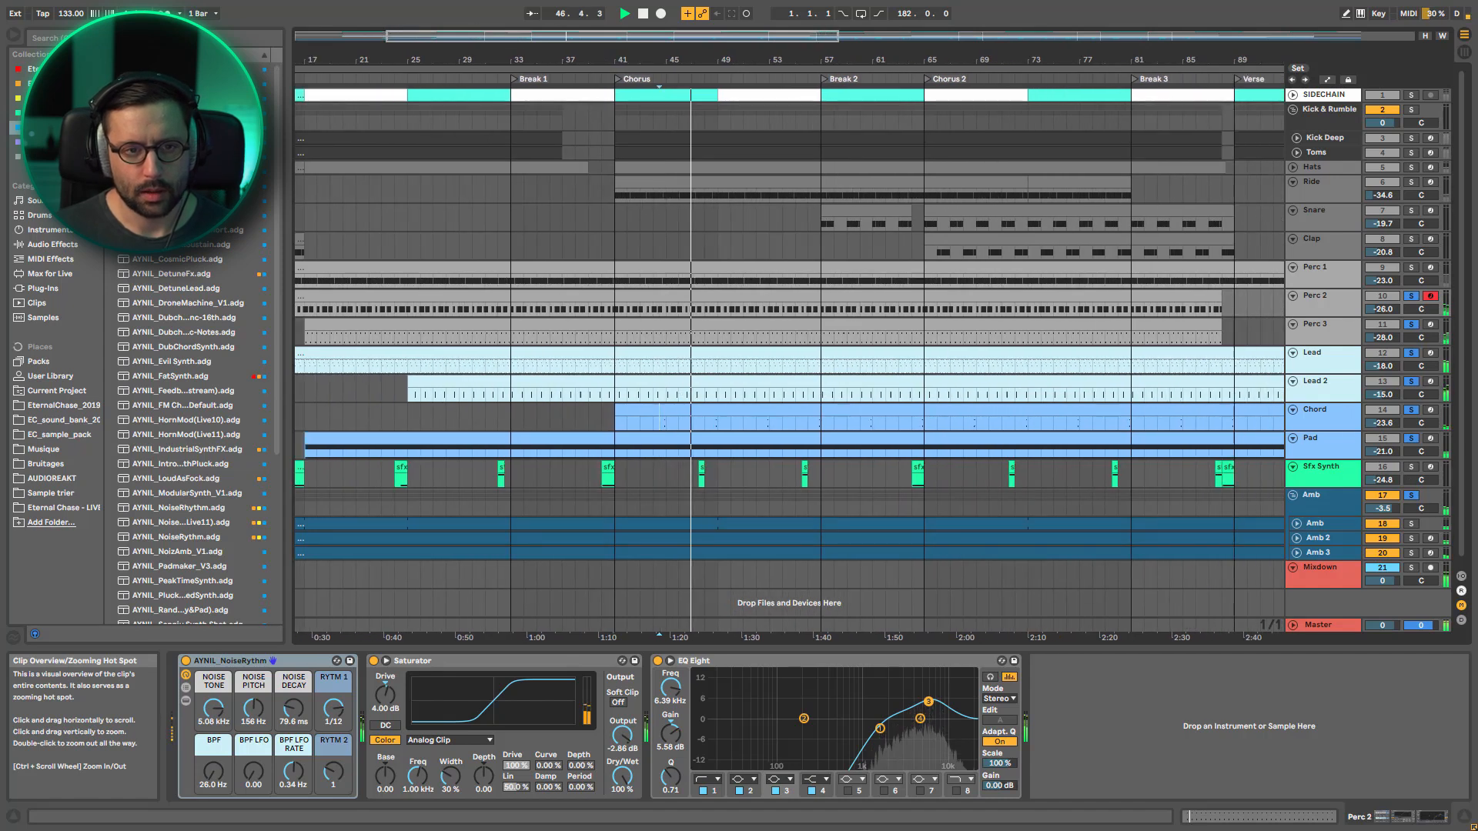
double_click(553, 38)
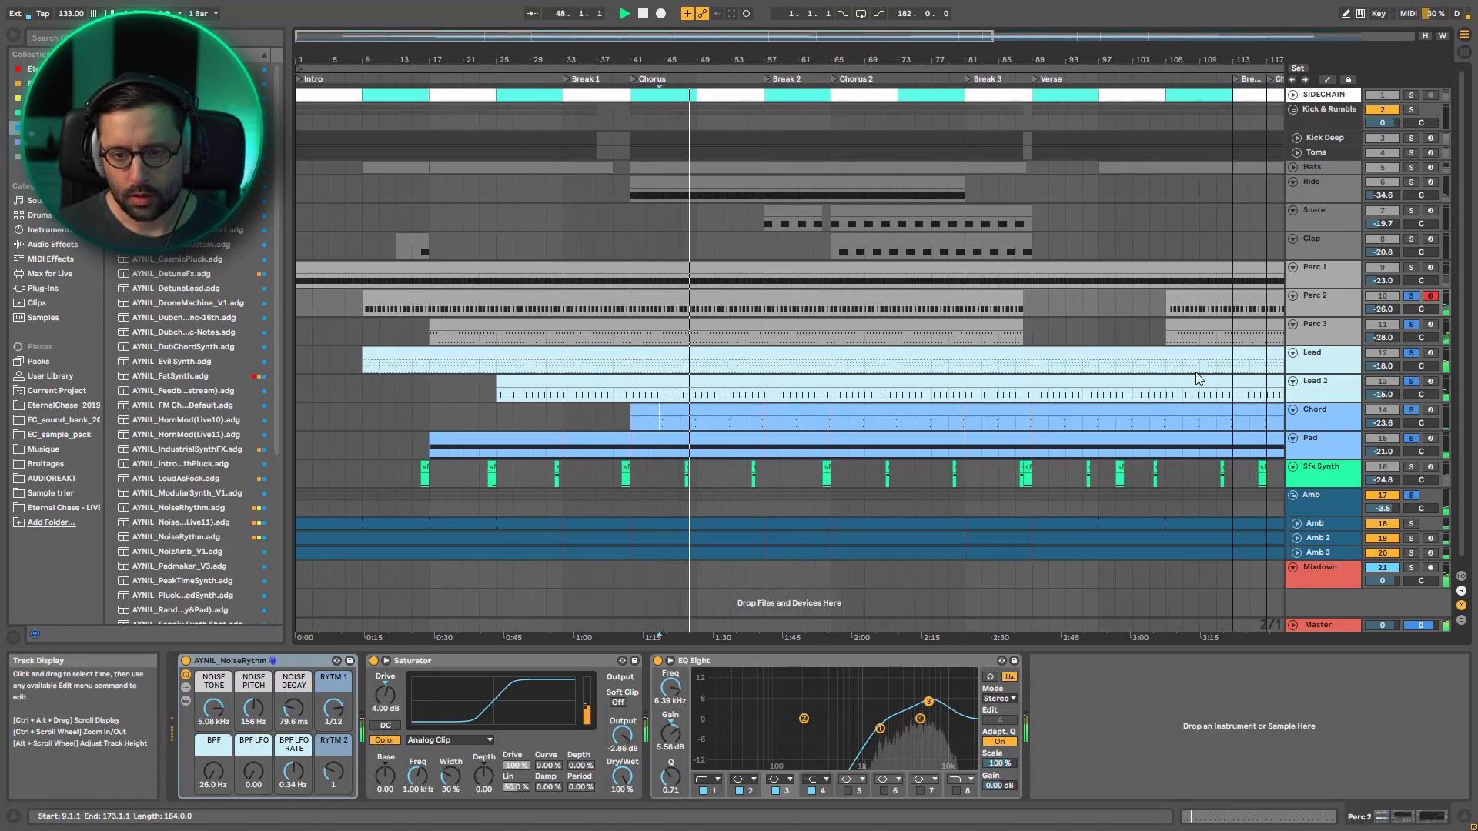
Add Sfx Synth to the soloed tracks and play its sfx 3 clip just before Break 2
left_click(1411, 467, "ctrl")
key("space")
key("space")
key("space")
left_click_drag(697, 36, 650, 201)
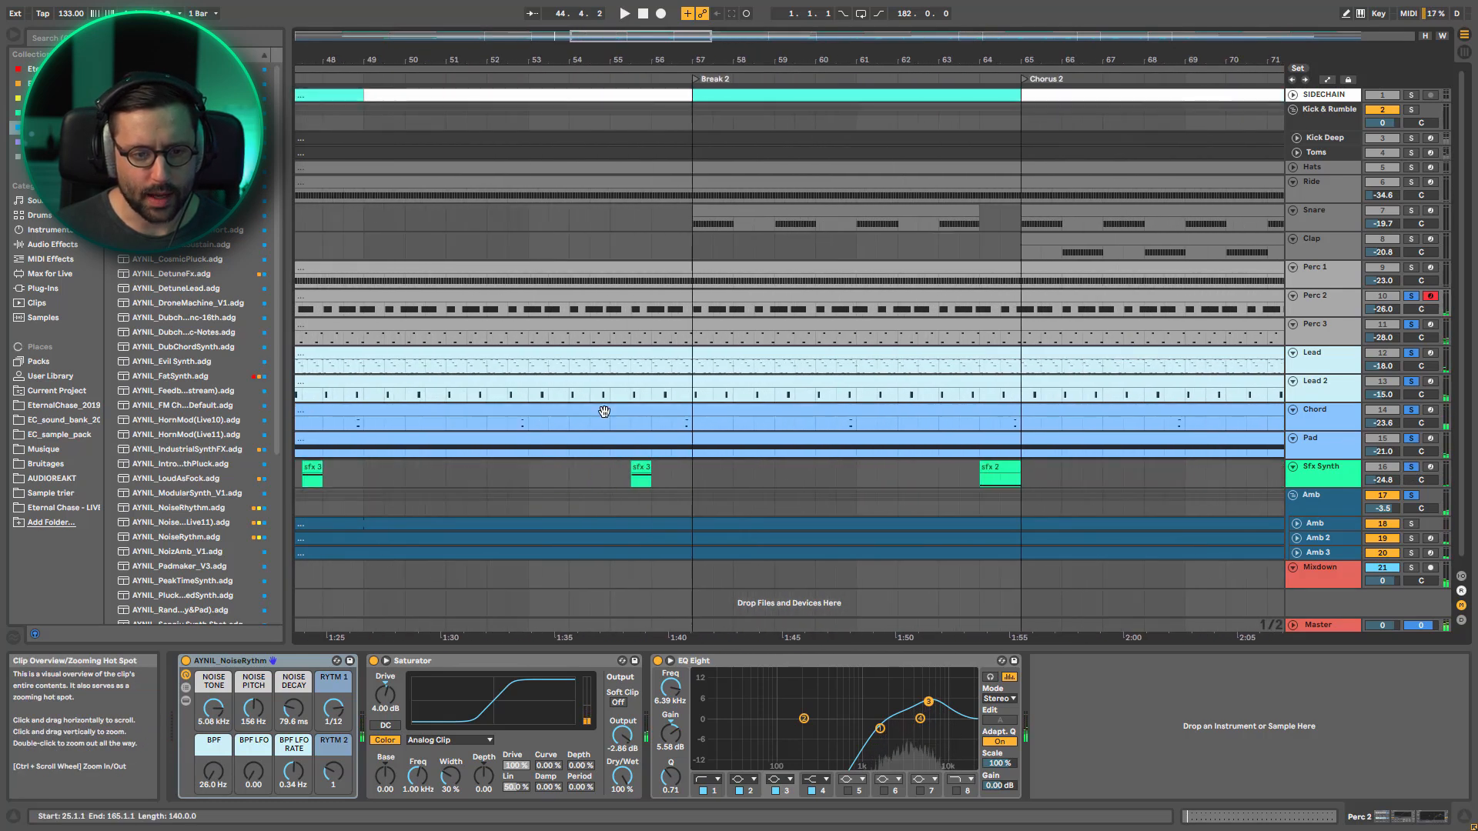
left_click(623, 464)
key("space")
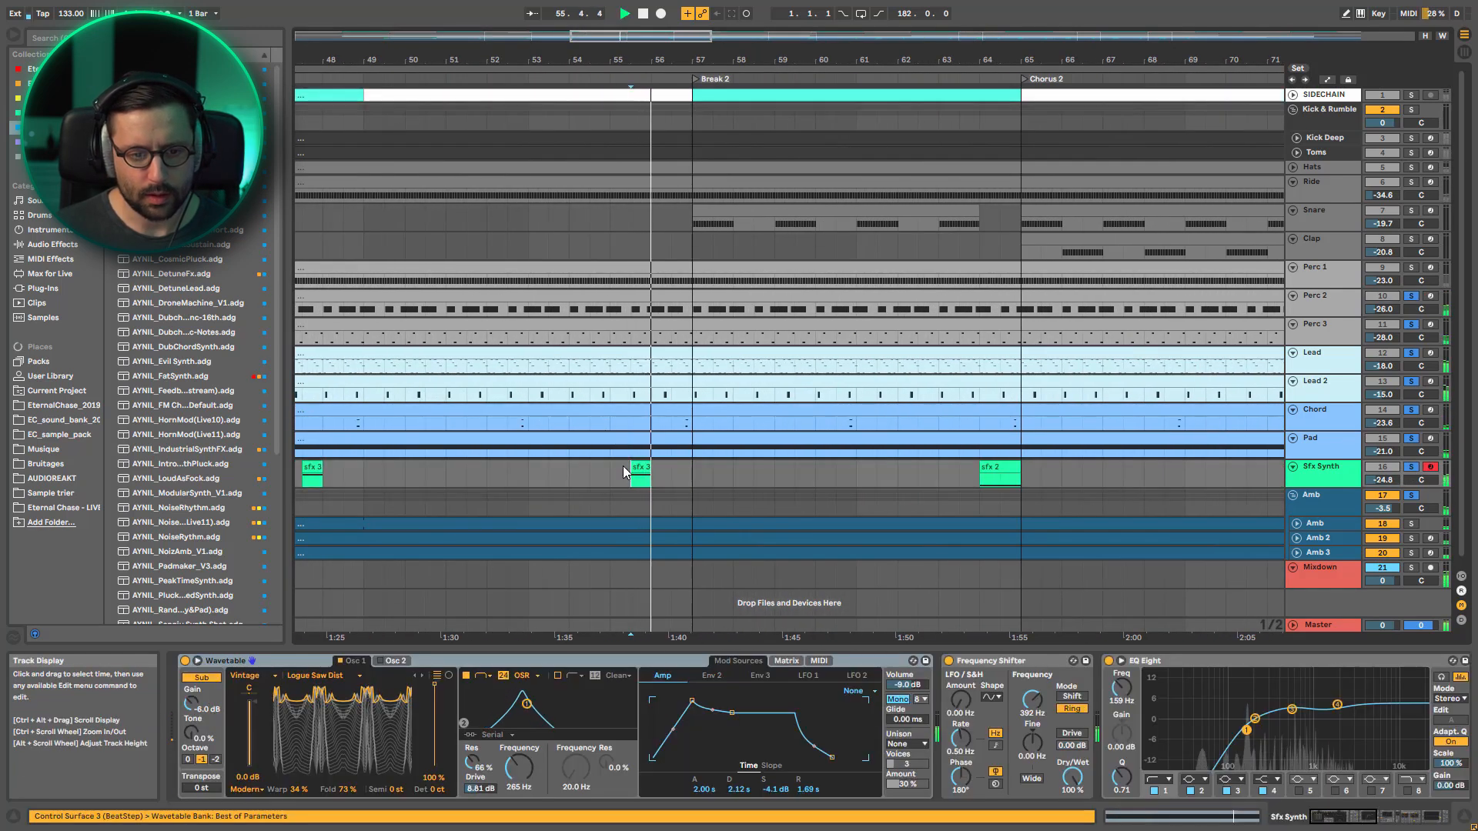
key("space")
Solo only the Snare and Clap tracks and examine where their clips sit across the arrangement, from Break 2 to the Outro
left_click_drag(657, 36, 656, 2)
left_click_drag(732, 38, 732, 16)
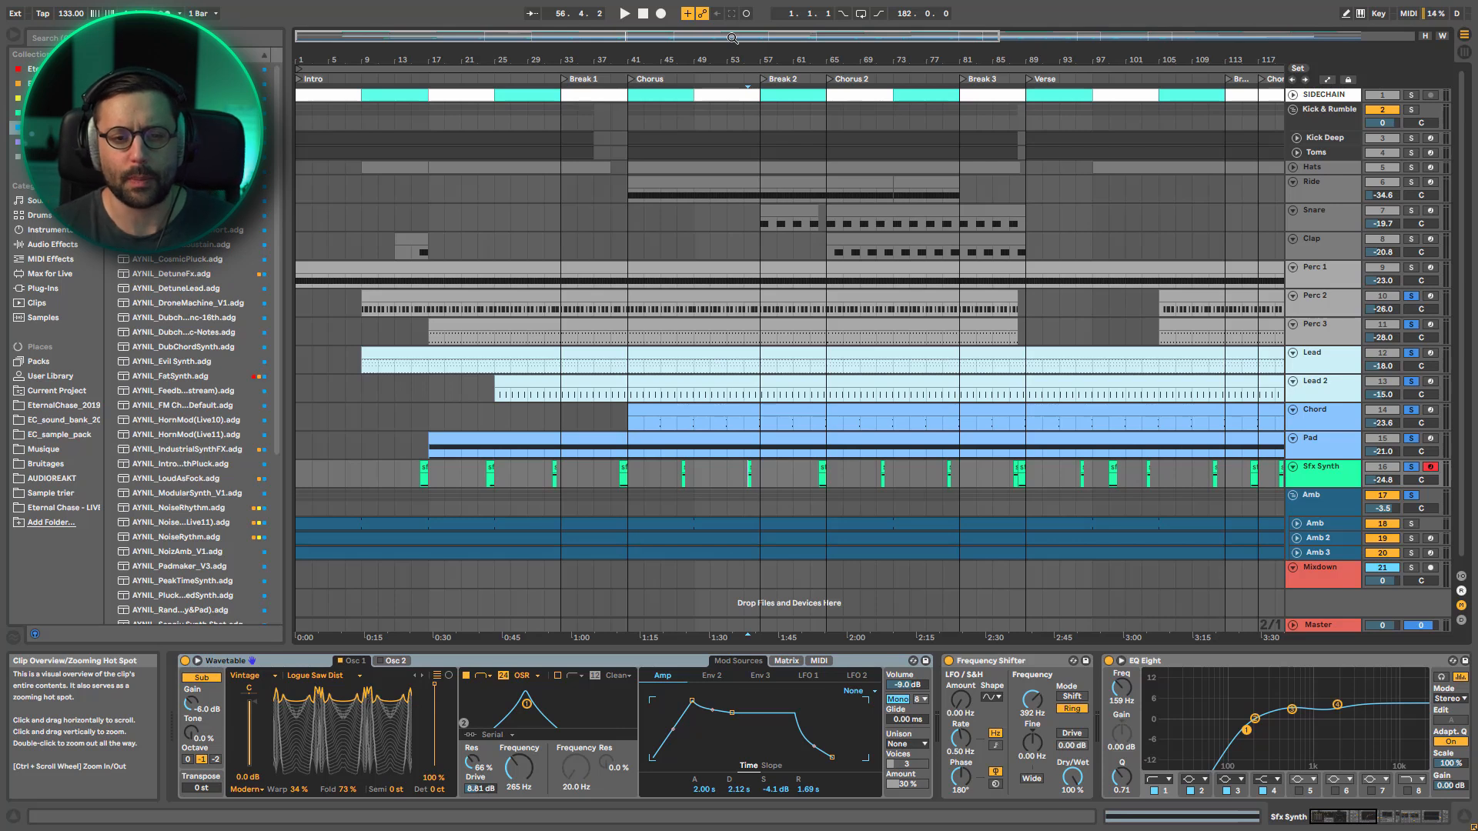
left_click_drag(614, 40, 613, 22)
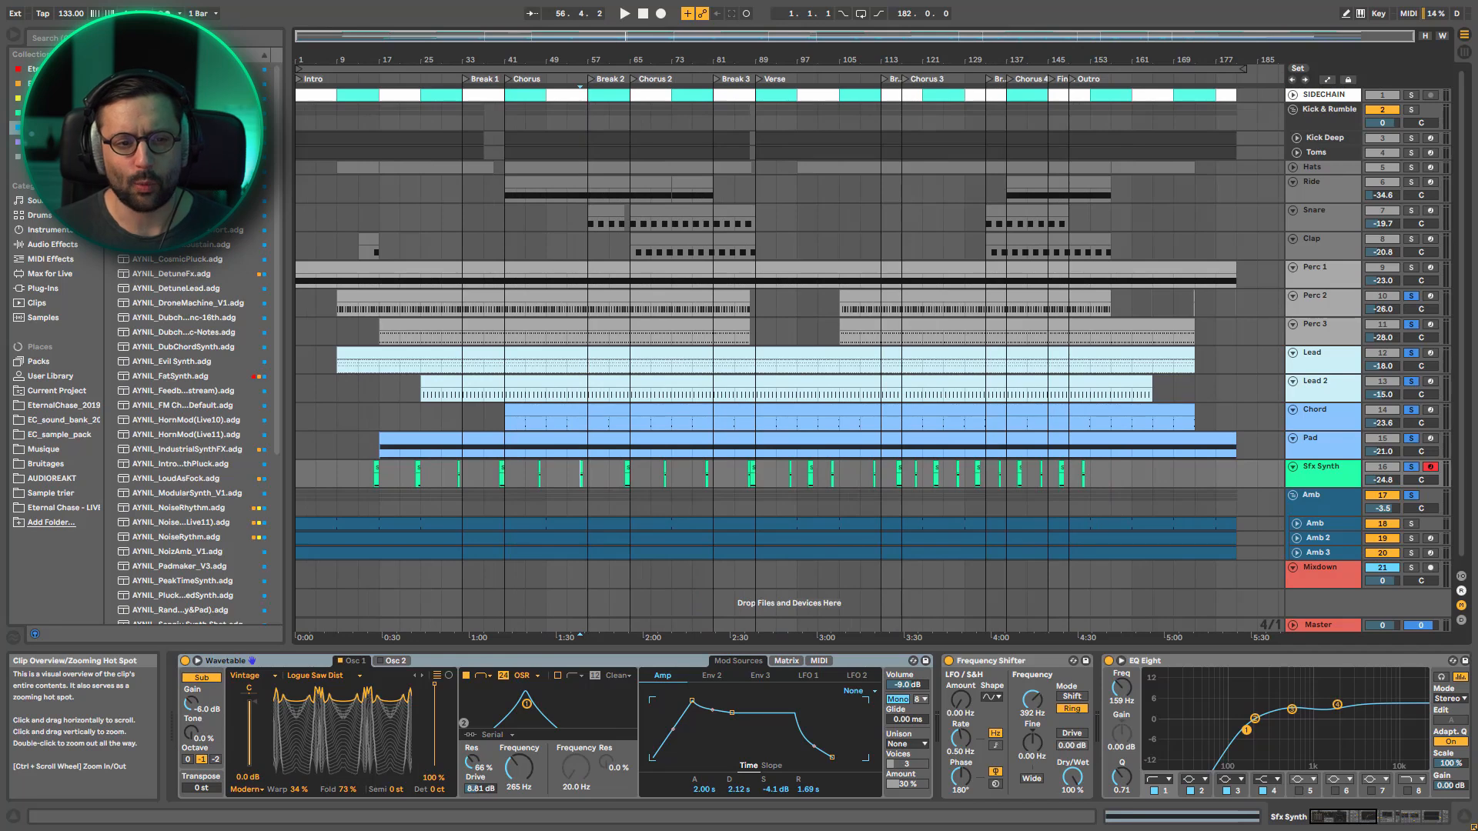
left_click(1412, 210)
left_click(1411, 239, "ctrl")
left_click(633, 250)
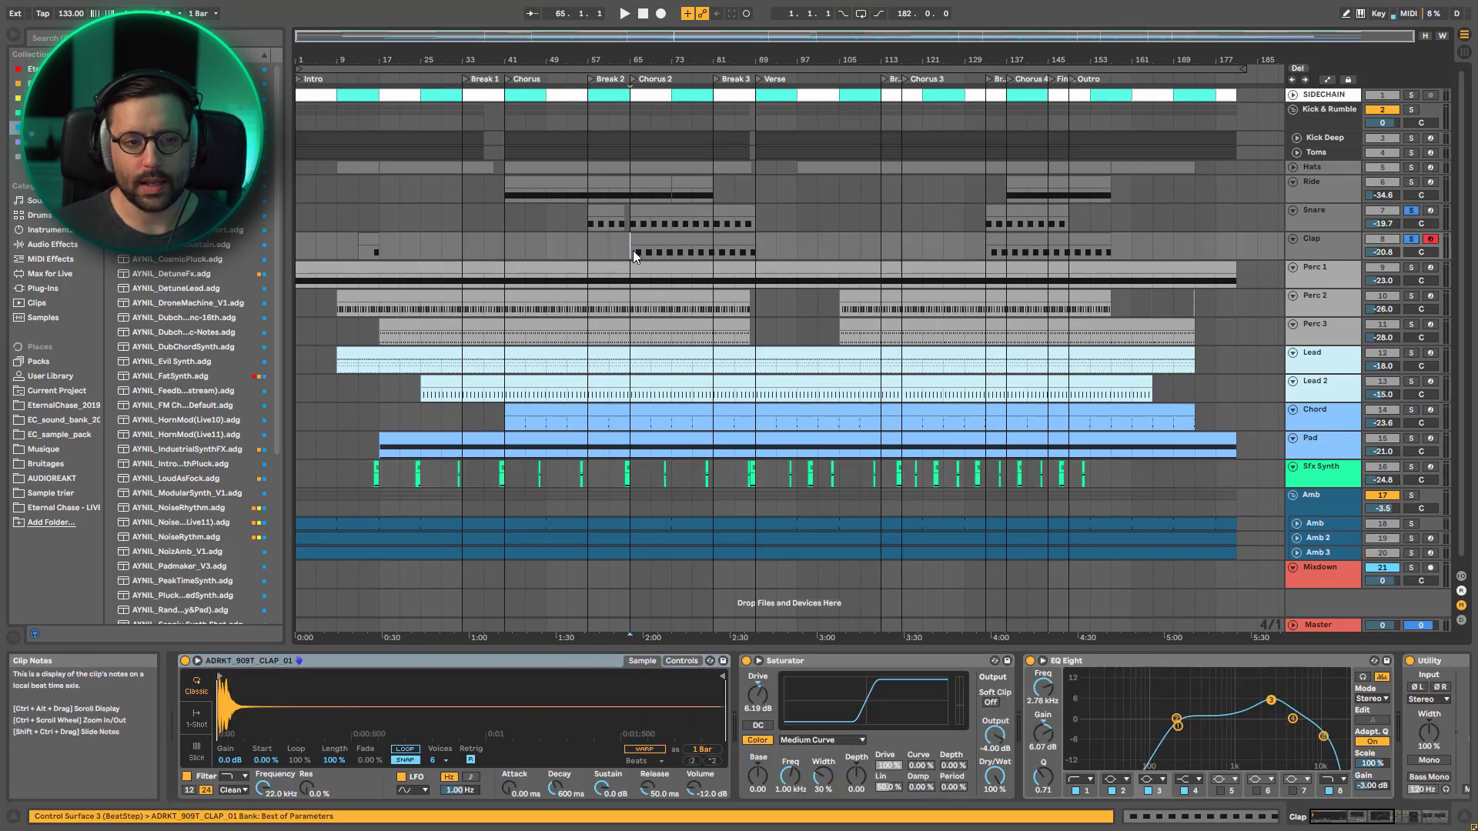
left_click_drag(652, 37, 652, 92)
left_click(444, 248)
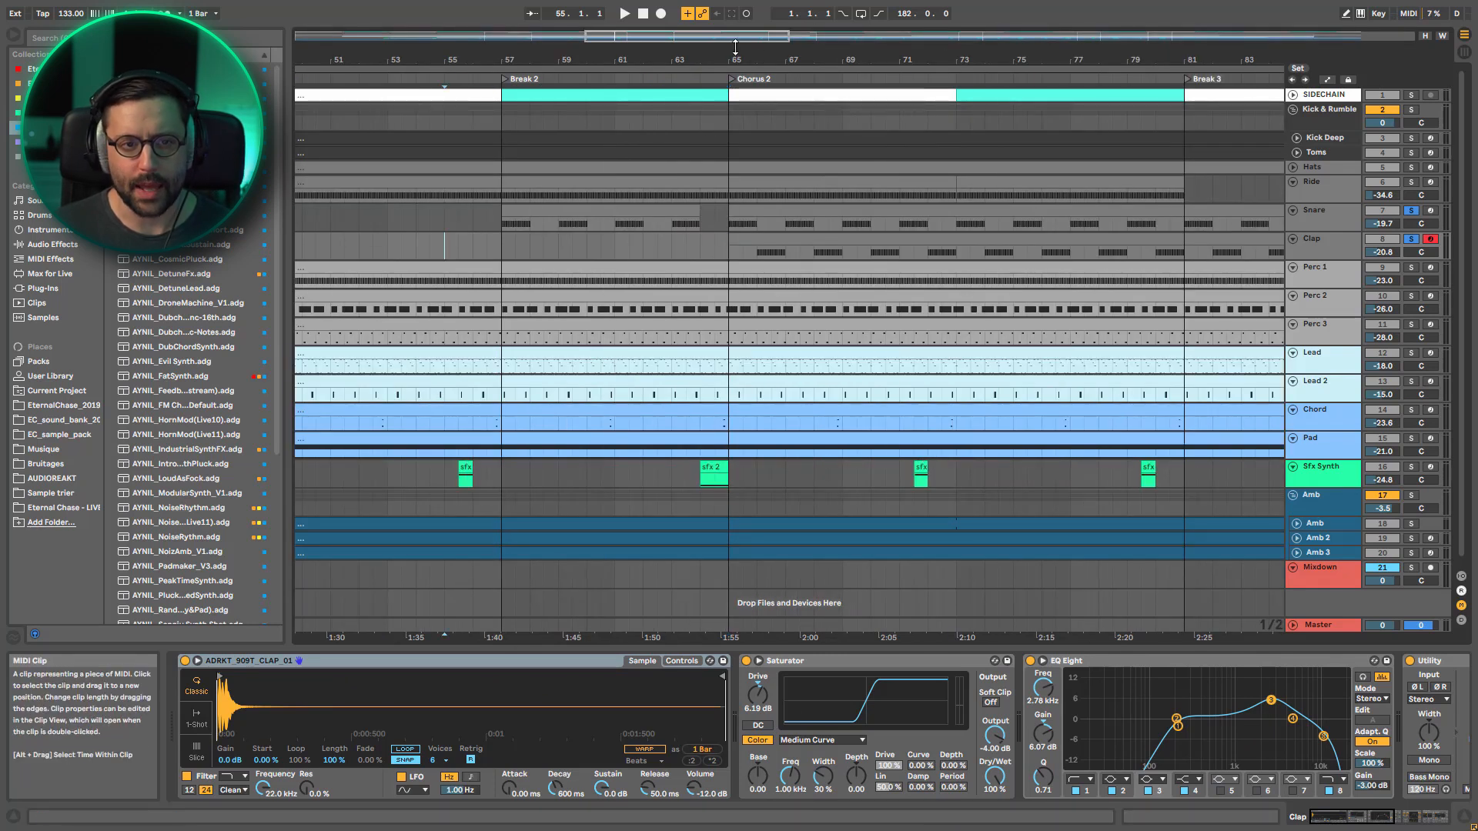
double_click(806, 34)
left_click_drag(830, 37, 829, 46)
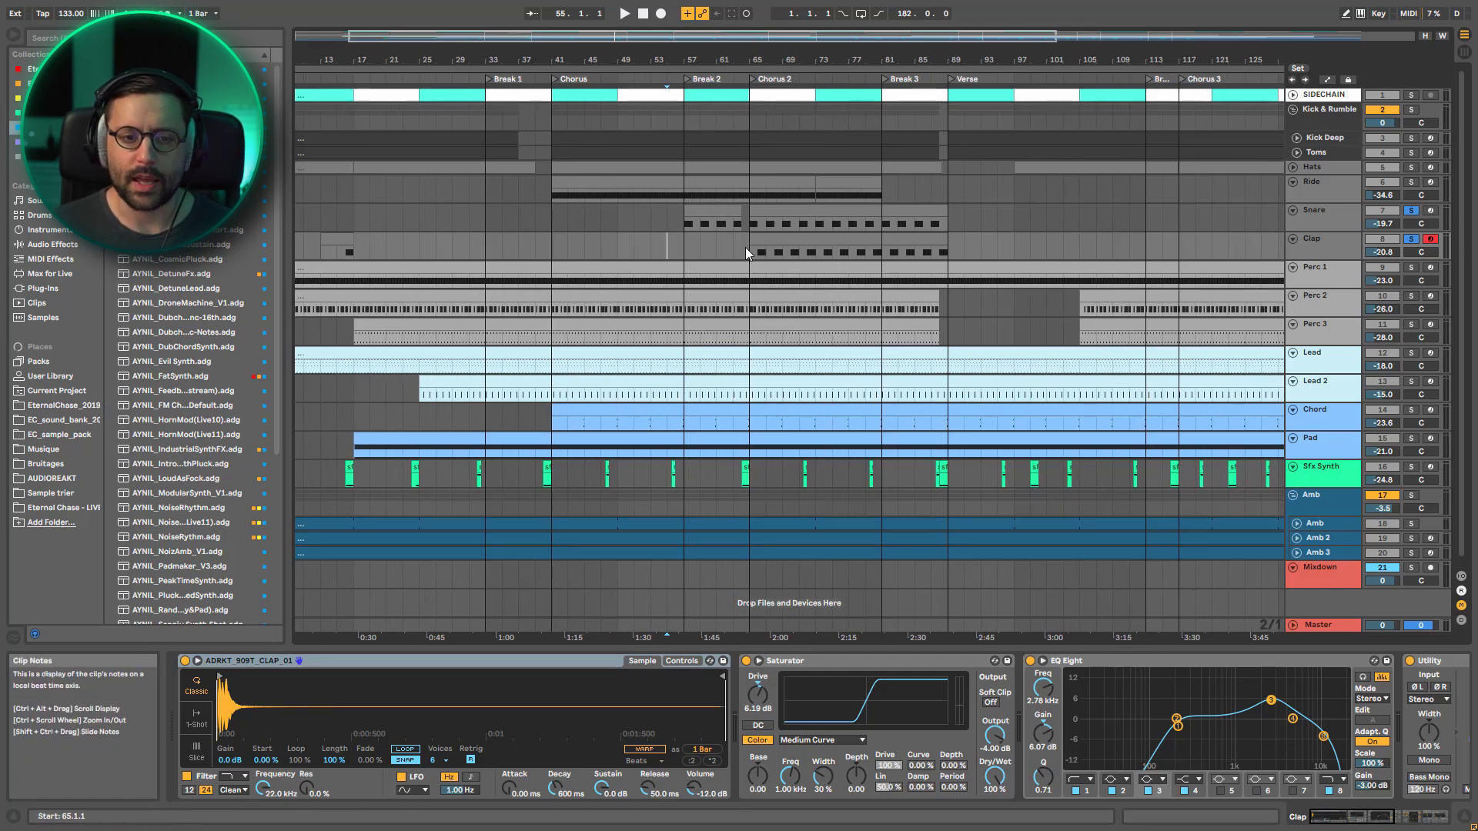
left_click_drag(808, 37, 1136, 59)
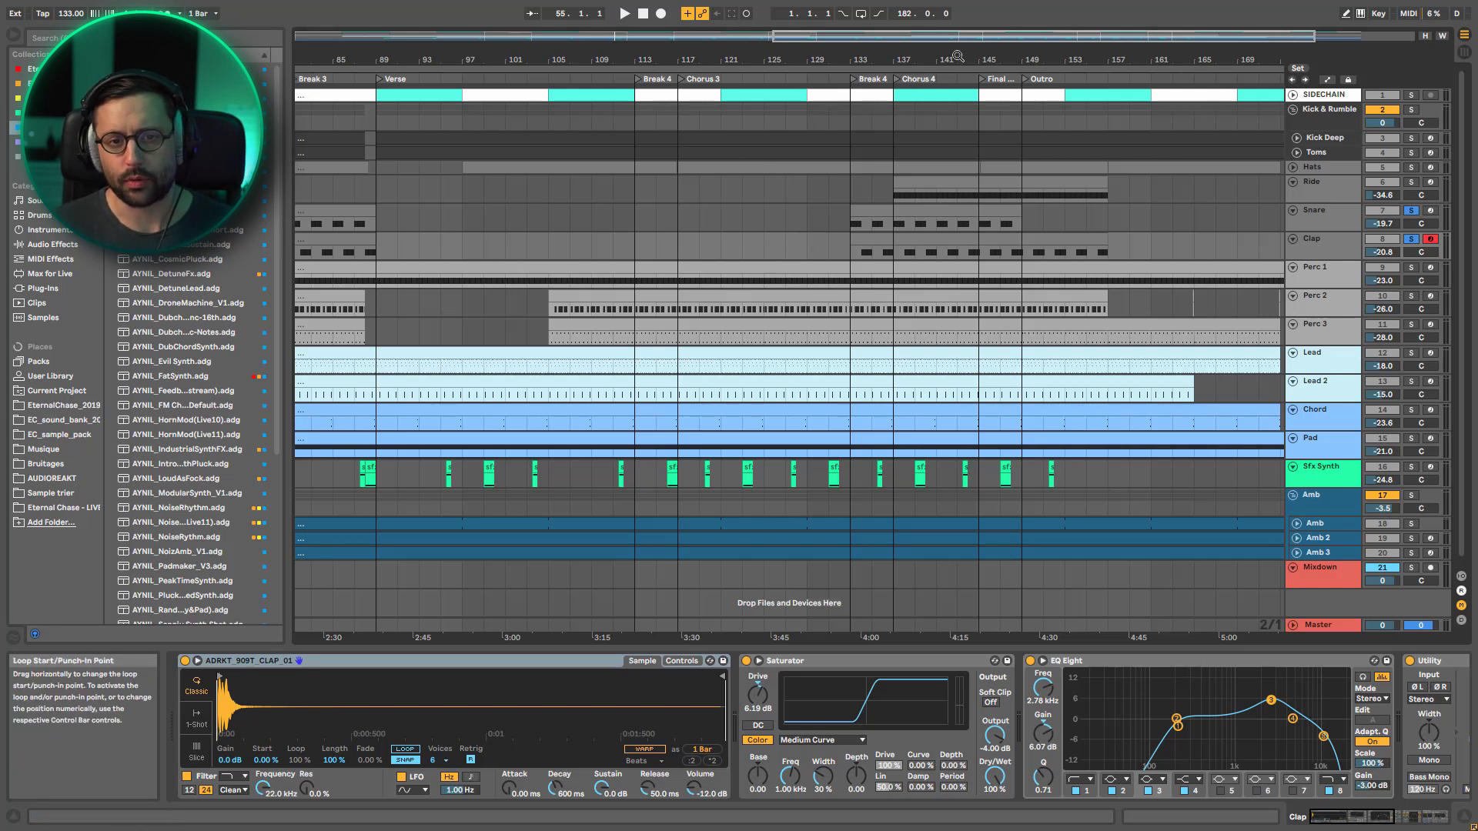
left_click_drag(958, 46, 596, 37)
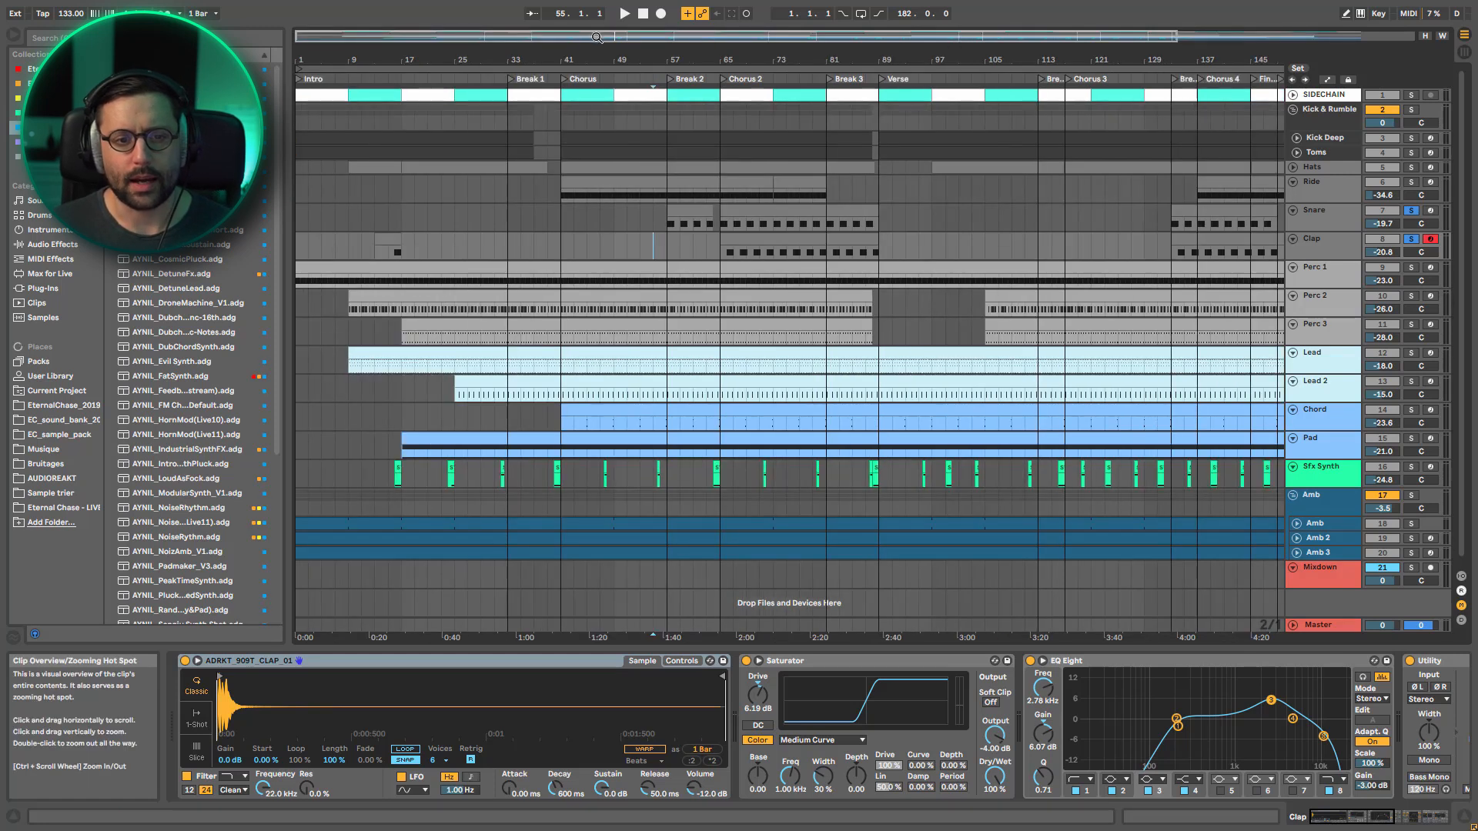
left_click_drag(702, 37, 700, 12)
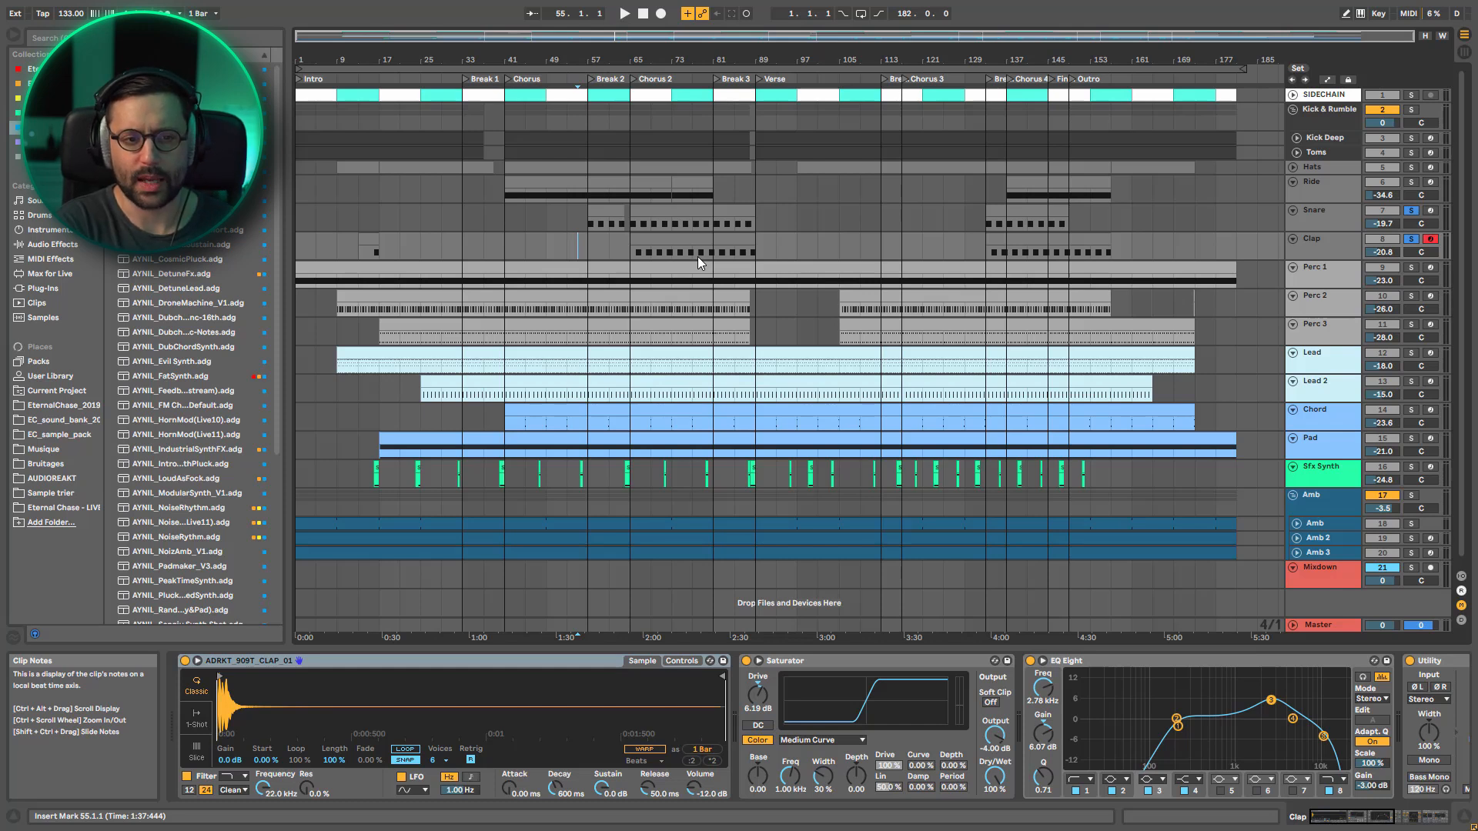
Clear the Snare and Clap solos and play Perc 1 alone from the start of the song
key("Home")
left_click(1411, 240)
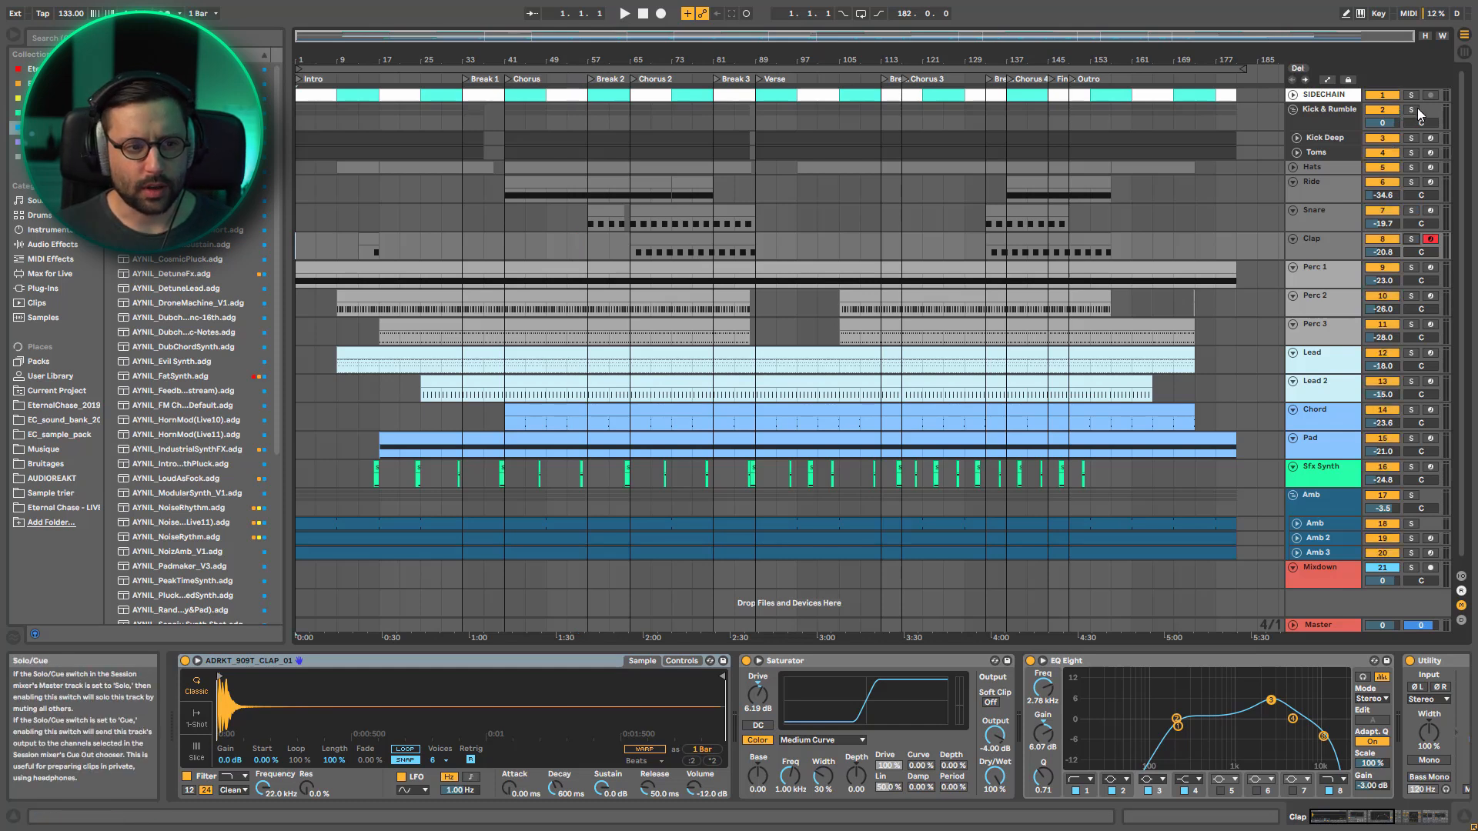
left_click(1411, 267)
key("space")
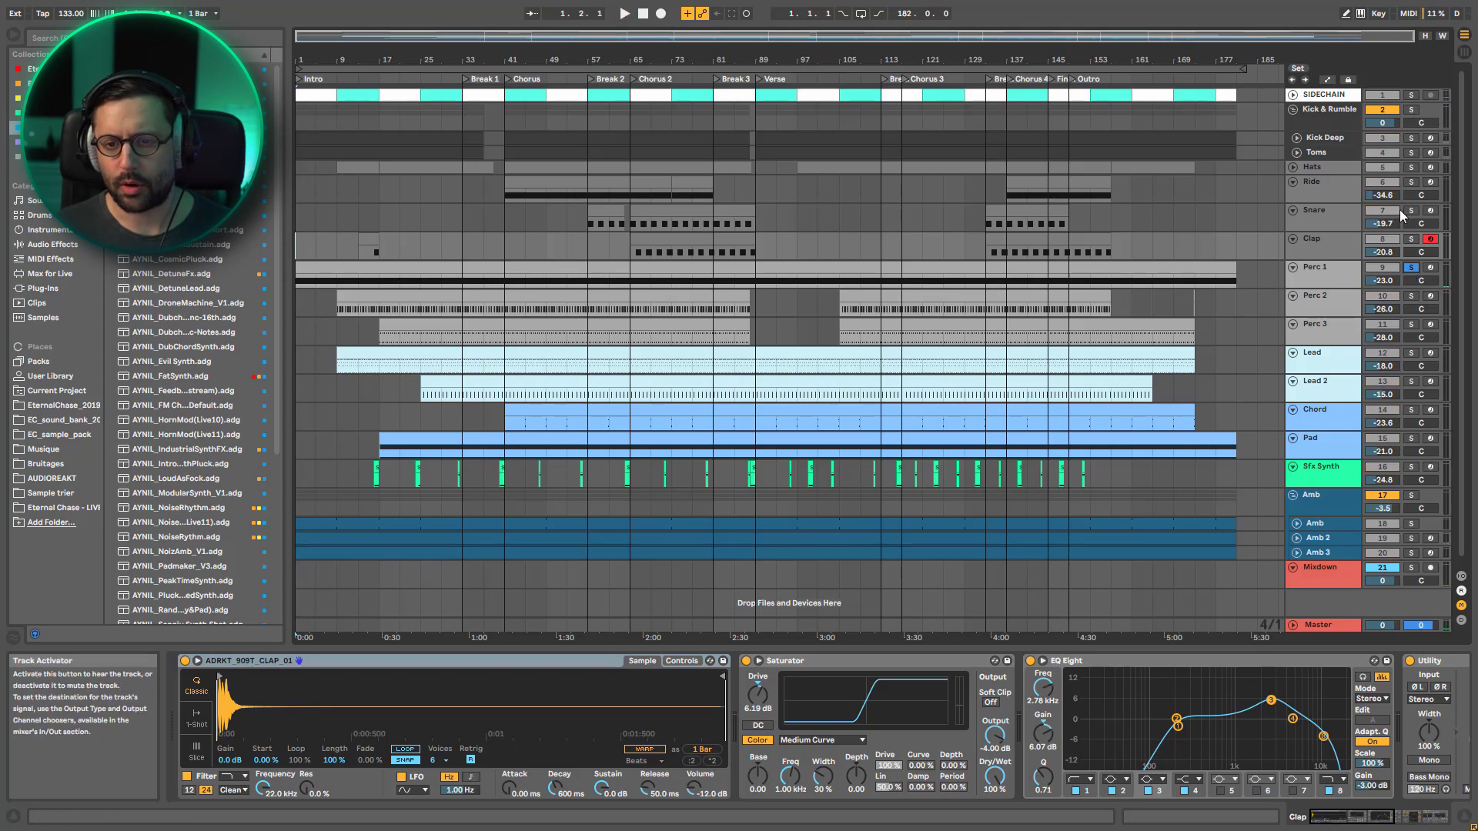
Play the full mix from the Intro, muting and re-enabling Perc 1 to compare the groove with and without it
left_click(1414, 268)
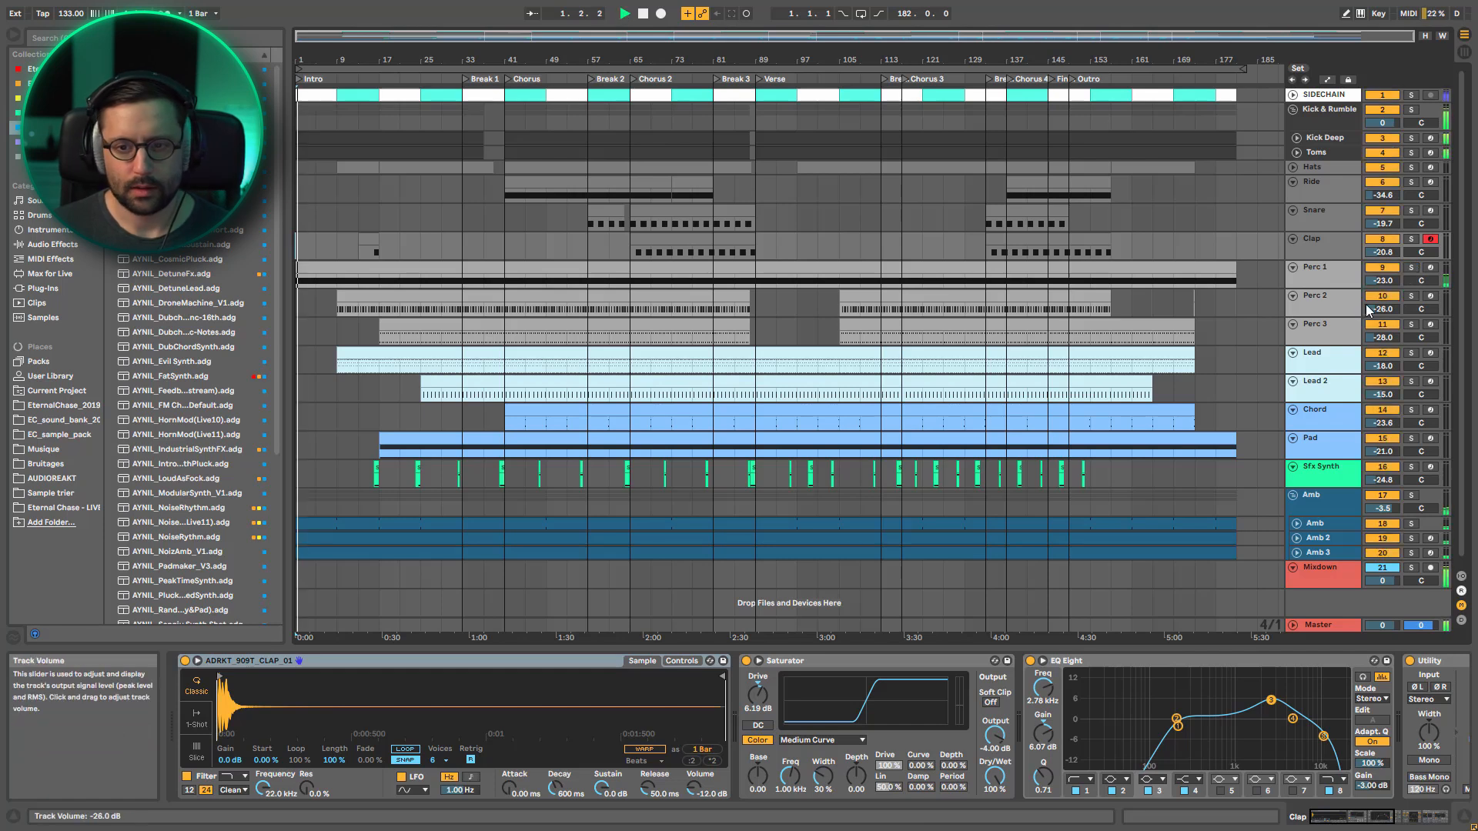
left_click(1382, 269)
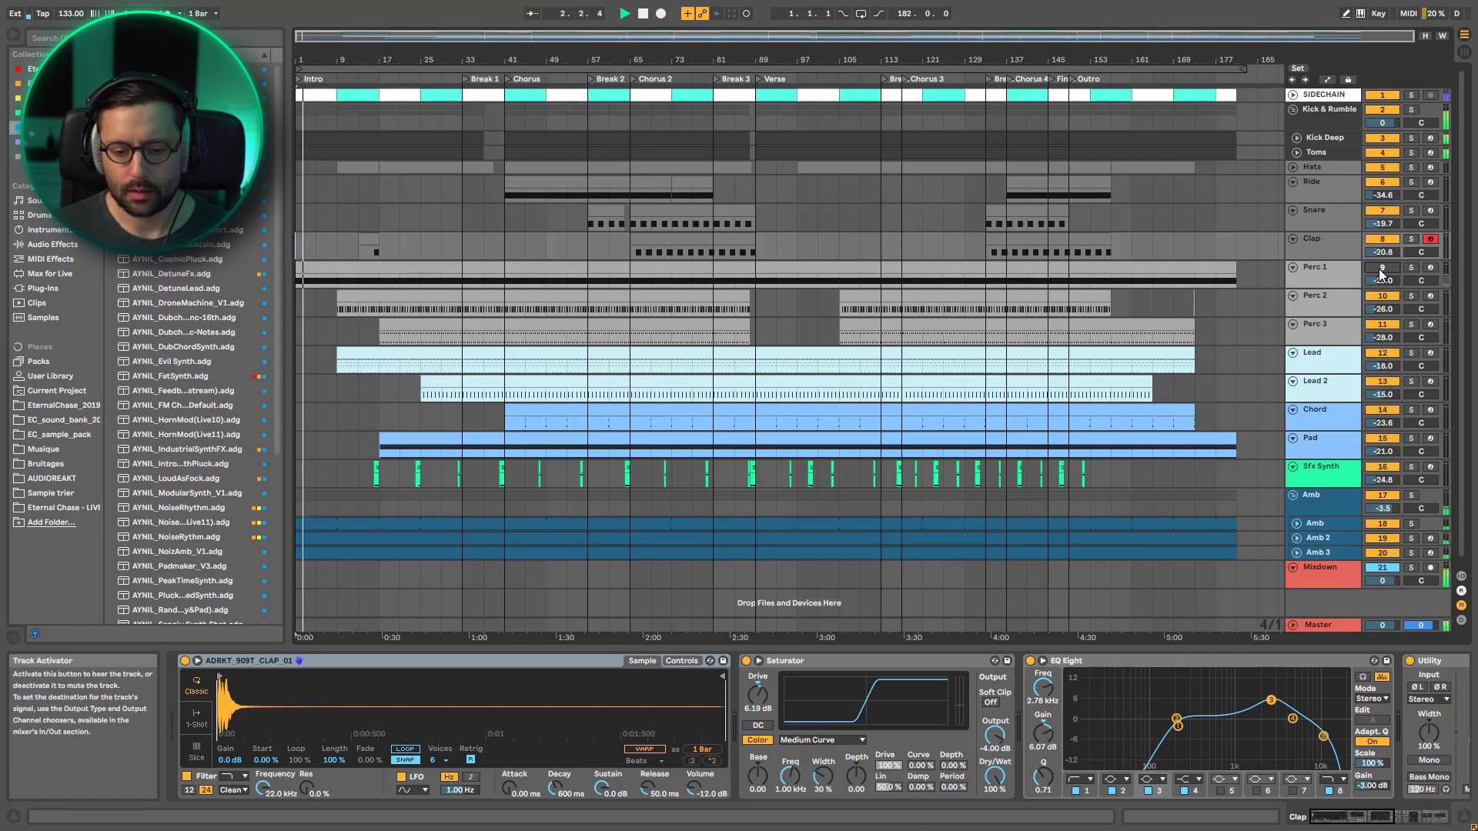
left_click(1382, 269)
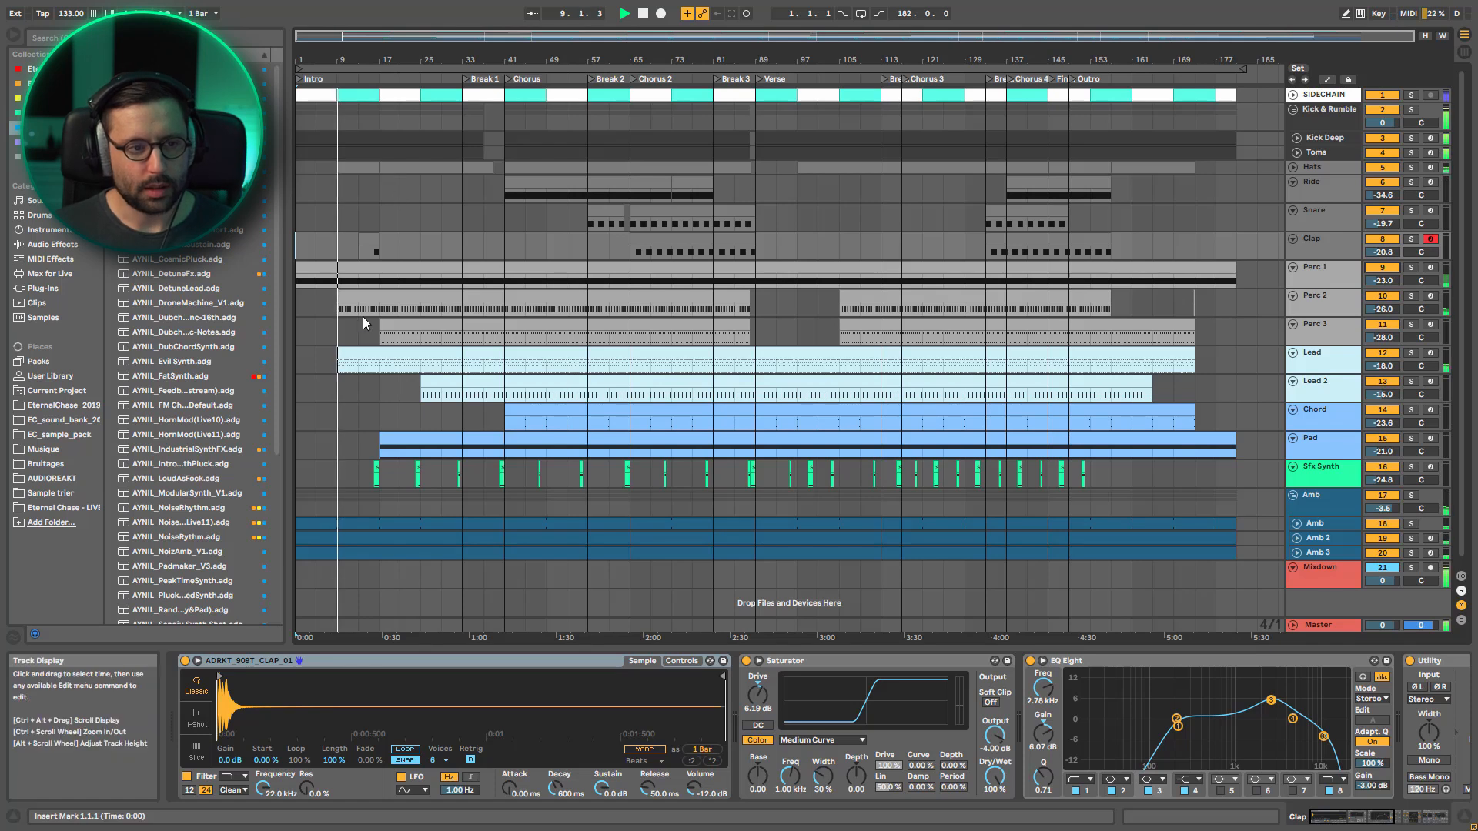
During playback from bar 9, toggle the Hats solo against the full mix and switch the solo to Perc 2
left_click(1411, 169)
left_click(1411, 169)
left_click(1410, 169)
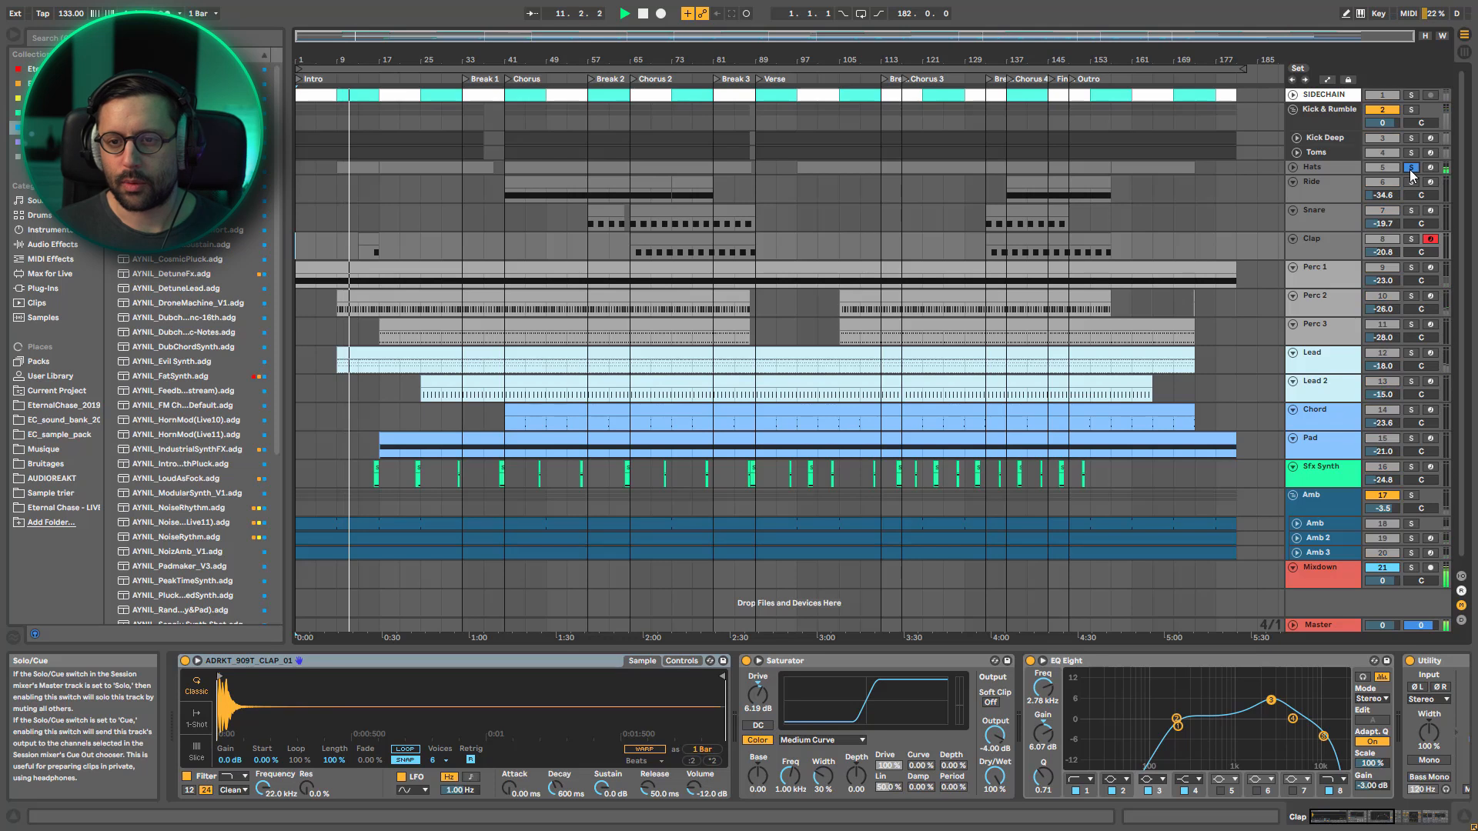
left_click(1411, 170)
left_click(1411, 297)
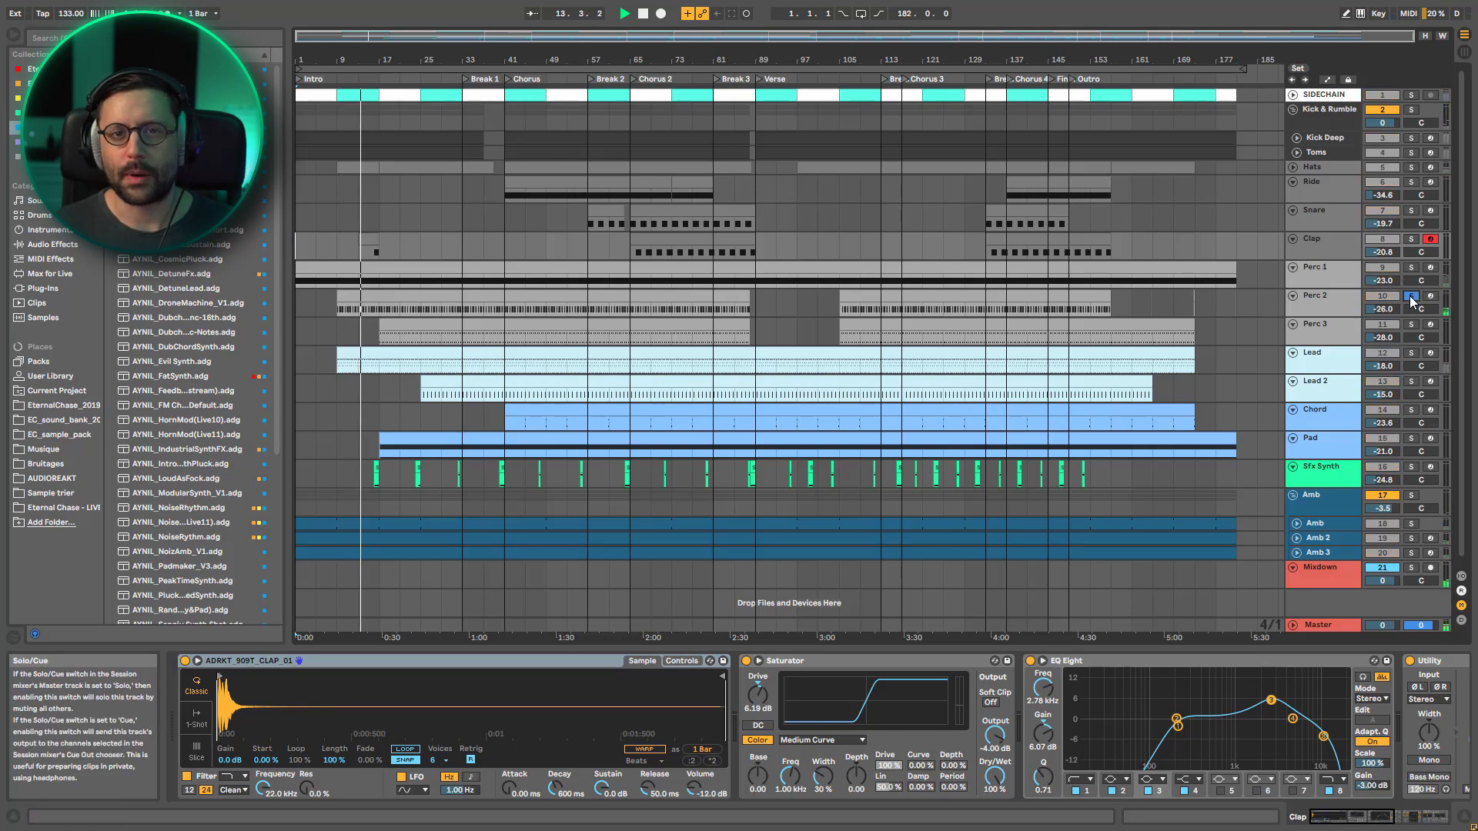
Clear the Perc 2 solo and play the full mix from bar 15 of the Intro
left_click(1411, 297)
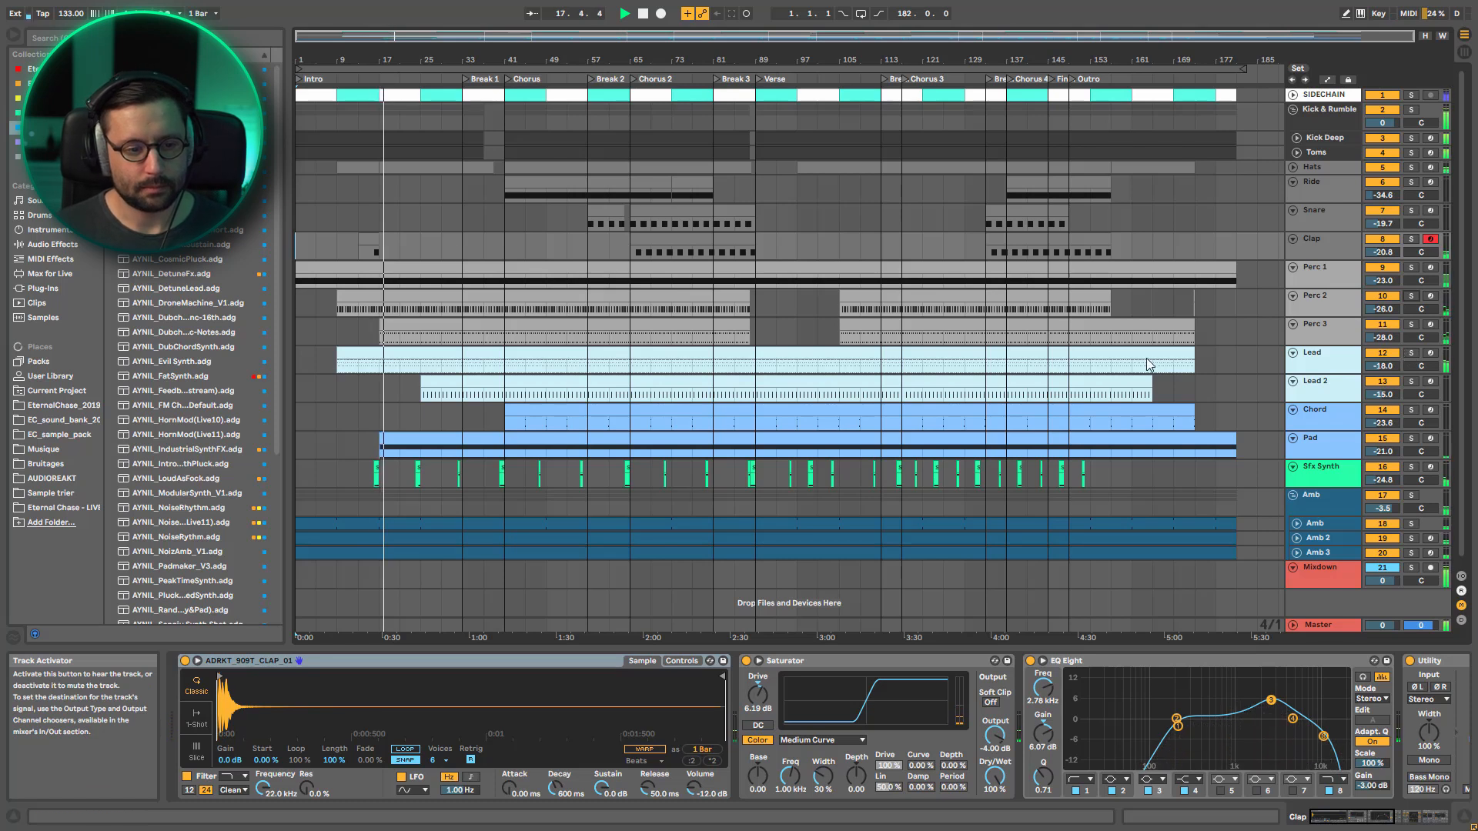
left_click_drag(430, 43, 429, 61)
key("space")
scroll(523, 553, "up", 5)
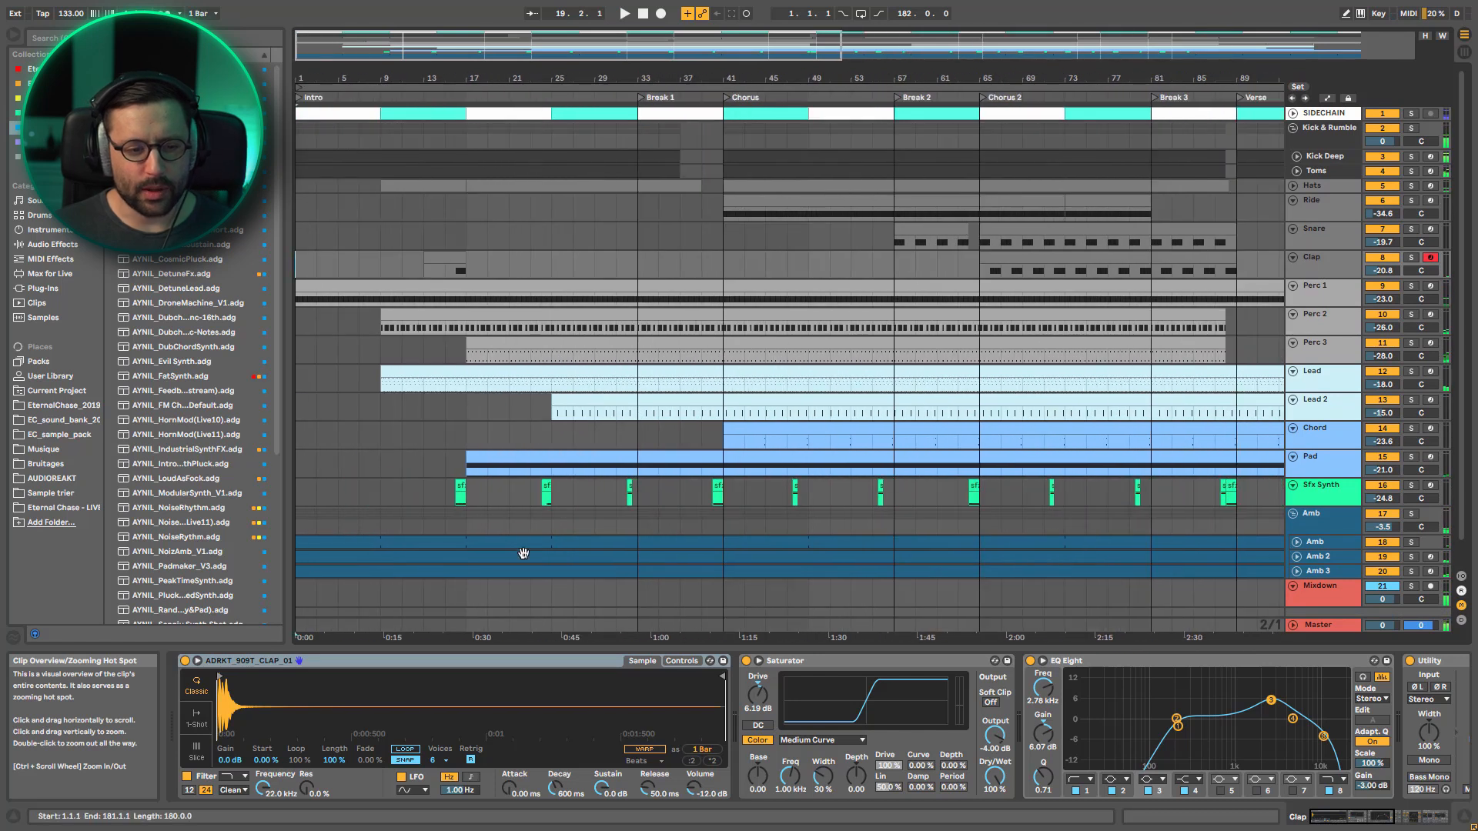
left_click(472, 434)
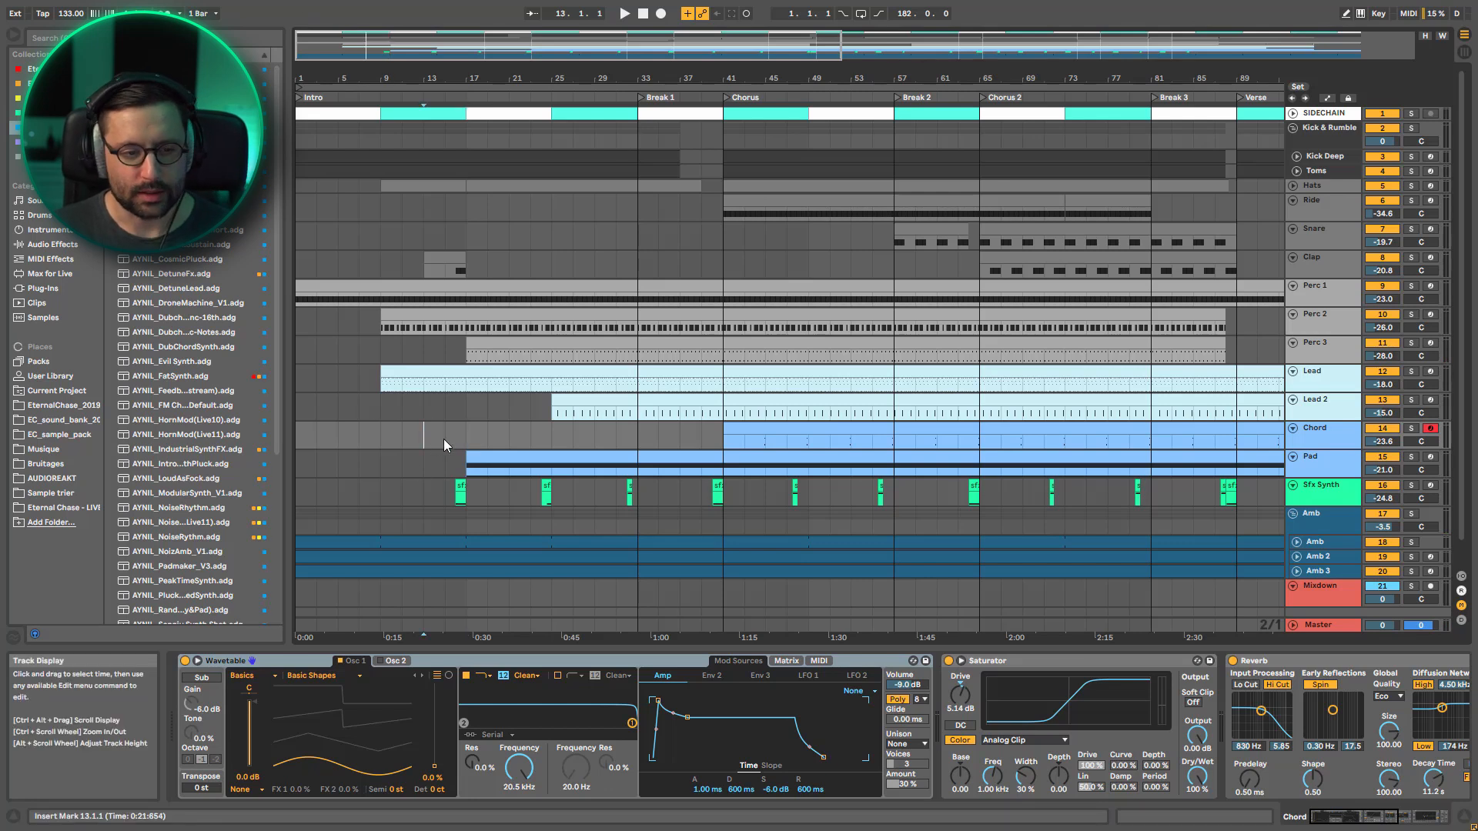
key("space")
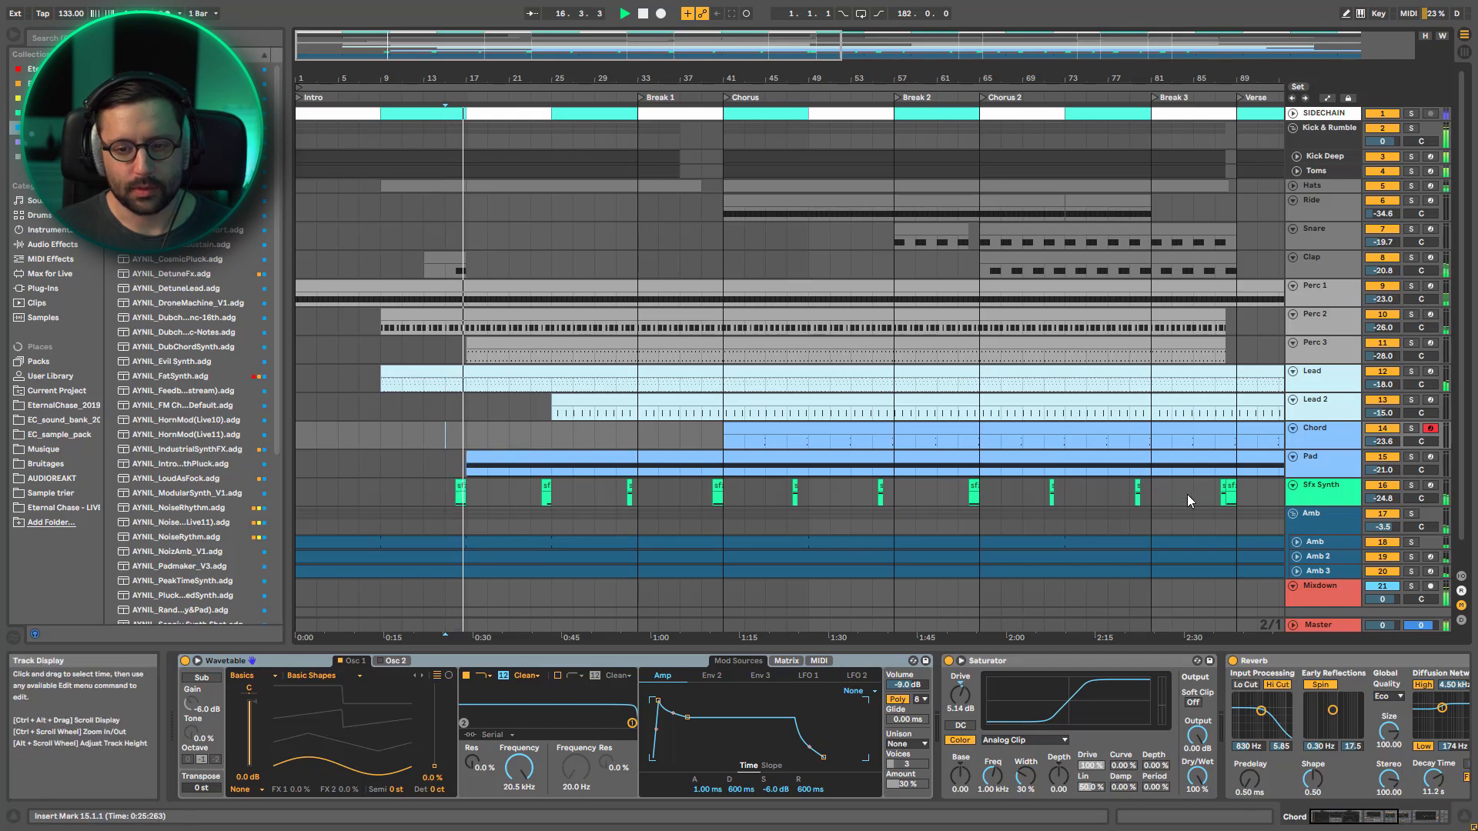
During playback past bar 17, solo the Pad and Perc 3 tracks in turn, returning to the full mix after each
left_click(1412, 458)
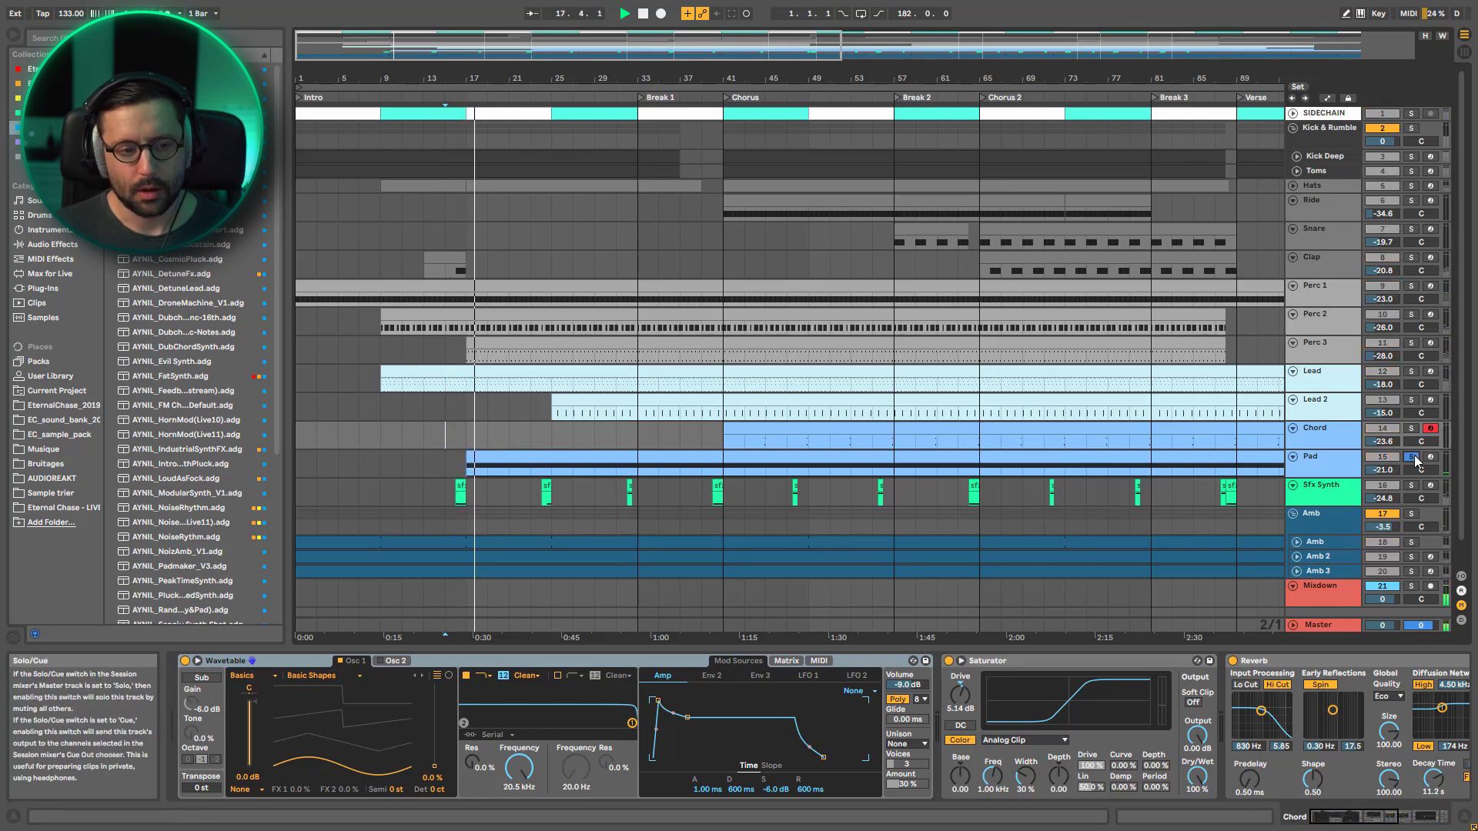
left_click(1413, 458)
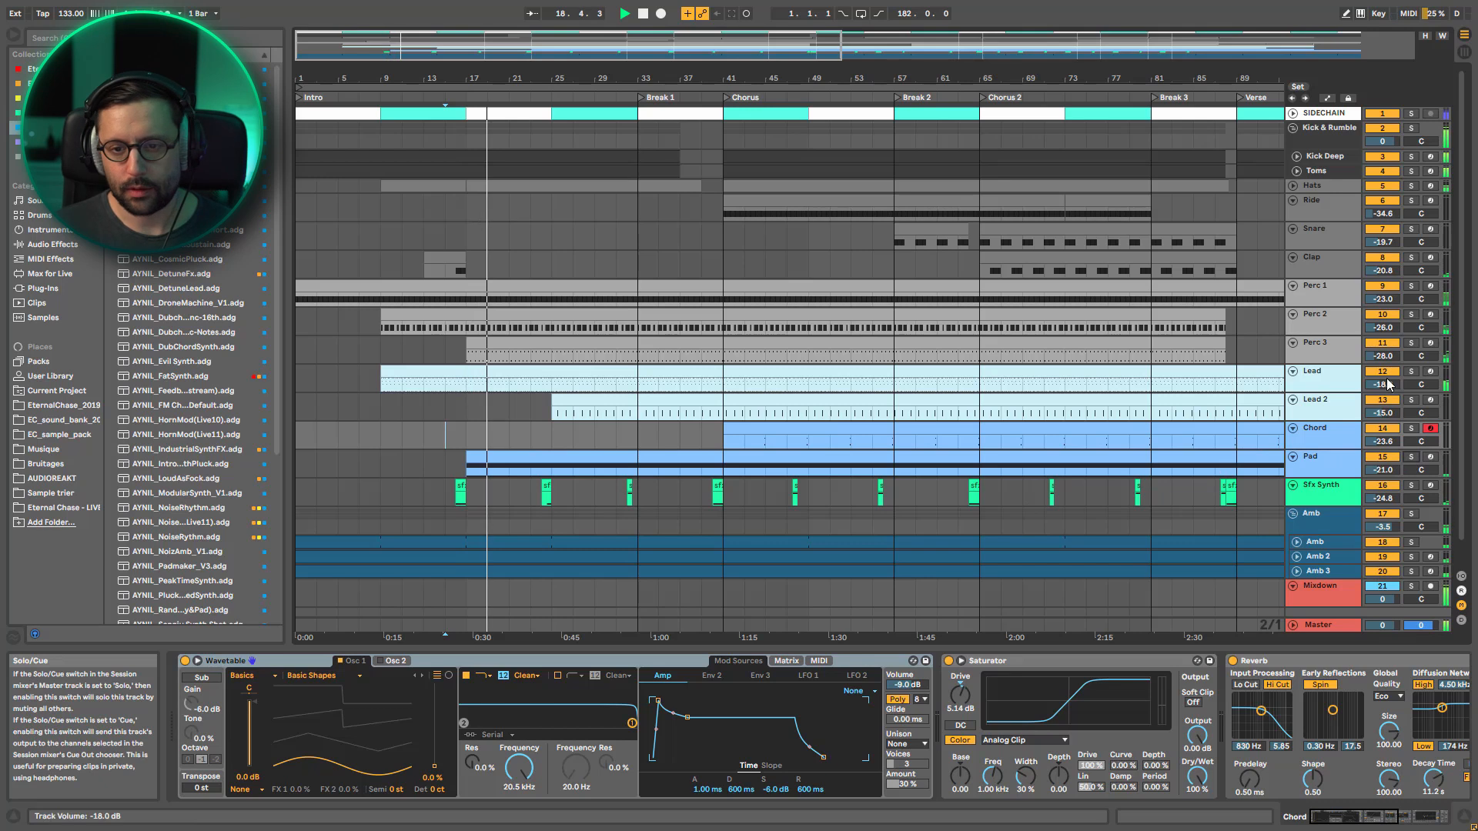
left_click(1412, 343)
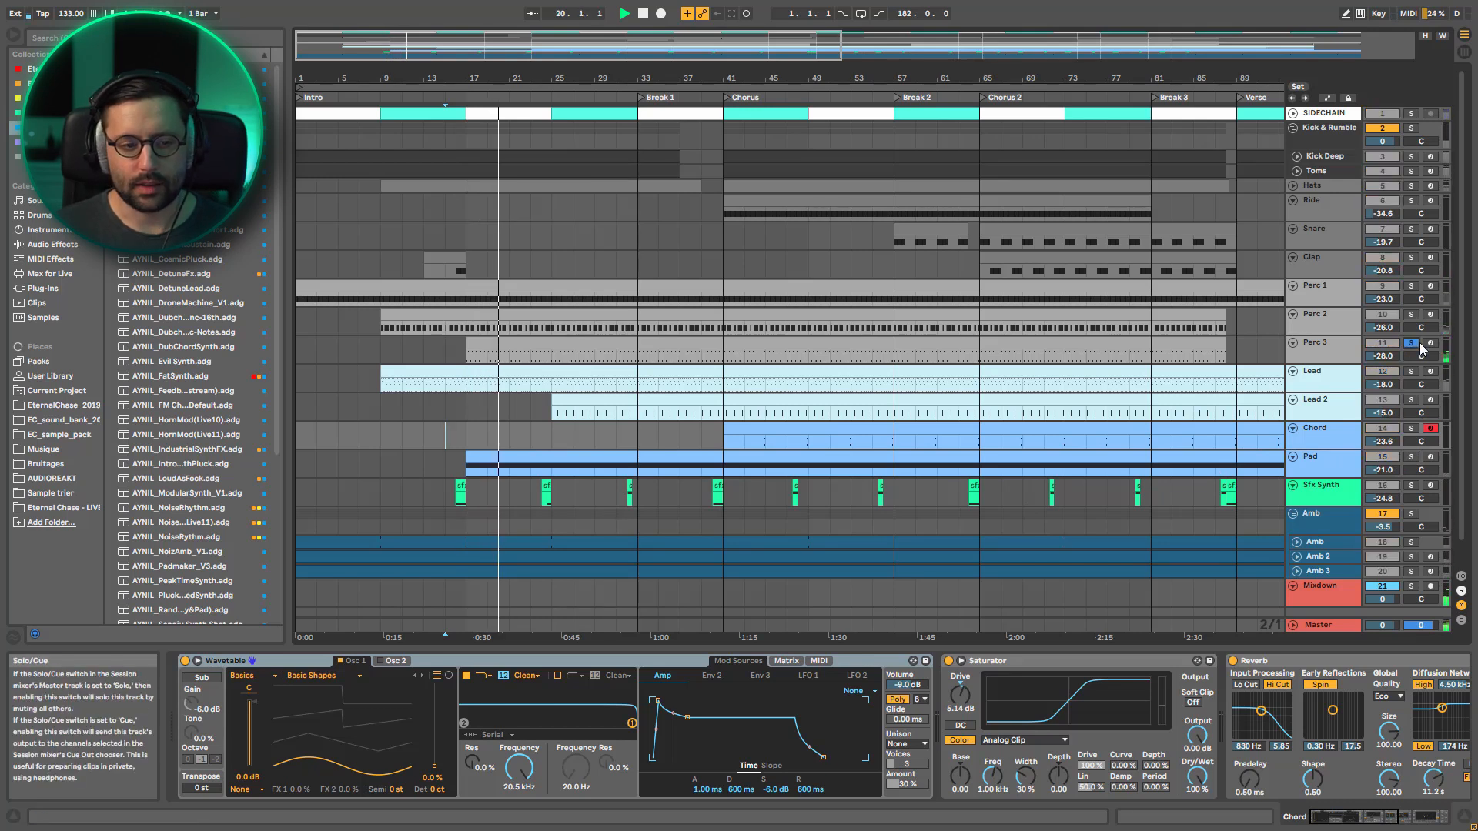
left_click(1419, 345)
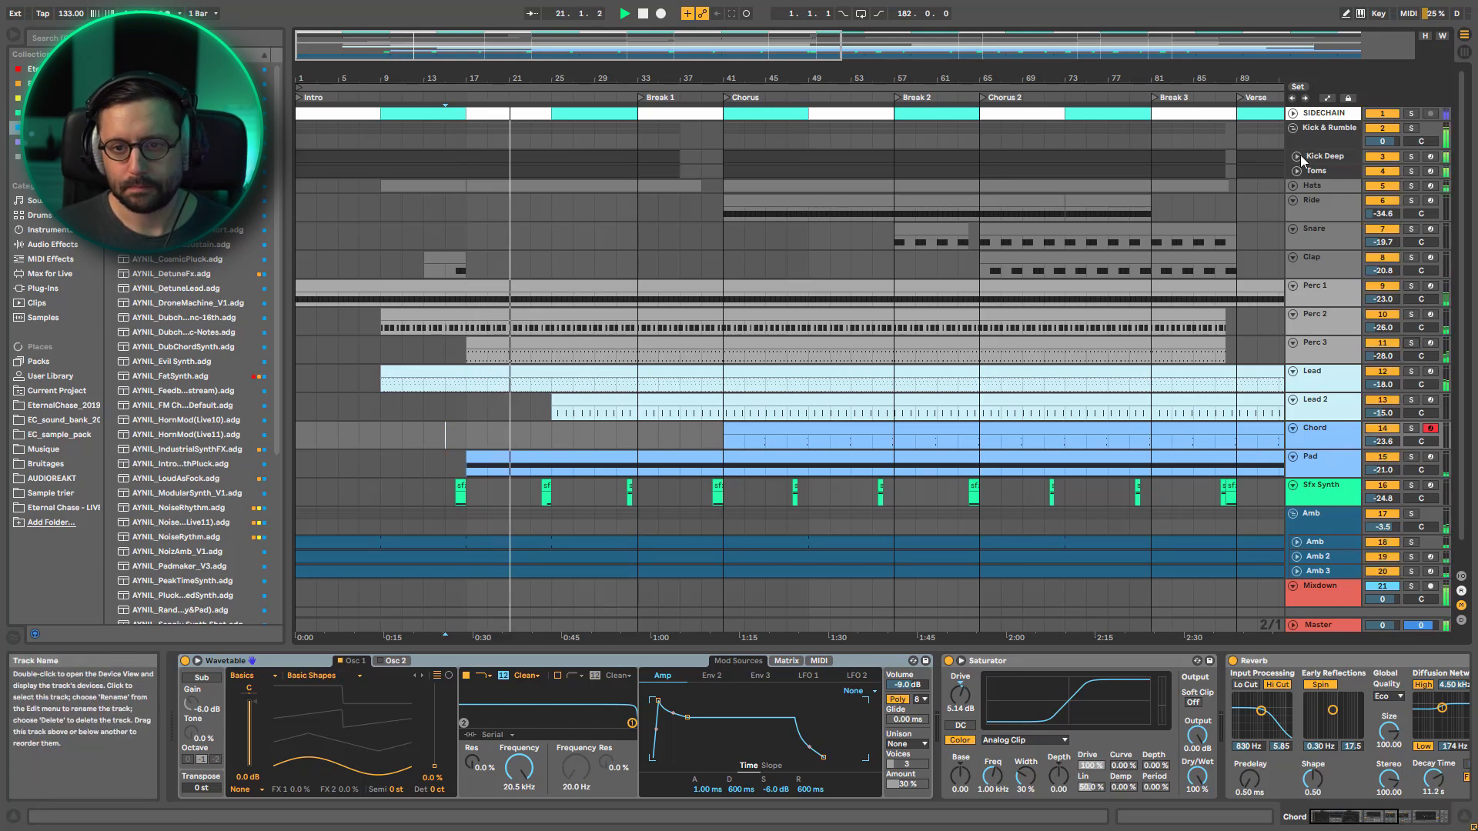
Unfold the Hats track, examine its clip starting at bar 17, and play the hats soloed from bar 15 before clearing the solo
left_click(1294, 186)
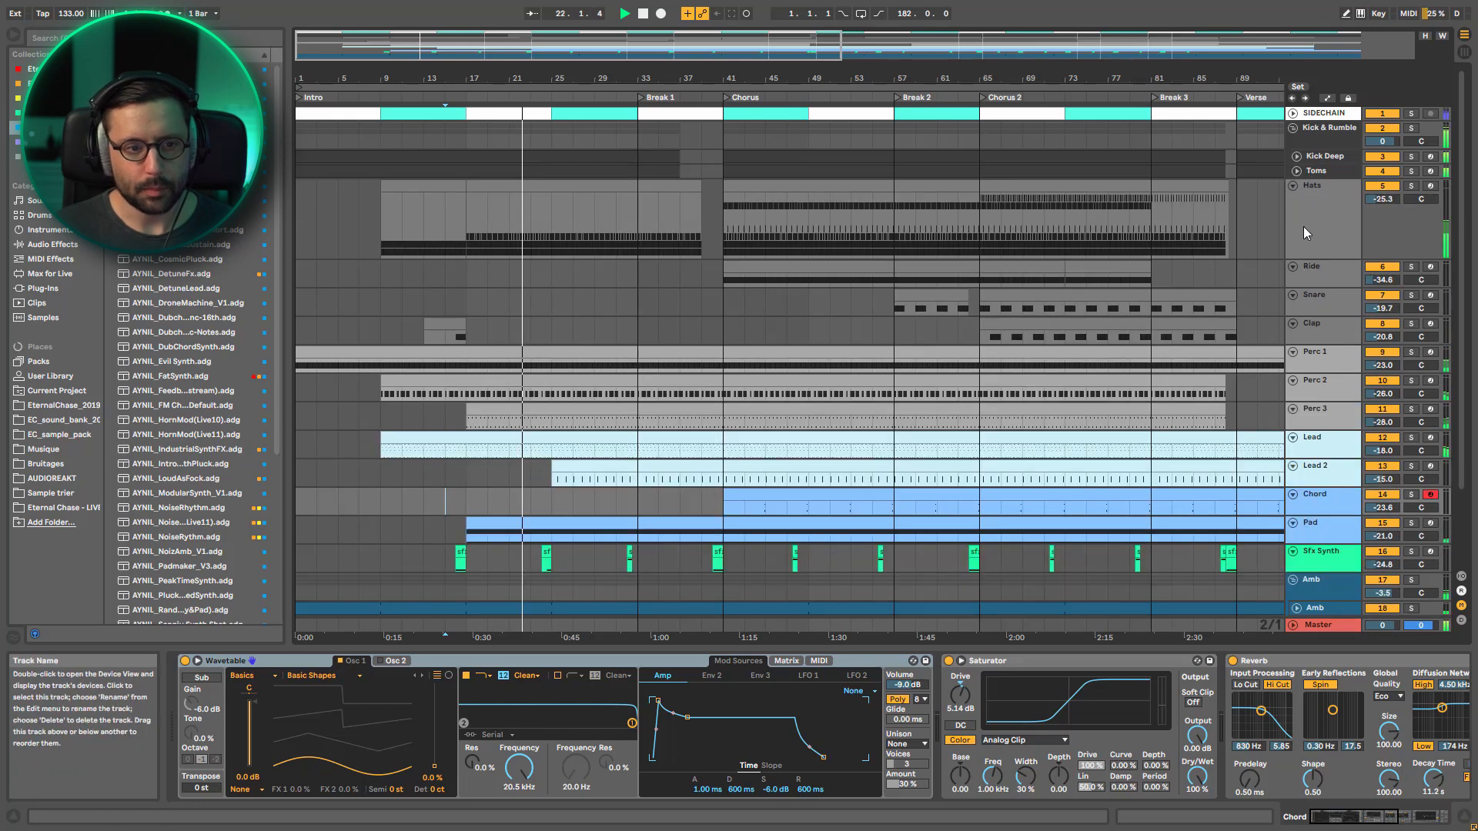
left_click(1412, 187)
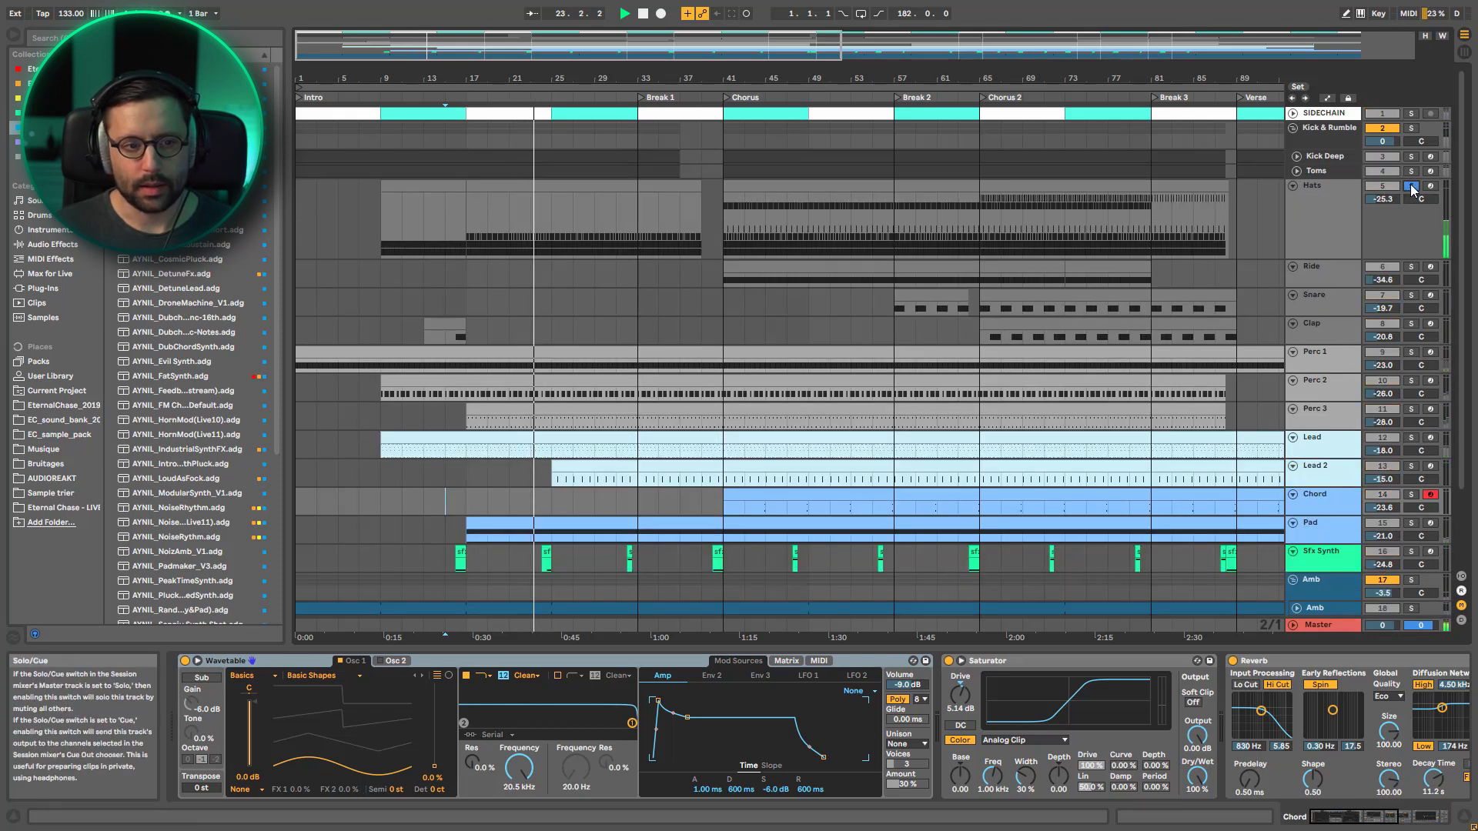
left_click(589, 185)
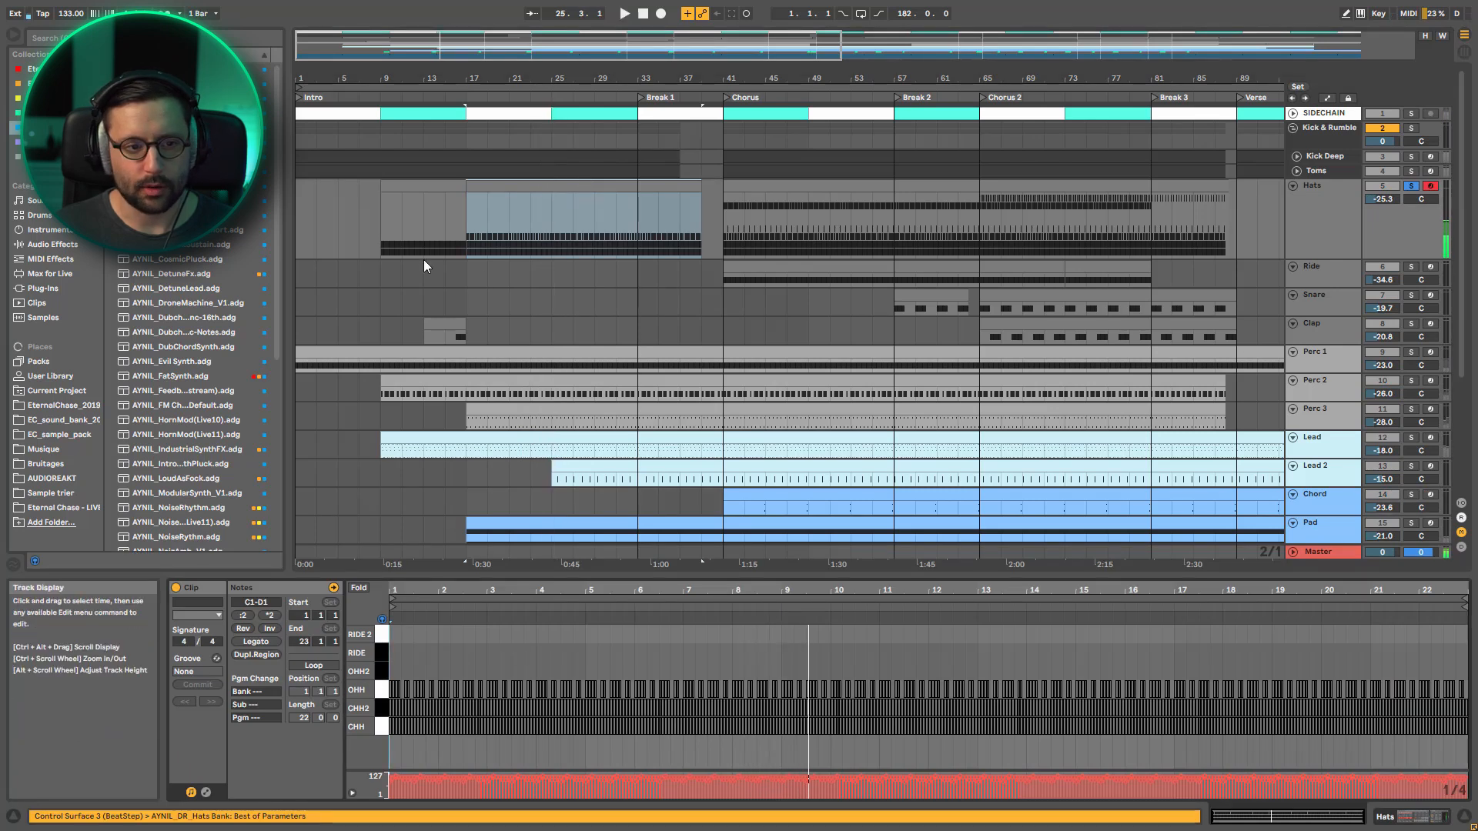
left_click(443, 239)
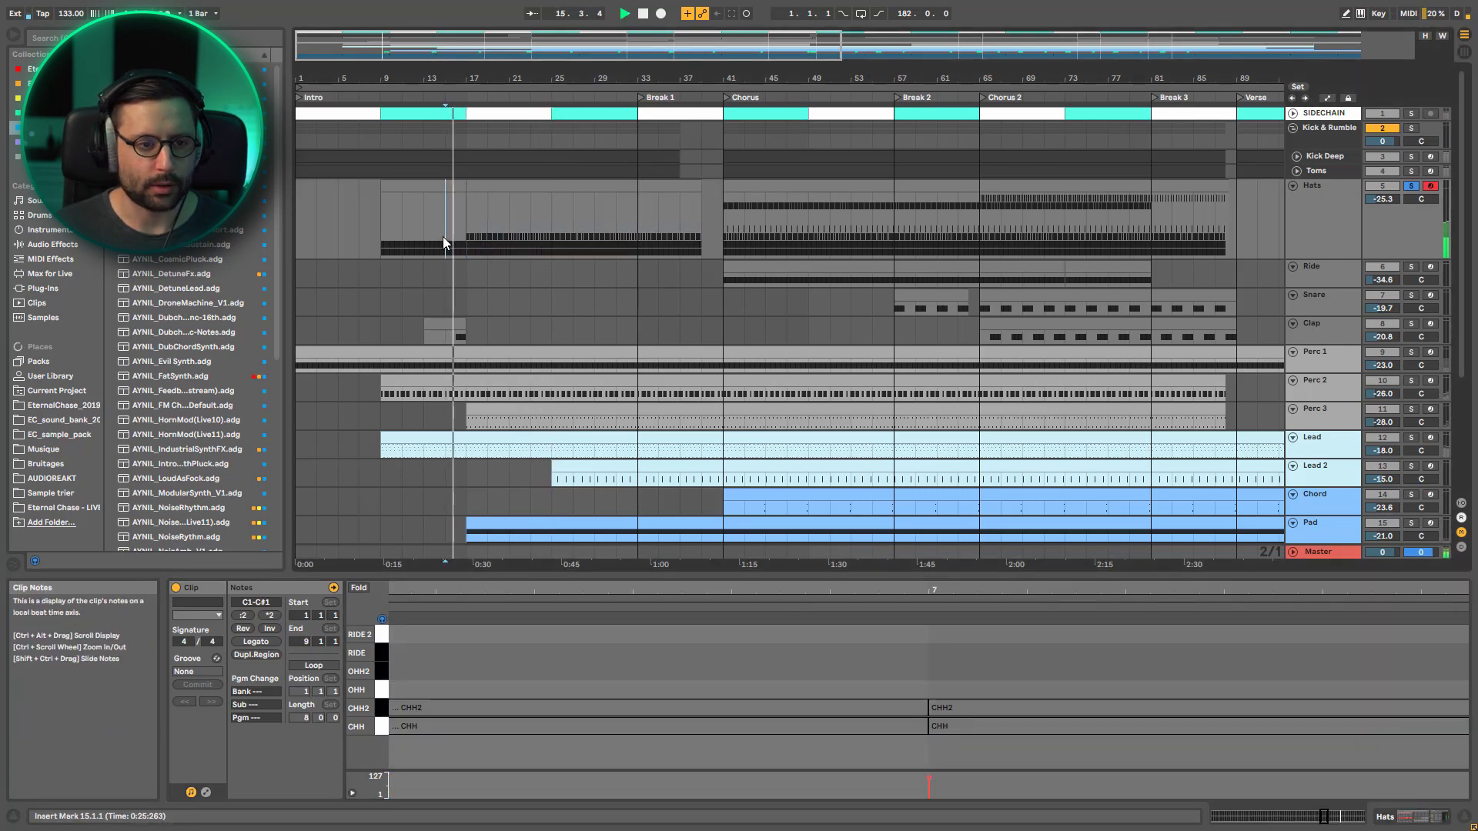
left_click(1408, 185)
Play the full mix from bar 17 and then from bar 25 to hear the new elements enter
left_click_drag(658, 39, 654, 6)
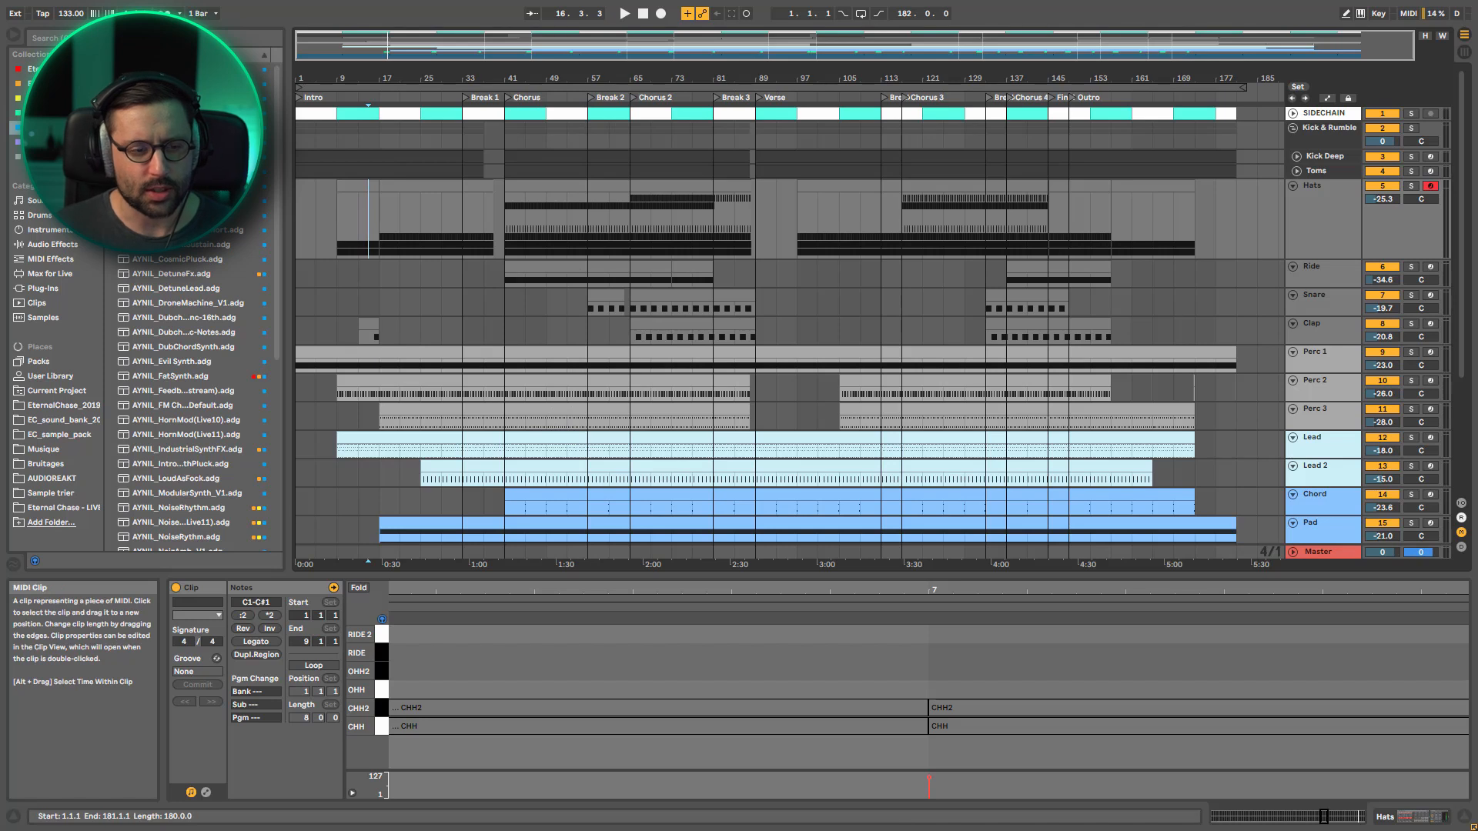
left_click(379, 274)
key("space")
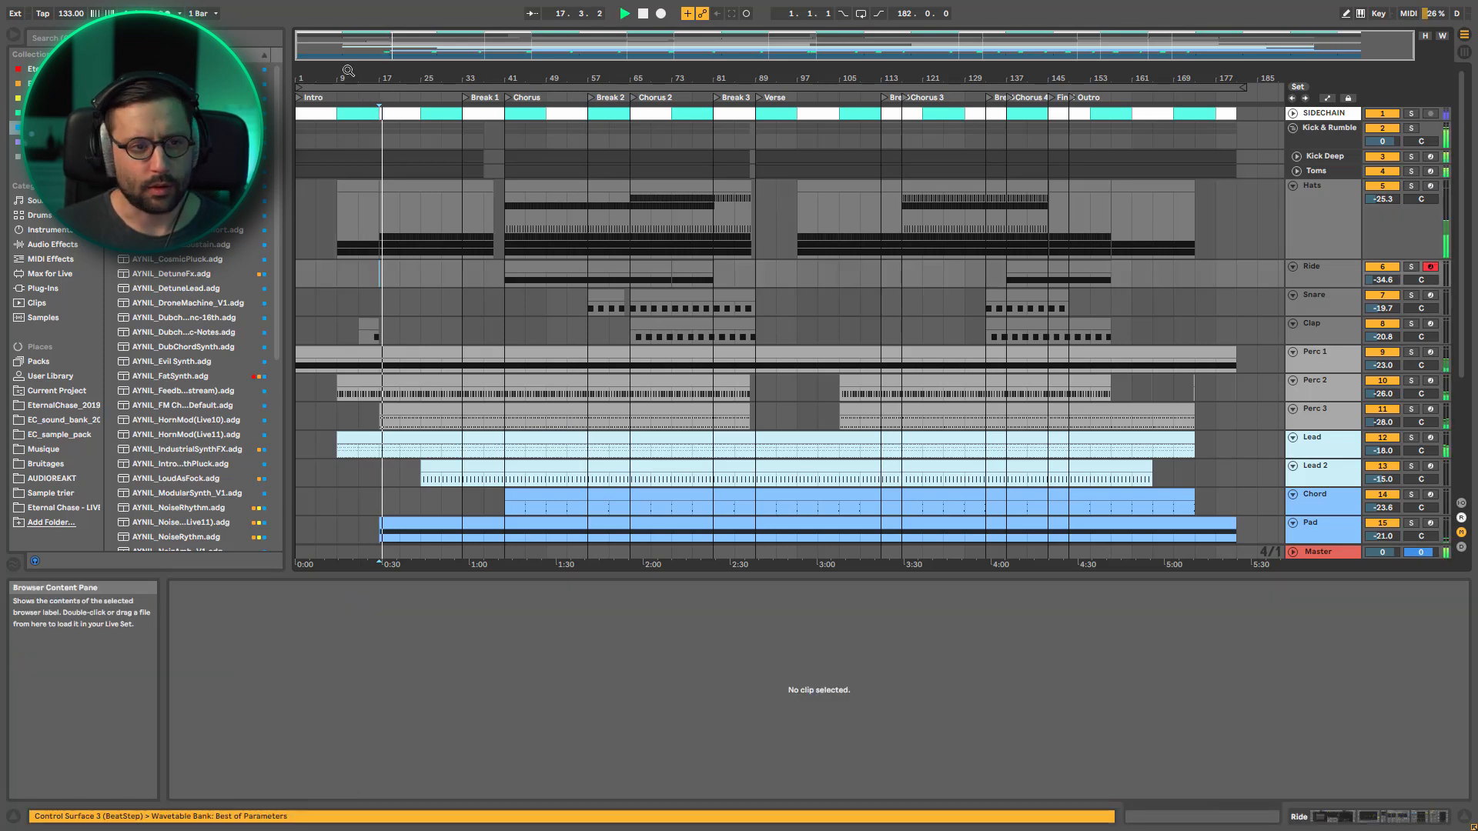
left_click_drag(348, 44, 349, 74)
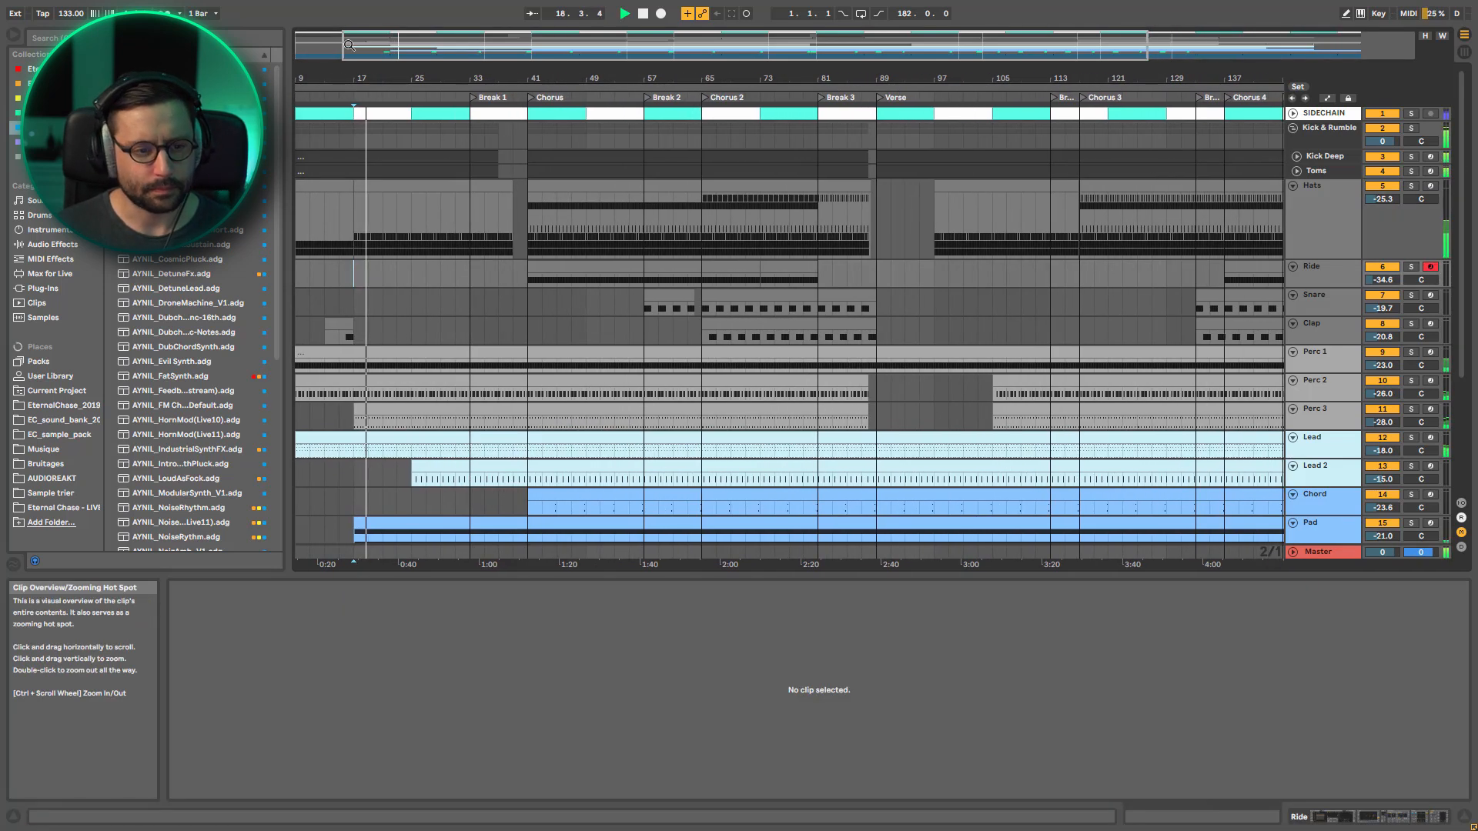
left_click(418, 297)
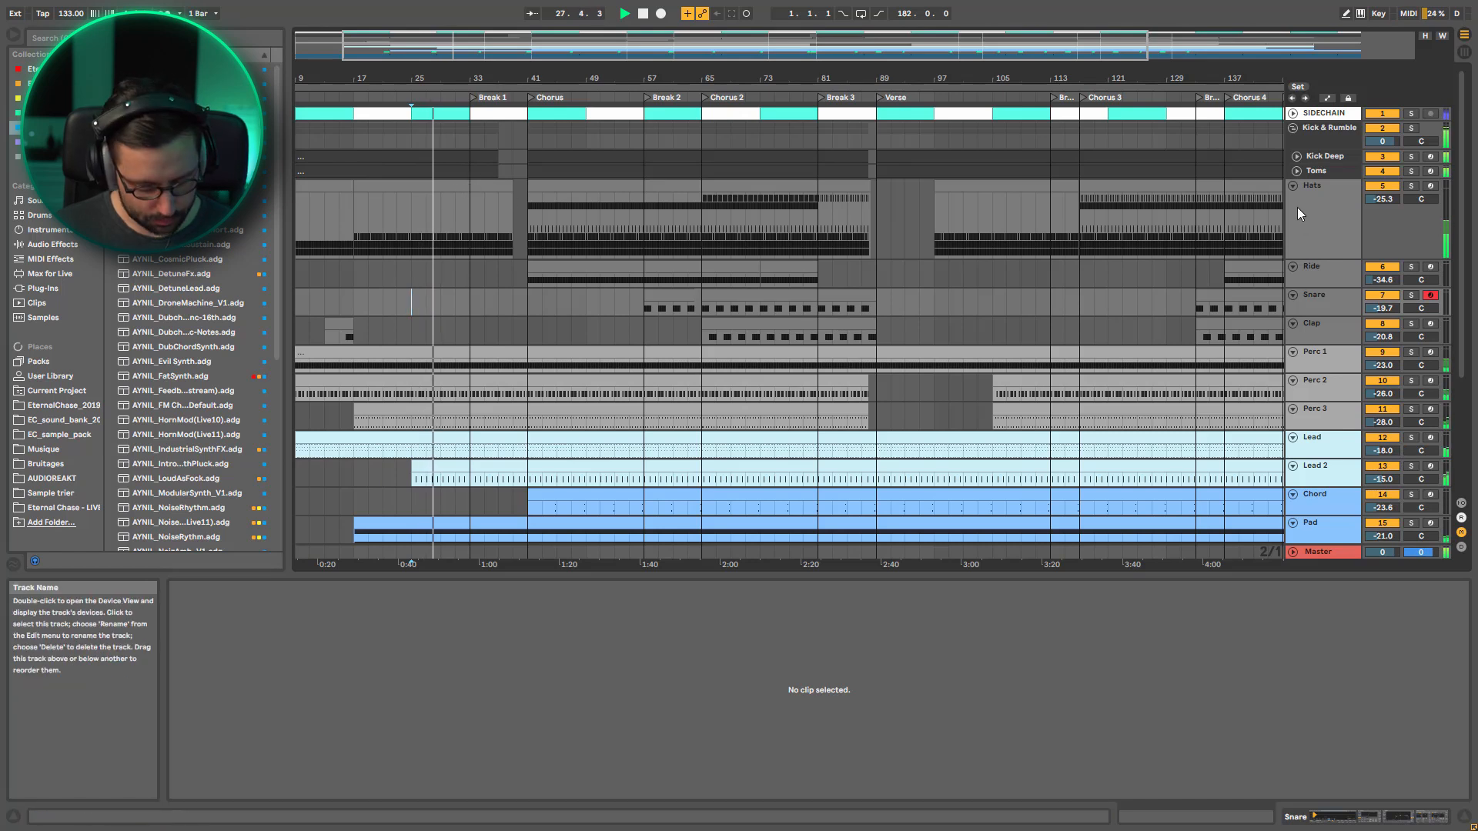
Show the arrangement's automation, solo Hats at bar 23, and display the OHH Decay envelope from its drum rack
key("a")
left_click(400, 243)
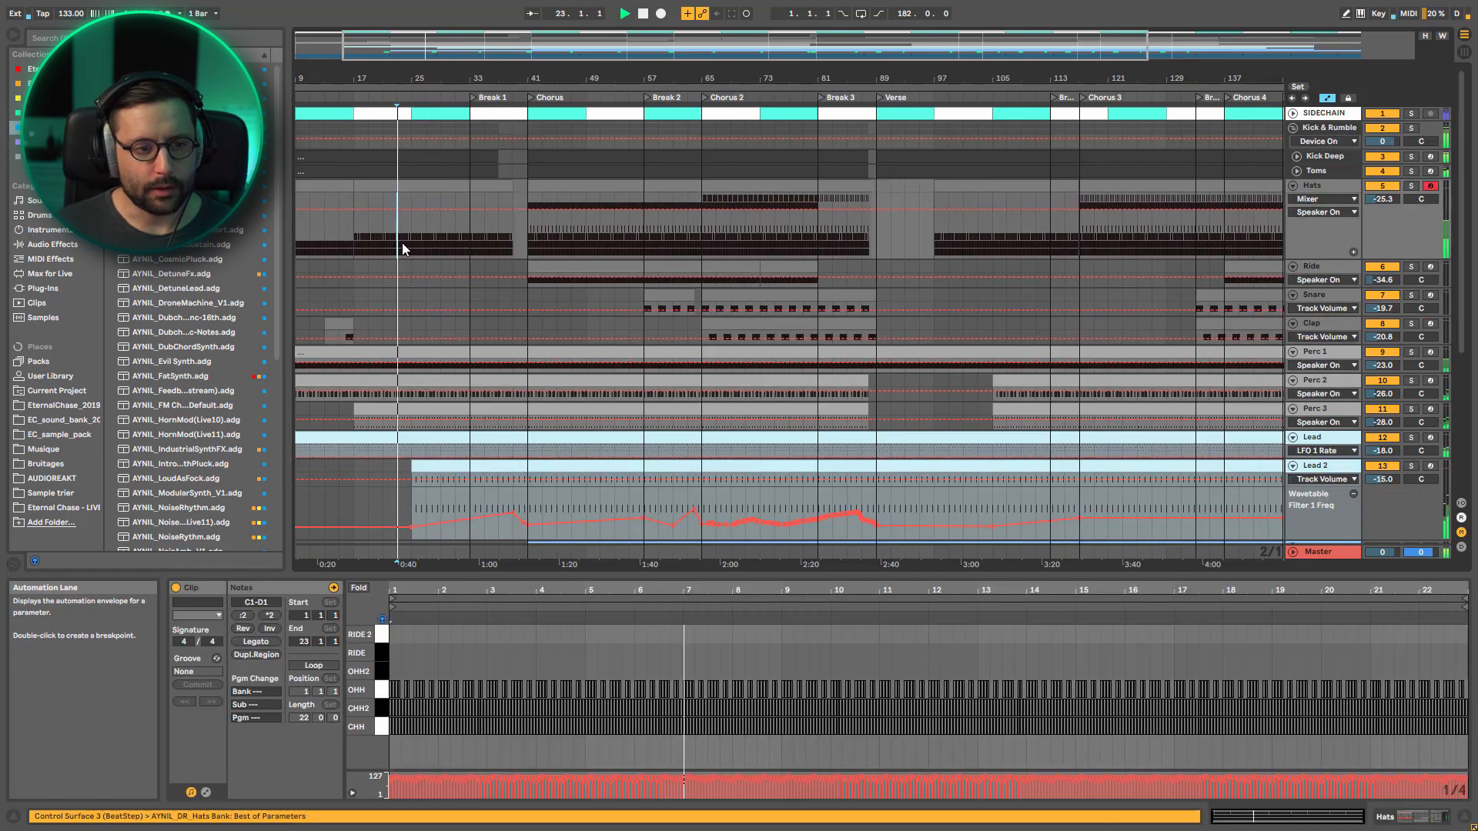
left_click(1411, 187)
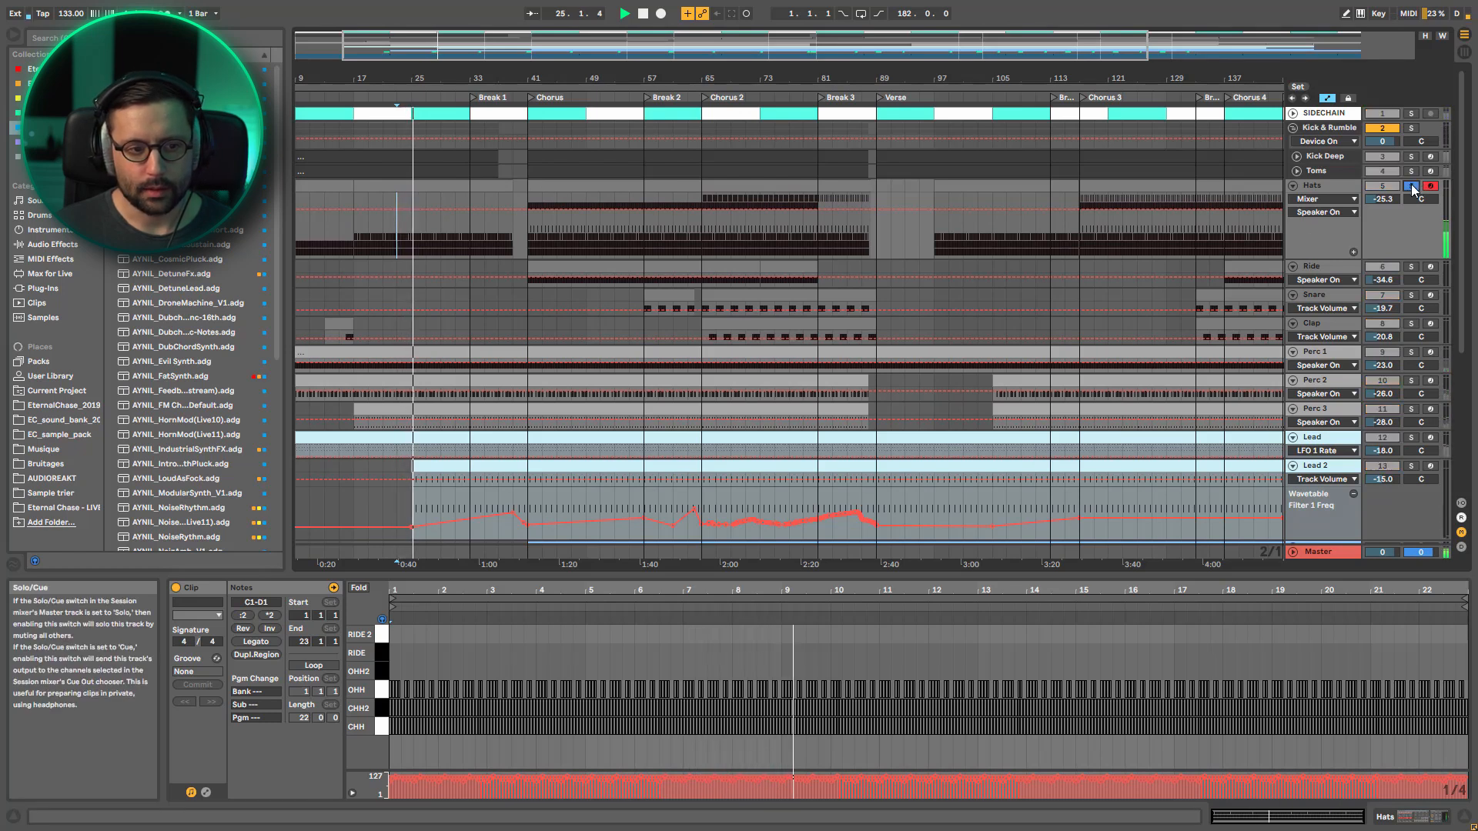
key("space")
double_click(1351, 187)
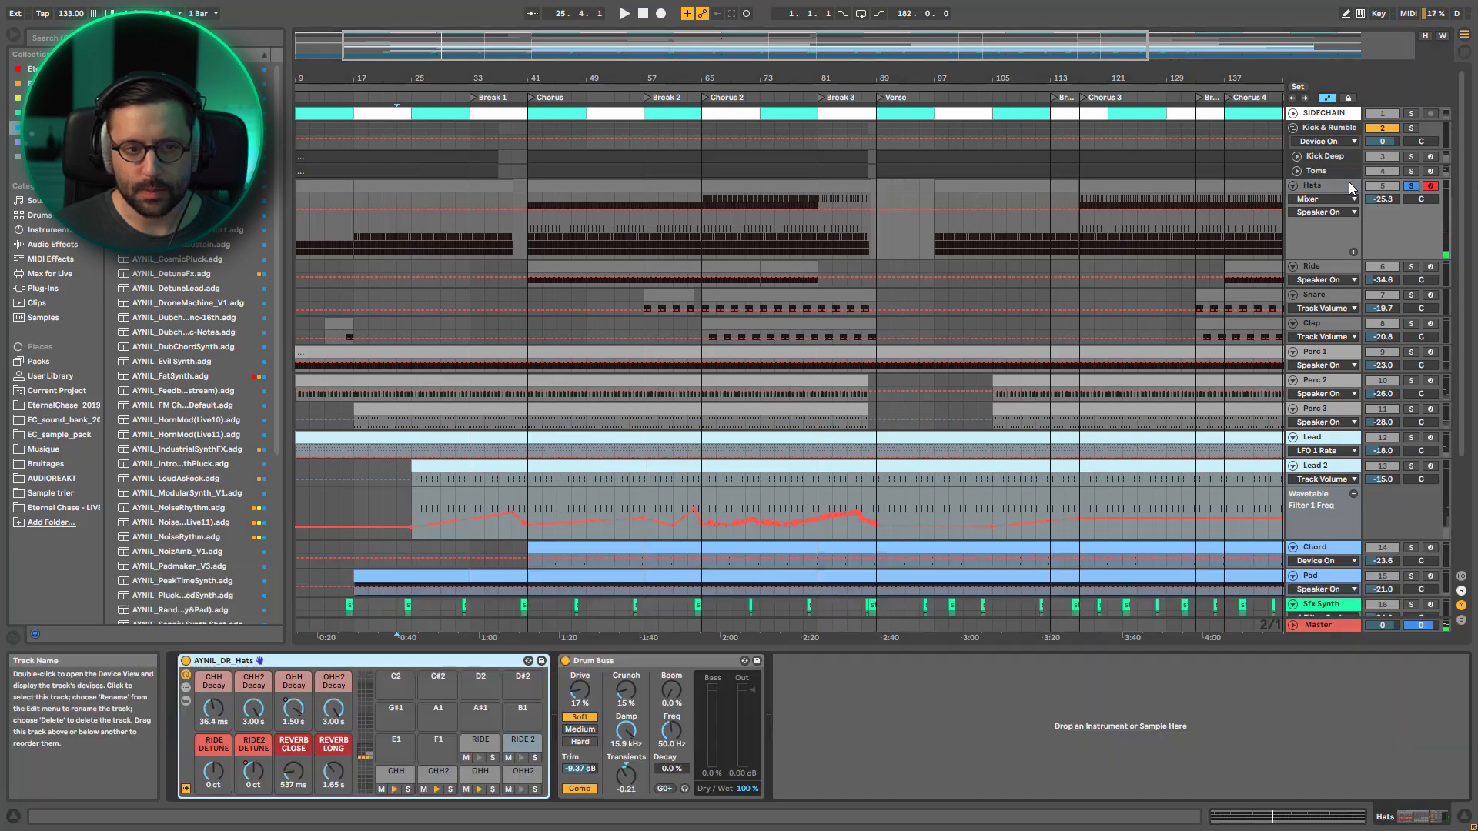
left_click(293, 709)
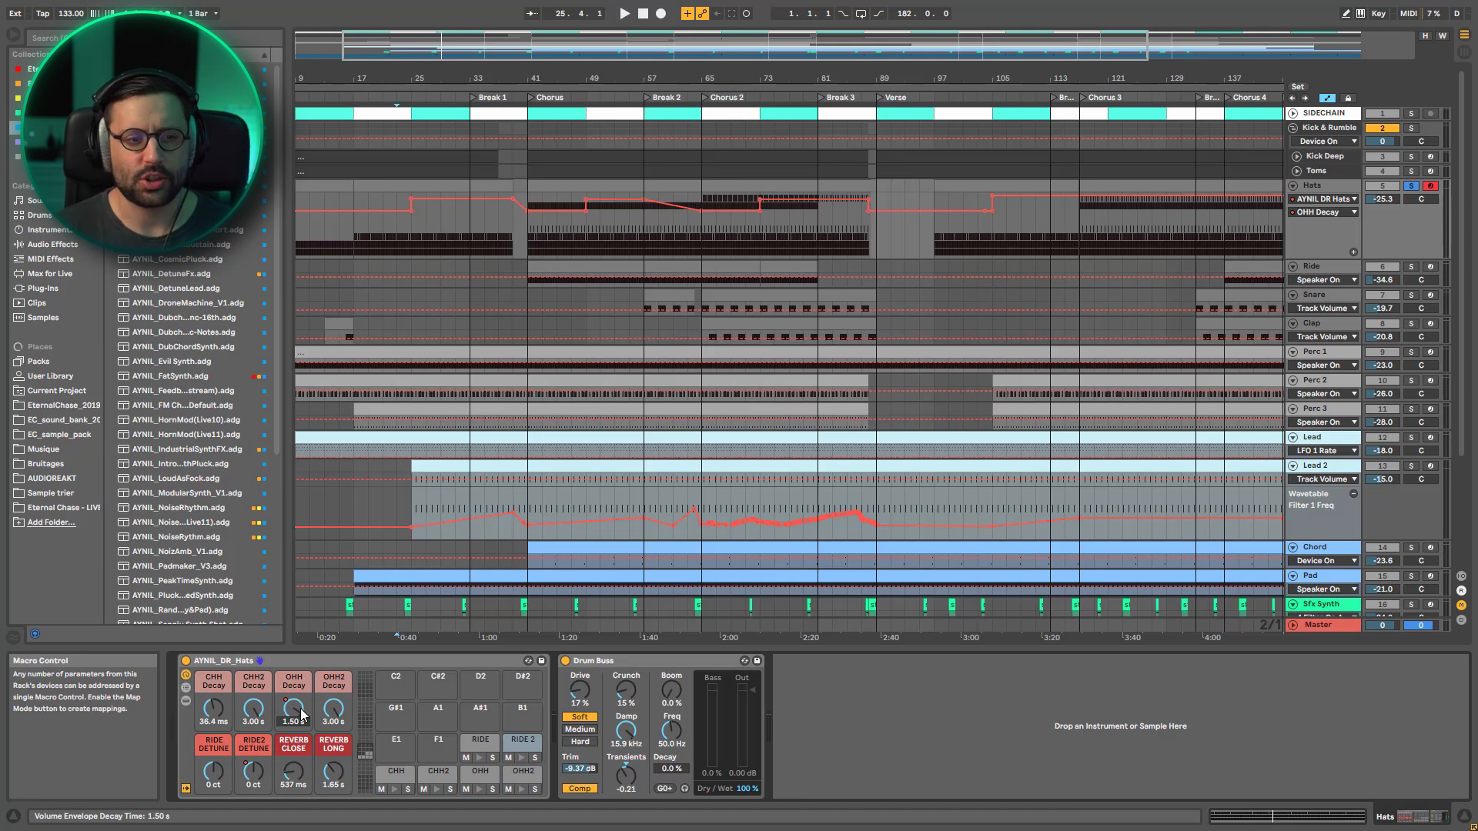
Play the soloed hats' decay automation from bar 23, then switch between the full mix and Lead 2 alone
left_click_drag(424, 39, 350, 51)
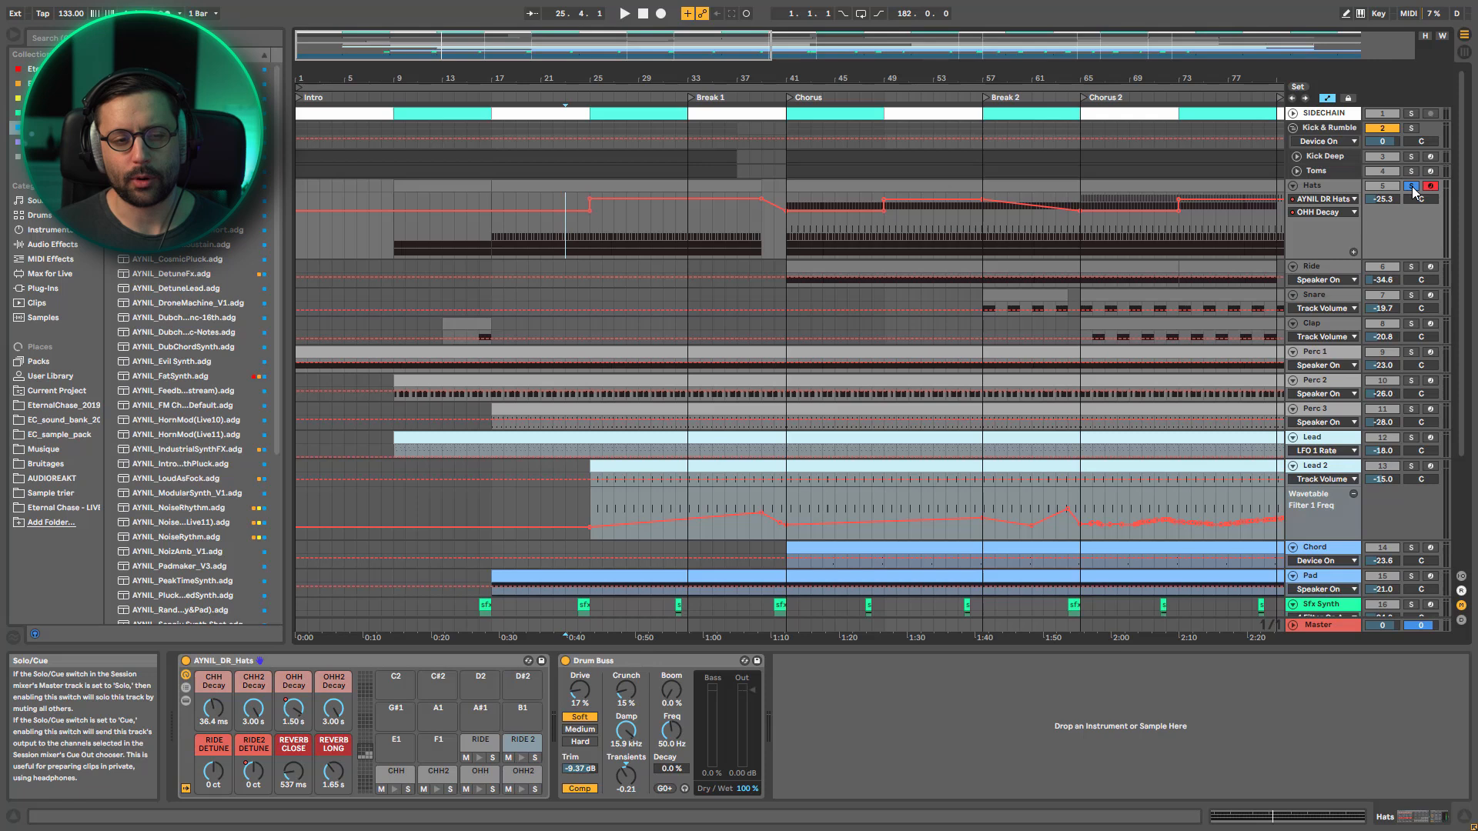
key("space")
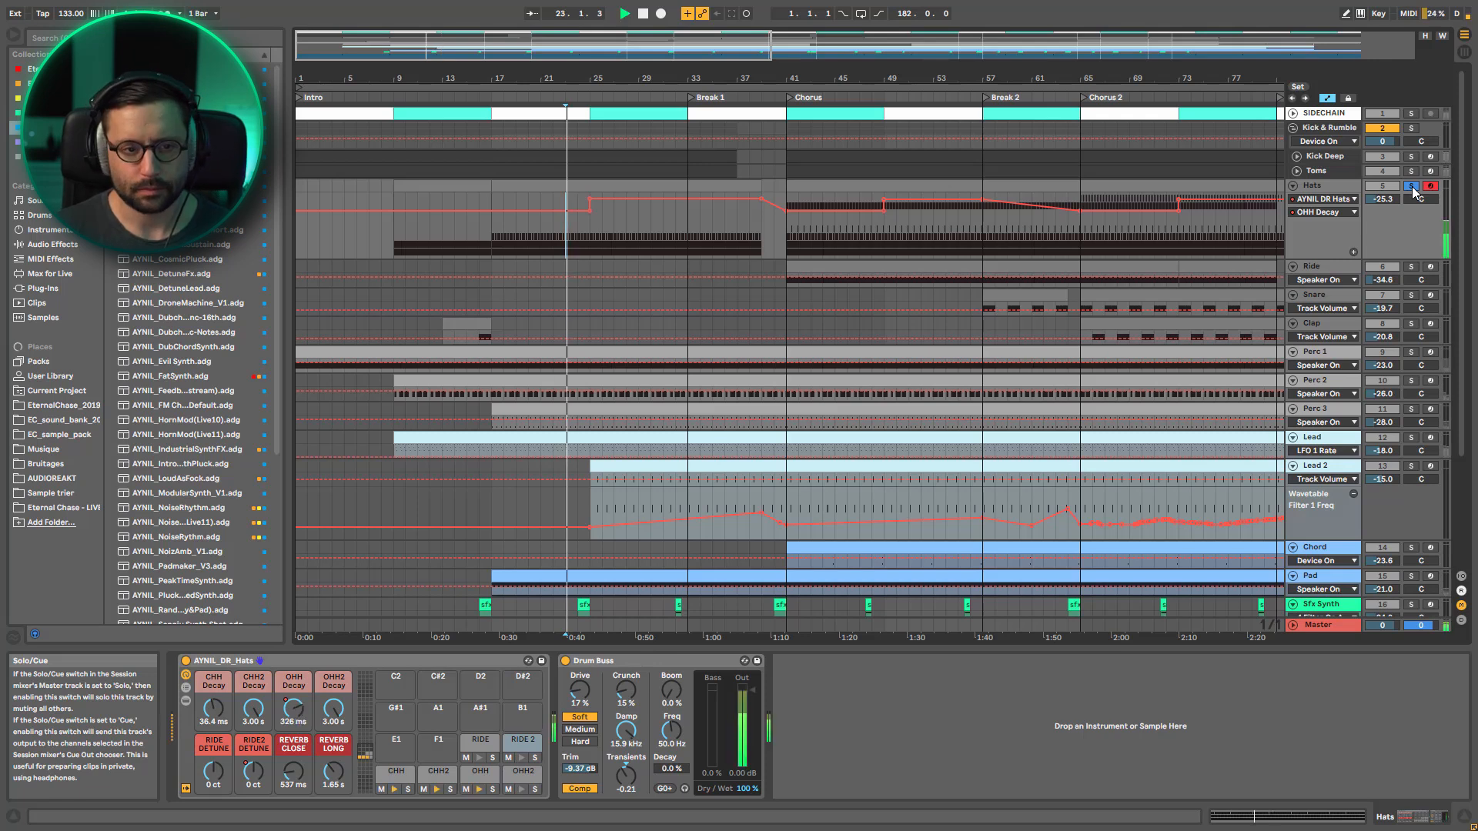
left_click(1414, 191)
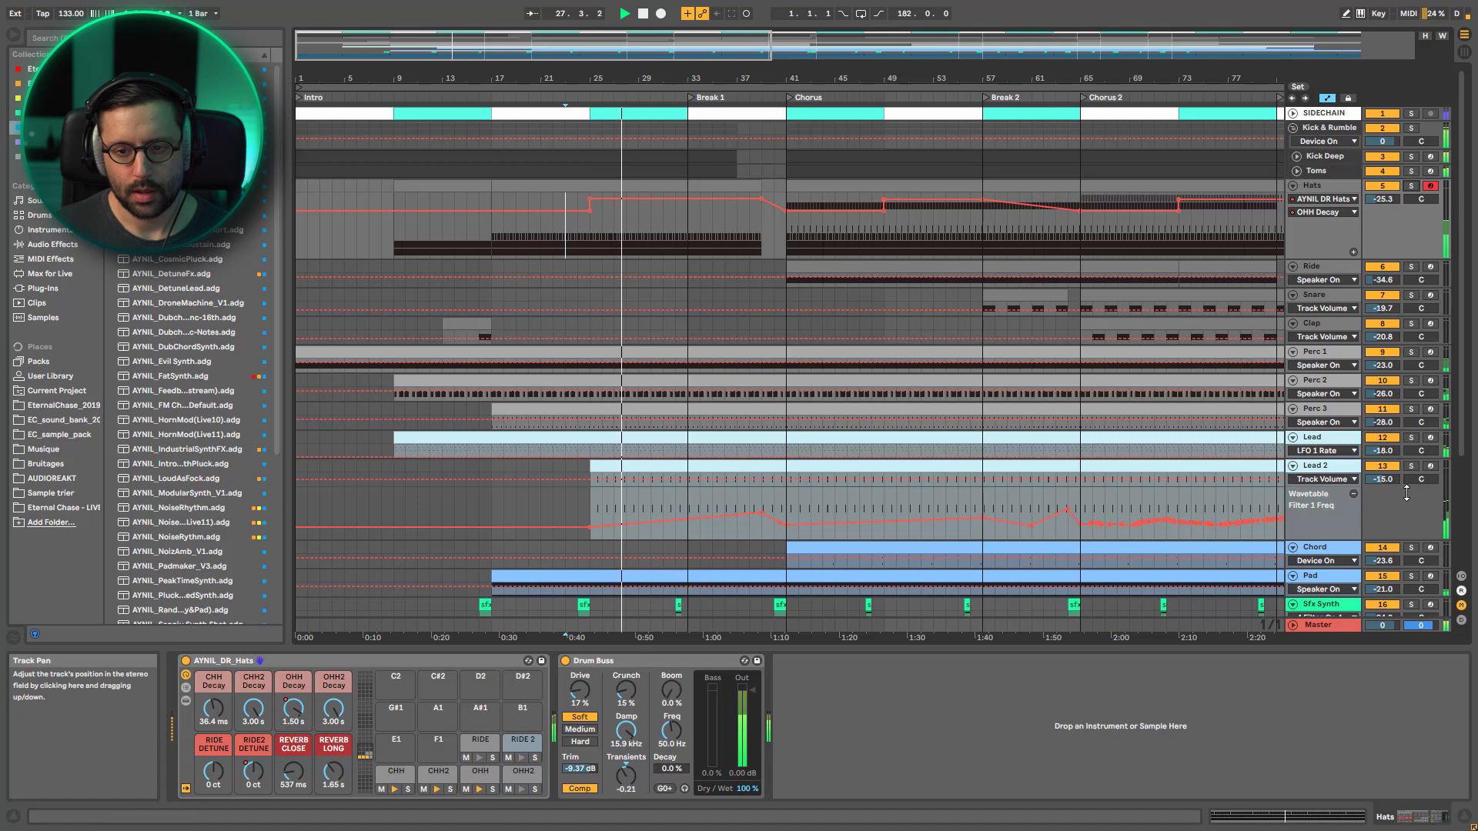
left_click(1413, 468)
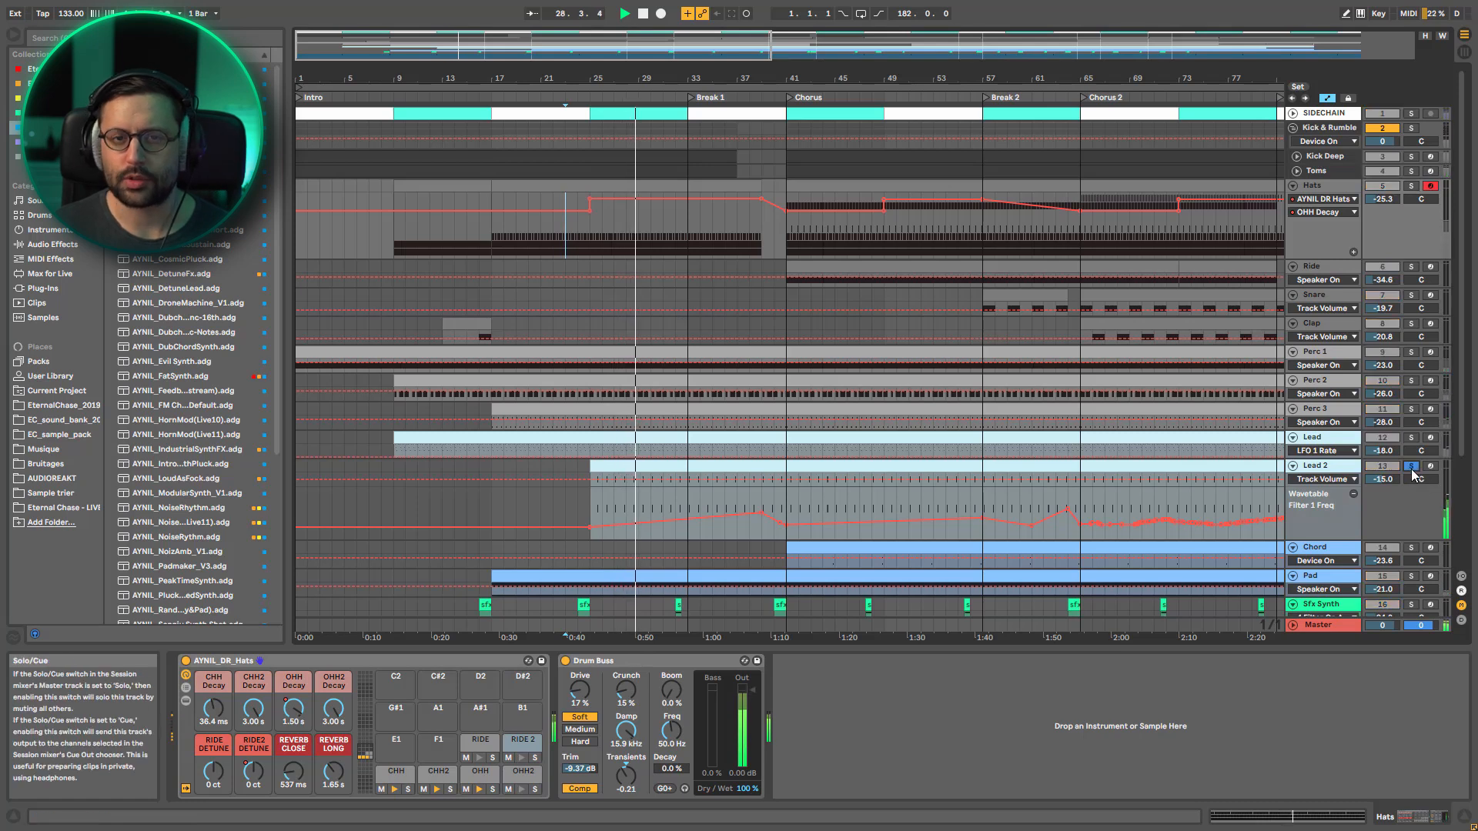
left_click(1412, 468)
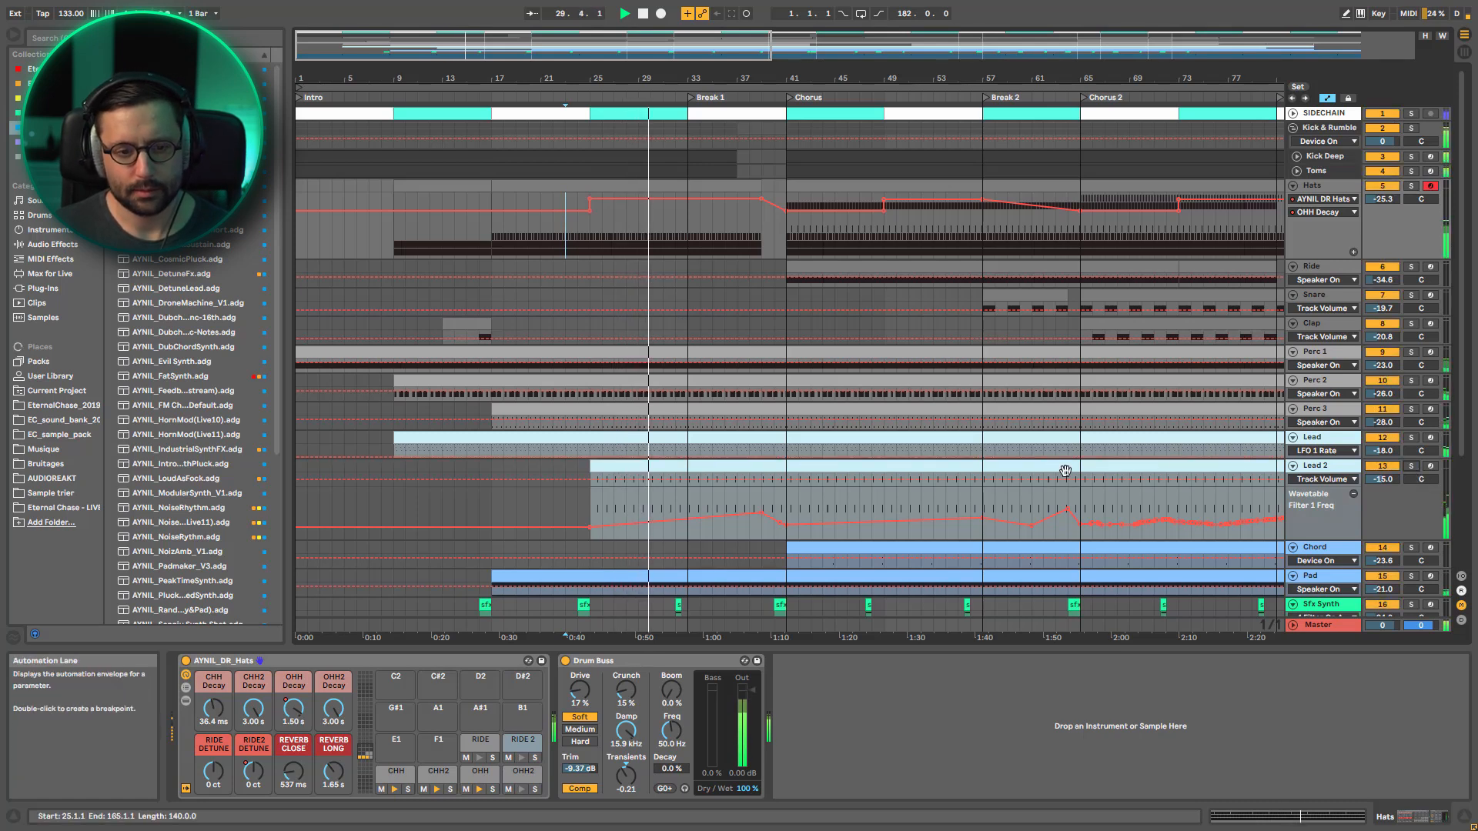
Check the Mixdown track's list of automatable parameters and open the track's device chain
scroll(743, 497, "down", 5)
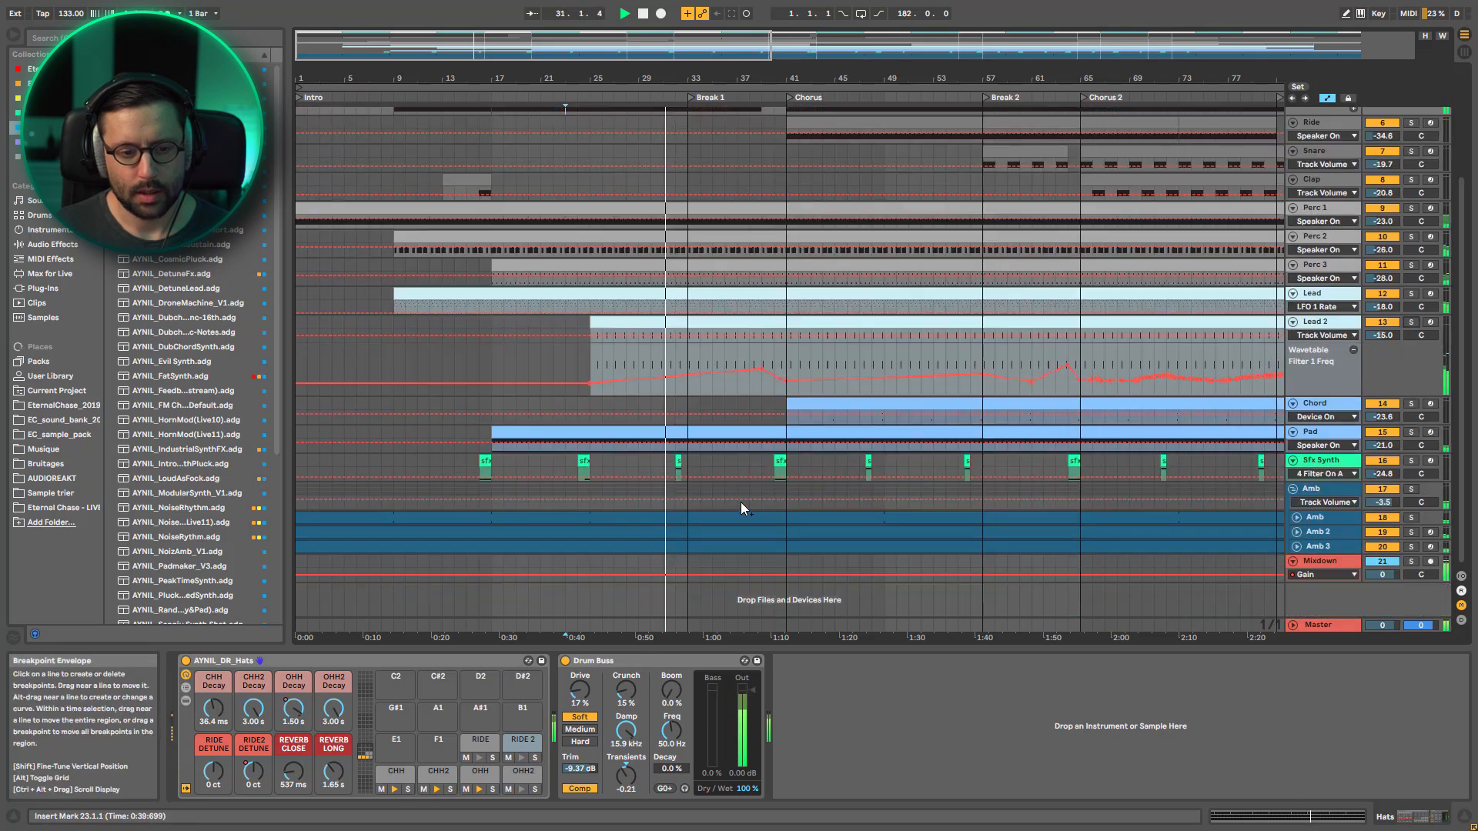
left_click(1336, 576)
left_click(1334, 578)
left_click(1333, 578)
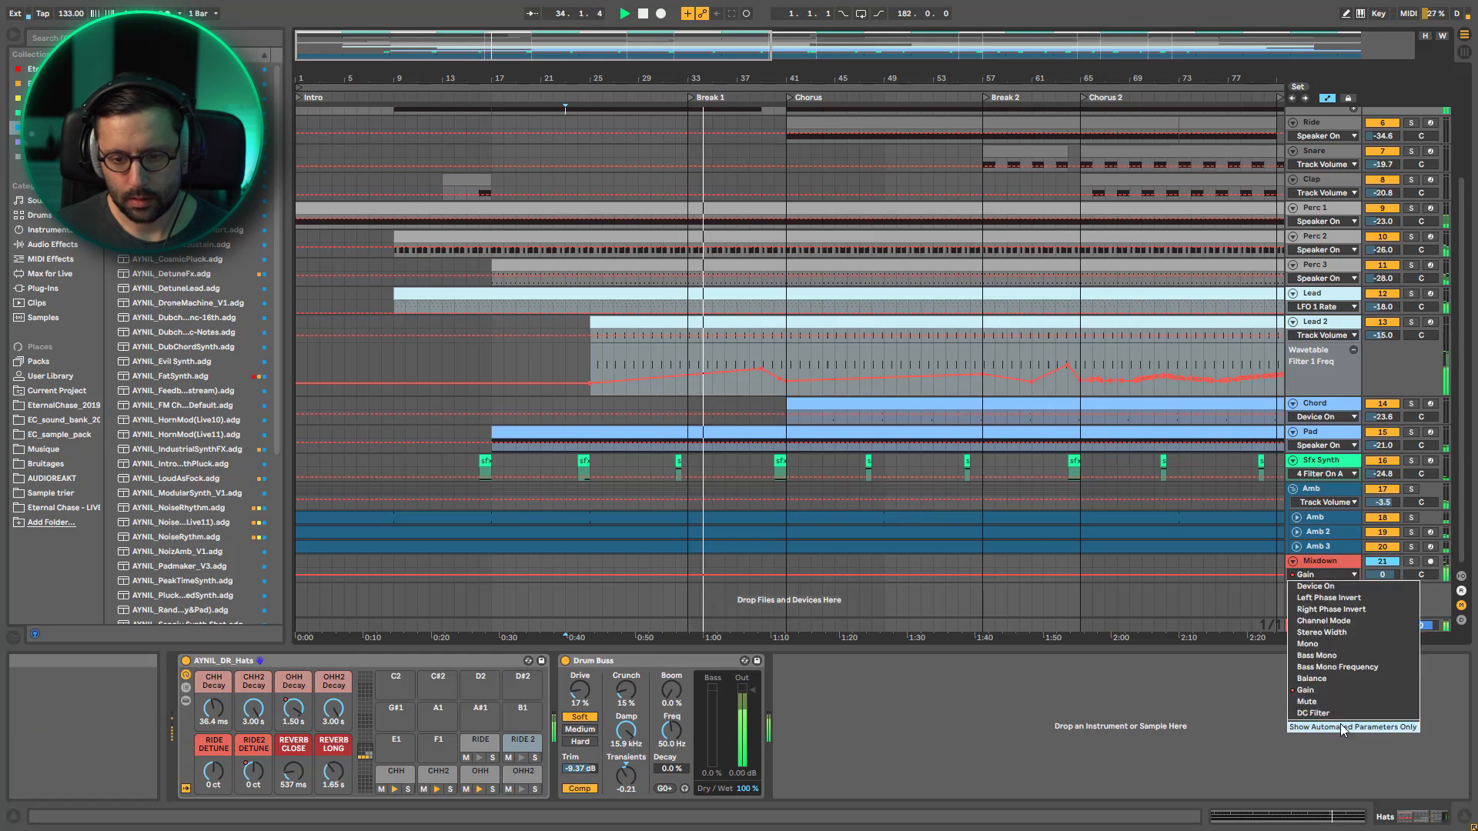
left_click(1324, 564)
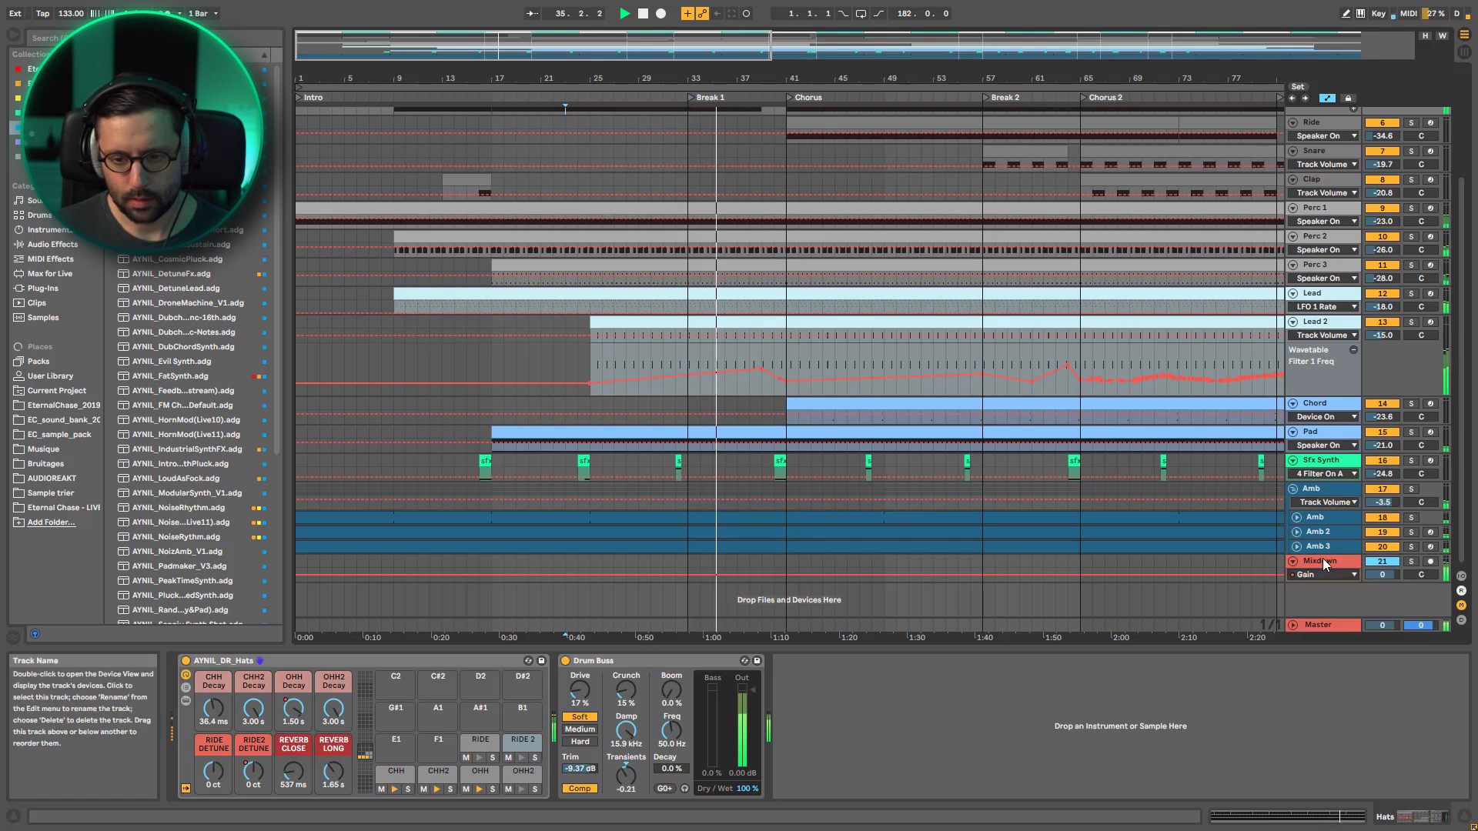
left_click(1325, 564)
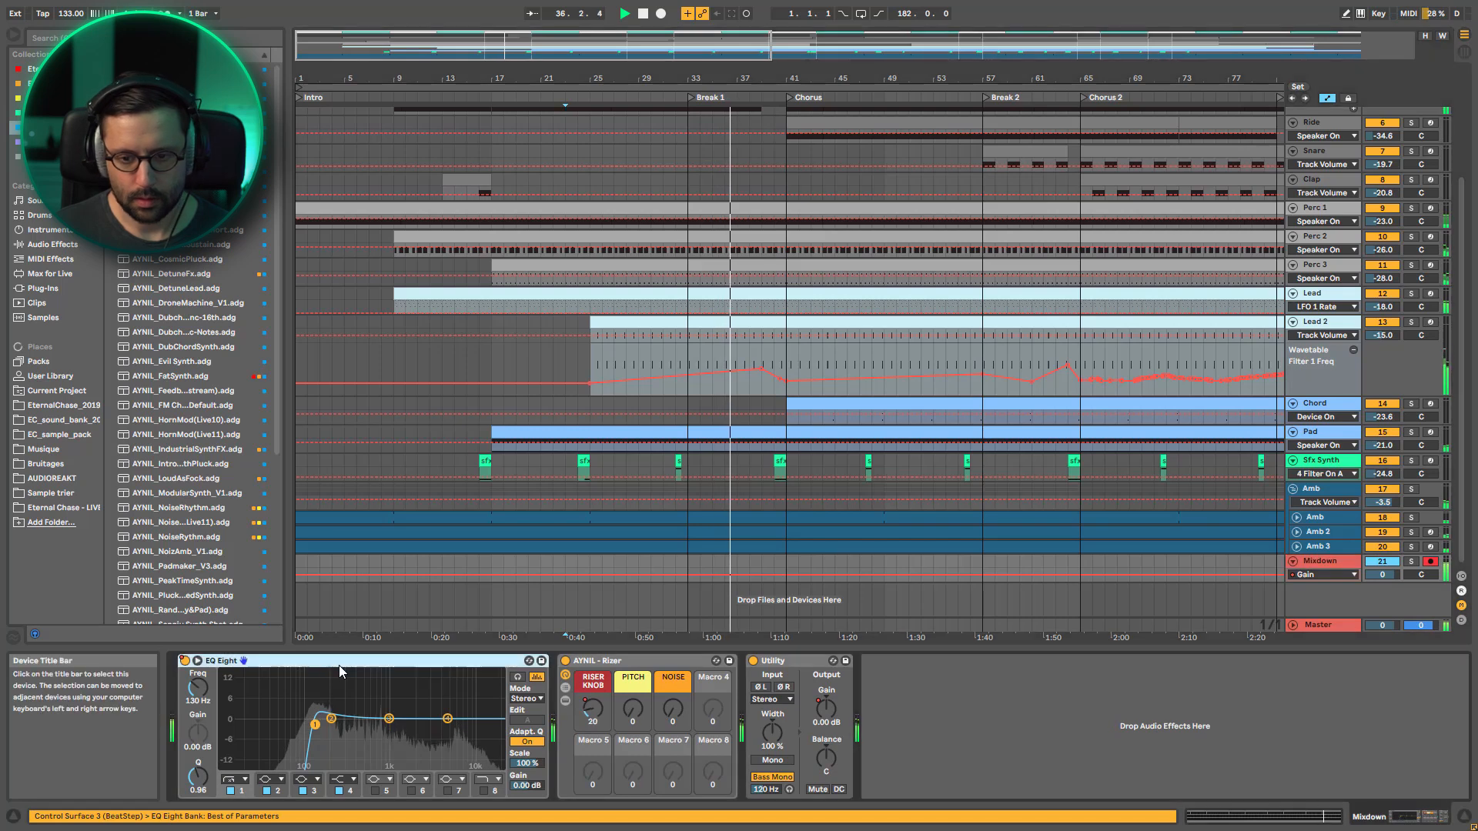
Expand the Mixdown automation lane and display the Device On envelope of its EQ Eight
left_click(1323, 575)
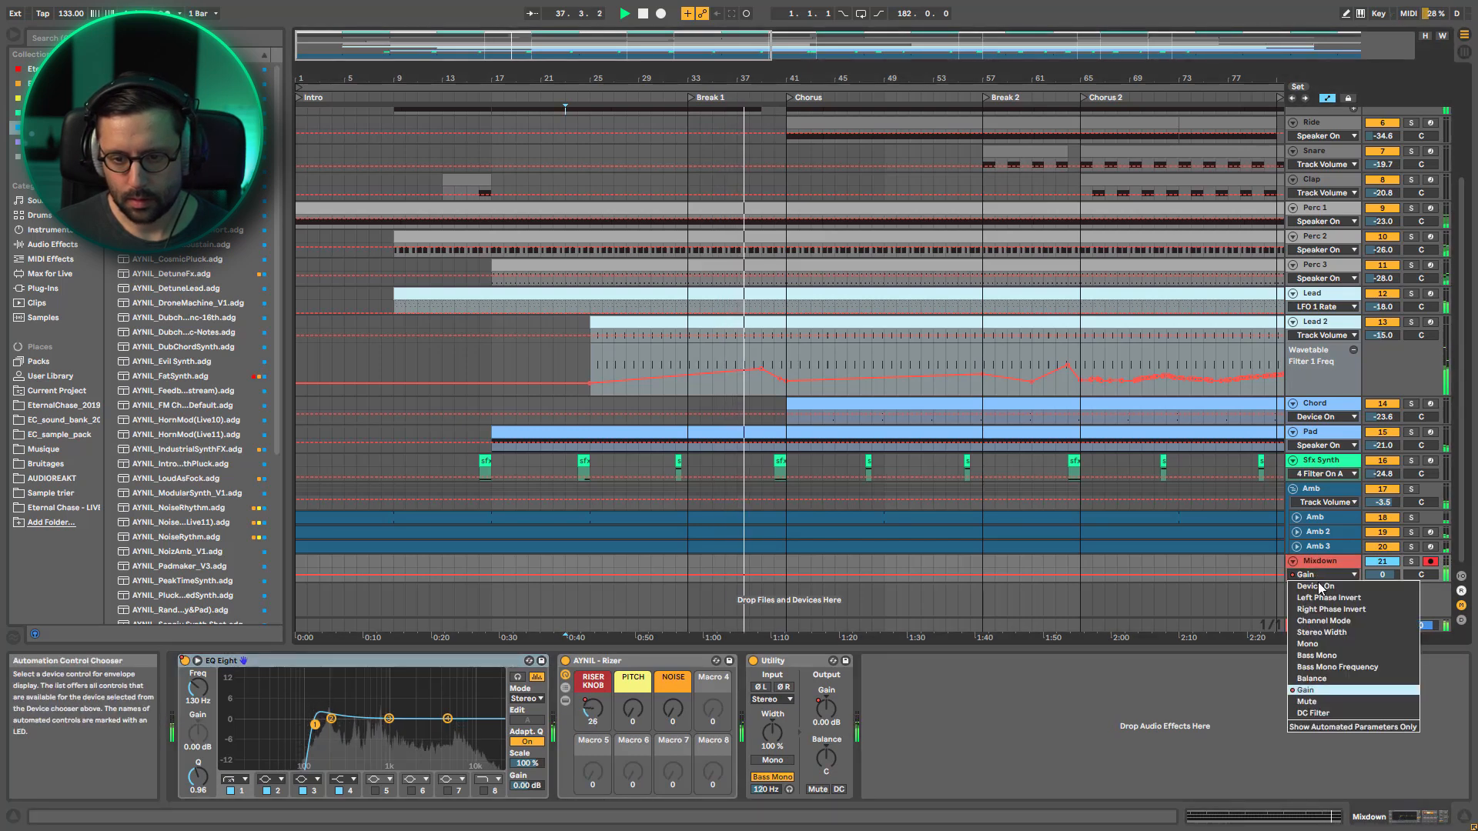
left_click(1318, 586)
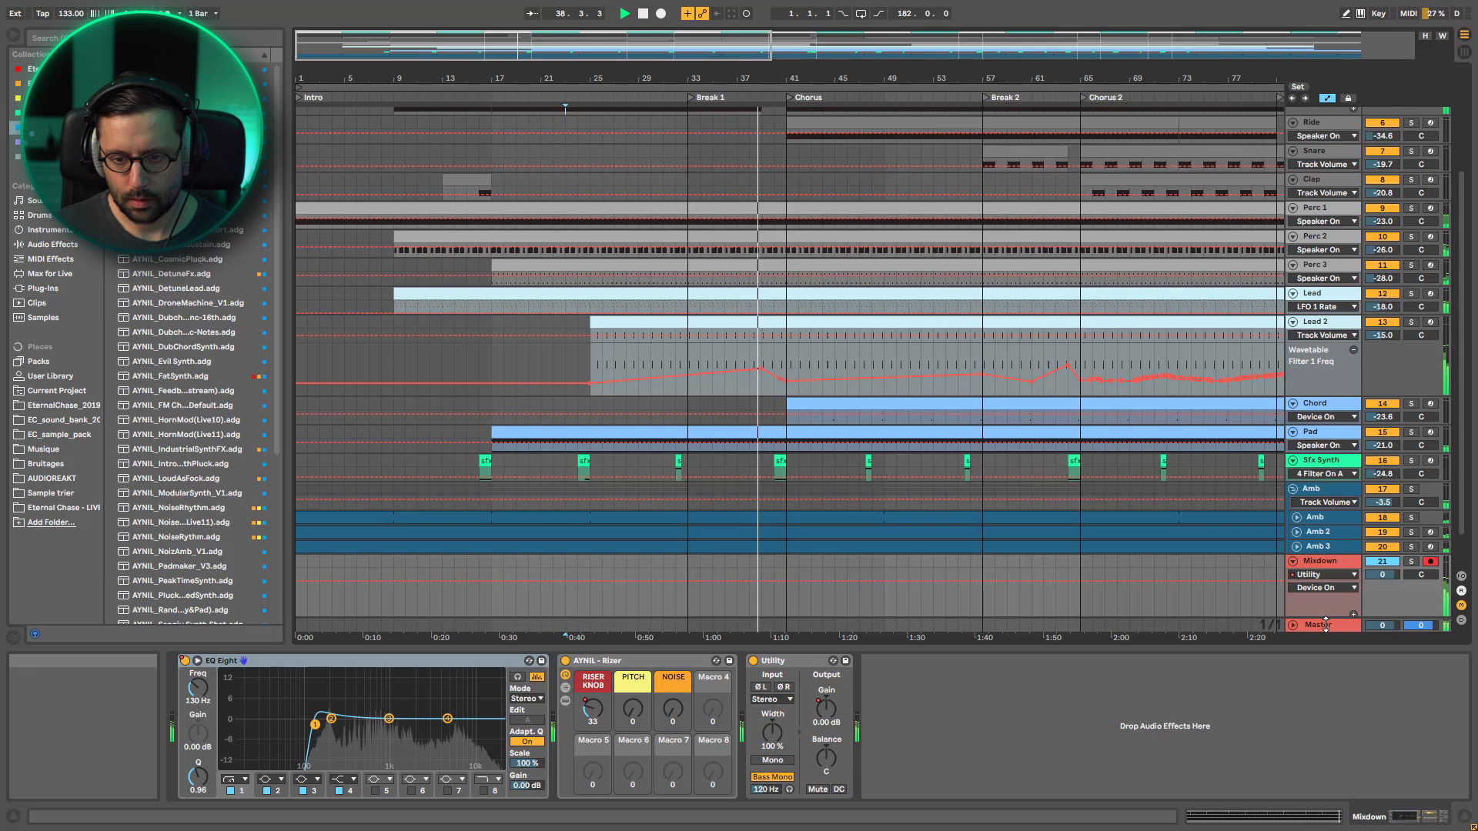
scroll(1325, 616, "down", 3)
left_click(1320, 535)
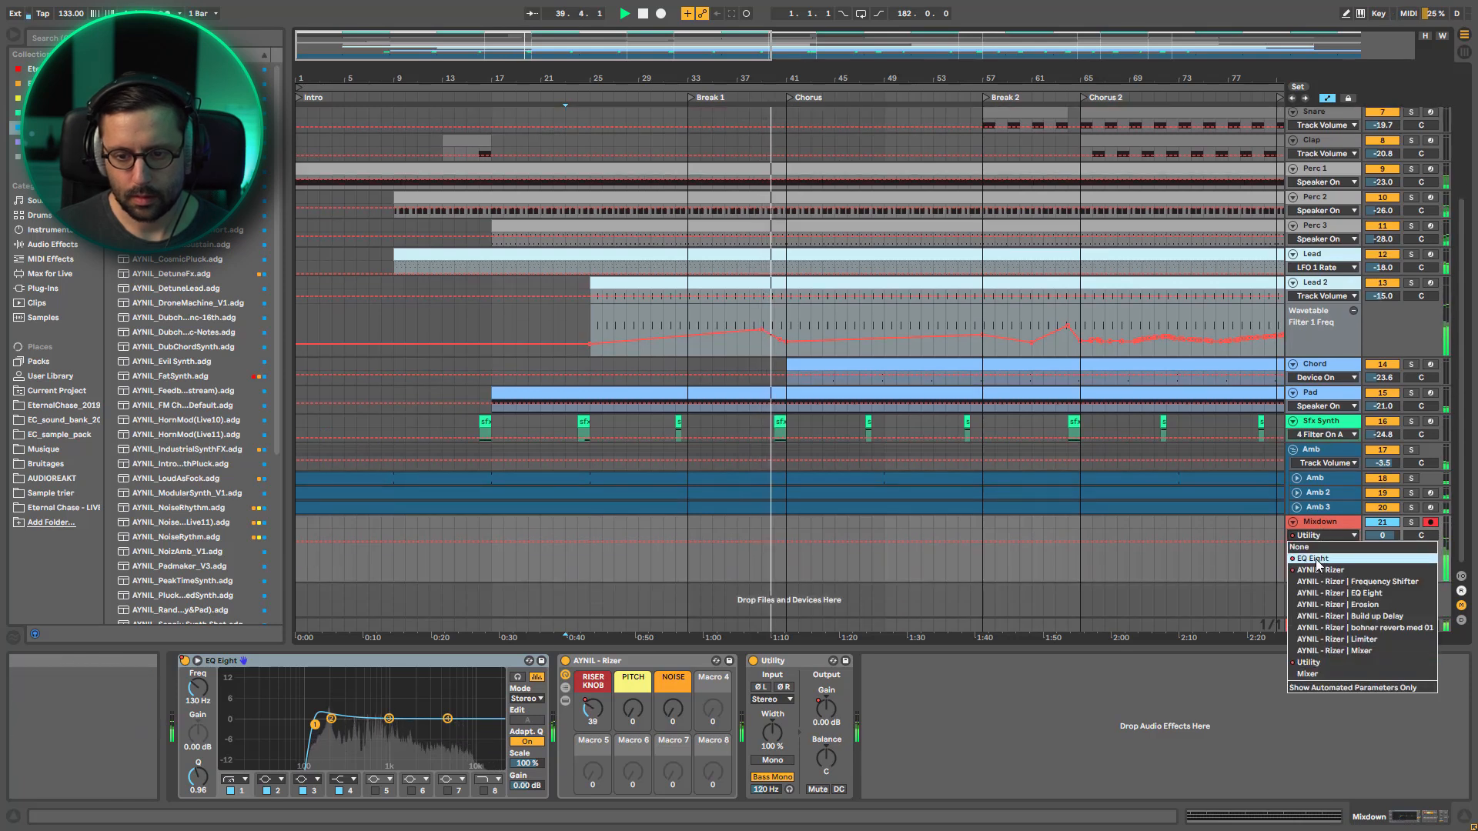
left_click(1317, 560)
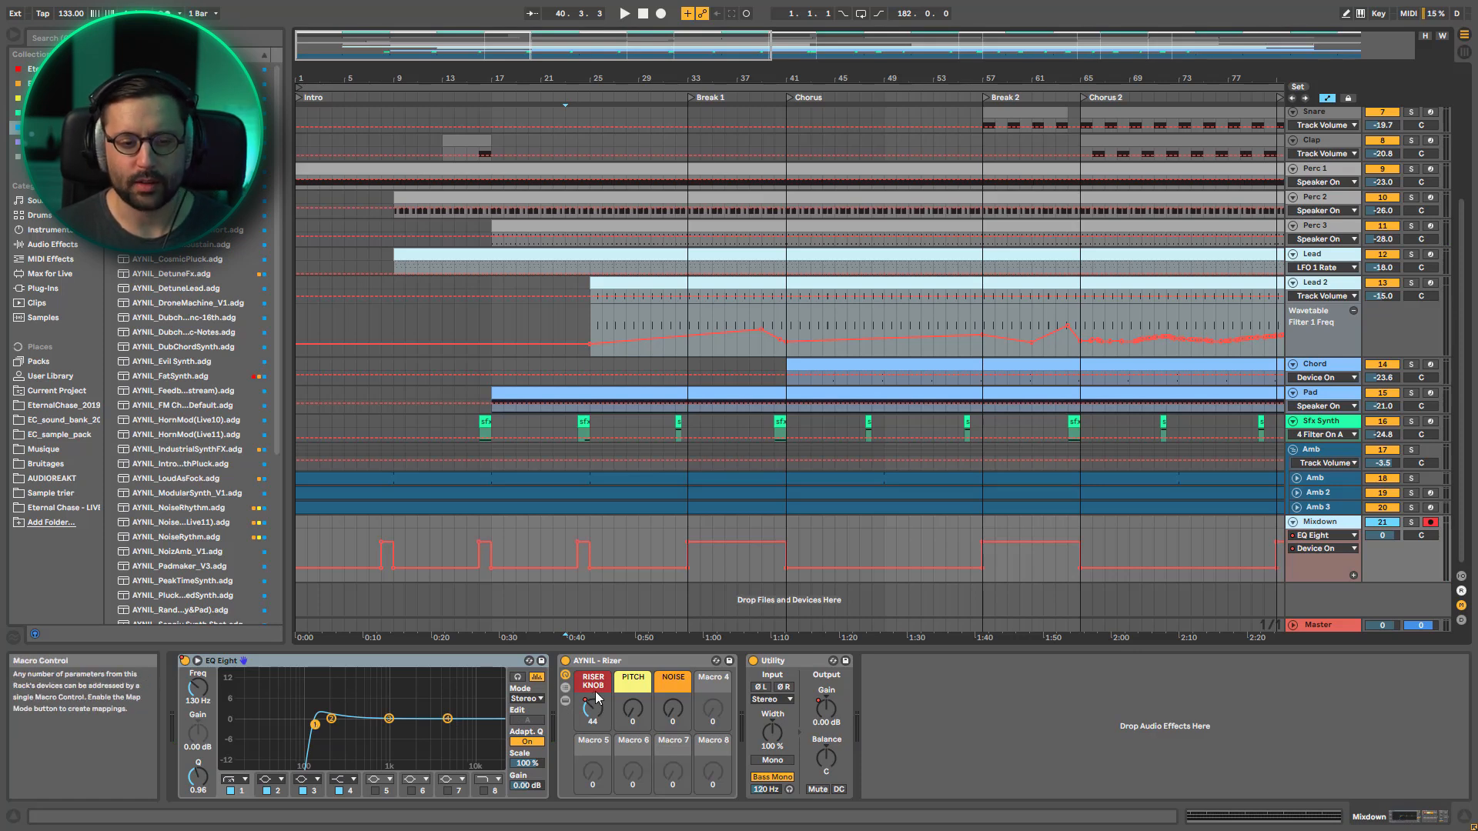
Restart playback and move it to bar 34 to hear the Mixdown filter and riser automation in Break 1
key("space")
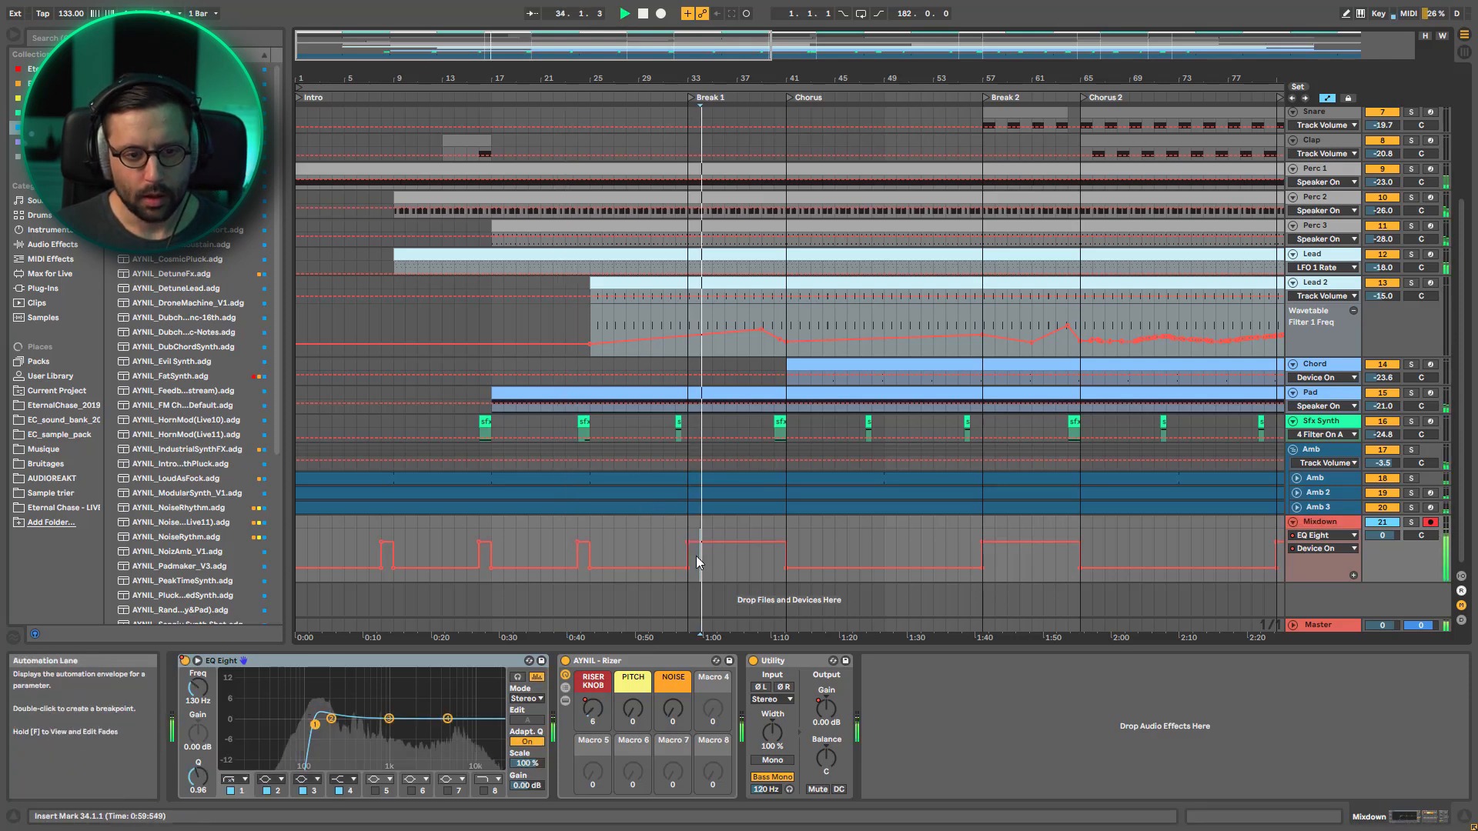
left_click(696, 556)
scroll(701, 538, "up", 4)
scroll(689, 403, "up", 2)
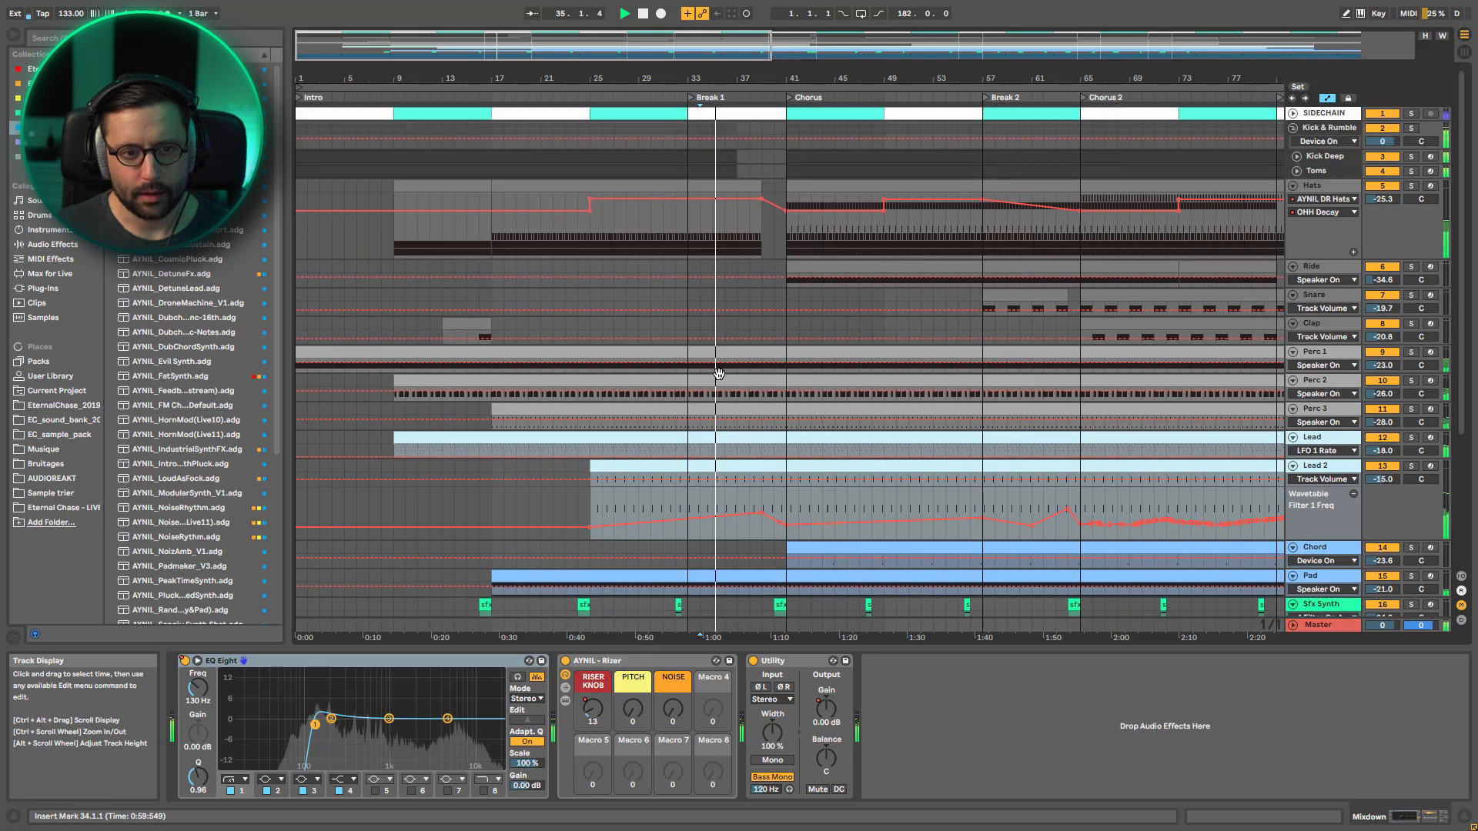
Listen through the end of Break 1 into the Chorus, then stop playback
left_click_drag(738, 48, 985, 114)
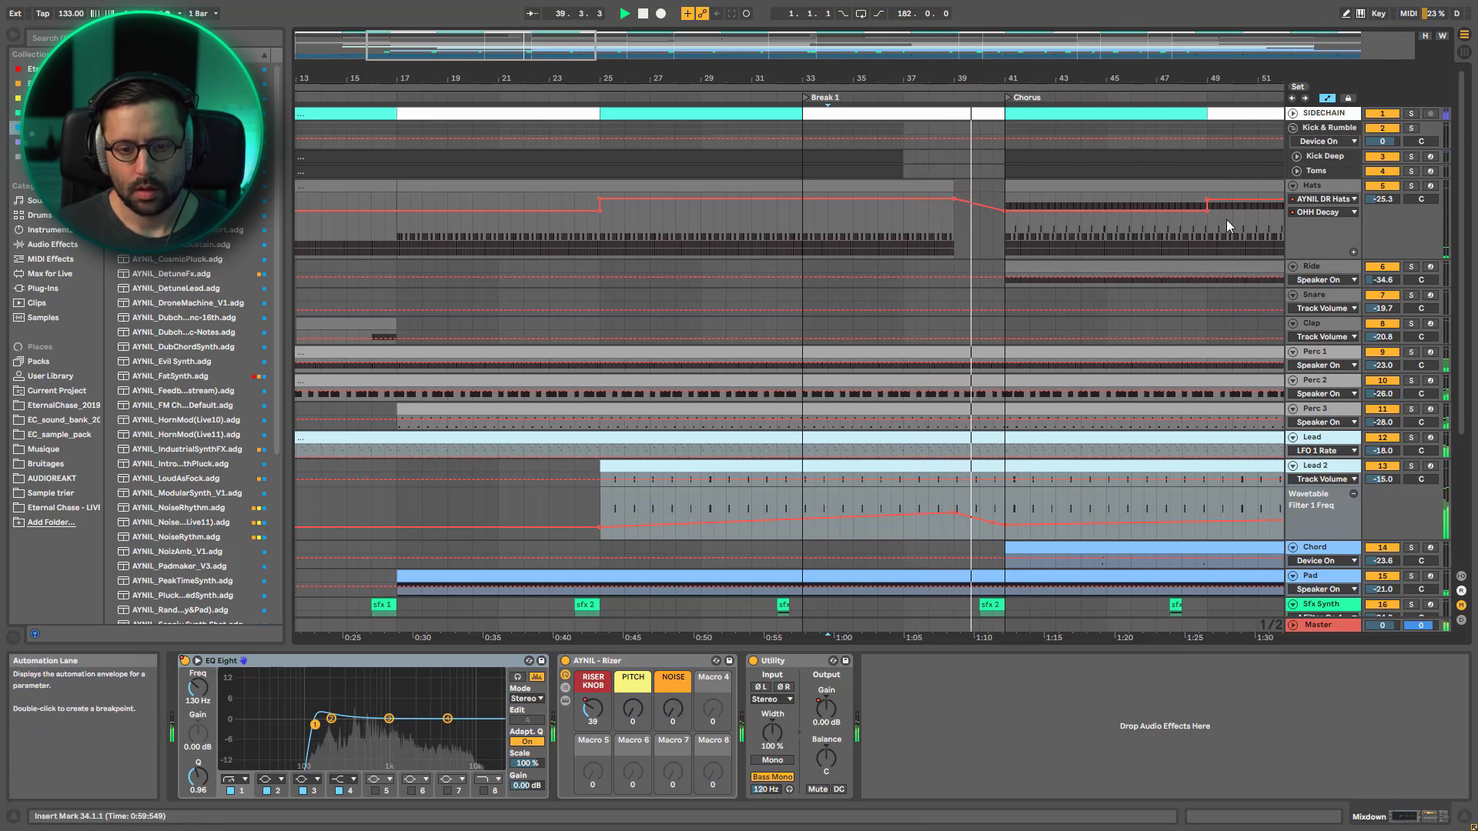
scroll(1227, 220, "down", 2)
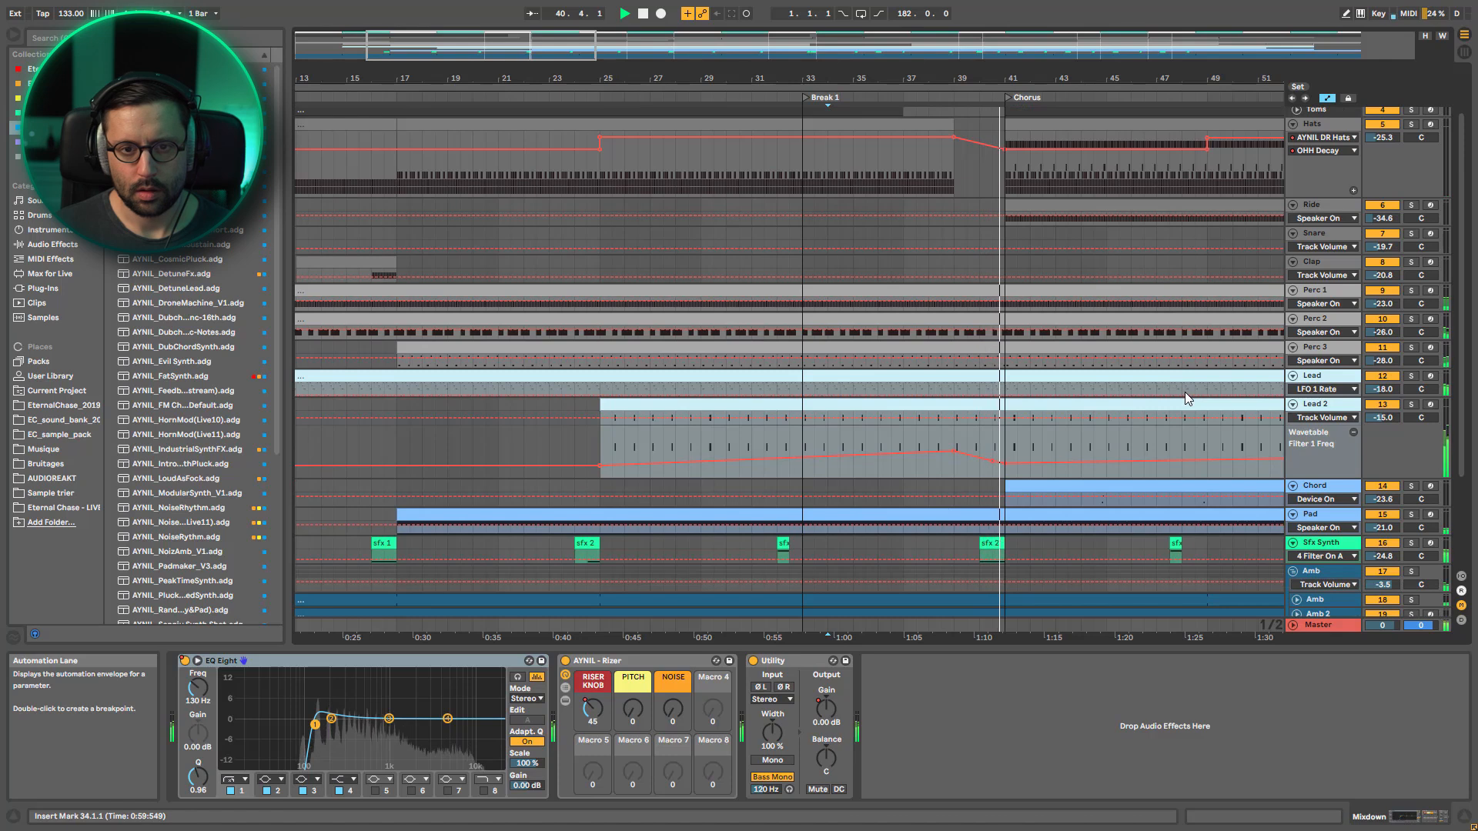
scroll(1000, 312, "up", 2)
key("space")
Select the hats clip leading into Break 1, then place the insert marker at bar 33 on Ride and bar 36 on Hats
left_click(906, 190)
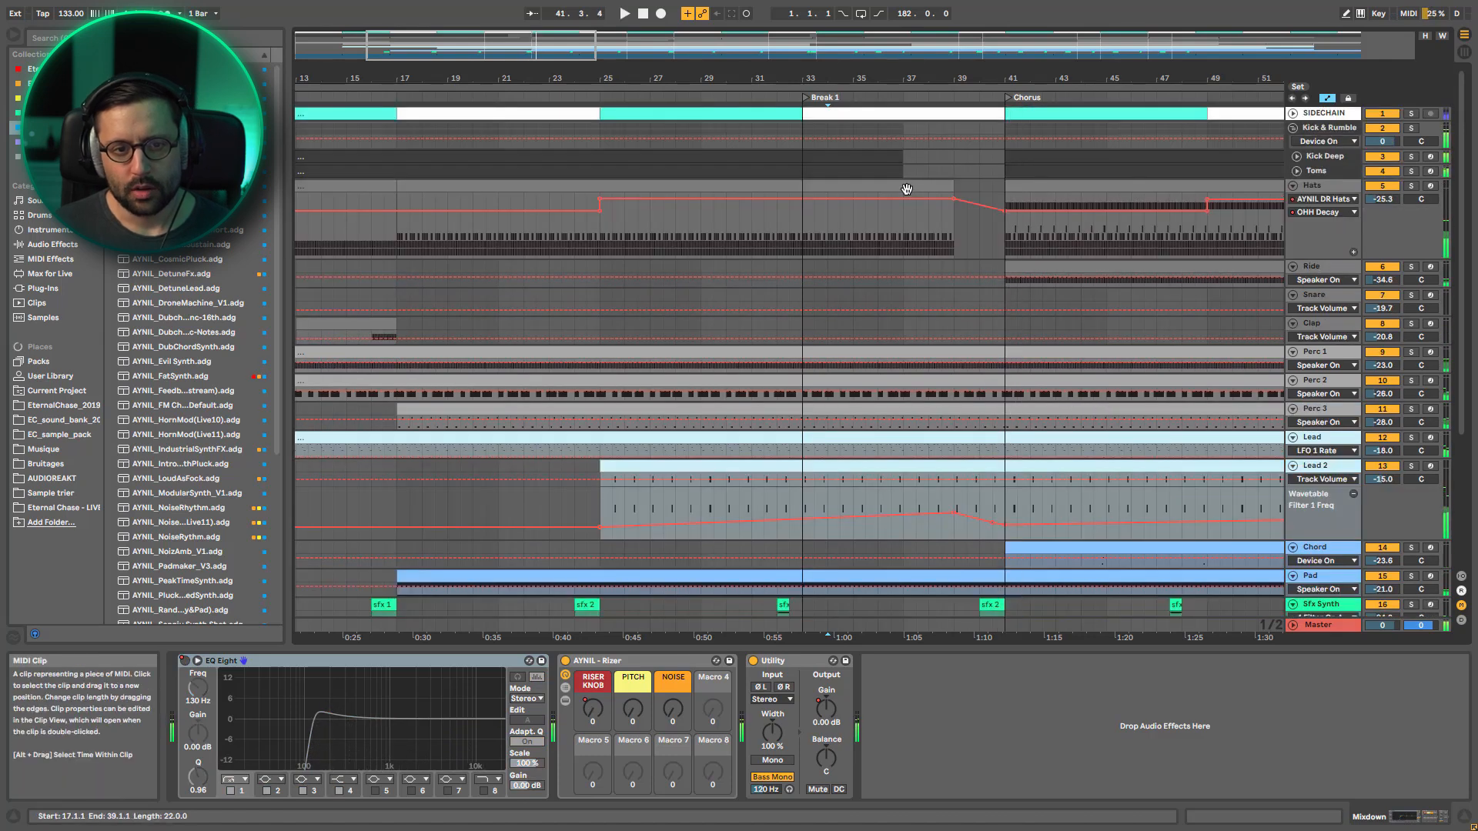
left_click(801, 266)
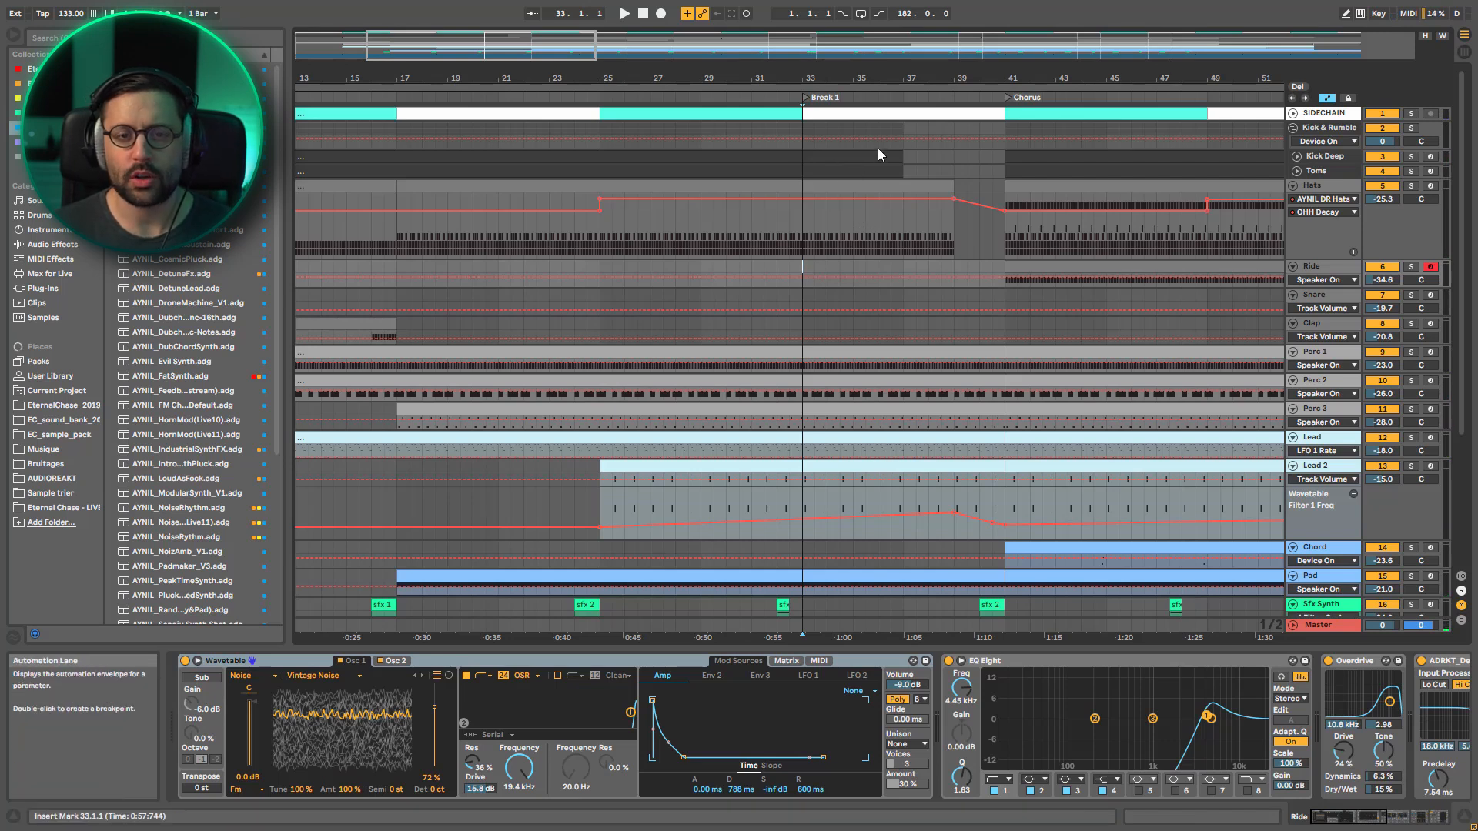
left_click(877, 219)
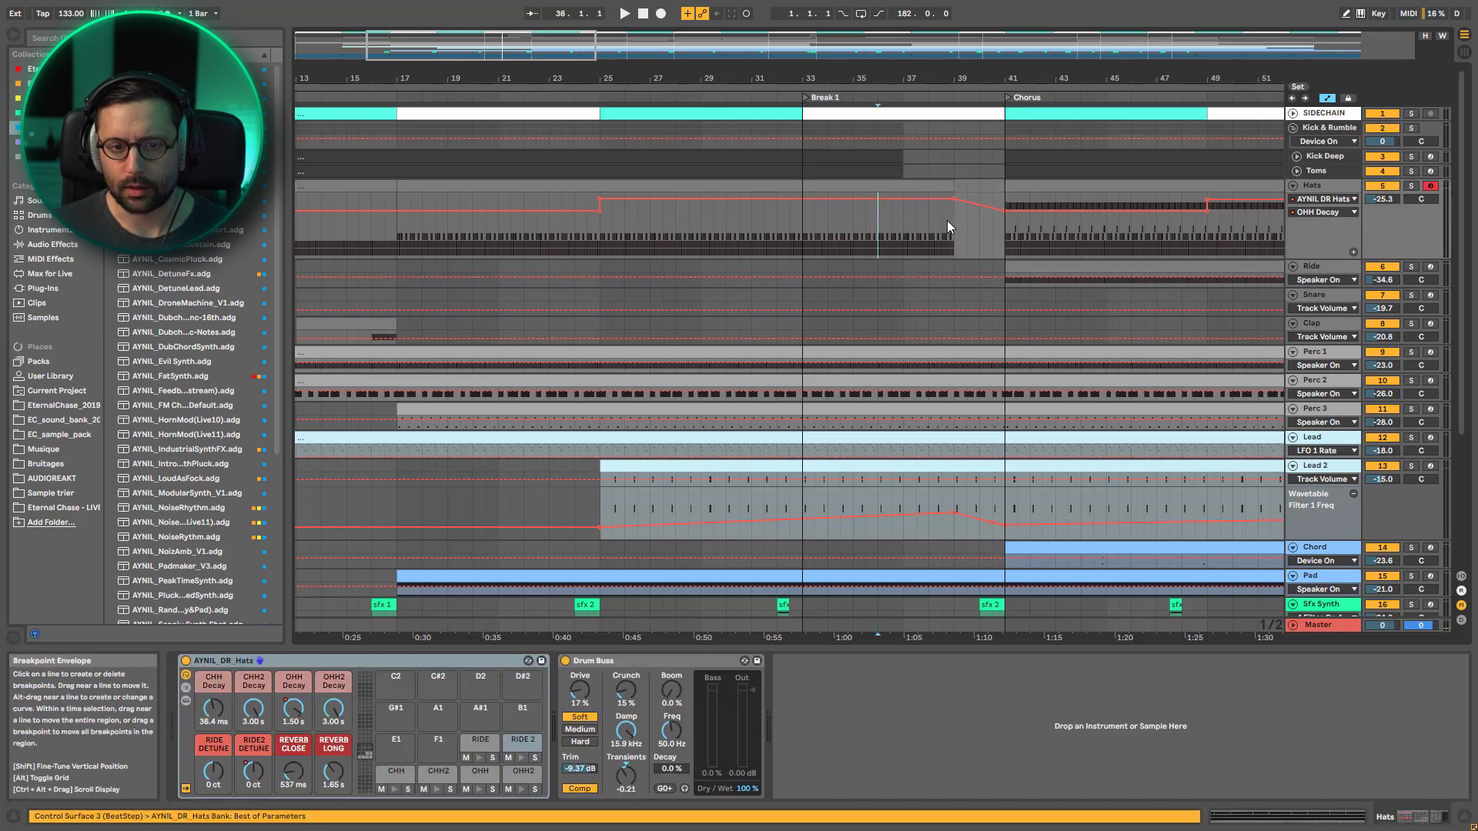
key("space")
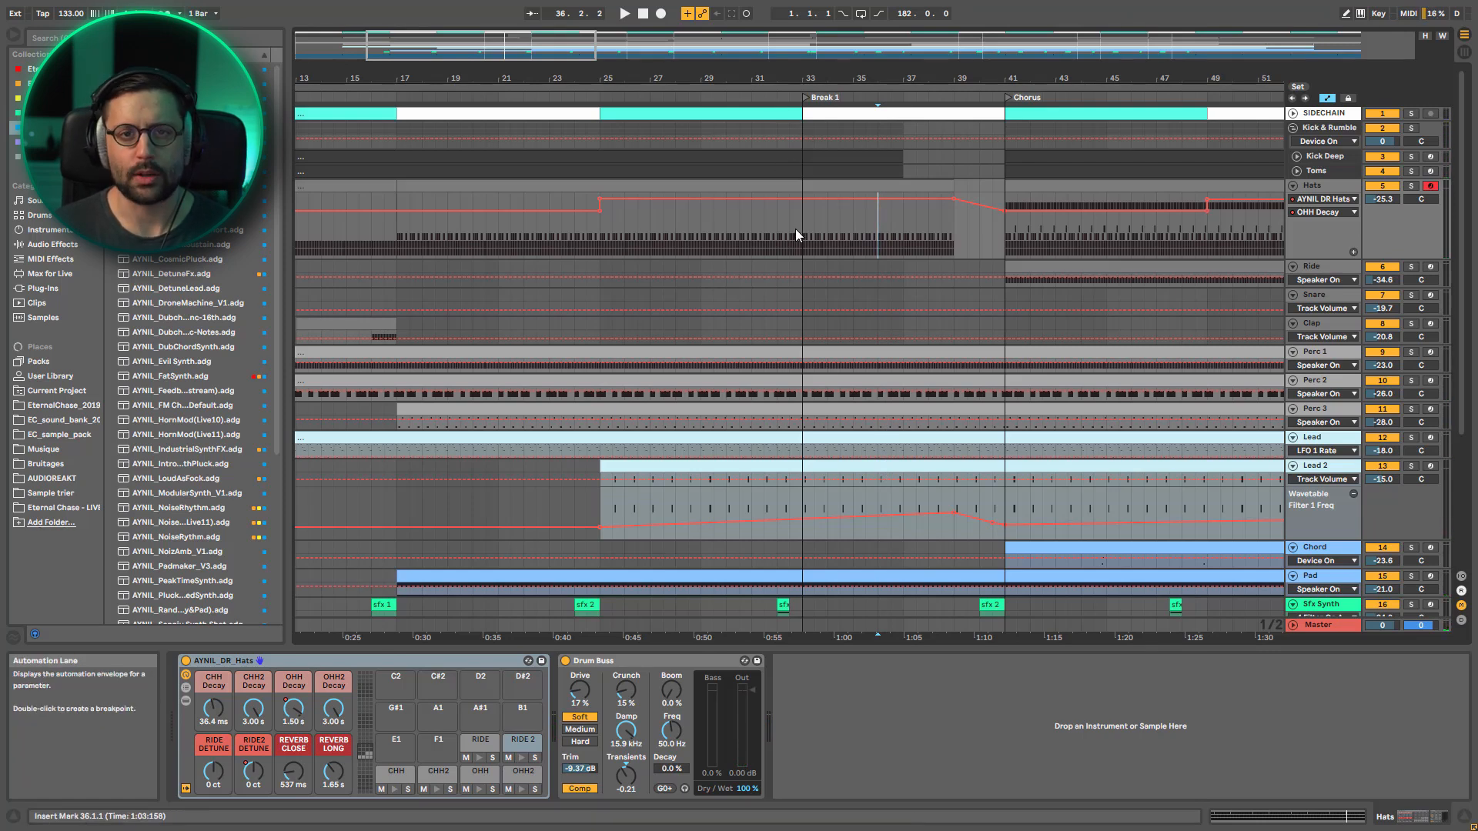
Play from bar 35.3 on Lead 2 to hear its Filter 1 Freq automation through Break 1 into the Chorus
scroll(930, 262, "down", 3)
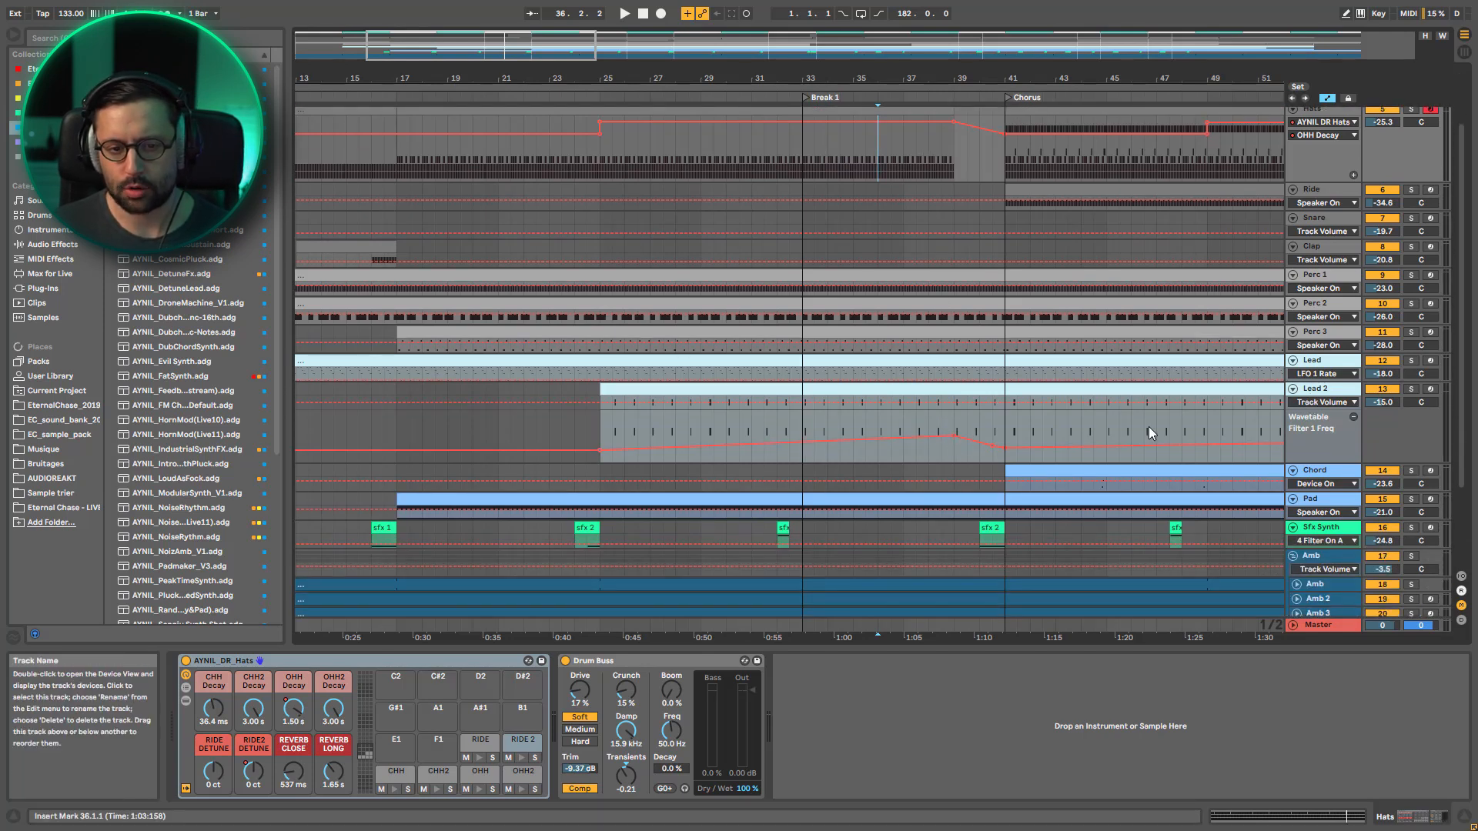
scroll(964, 207, "up", 2)
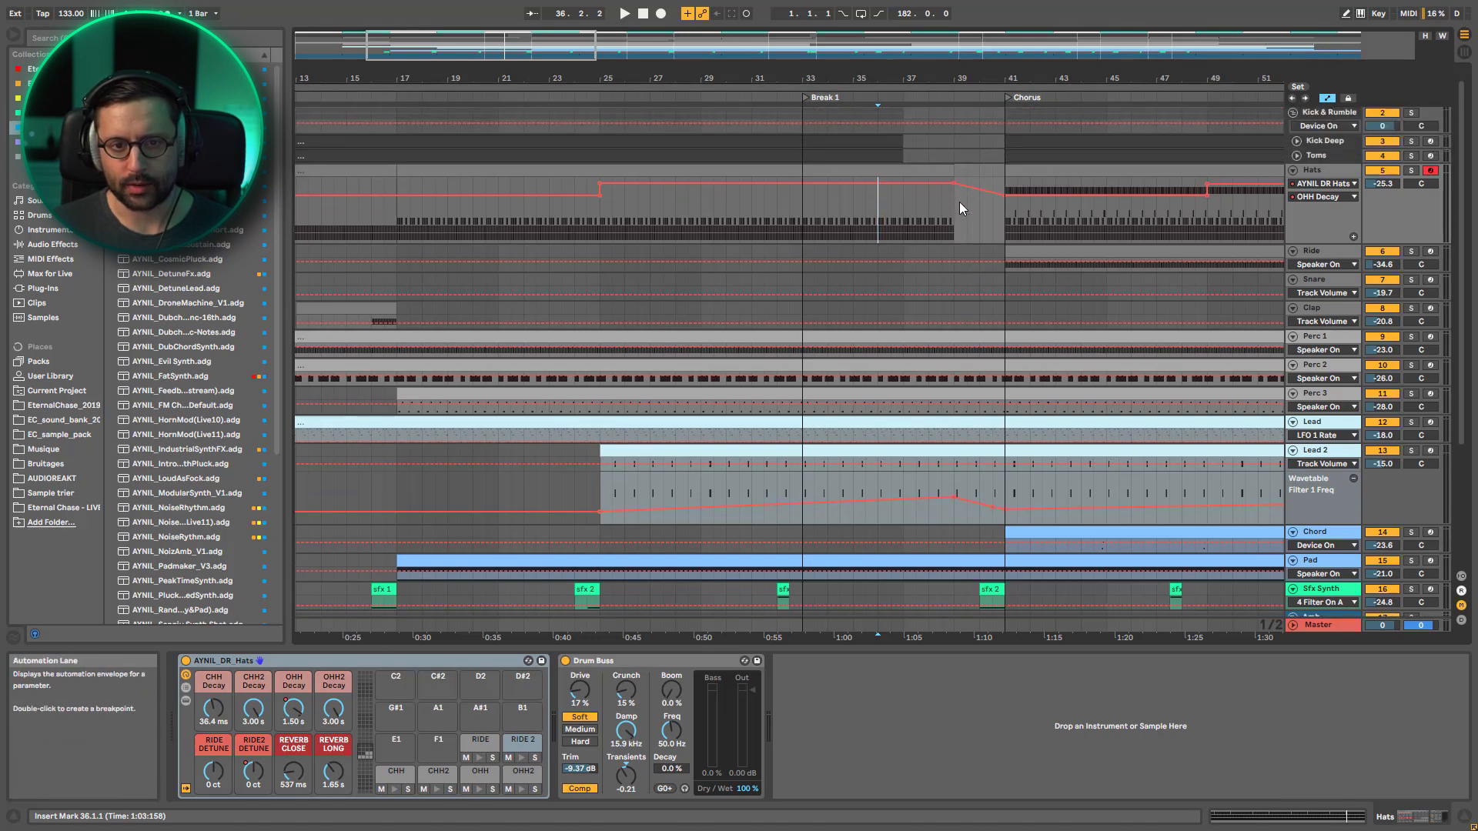
scroll(968, 252, "down", 2)
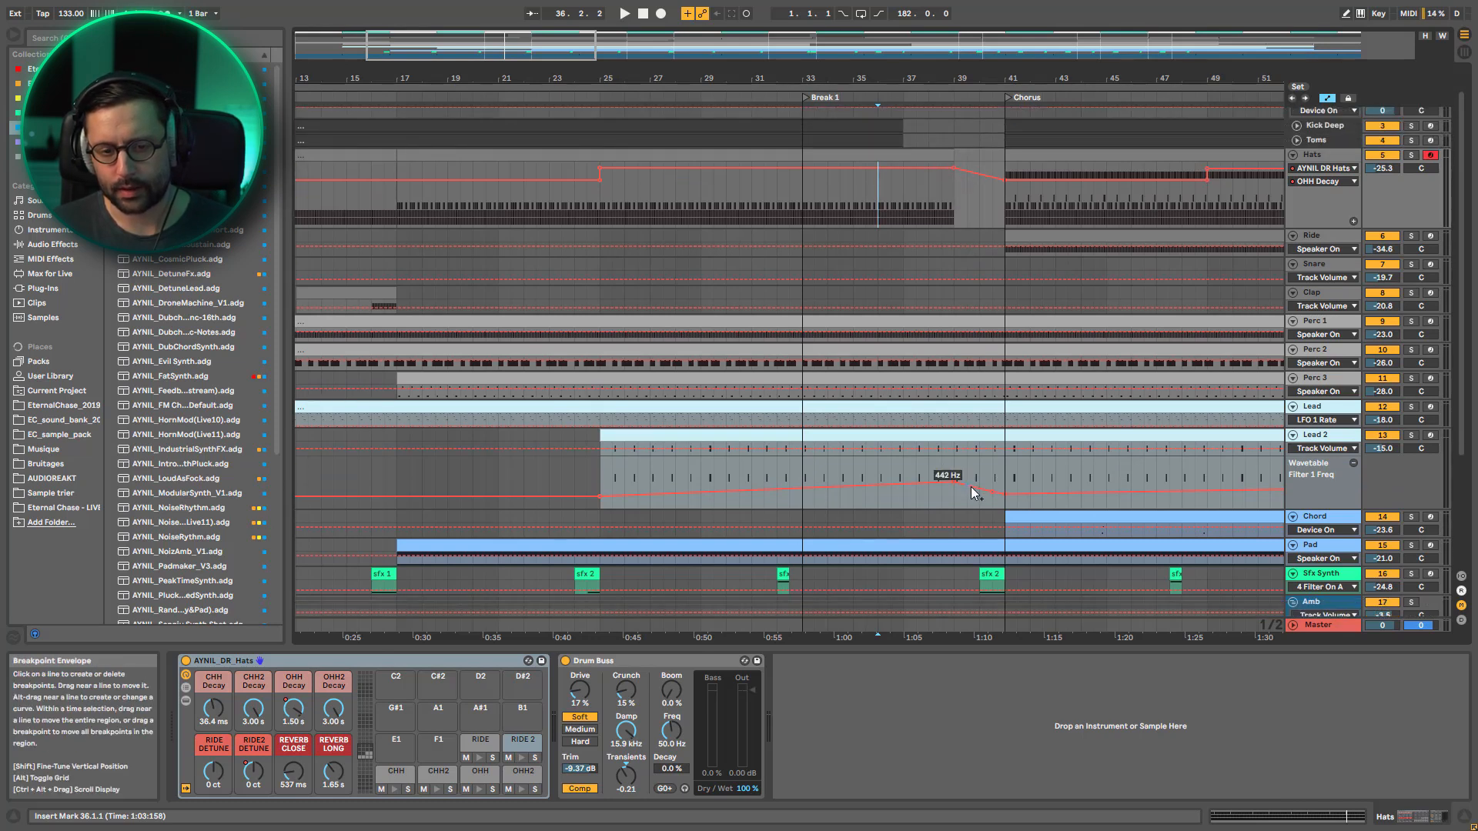
left_click(899, 482)
key("space")
key("space")
left_click(862, 479)
key("space")
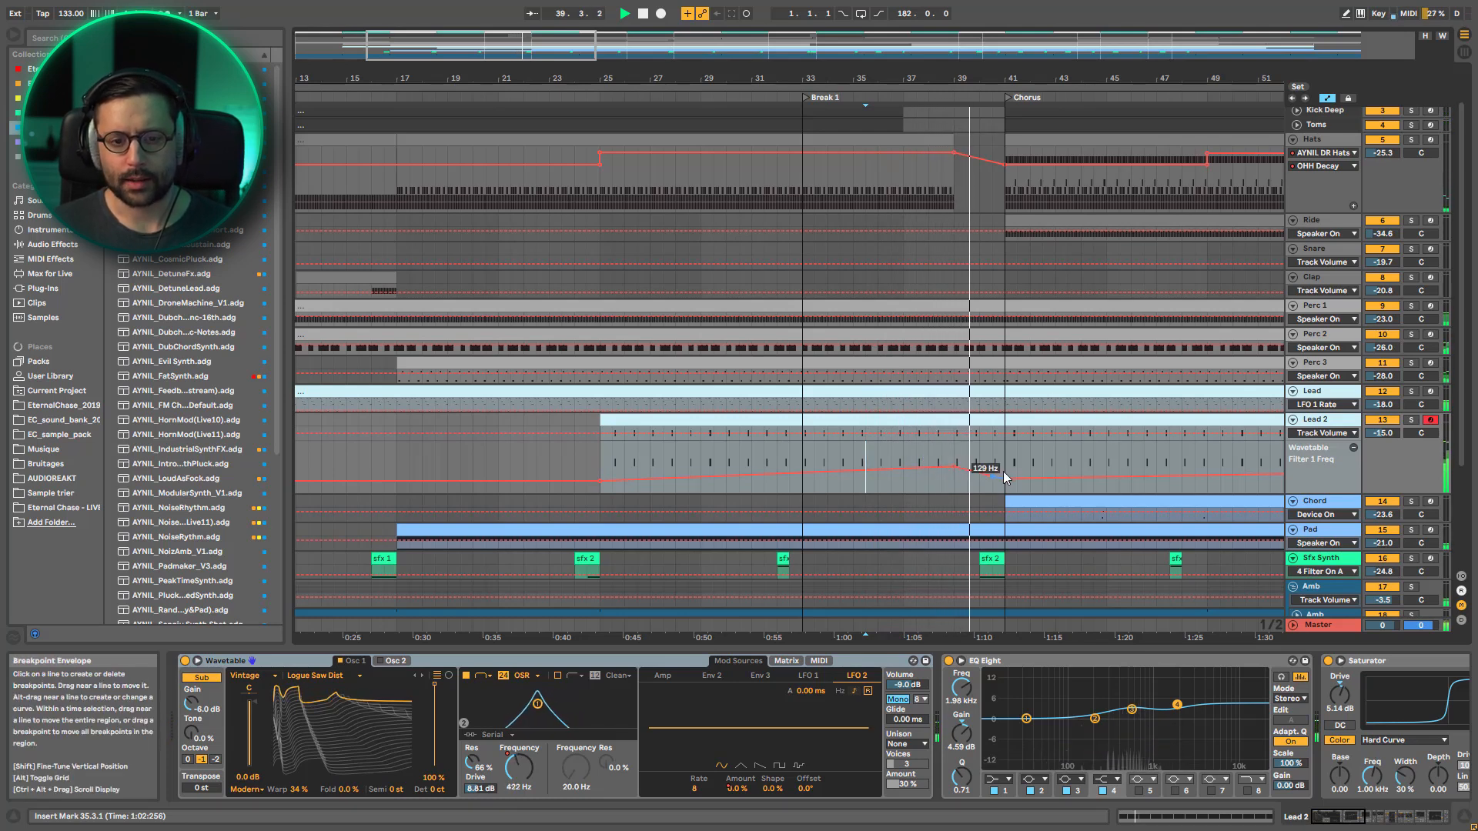
scroll(1023, 523, "down", 3)
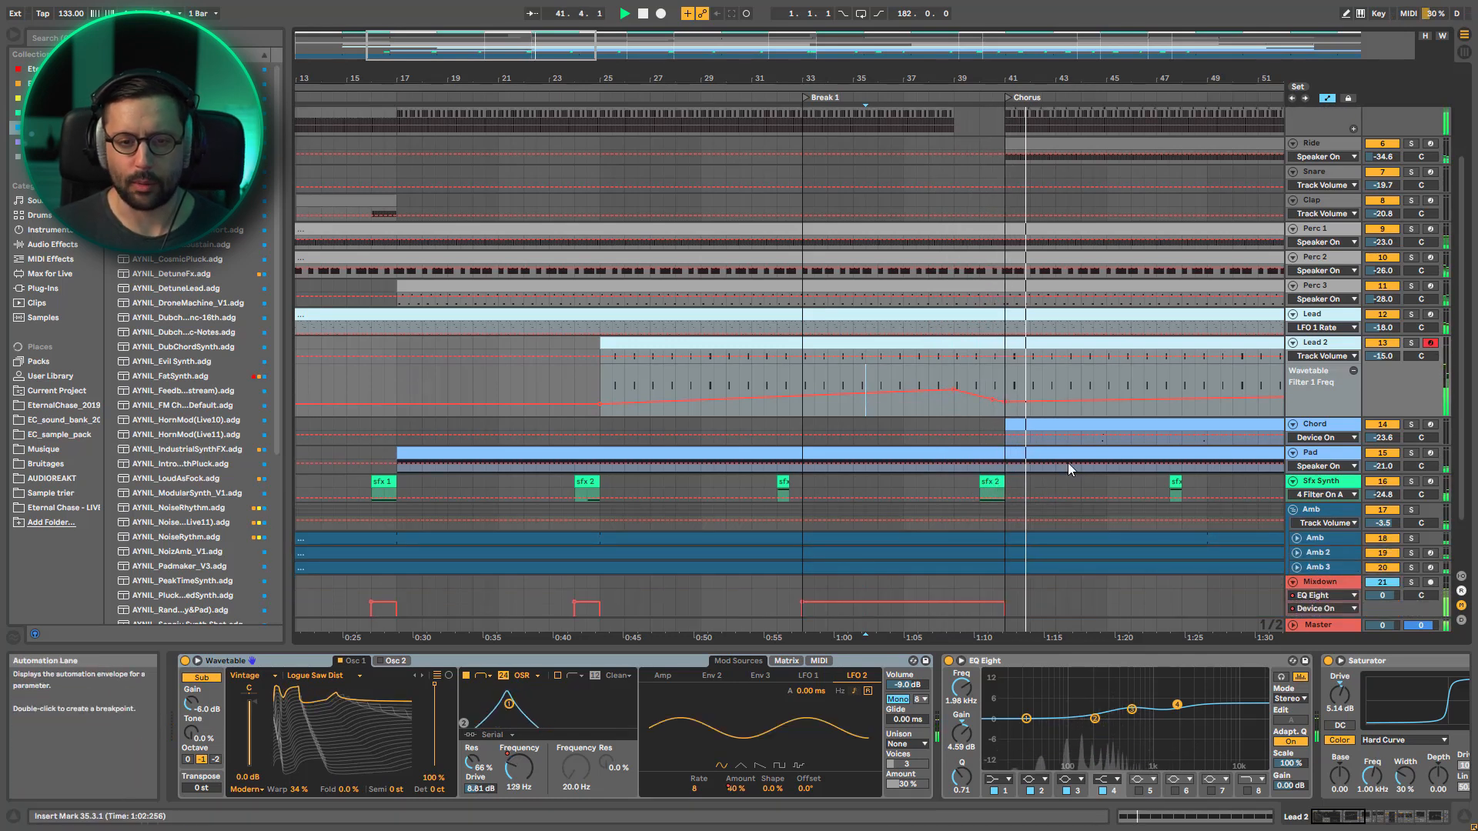
Play the Hats clip from bar 41, soloing its drum rack's RIDE pad briefly before soloing the whole Hats track
left_click_drag(887, 79, 642, 78)
scroll(851, 266, "up", 5)
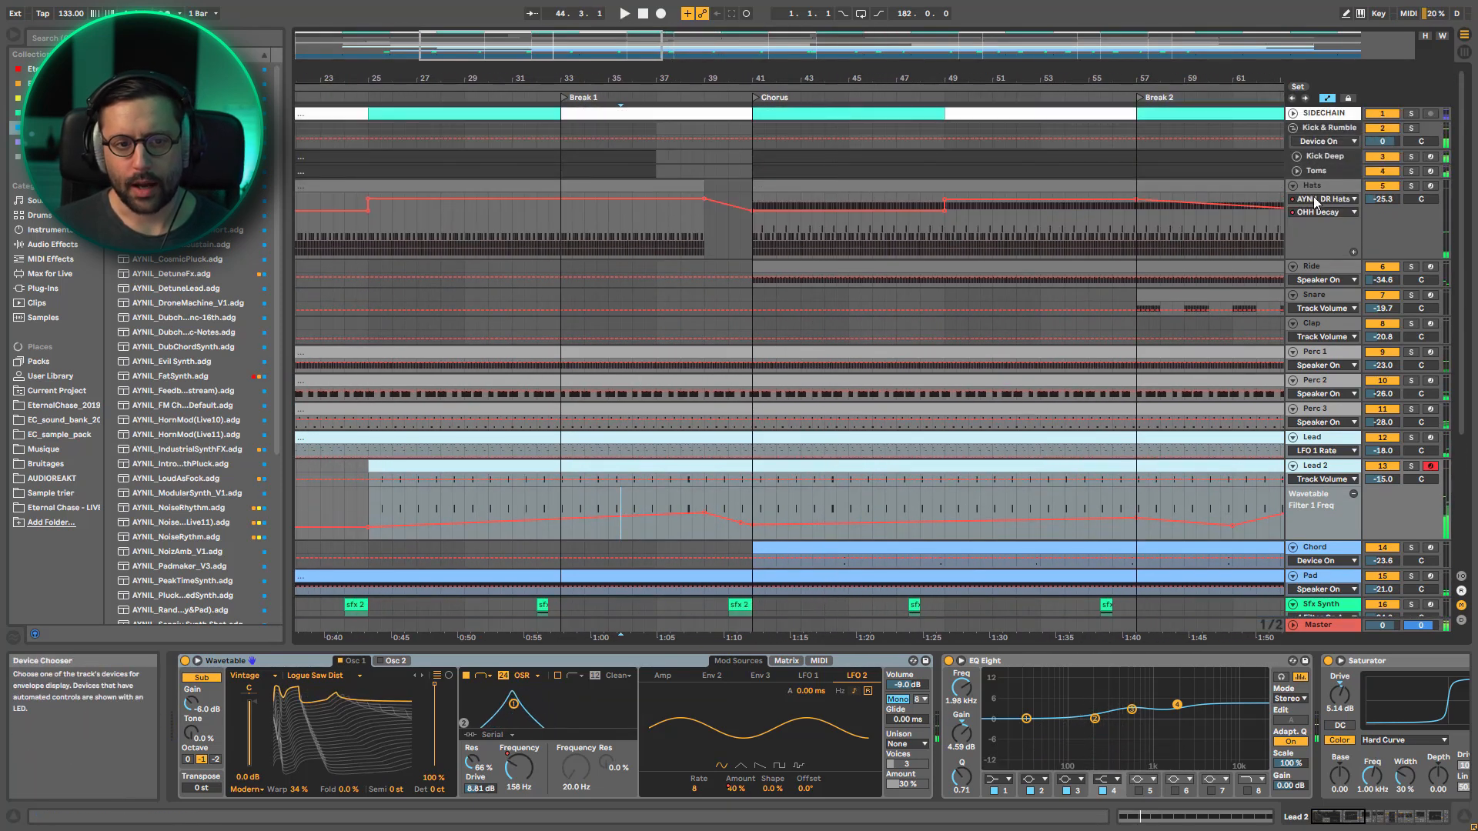
left_click(884, 187)
key("space")
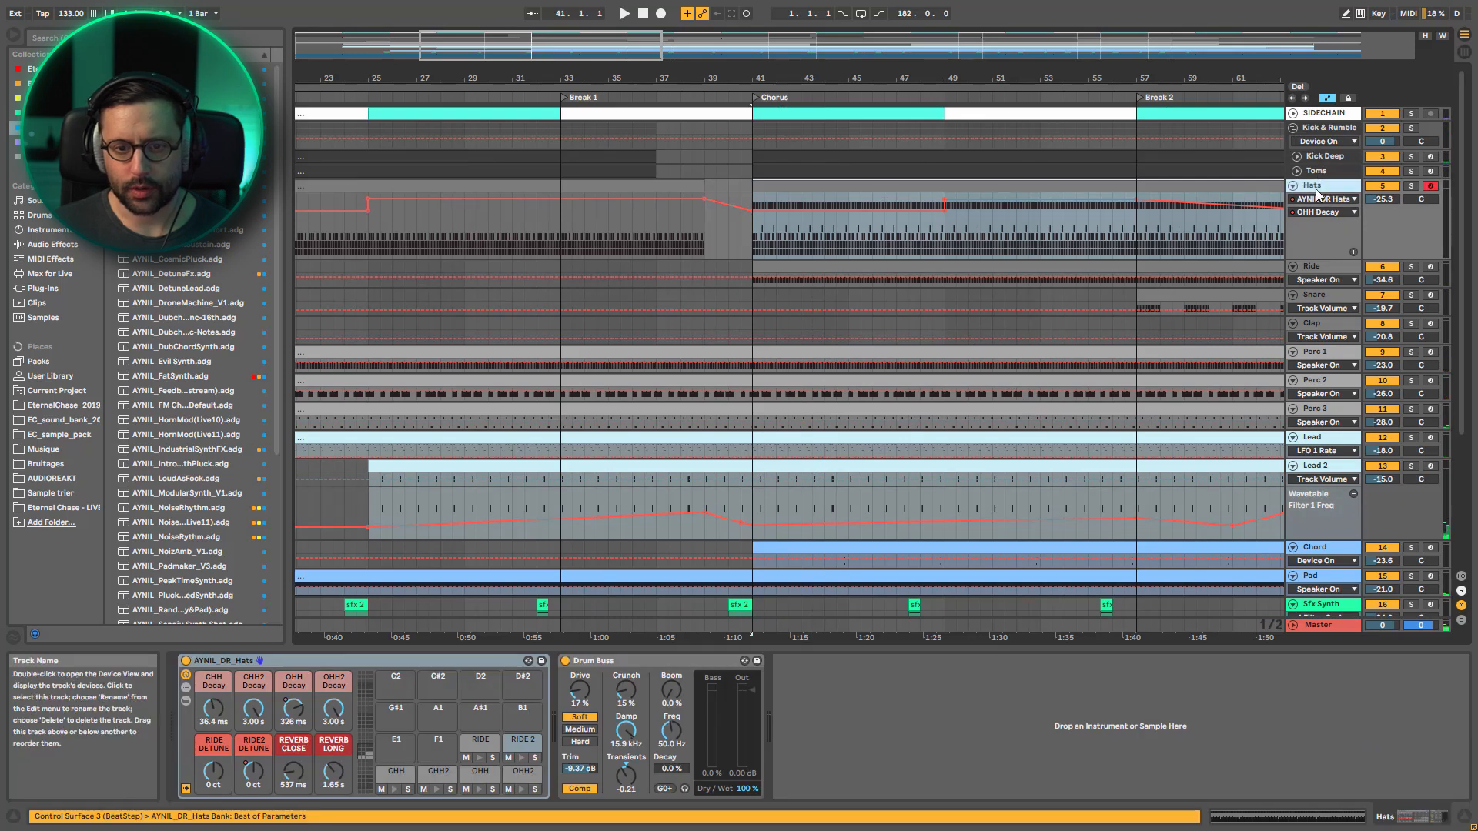
left_click(493, 758)
key("space")
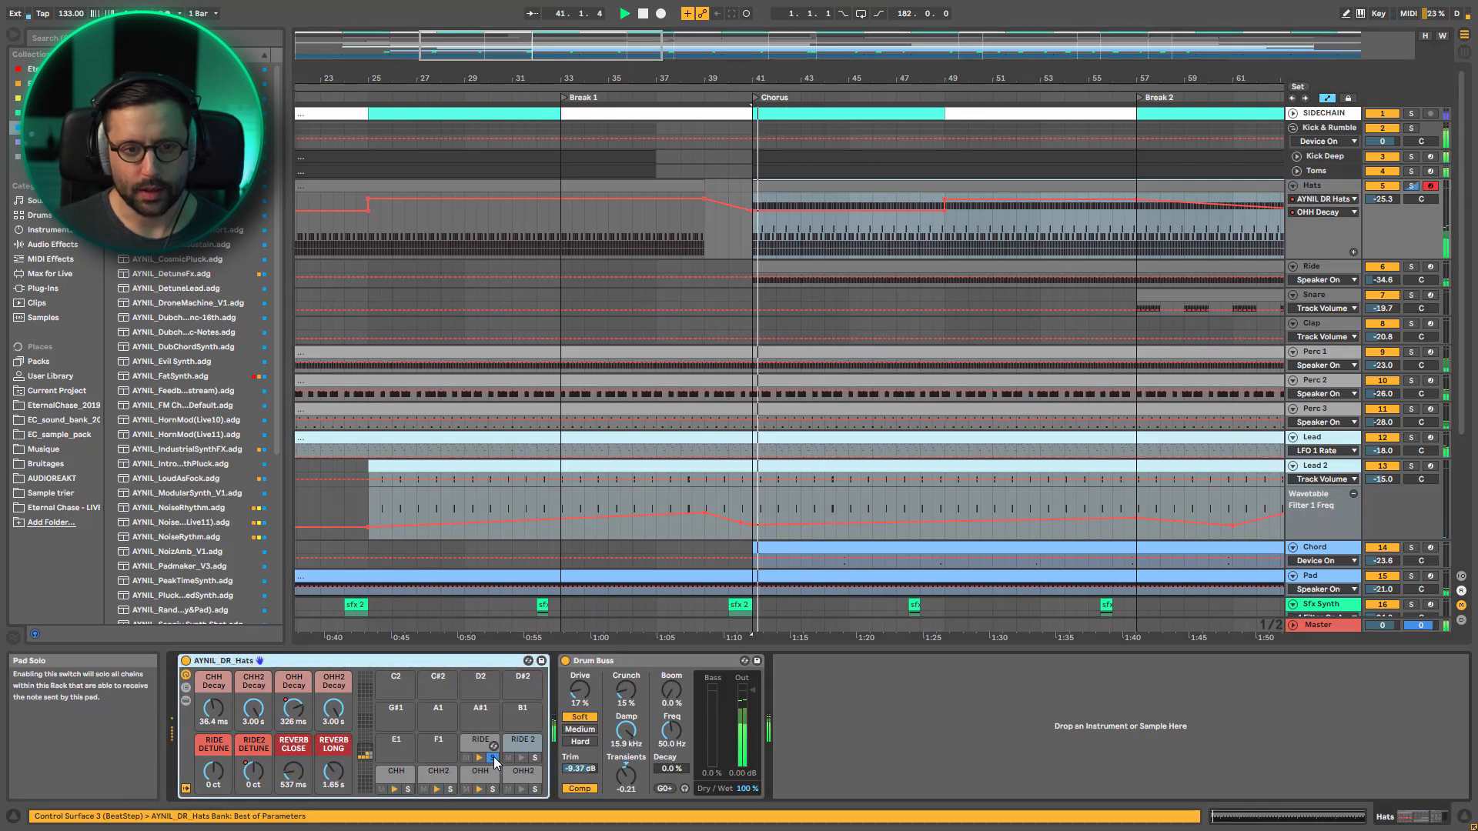
left_click(494, 758)
left_click(1411, 187)
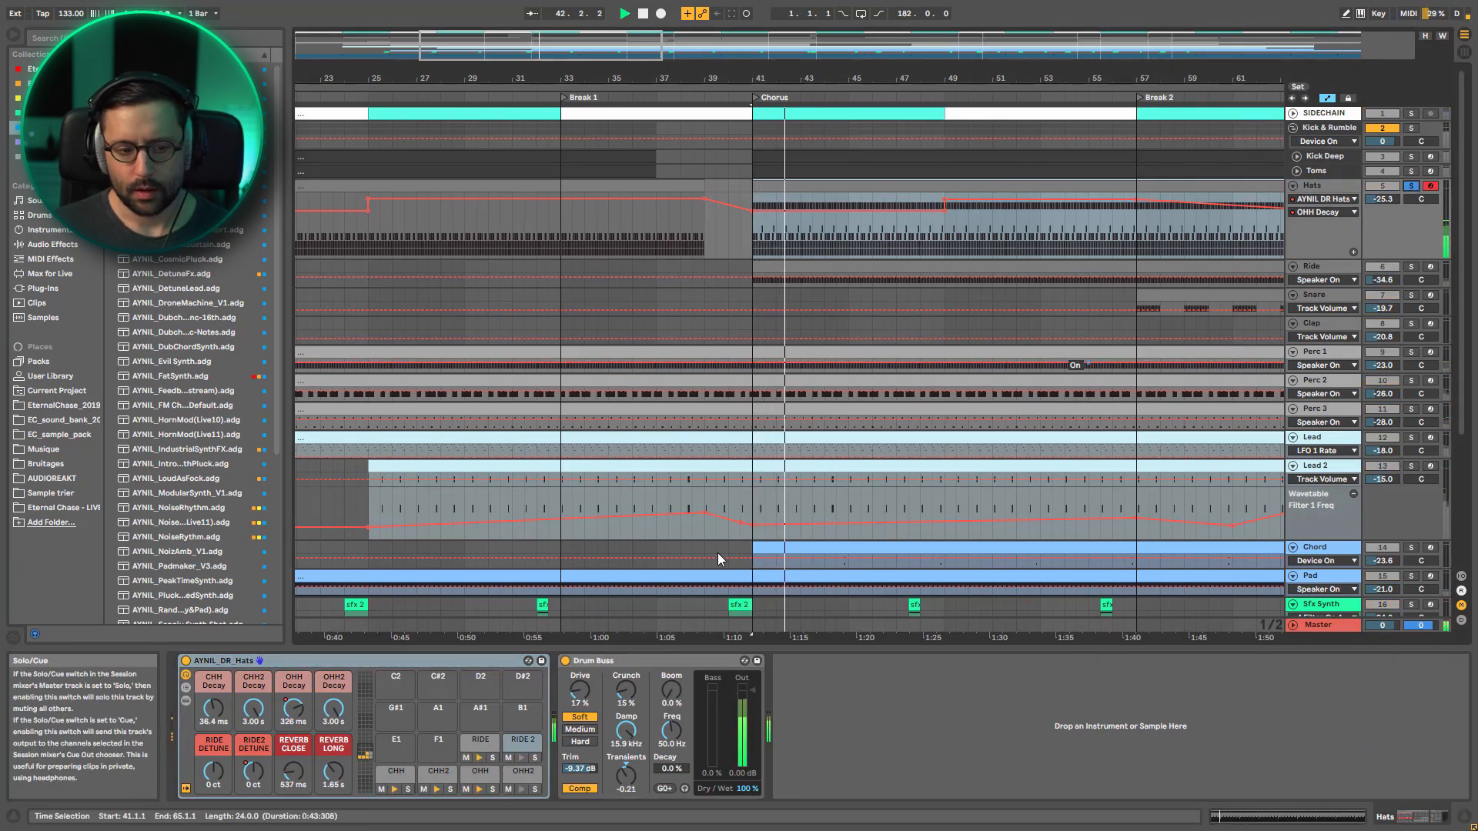
Restart at bar 41 with only the Ride track soloed, then bring back the full mix
key("space")
left_click(1411, 267)
key("space")
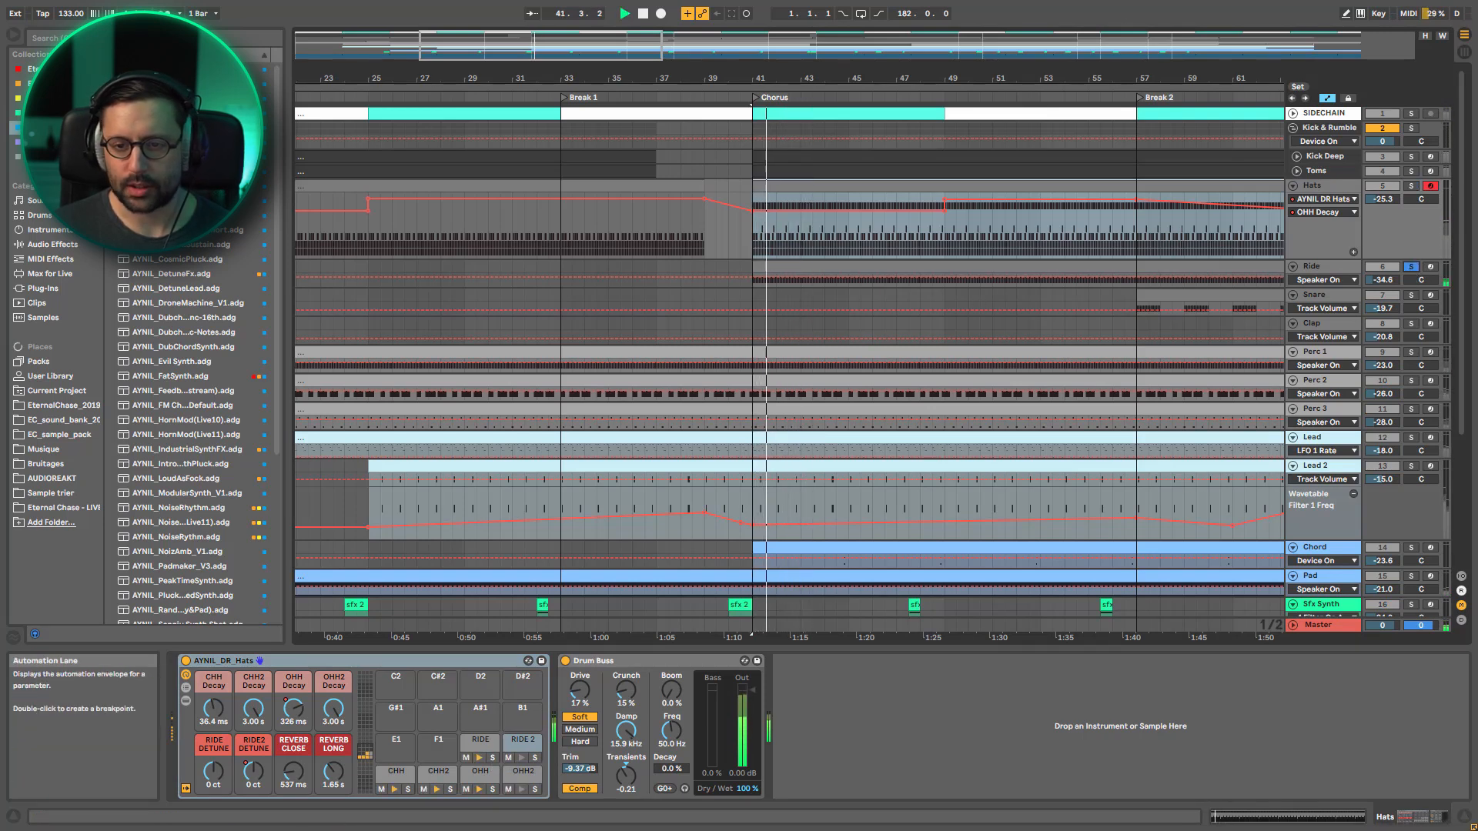
left_click(1415, 268)
Solo the Chord track during the Chorus, return to the full mix and stop playback
left_click_drag(585, 45, 585, 7)
scroll(933, 326, "down", 2)
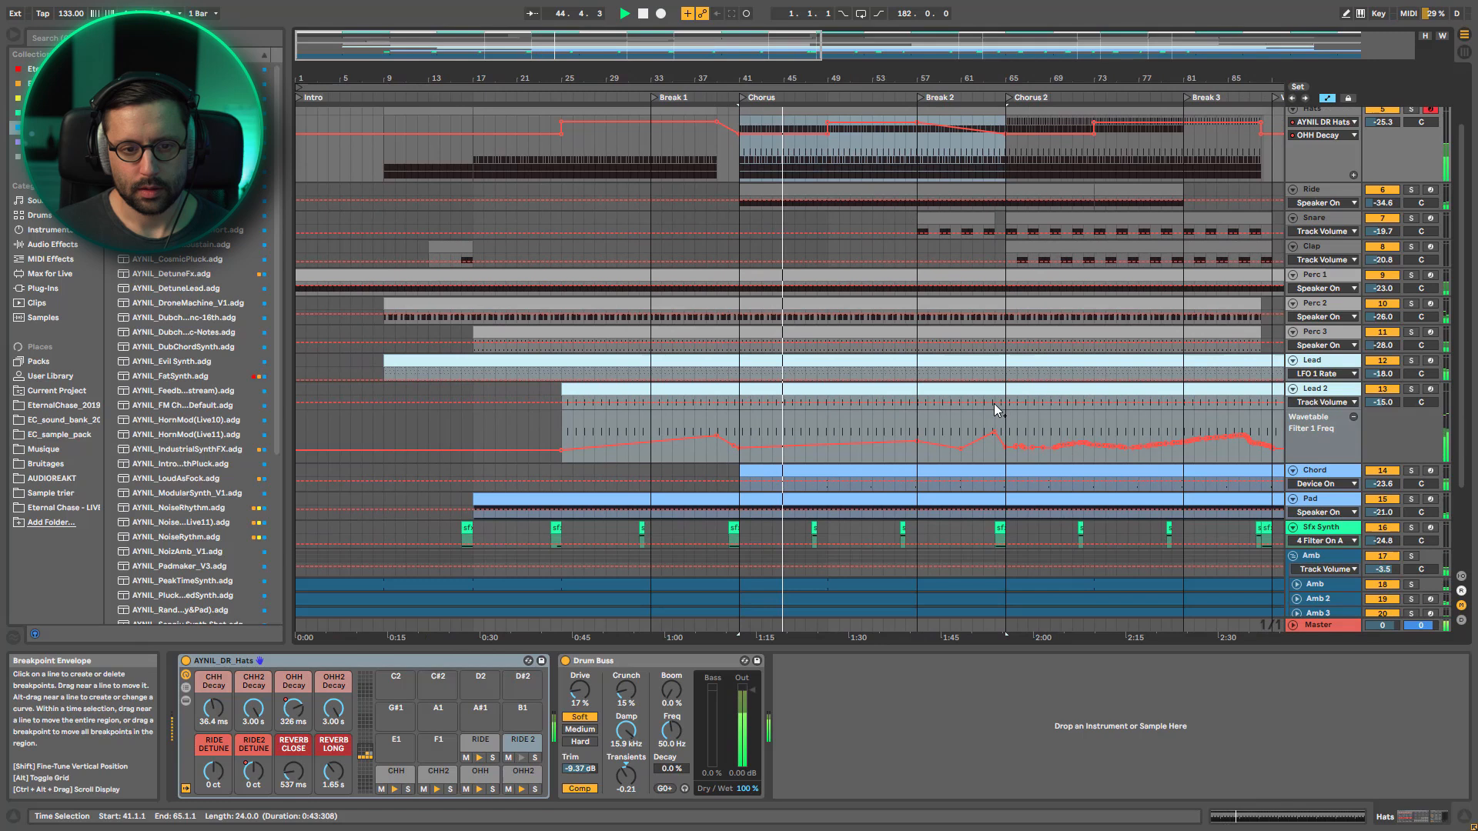
scroll(1001, 388, "down", 1)
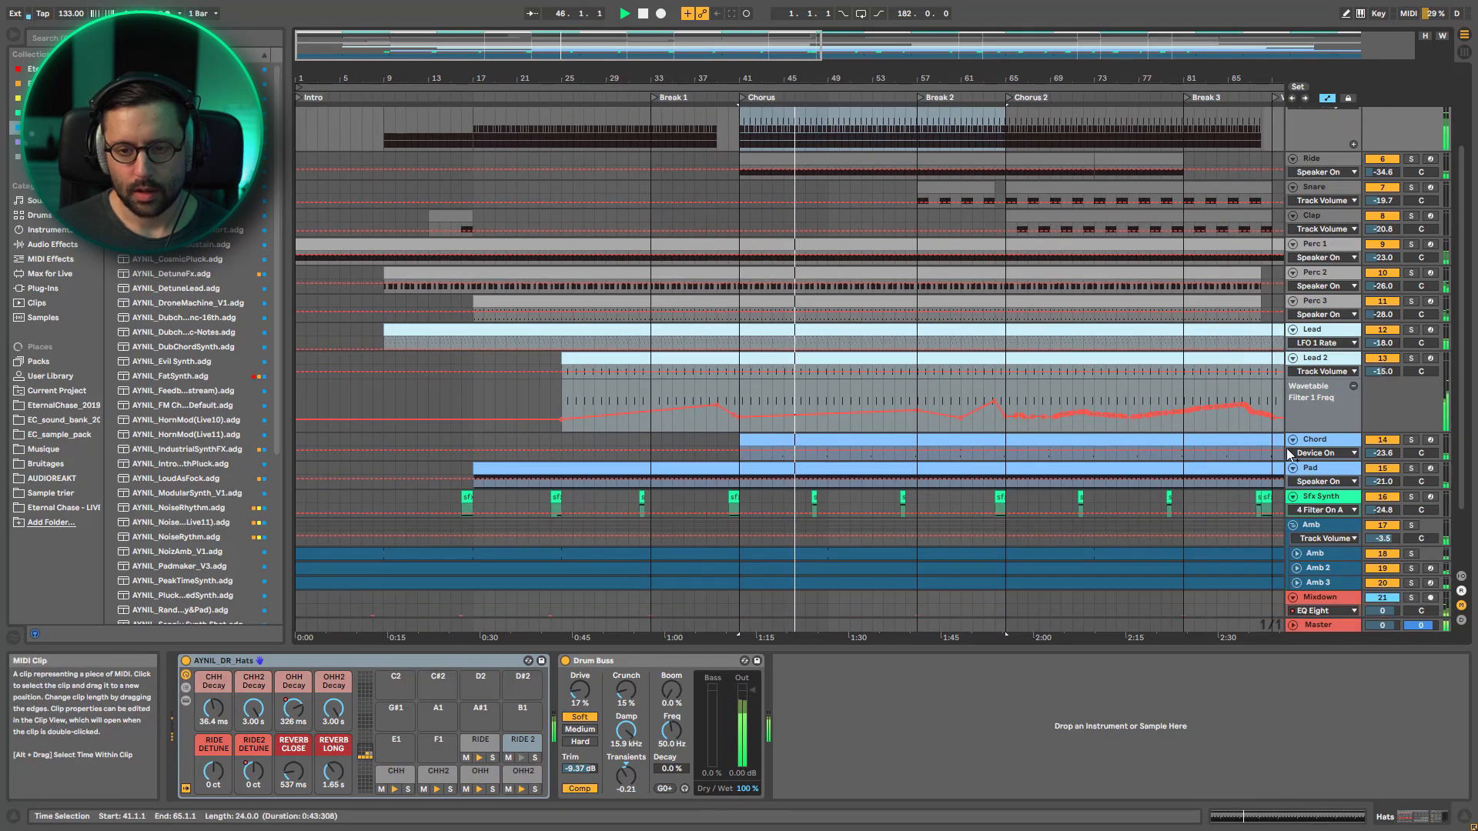
left_click(1411, 440)
left_click(1410, 444)
scroll(1411, 450, "down", 2)
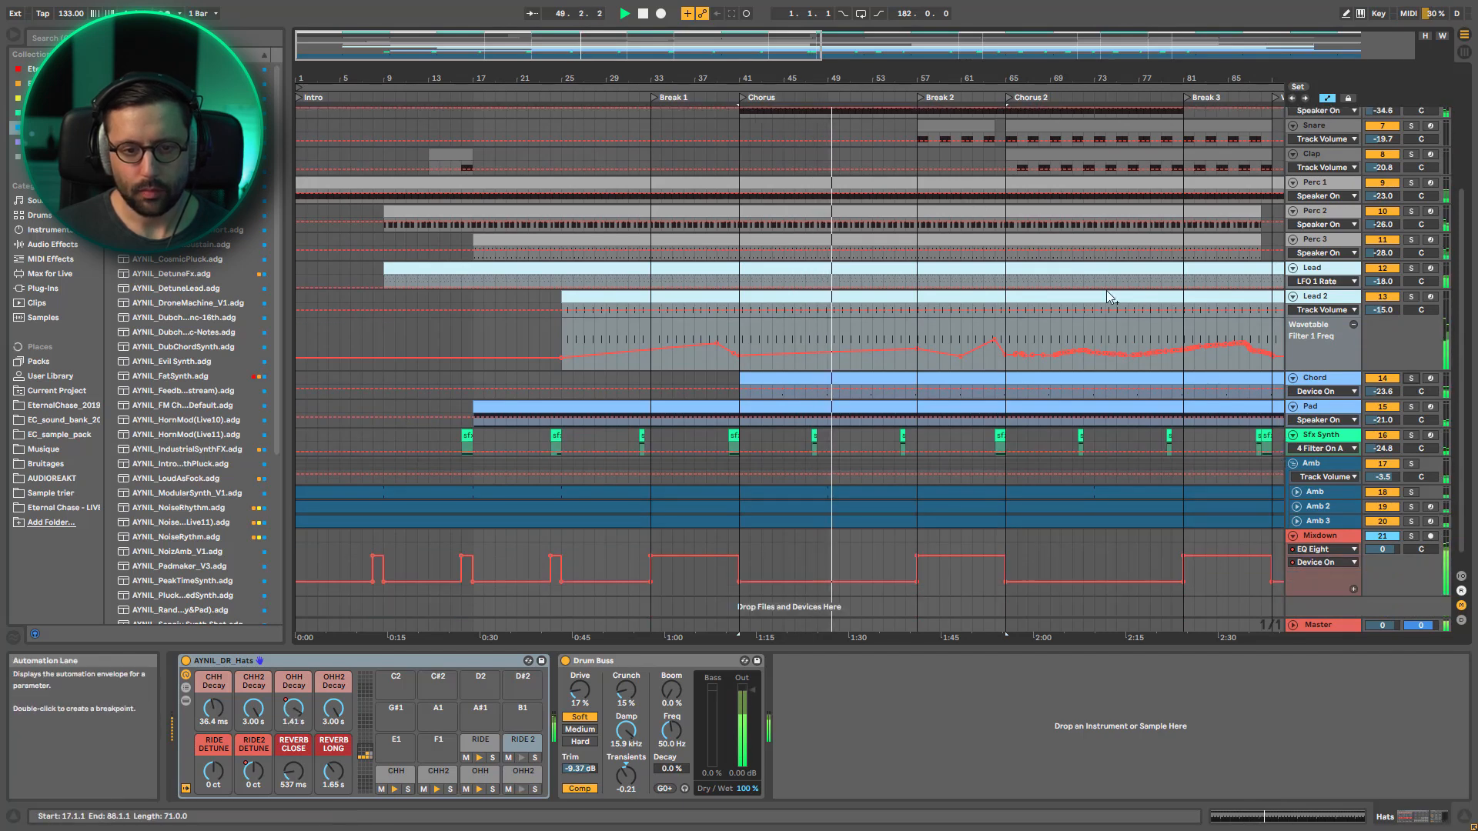
Show the Sfx Synth track's device chain and select its clips at bars 40 and 47
left_click(1336, 438)
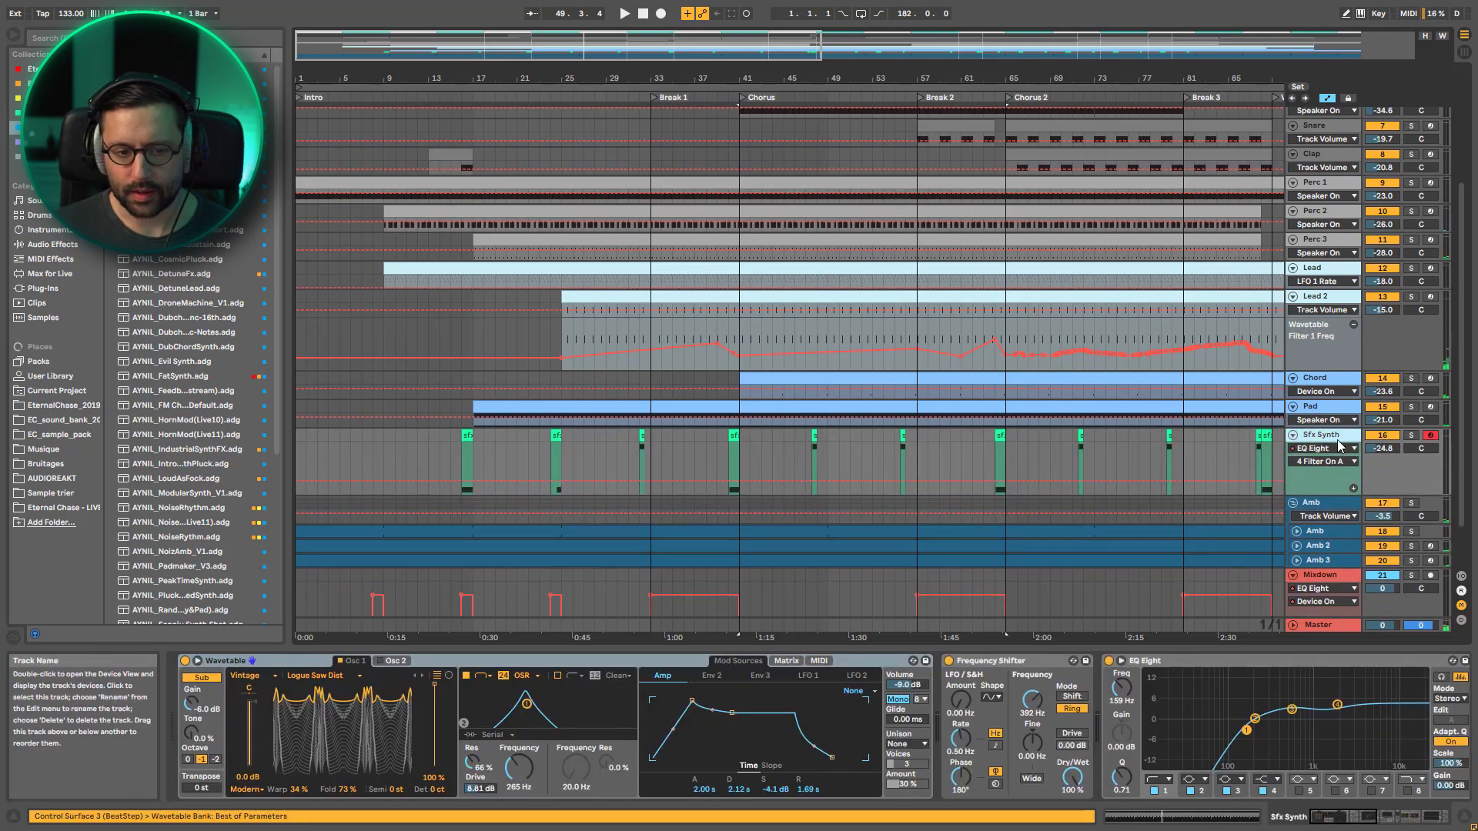
left_click(733, 436)
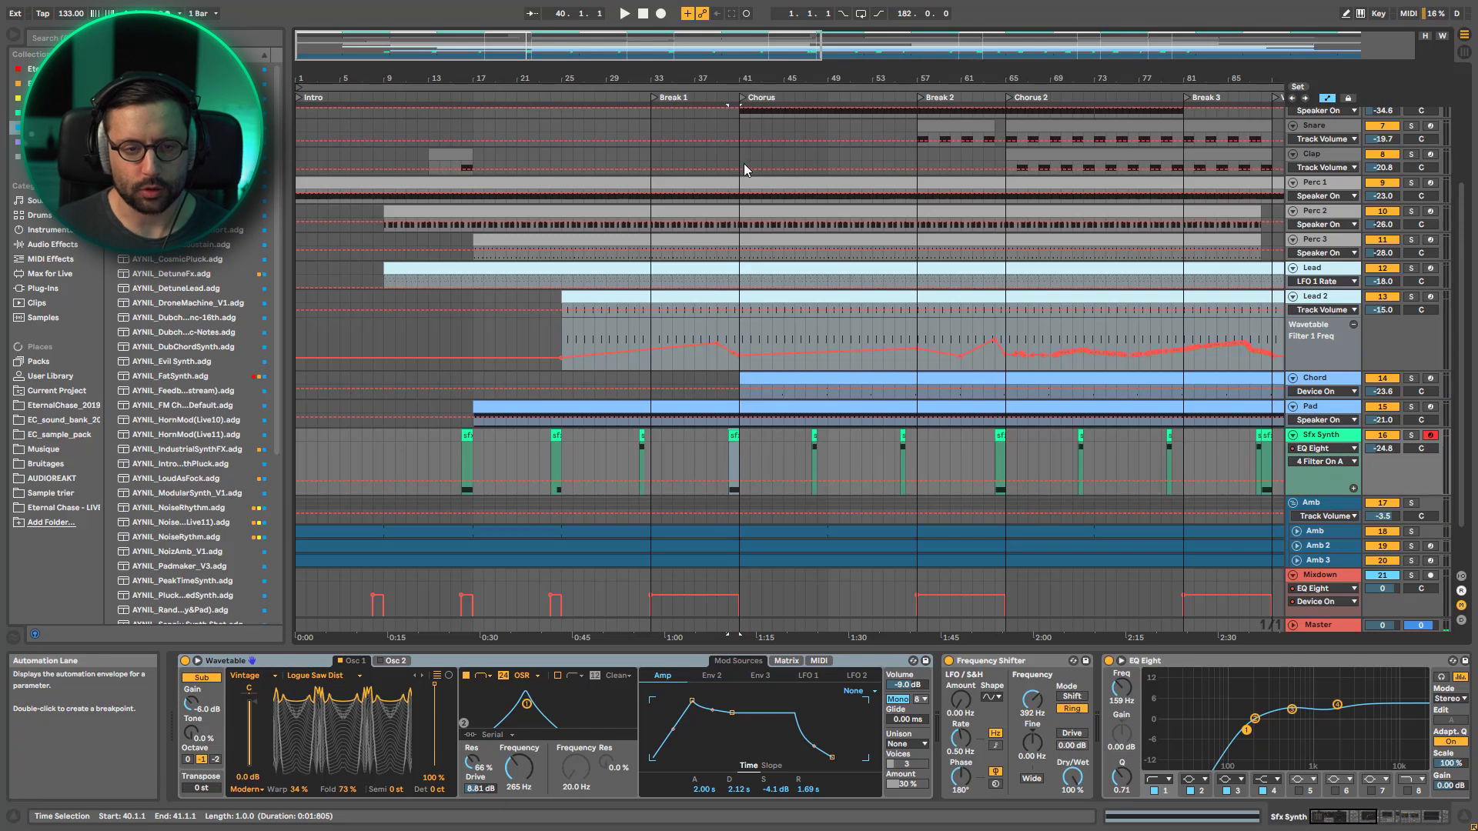
left_click(815, 437)
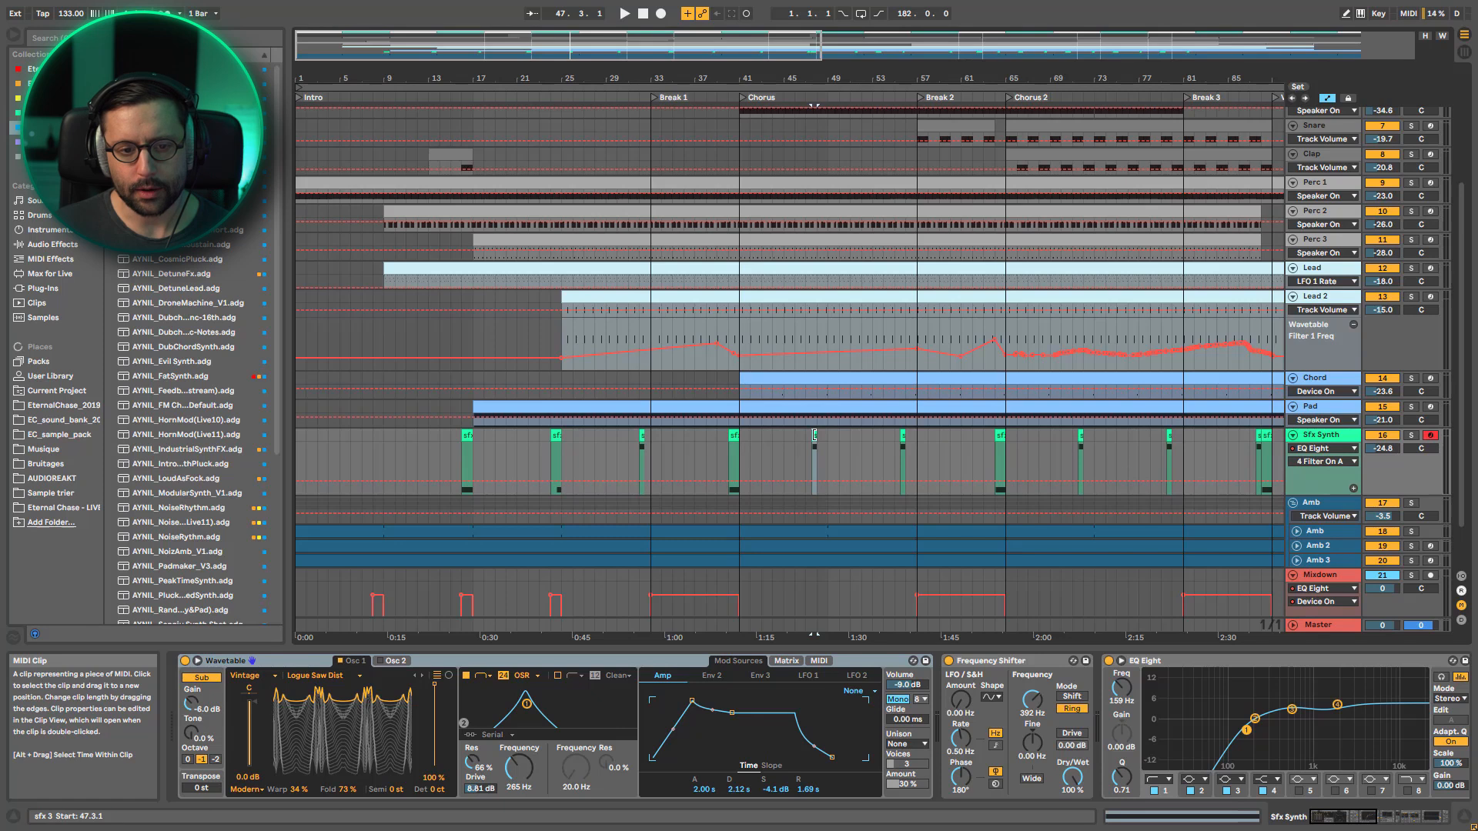
Enlarge the Chord lane and play from bar 46.3 to hear the Sfx Synth clip lead into the next chord hit
left_click_drag(1326, 399, 1325, 451)
left_click_drag(799, 49, 669, 56)
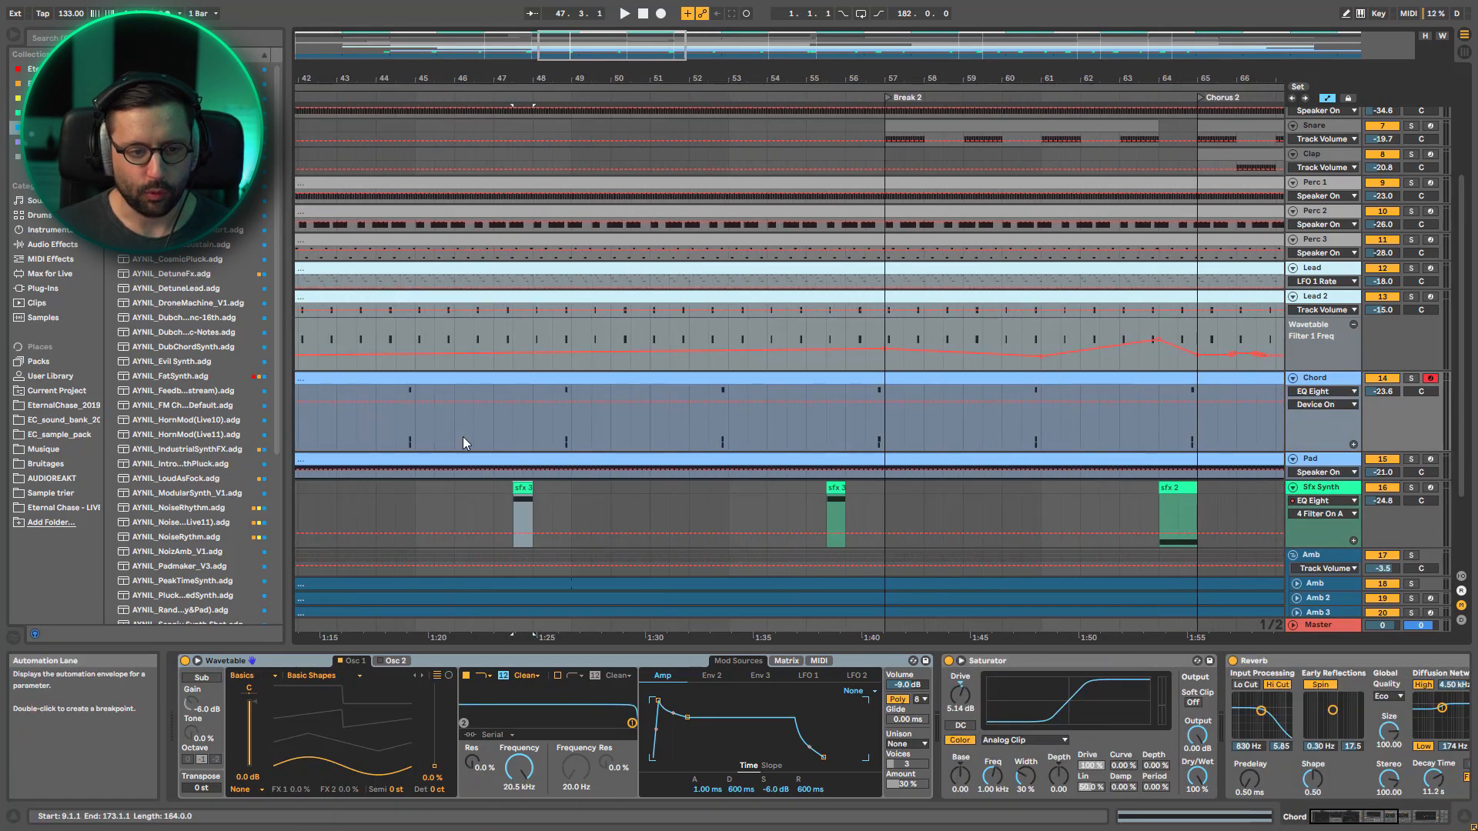
left_click(511, 510)
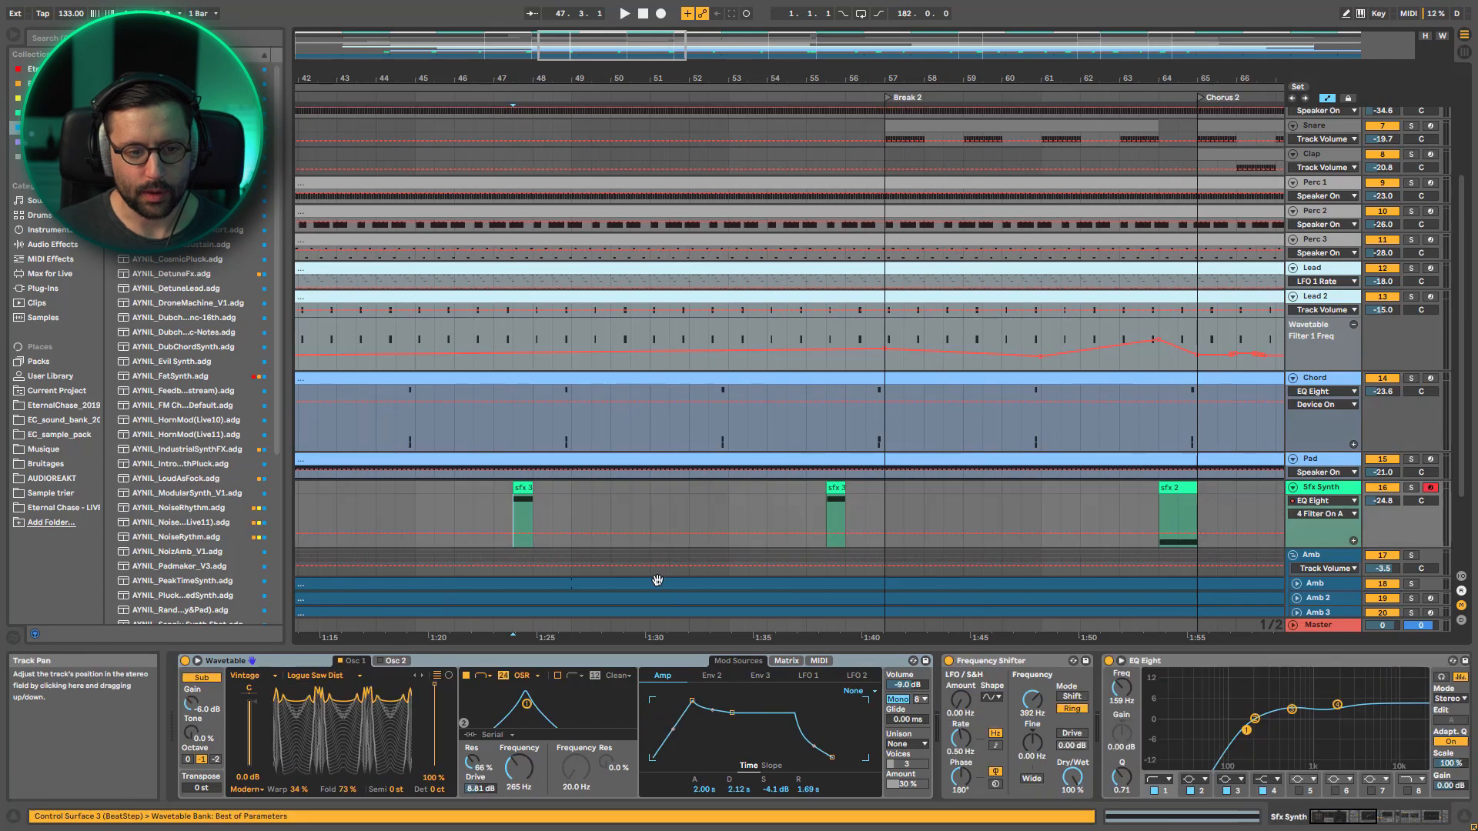
left_click(476, 502)
key("space")
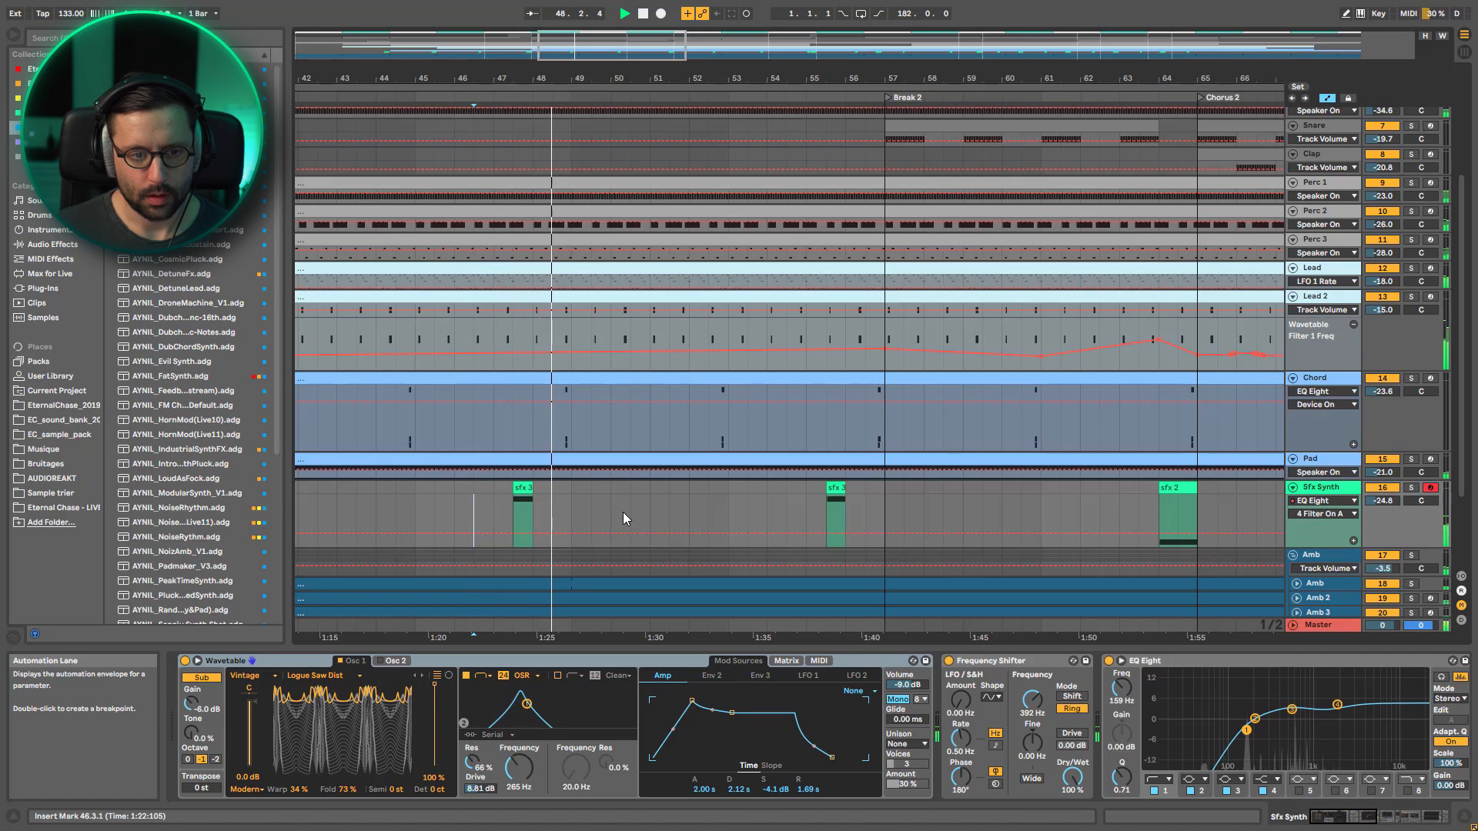
key("space")
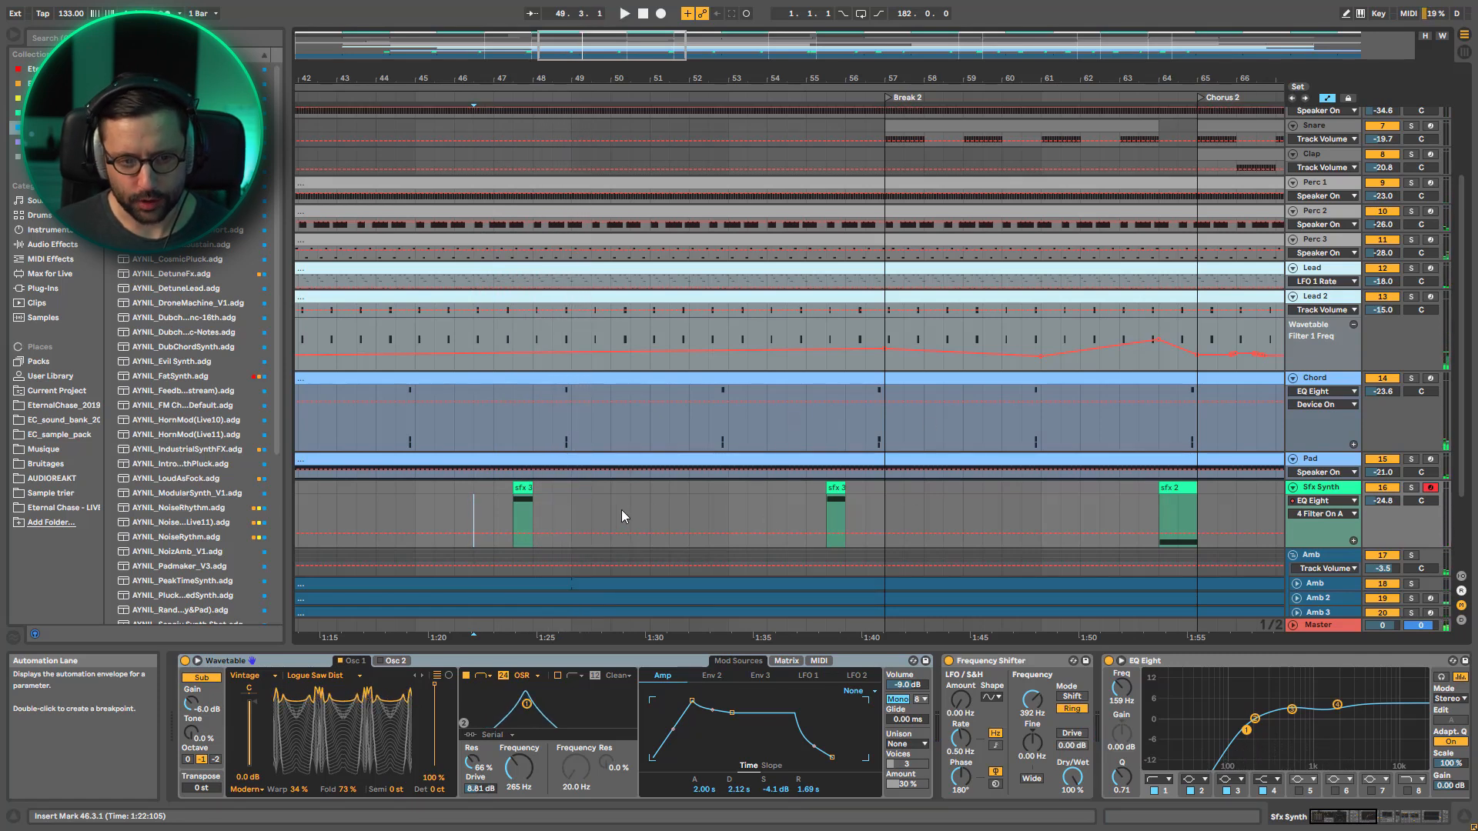
Place the insert marker at bar 53 on Sfx Synth and compare the effect clips' placement across the Chorus
key("minus")
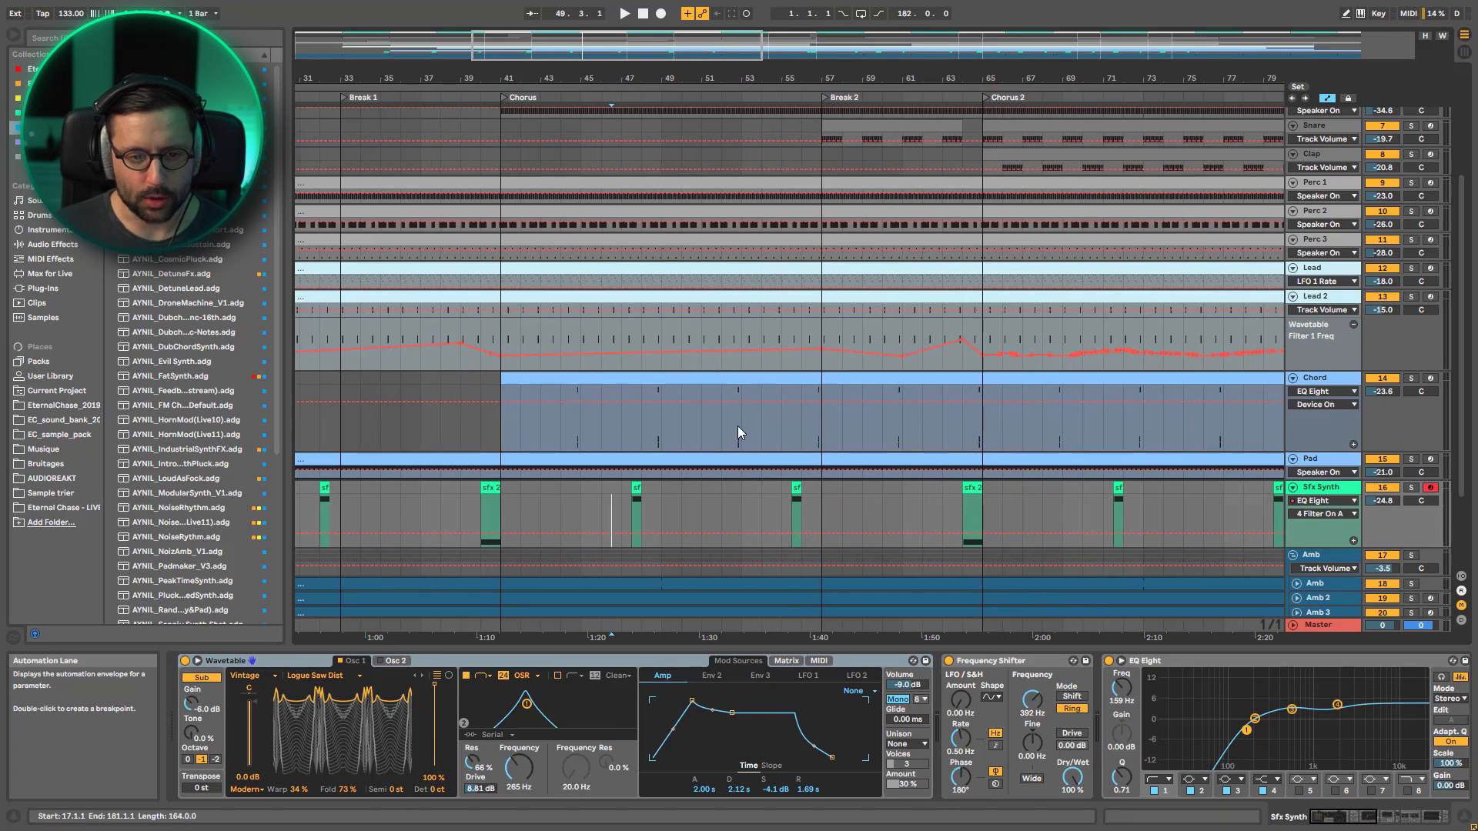
left_click(738, 495)
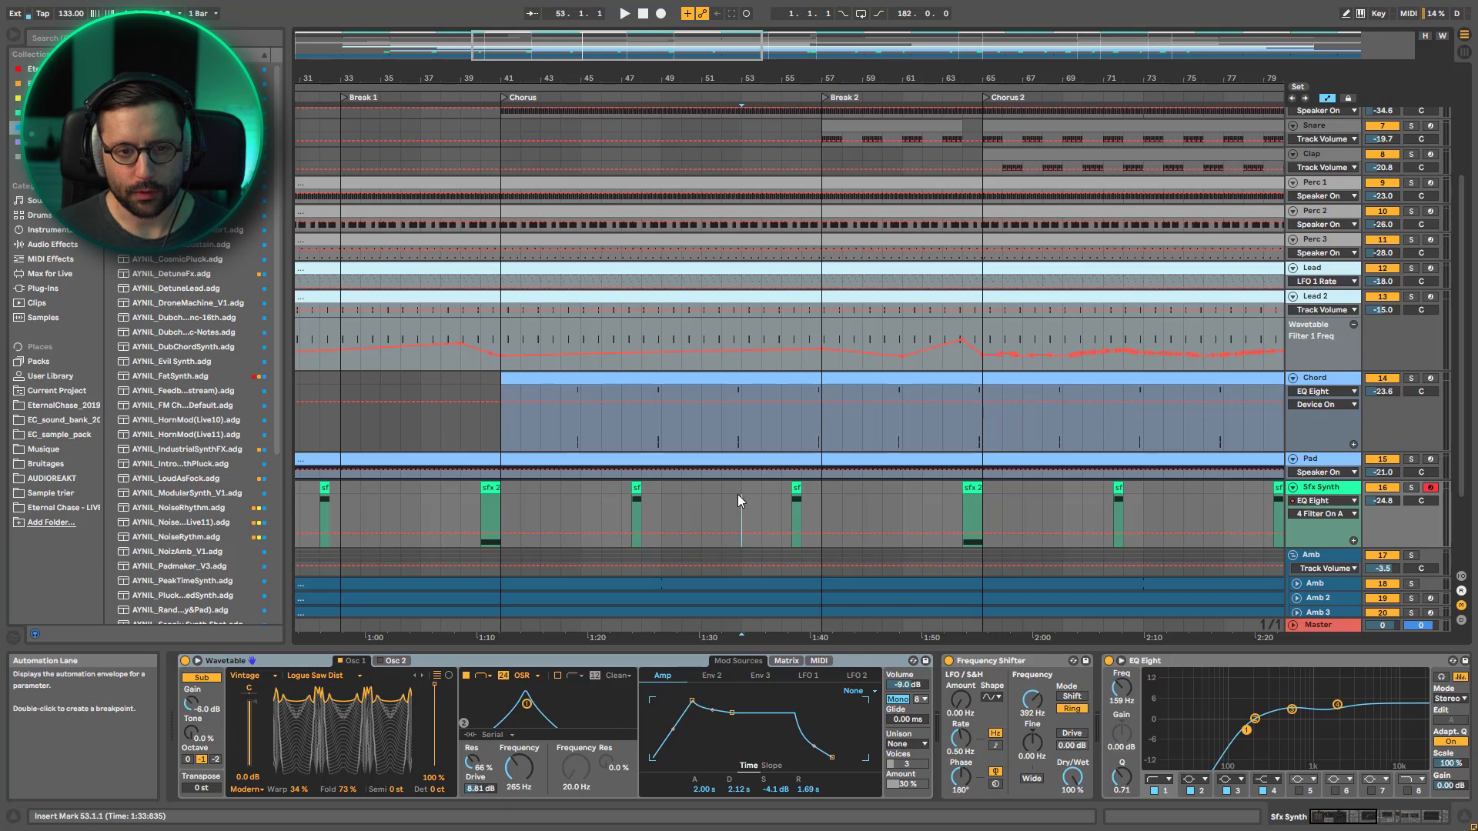
scroll(737, 494, "up", 5)
key("minus")
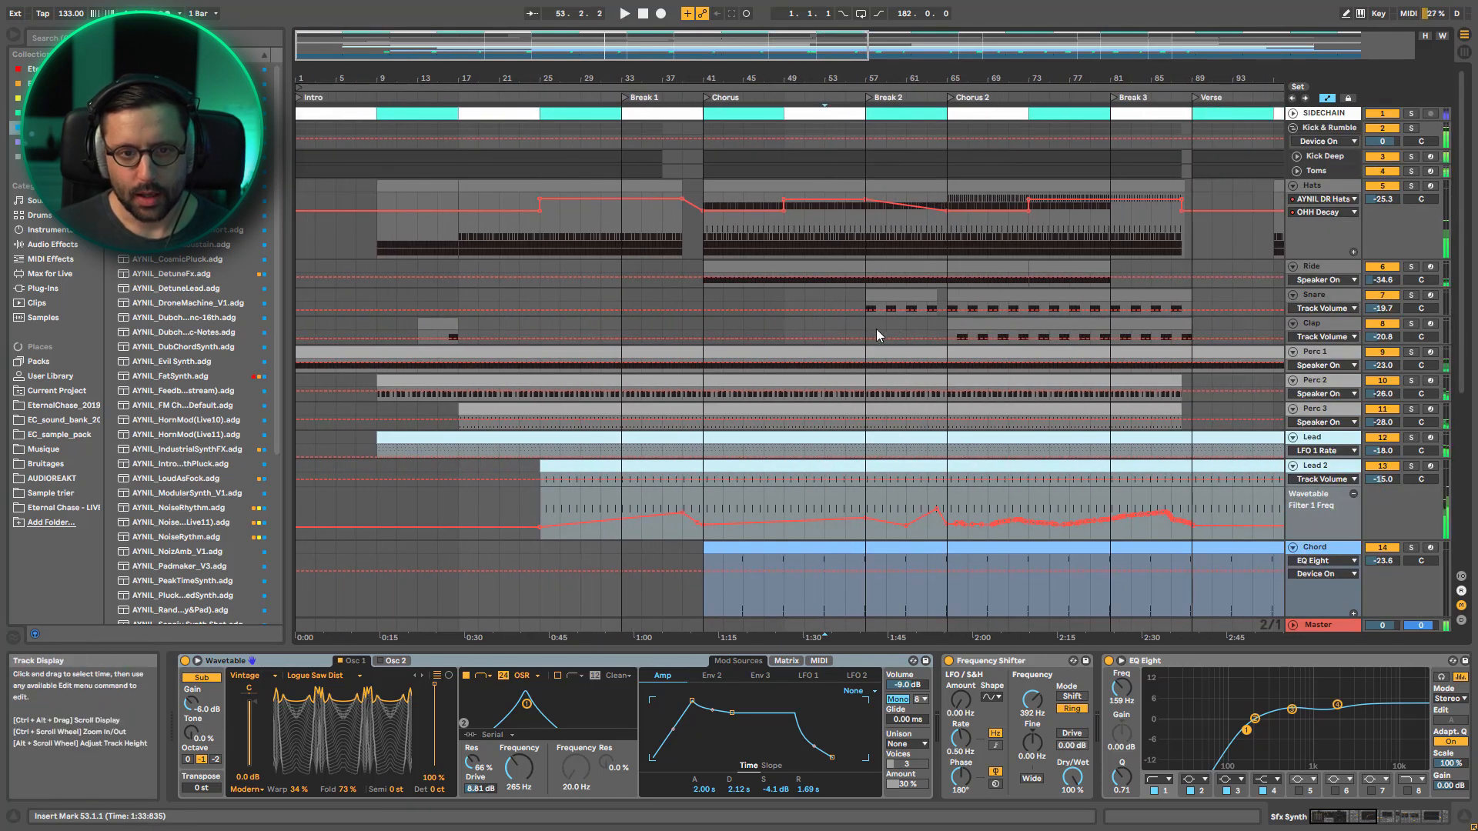
Play Break 2 from bar 57, soloing the Snare track briefly before returning to the full mix
left_click(871, 331)
key("space")
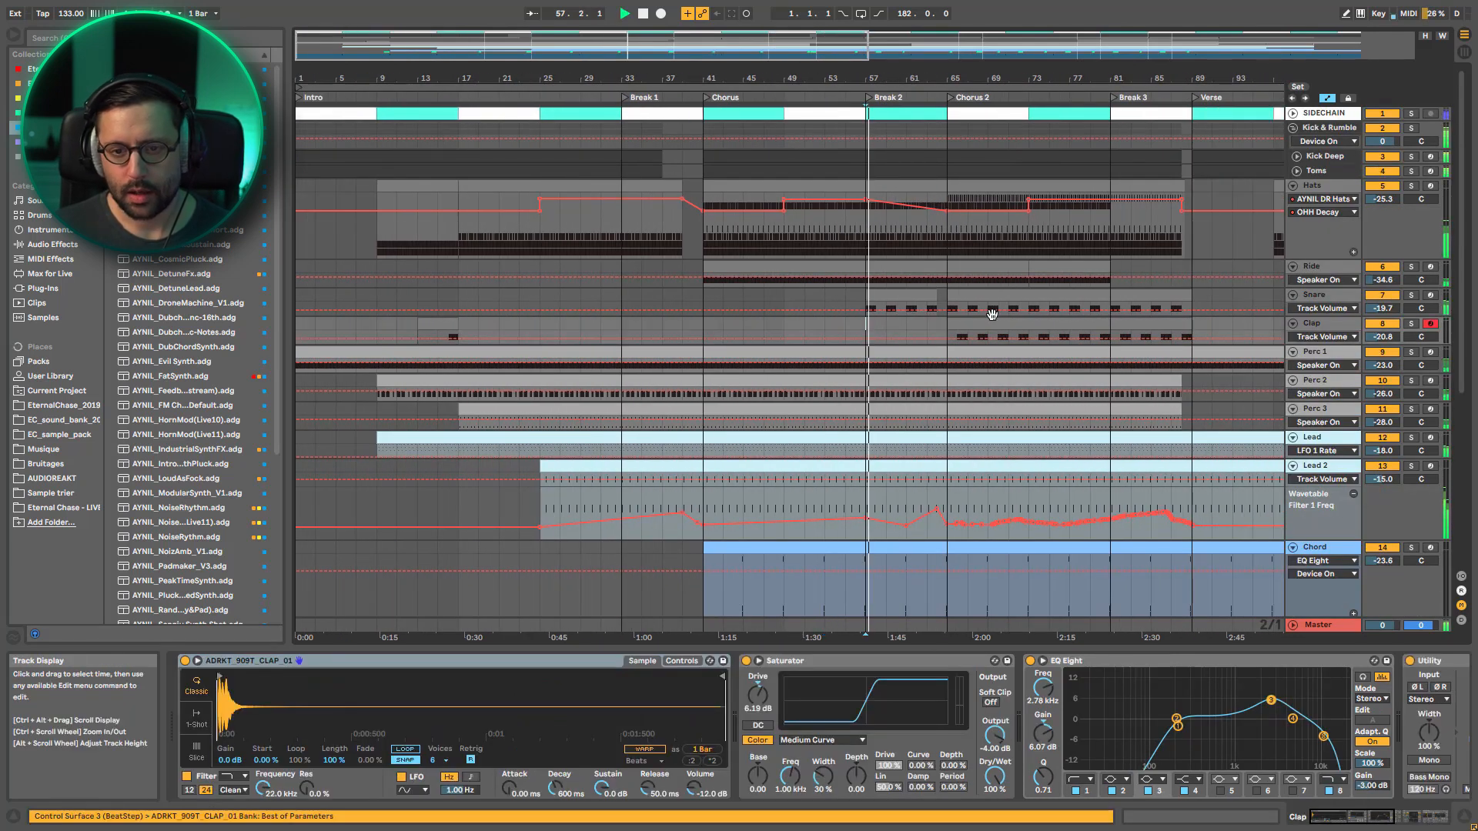
left_click(1411, 295)
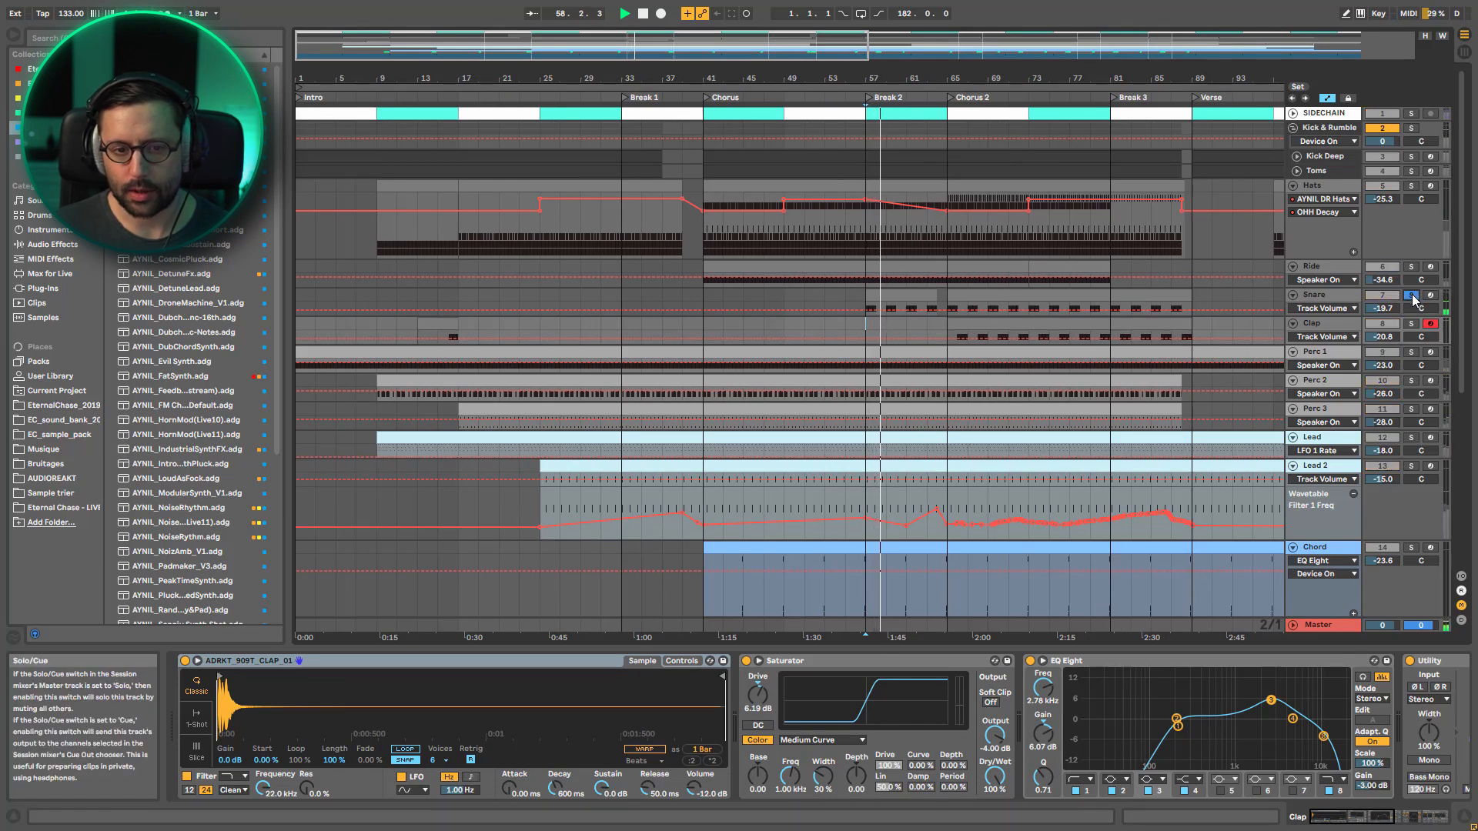
left_click(1412, 295)
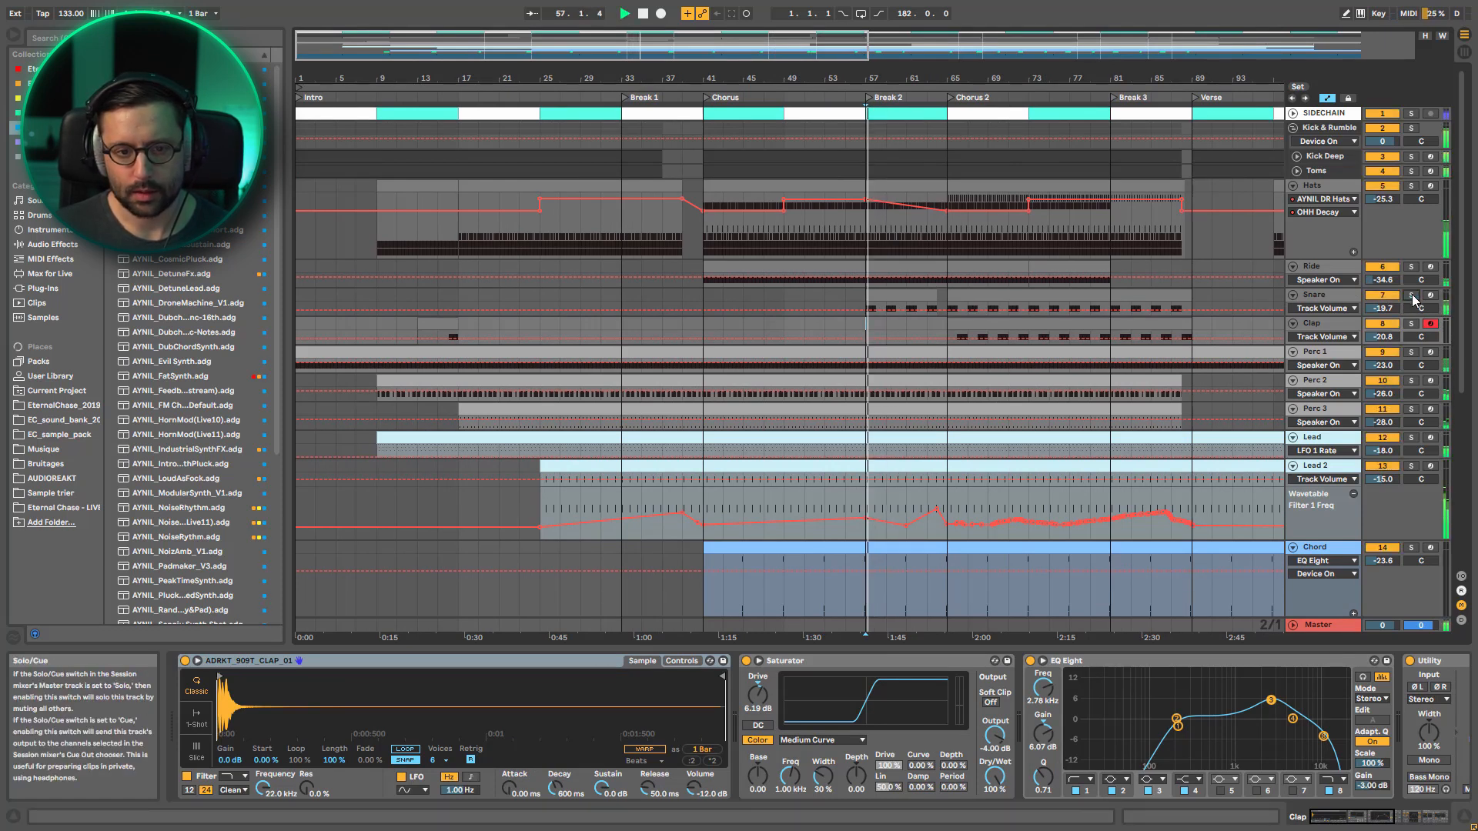
Listen on in Break 2 while examining the lower tracks' clips and automation towards Chorus 2, then stop playback
scroll(1101, 407, "down", 2)
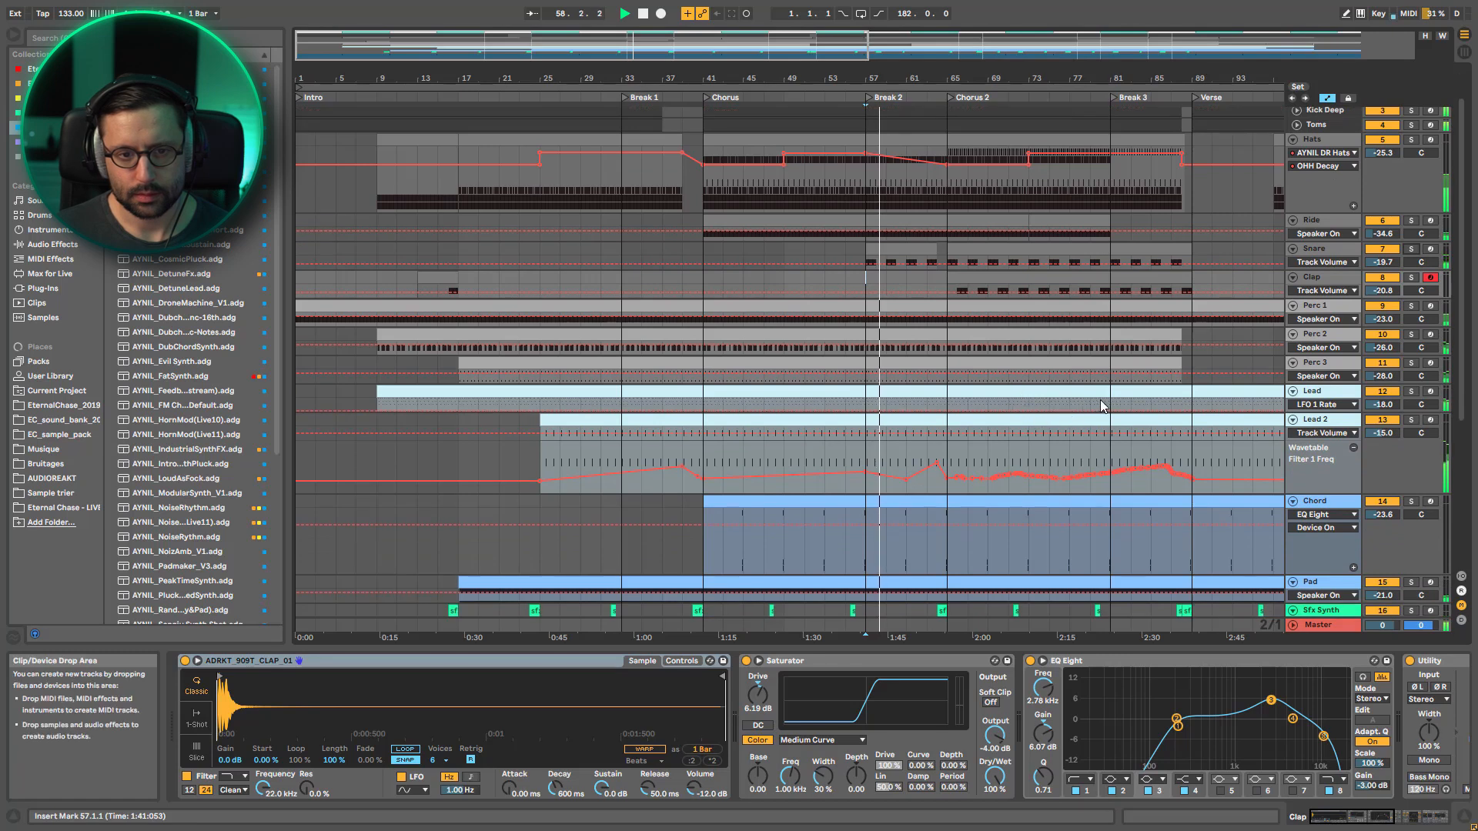
left_click_drag(1144, 79, 1161, 147)
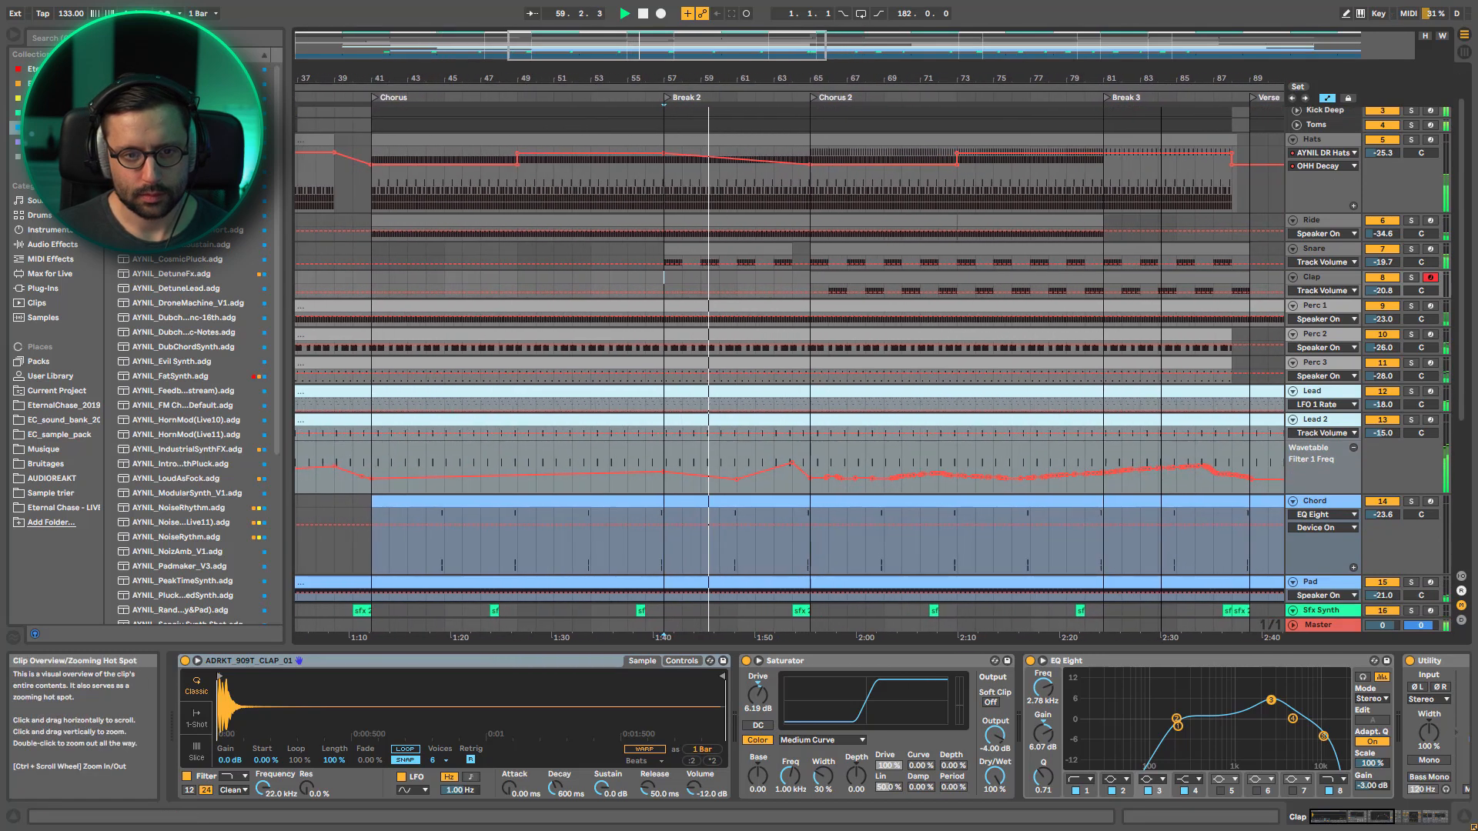
scroll(743, 289, "down", 3)
key("space")
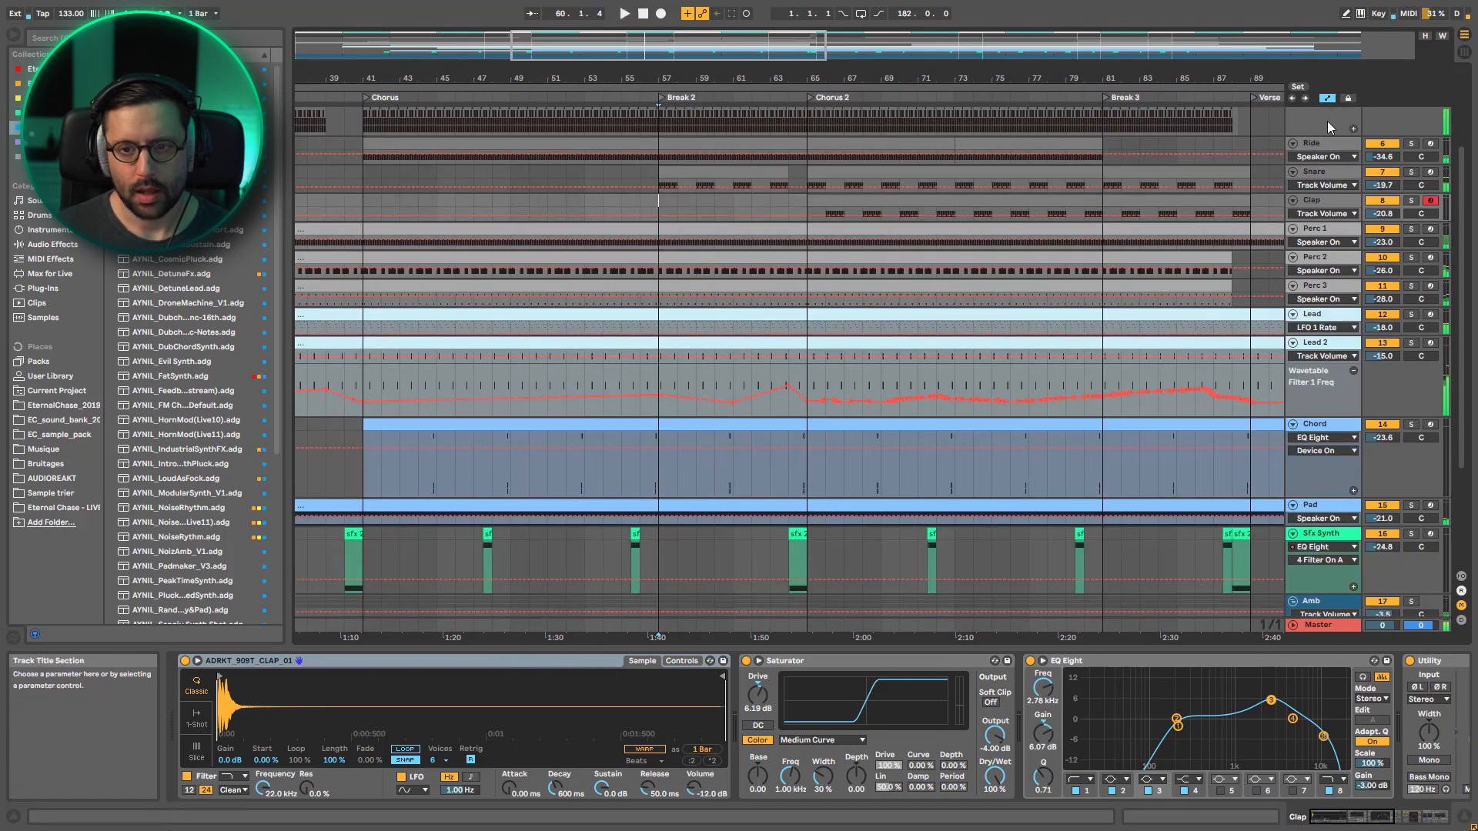
Enlarge the Snare lane and display its ADRKT 909T SNARE 03 Ve Sustain automation
left_click(1319, 175)
left_click(1328, 188)
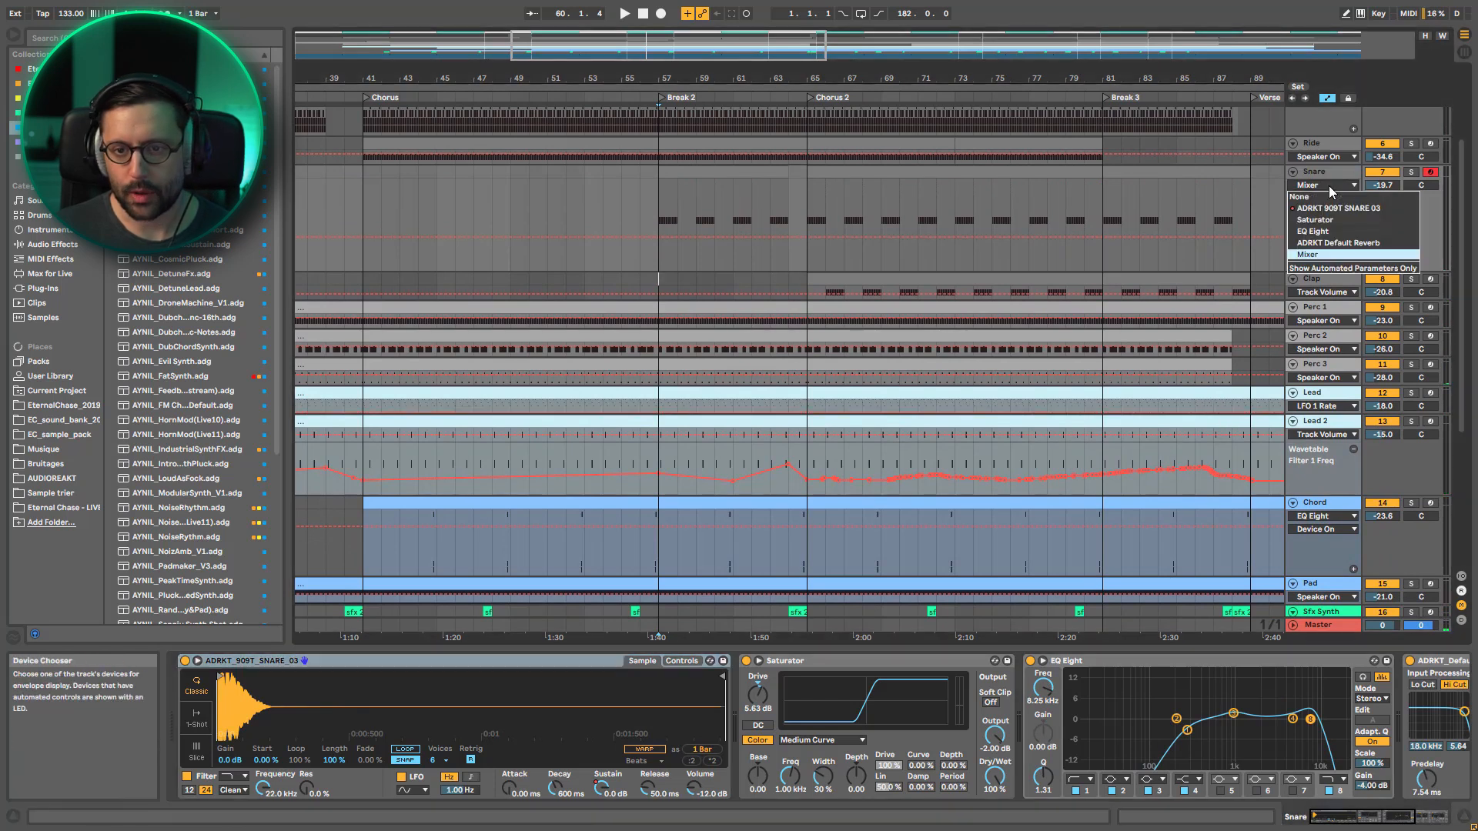
left_click(1337, 207)
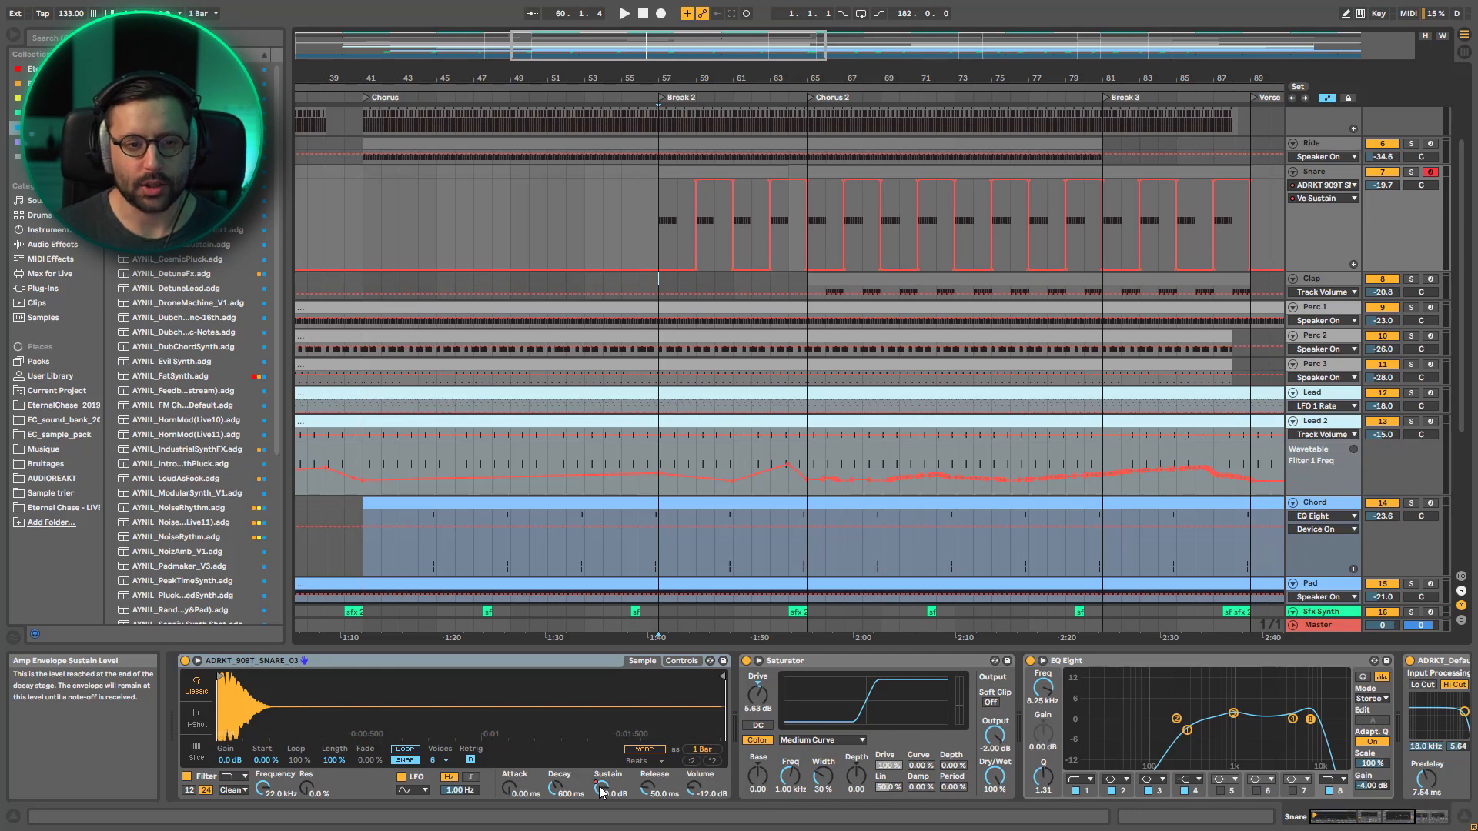
Solo Snare and play from bar 57 to hear the sustain automation alternate, then stop and unsolo the track
left_click(1411, 172)
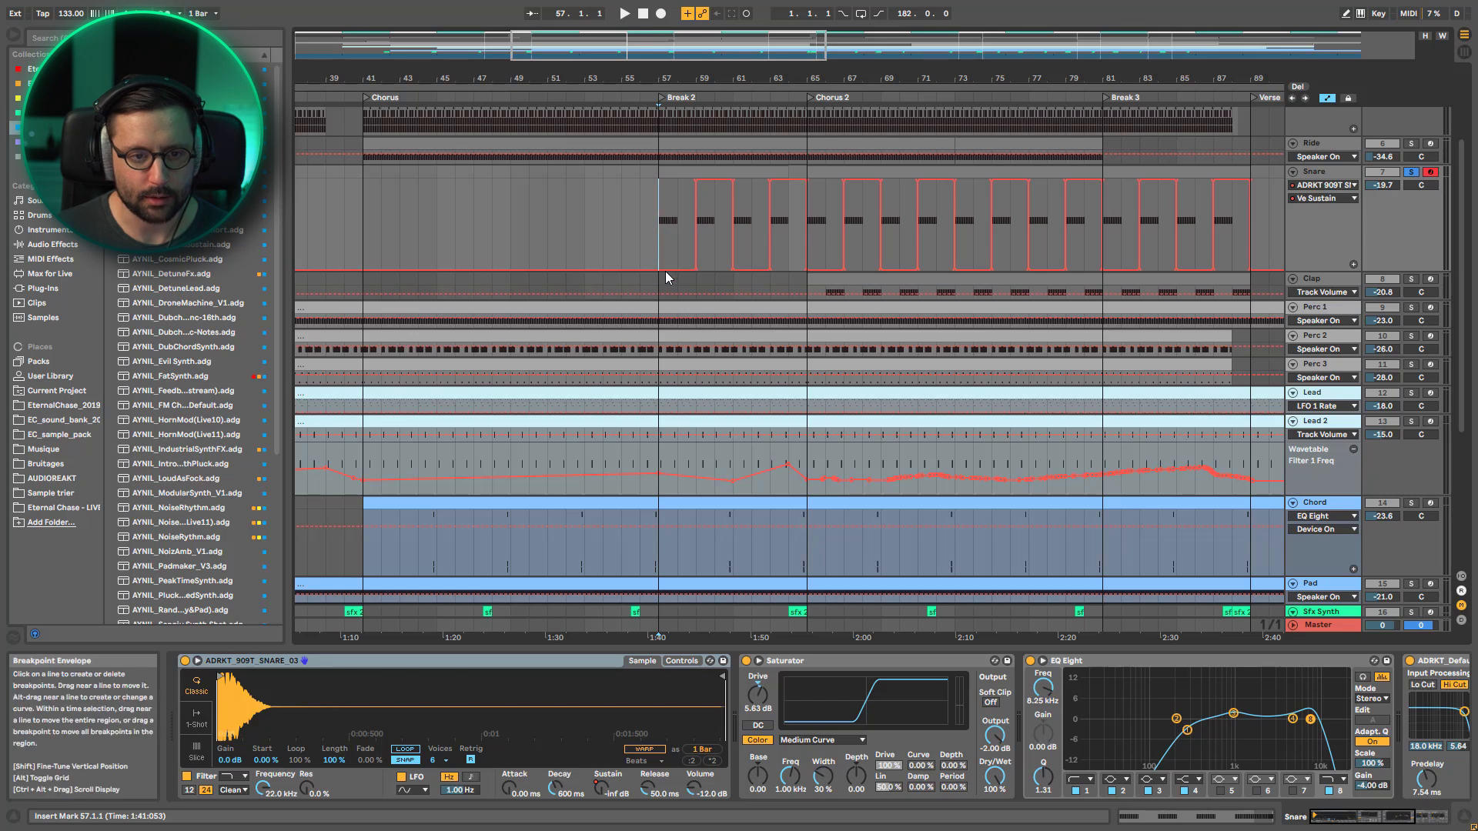
key("space")
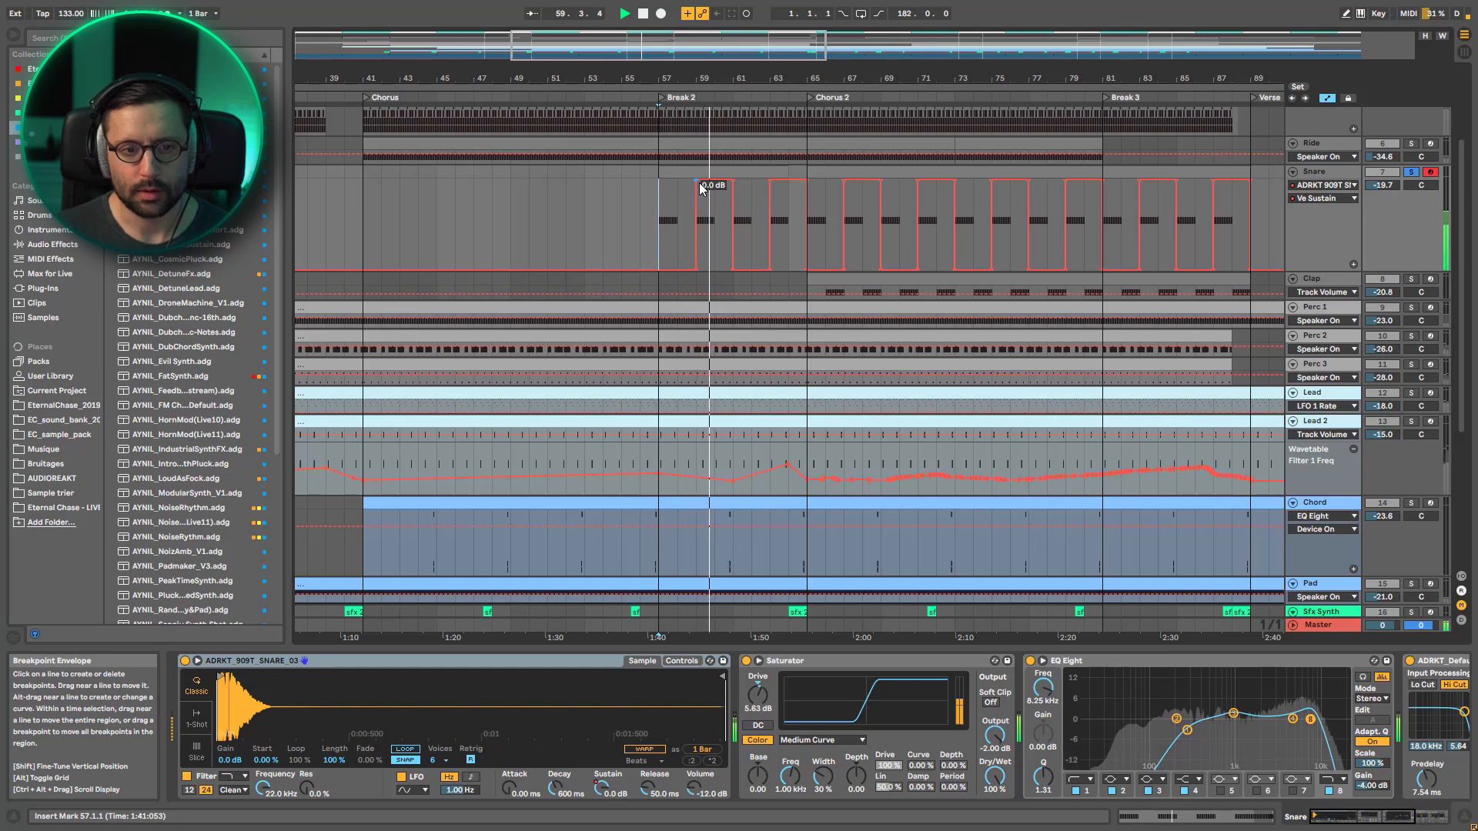
key("space")
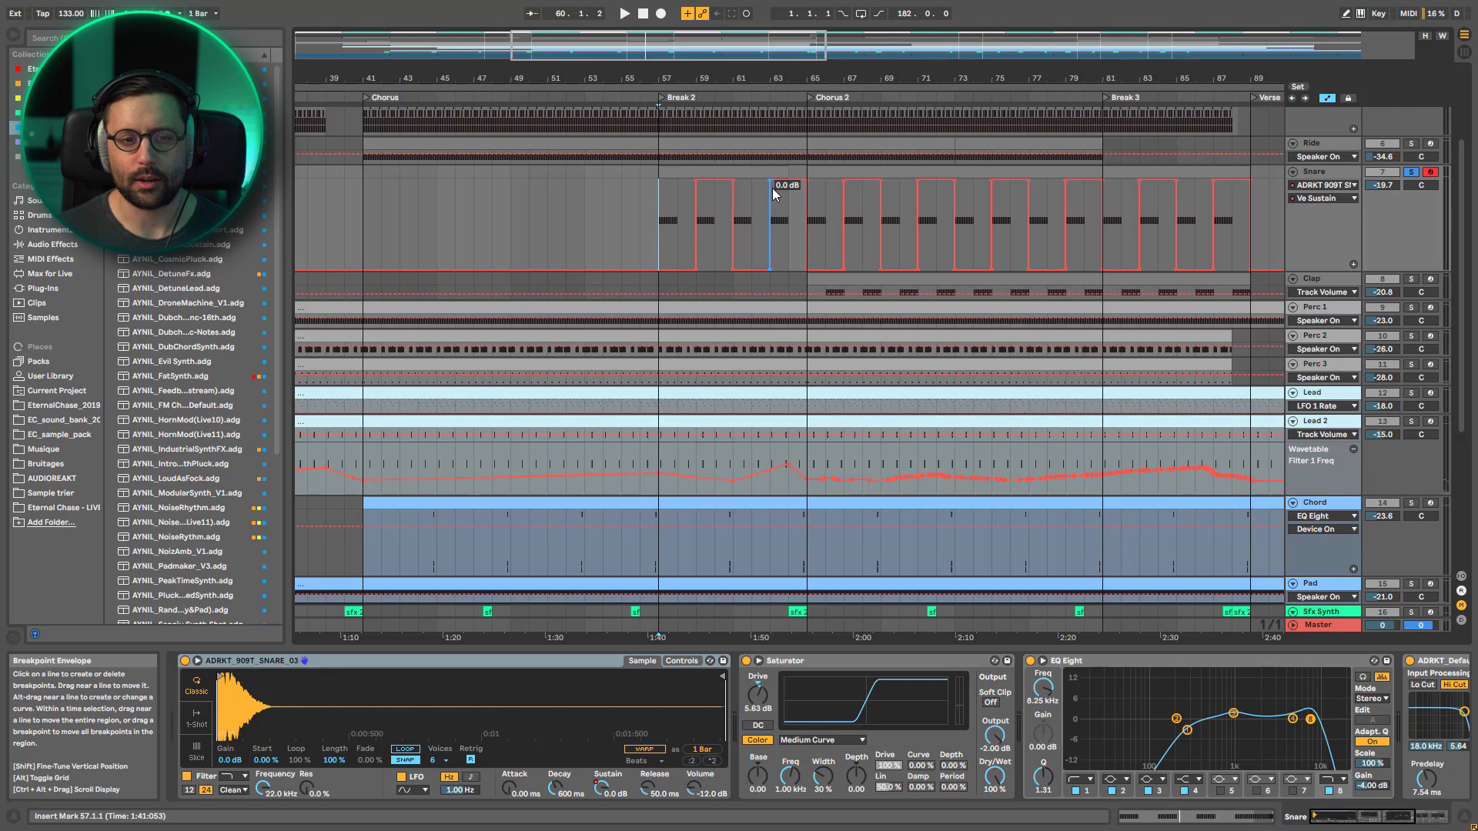
left_click(1411, 171)
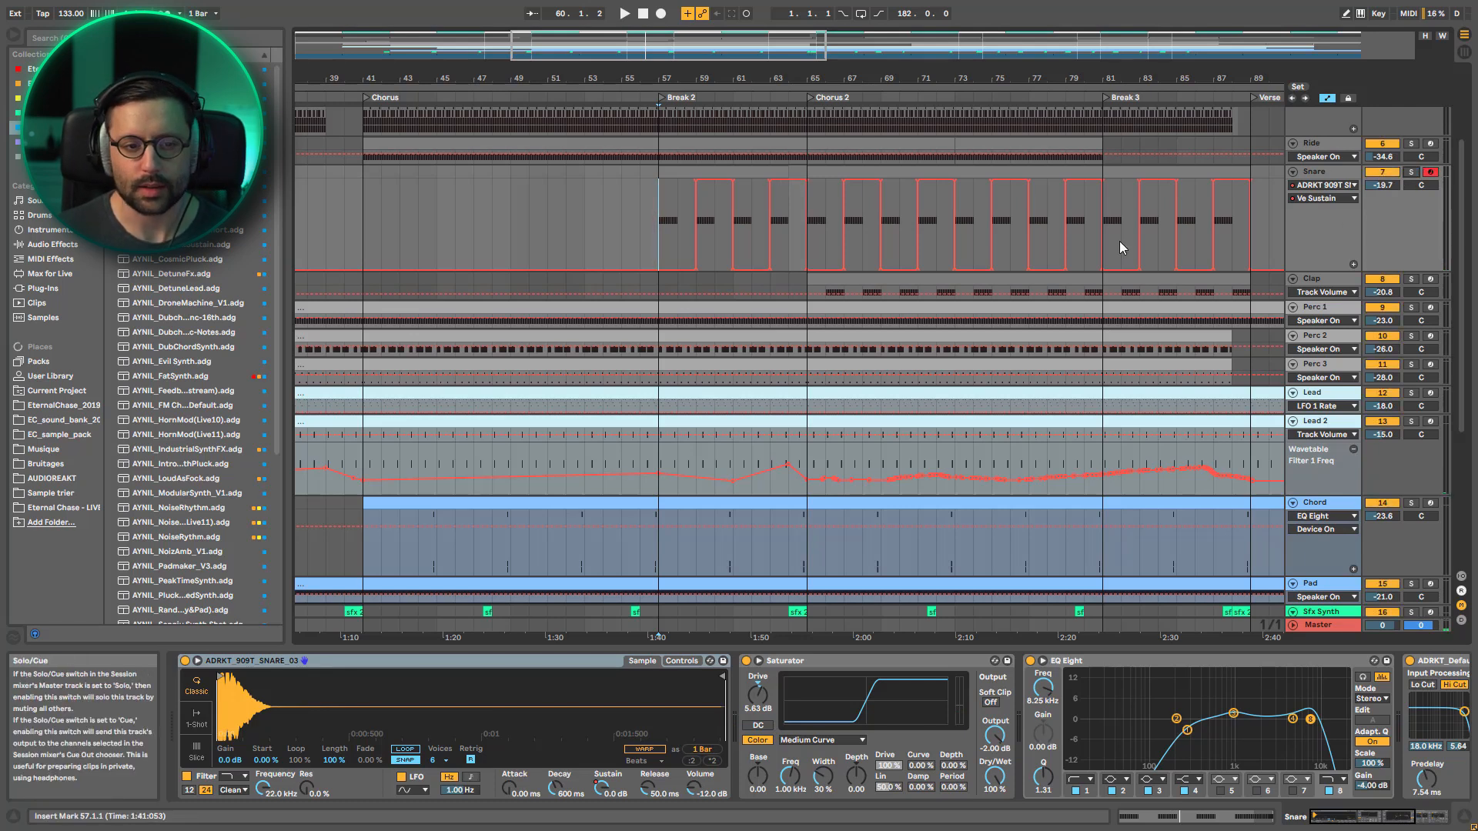
Play the full mix from bar 57 into Chorus 2 while examining the synth and drum tracks, then stop playback
key("space")
scroll(831, 400, "up", 1)
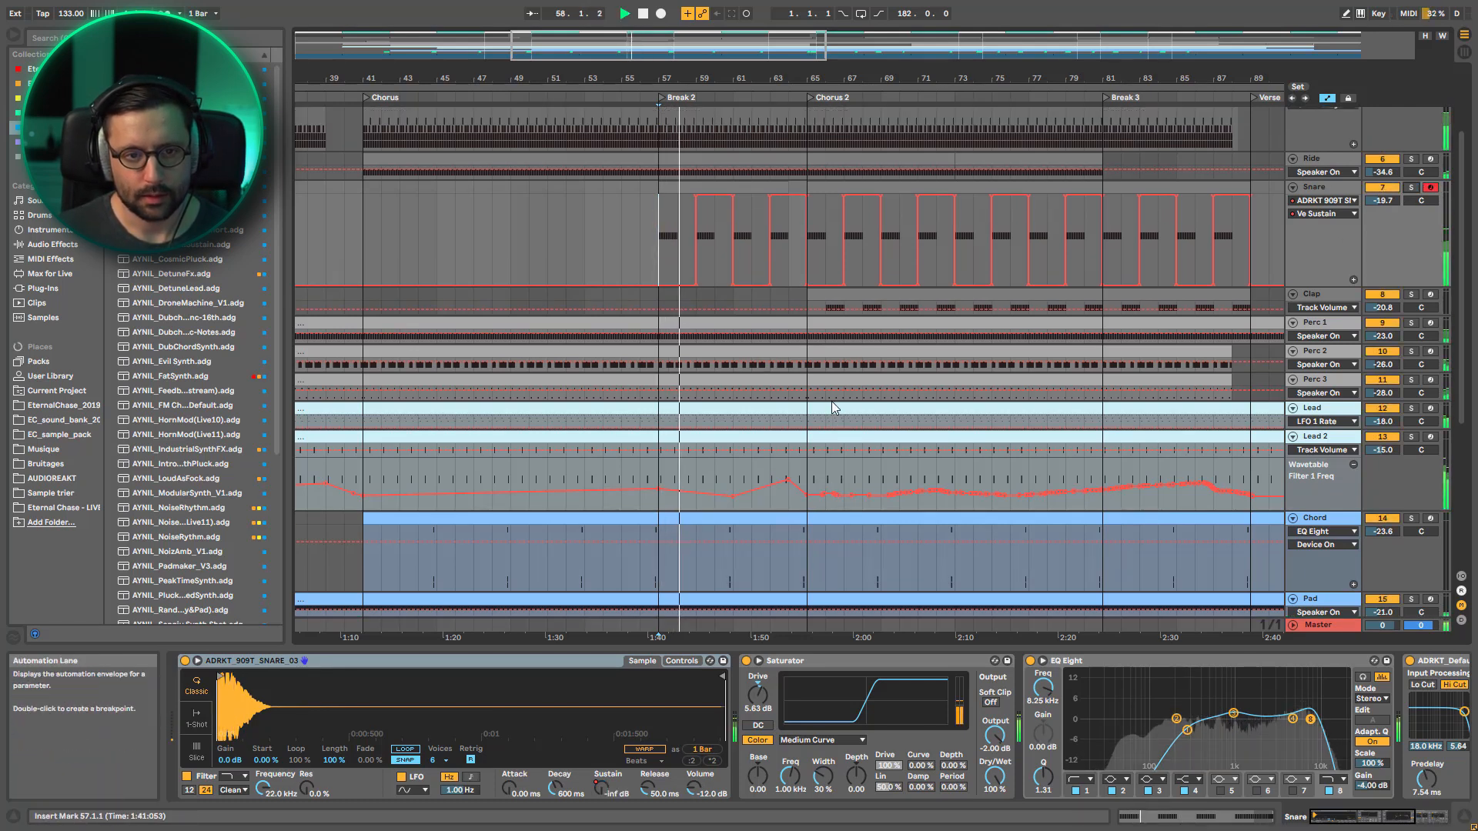
scroll(829, 404, "down", 5)
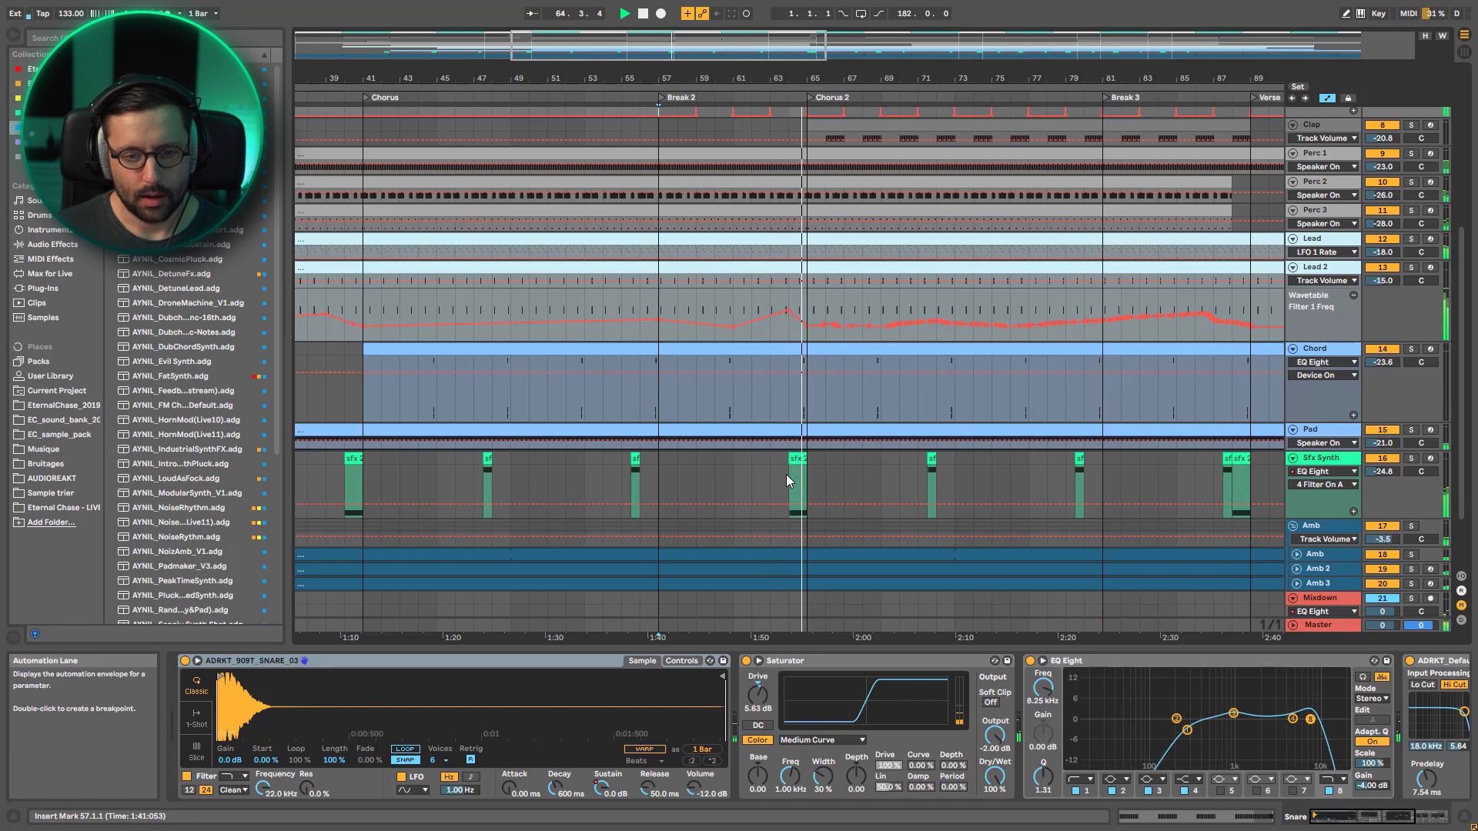
scroll(840, 471, "up", 3)
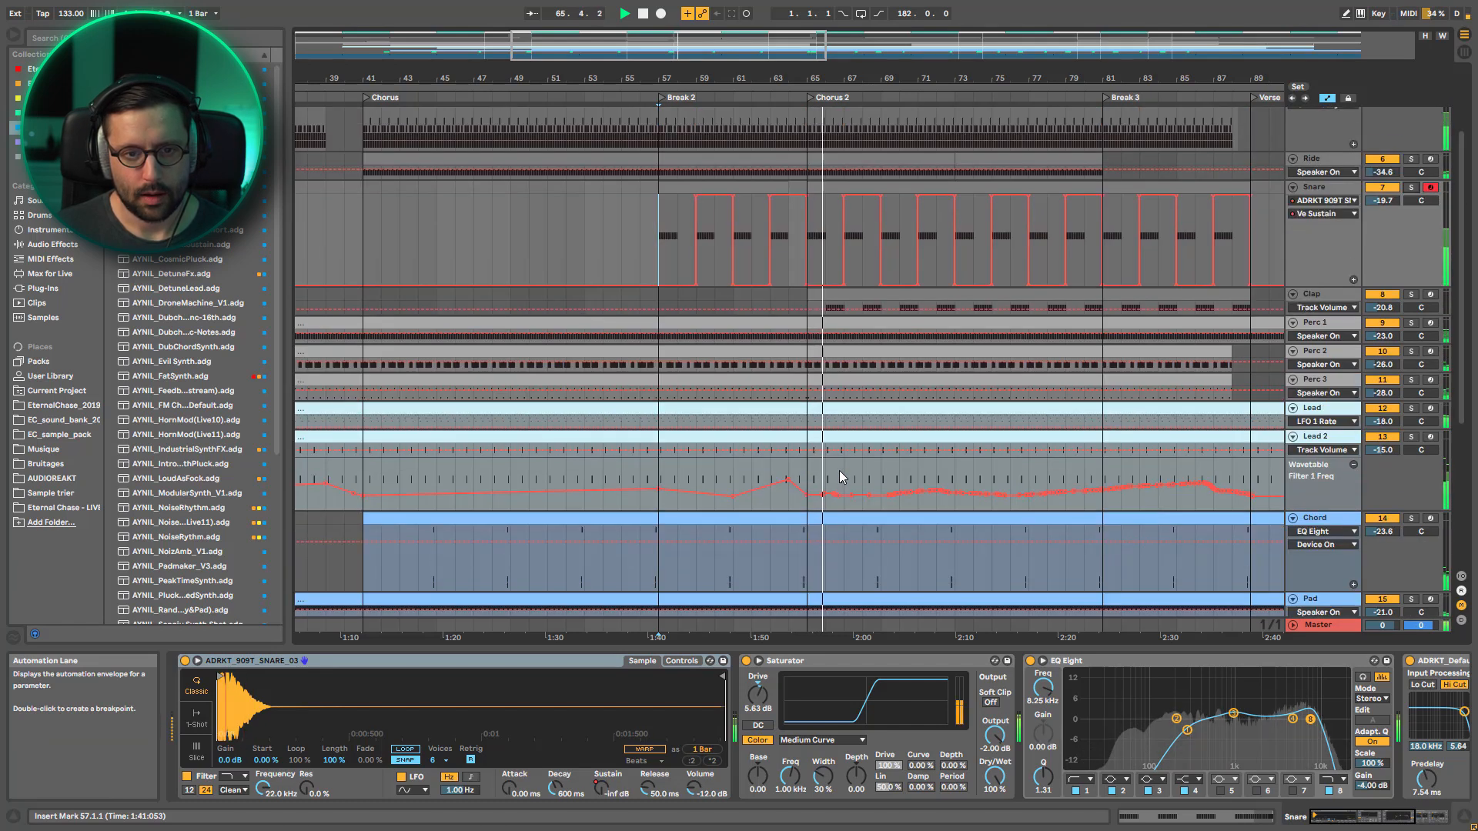
scroll(840, 470, "up", 1)
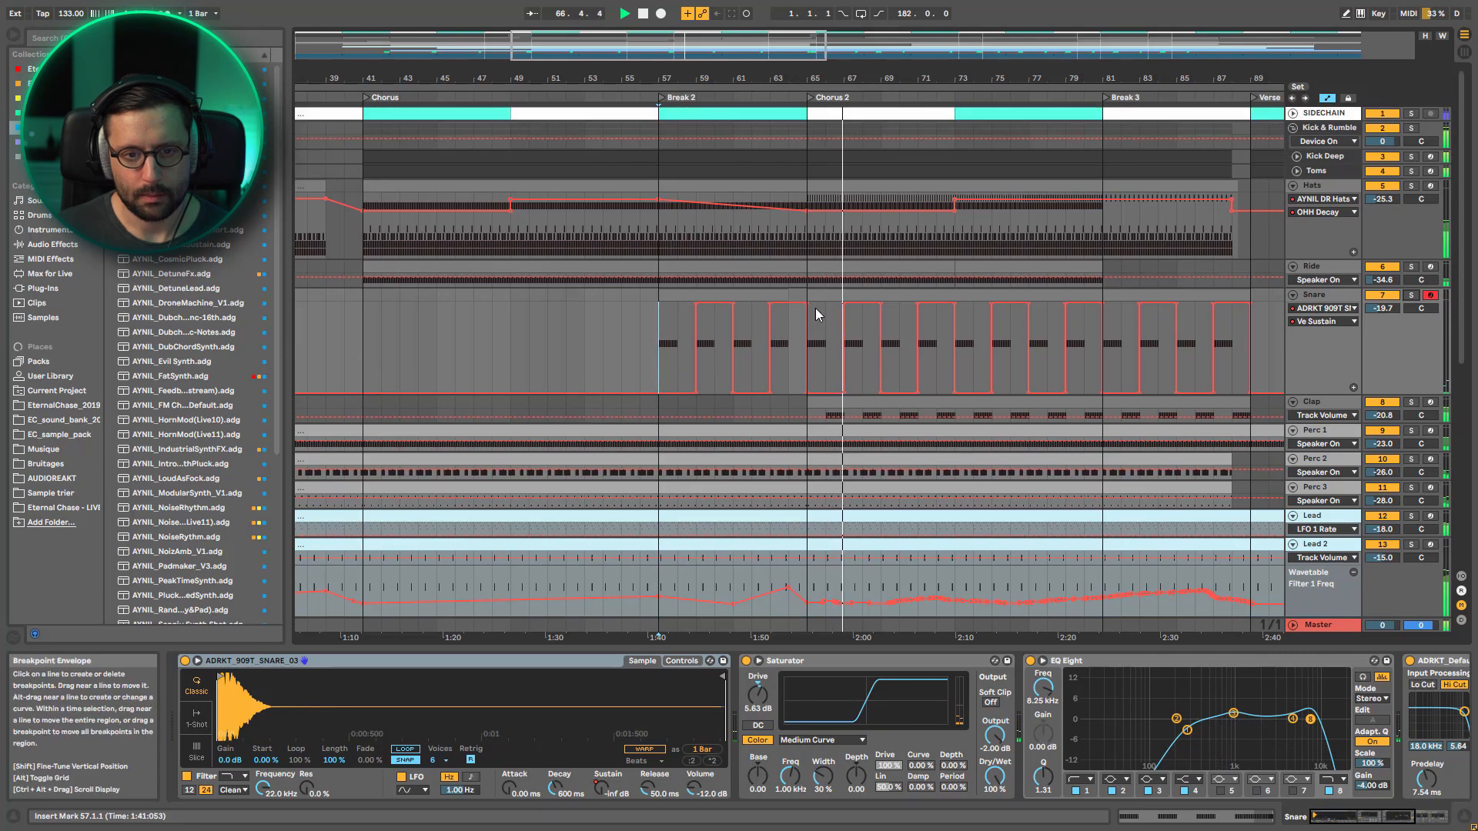
key("space")
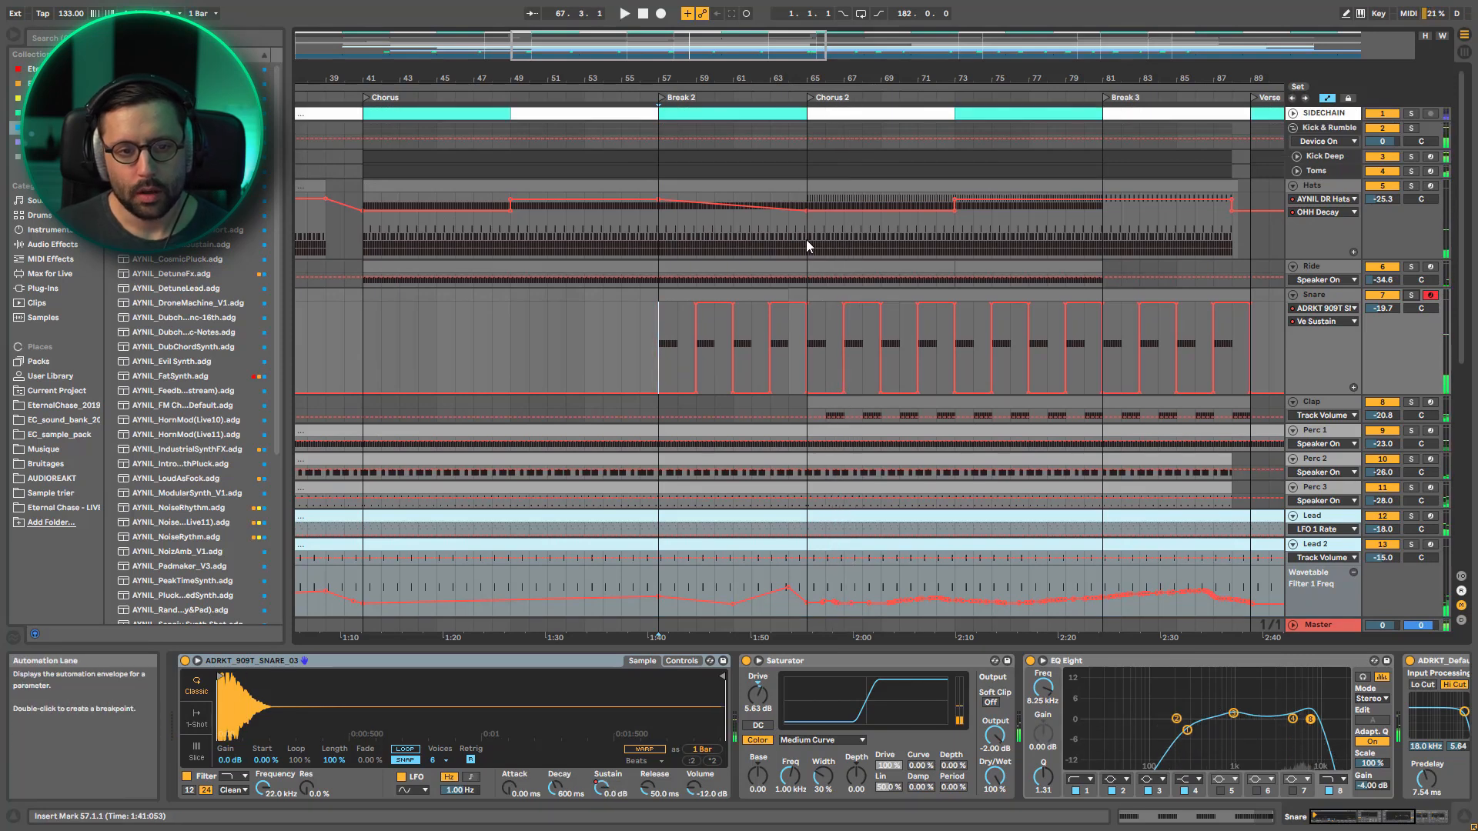
Open the Hats clip starting at Chorus 2 to inspect its notes, then return to the track's device chain
left_click(808, 239)
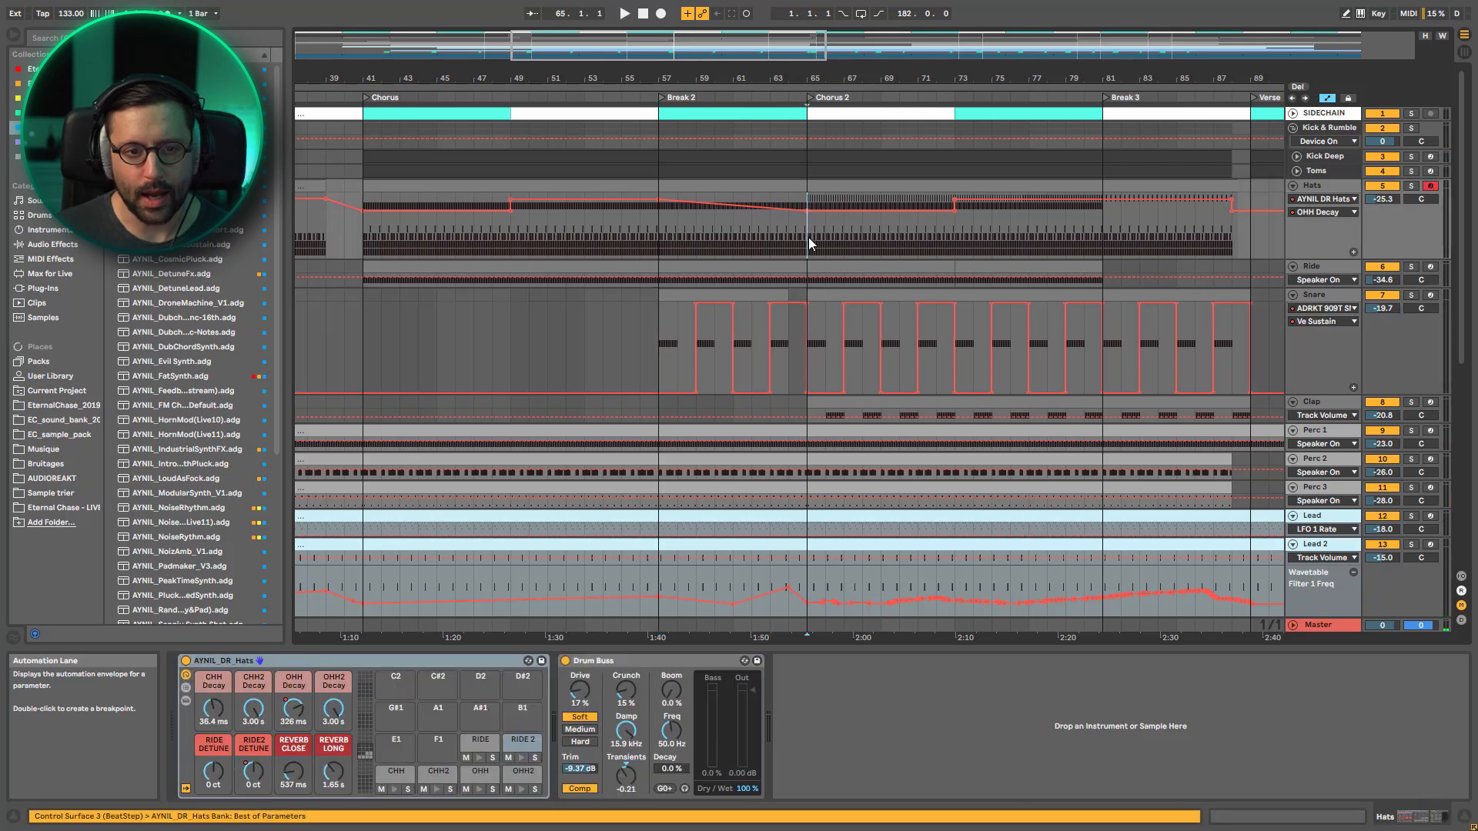
left_click(819, 182)
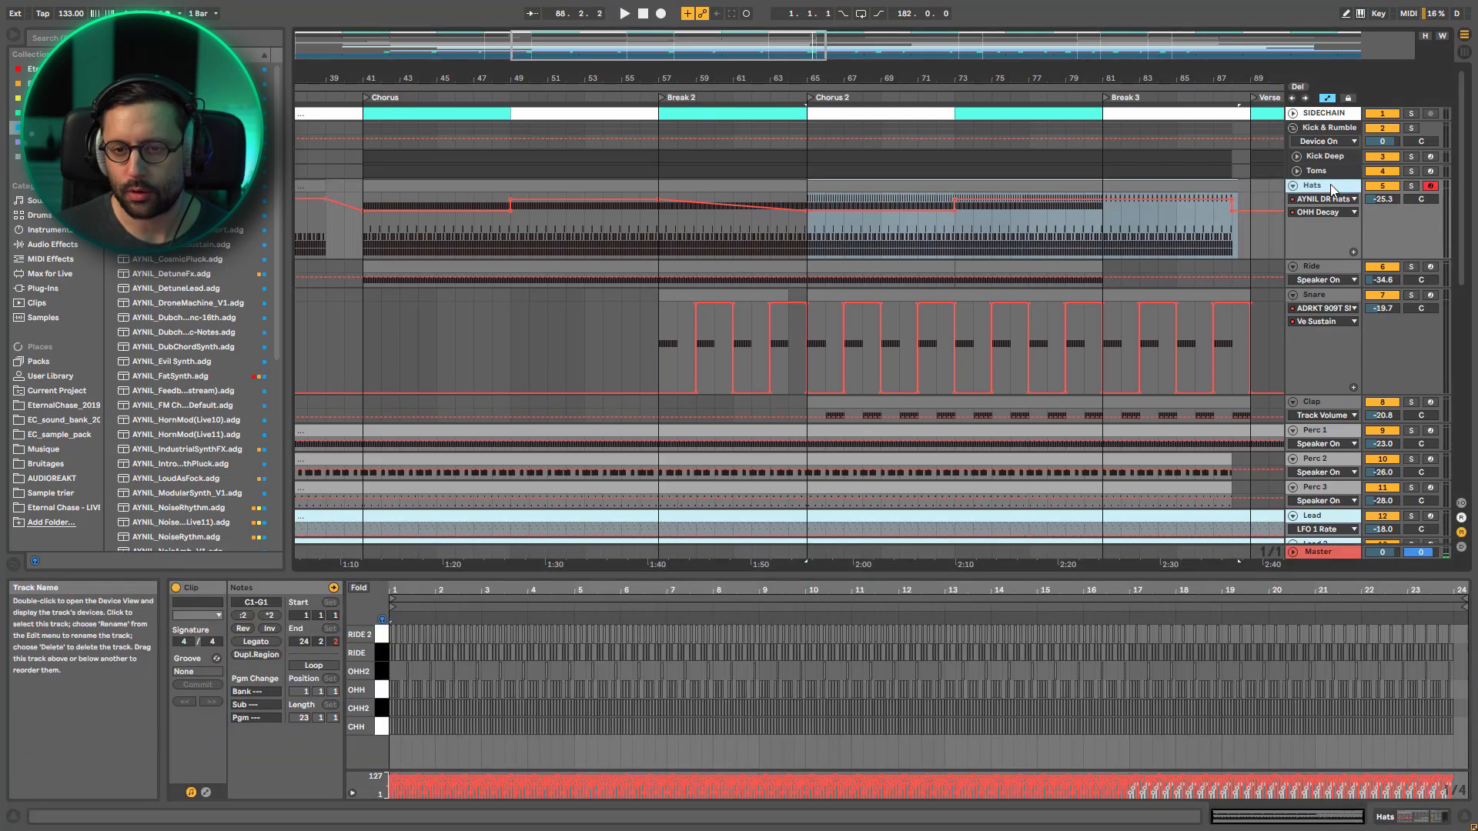
key("shift+Tab")
Solo Hats and audition only the RIDE 2 pad from bar 65, then unsolo the pad
left_click(1411, 185)
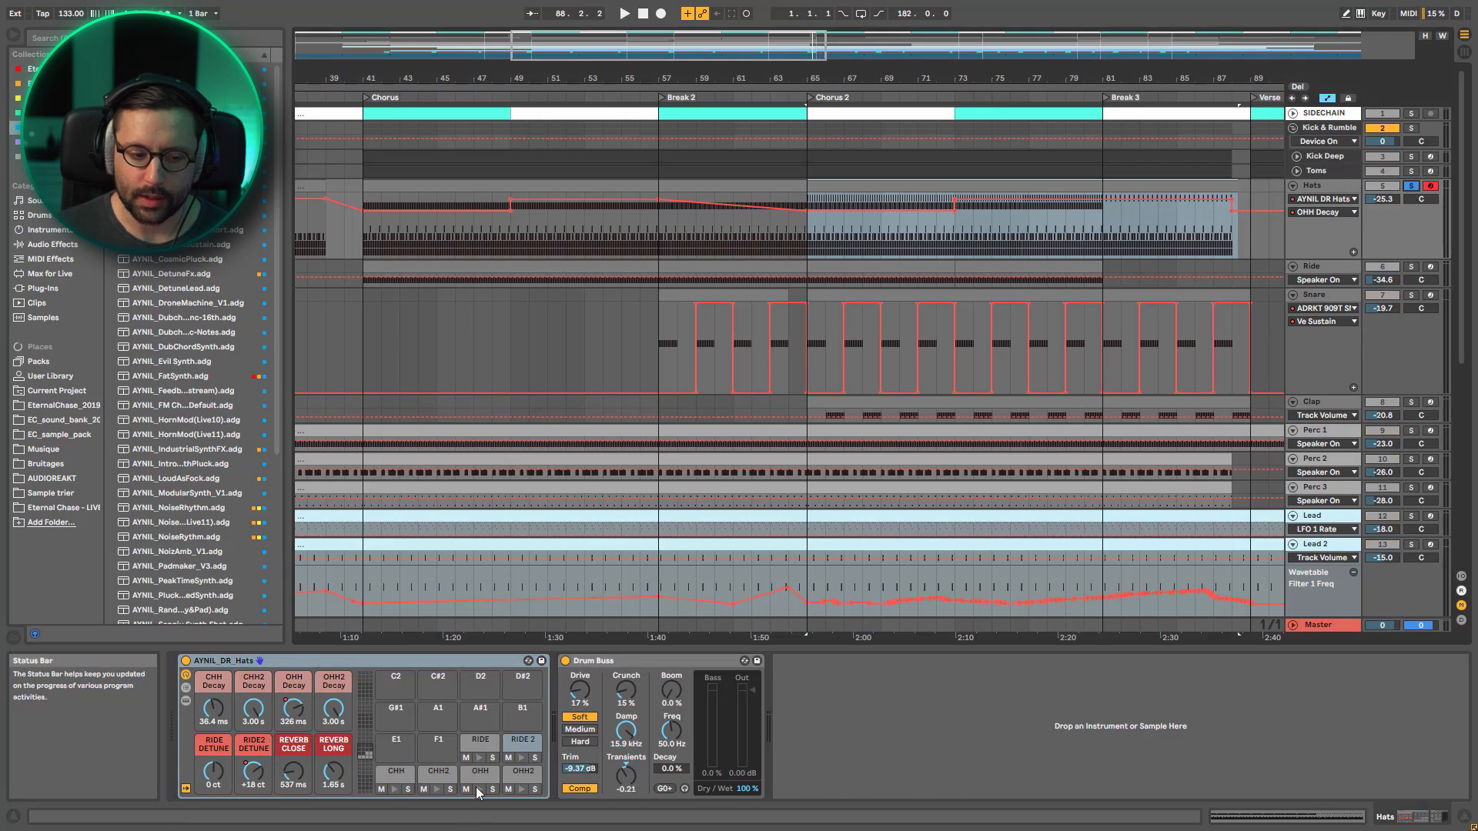
left_click(493, 758)
key("space")
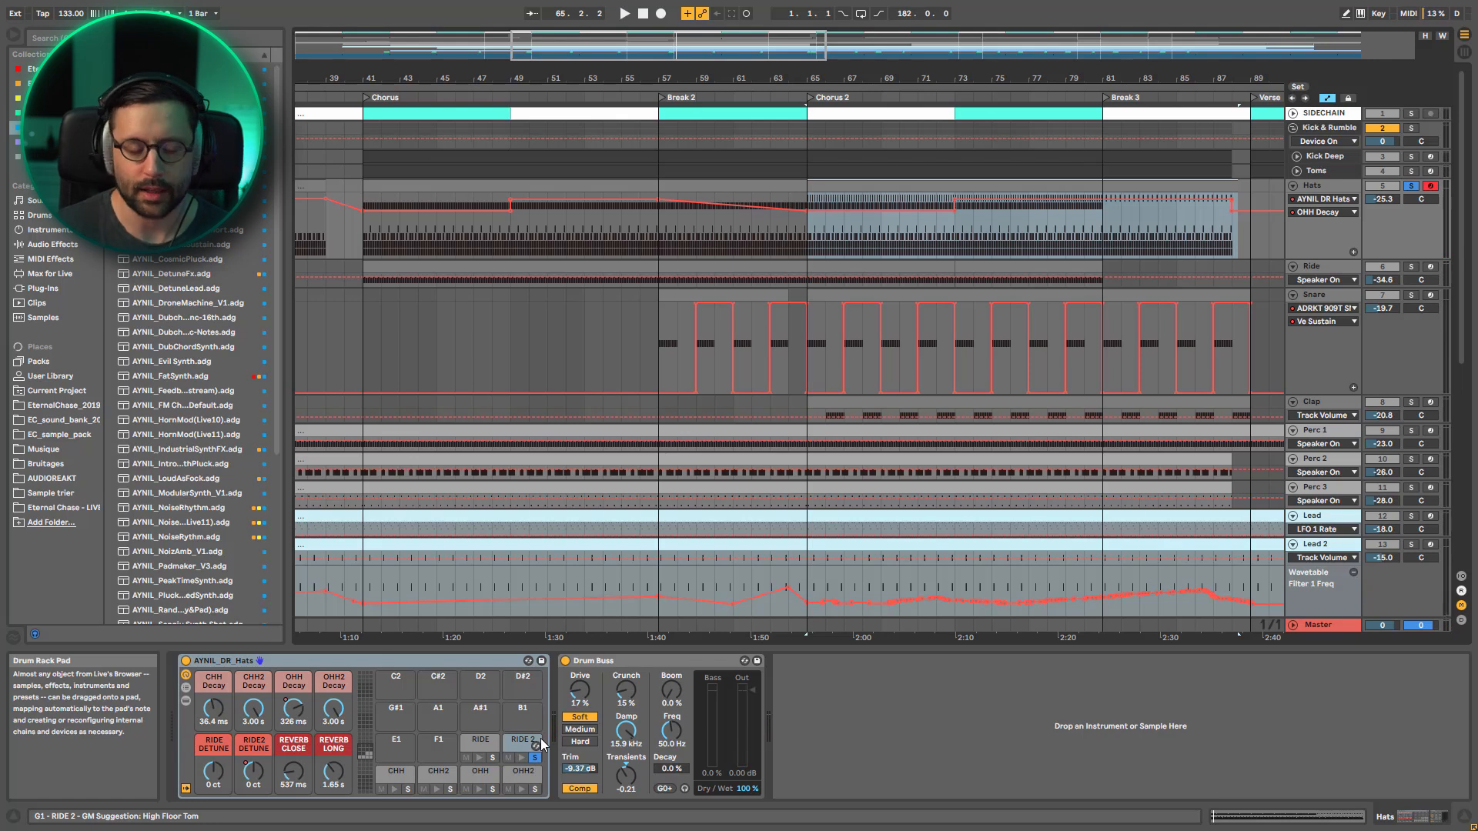
left_click(535, 758)
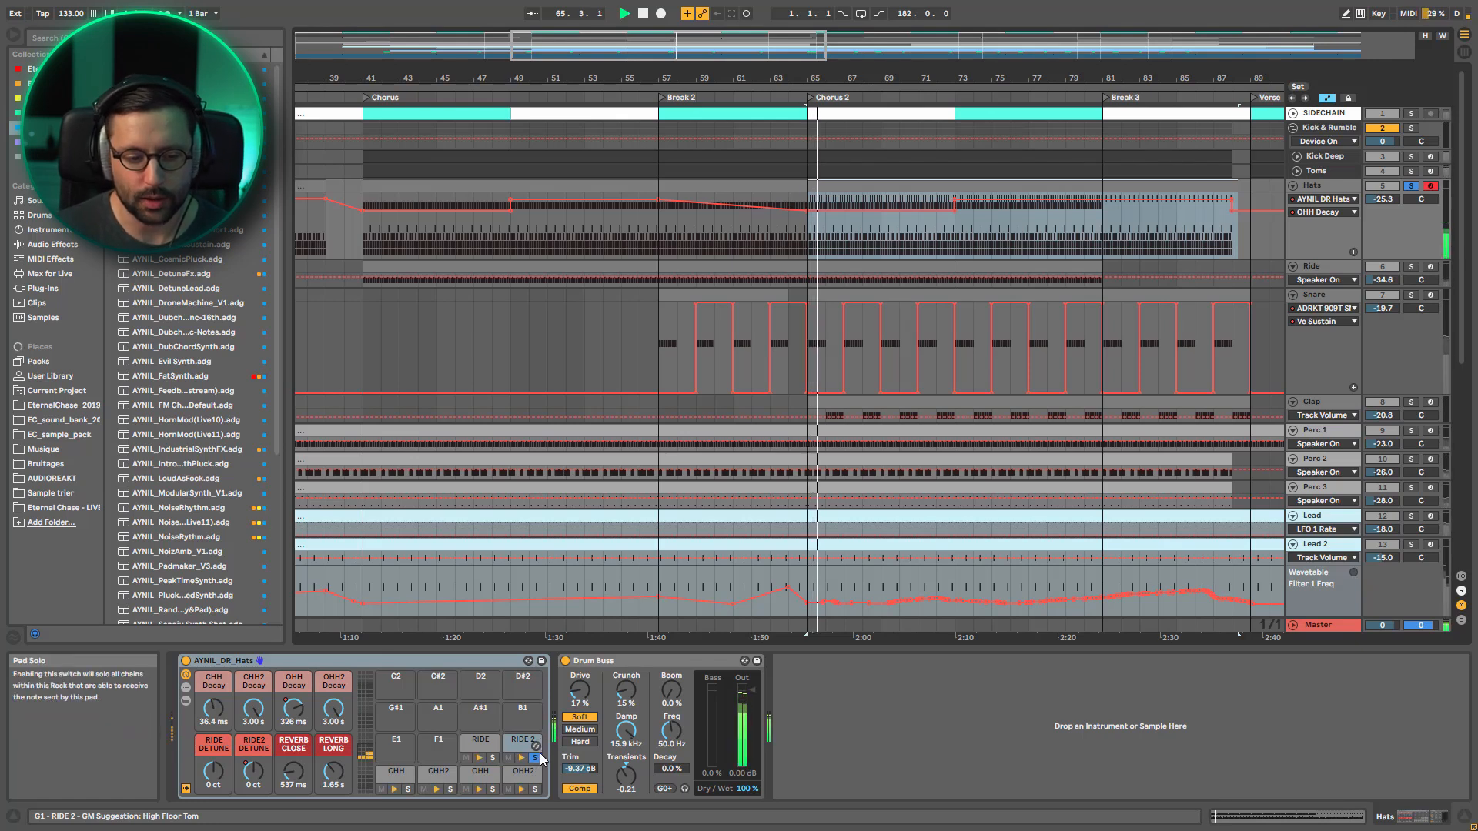
Play the complete Hats rack in solo from bar 65, then stop playback
left_click(806, 243)
key("space")
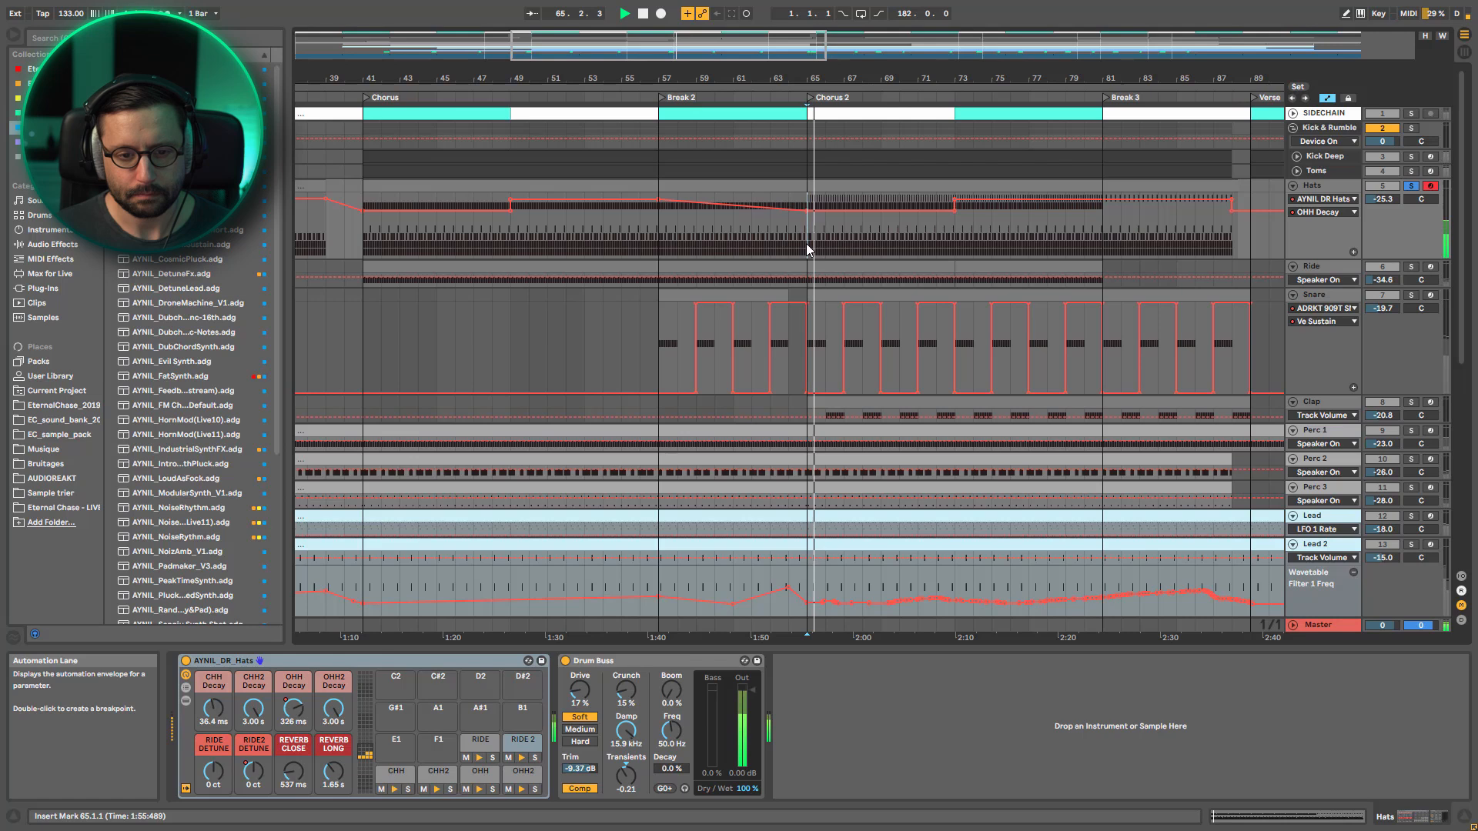
key("space")
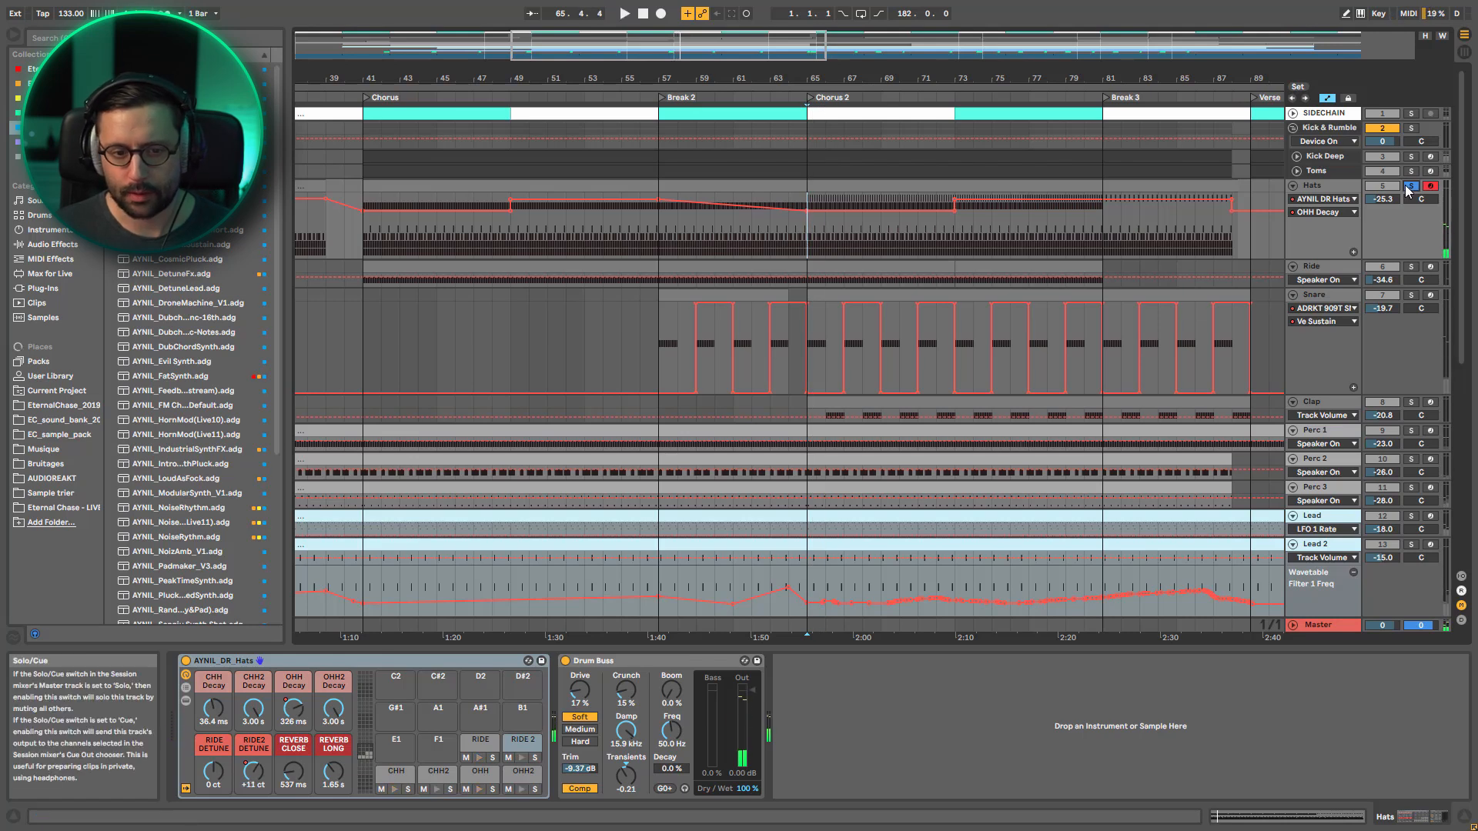
Switch the solo from Hats to Clap, enlarge the Clap lane and play from bar 65, returning to the full mix
left_click(1412, 402)
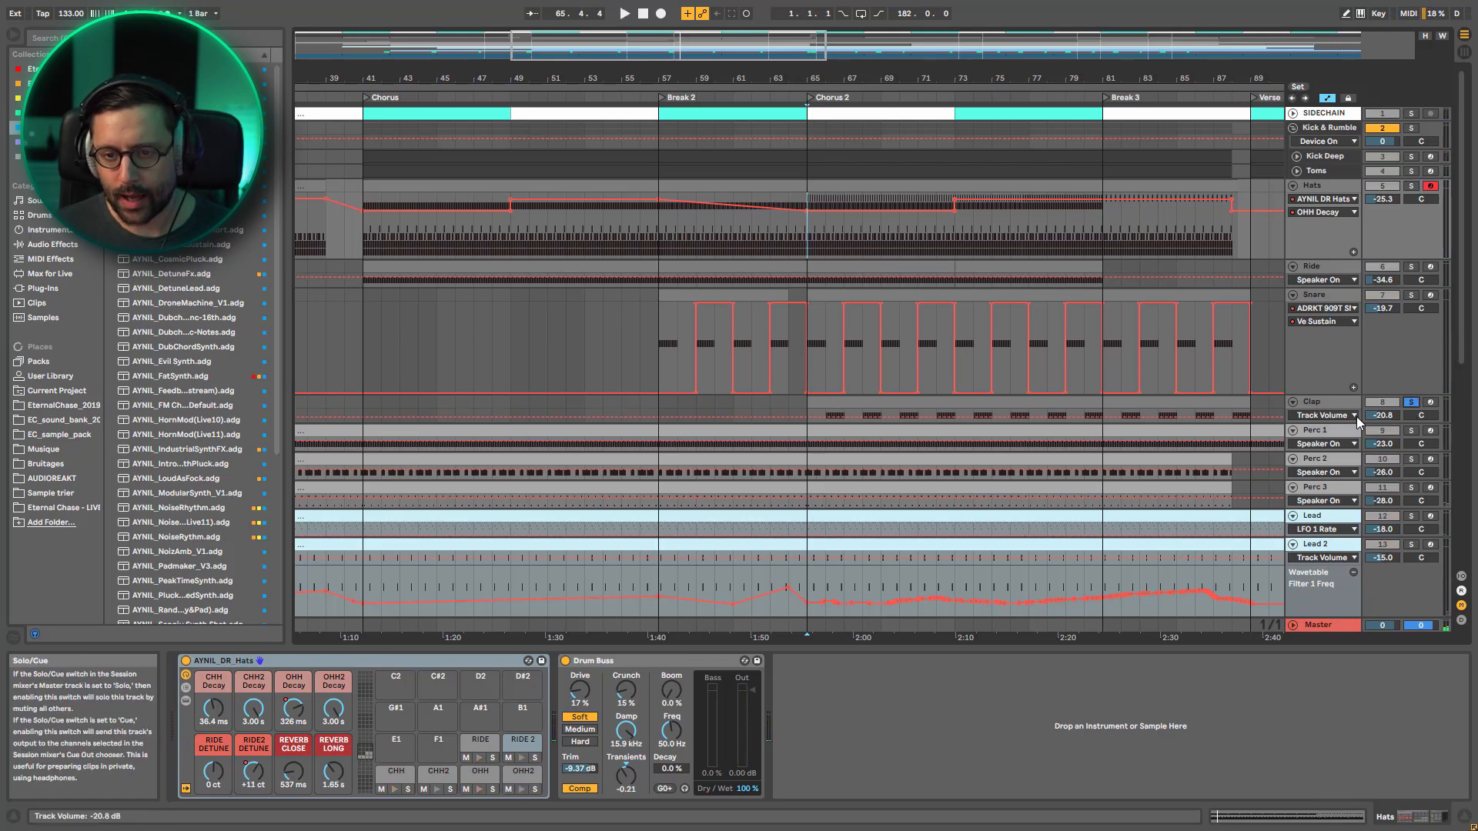
left_click_drag(1357, 423, 1340, 477)
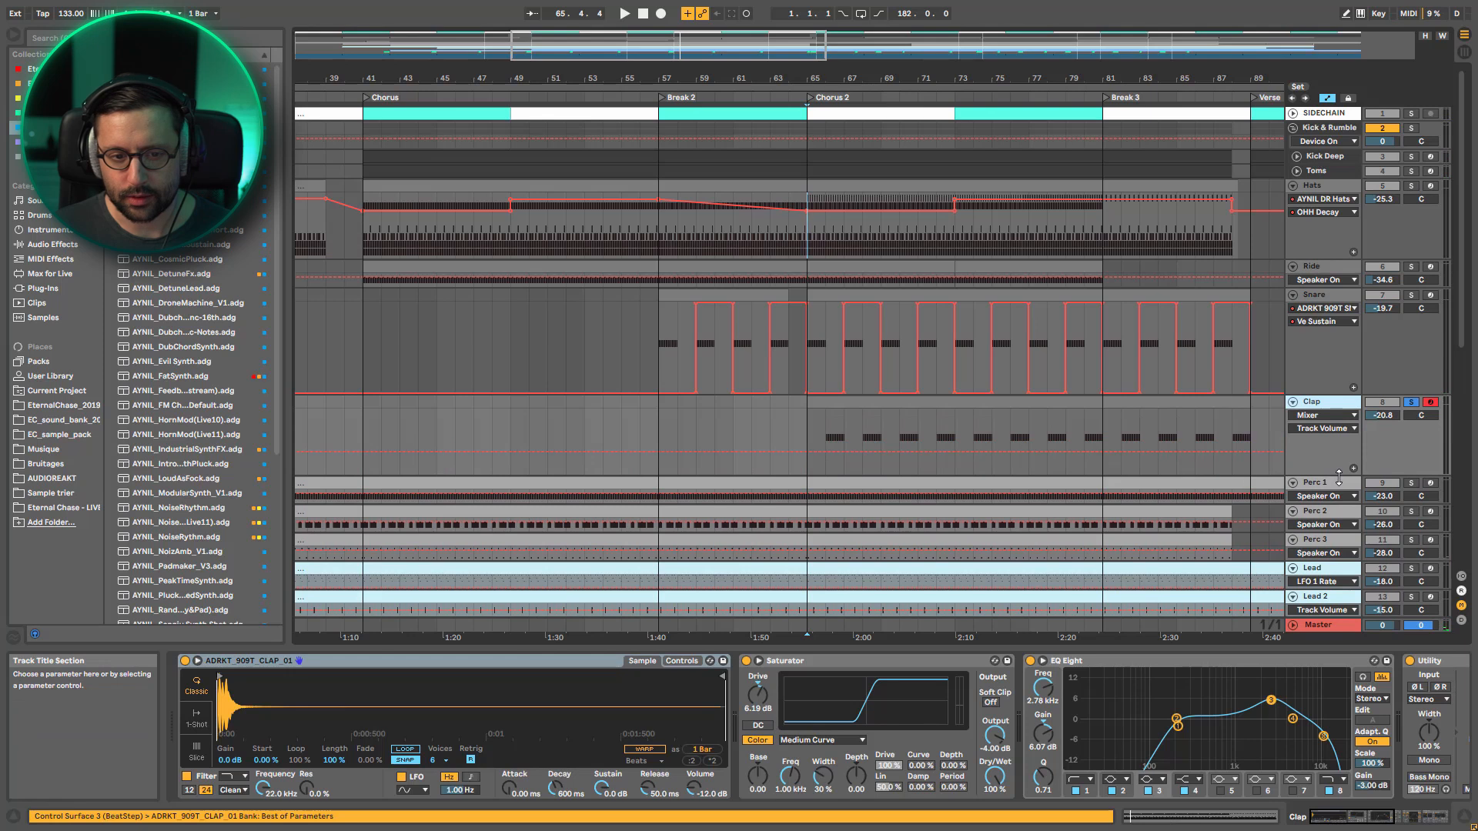
left_click(808, 420)
left_click(1415, 402)
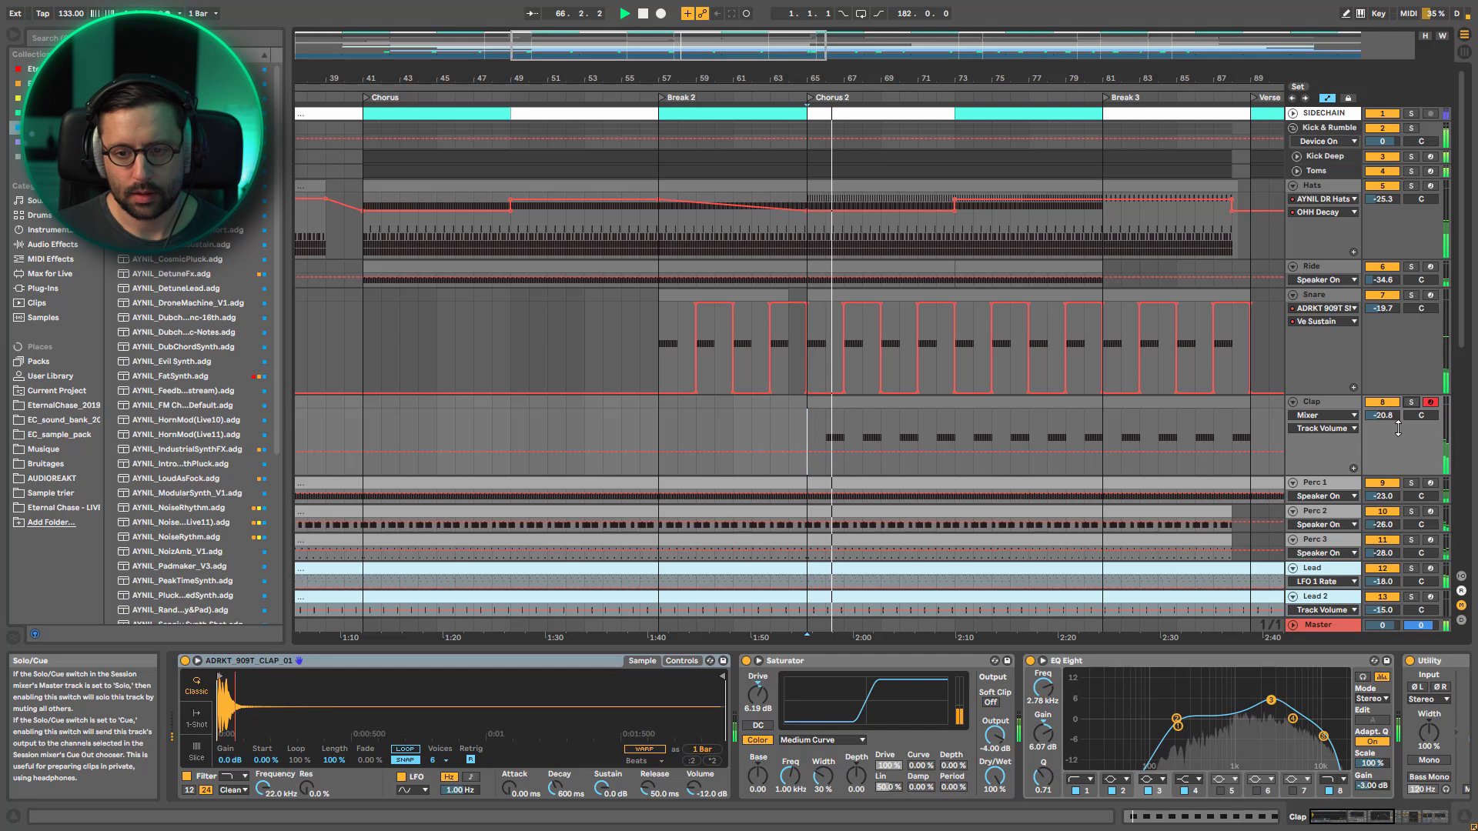
Display the Clap track's Delay Device On automation during playback, then stop
left_click(1335, 417)
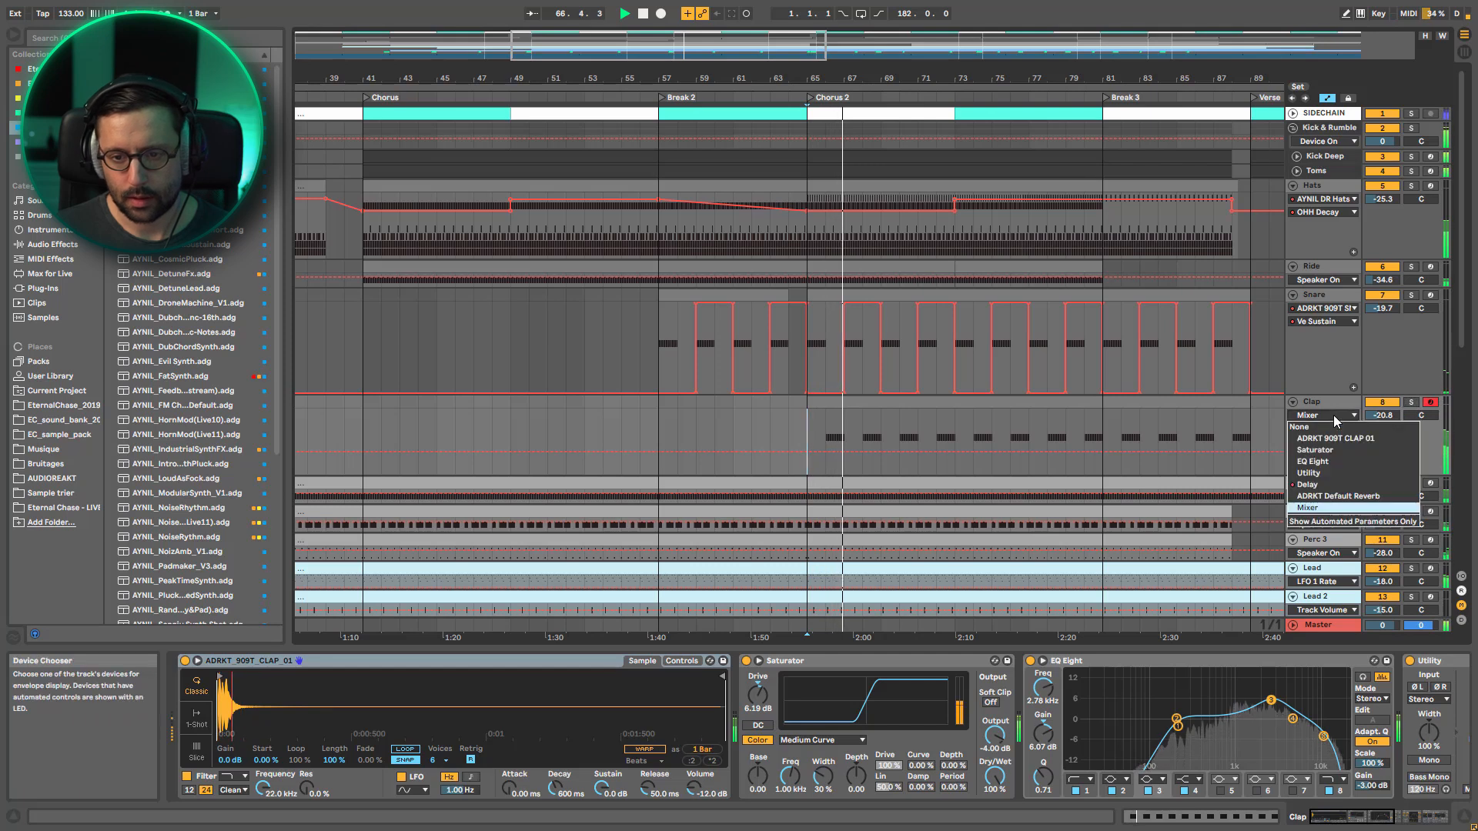
left_click(1307, 484)
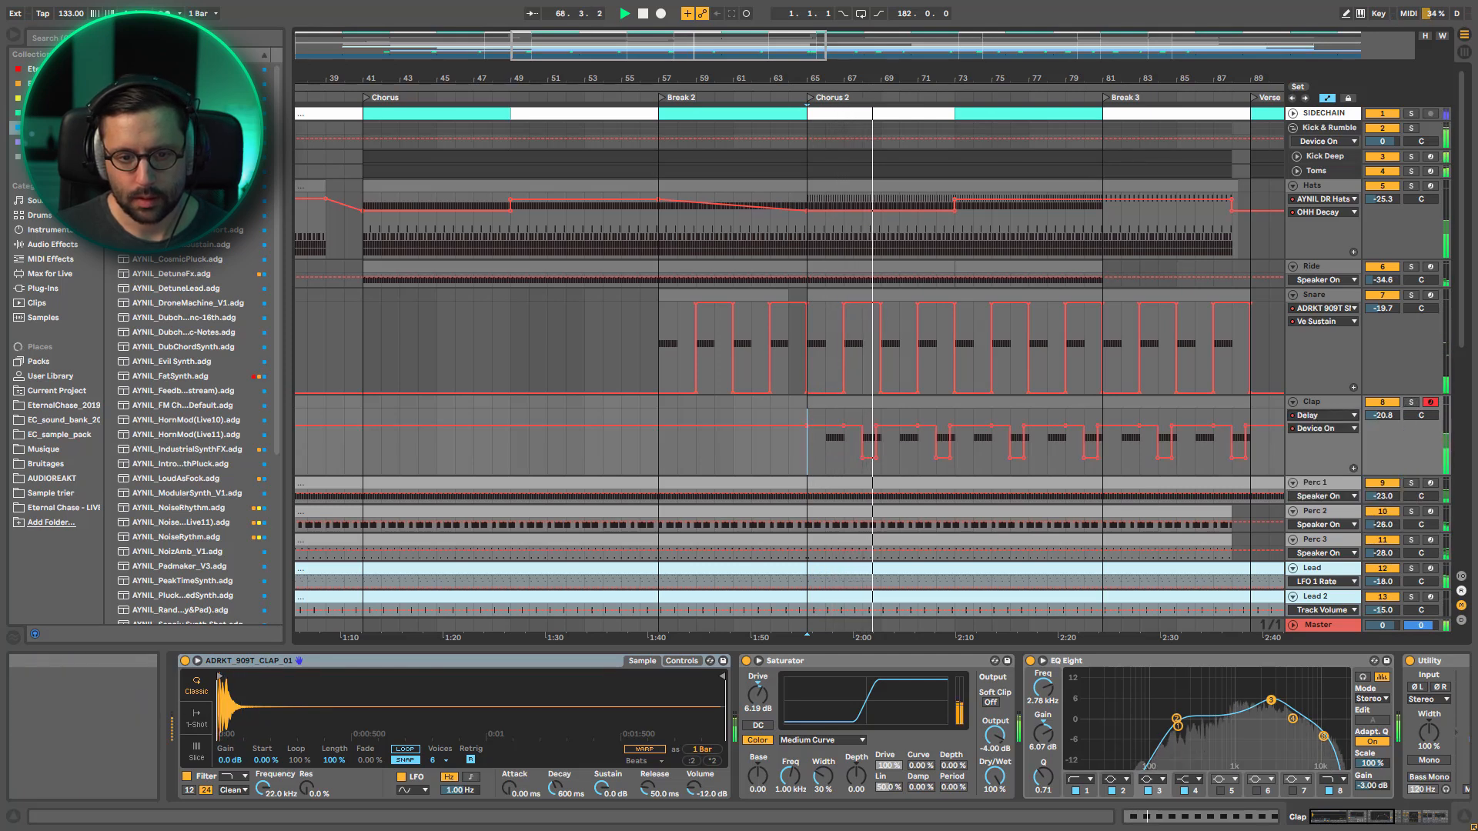
key("space")
Solo Snare and Clap together and compare their alternating patterns at the start of Chorus 2, marking positions 65.4 and 67.2 on Snare
left_click(1411, 295)
left_click(1411, 402, "ctrl")
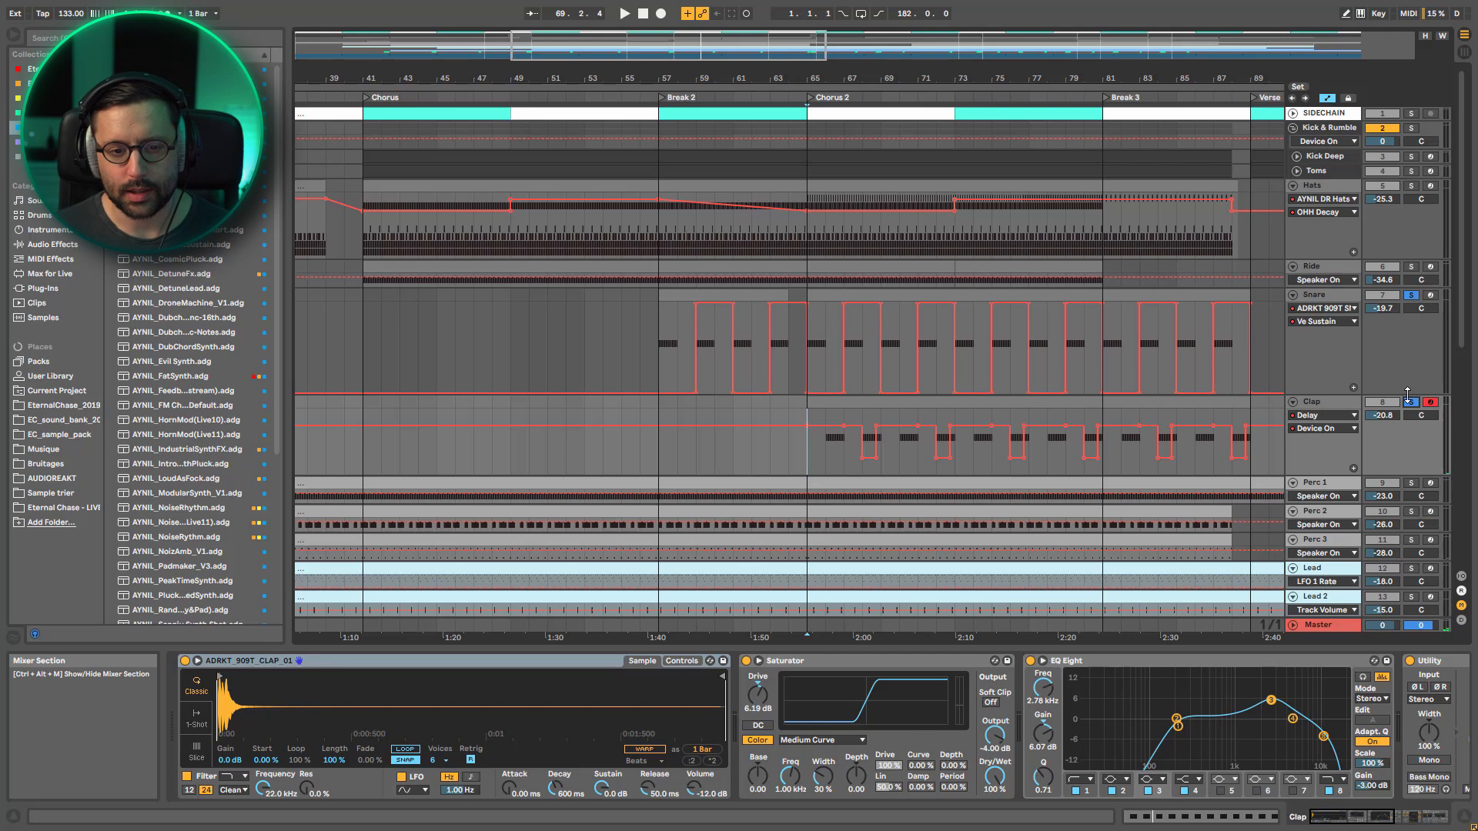
scroll(636, 368, "up", 5)
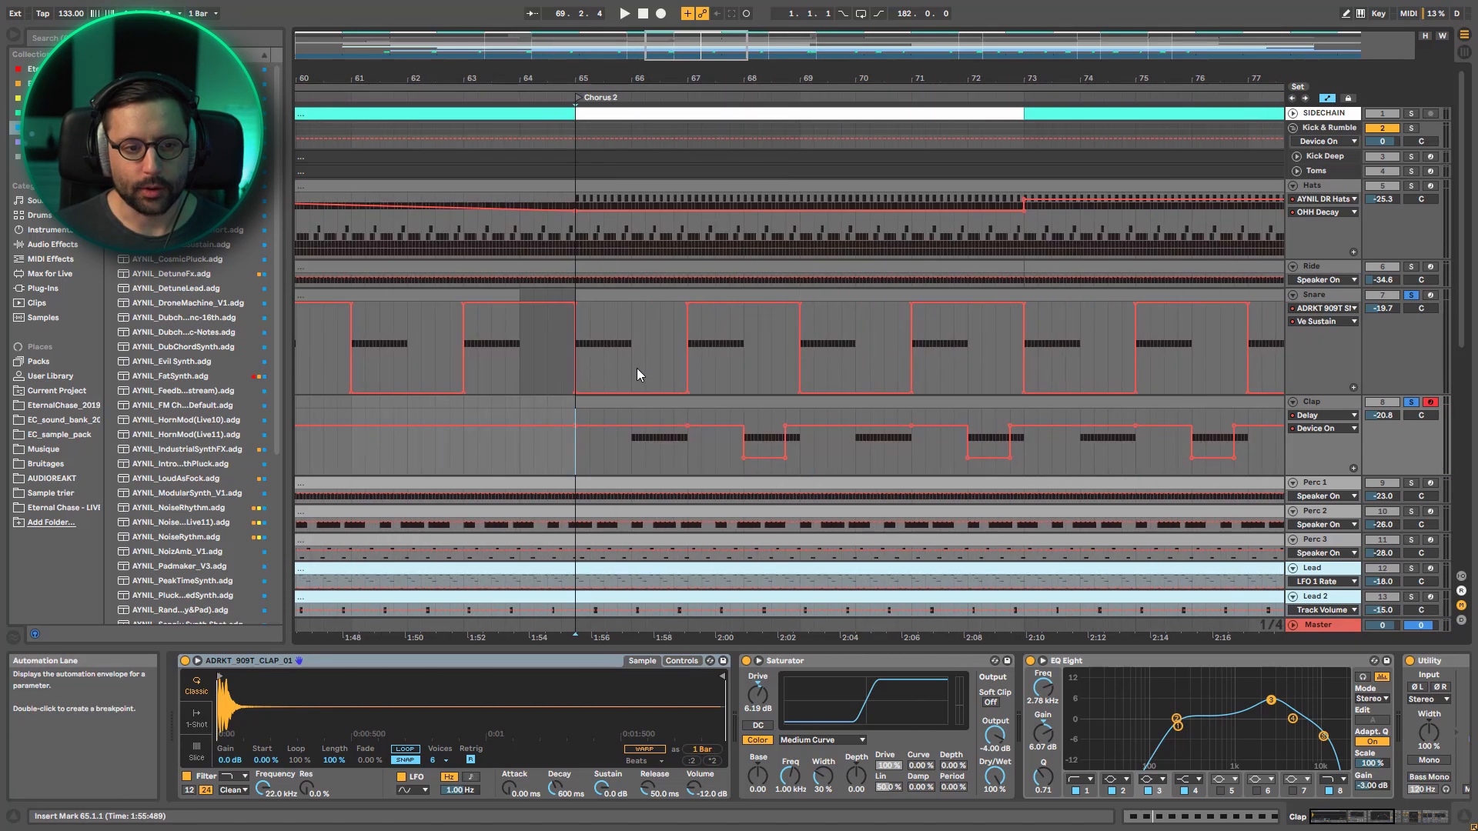
left_click(617, 359)
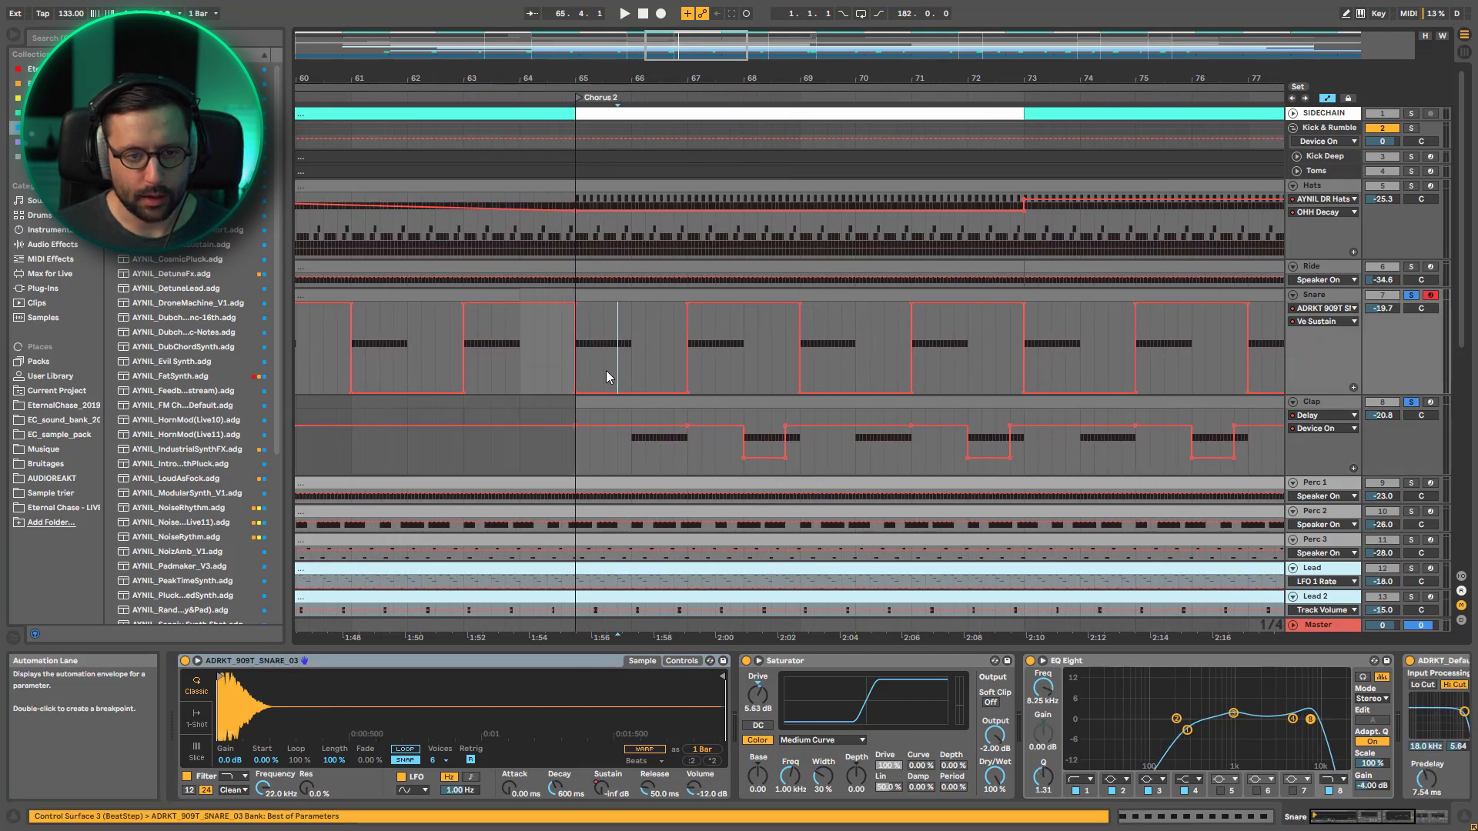
left_click(700, 338)
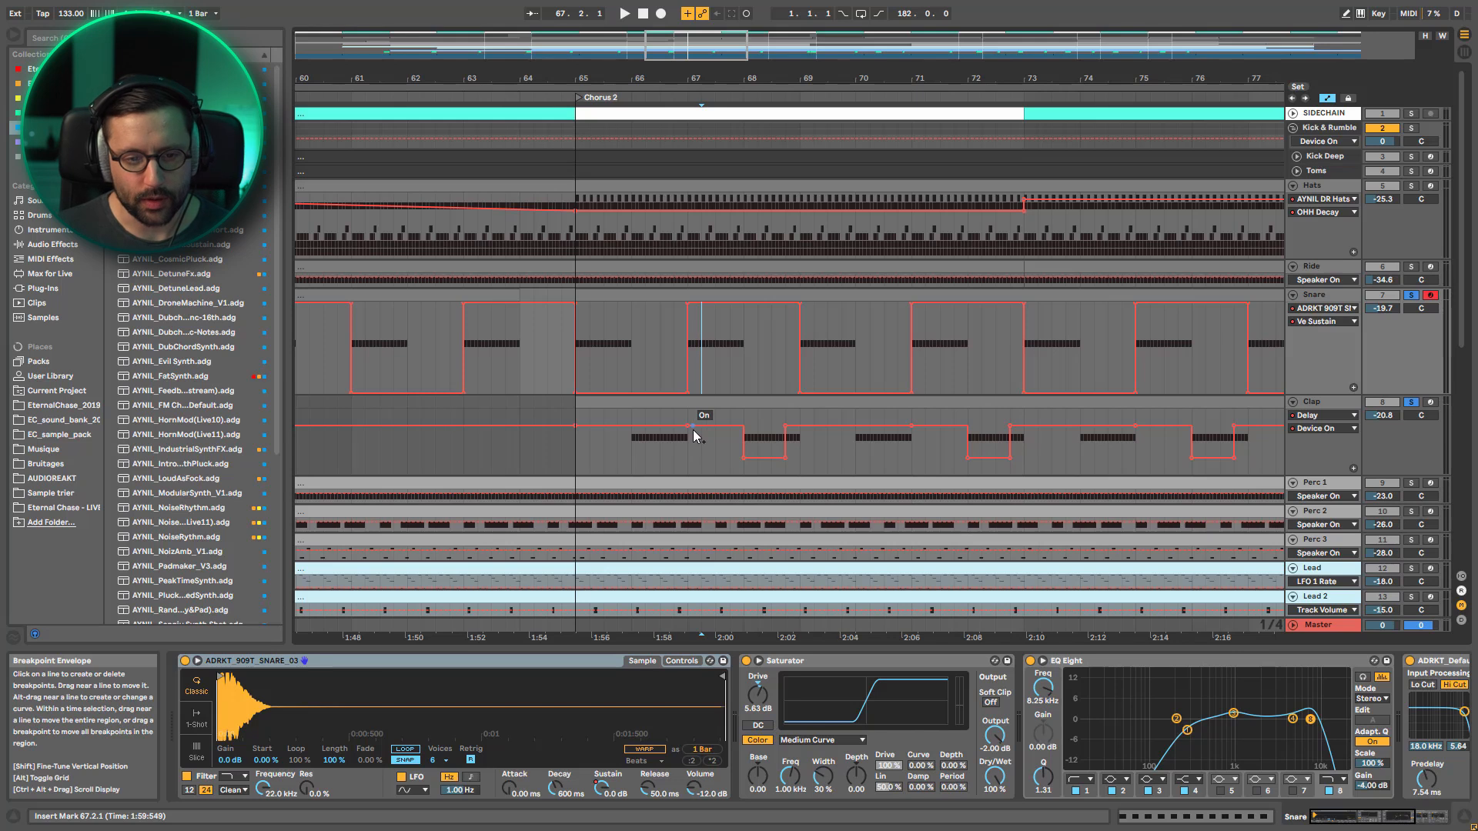
Open the Chorus 2 Clap clip's notes and check the Delay on/off automation by listening from positions 68.1 and 68.4
double_click(690, 403)
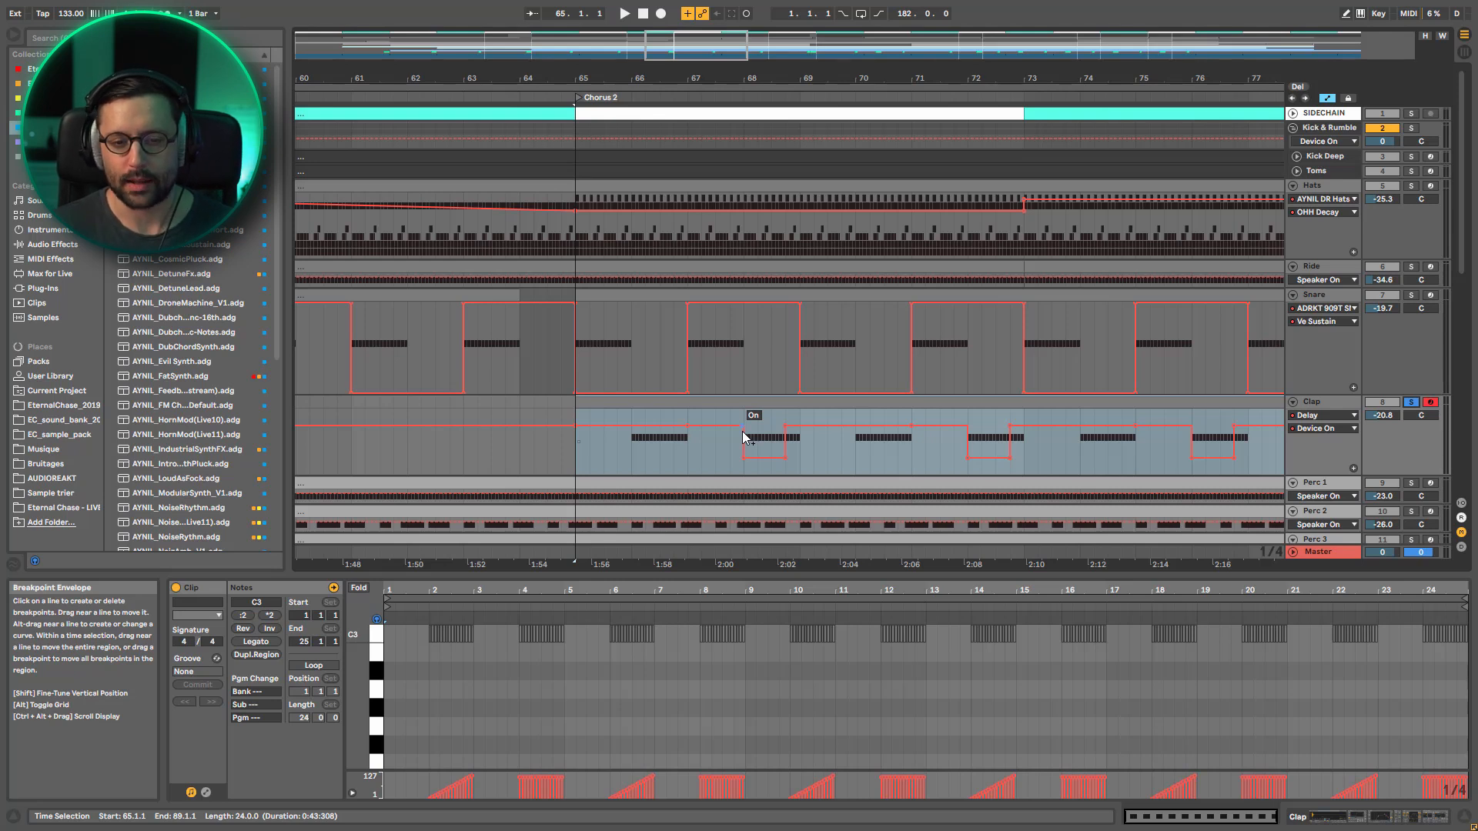
left_click(742, 472)
key("space")
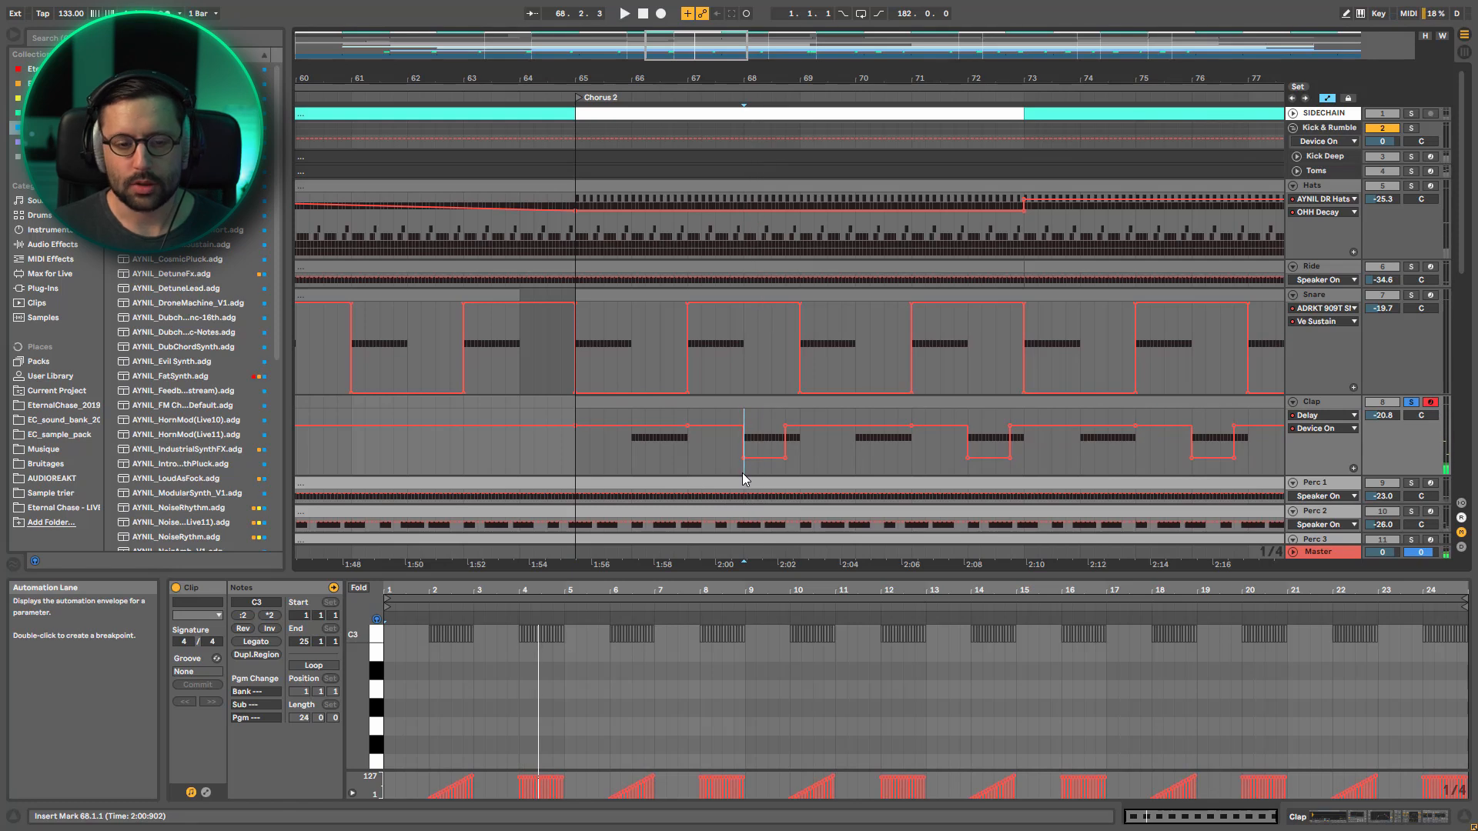
left_click(786, 469)
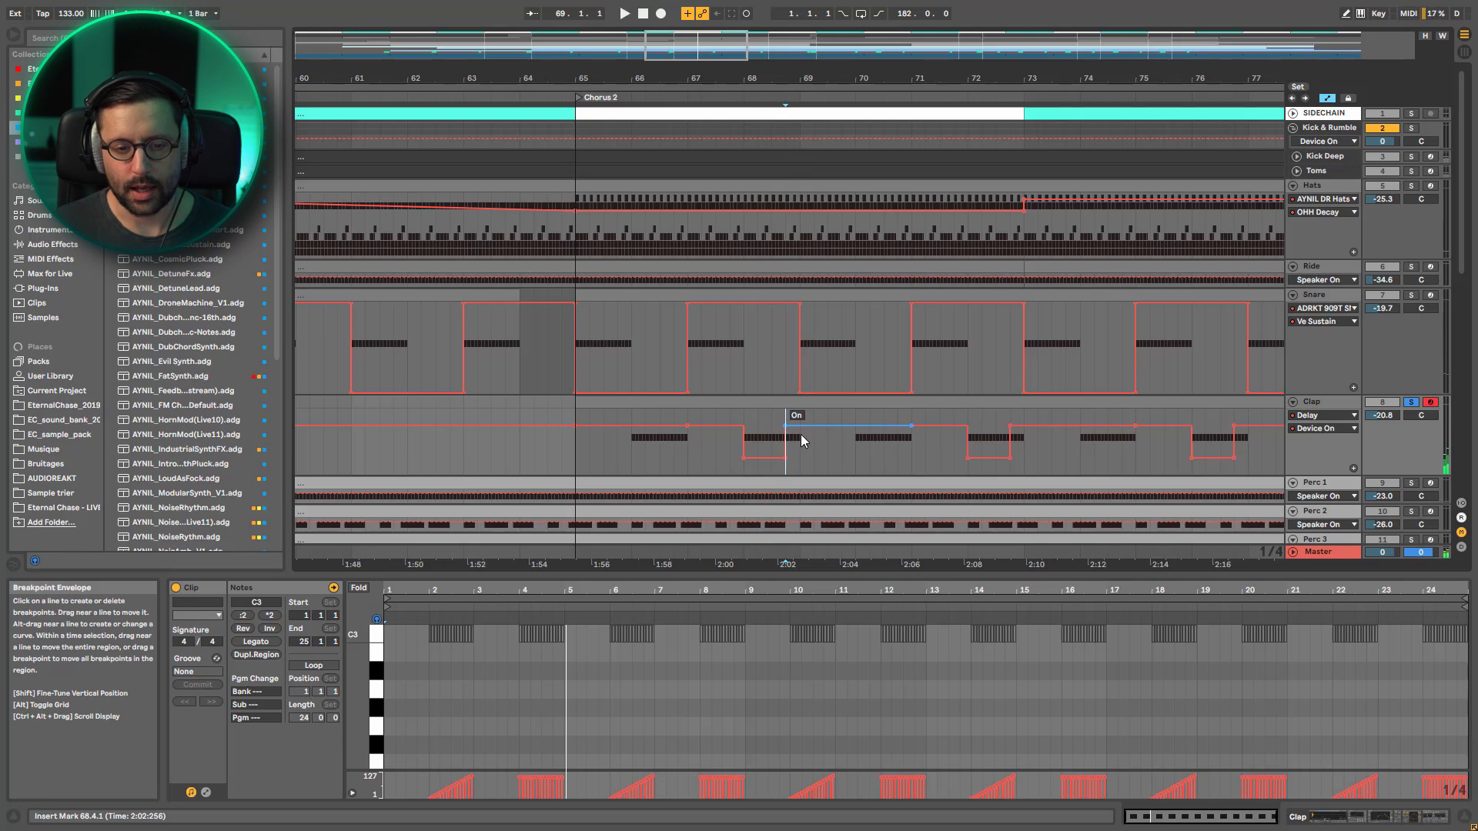
left_click(841, 427)
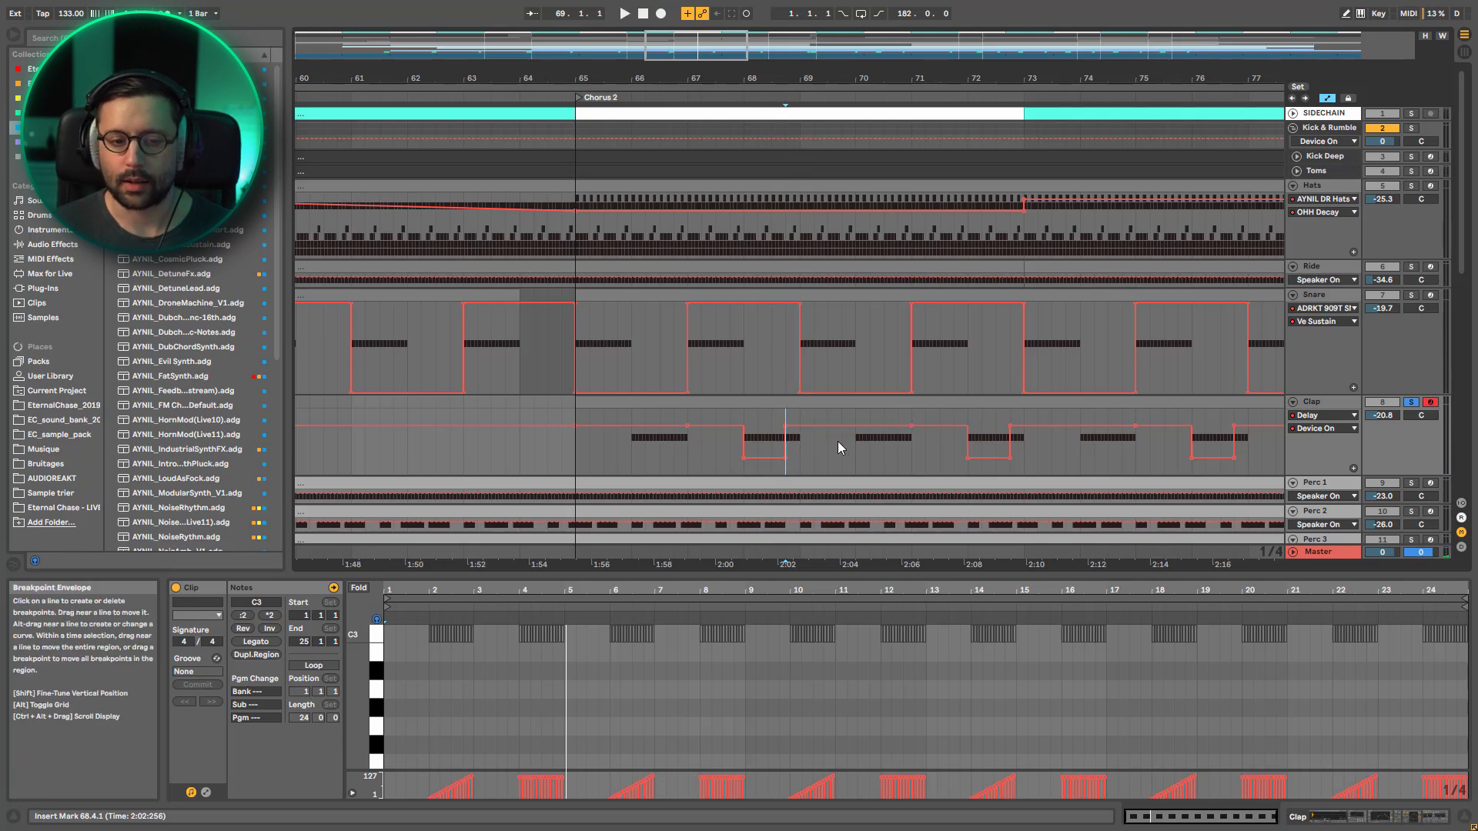
Unsolo Clap and listen to its delay changes in the full mix from position 67.3, and again from bar 70
left_click(1411, 403)
left_click(722, 453)
key("space")
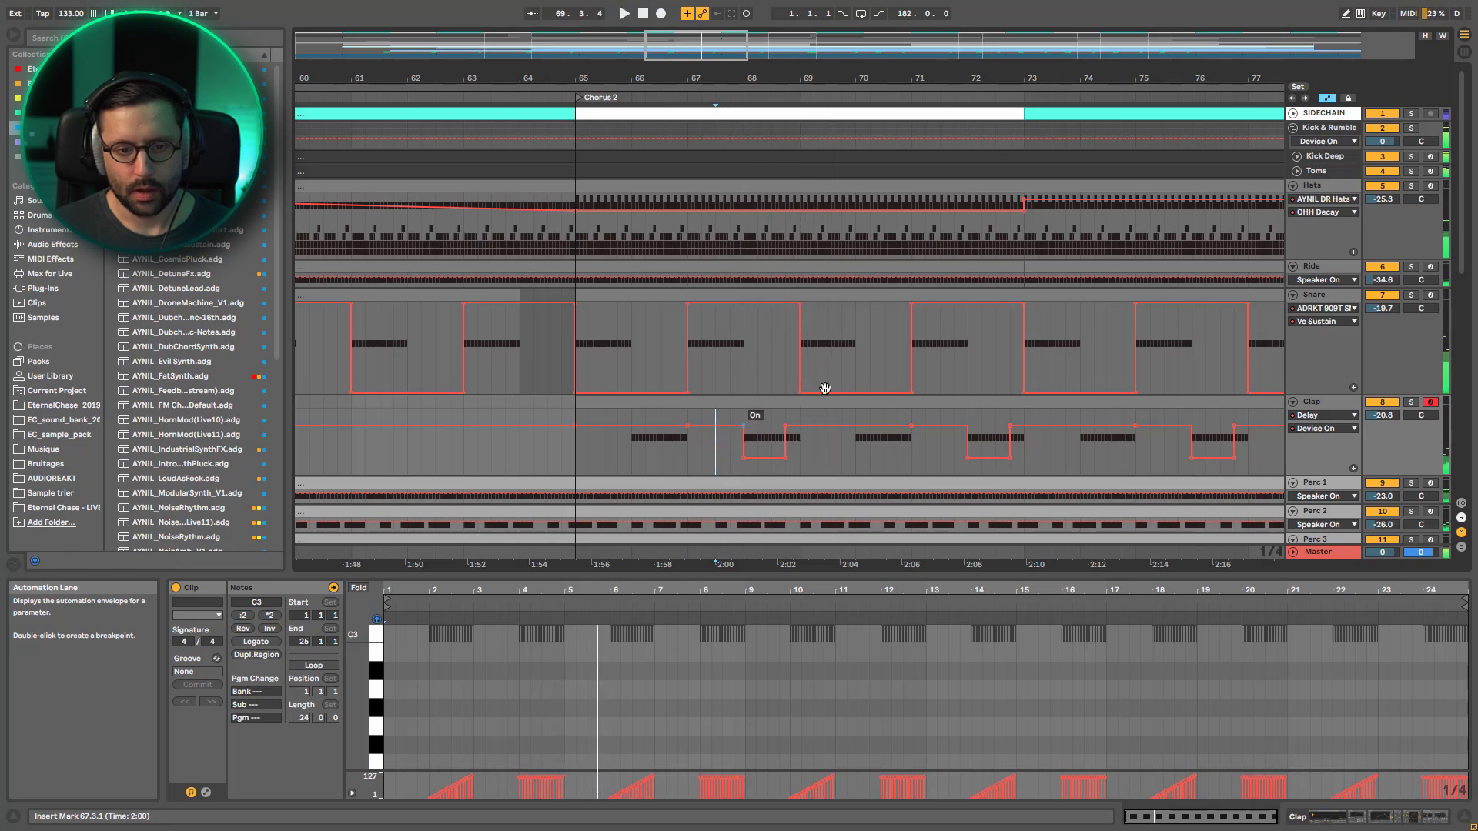
left_click(862, 454)
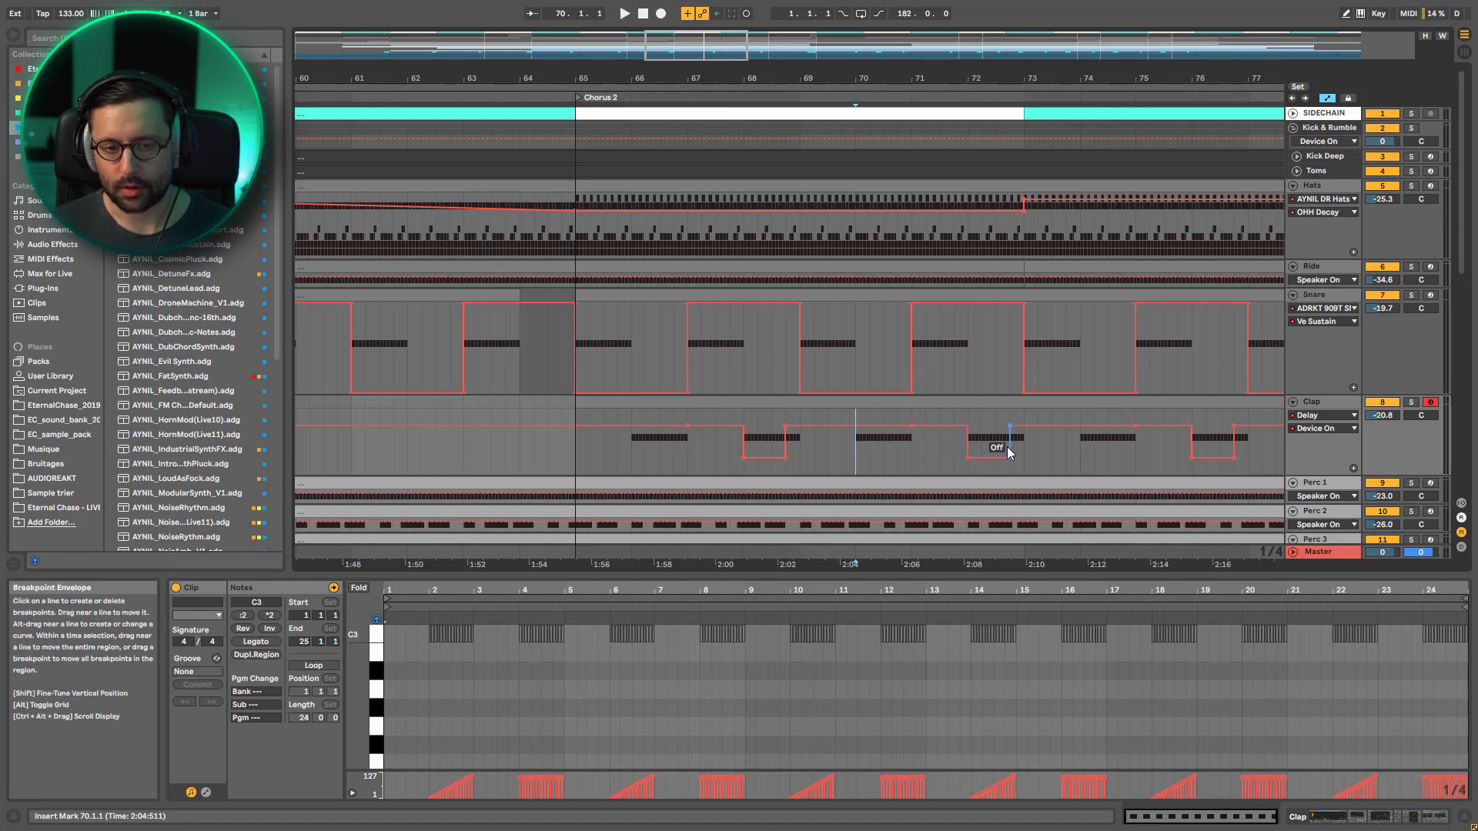
key("space")
Play the full mix from position 69.2, widen the timeline to include Break 3 and the Verse, and stop playback
left_click(810, 462)
key("space")
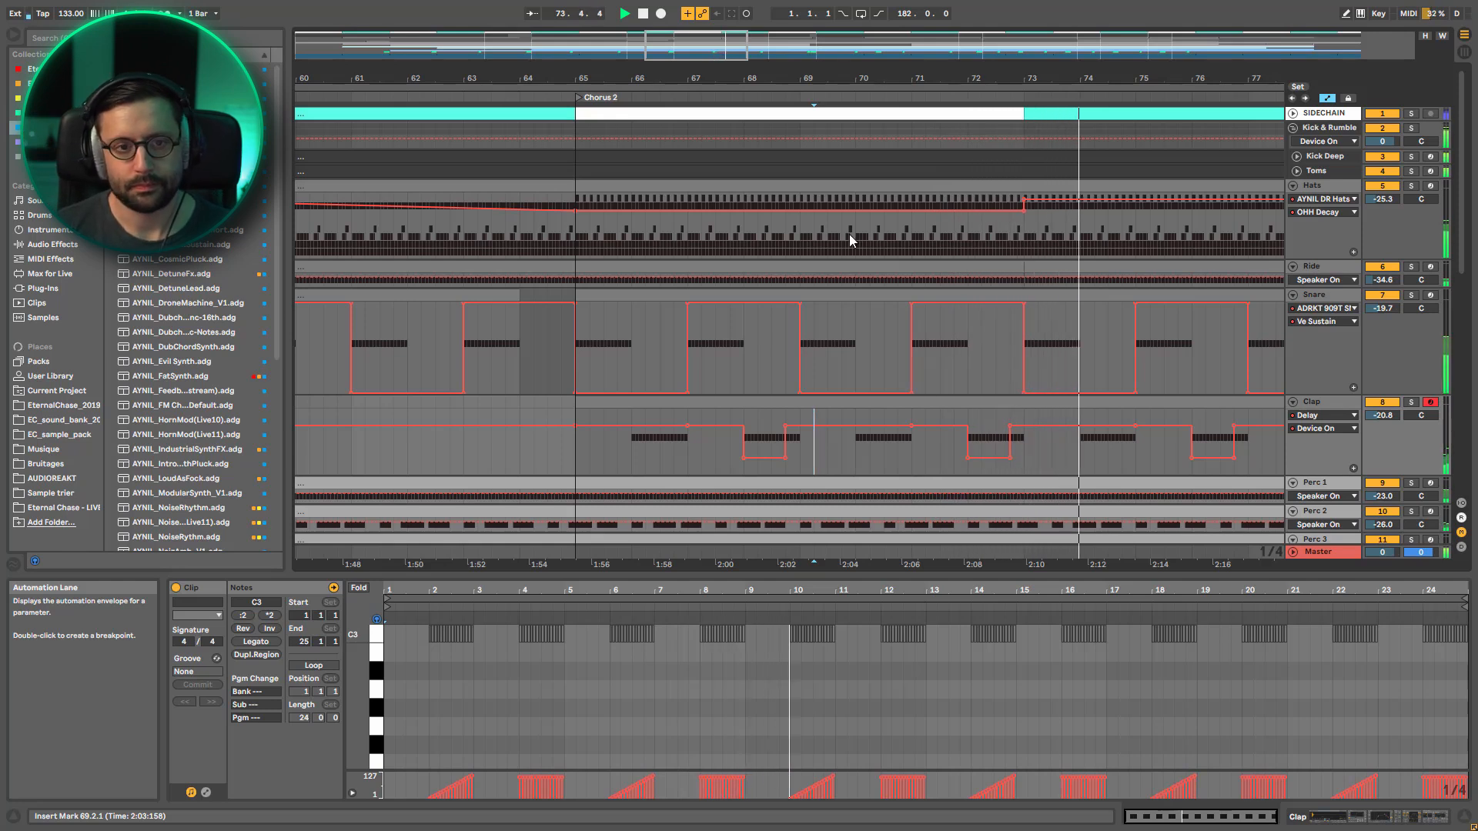
left_click_drag(810, 79, 814, 14)
key("space")
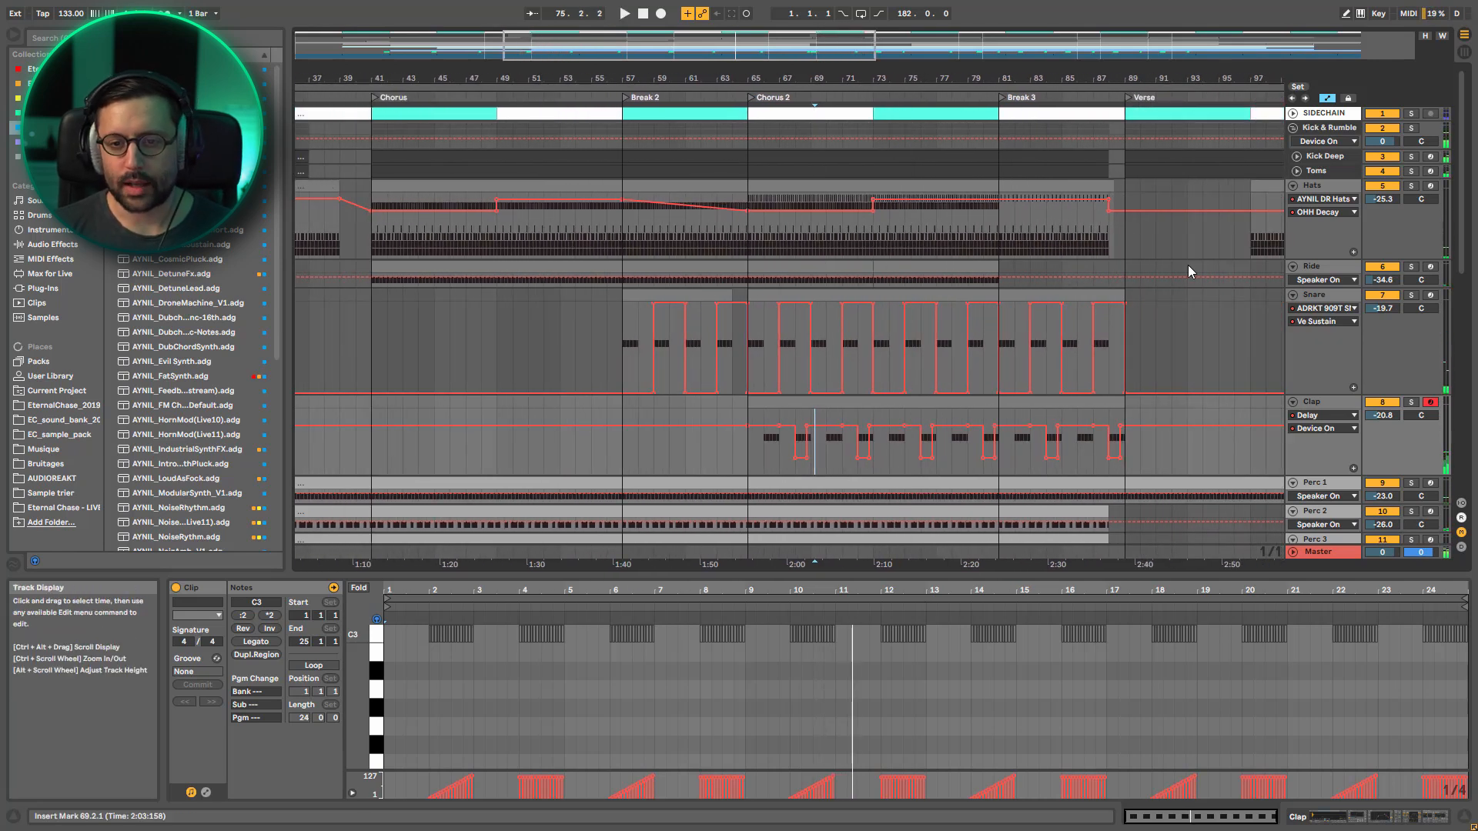
Fold the Snare and Clap tracks and listen to the full mix from bar 77
left_click(1293, 296)
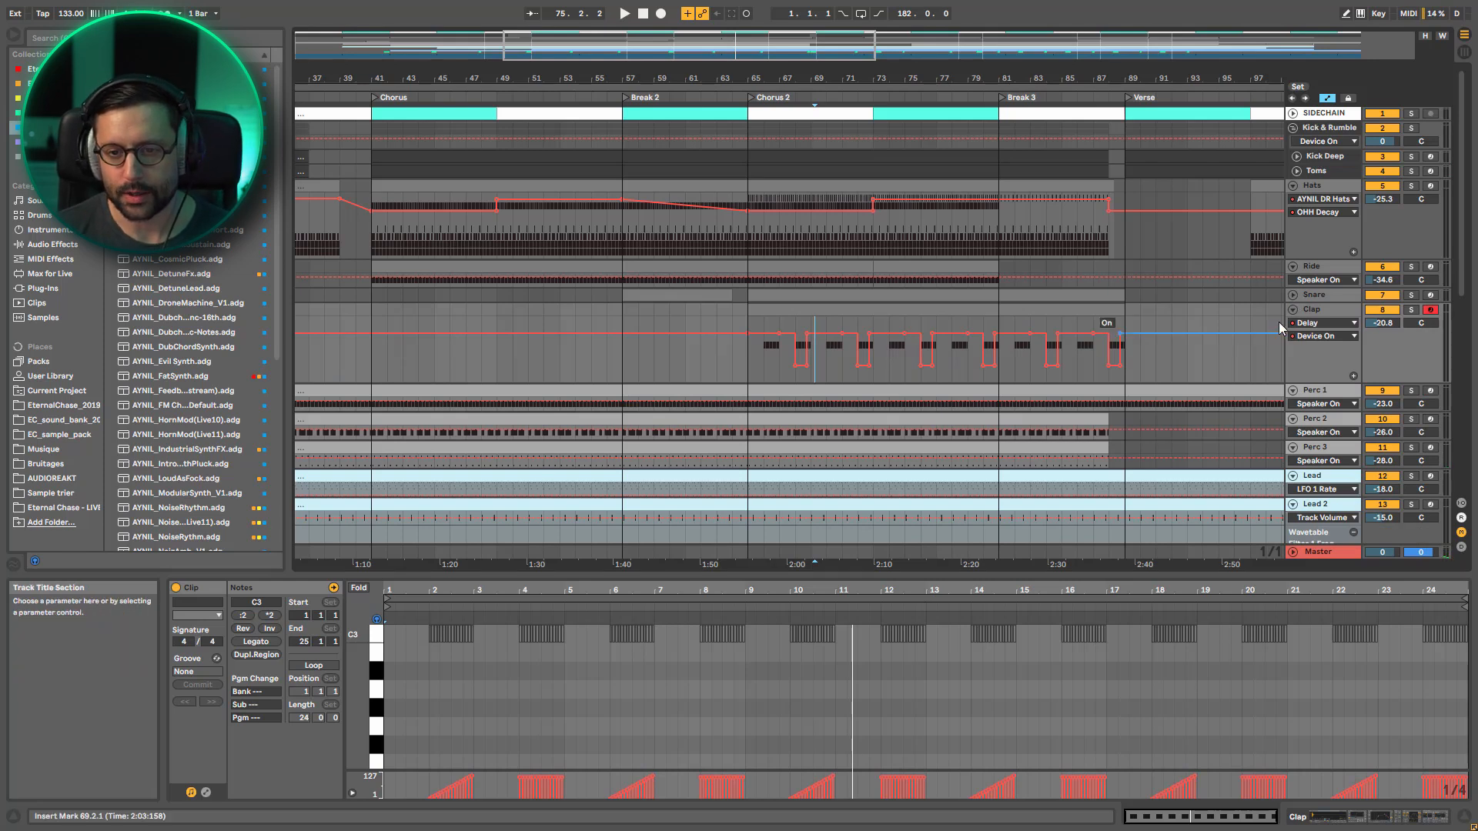
left_click(1294, 310)
left_click(931, 285)
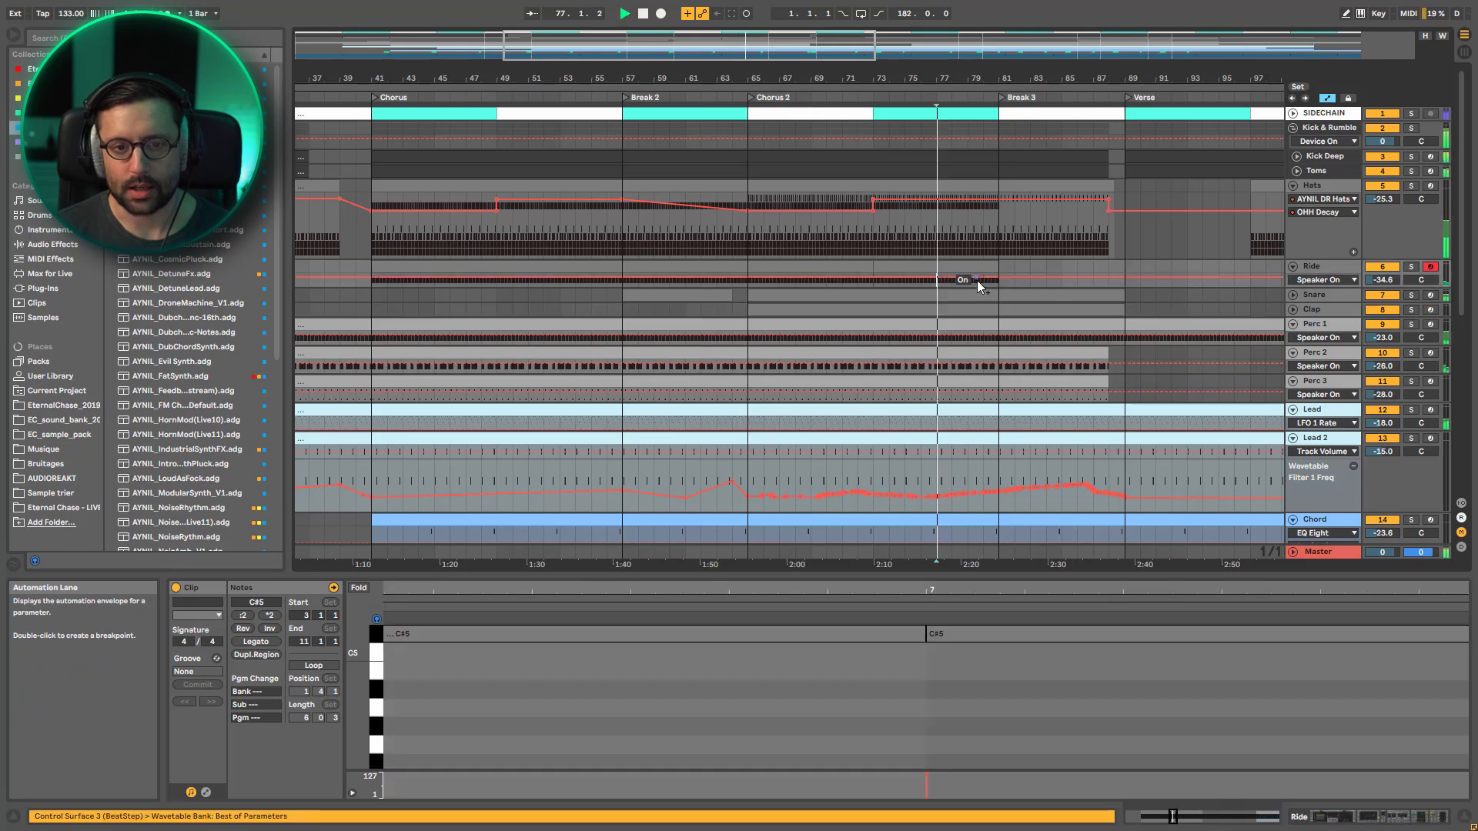
key("space")
key("space")
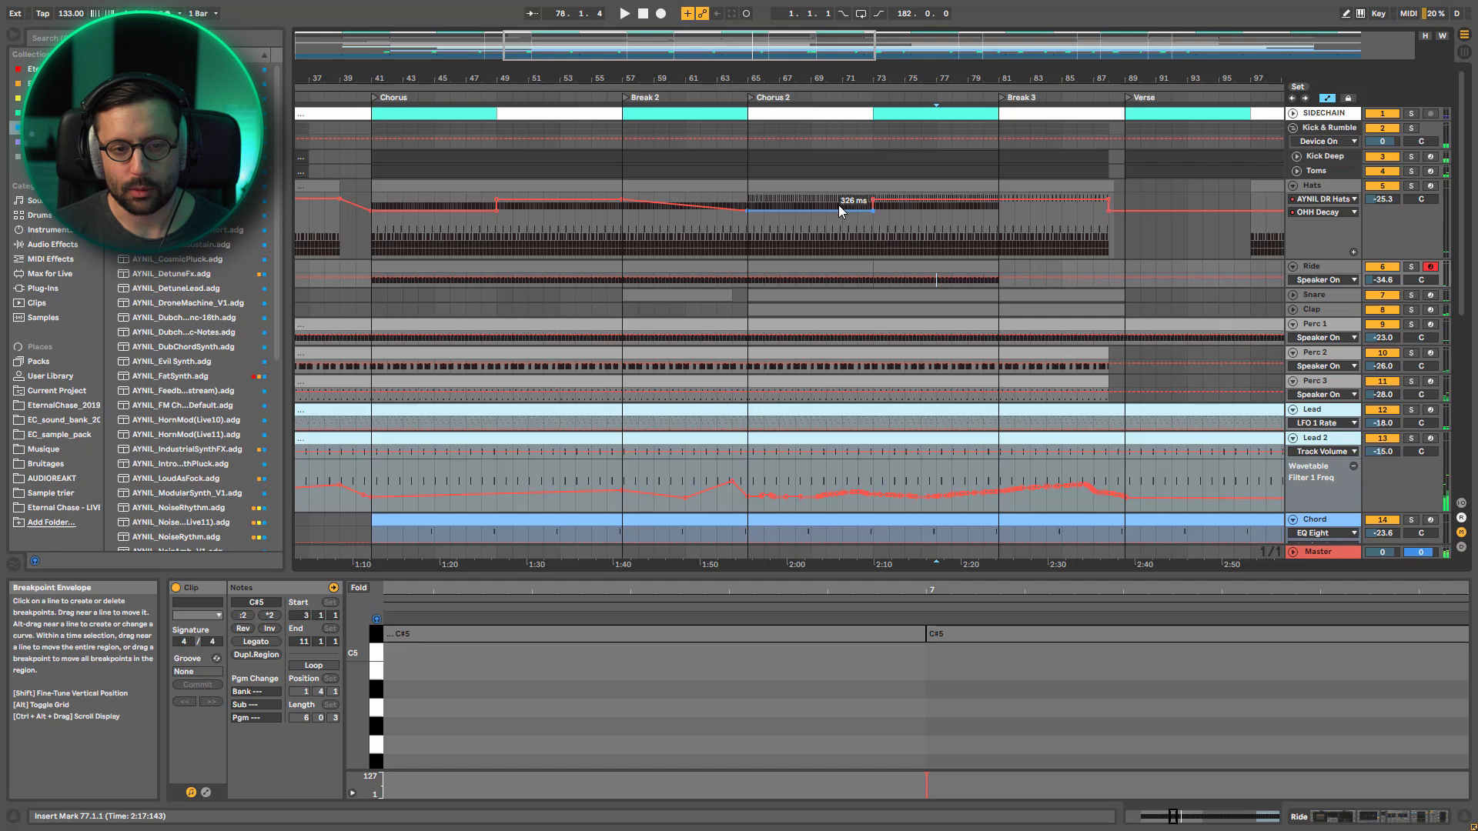
Solo Hats and compare its Chorus 2 pattern before and after bar 73
left_click(797, 248)
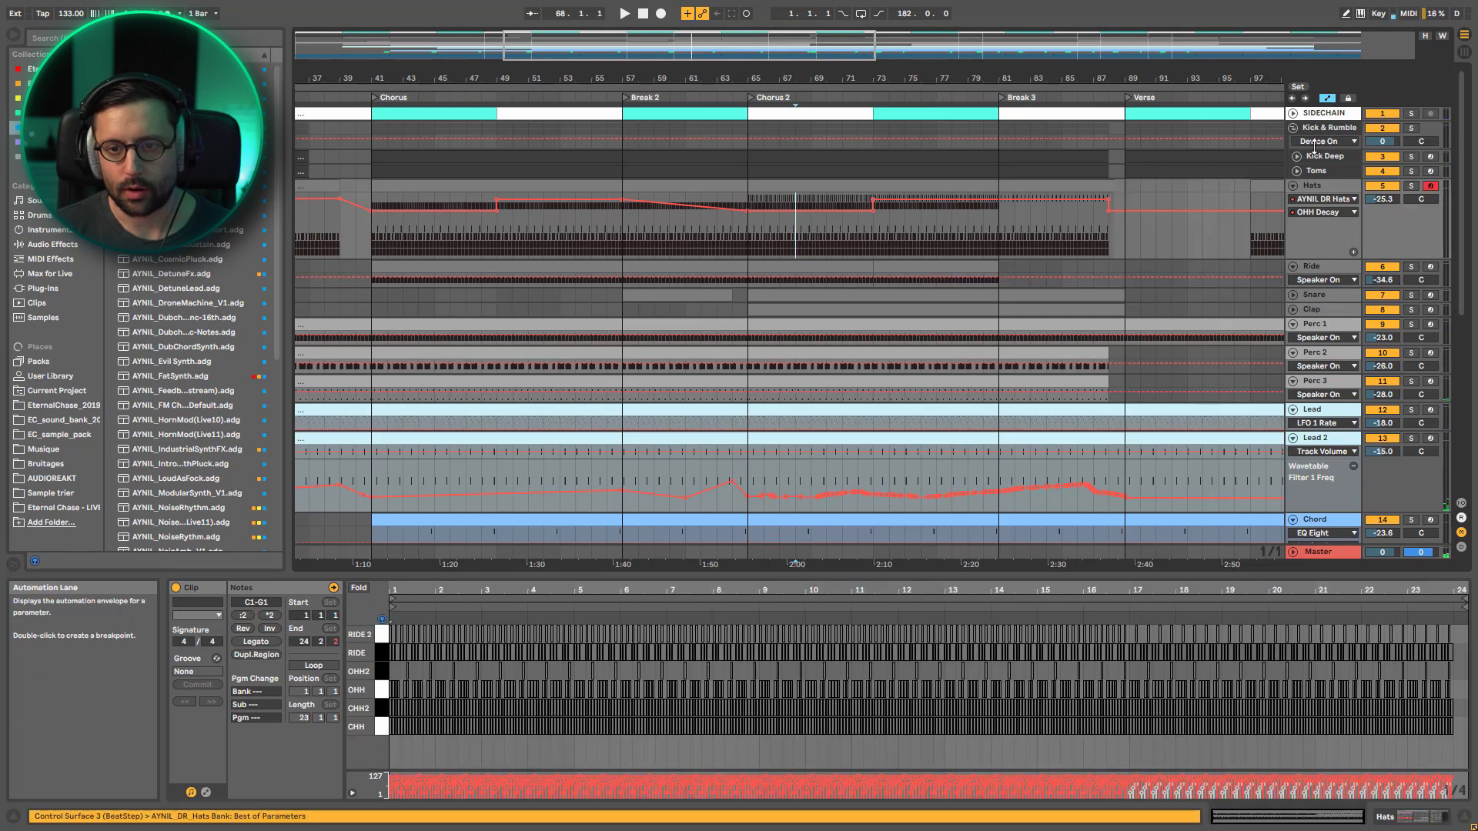
key("space")
left_click(867, 246)
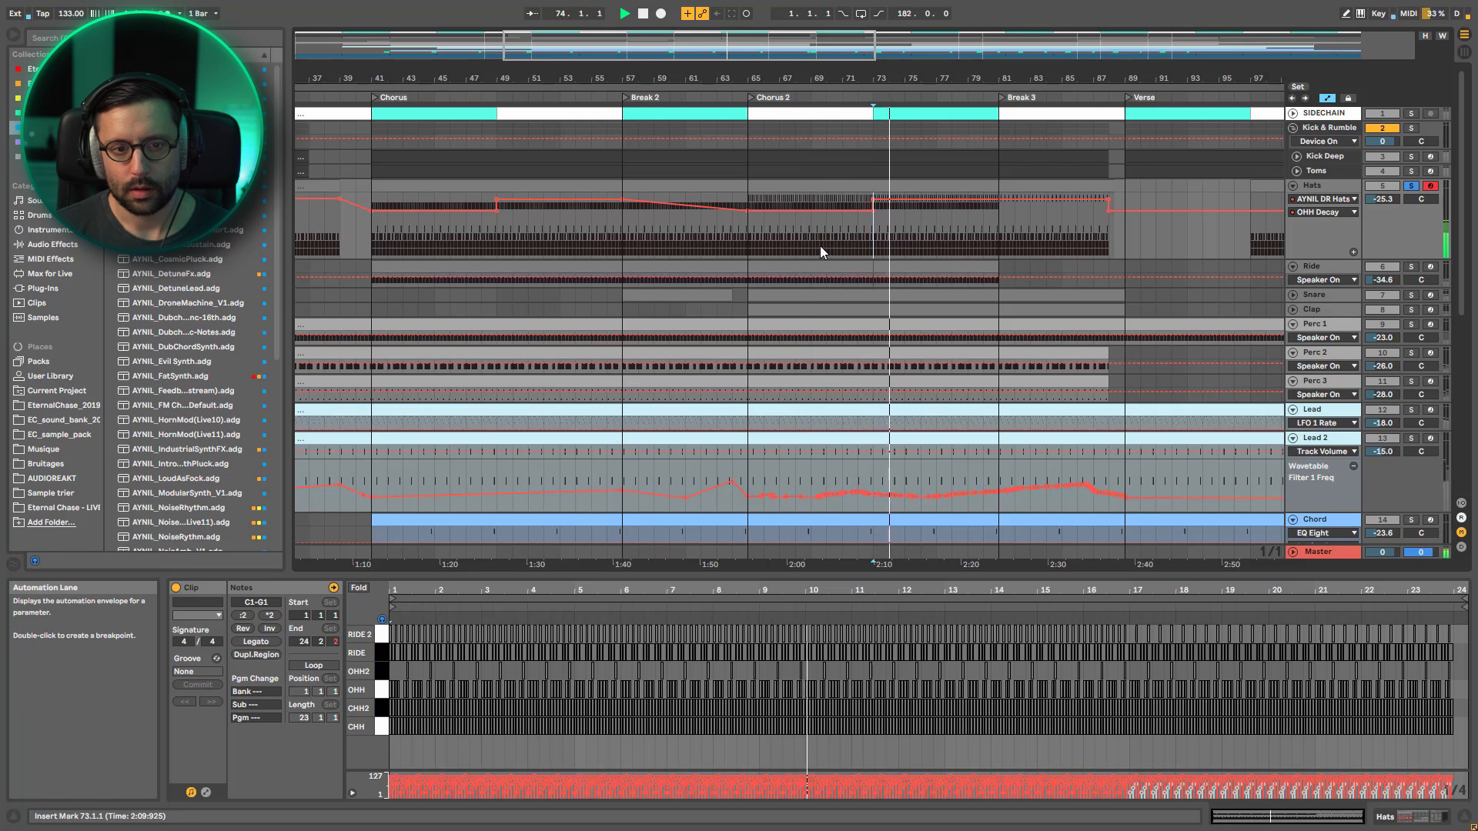
left_click(824, 248)
left_click(876, 245)
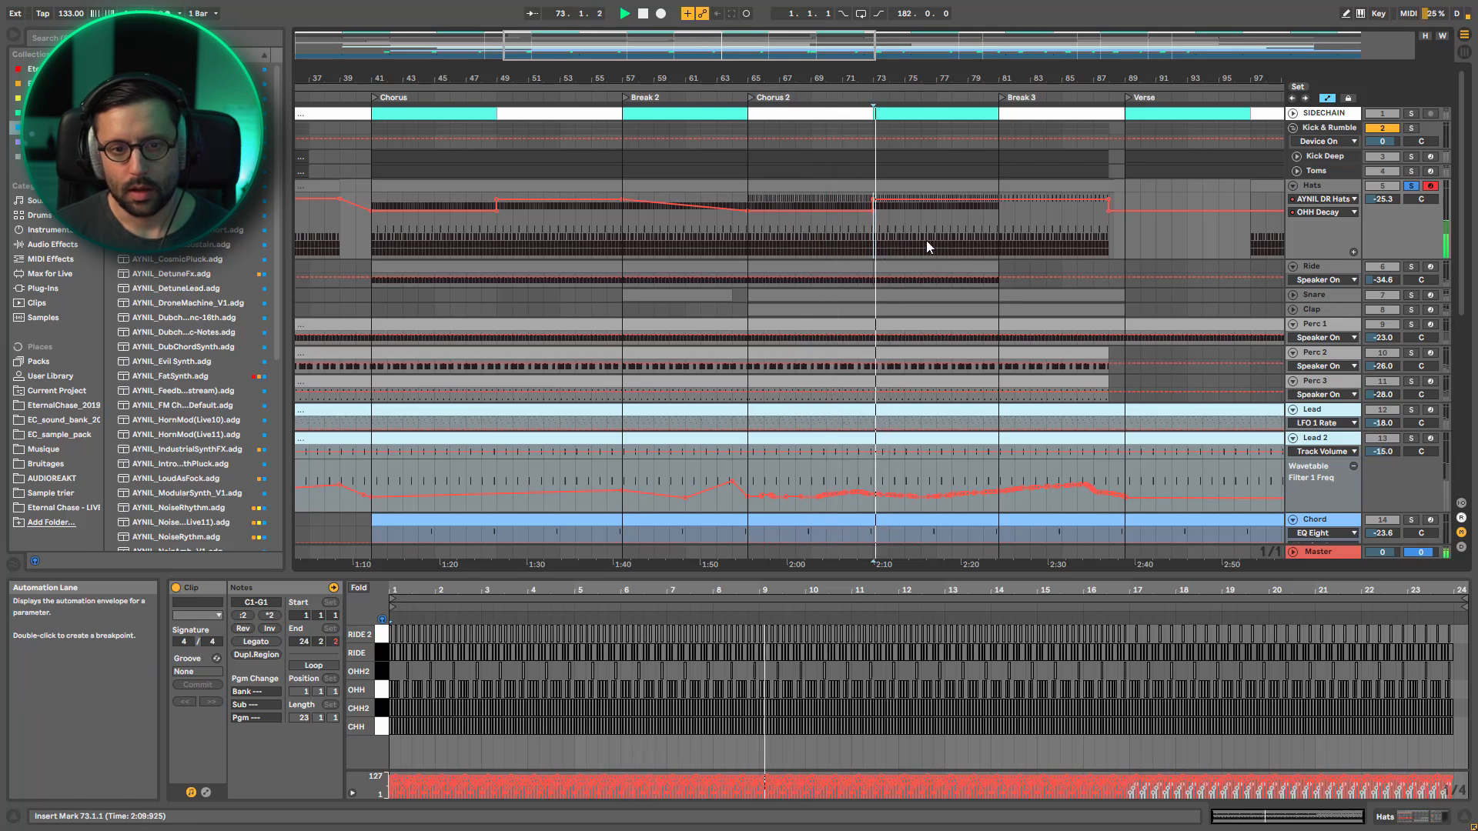
key("space")
Open the Hats drum rack and display its RIDE2 DETUNE automation, enlarged over Chorus 2
left_click(1315, 189)
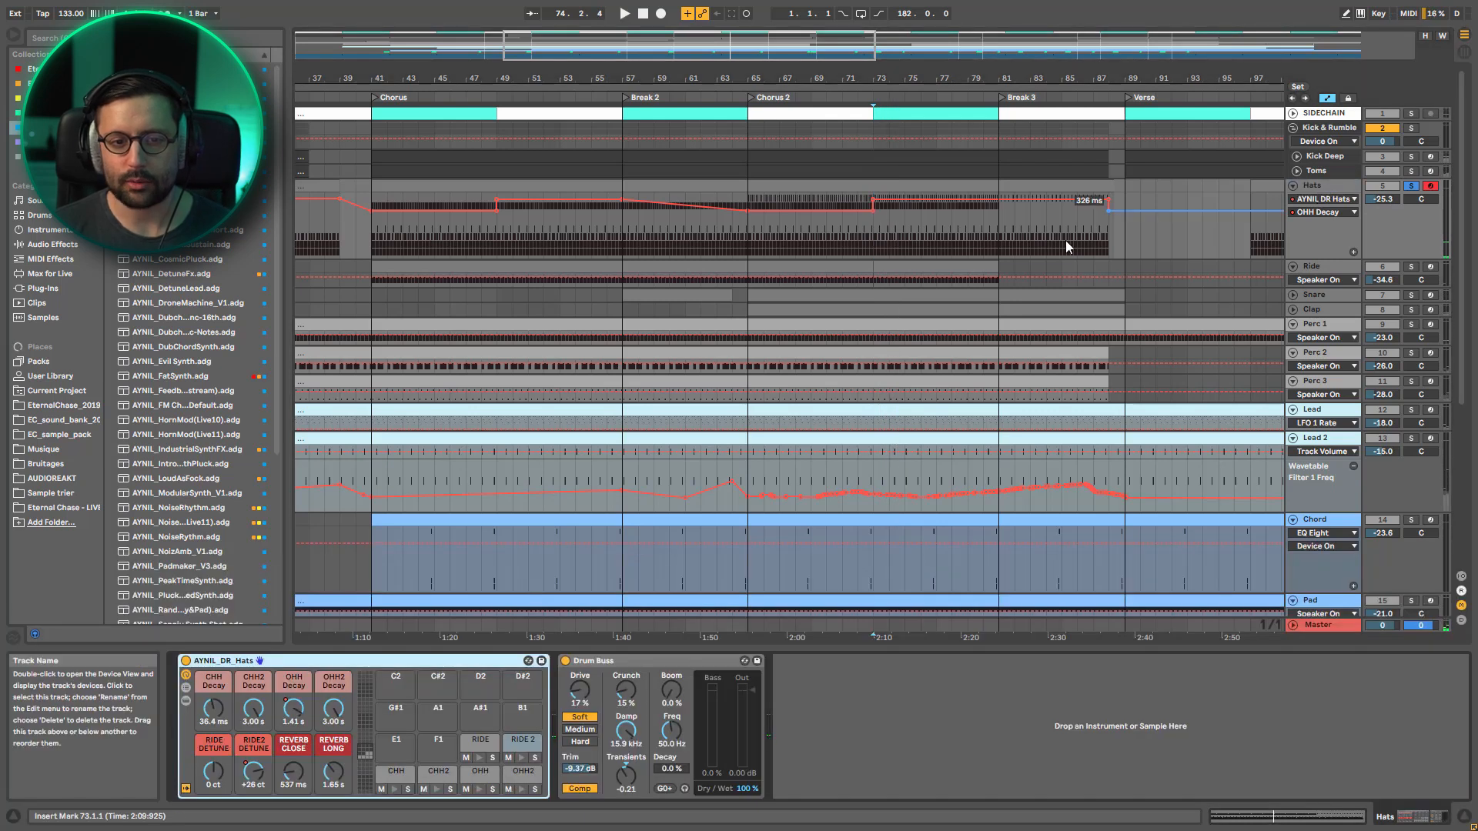
left_click(1336, 200)
left_click(1329, 190)
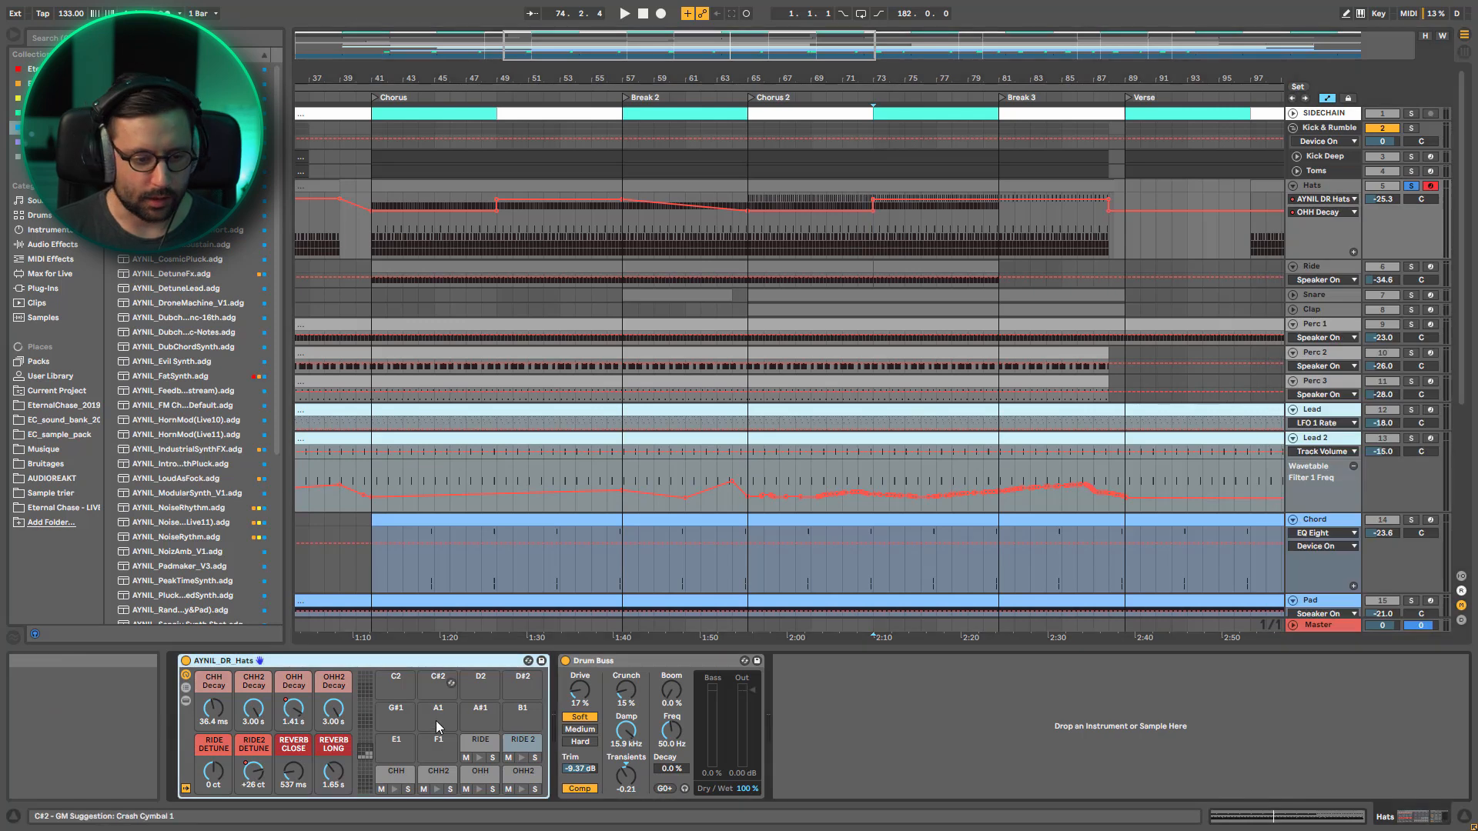
left_click(254, 773)
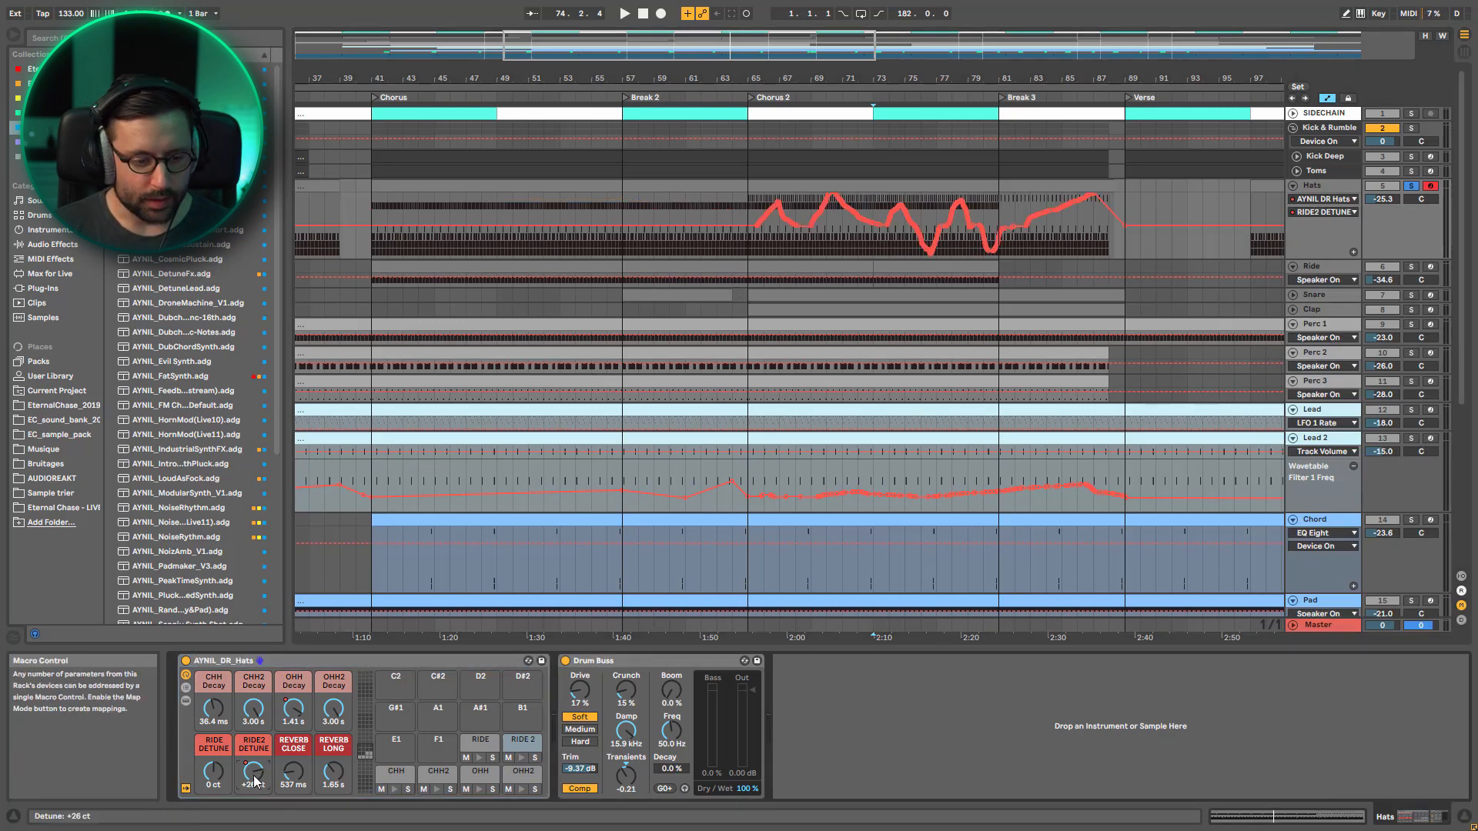
left_click_drag(862, 46, 862, 96)
left_click_drag(729, 54, 729, 59)
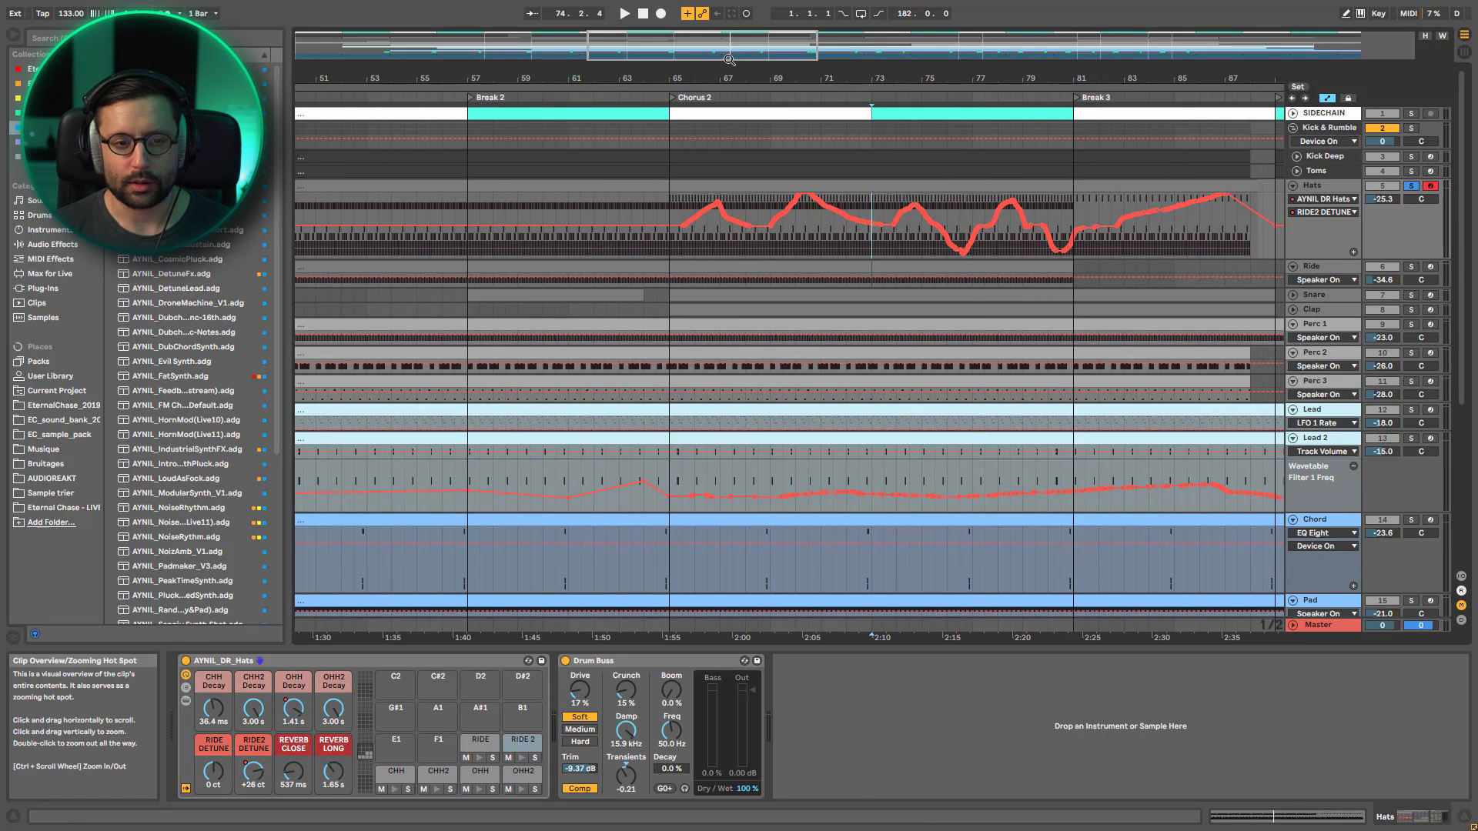
Listen to the soloed Hats' detune automation from bar 65 and bring back the full mix by unsoloing the track
left_click(672, 249)
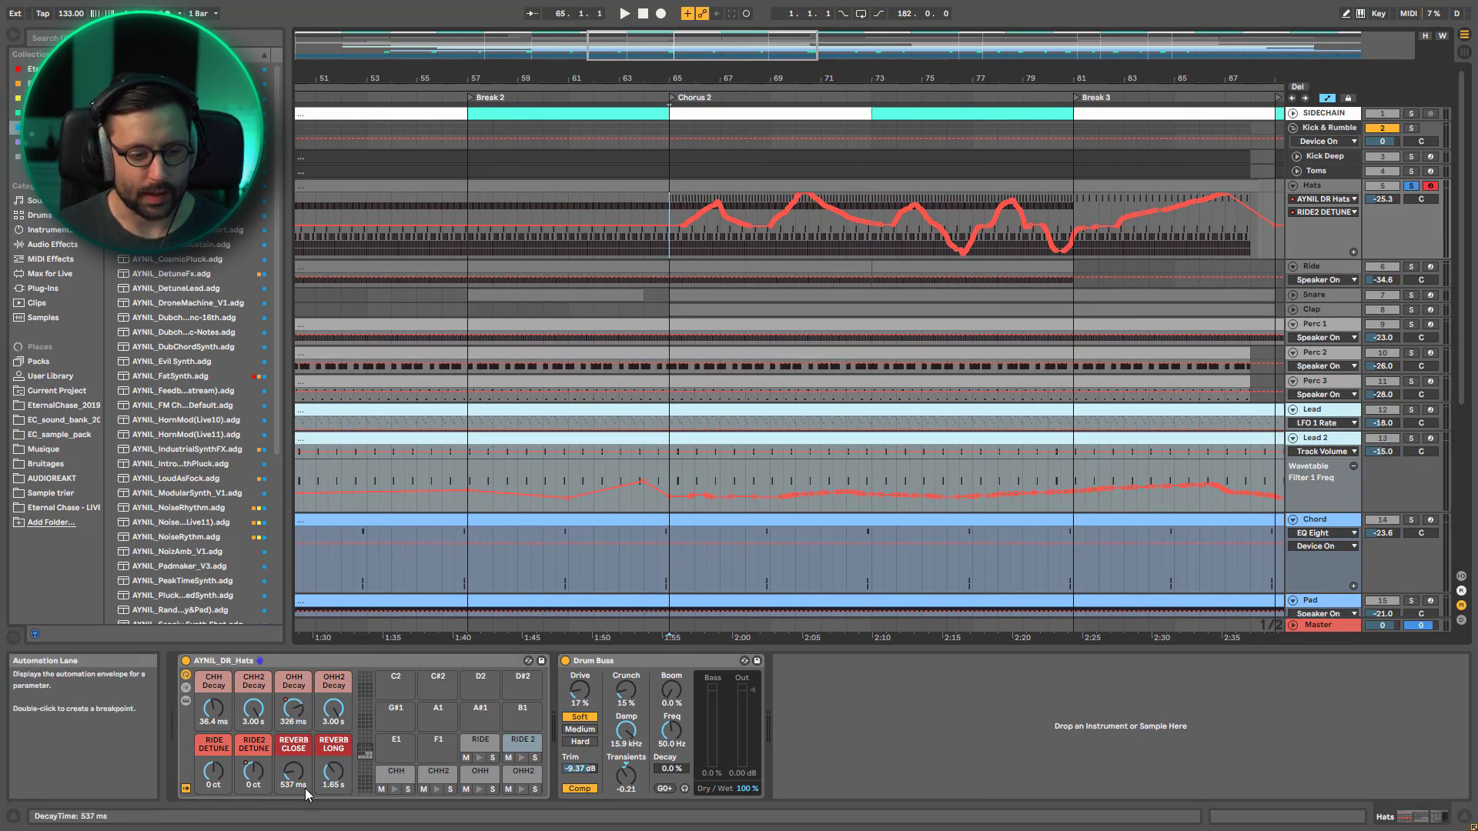
key("space")
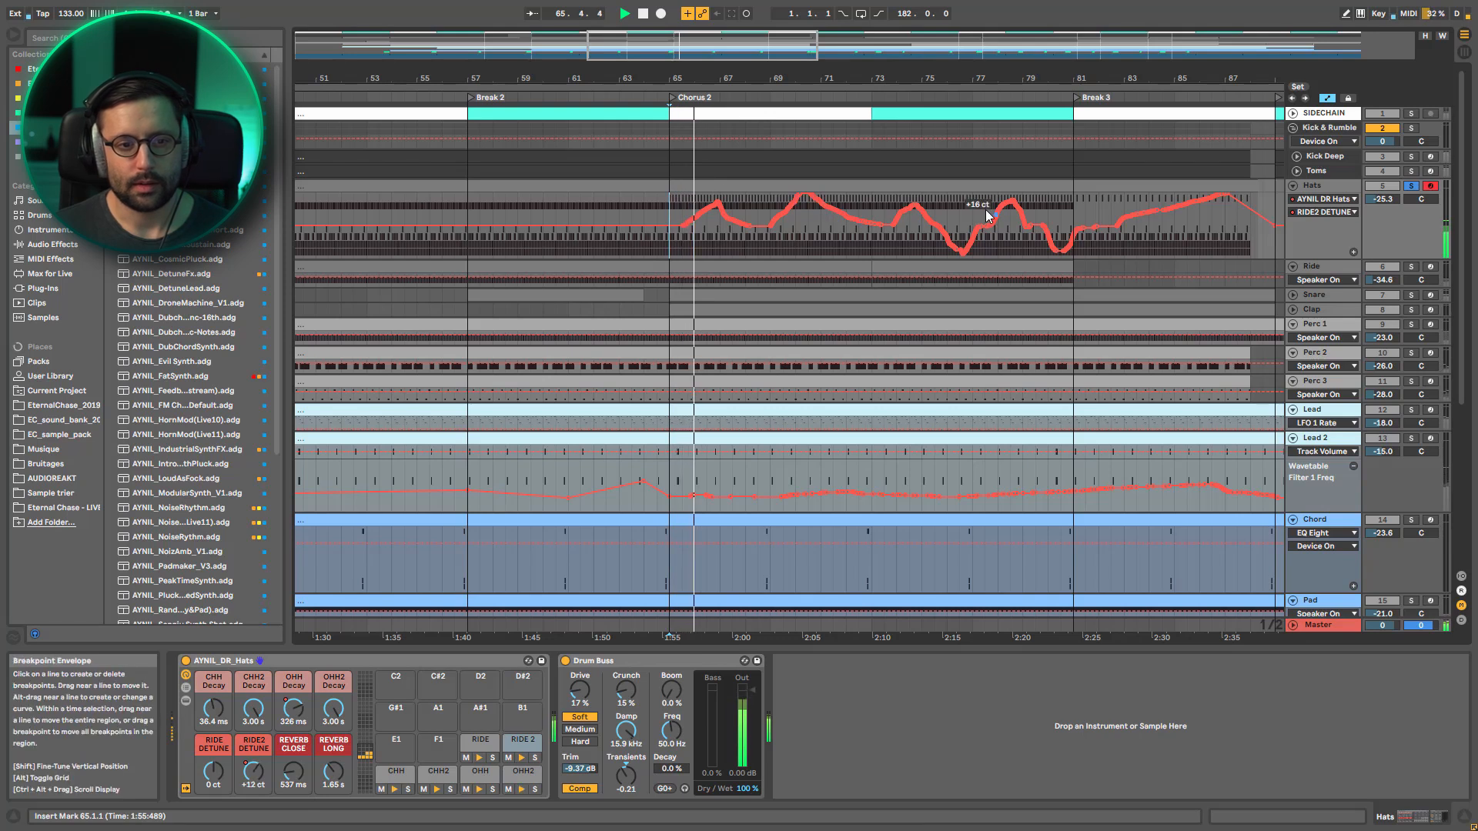
left_click(1415, 187)
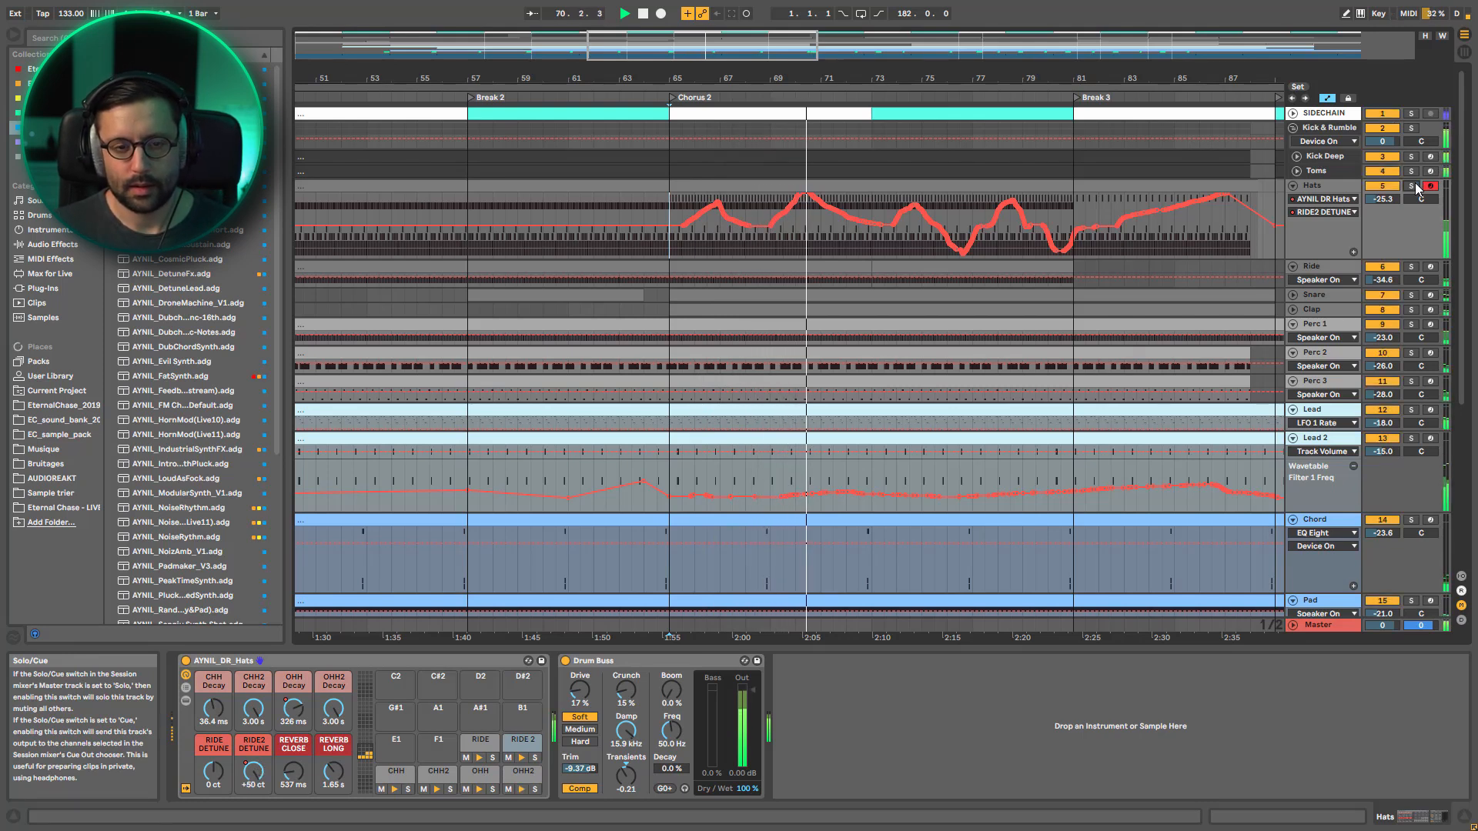
Fold Hats, show the whole arrangement without automation, and stop playback with Break 3's start marked on Ride at bar 81
left_click(1294, 186)
left_click_drag(593, 36, 588, 11)
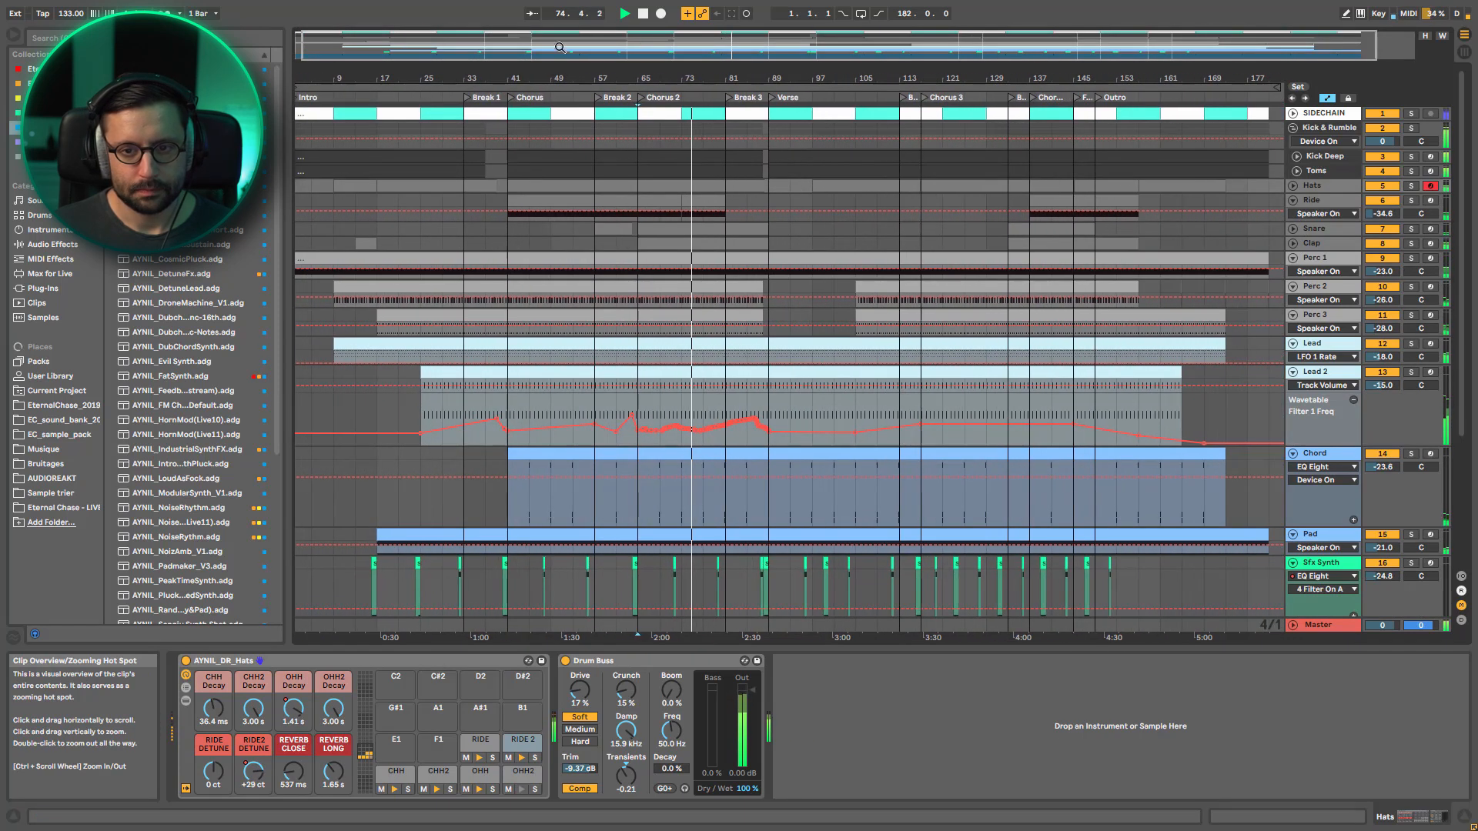
key("a")
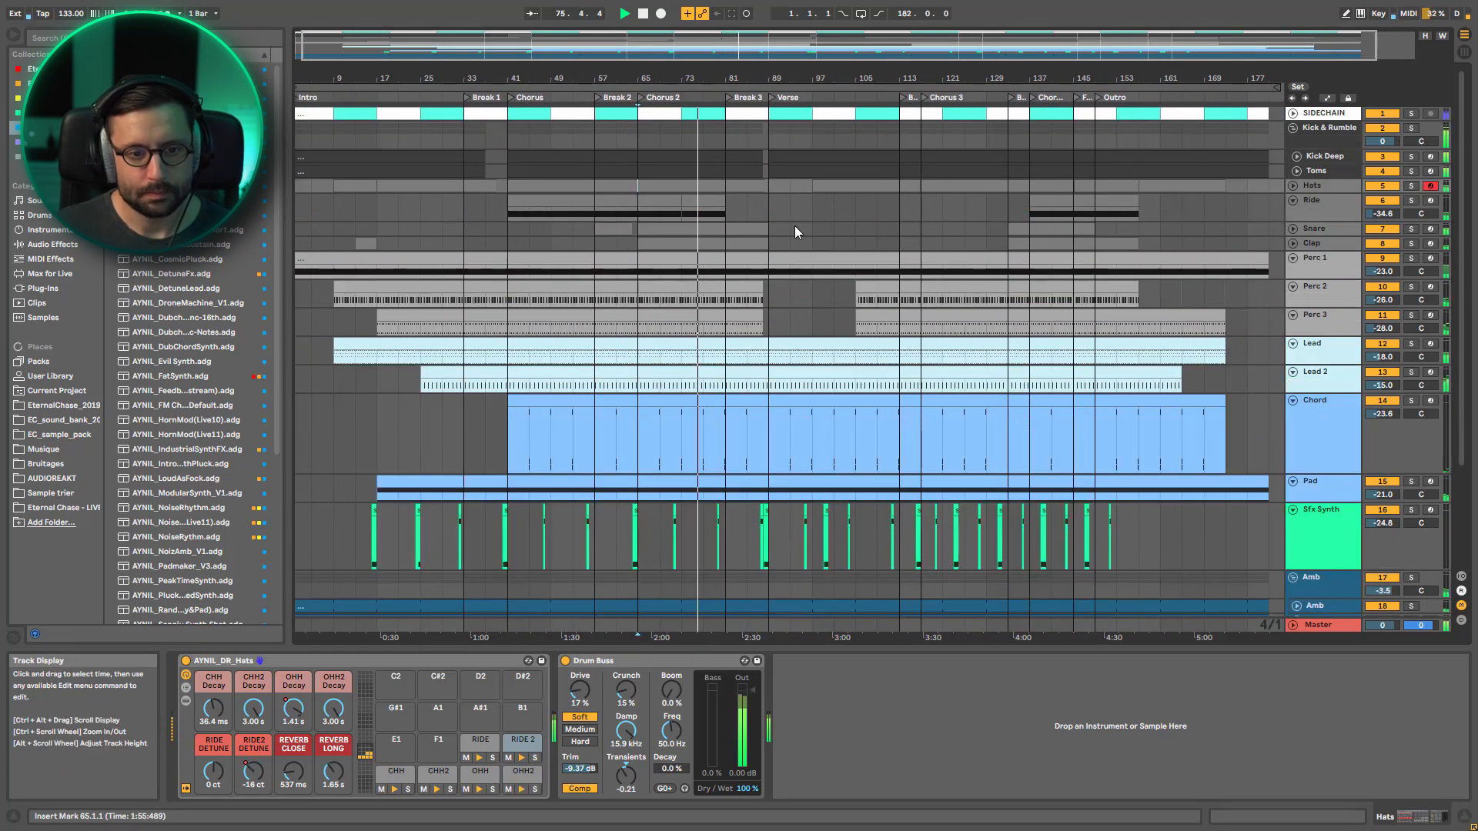
left_click(728, 211)
key("space")
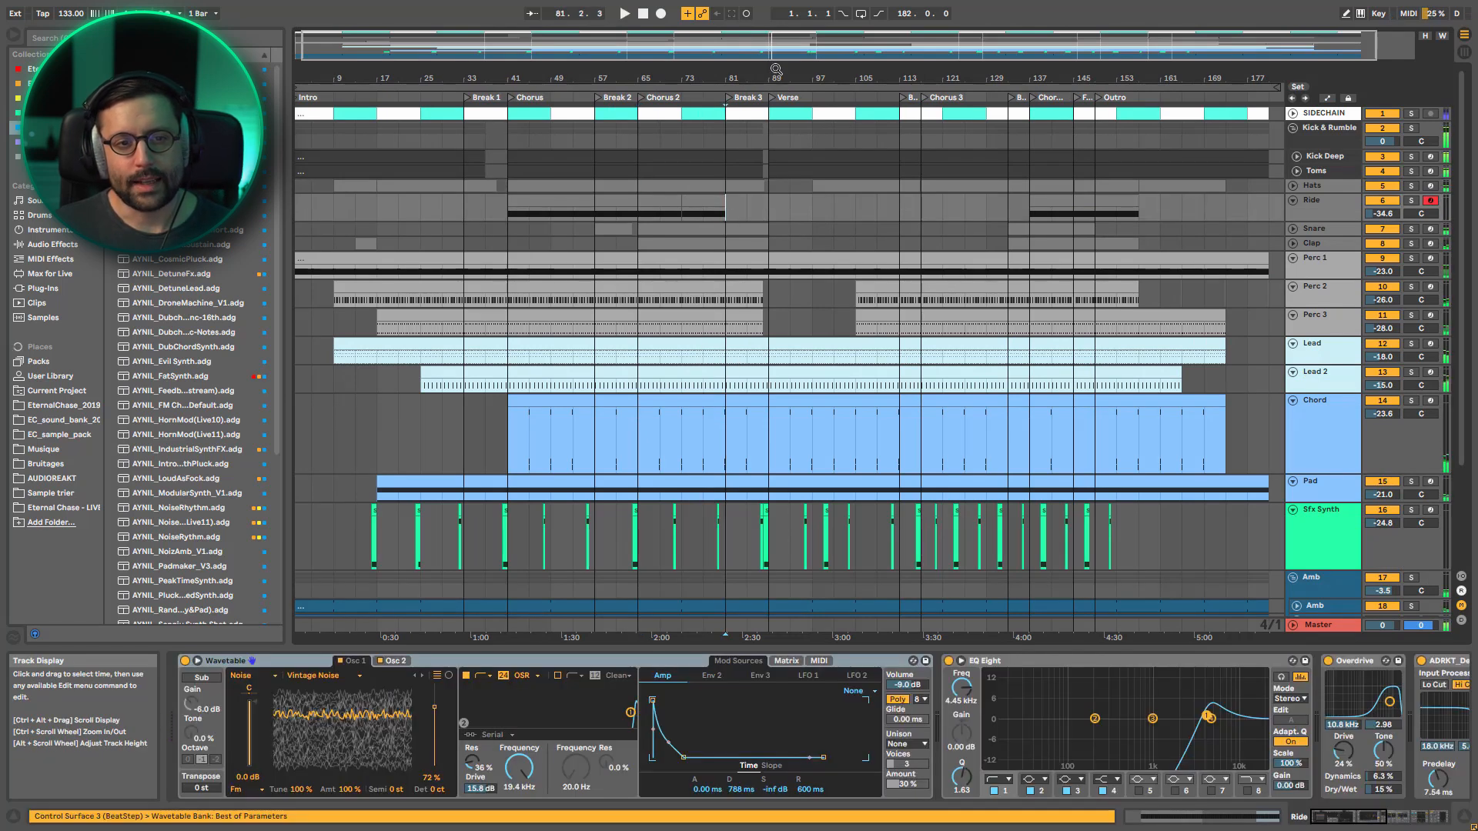
Zoom in around Break 3 and listen from bar 81, first in the full mix and then with Lead soloed
mouse_move(774, 46)
left_mouse_down()
mouse_move(775, 127)
mouse_move(774, 55)
left_mouse_up()
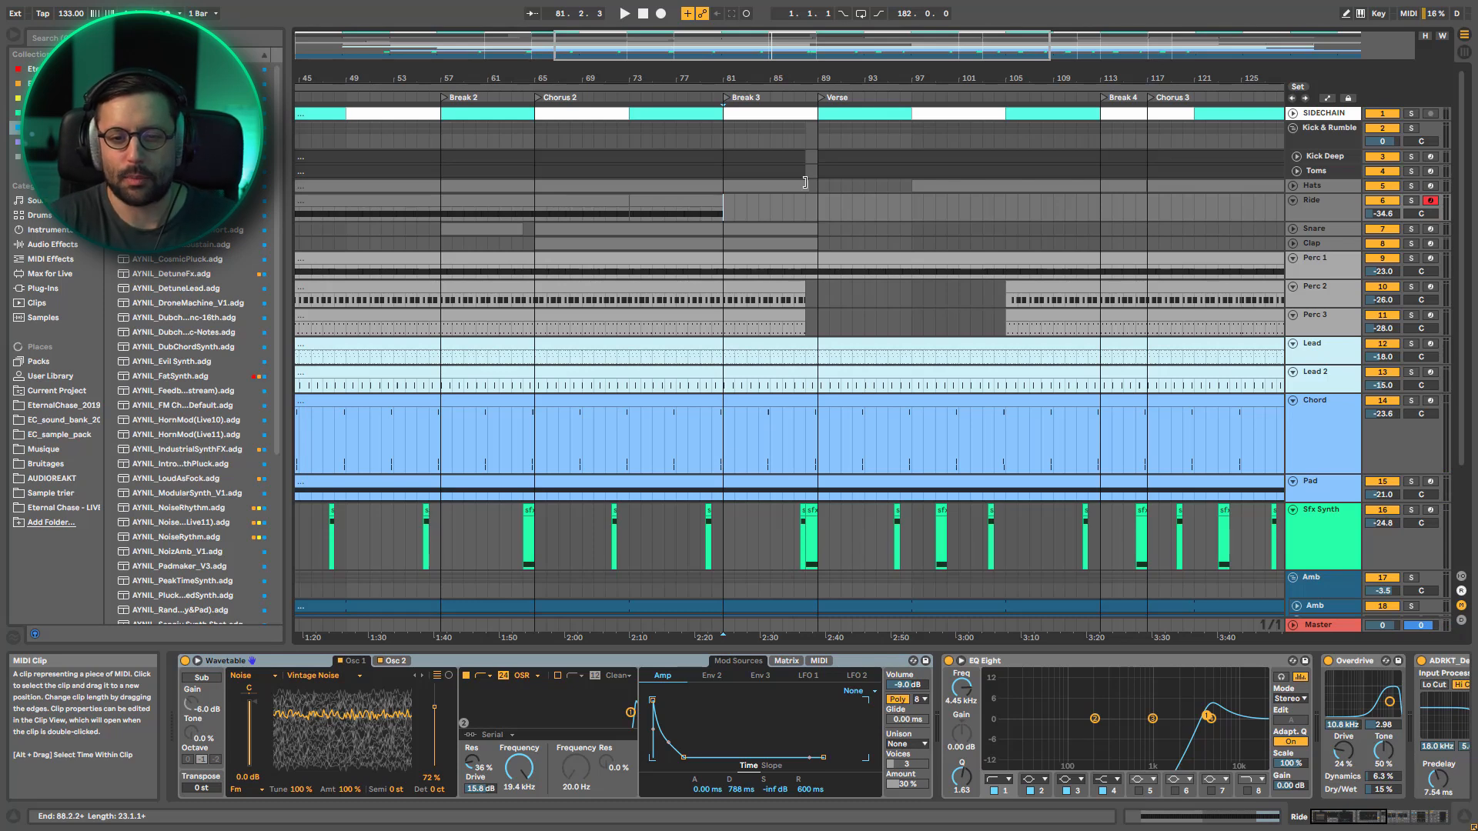
key("space")
key("space")
left_click(1413, 344)
key("space")
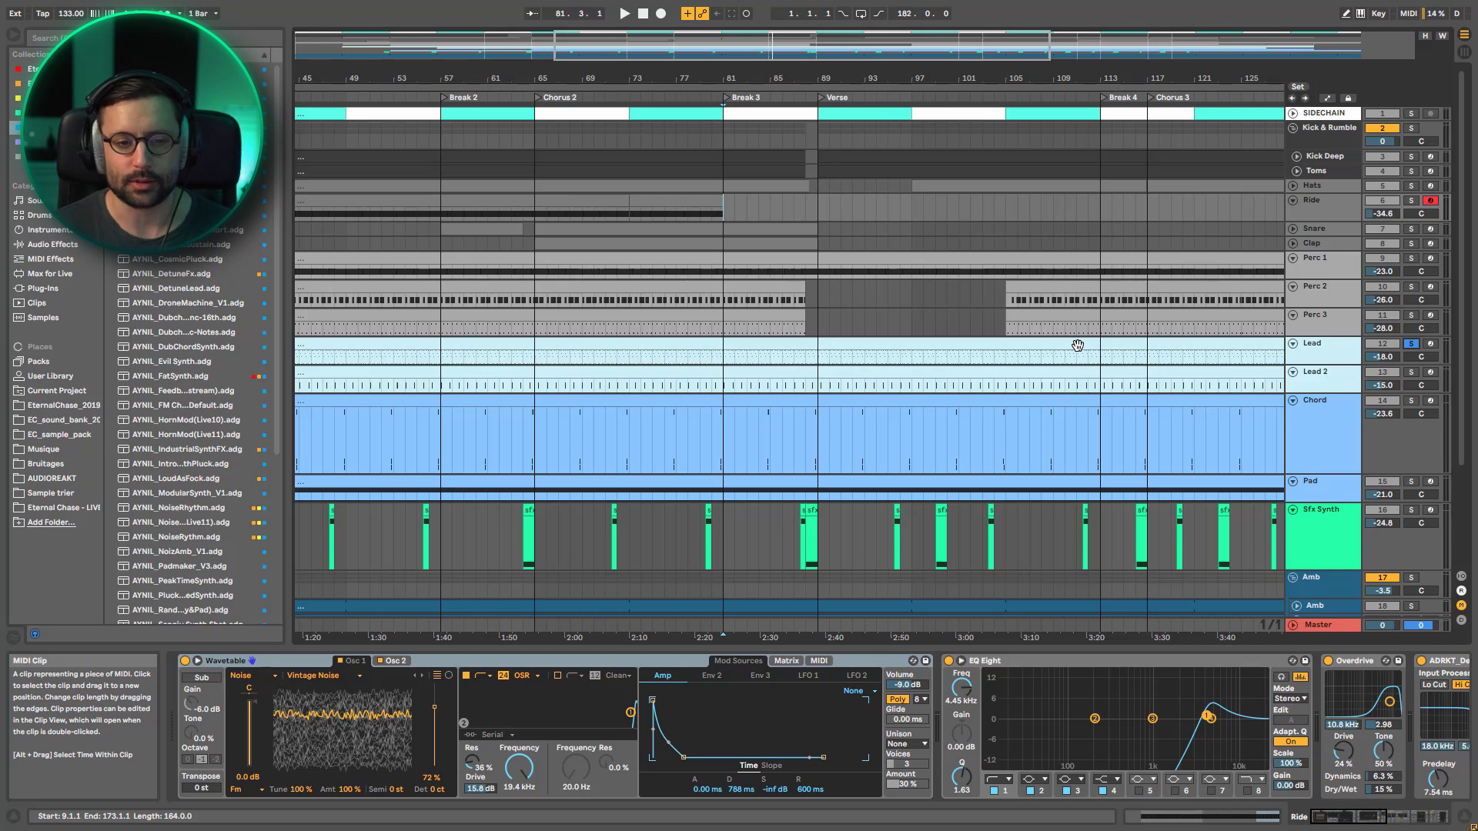
Unfold Hats and mark the start of Break 3 at bar 81 on its pattern
left_click(728, 208)
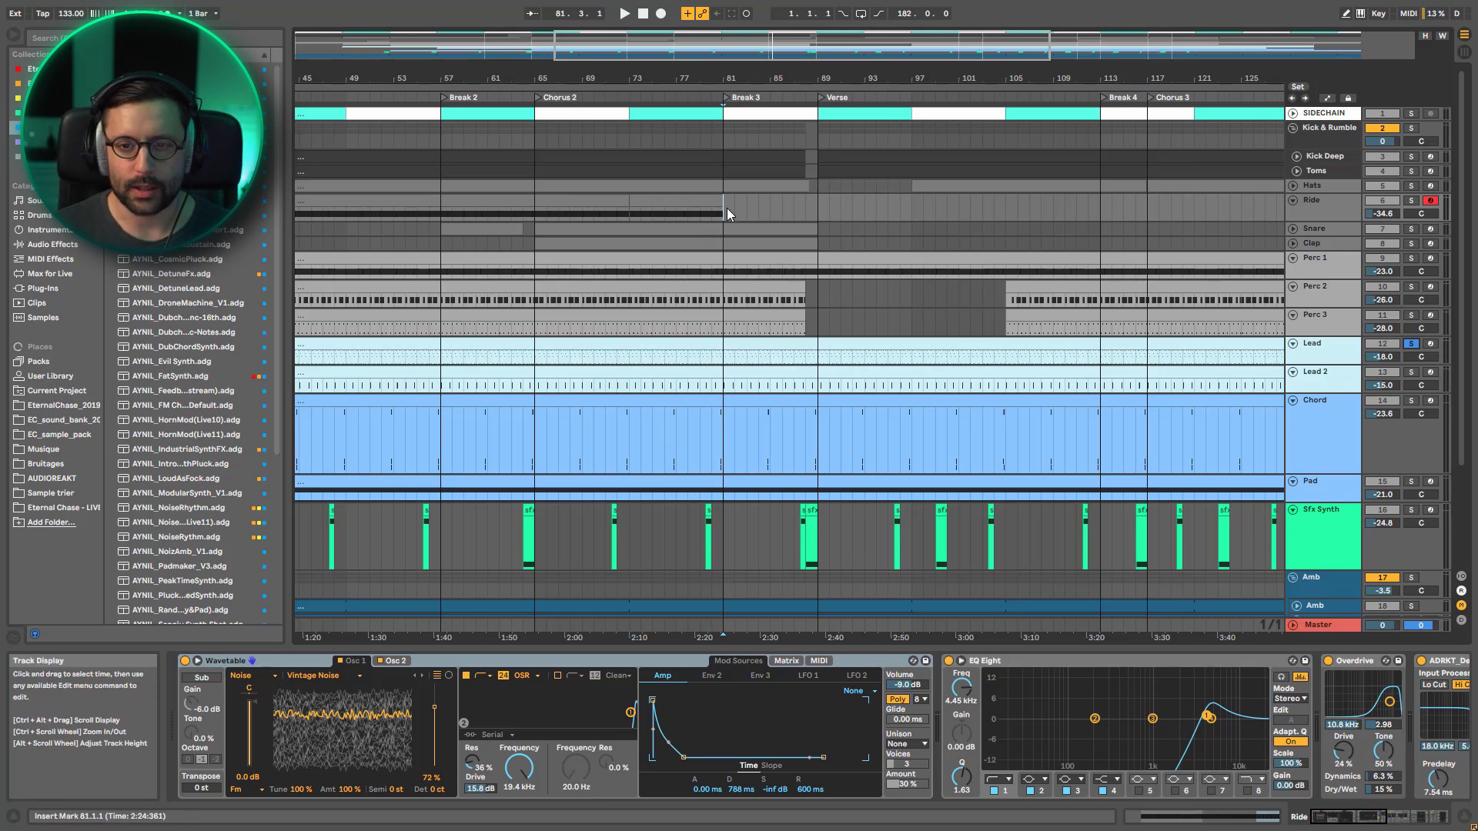
scroll(710, 187, "up", 5)
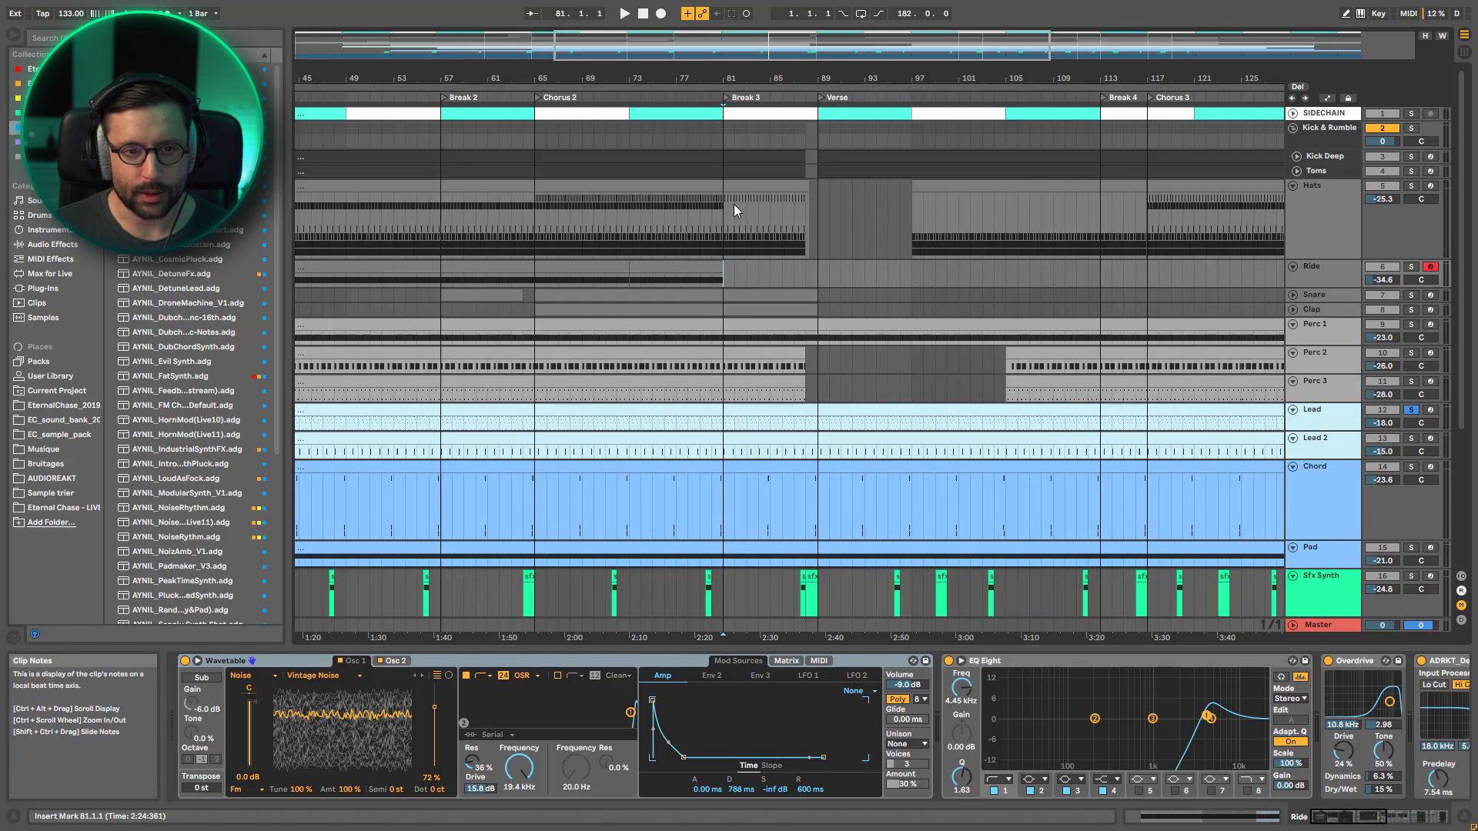
left_click(727, 207)
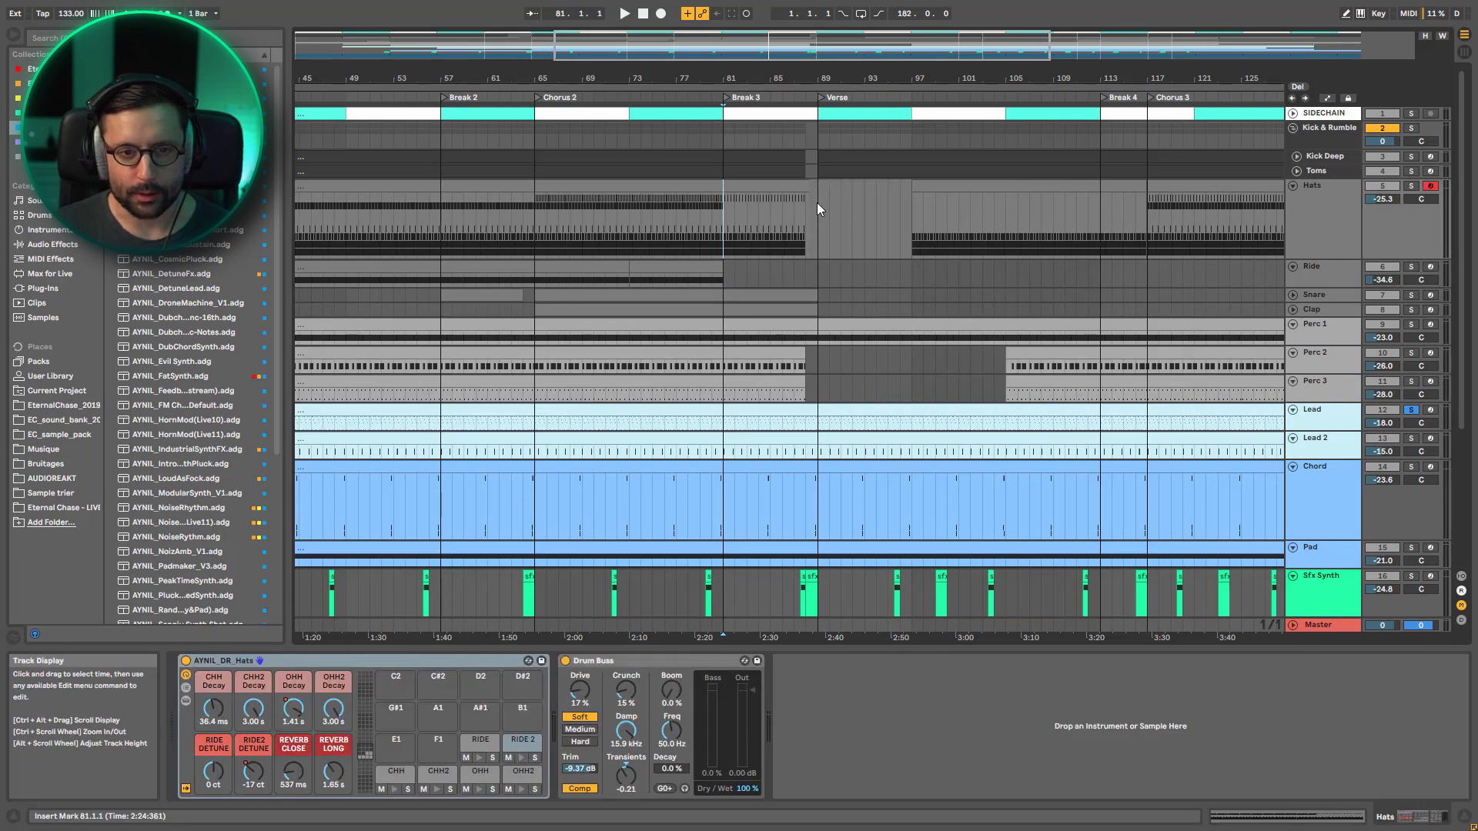
Solo Perc 3 and Perc 2 to listen to them at the start of Break 3, and clear the solos
scroll(810, 231, "down", 3)
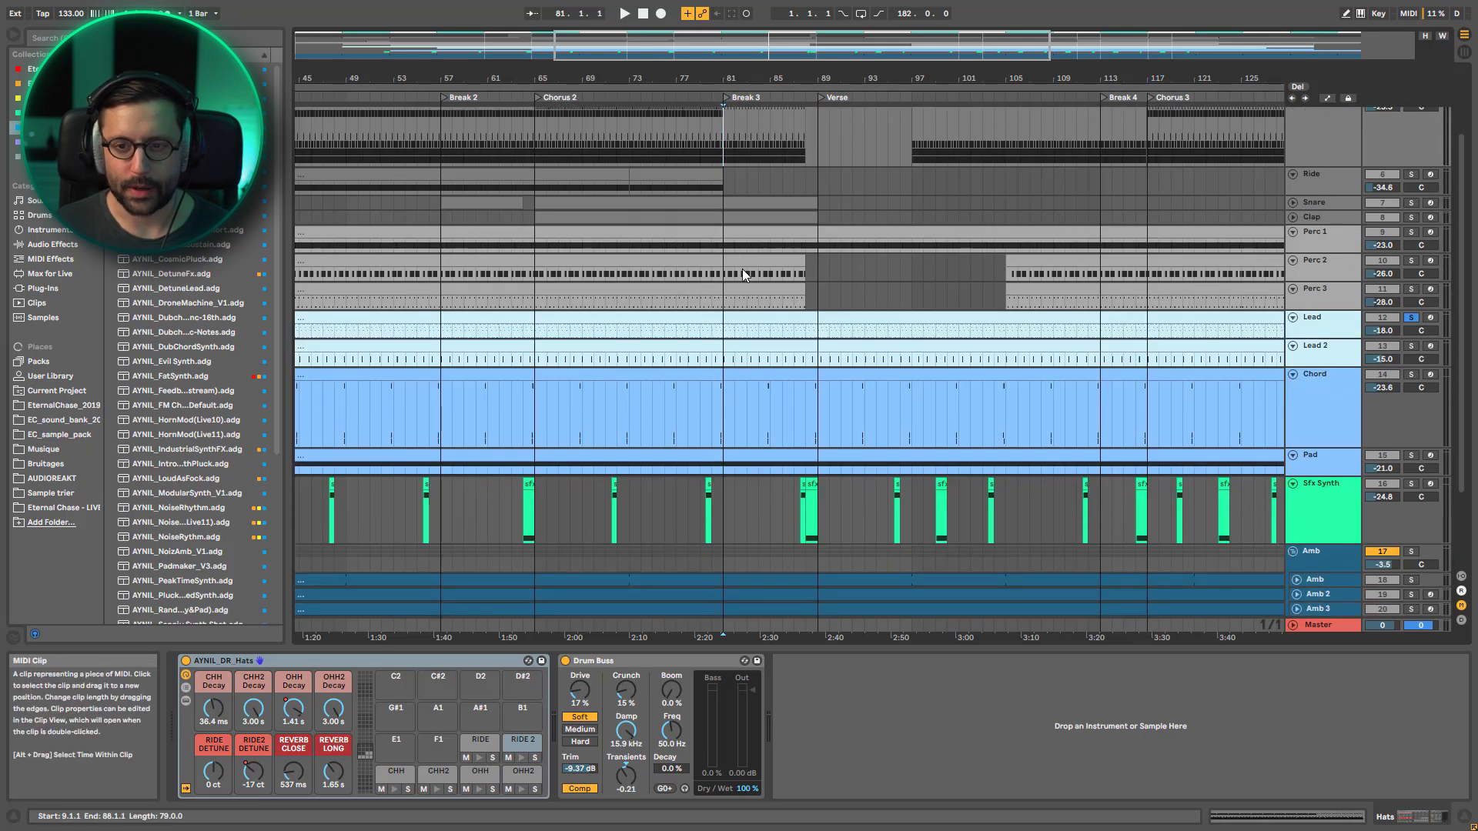
left_click(1411, 289)
left_click(1412, 262, "ctrl")
key("space")
key("space")
left_click(1410, 291)
Play the full mix from bar 81 through Break 3 into the Verse with the automation lanes displayed, and stop playback
scroll(1026, 336, "up", 3)
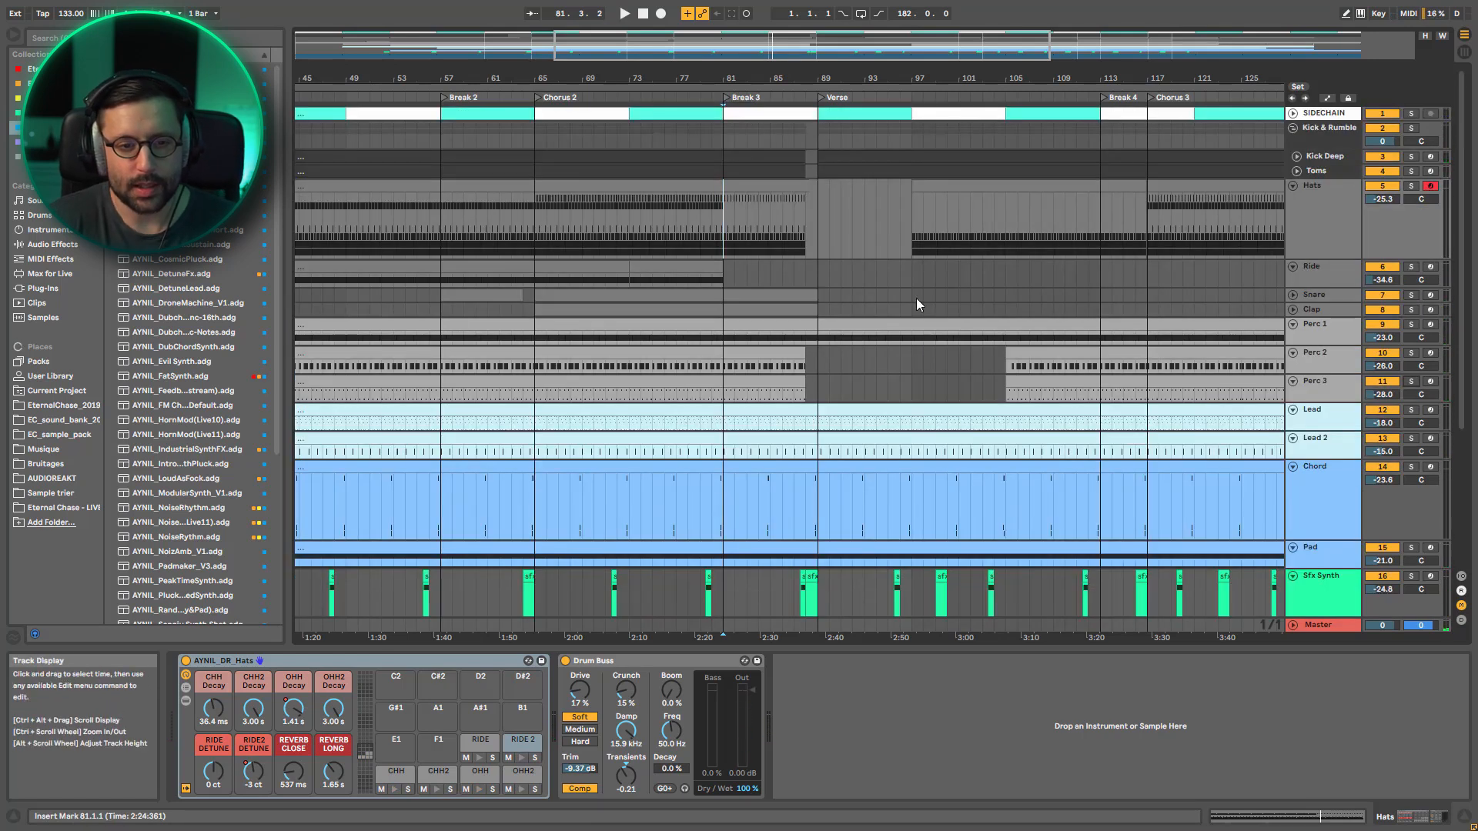
key("space")
scroll(821, 332, "down", 3)
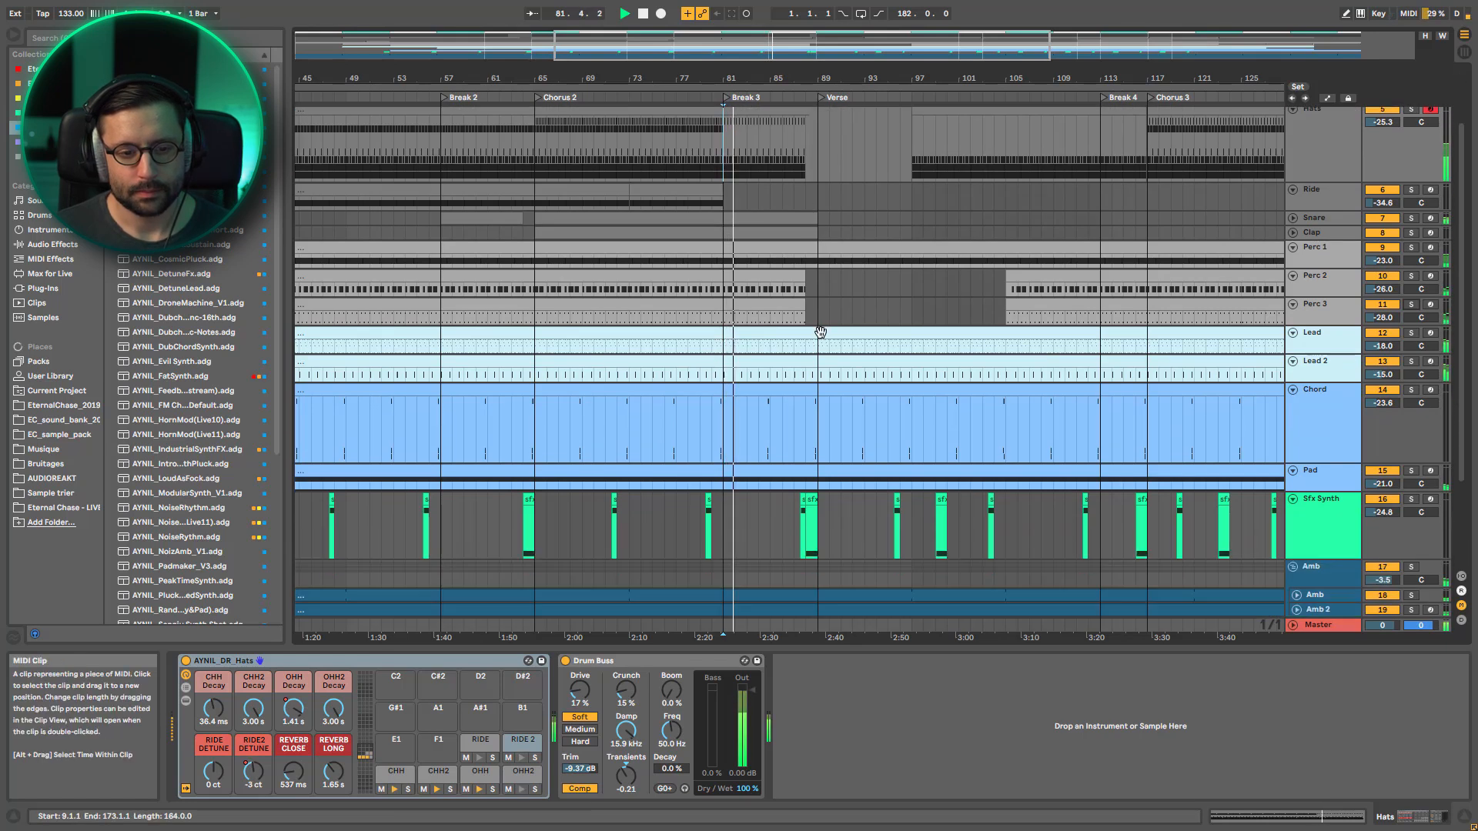
scroll(821, 332, "down", 4)
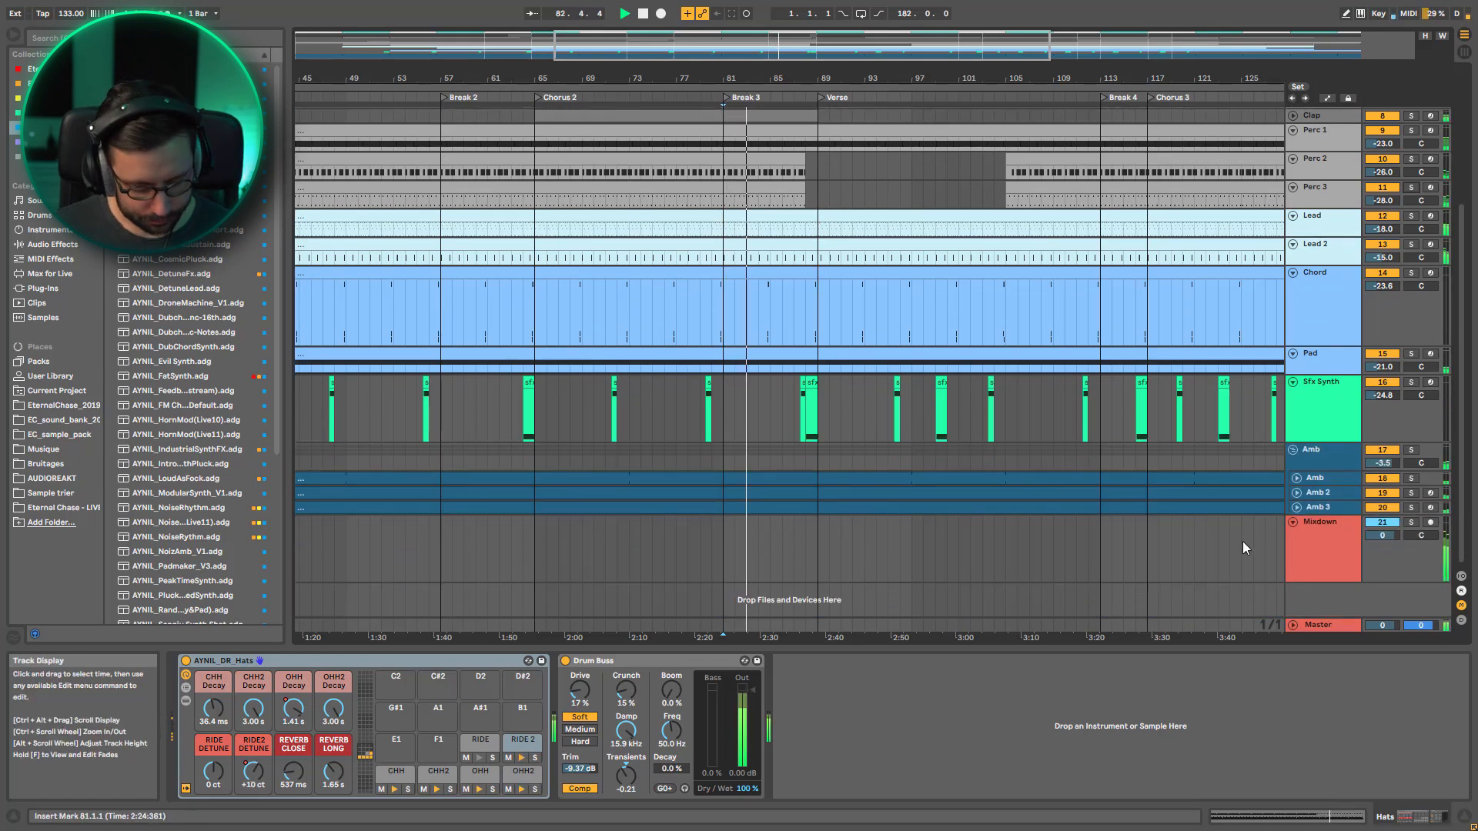
key("a")
scroll(847, 577, "down", 1)
scroll(806, 542, "up", 5)
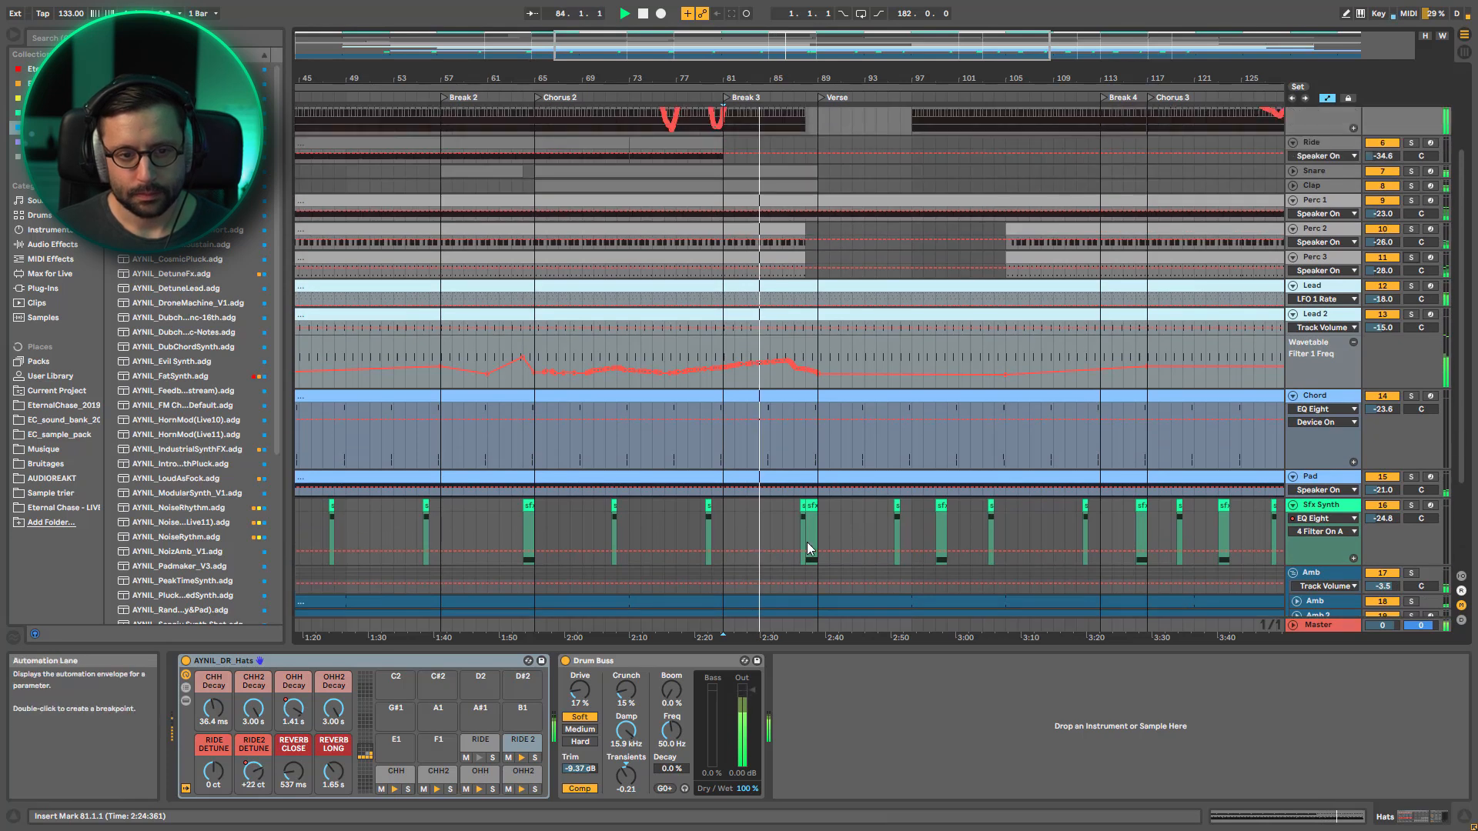
scroll(807, 542, "up", 1)
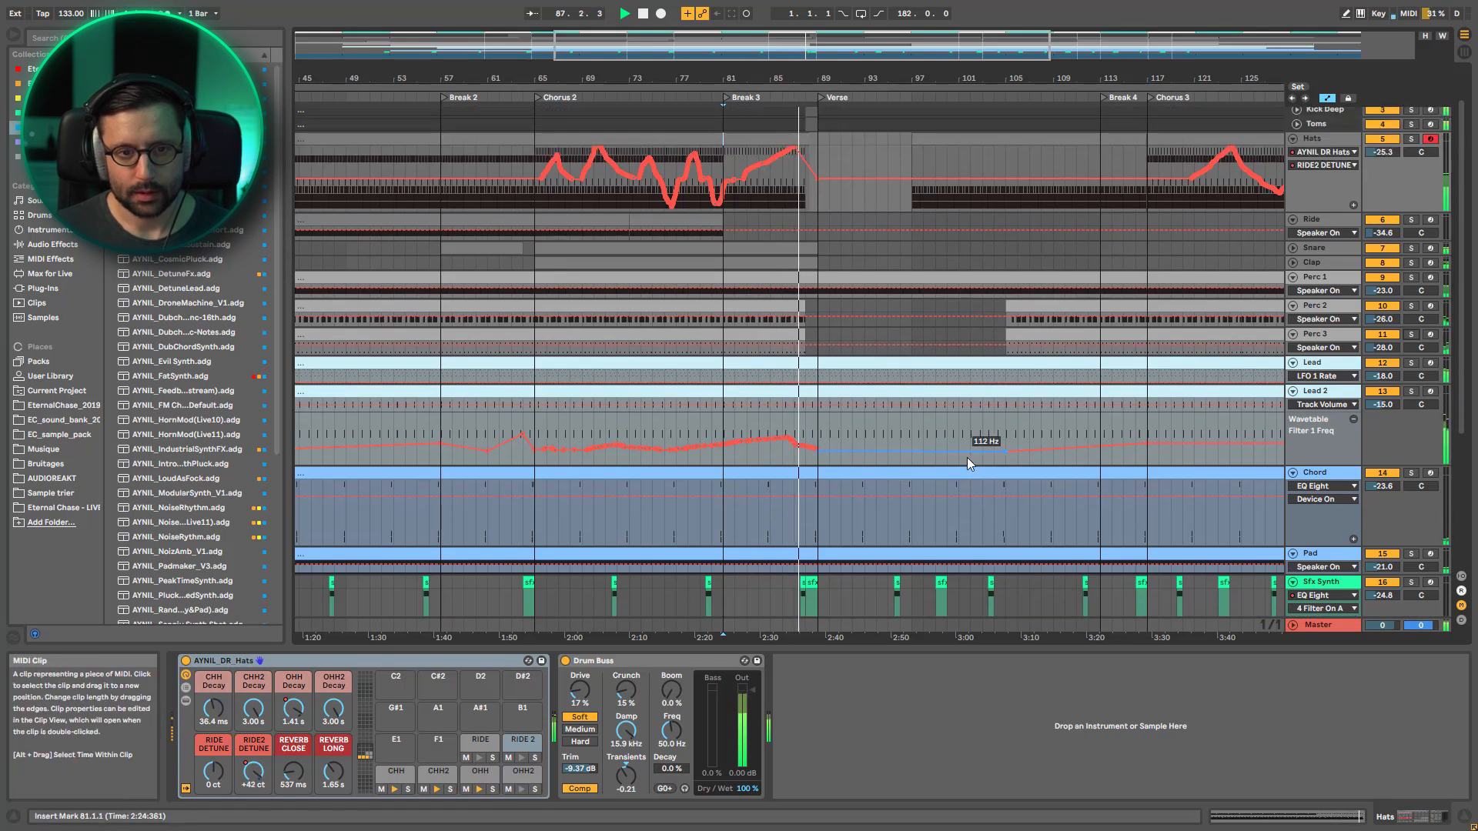
scroll(914, 327, "up", 3)
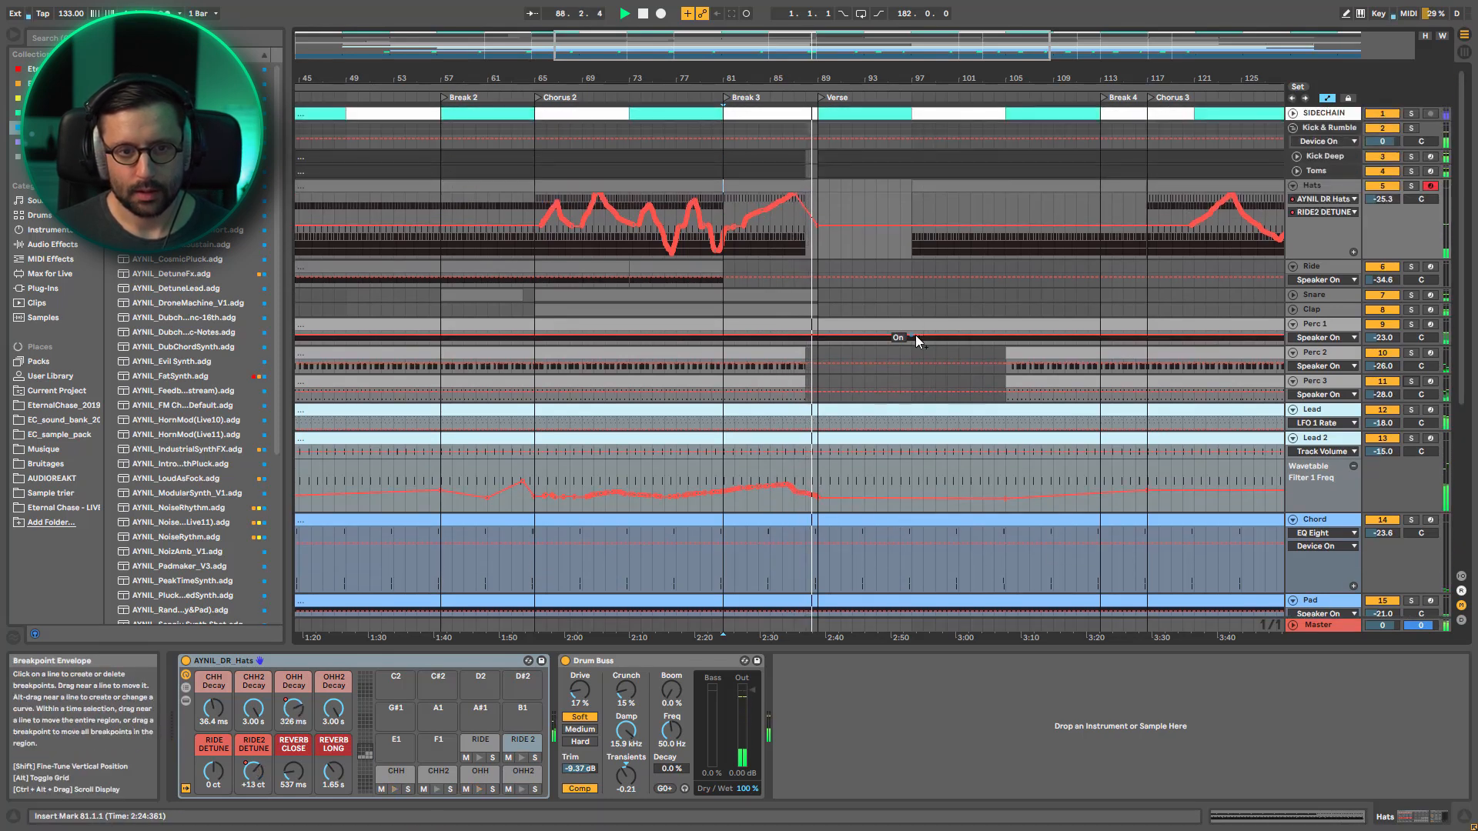
left_click(916, 336)
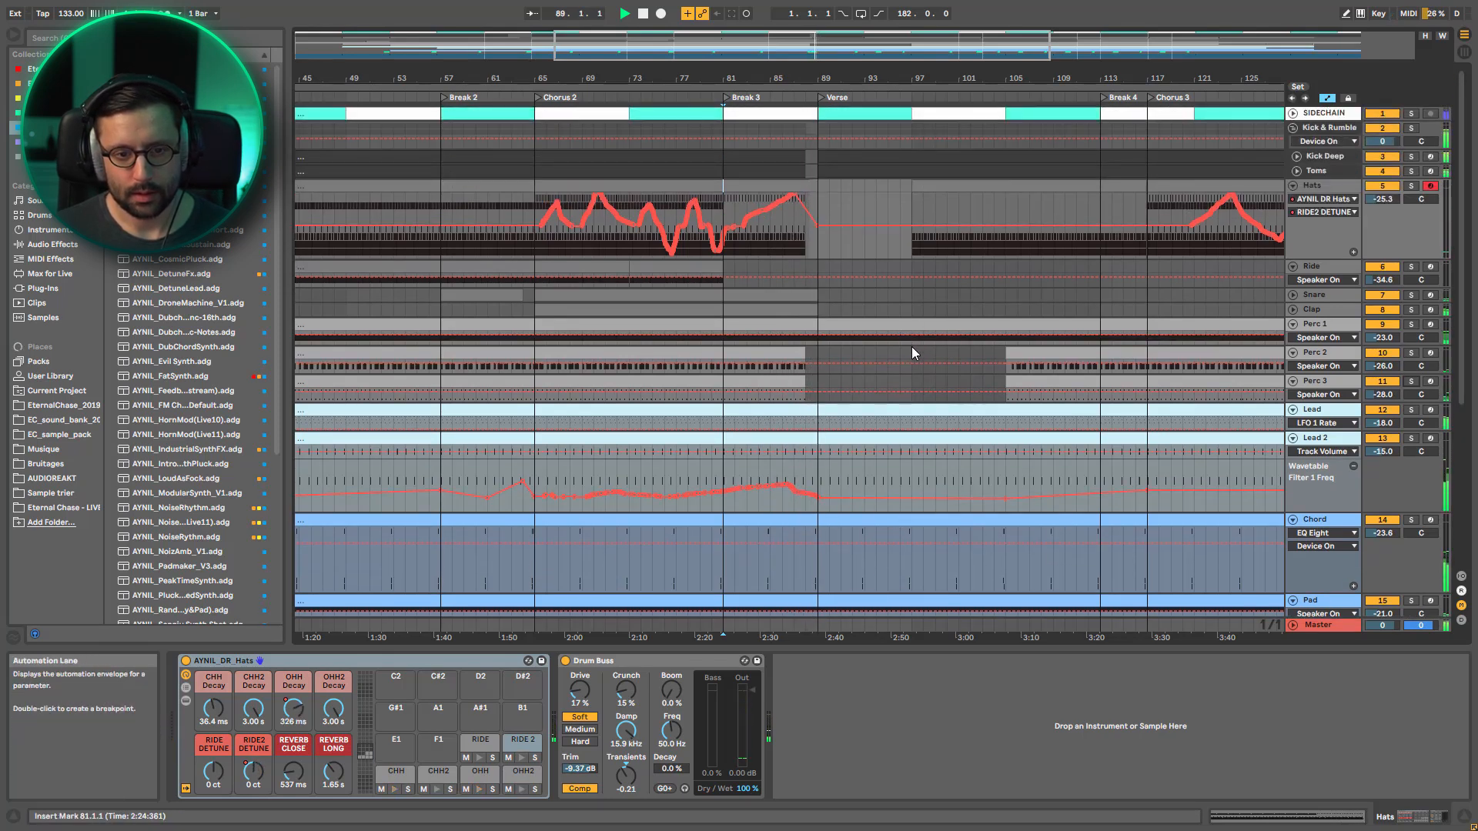
key("space")
Unfold Snare and Clap and examine their automation and Lead 2's filter frequency curve where Break 3 meets the Verse
left_click(1293, 295)
left_click(1294, 402)
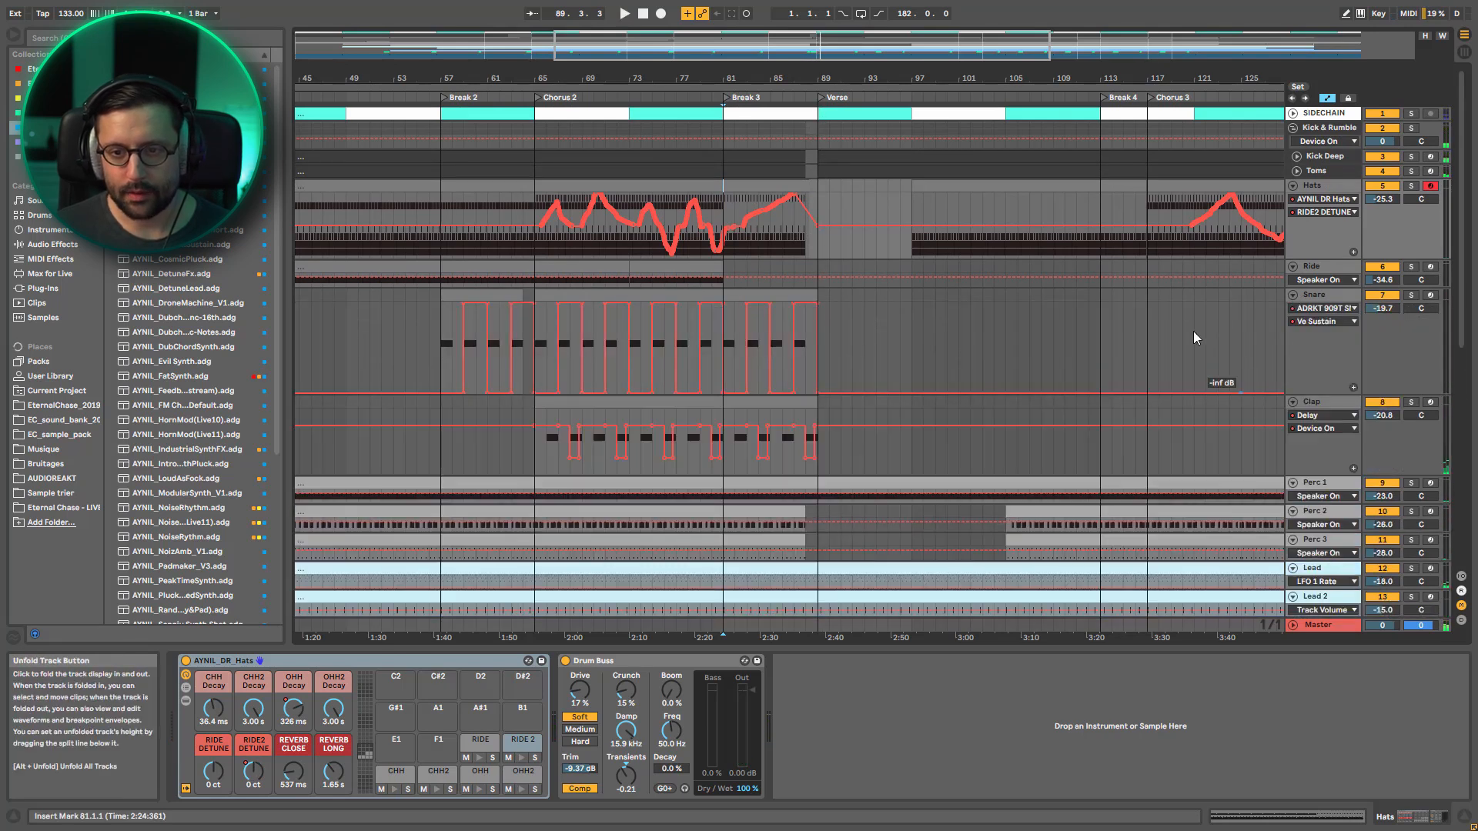
left_click_drag(813, 46, 816, 108)
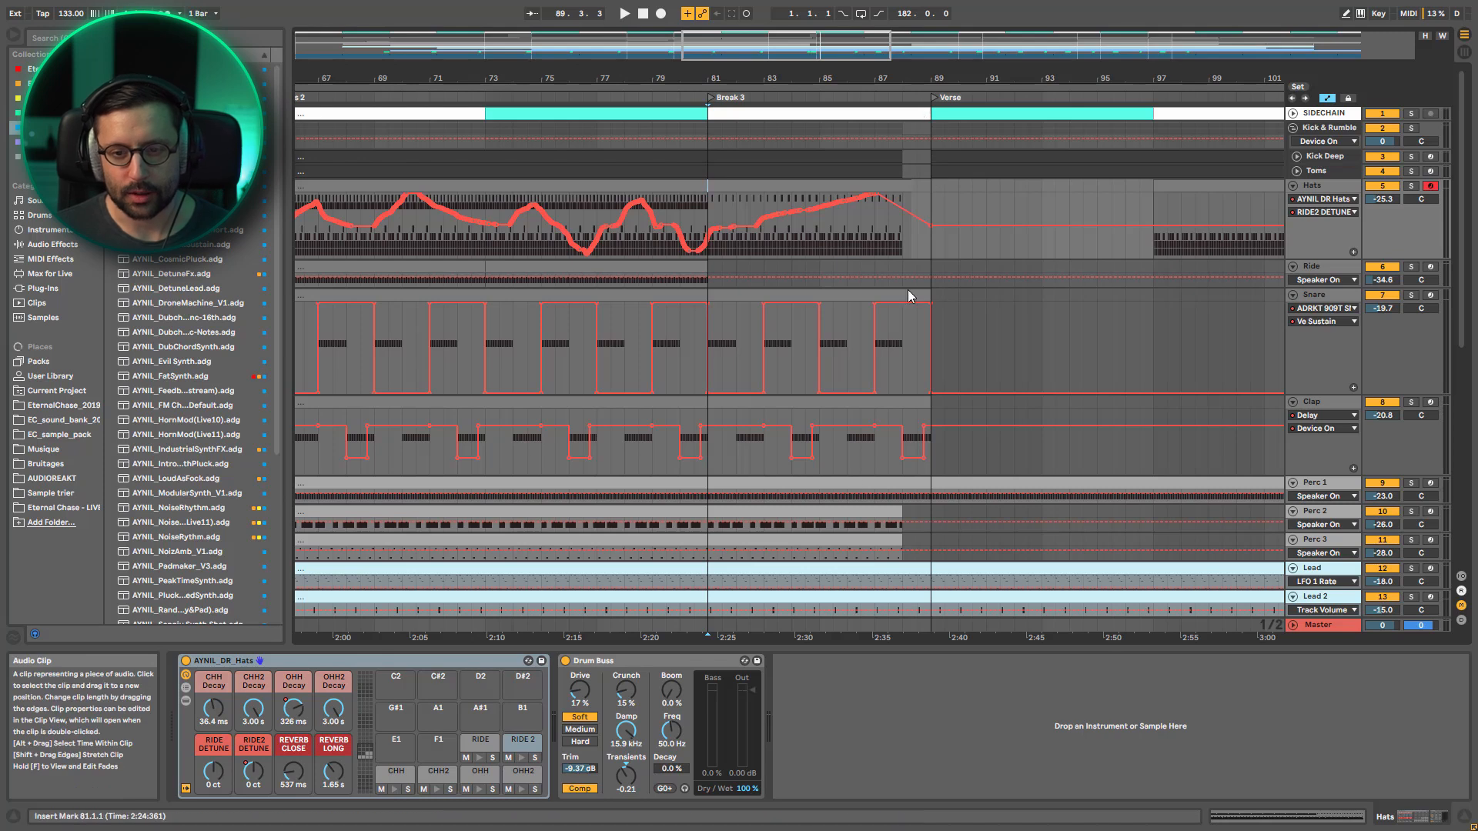
scroll(848, 343, "down", 3)
scroll(848, 343, "down", 1)
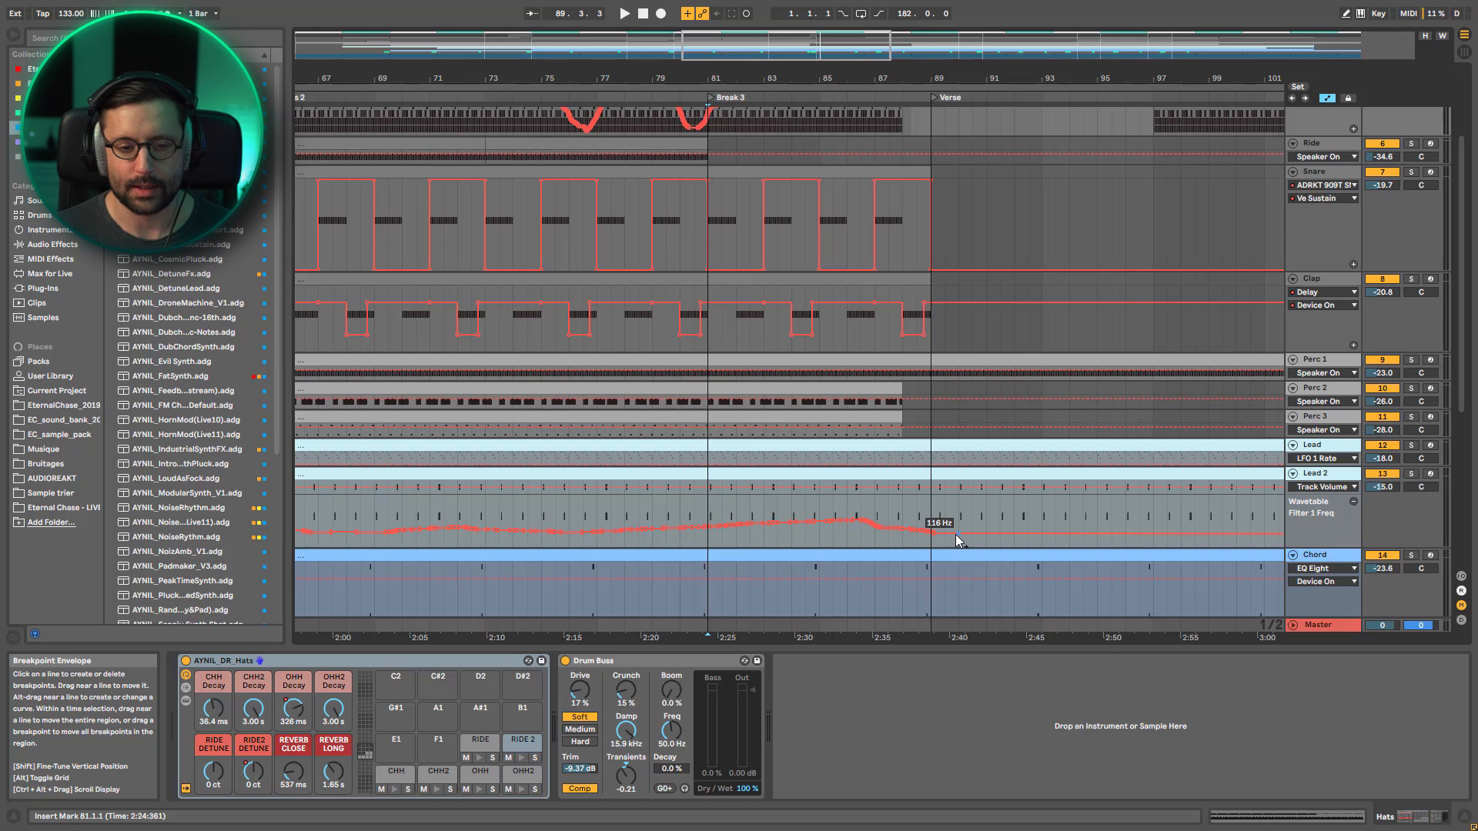
Replay the full mix from bar 81, widen the timeline from Break 2 to Break 4, and fold Hats
key("space")
scroll(938, 308, "up", 2)
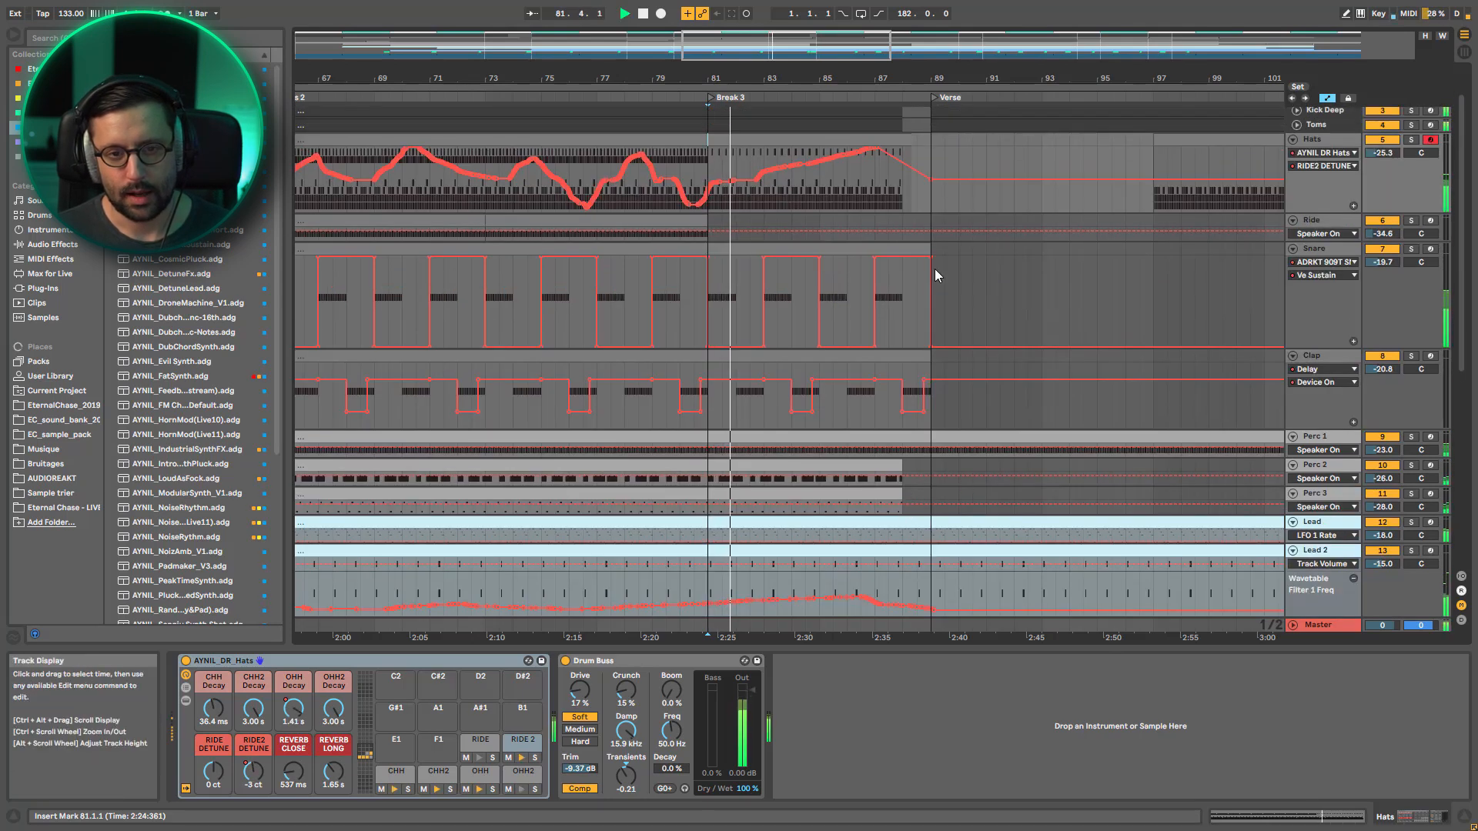
left_click_drag(935, 78, 860, 51)
scroll(937, 222, "up", 2)
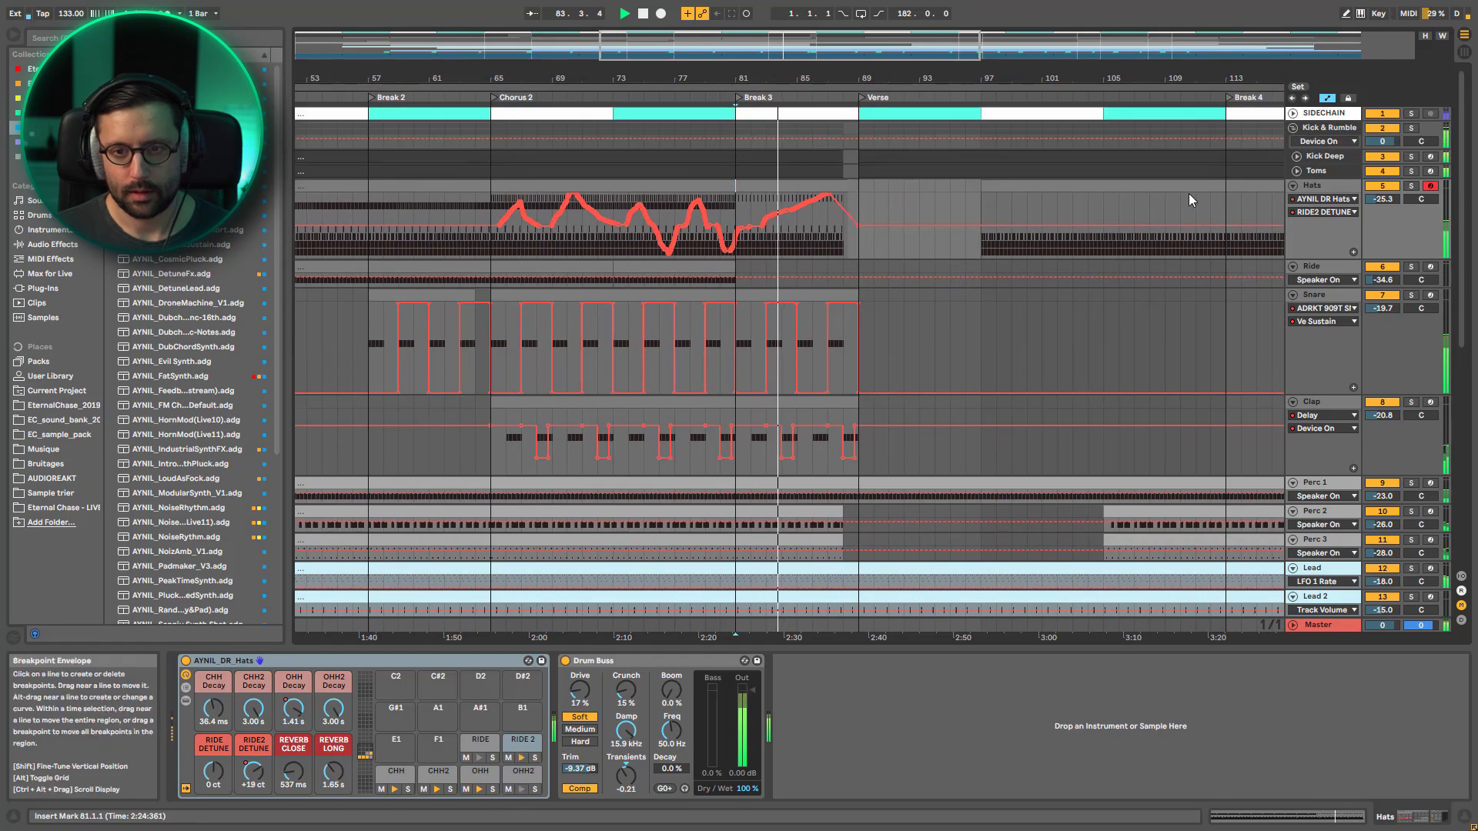
left_click(1294, 185)
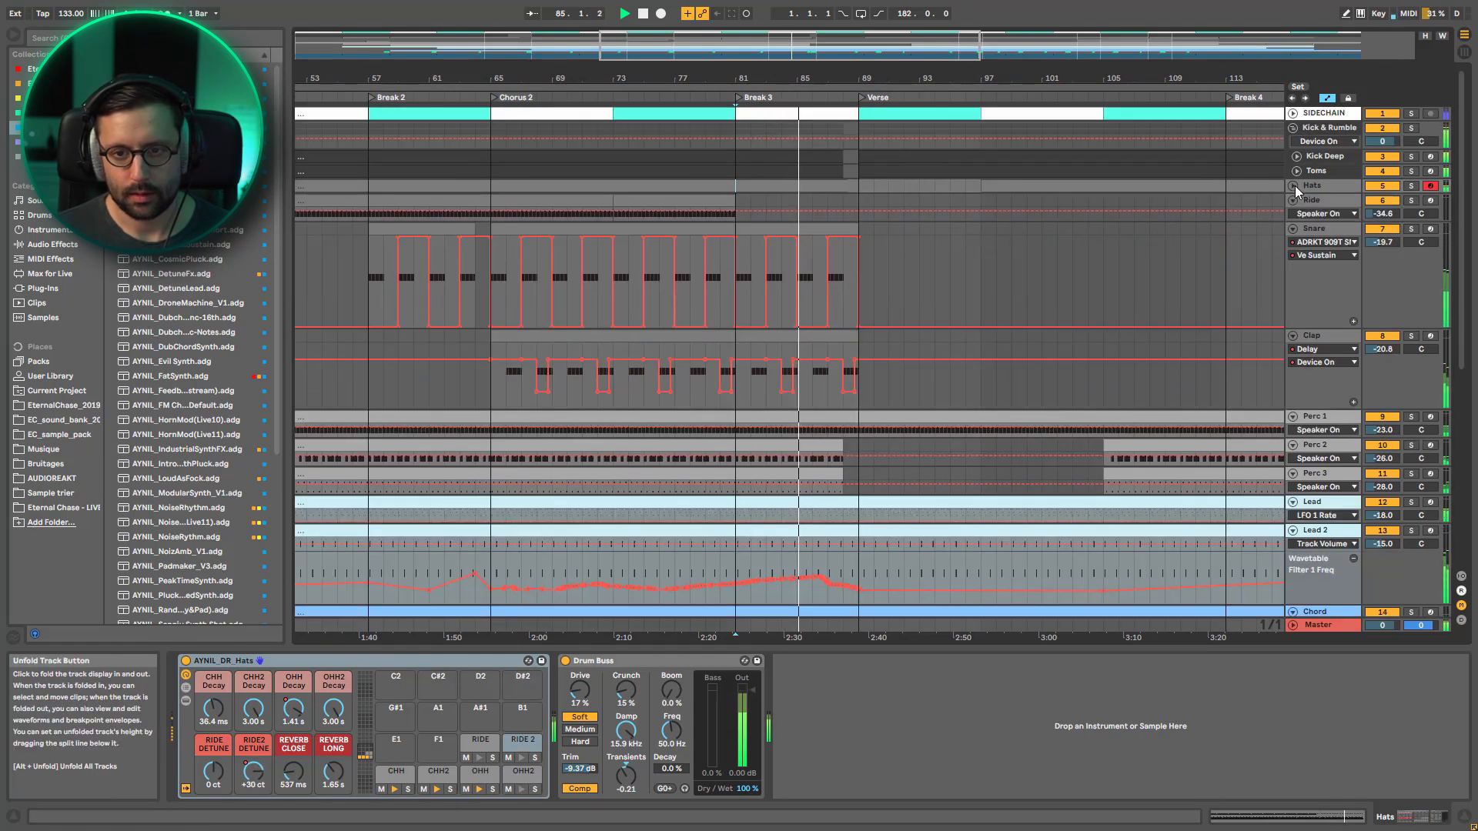
Collapse all track lanes, starting with Snare, Ride and Clap, and unfold every track again at a compact height with automation hidden
left_click(1293, 228)
left_click(1295, 205)
left_click(1293, 200)
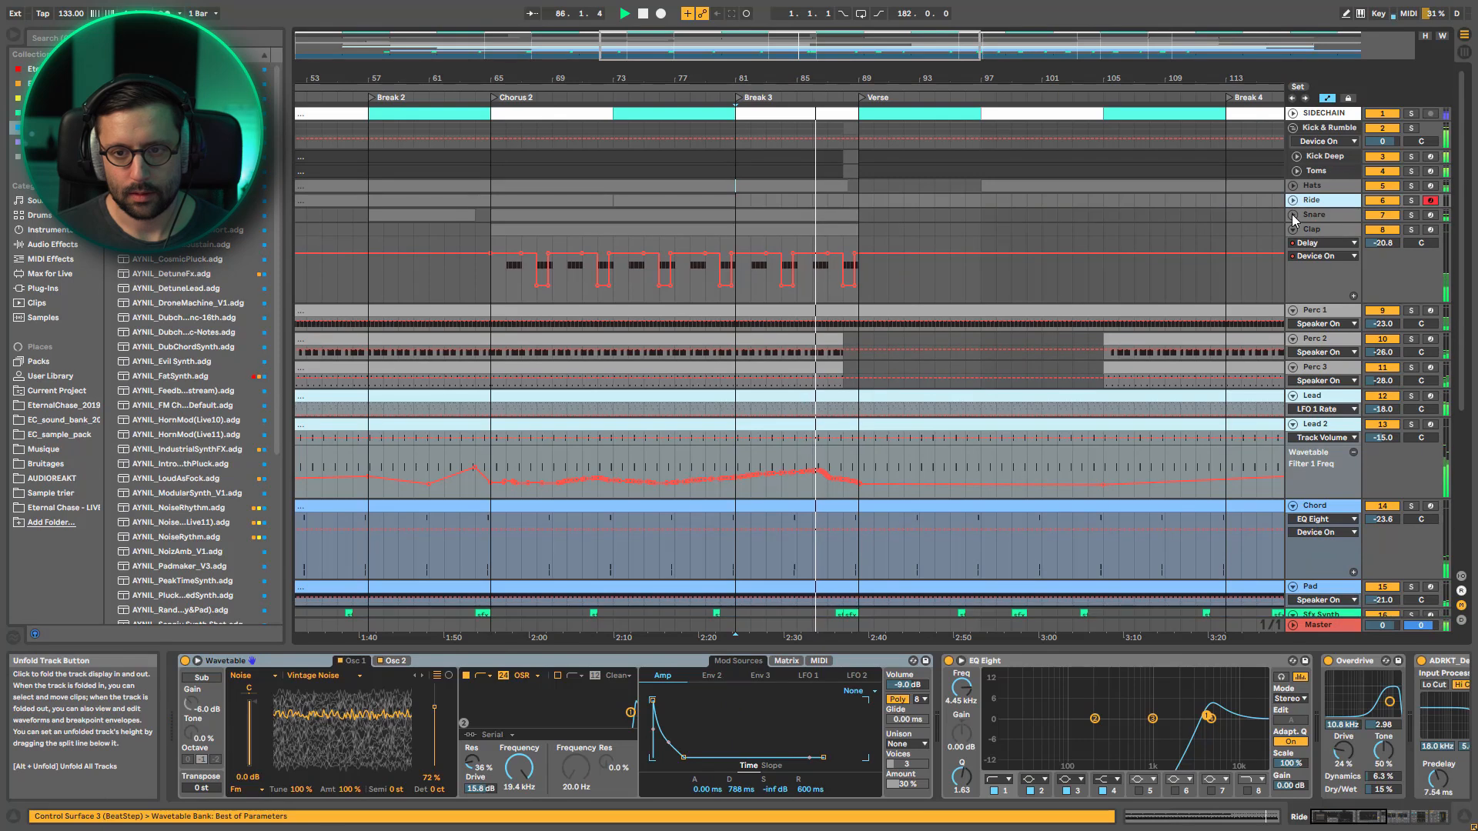
left_click(1294, 229)
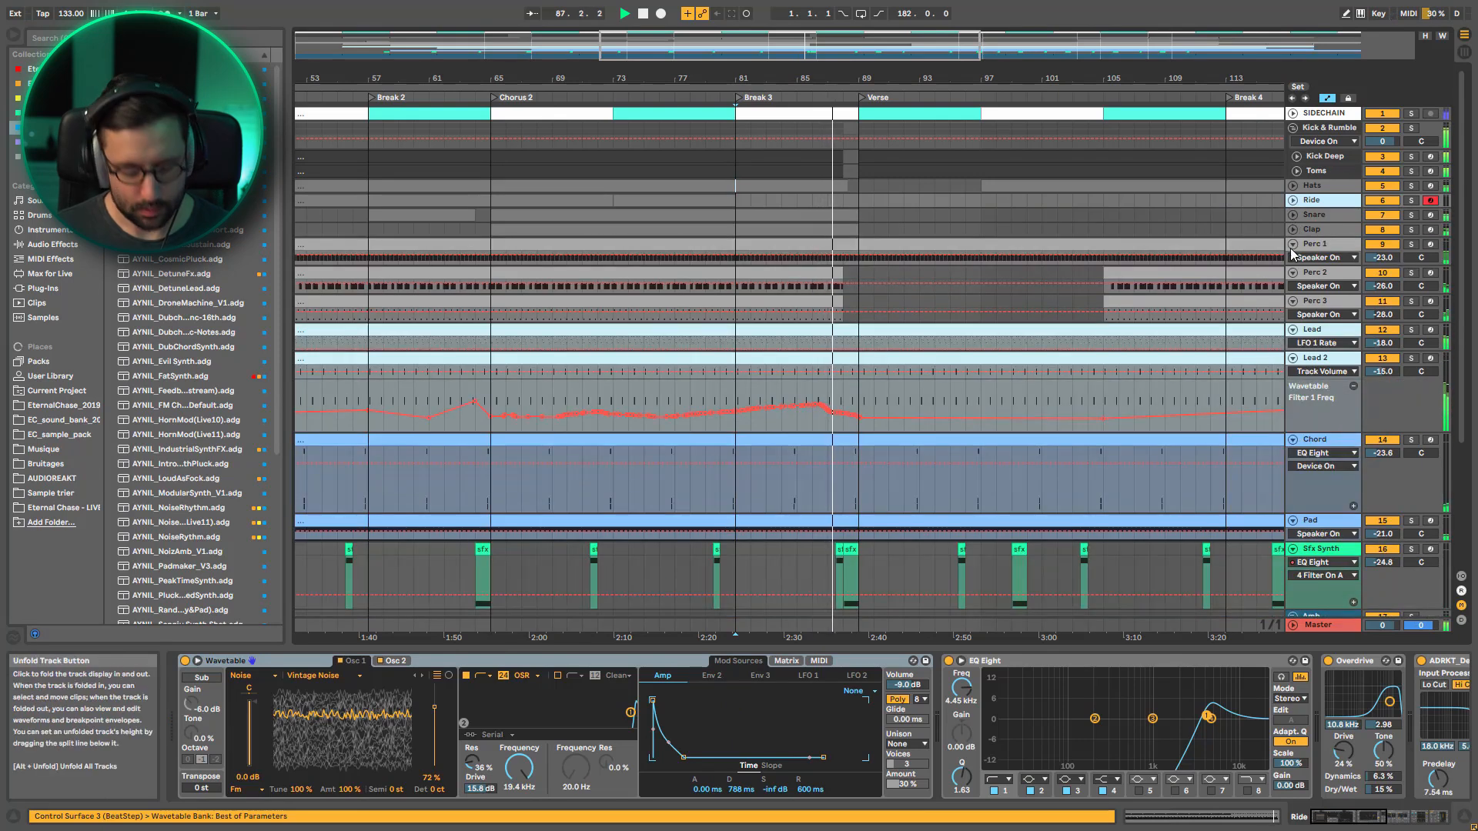
left_click(1292, 250, "alt")
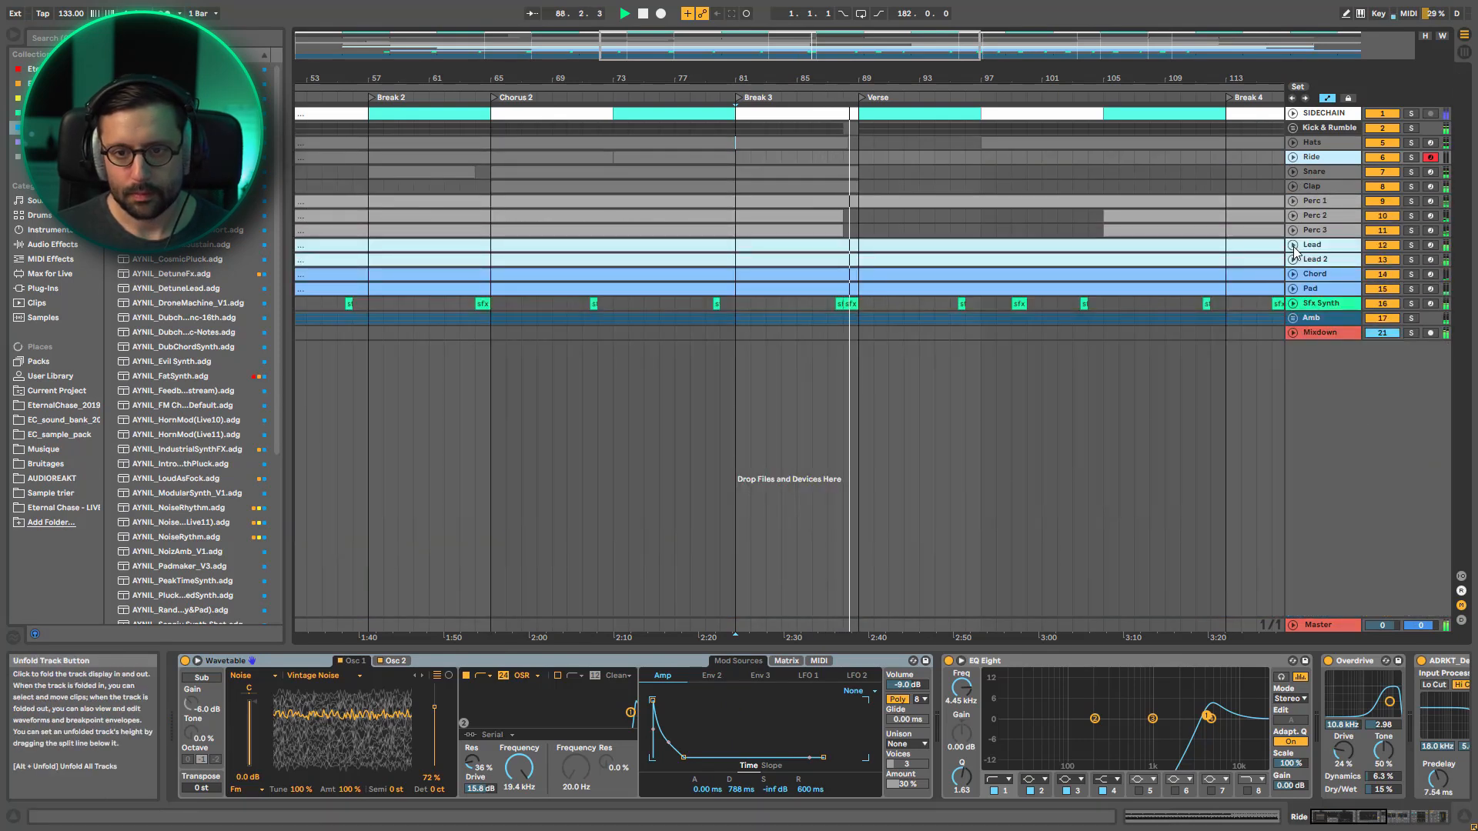
left_click(1293, 157, "alt")
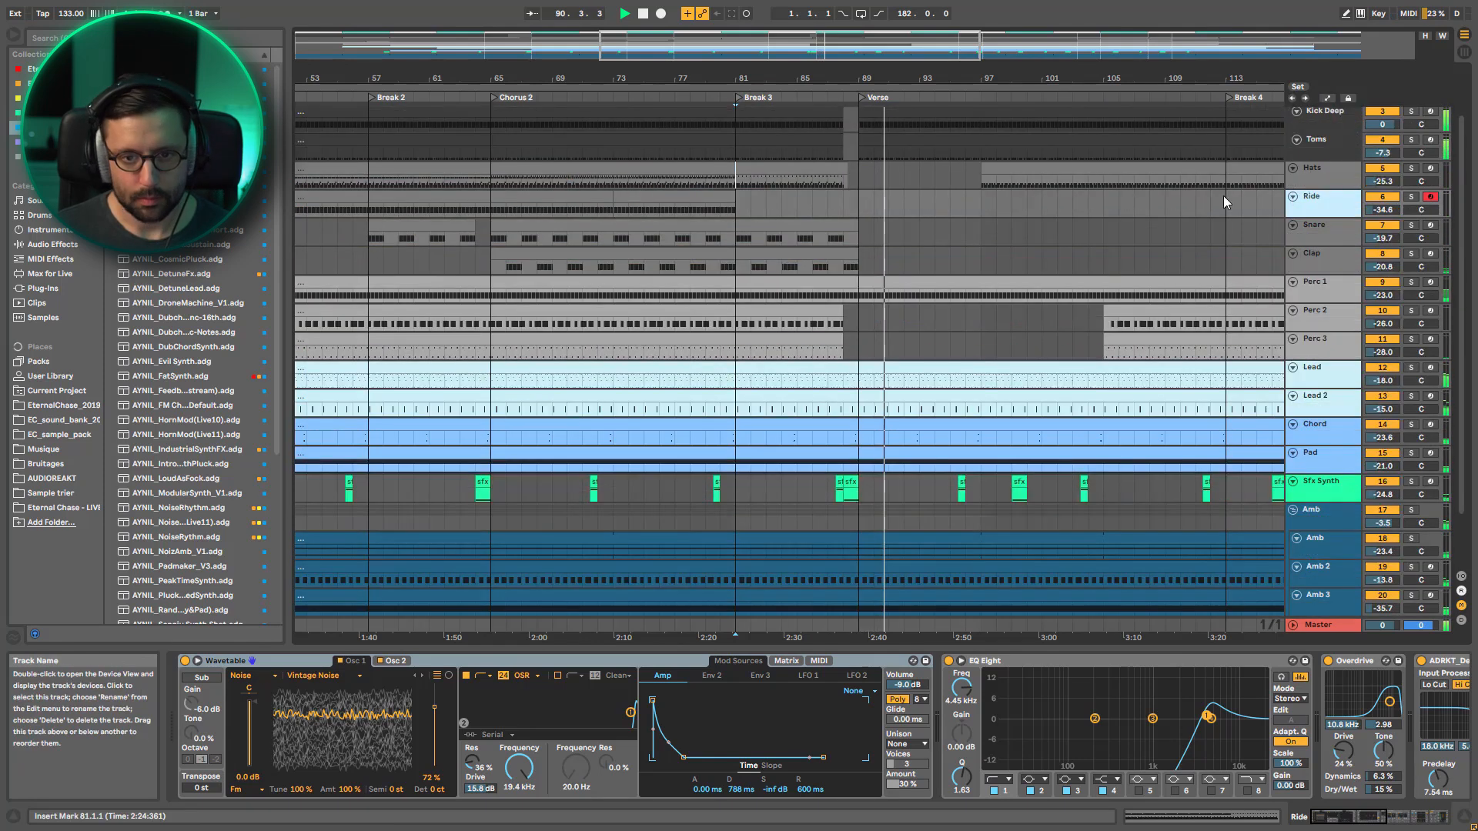
Show the whole arrangement and solo Lead 2 in the Verse to hear it alone, then clear the solo
left_click_drag(810, 46, 810, 6)
left_click(1411, 397)
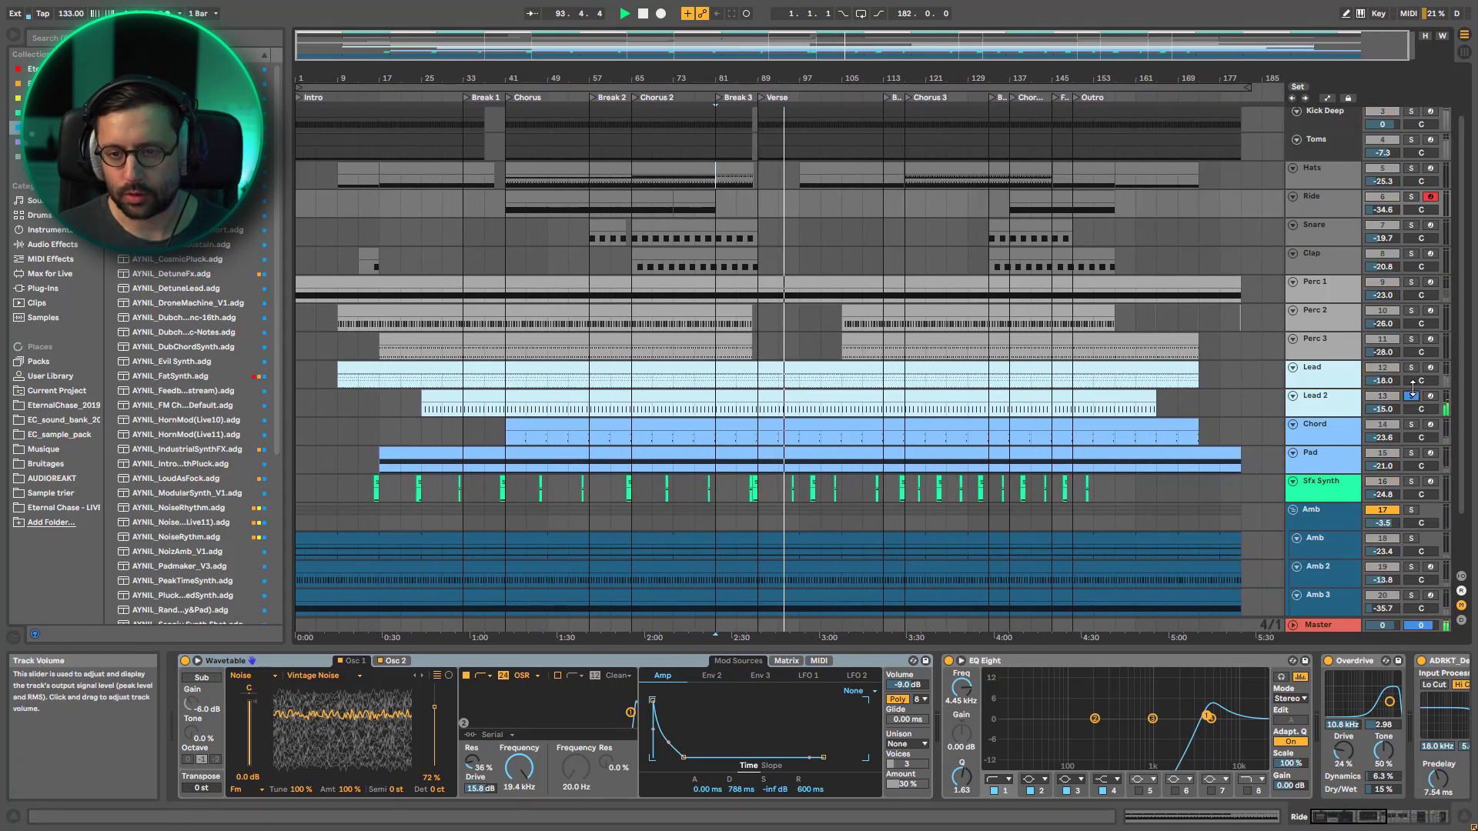
left_click(1411, 396)
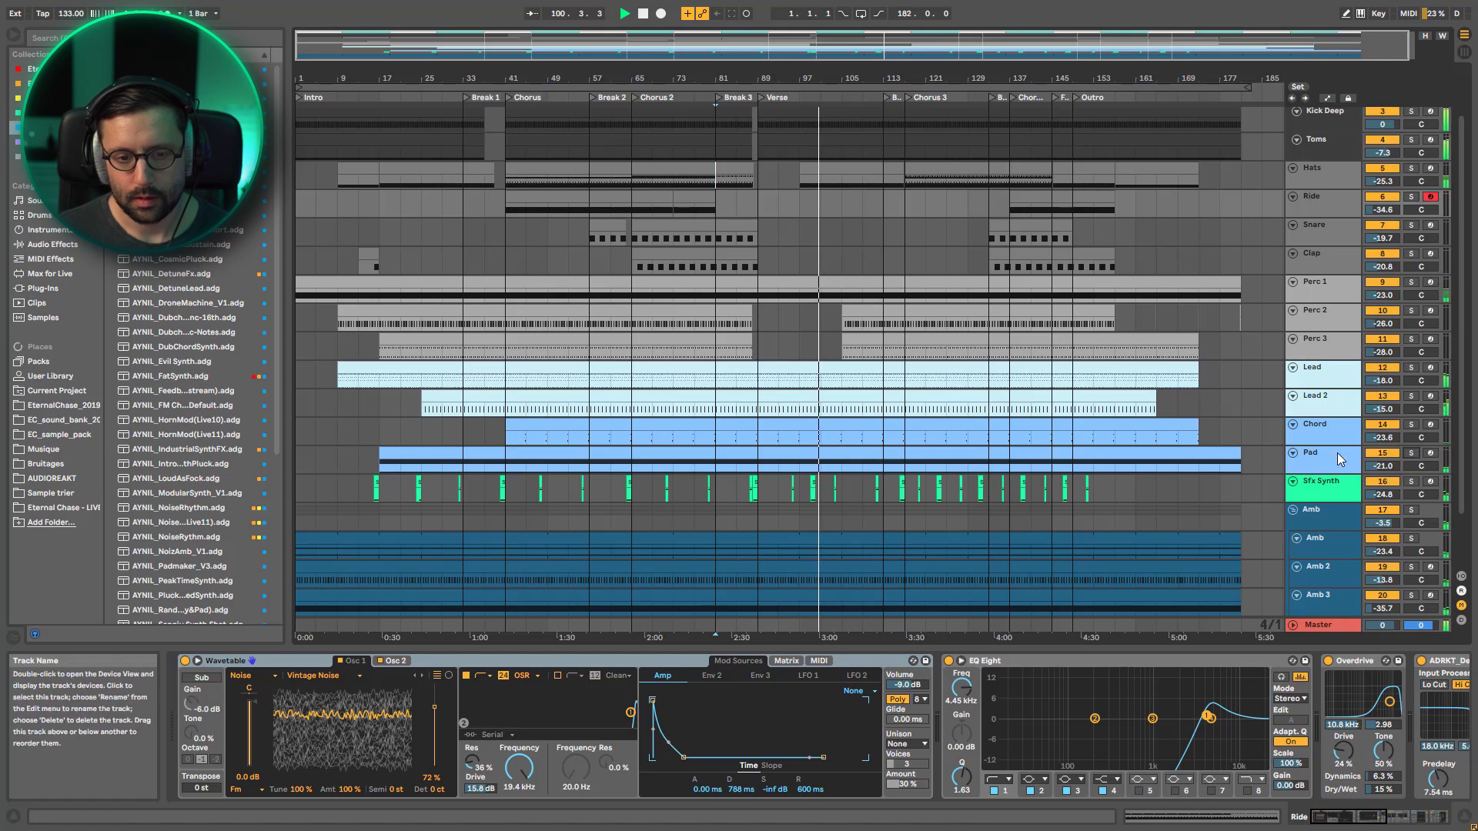
Stop playback, enlarge the timeline from Break 2 to the Outro, and set the insert marker at bar 105 in the Verse
left_click(1249, 184)
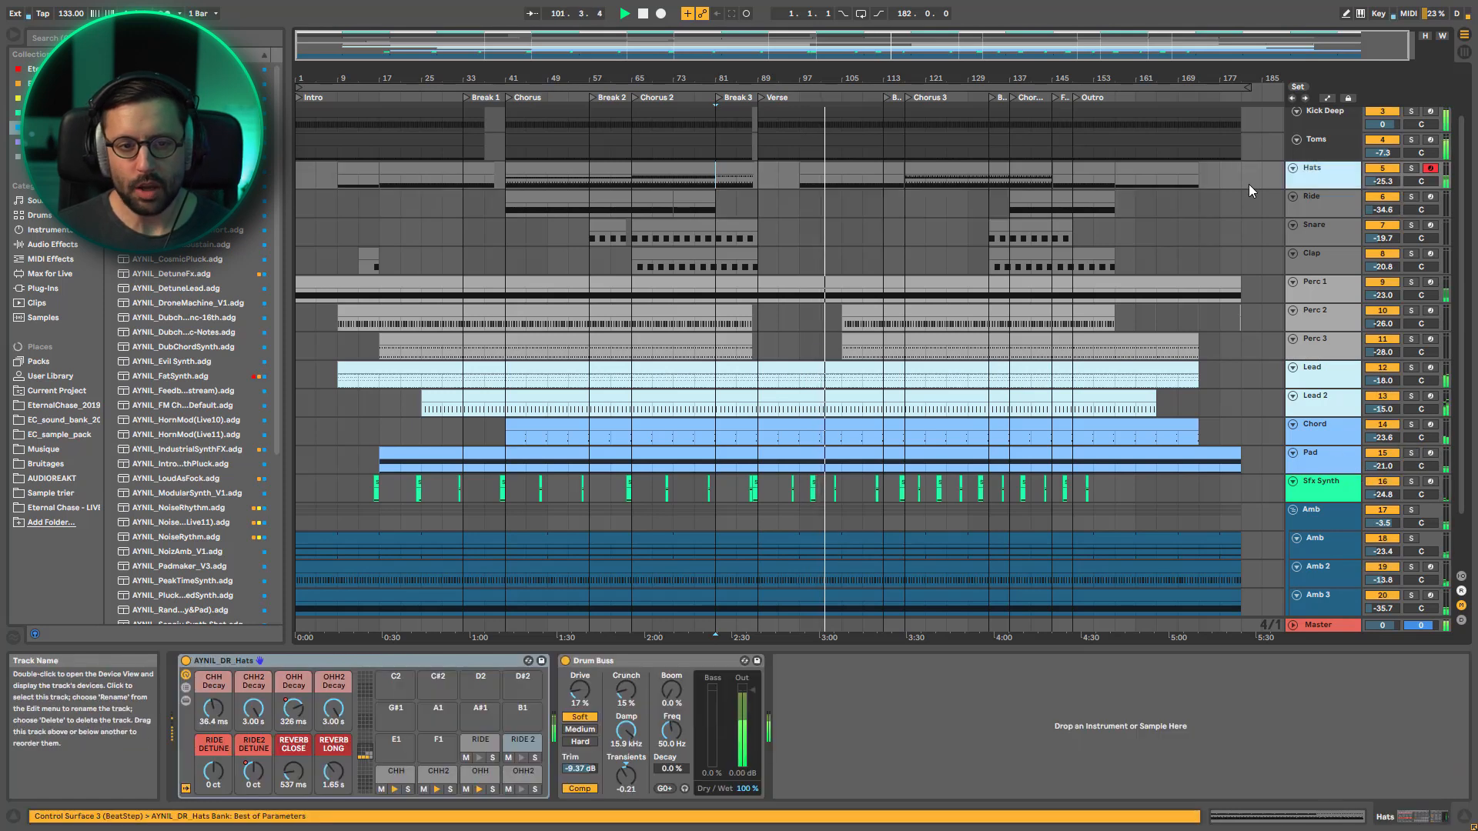
left_click_drag(779, 51, 869, 96)
key("space")
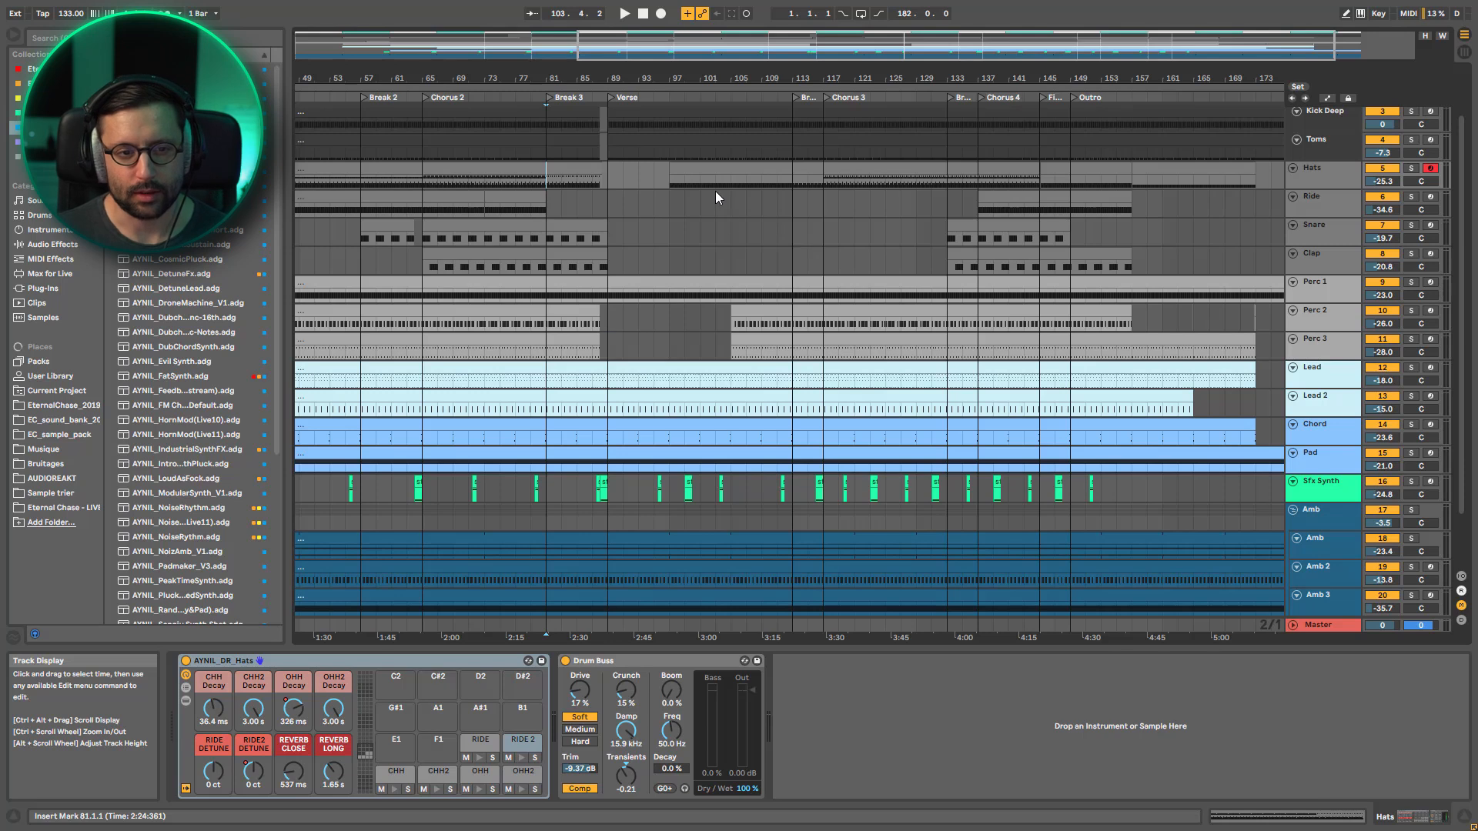
left_click(727, 213)
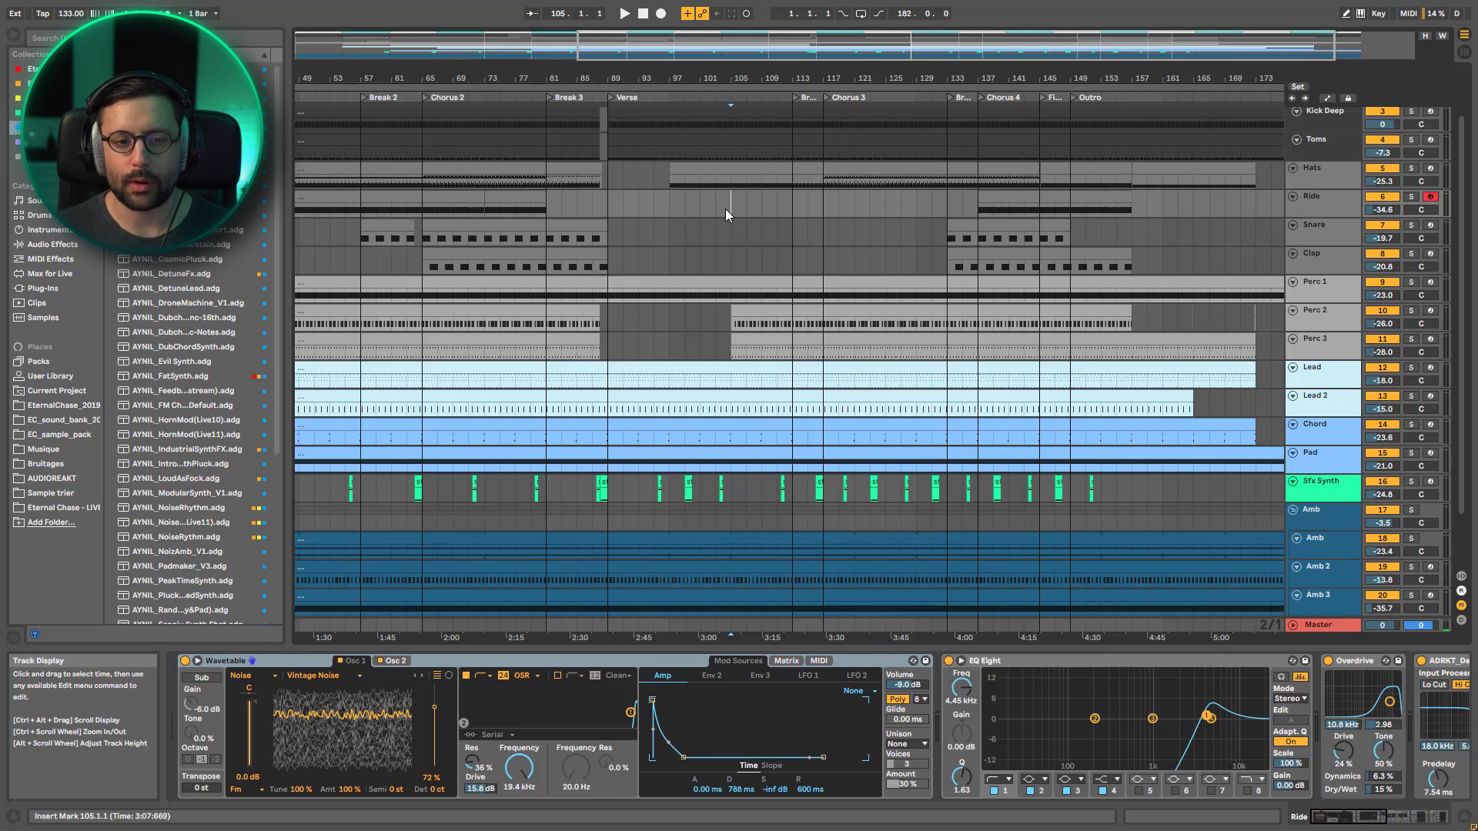
Show the automation lanes, enlarge the Filter 1 Freq curves of Lead and Lead 2, and play from bar 113 into Chorus 3
key("a")
scroll(1159, 286, "down", 3)
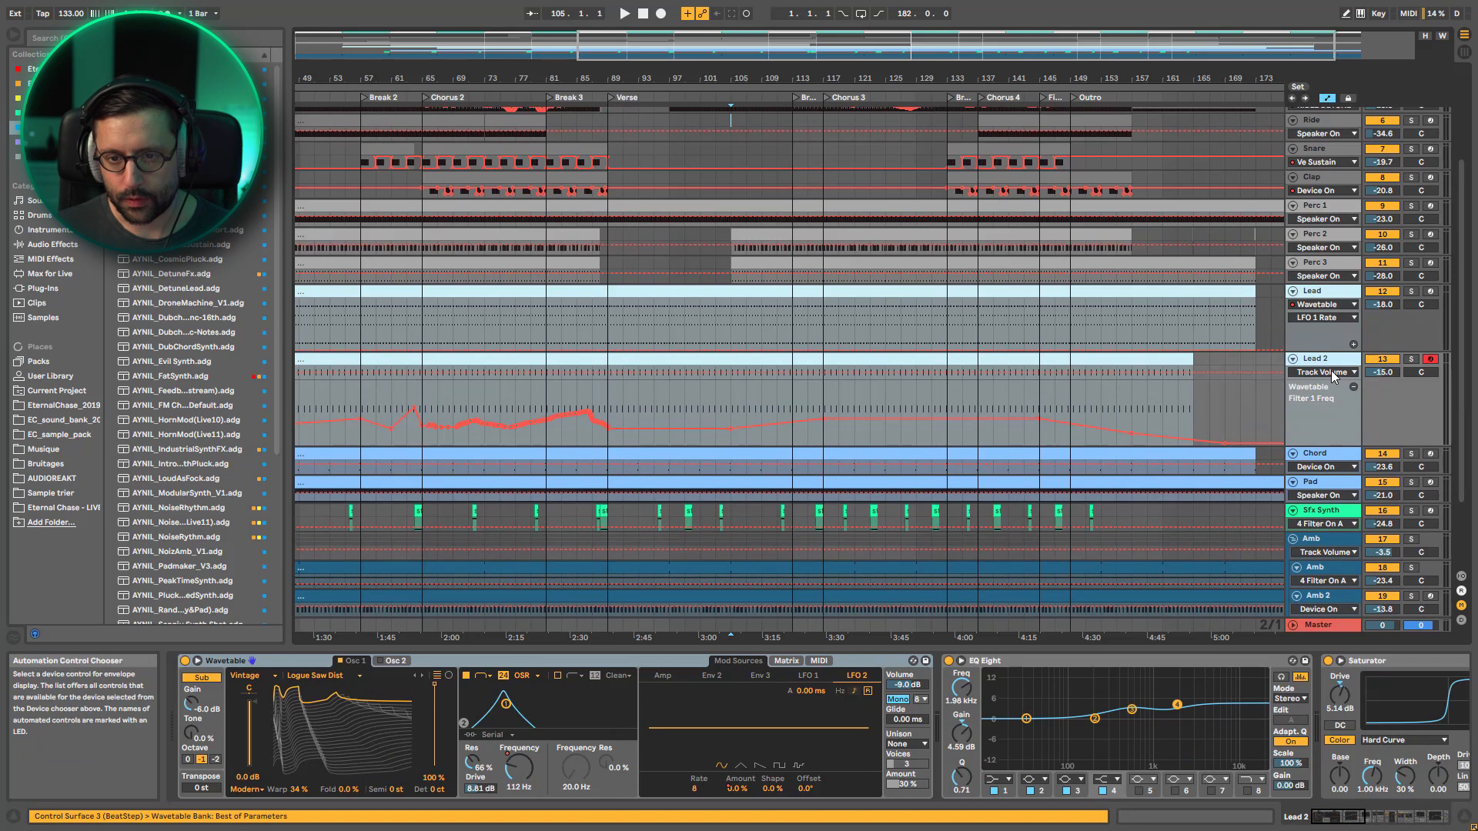
left_click(1332, 373)
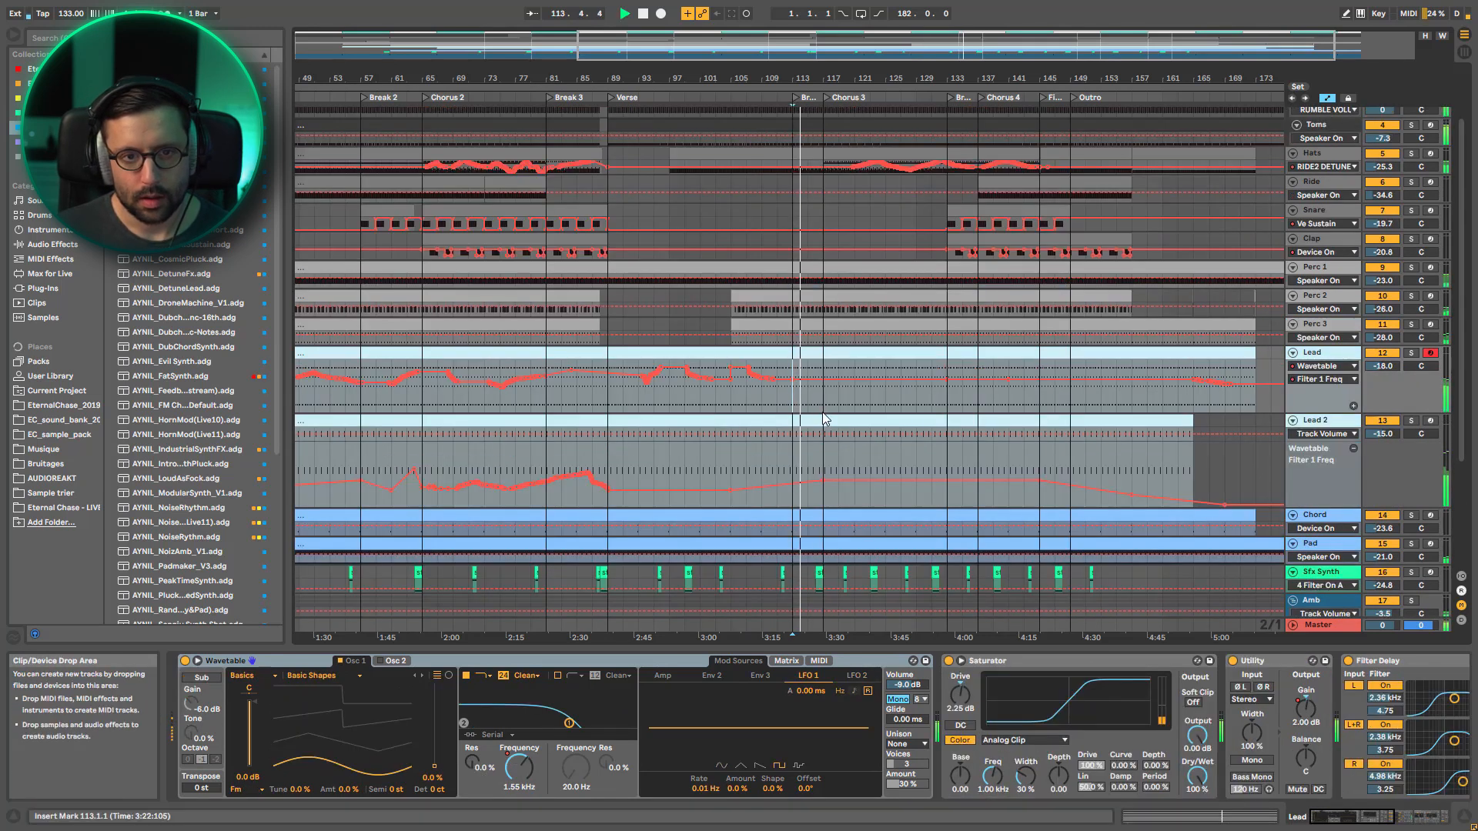
left_click_drag(839, 46, 924, 339)
scroll(932, 354, "down", 1)
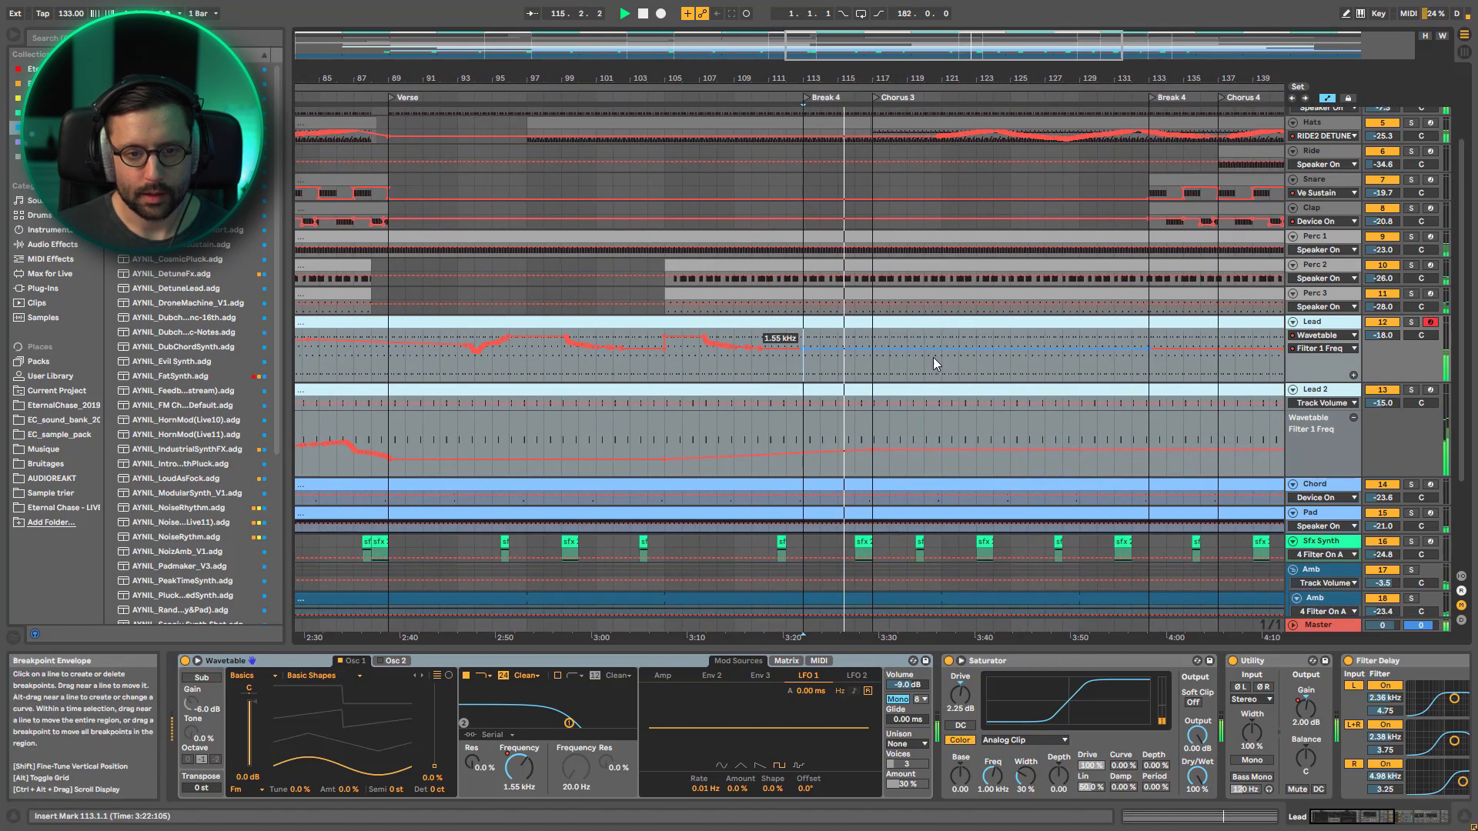
scroll(941, 355, "up", 1)
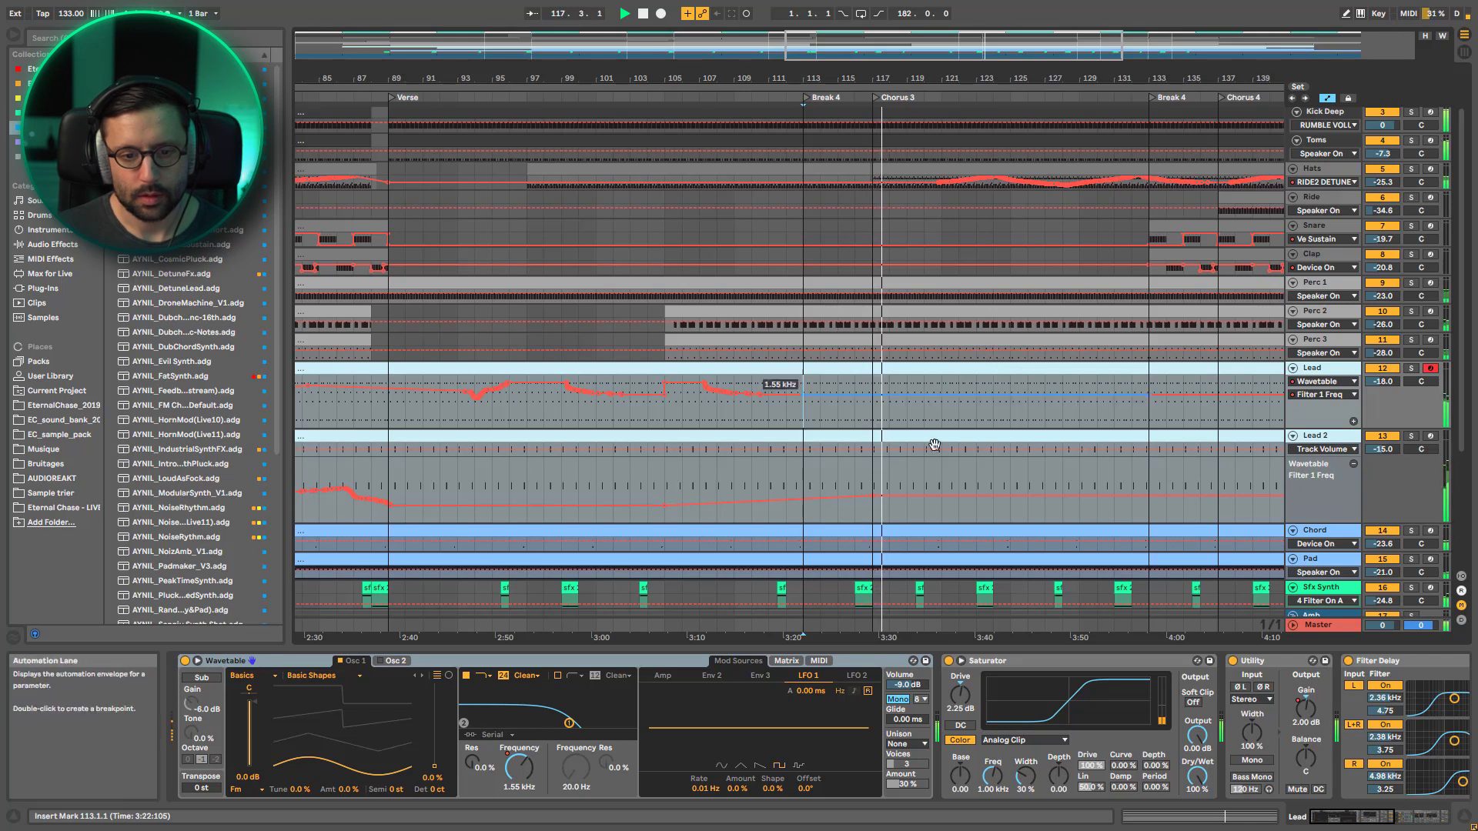
Replay the full mix from bar 109 near the end of the Verse
left_click(739, 231)
key("space")
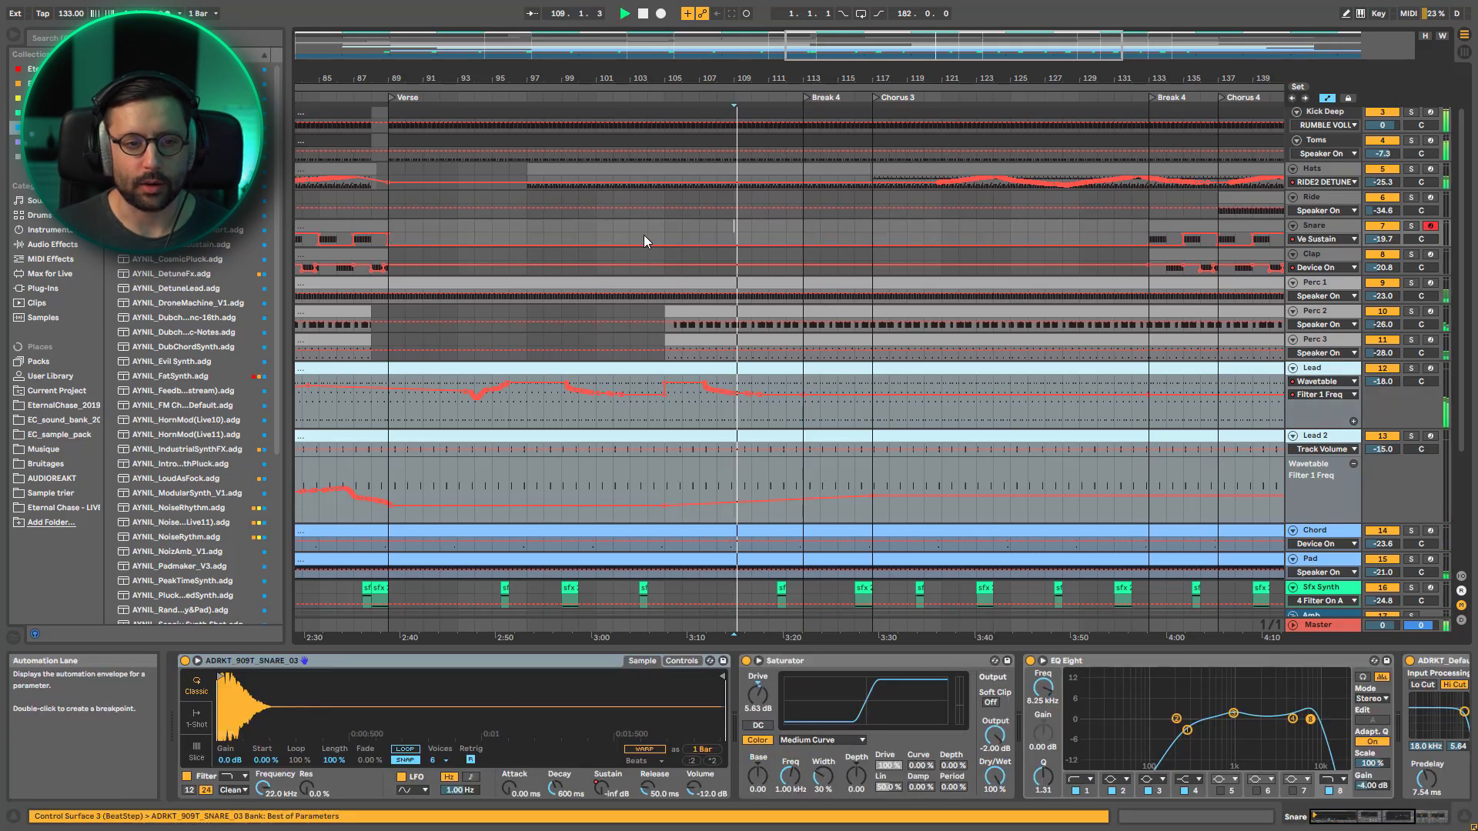
left_click(630, 236)
left_click(666, 238)
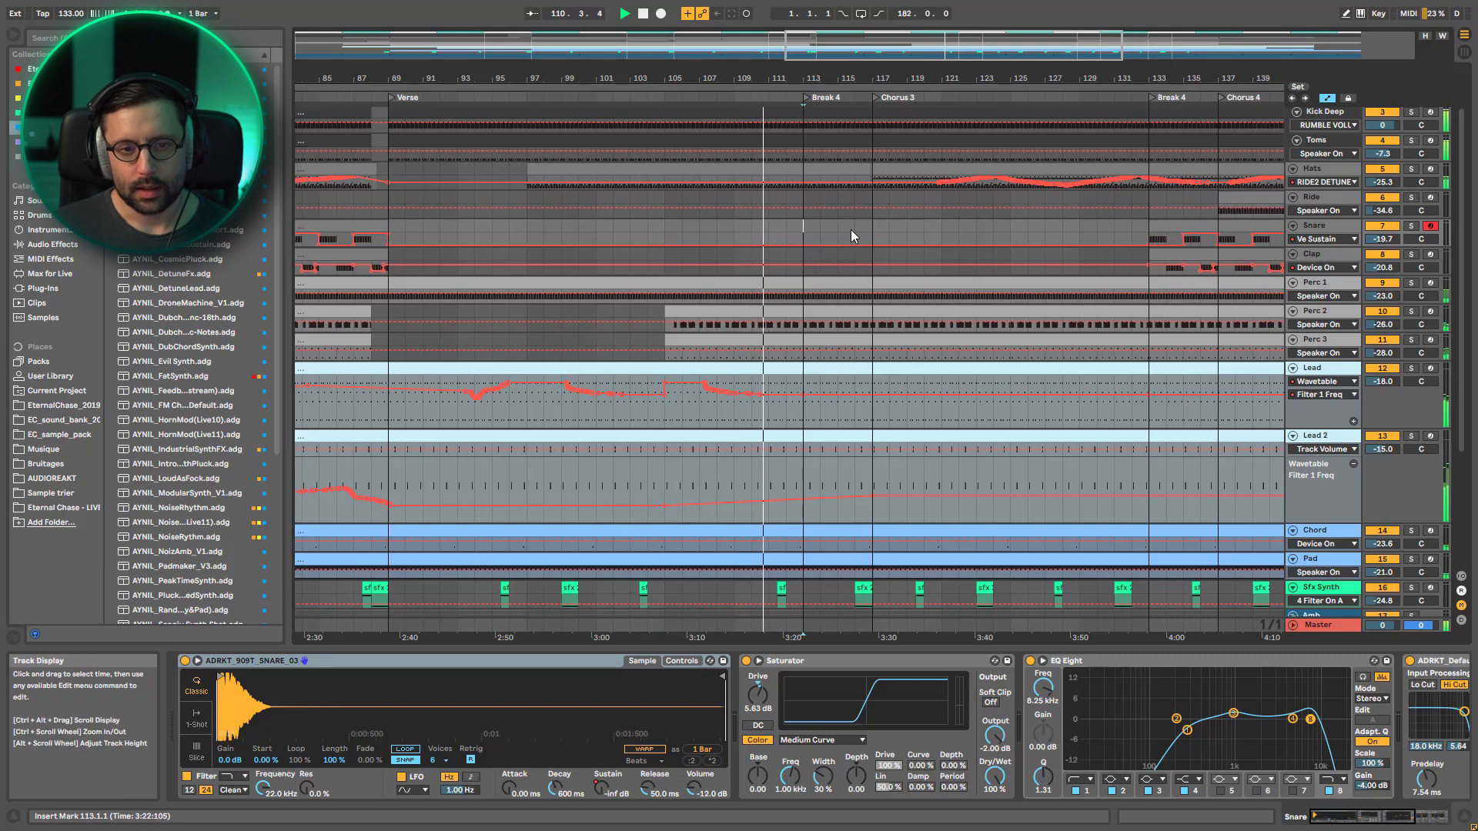
Stop playback and enlarge the Hats track to examine its RIDE2 DETUNE automation across Chorus 3 and Chorus 4
left_click(1330, 182)
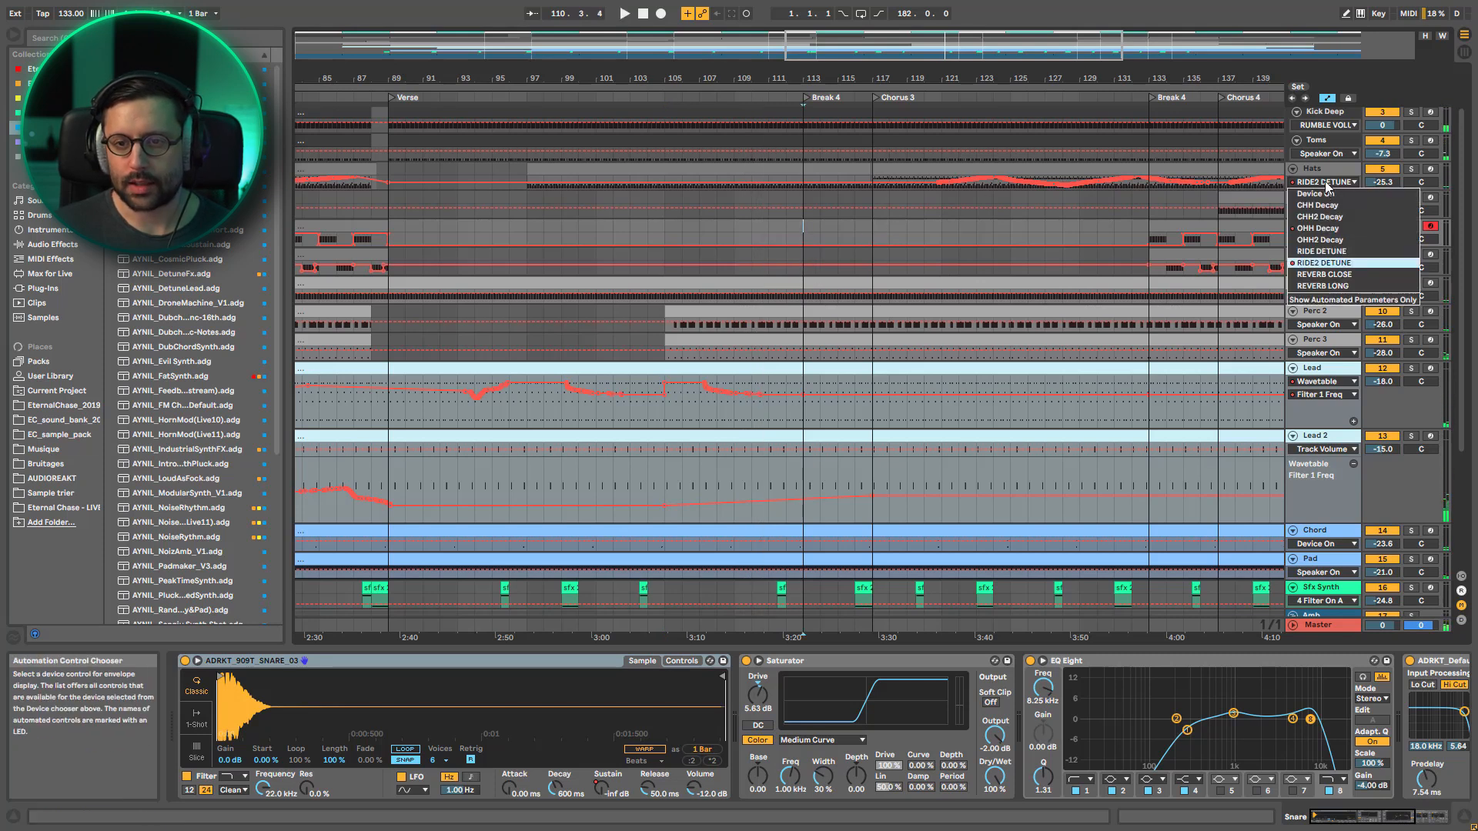
left_click(1327, 185)
left_click_drag(1315, 192, 1300, 309)
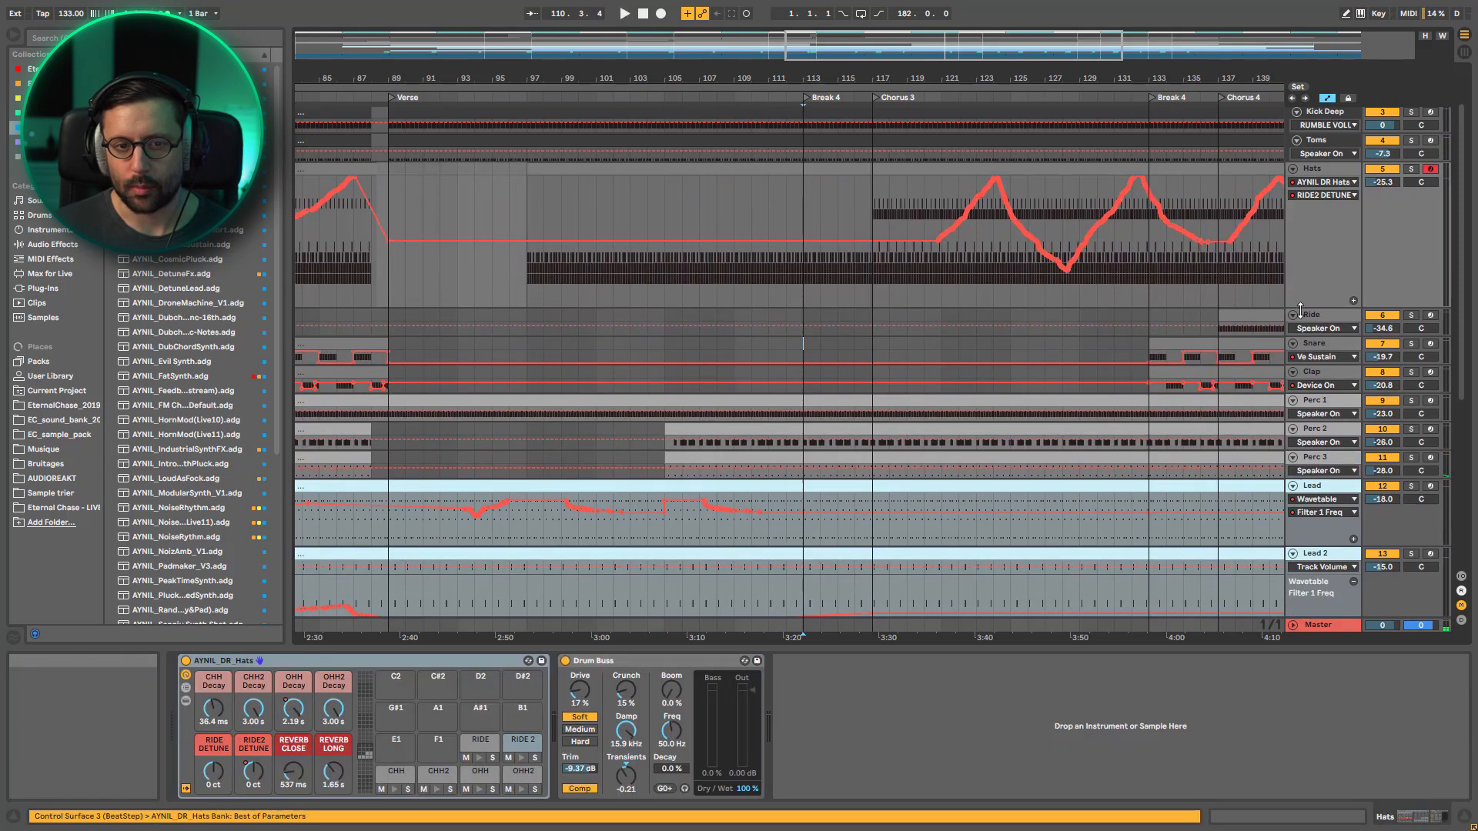
left_click_drag(757, 72, 811, 117)
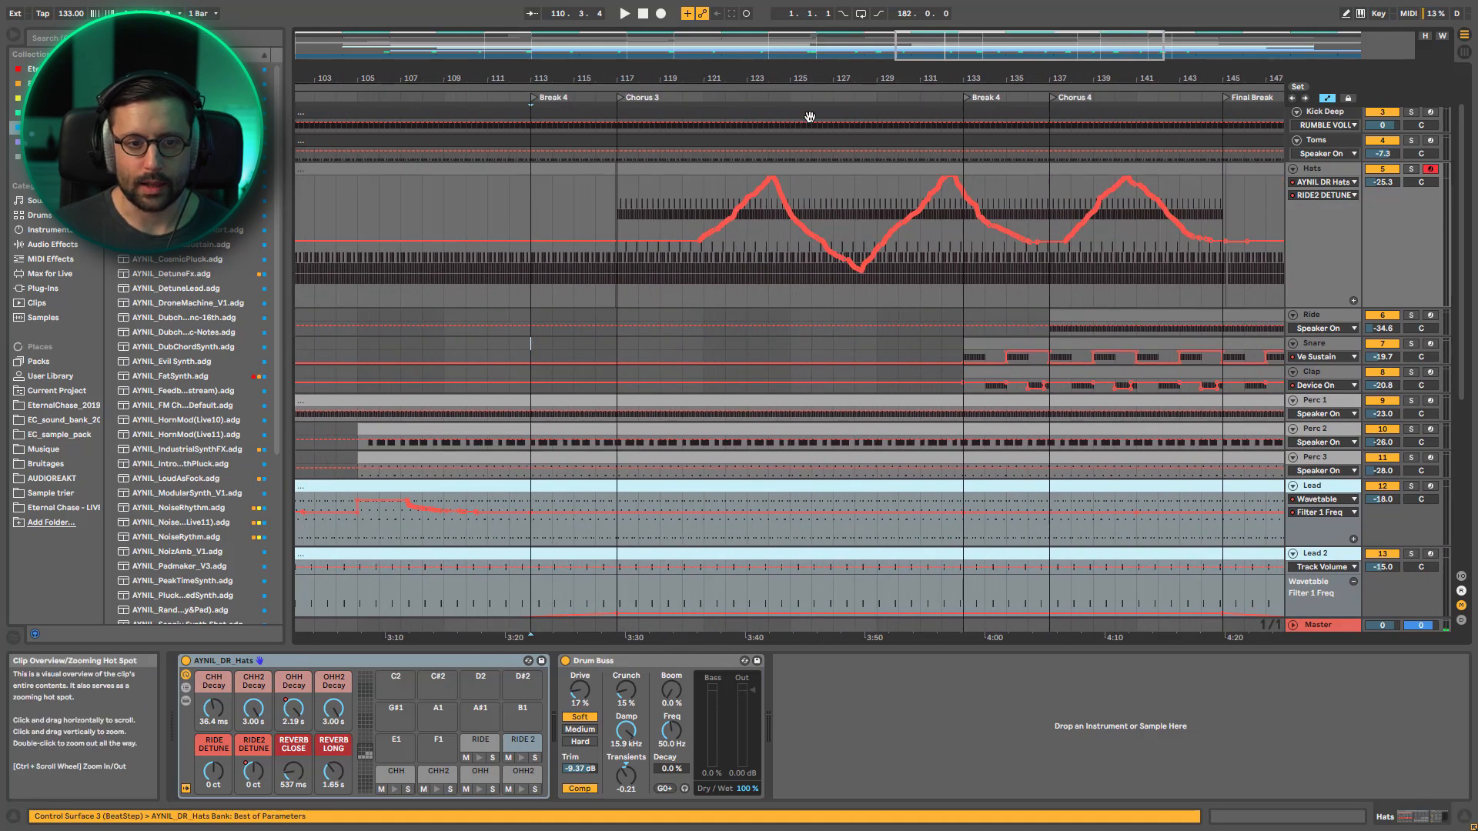
Select the added Hats part spanning Chorus 3 to the Final Break, then play from bar 117 while reviewing the other tracks
left_click(689, 167)
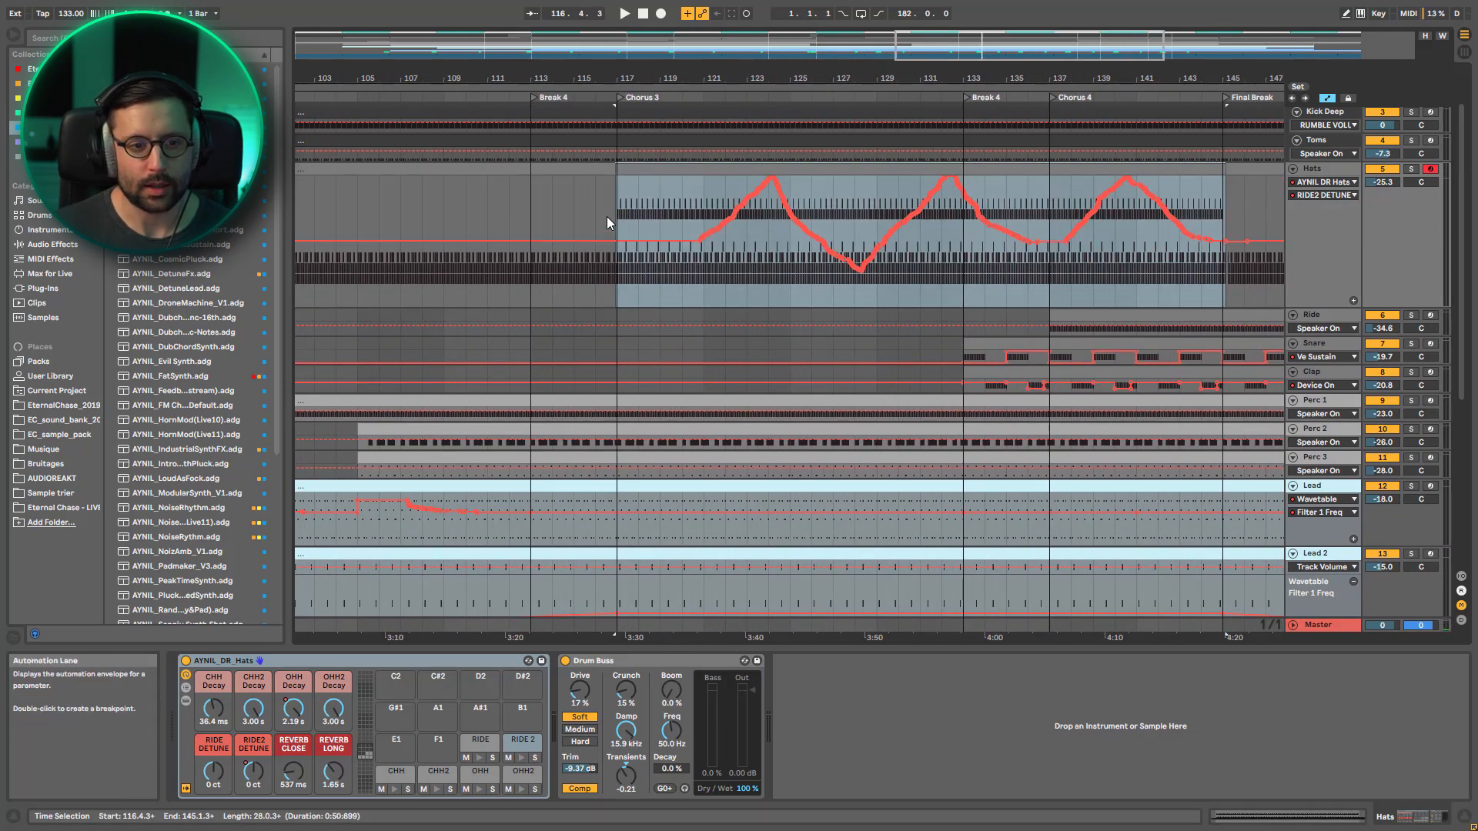
left_click(624, 227)
key("space")
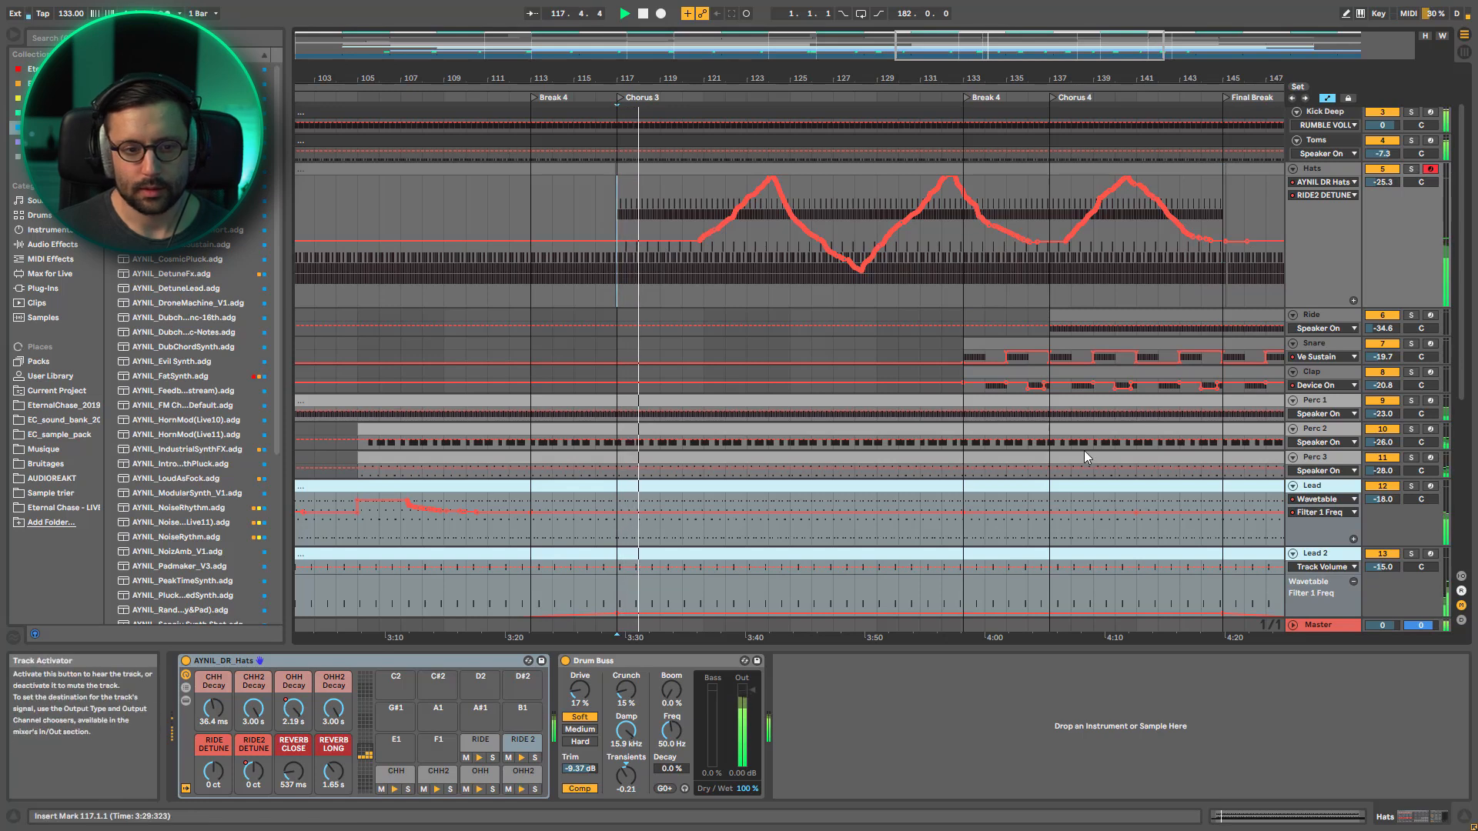
scroll(1016, 450, "down", 3)
scroll(950, 450, "down", 2)
scroll(938, 488, "down", 3)
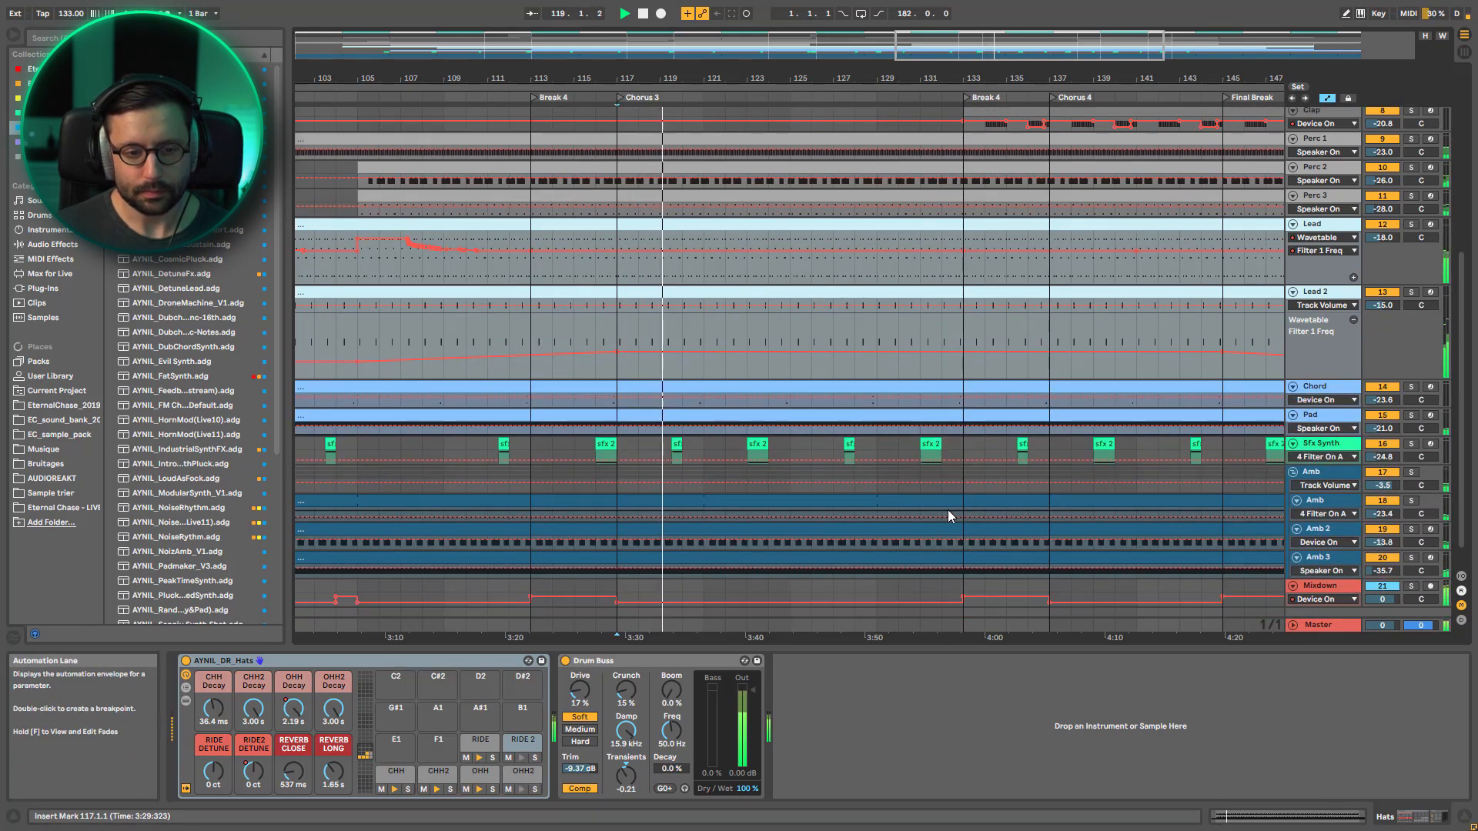
scroll(948, 510, "down", 1)
scroll(1030, 517, "up", 7)
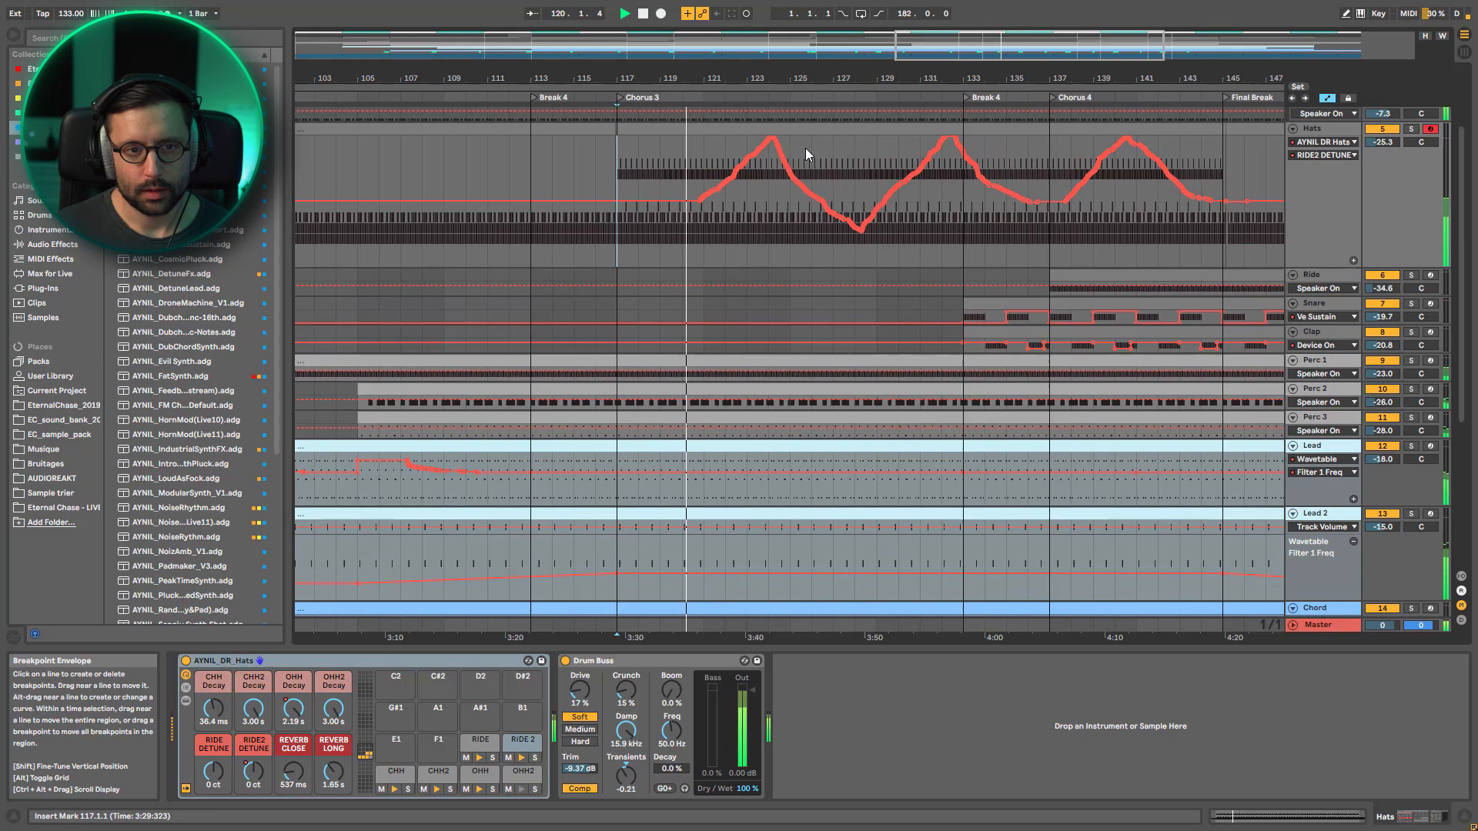
Widen the timeline to Break 3 through the Outro and briefly solo Lead 2 in Chorus 3, clearing the solo again
left_click_drag(929, 50, 929, 20)
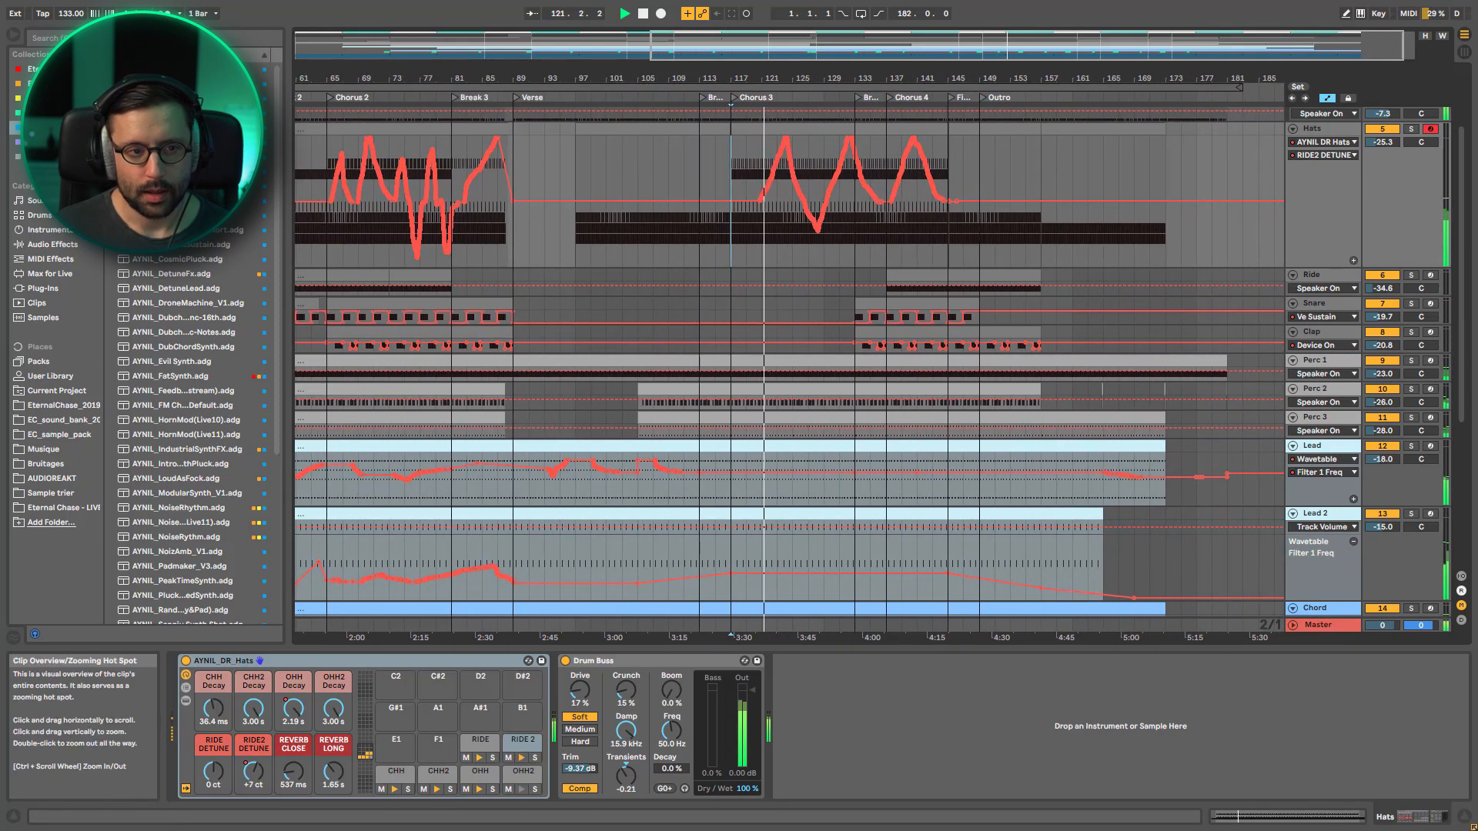
left_click_drag(846, 48, 905, 78)
scroll(904, 518, "down", 2)
left_click(1413, 438)
left_click(1413, 439)
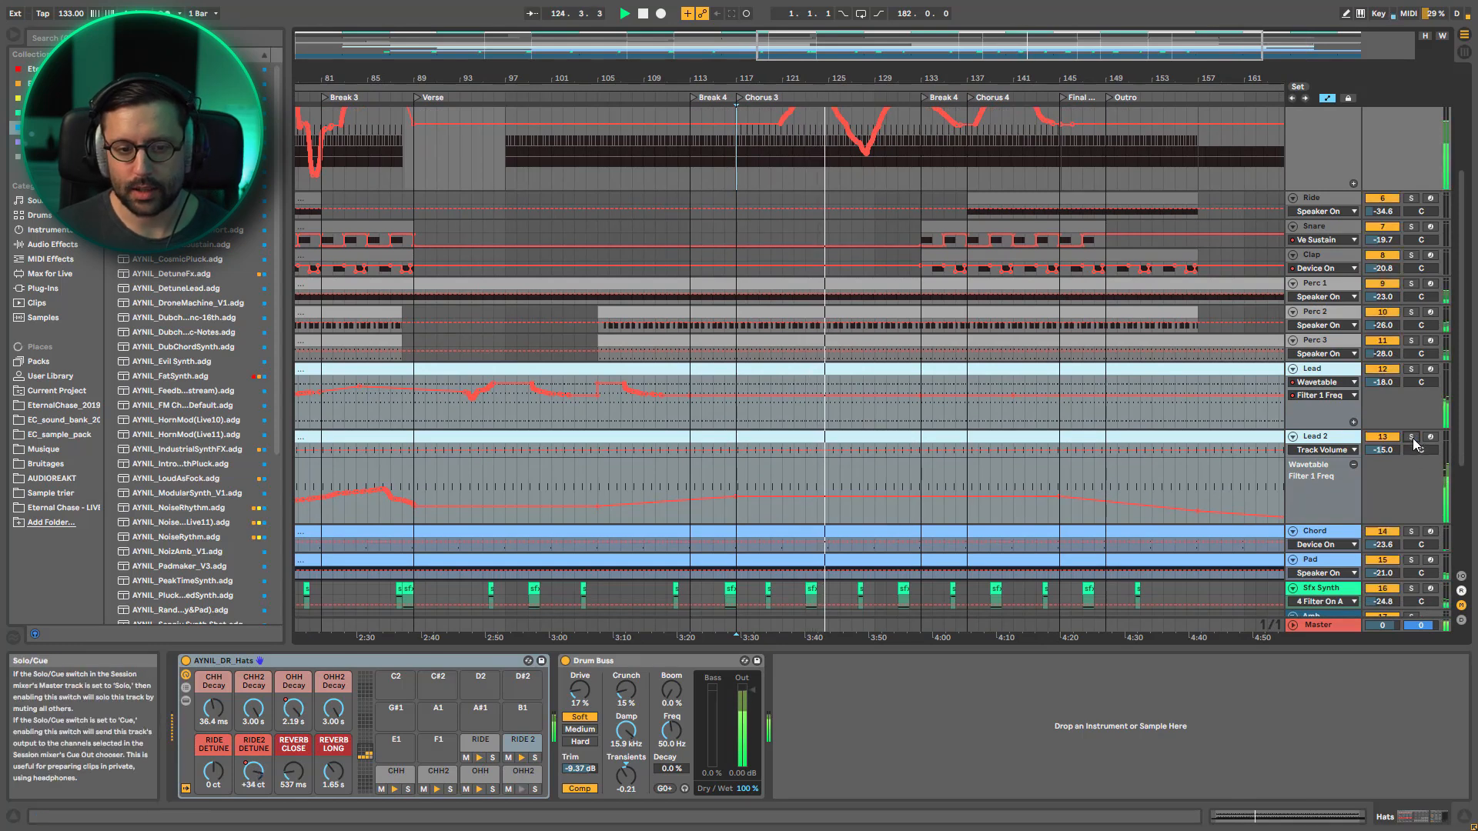
Stop playback and show Lead 2's Wavetable LFO 2 Amount automation in an enlarged lane
key("space")
left_click(1326, 450)
left_click(1325, 450)
left_click(1349, 460)
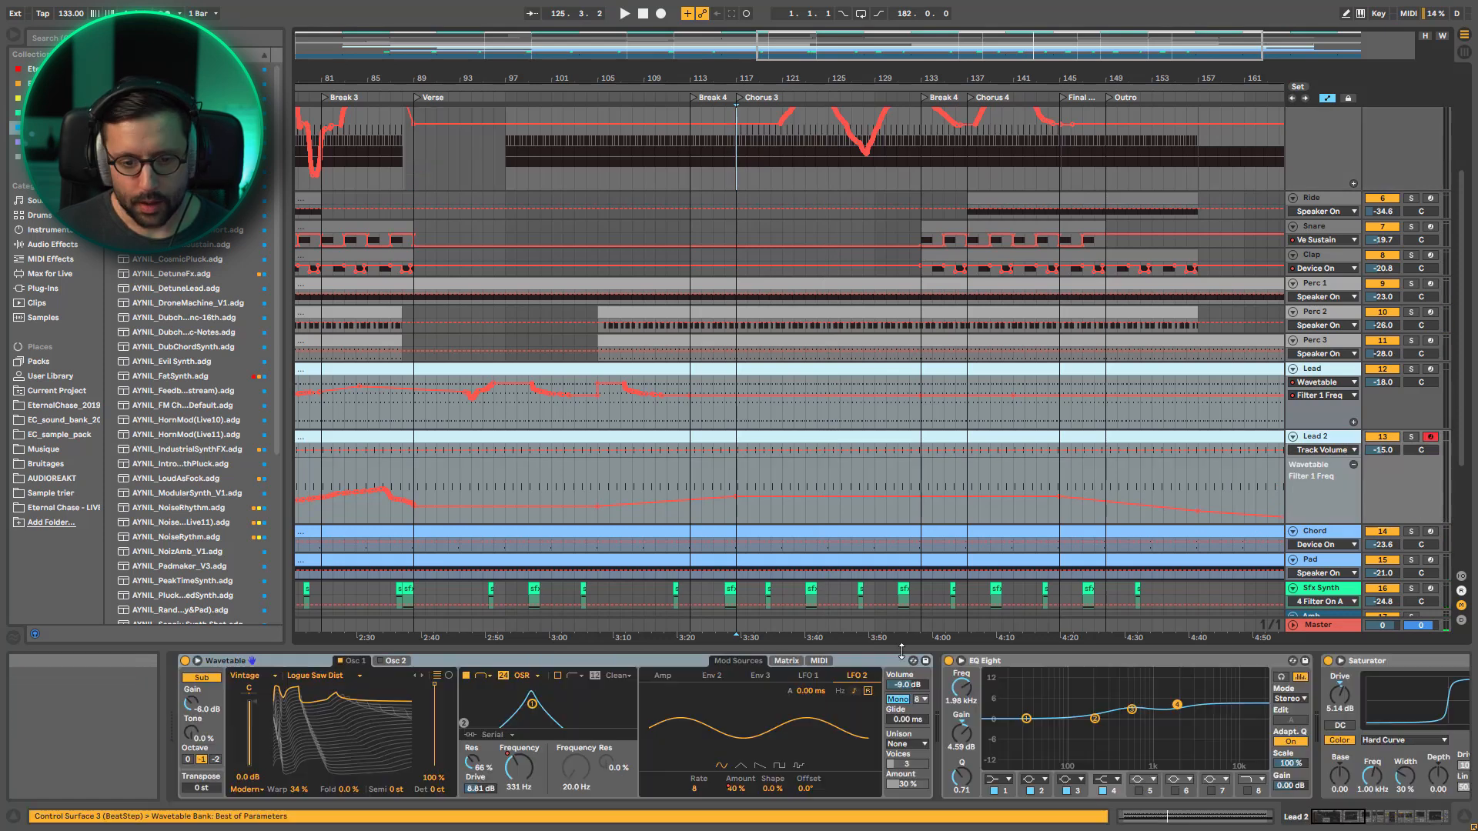
left_click(808, 661)
left_click(739, 661)
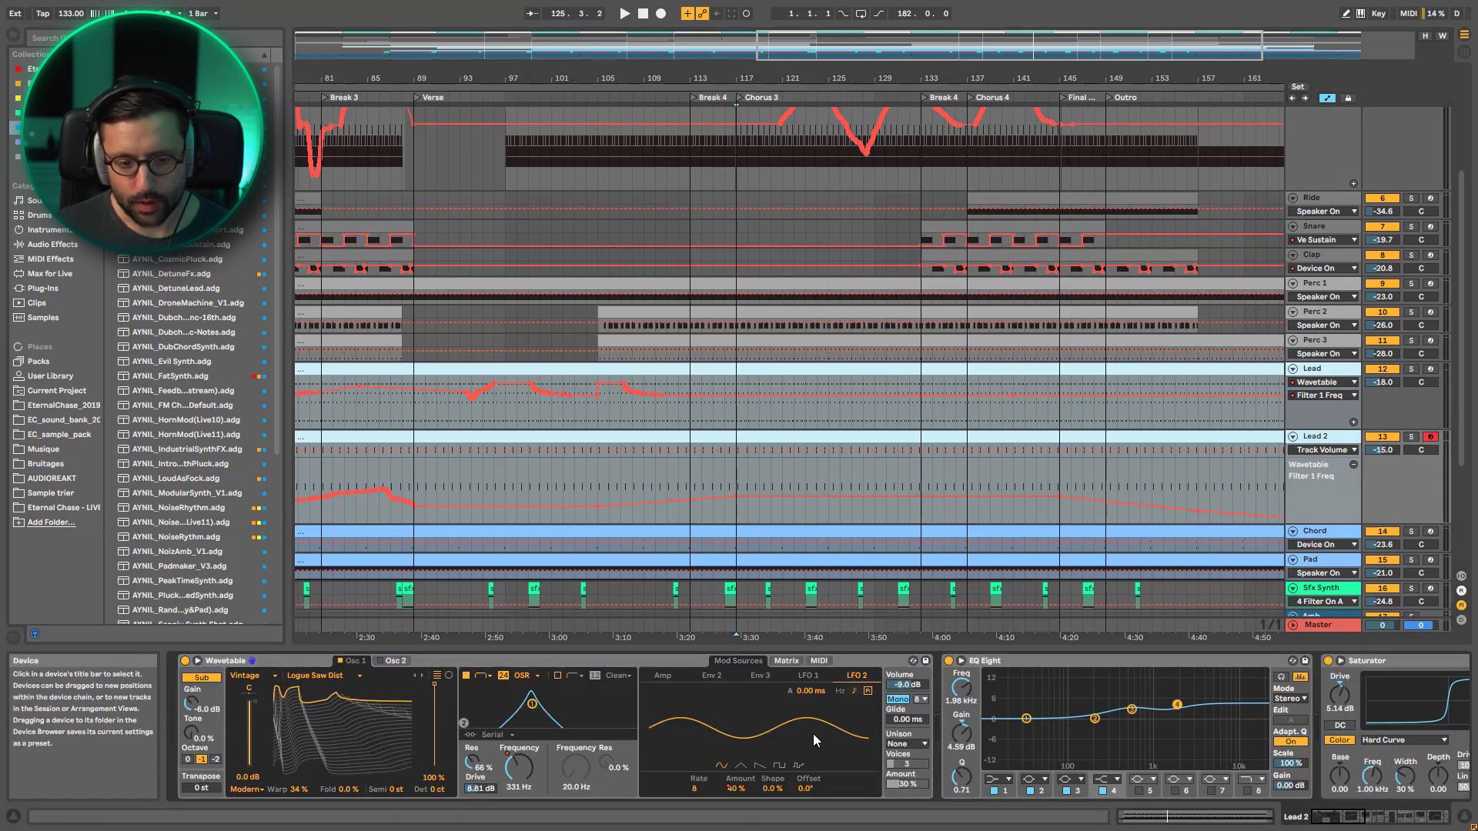
left_click(737, 790)
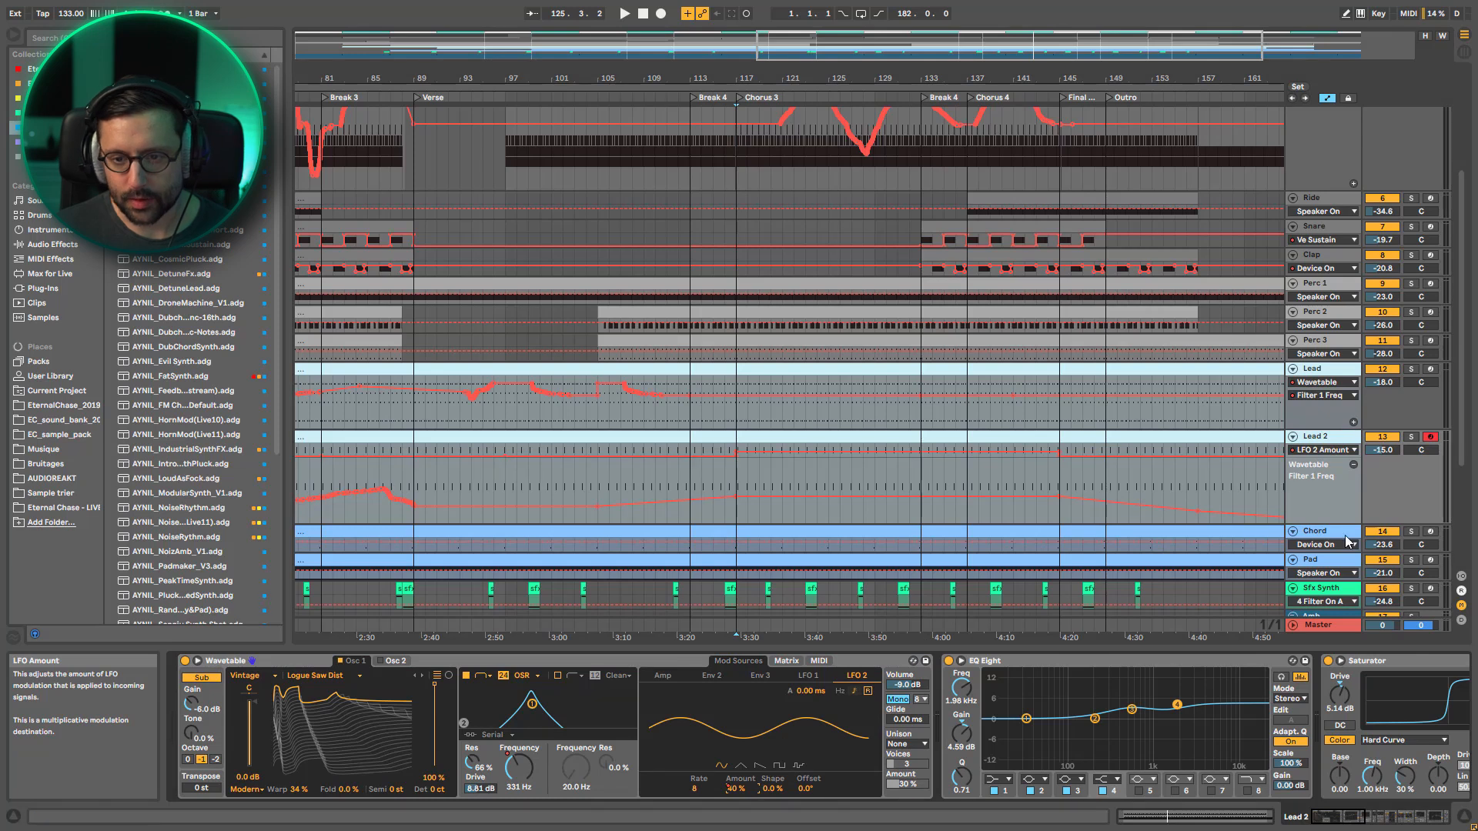
left_click_drag(1326, 459, 1325, 508)
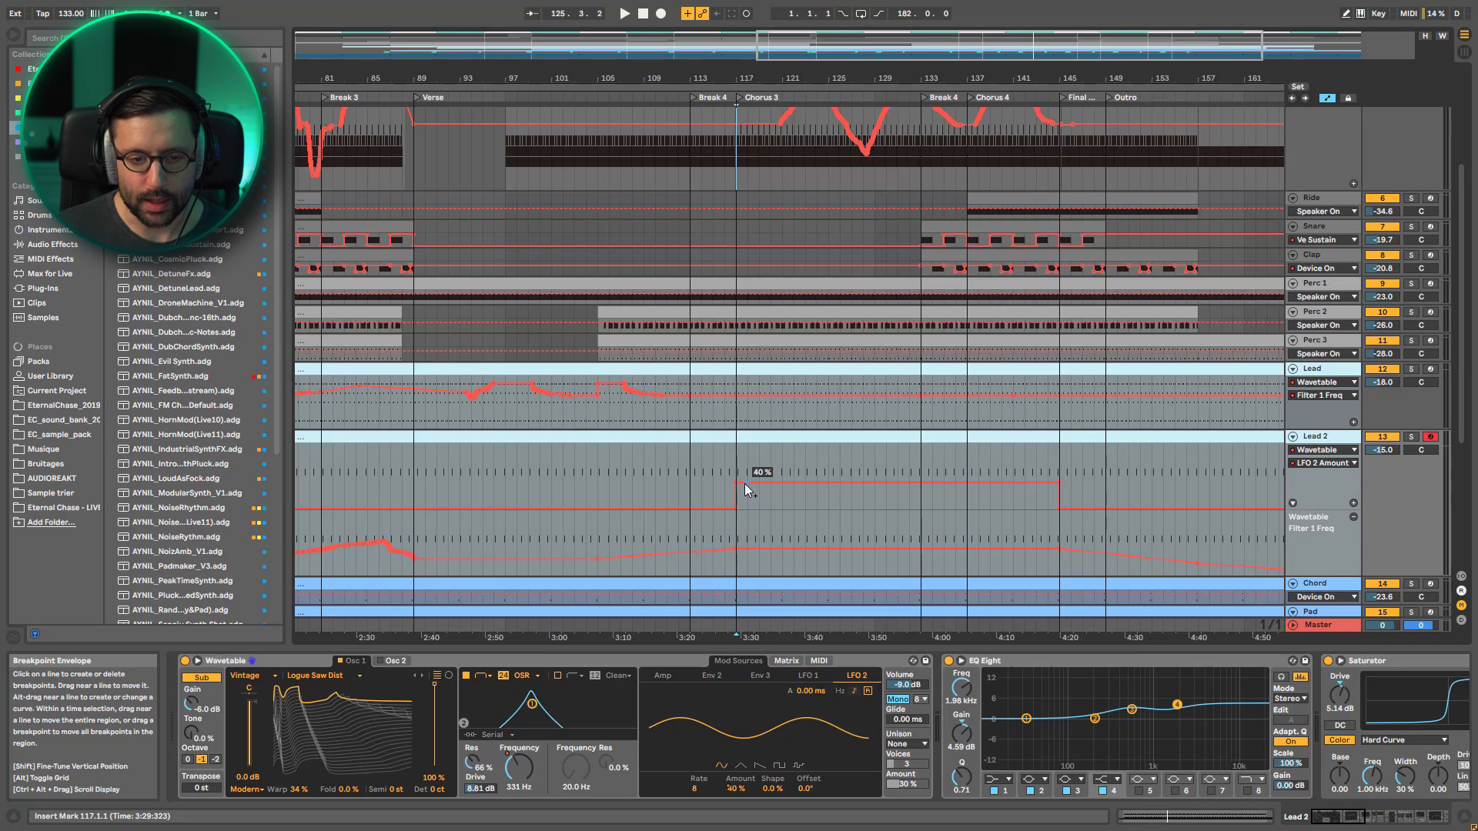
Compare Lead 2's LFO 2 Amount automation across the whole arrangement and set the insert marker at bar 131 in Chorus 3
double_click(1026, 40)
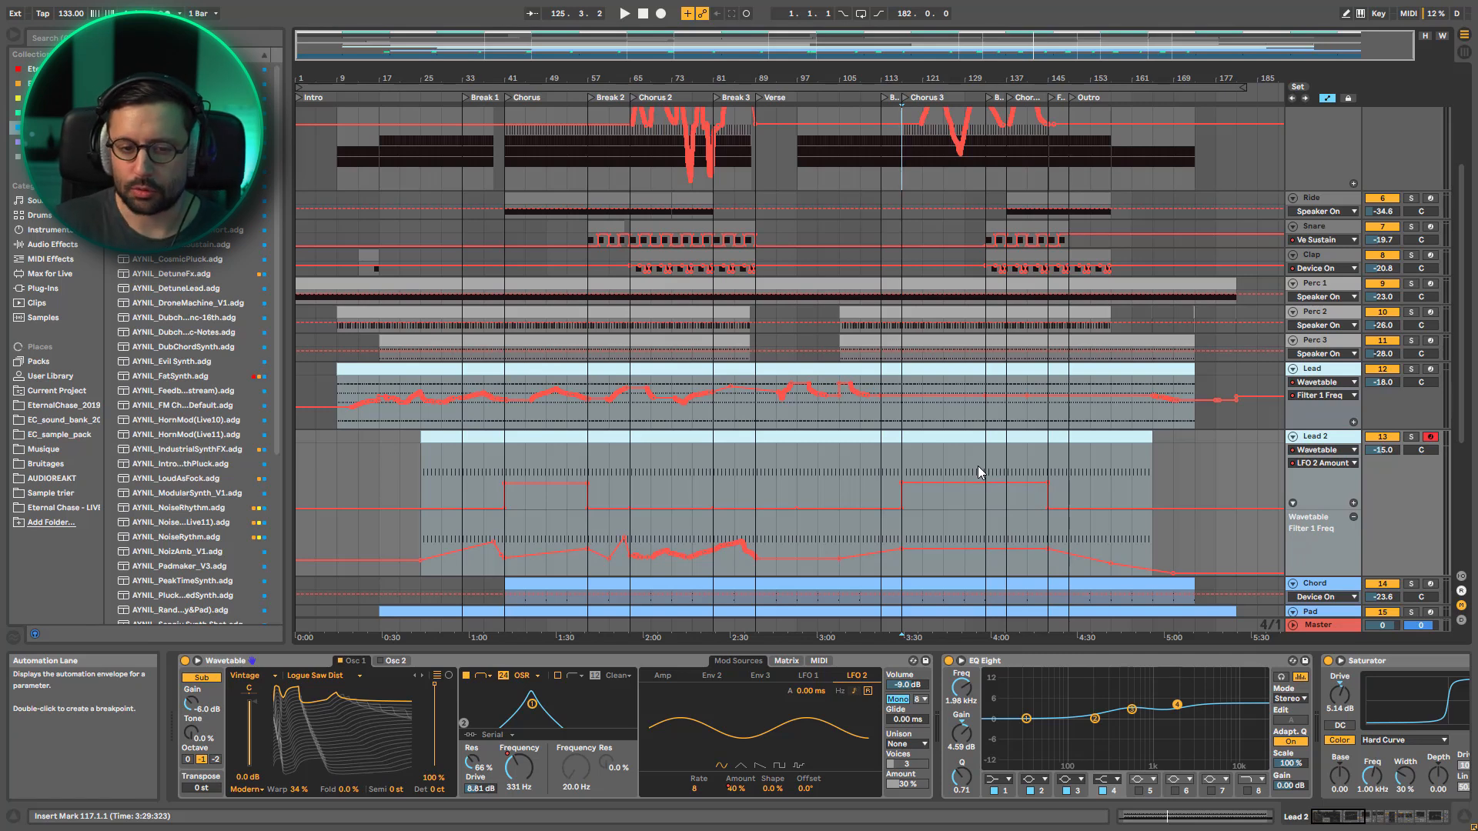
key("plus")
left_click(916, 473)
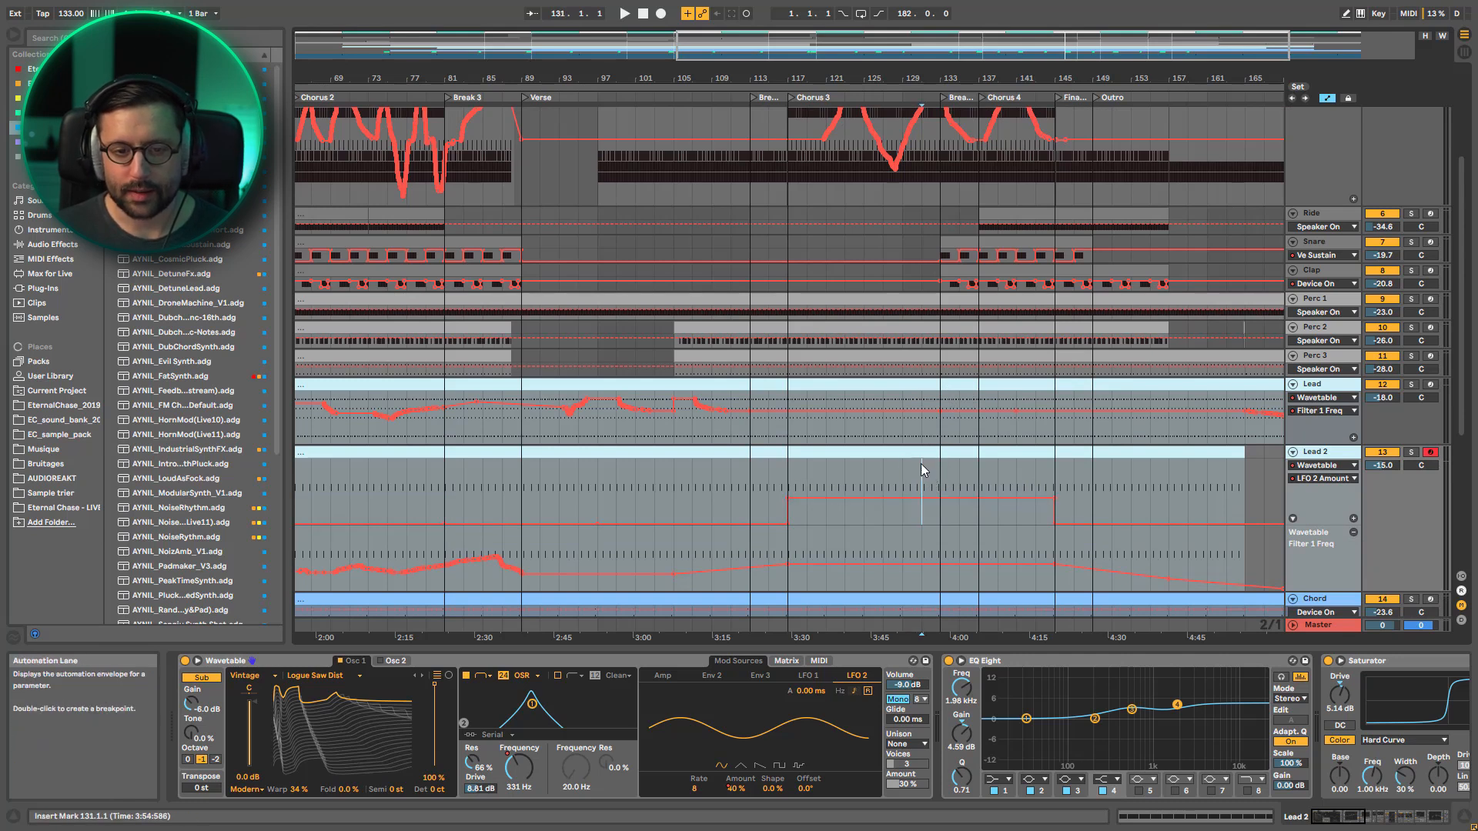
key("minus")
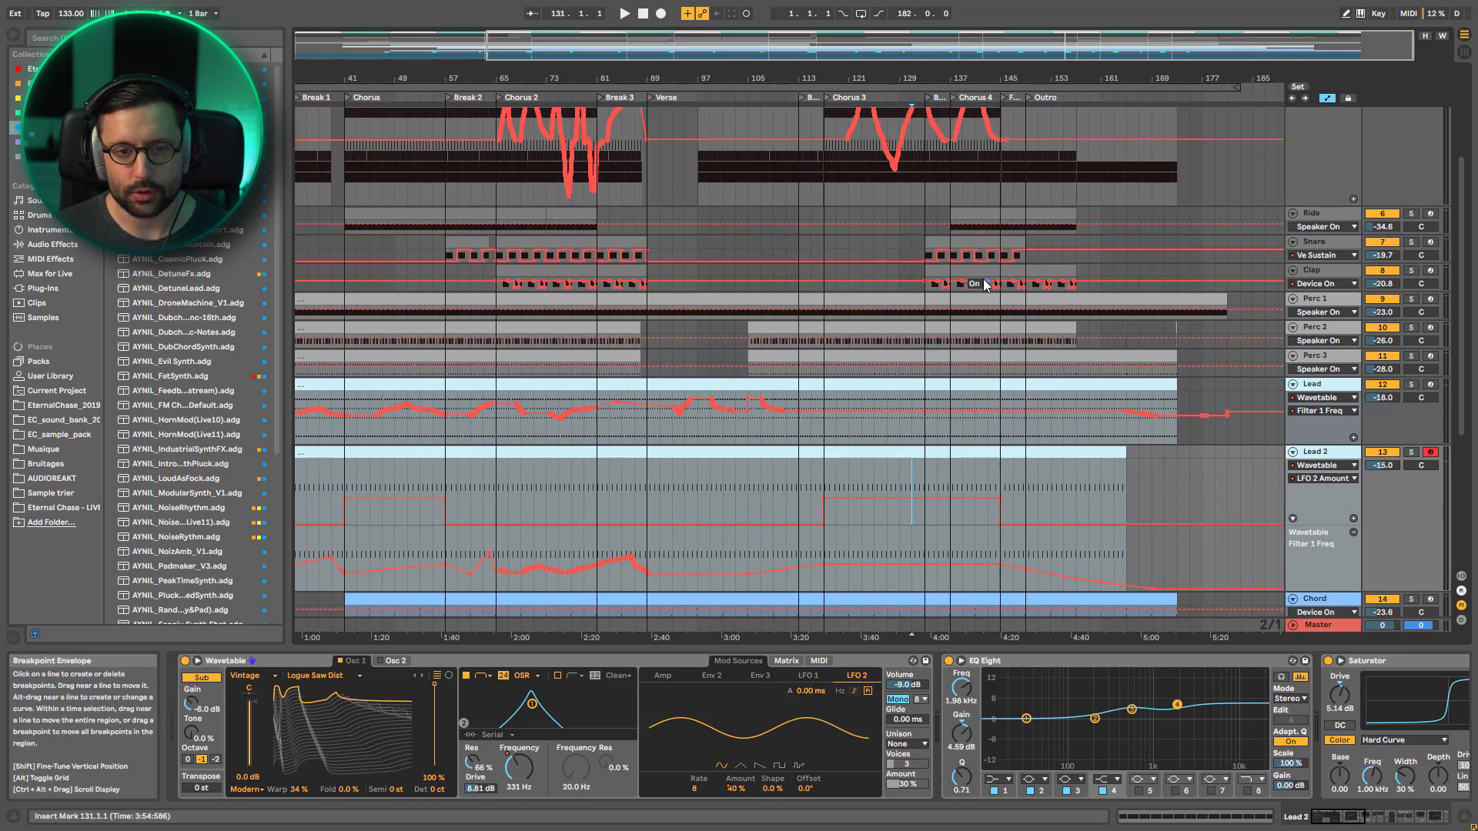
Play the full mix from bar 131 through Break 4 into Chorus 4 while viewing the tracks' automation up to the Outro
key("space")
scroll(1134, 303, "up", 2)
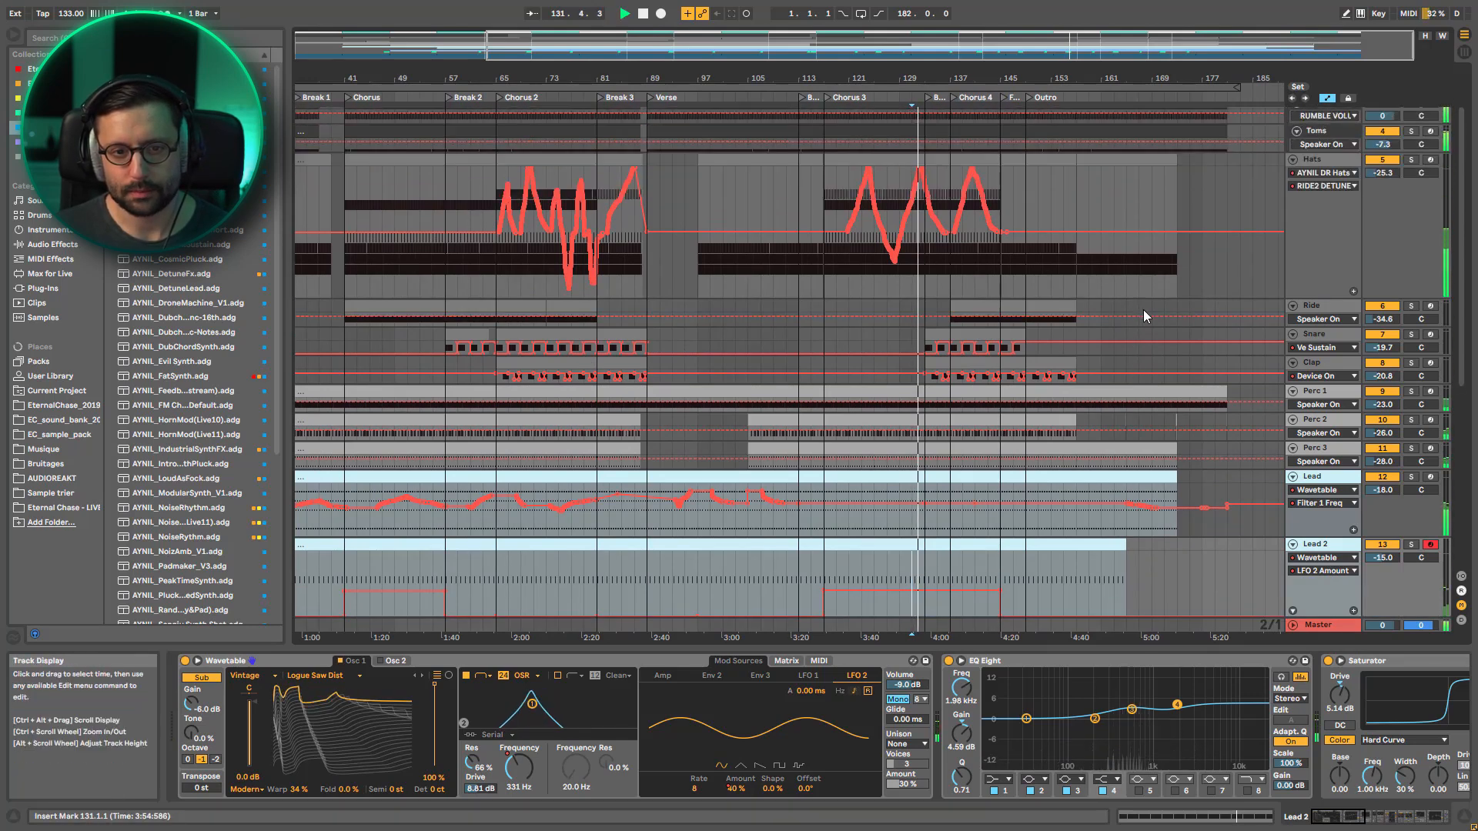
scroll(1143, 309, "up", 3)
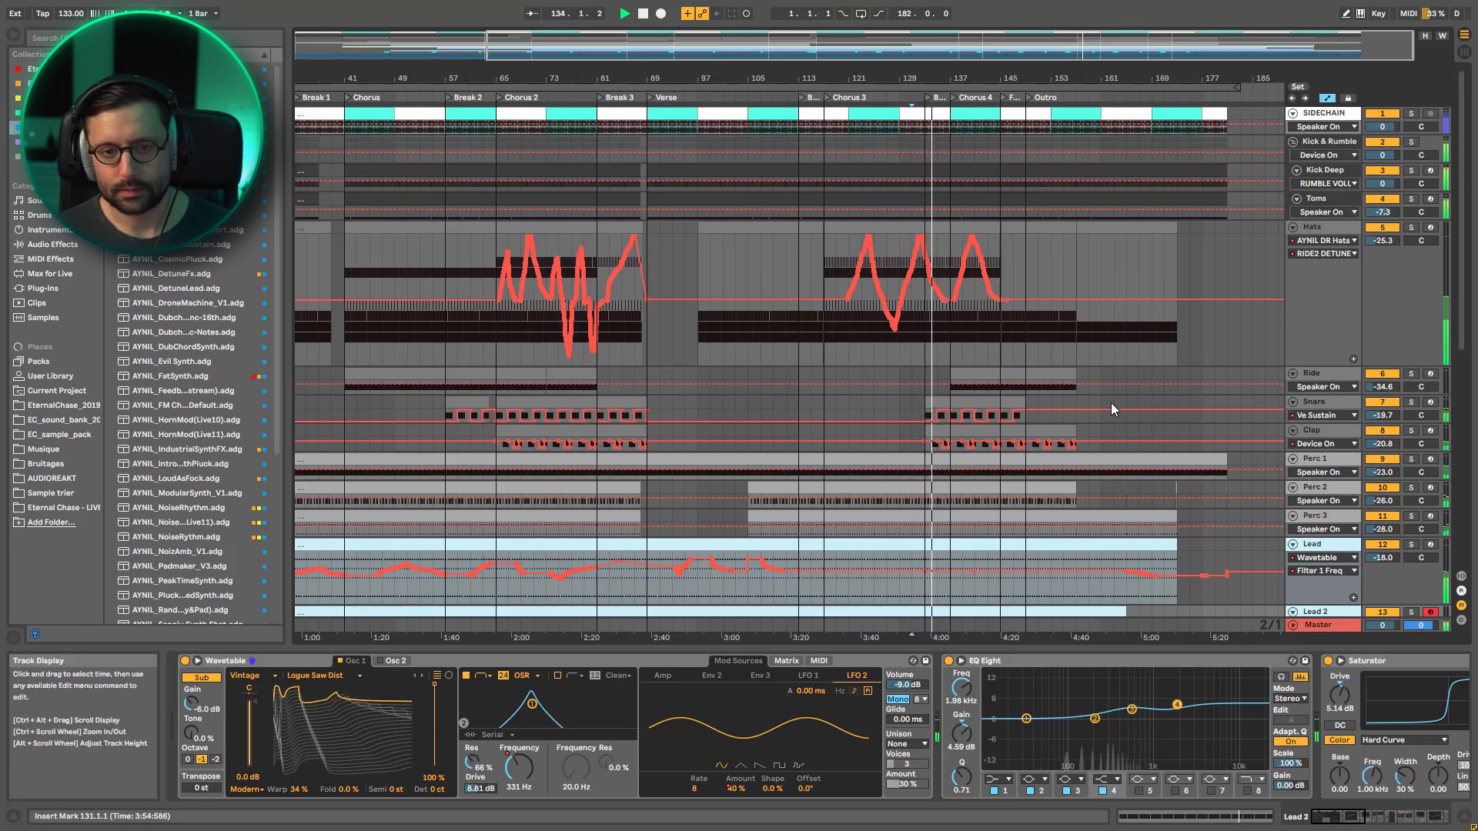
scroll(1111, 408, "down", 5)
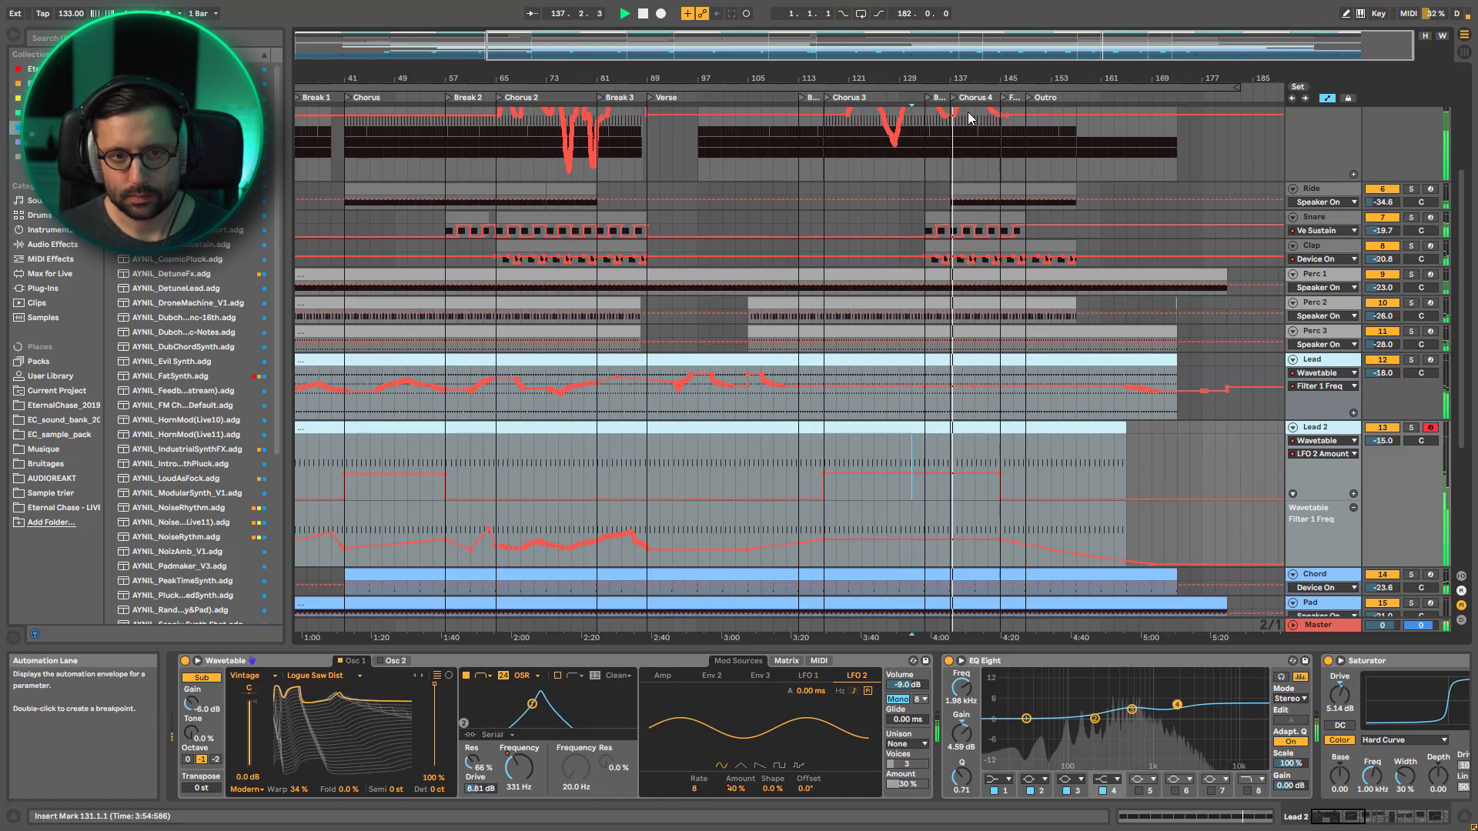
left_click_drag(936, 46, 1120, 71)
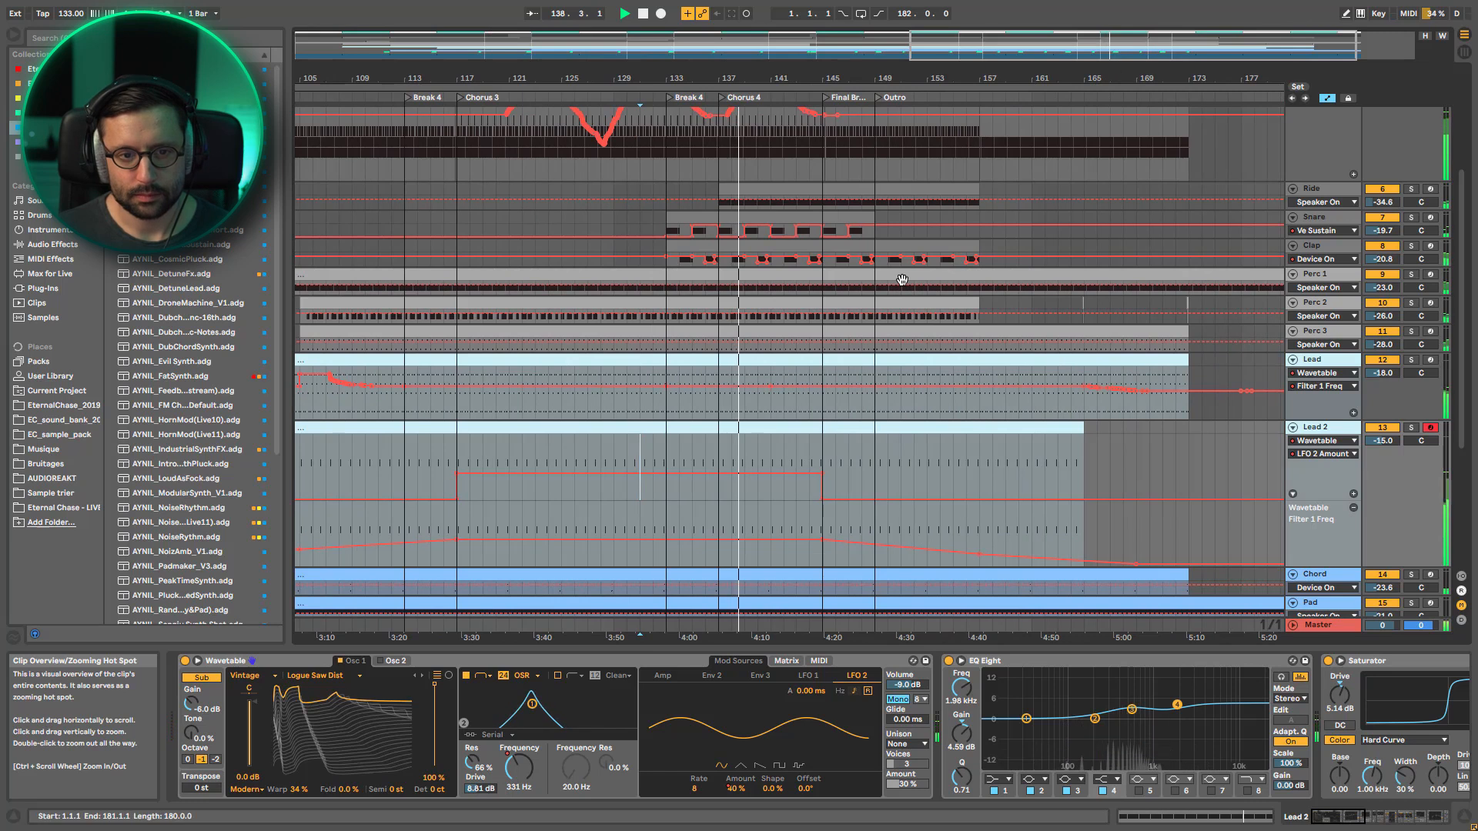
Collapse all tracks for an overview and unfold them again with their automation hidden
scroll(1092, 316, "up", 5)
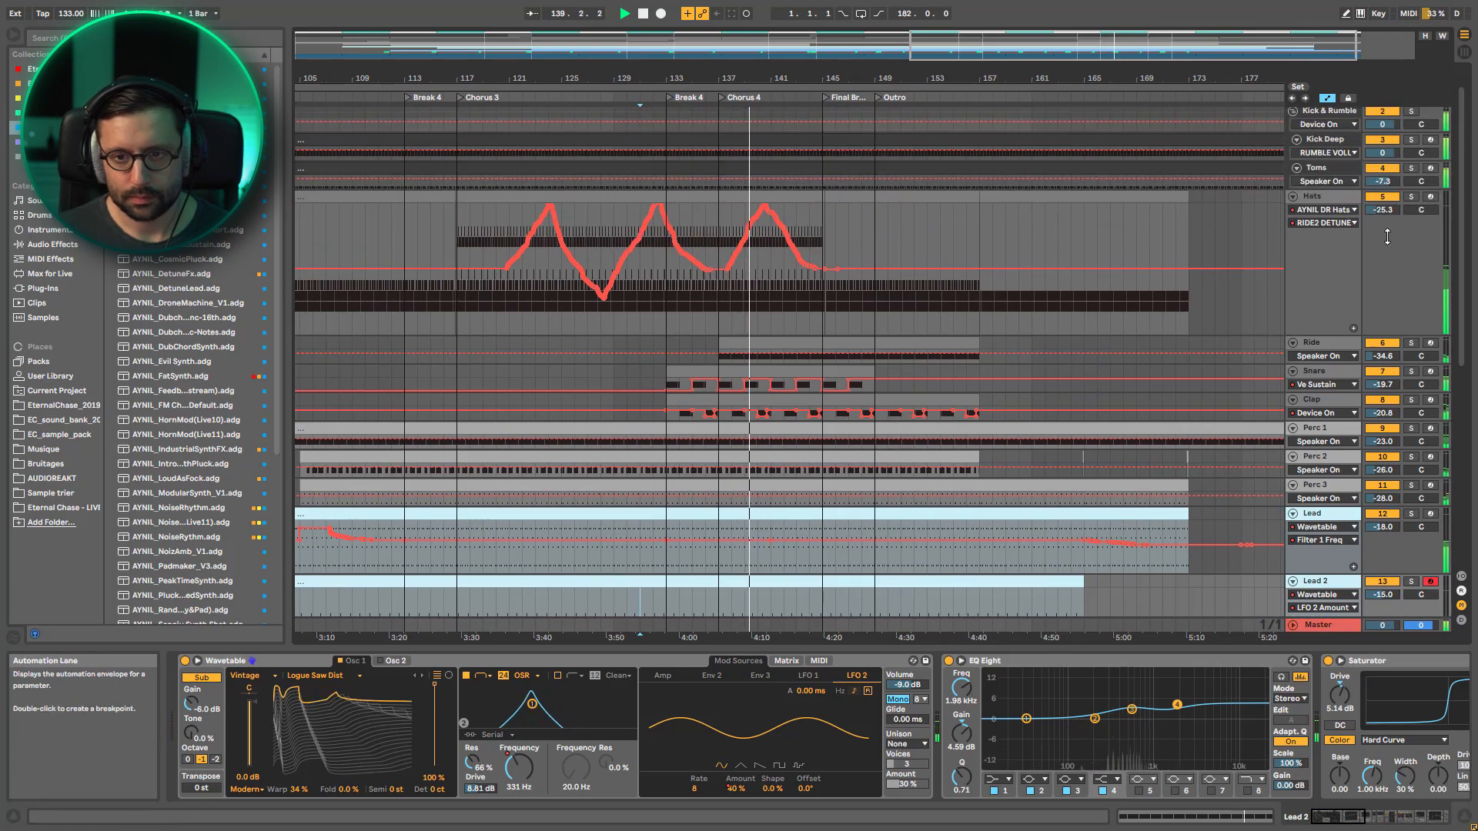
left_click(1295, 198, "alt")
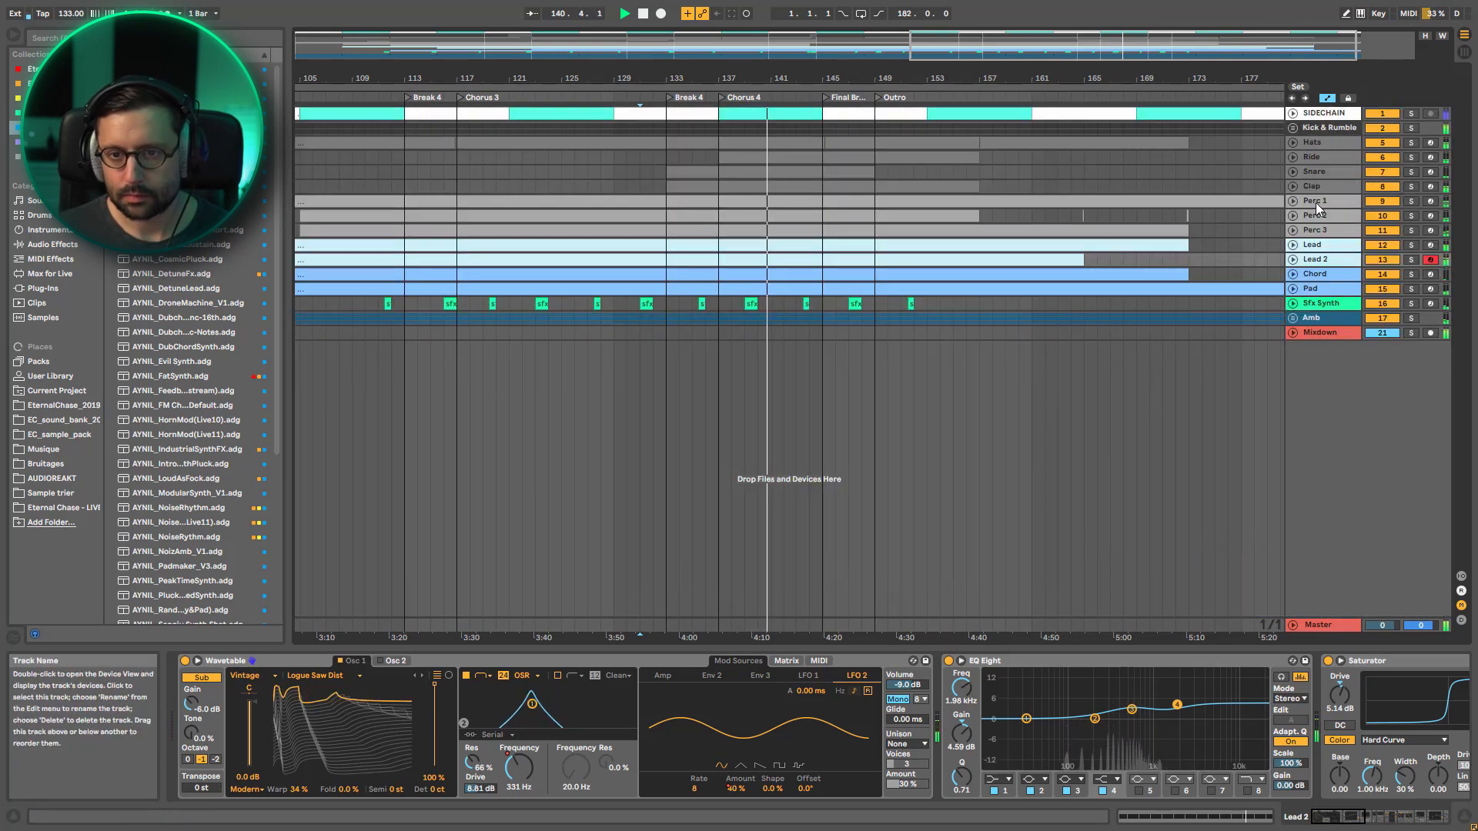
left_click(1295, 202, "alt")
key("a")
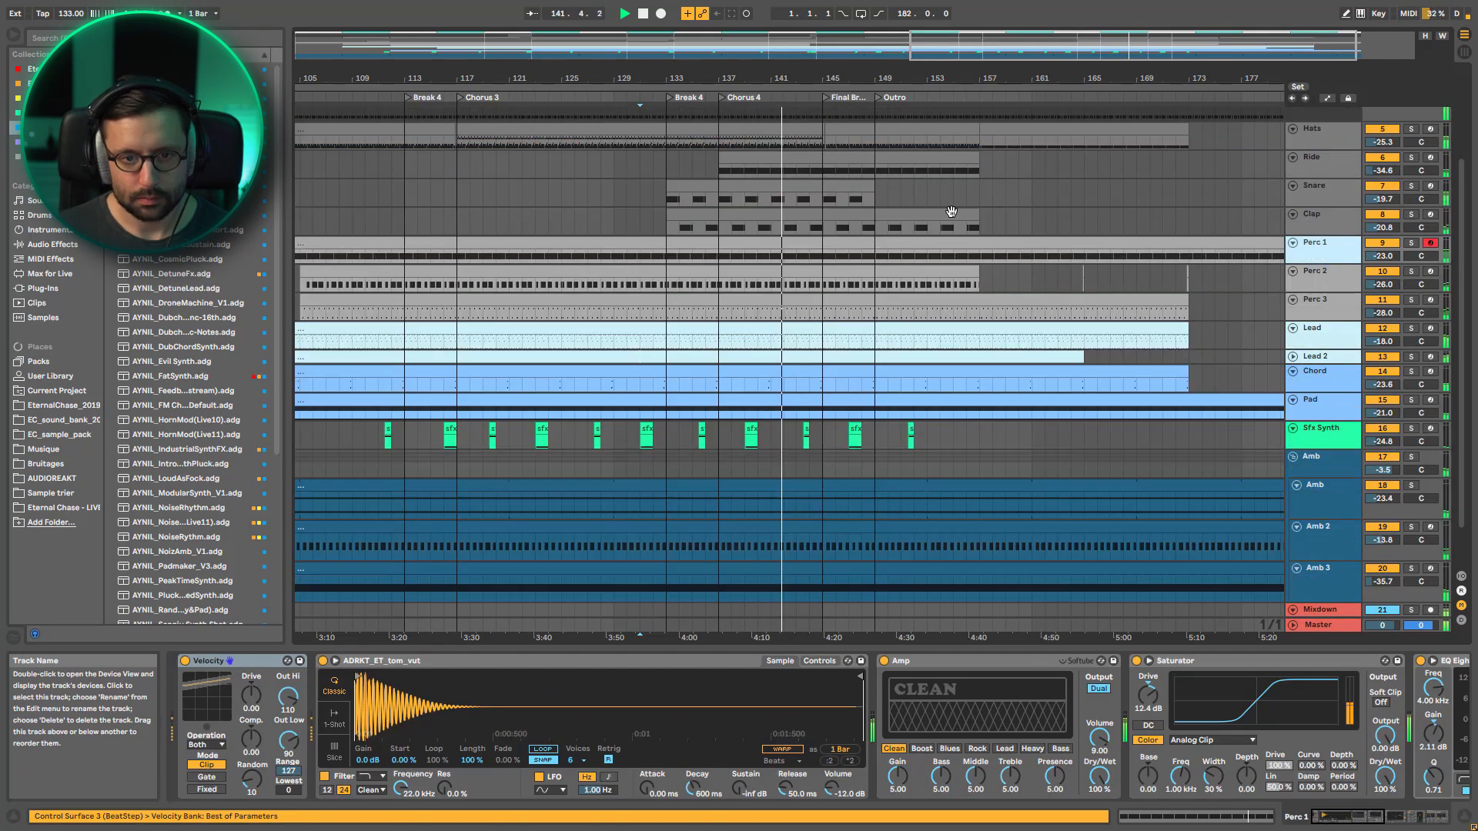
Compare the whole arrangement with the section from Break 4 to the Outro during playback and stop at the Final Break
left_click_drag(954, 77, 955, 48)
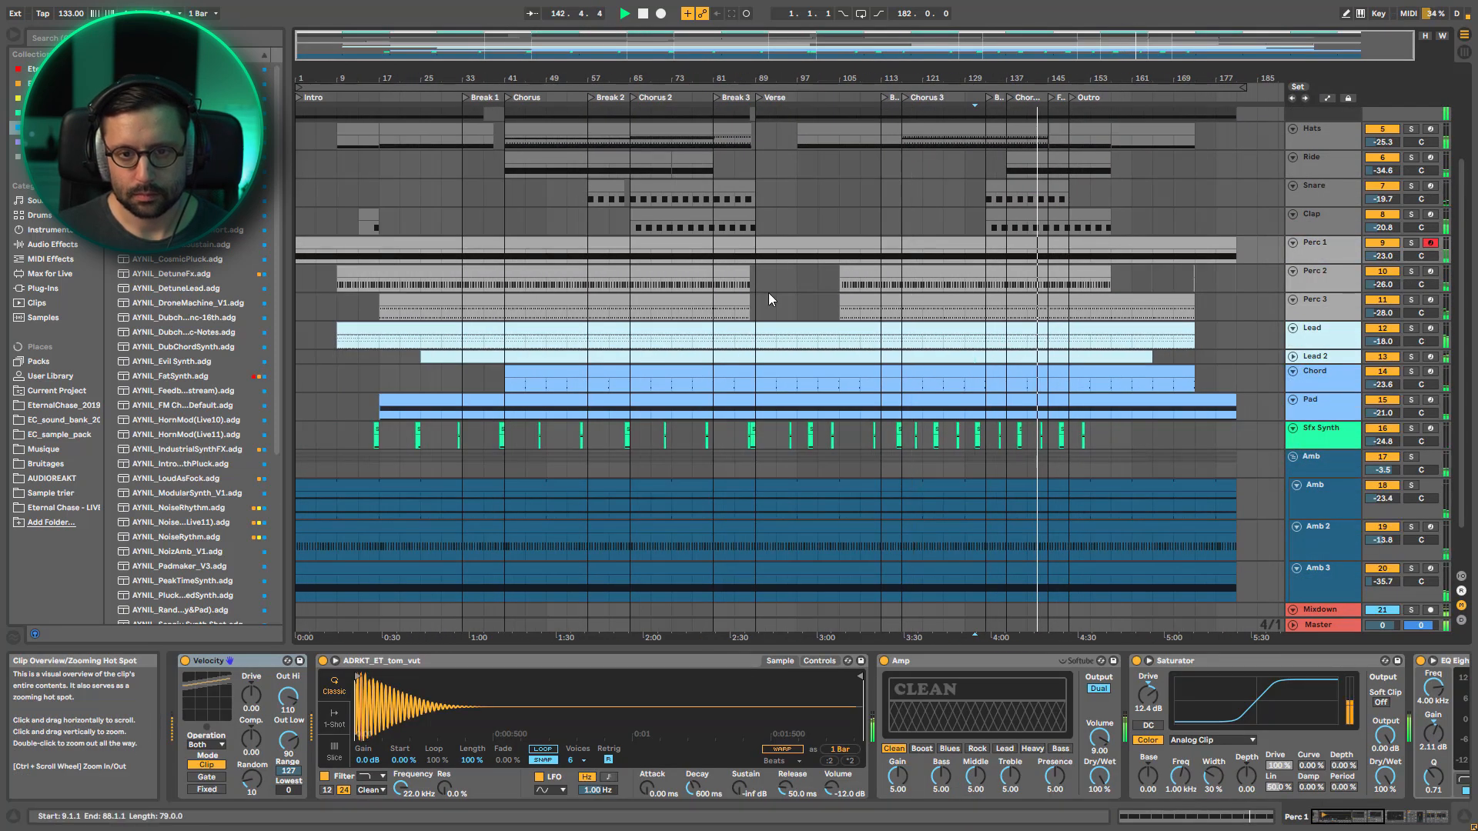
scroll(847, 297, "up", 4)
left_click_drag(1101, 46, 1130, 116)
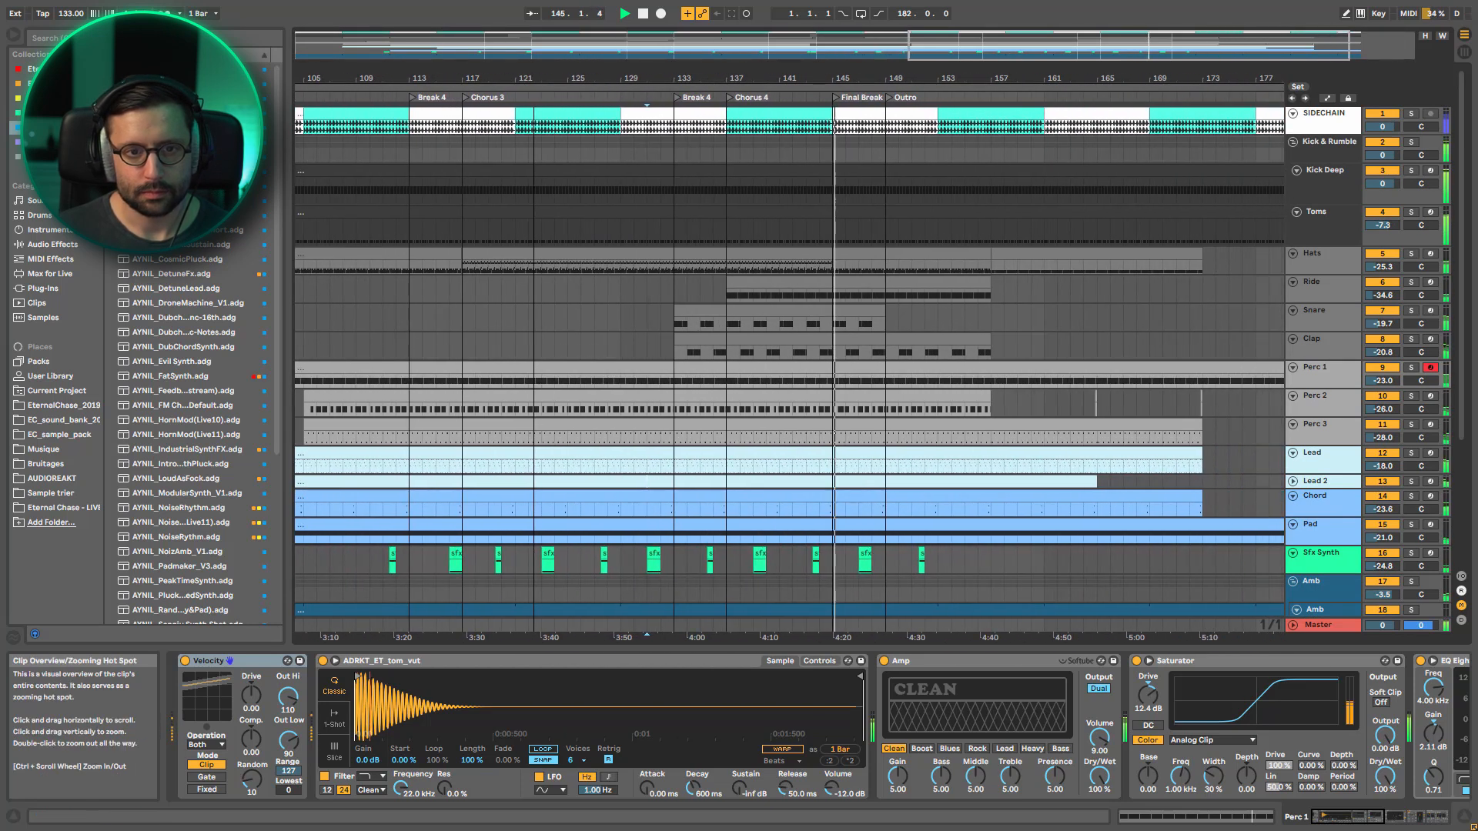
key("space")
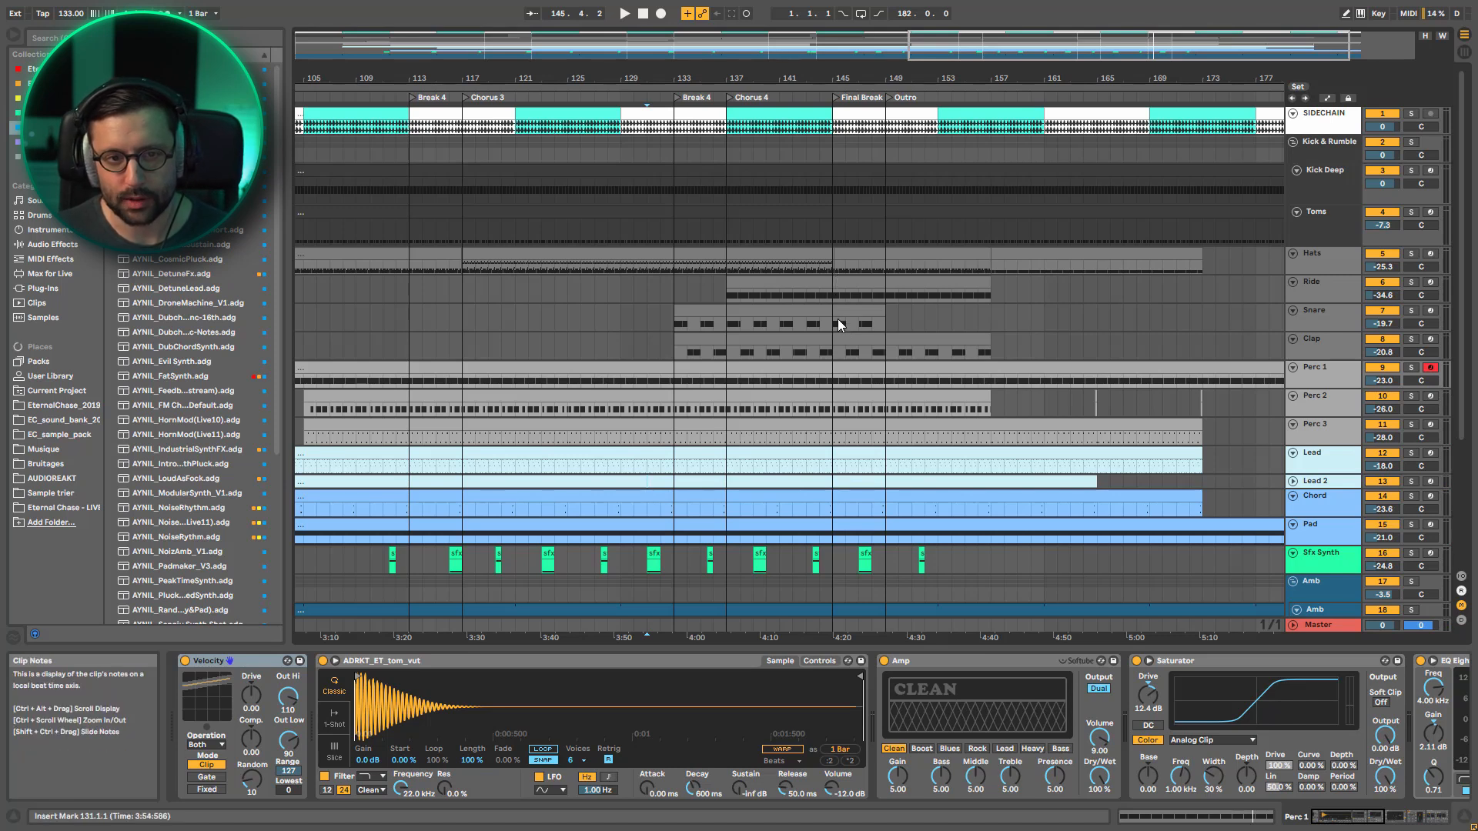
Set the insert marker at bar 144 near the end of Chorus 4 and show the track automation with Lead 2 selected
scroll(838, 321, "down", 2)
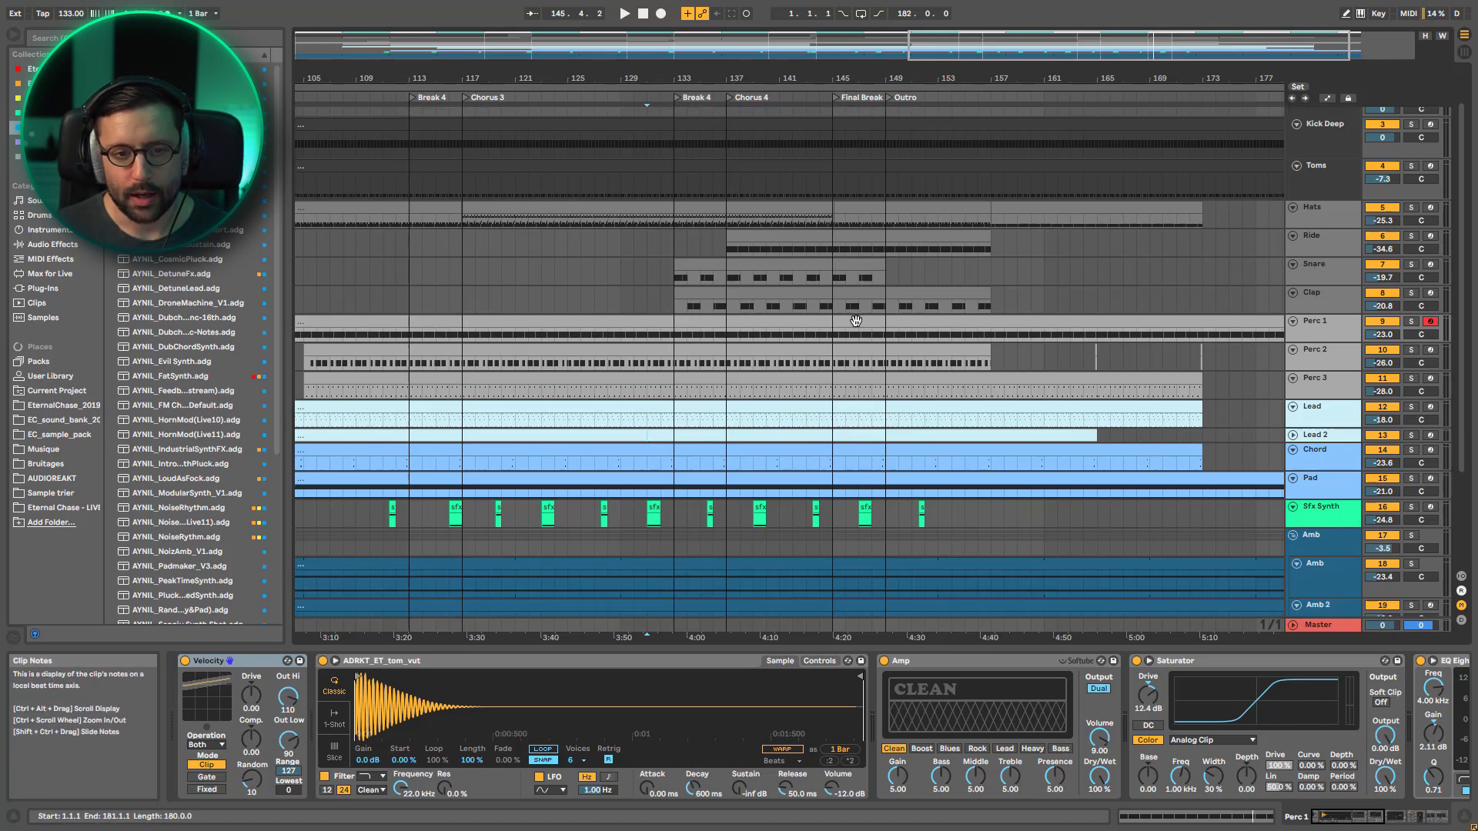
left_click(819, 230)
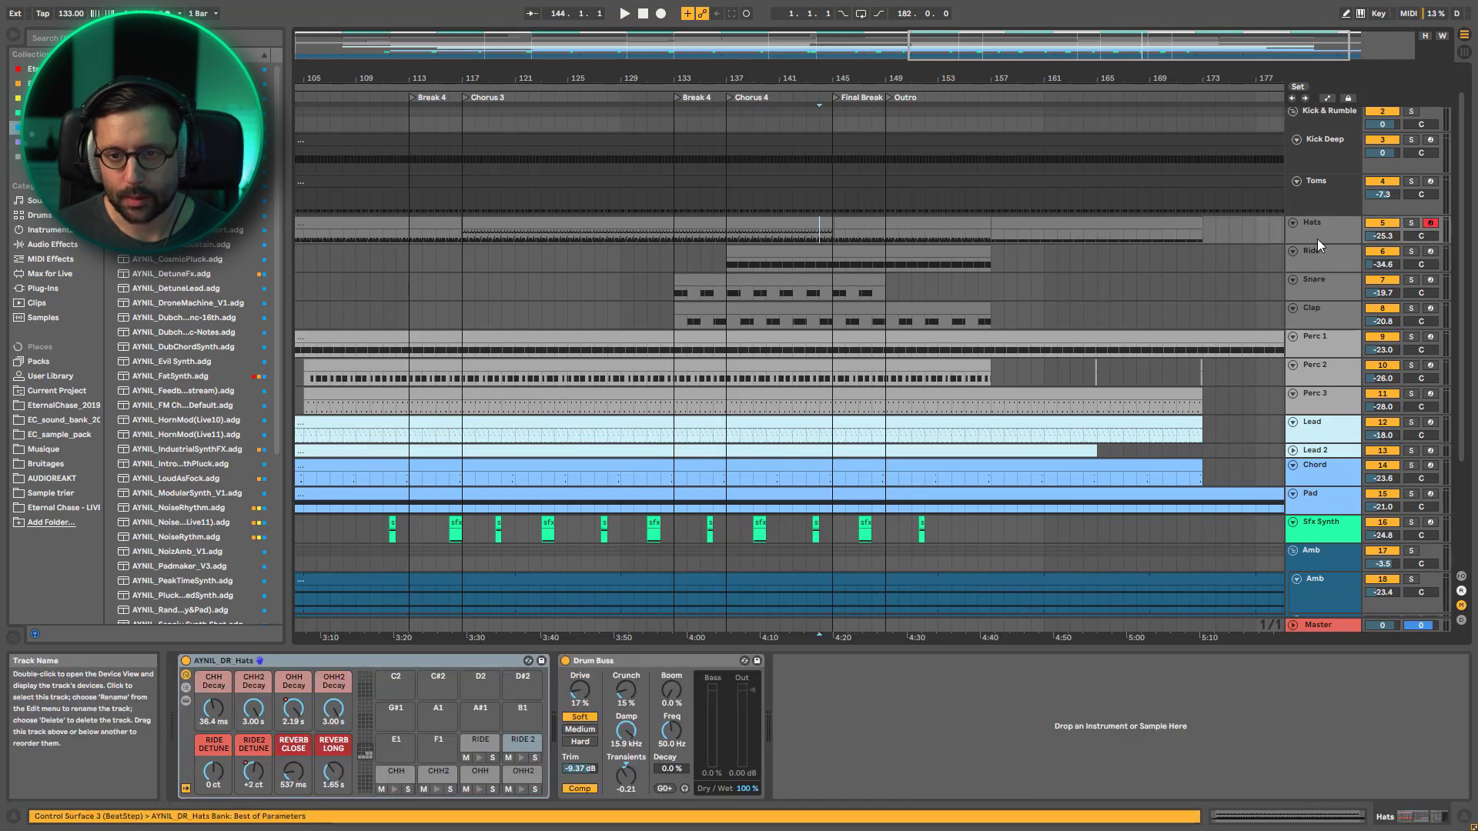
scroll(1321, 329, "down", 8)
left_click(1321, 329)
key("a")
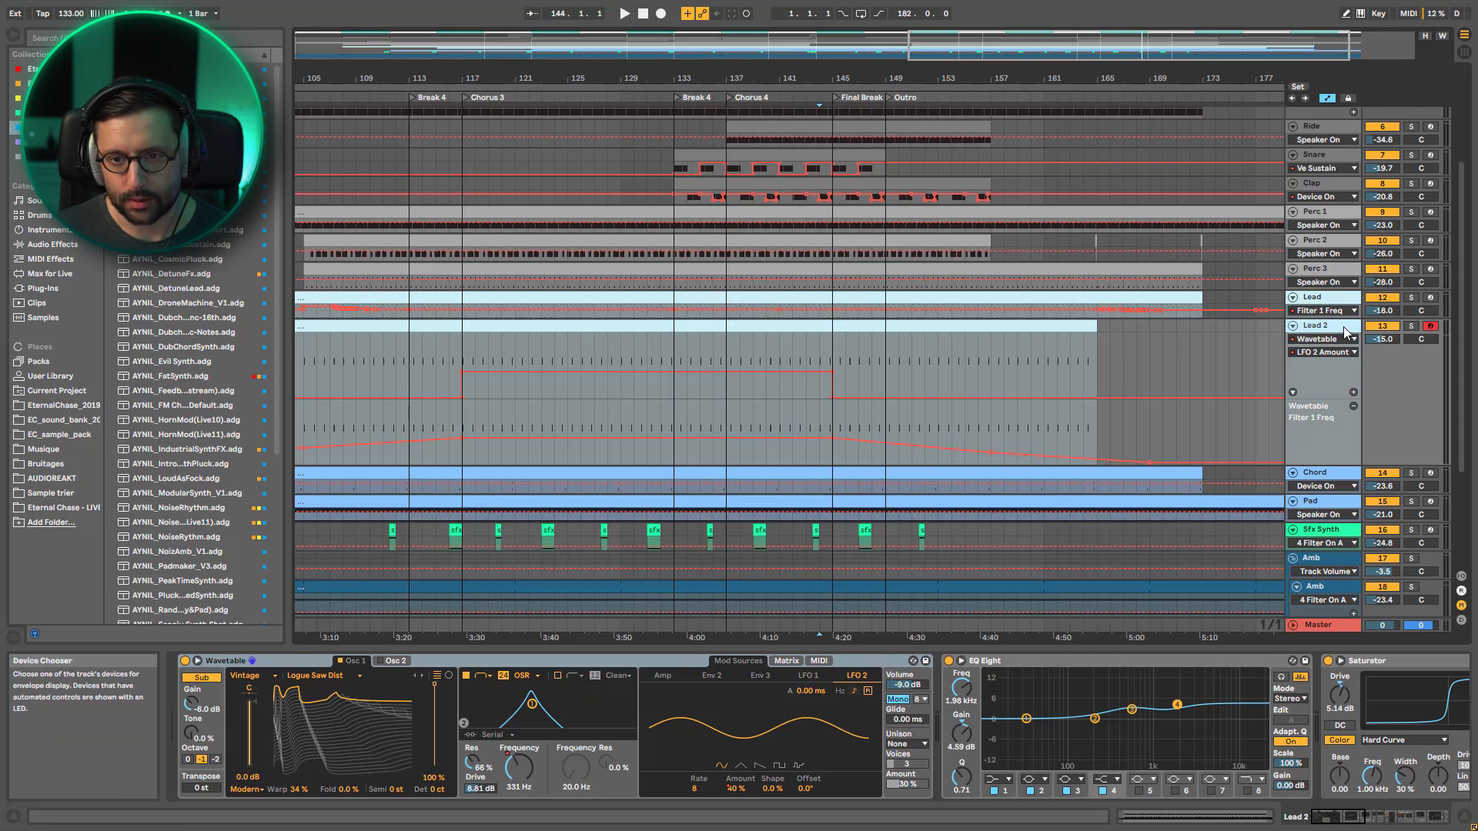
Try to switch the Lead track's automation lane to the Utility device
left_click(1329, 316)
left_click(1329, 314)
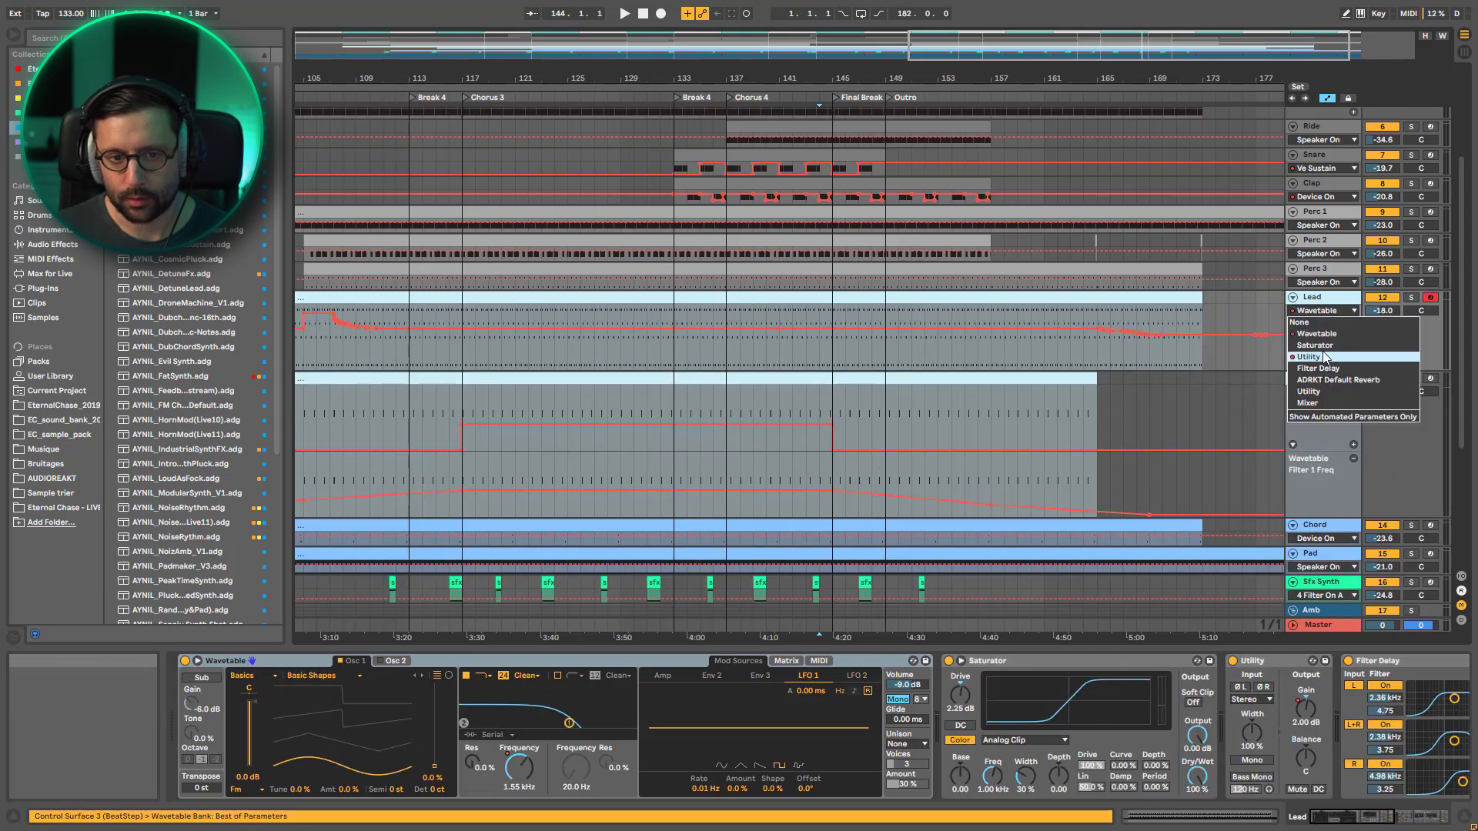
left_click(1330, 358)
key("ctrl+z")
Play the full mix from bar 144 through the Final Break into the Outro while viewing the clips and automation of all tracks
key("space")
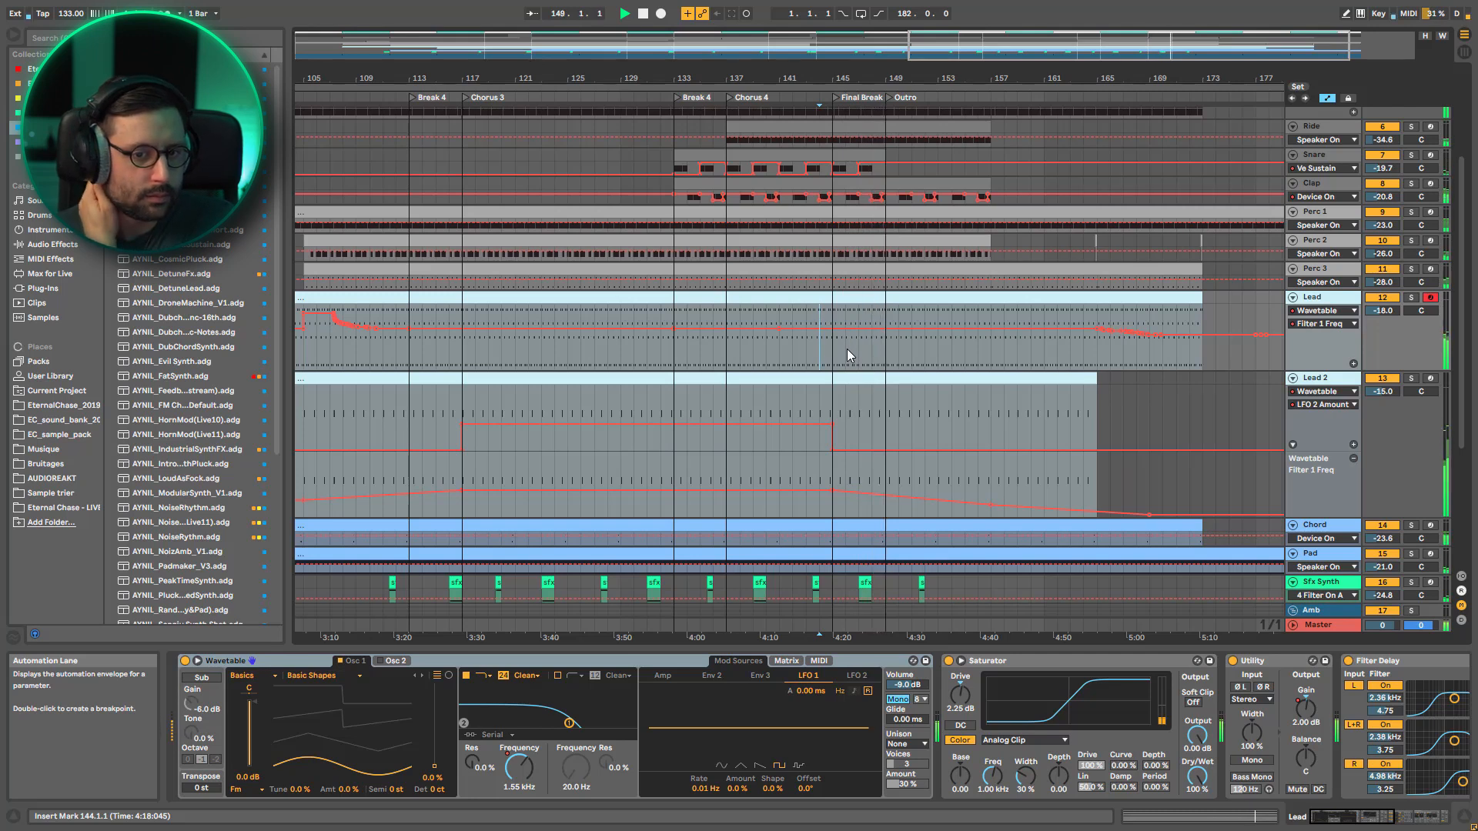
scroll(1016, 127, "up", 5)
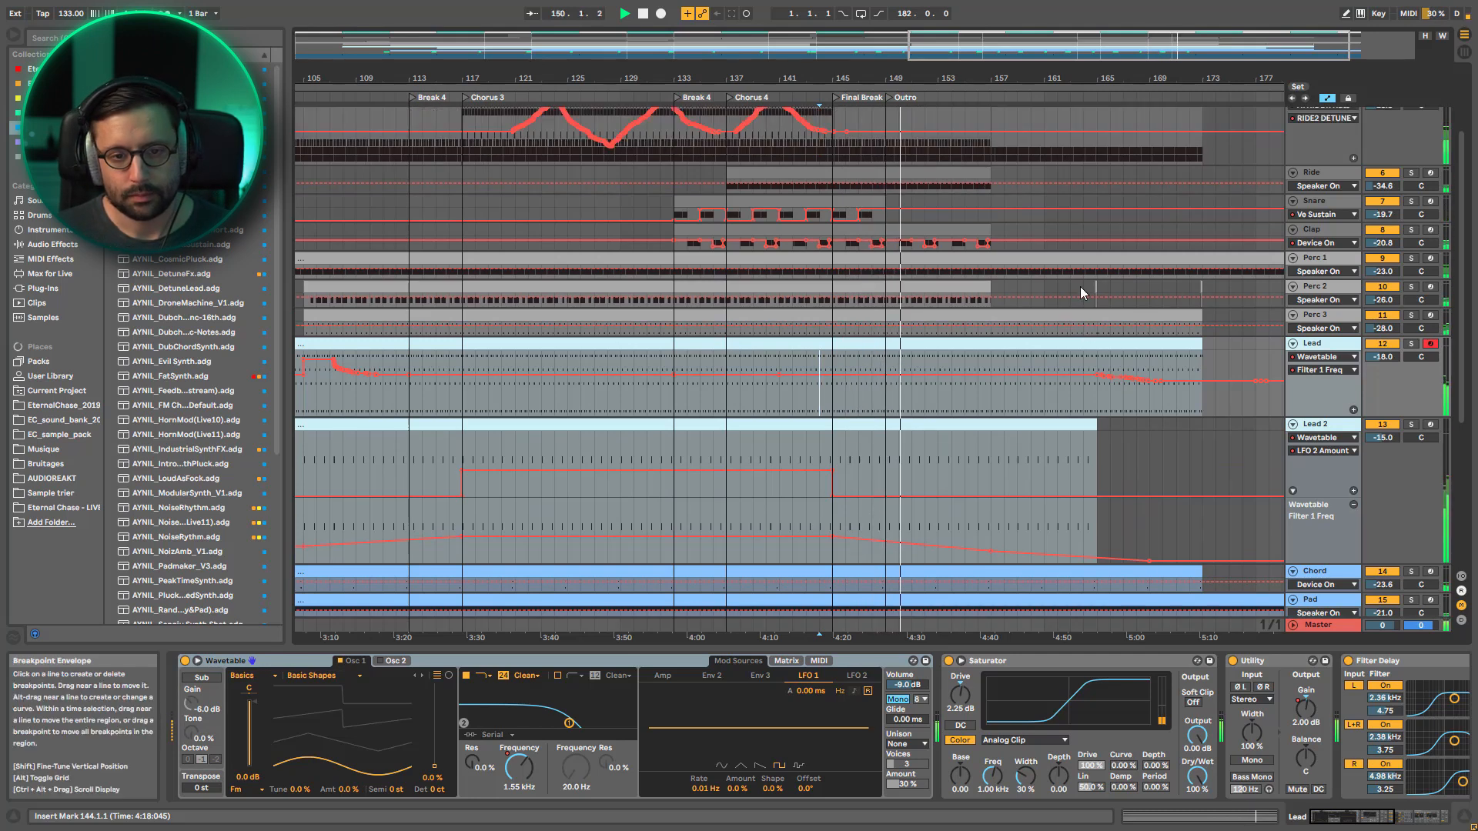
left_click_drag(1010, 79, 955, 62)
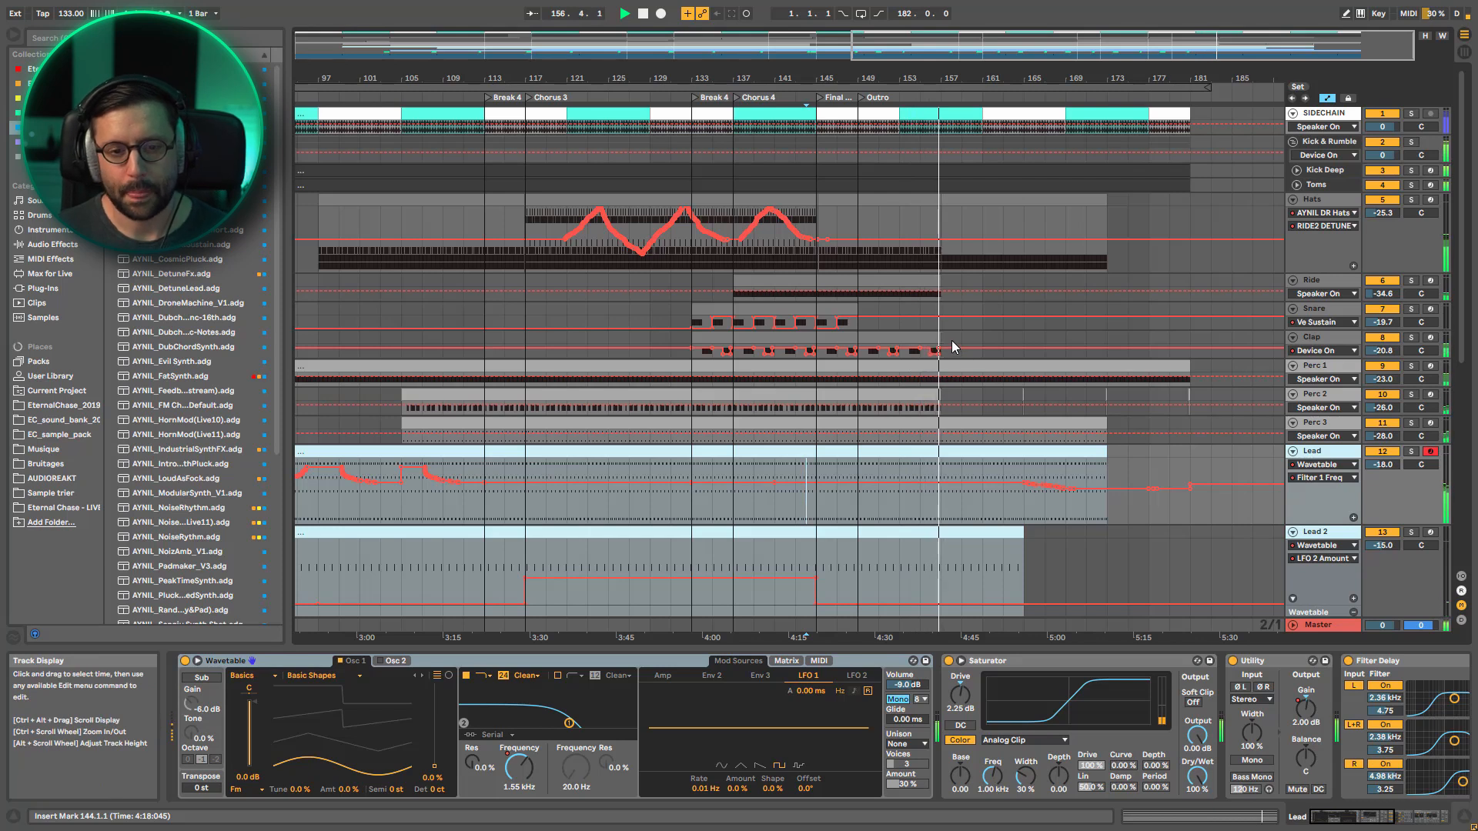
scroll(1001, 316, "down", 3)
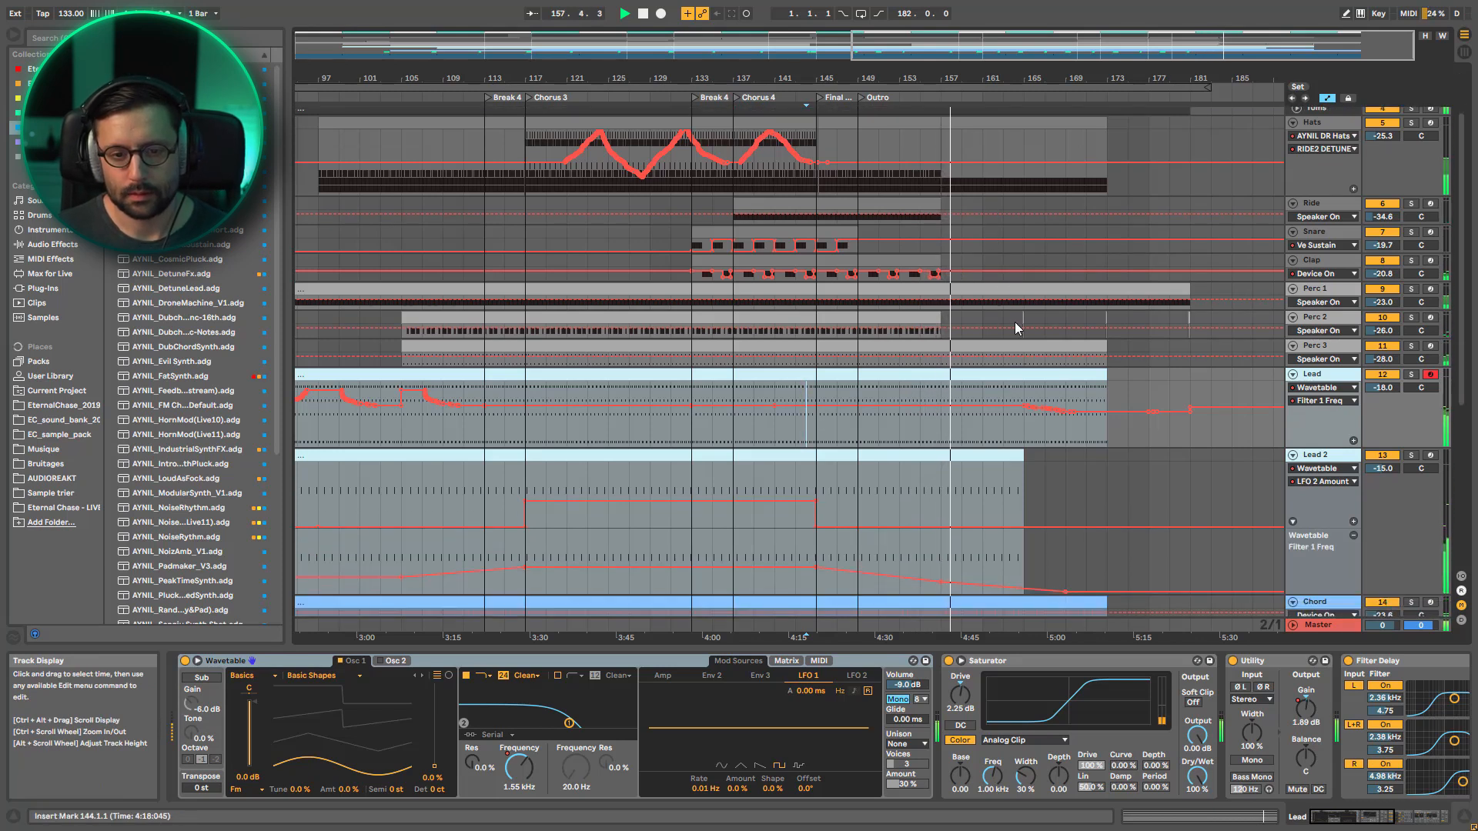
scroll(1077, 331, "down", 2)
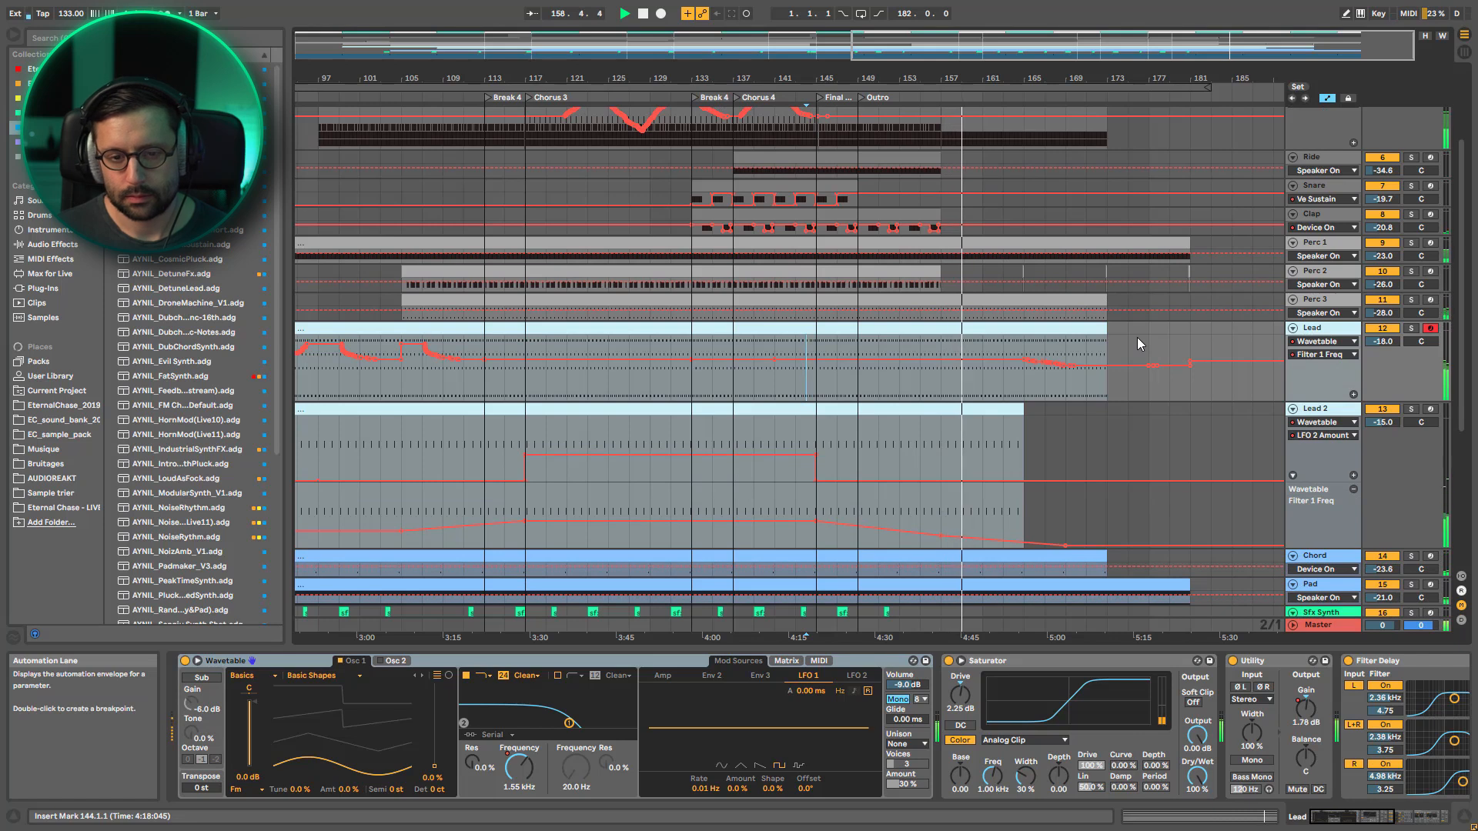
left_click_drag(979, 51, 1010, 157)
scroll(1184, 465, "up", 4)
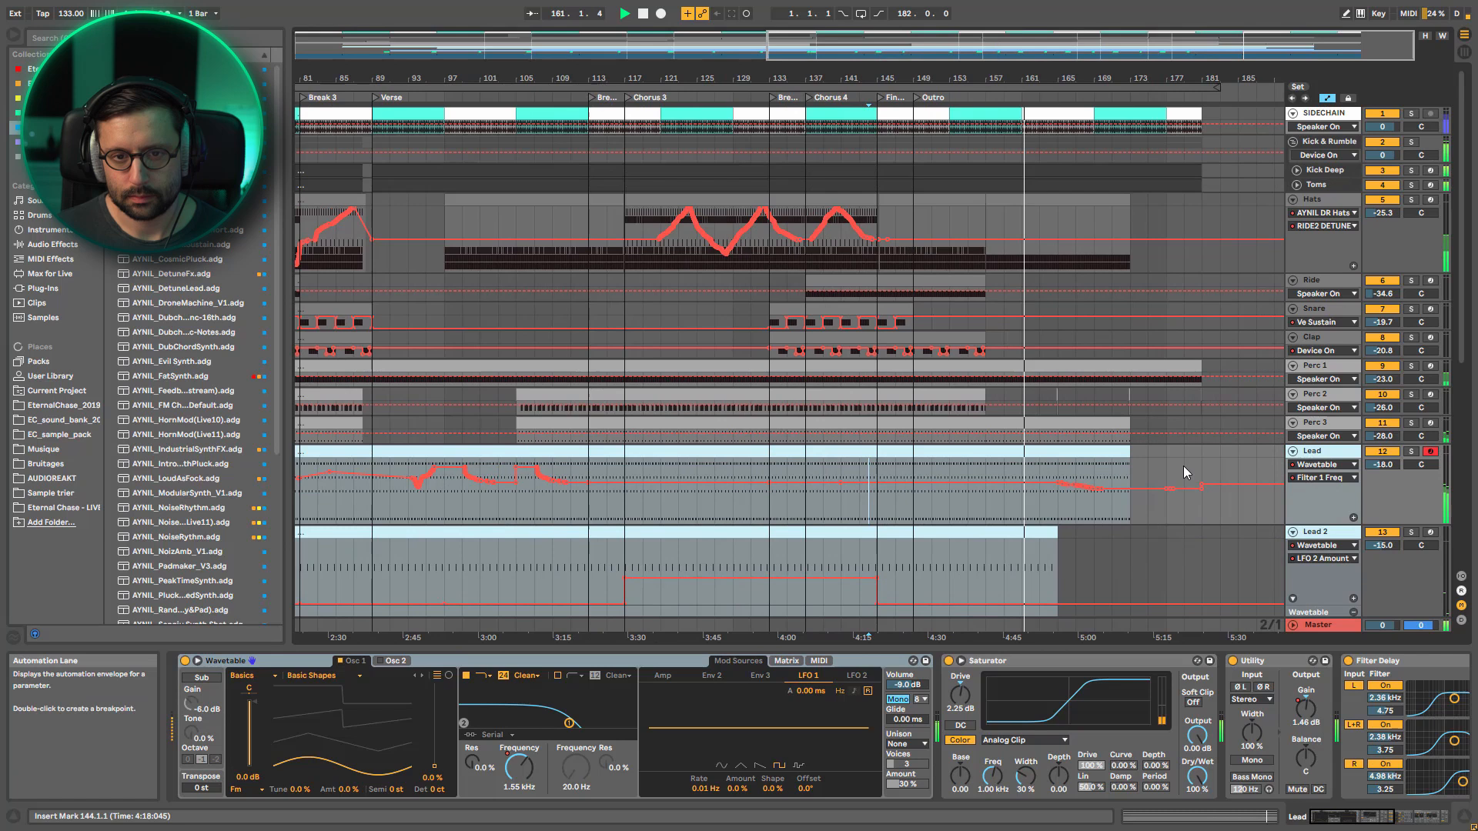
Collapse all tracks during the Outro and set the insert marker at bar 171 on Lead 2
left_click(1294, 533)
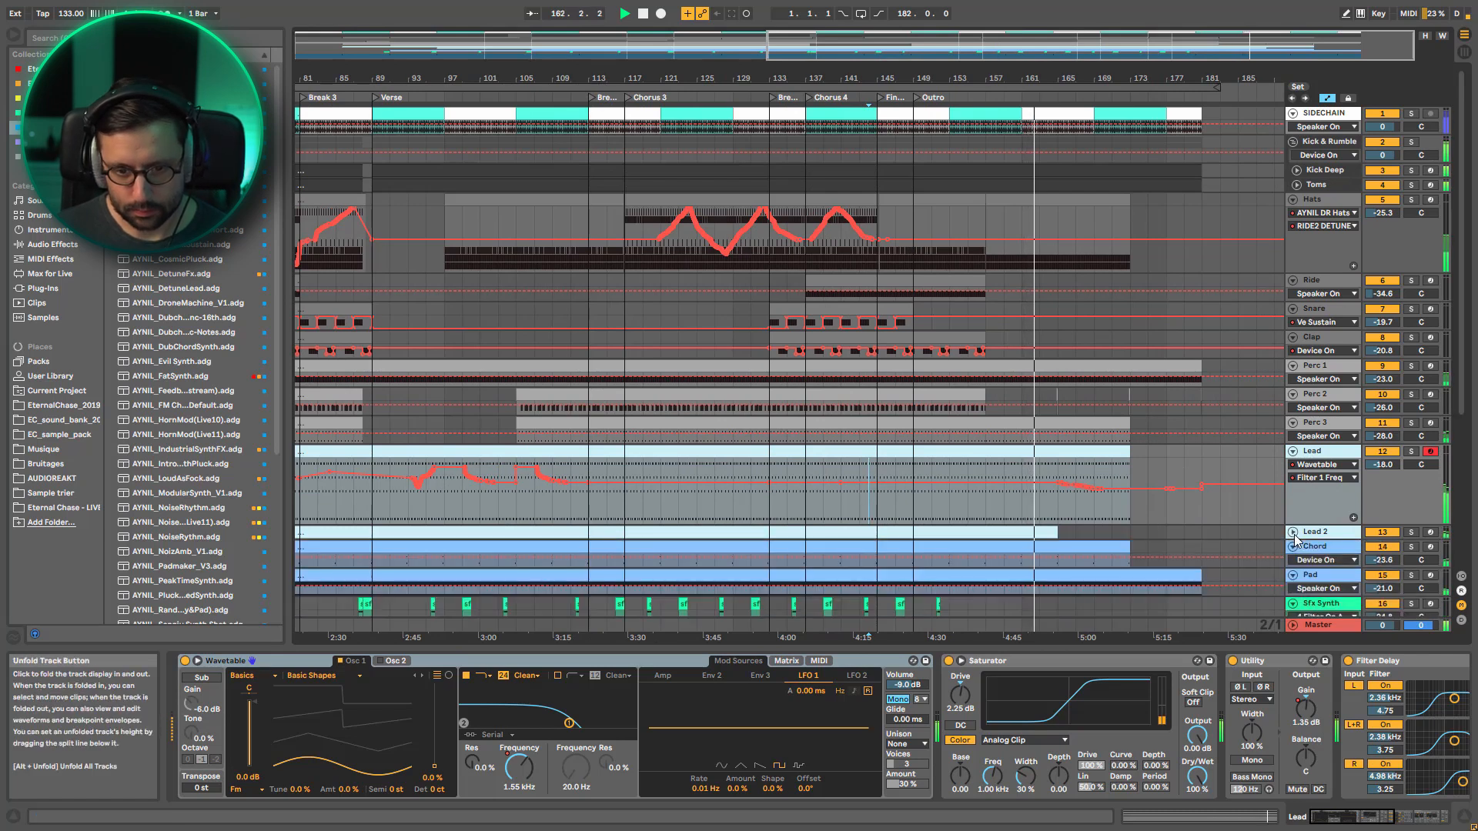
left_click(1294, 534, "alt")
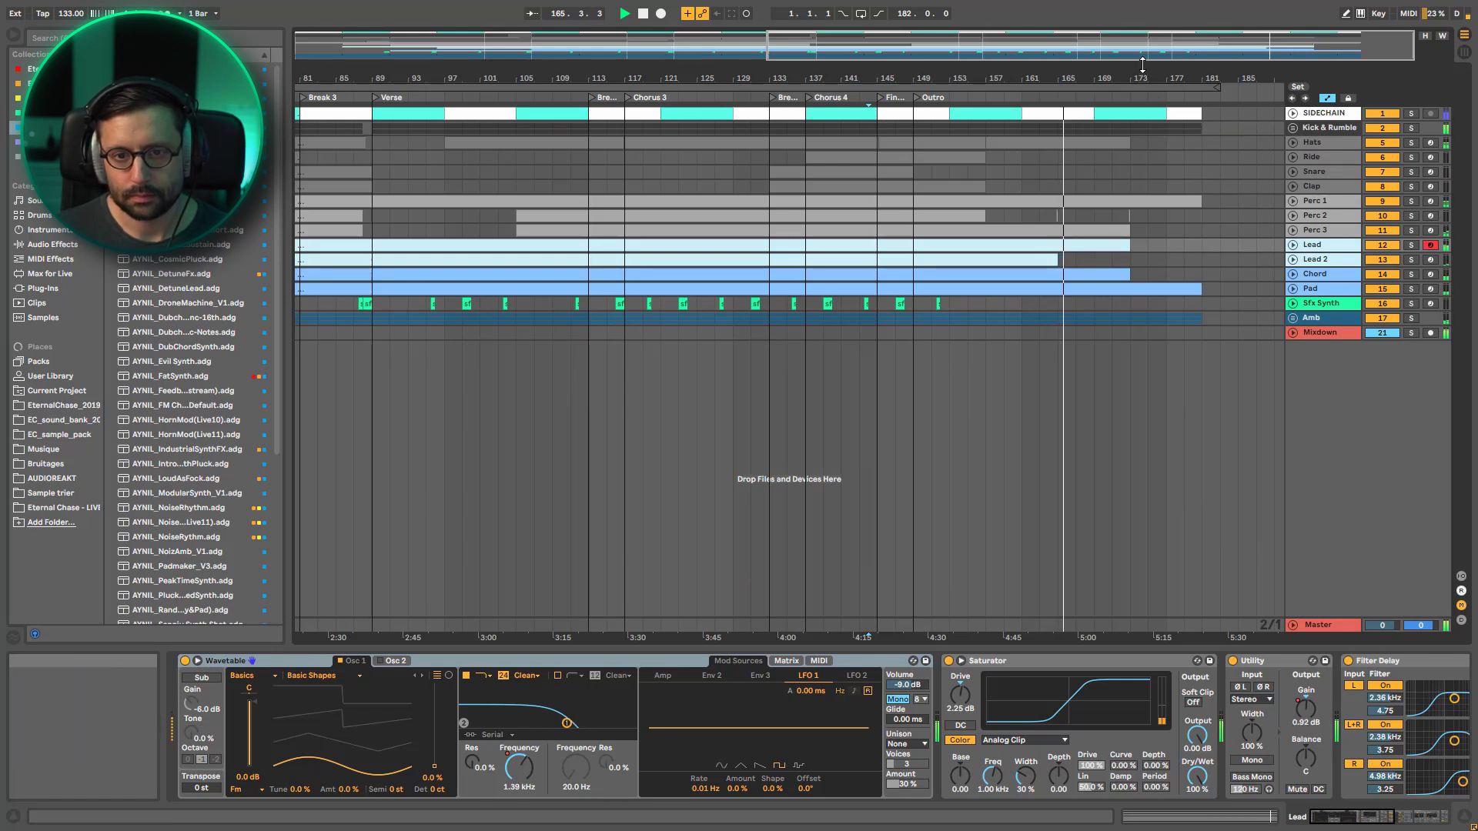
left_click(1116, 260)
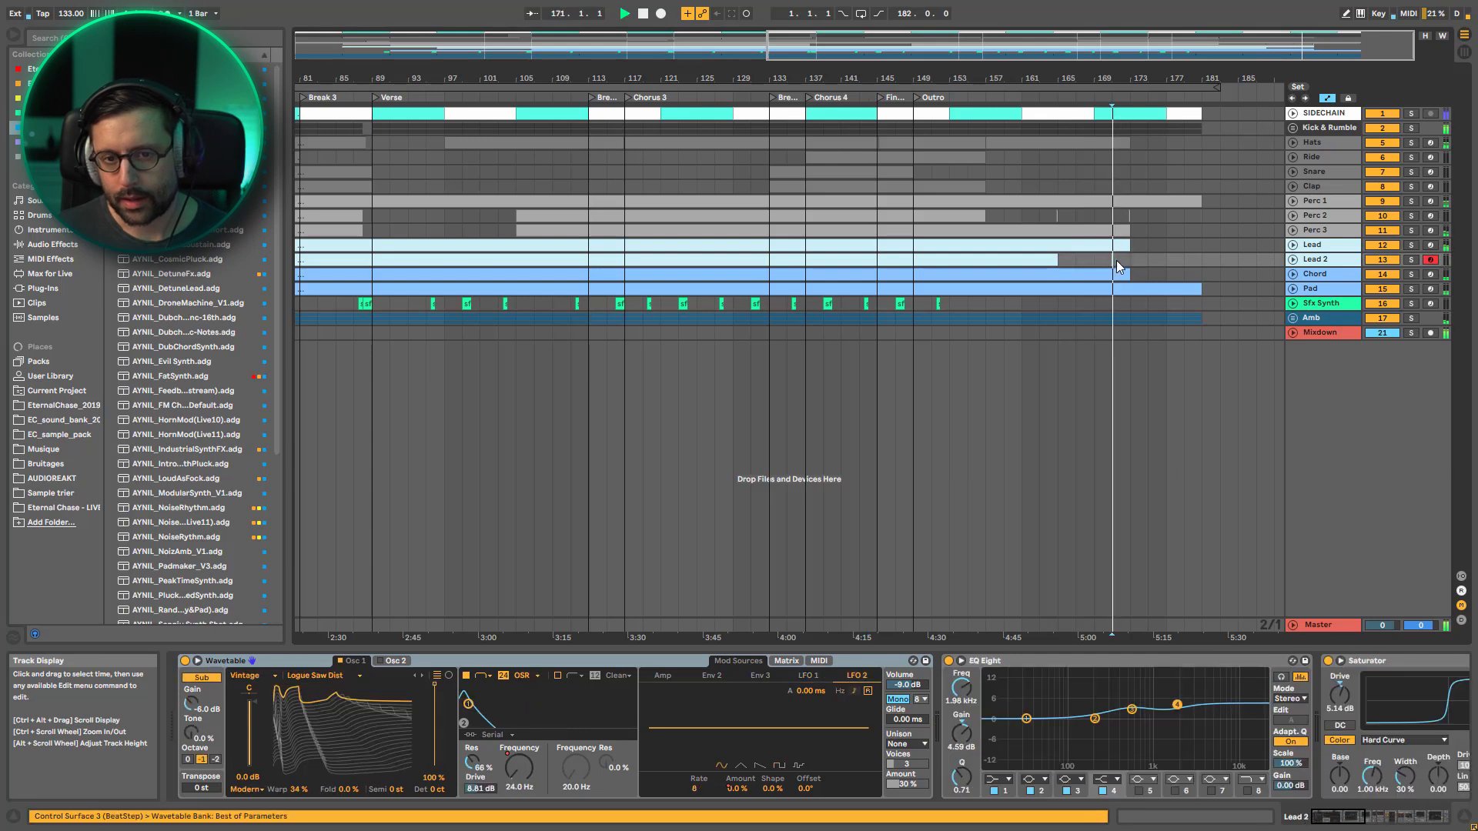
View the Lead's Wavetable Filter 1 Freq automation across the whole arrangement, fold the track again and stop playback
left_click(1293, 245)
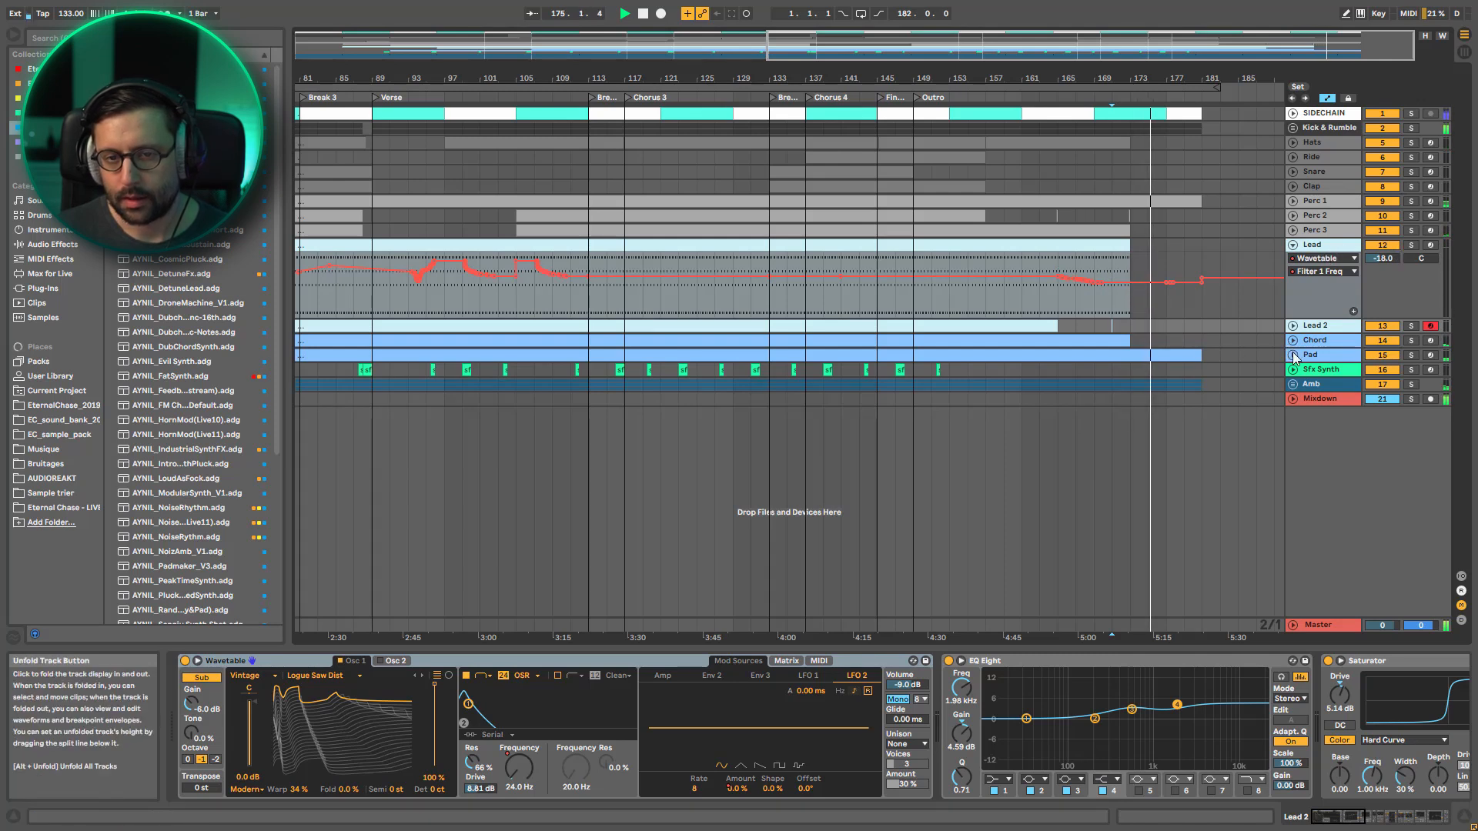
double_click(1168, 56)
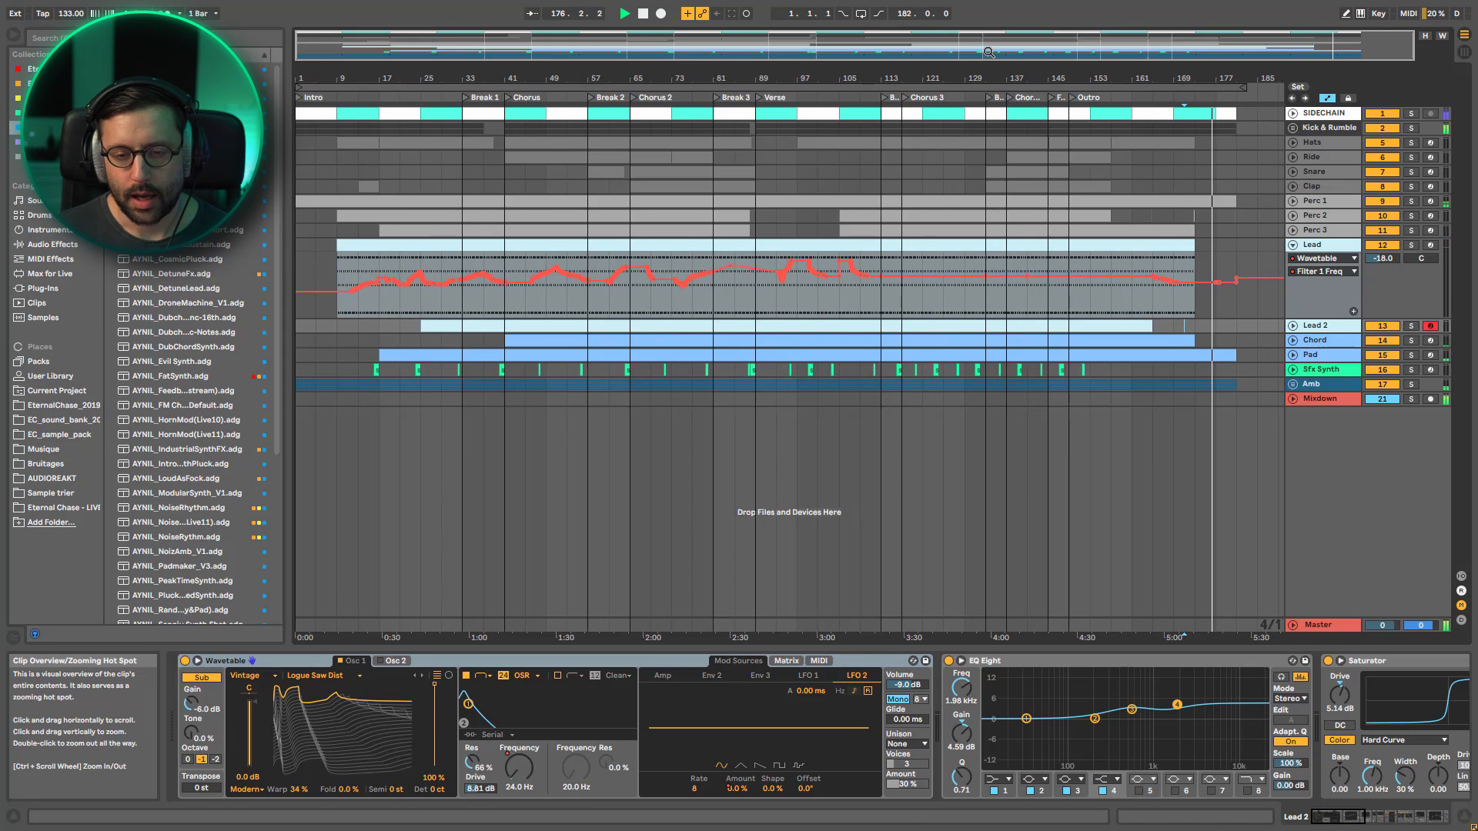
left_click(1292, 245)
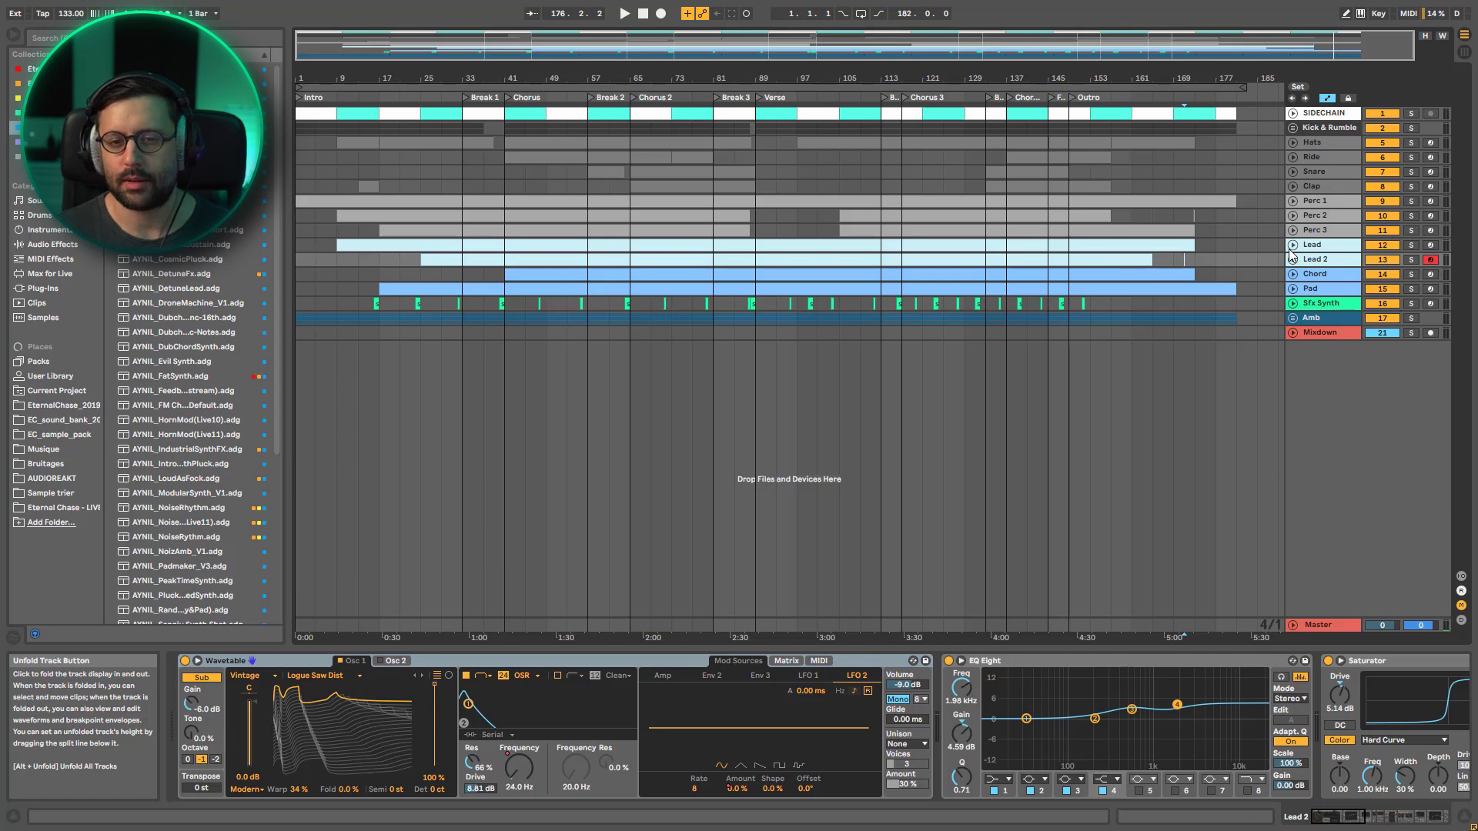
Inspect the Hats track's RIDE2 DETUNE and OHH Decay automation across the arrangement and fold the track again
left_click(1292, 143)
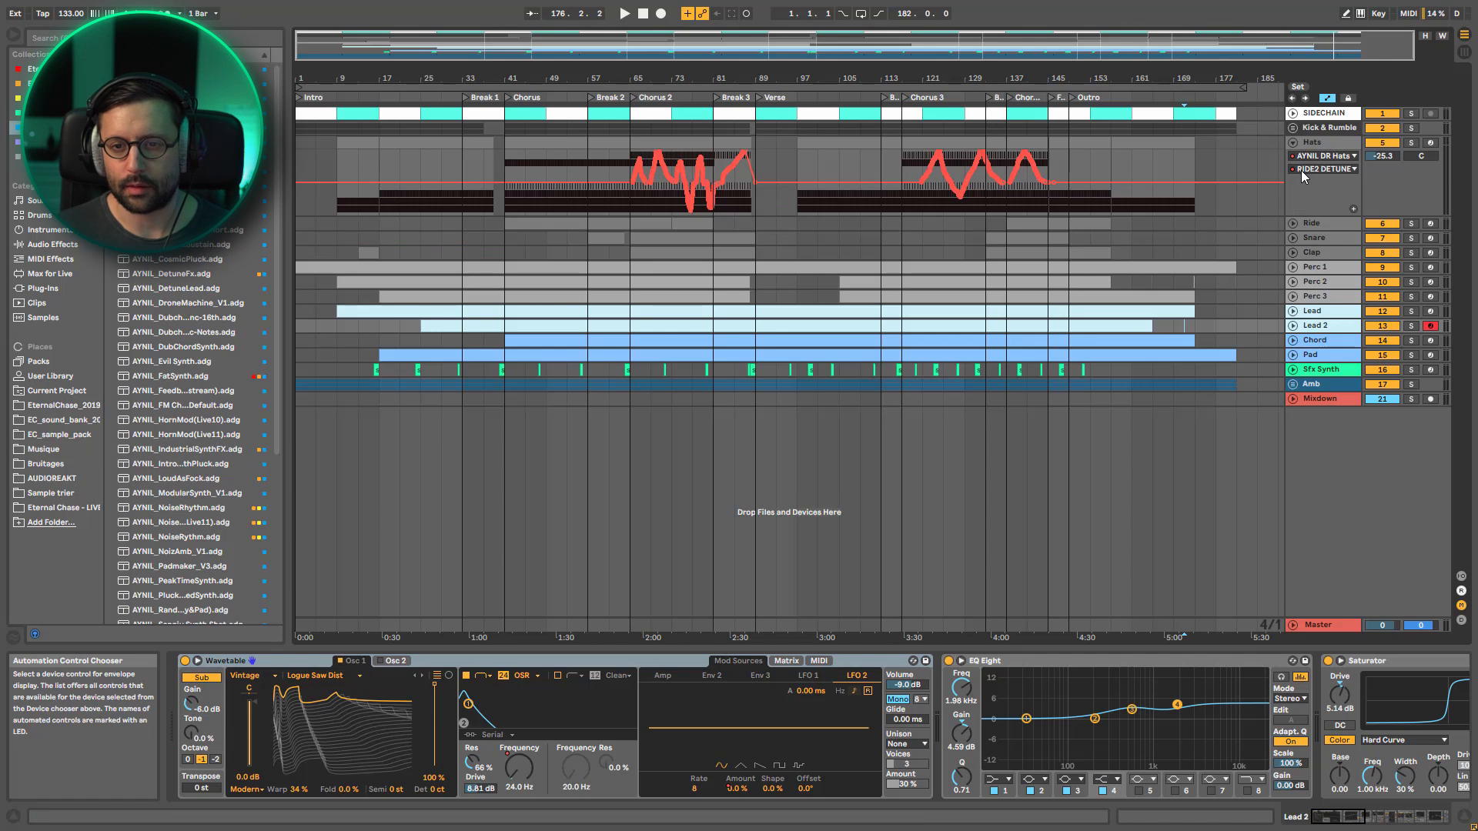
left_click(1303, 171)
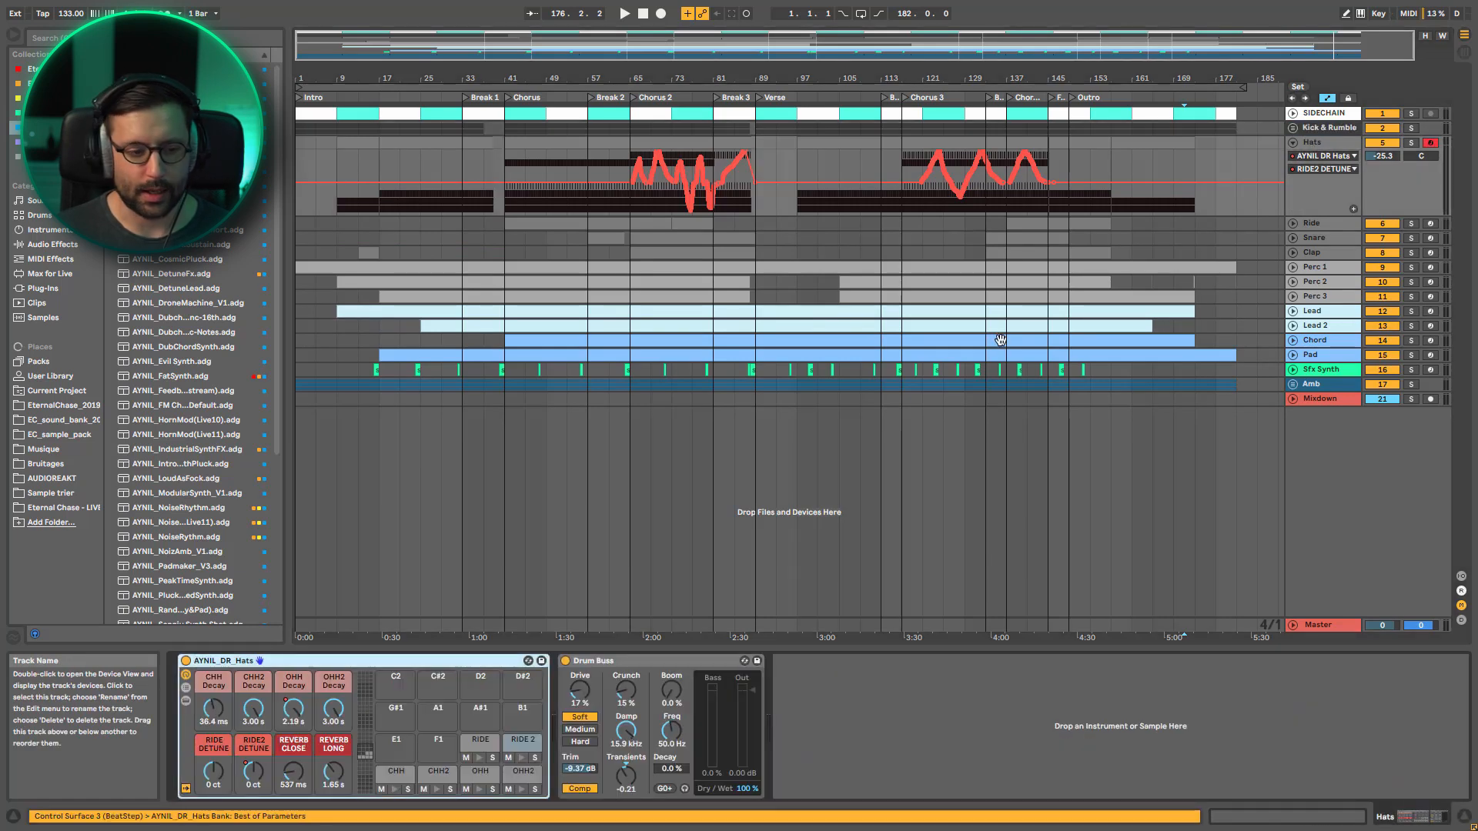
left_click(293, 709)
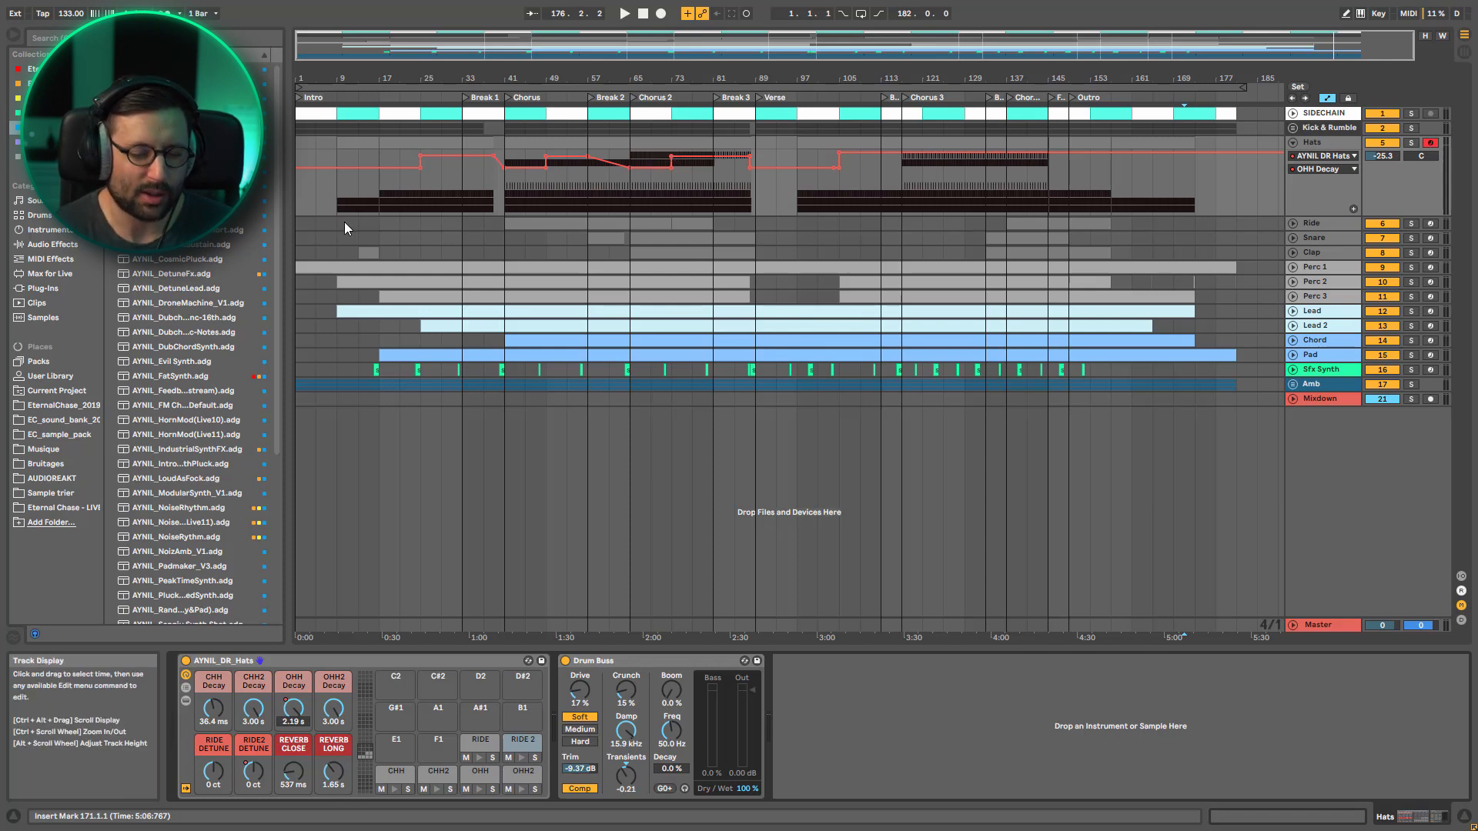
left_click(1294, 143)
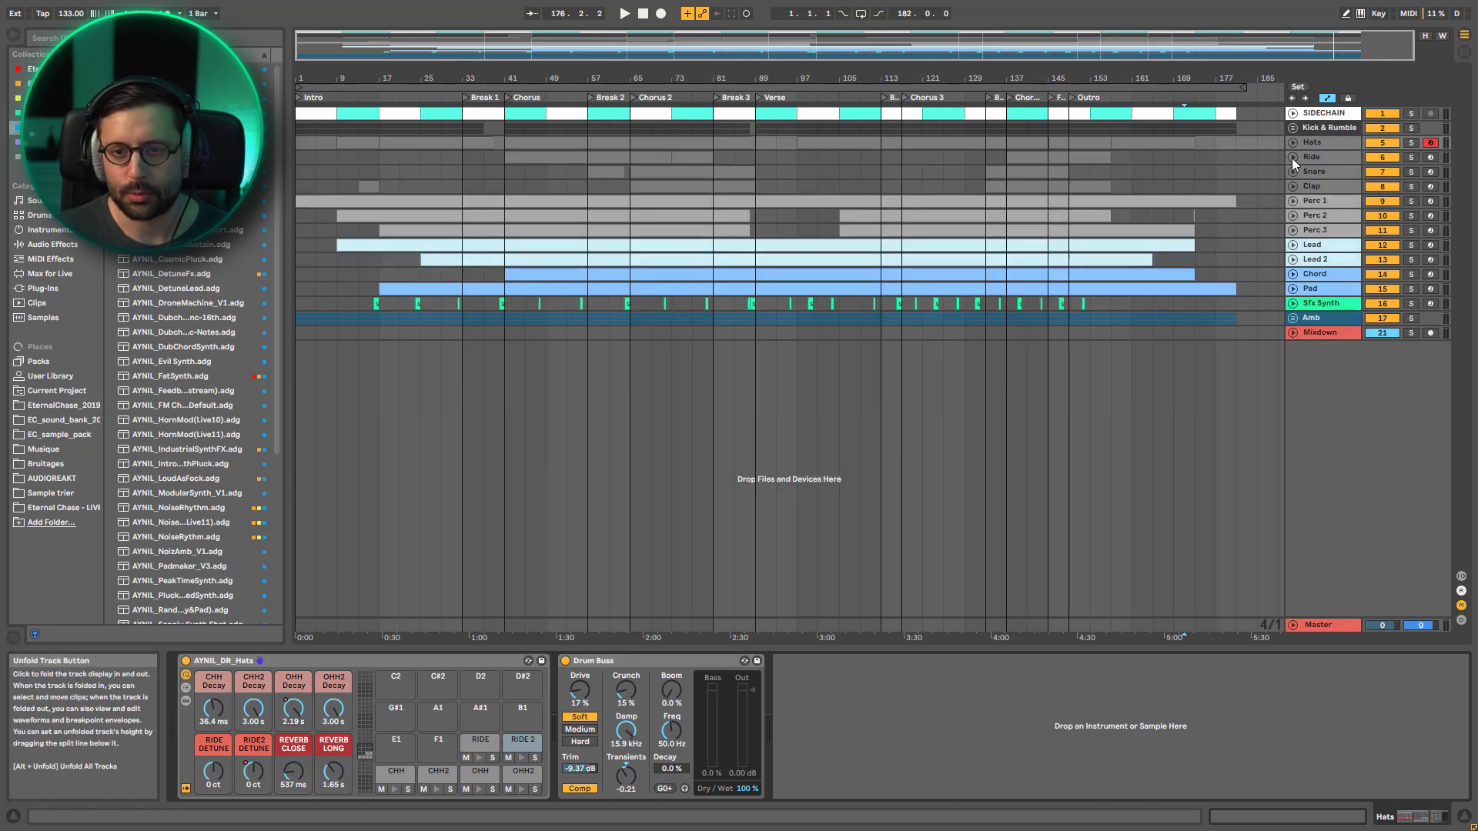
Inspect the Snare's Ve Sustain automation in an enlarged lane, check the Clap track and fold both
left_click(1293, 171)
left_click_drag(1321, 191, 1321, 231)
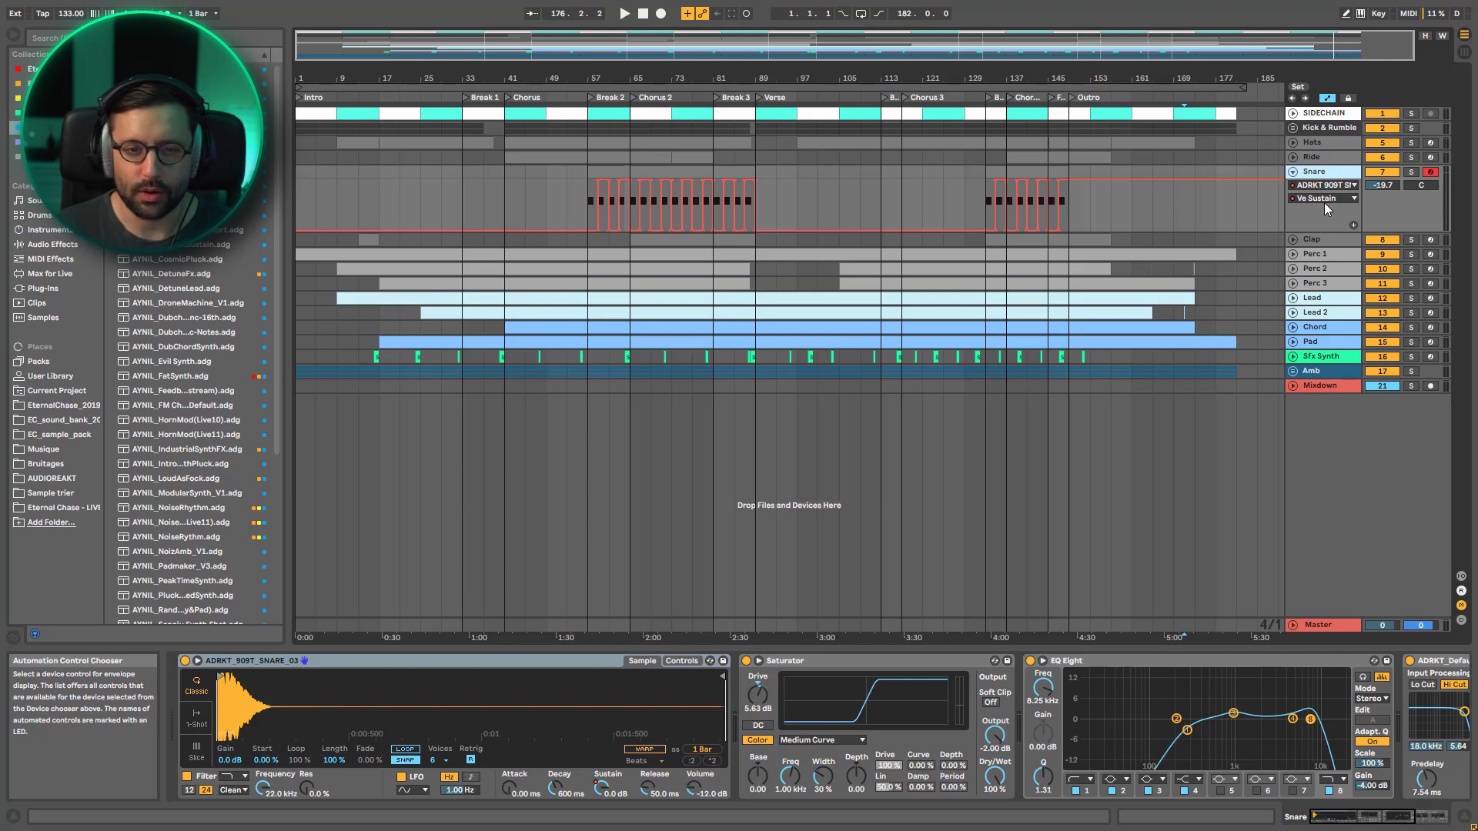
left_click(1308, 242)
left_click(1293, 240)
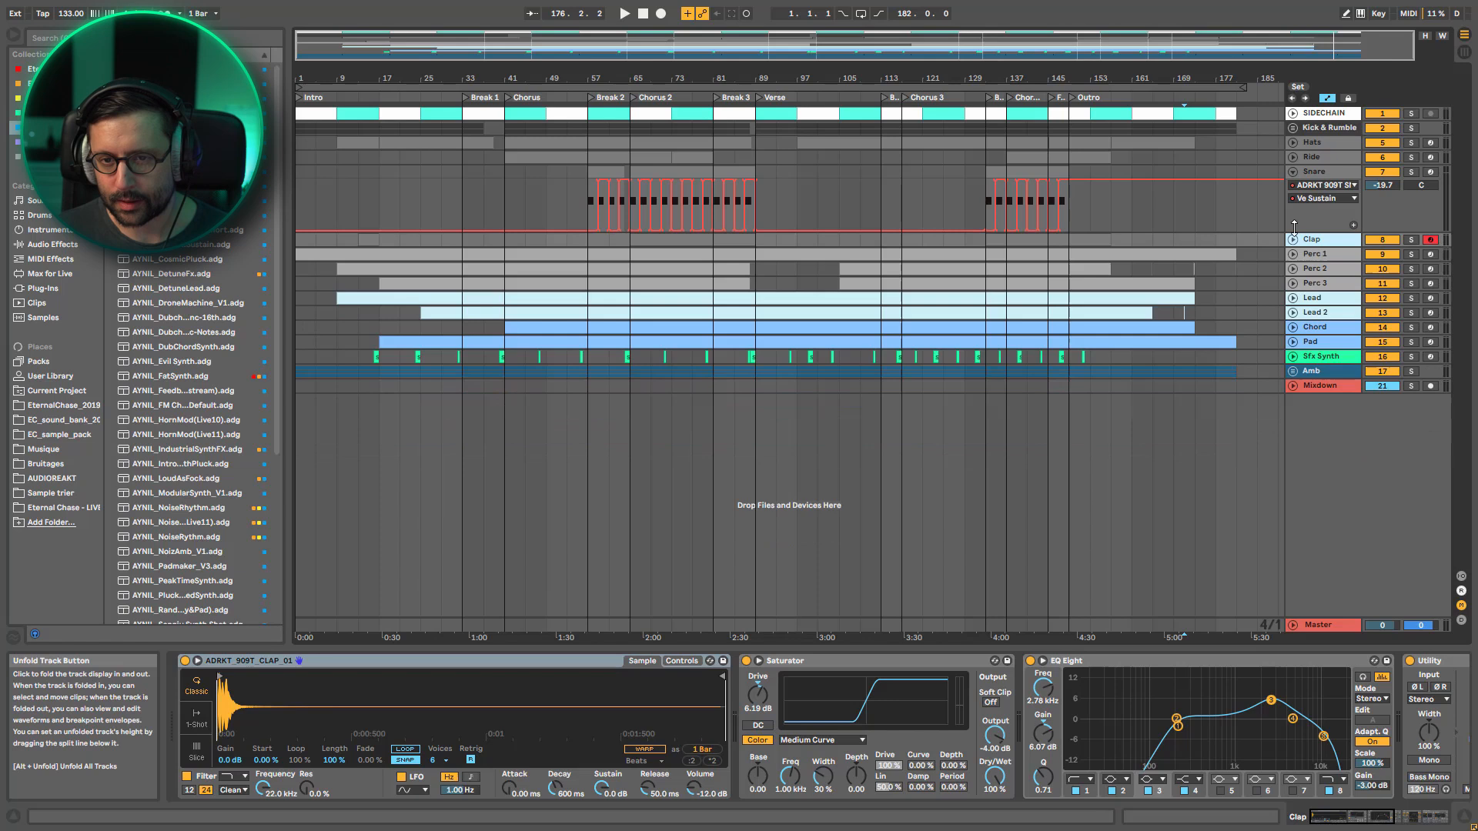
left_click(1294, 172)
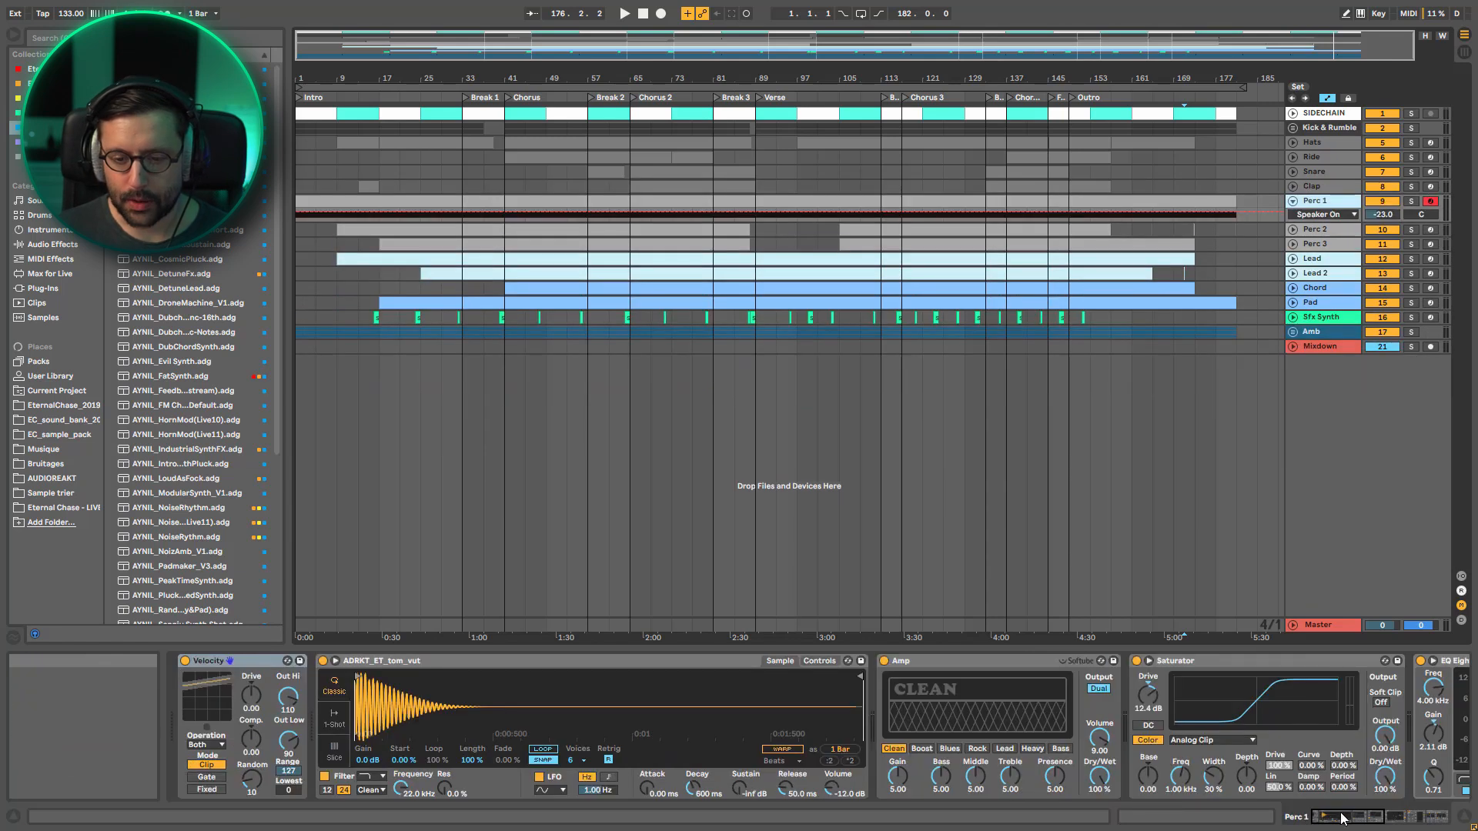
Unfold the Perc 1, Perc 2 and Perc 3 tracks to view their Speaker On automation
mouse_move(1340, 815)
left_mouse_down()
mouse_move(1405, 816)
mouse_move(1318, 814)
left_mouse_up()
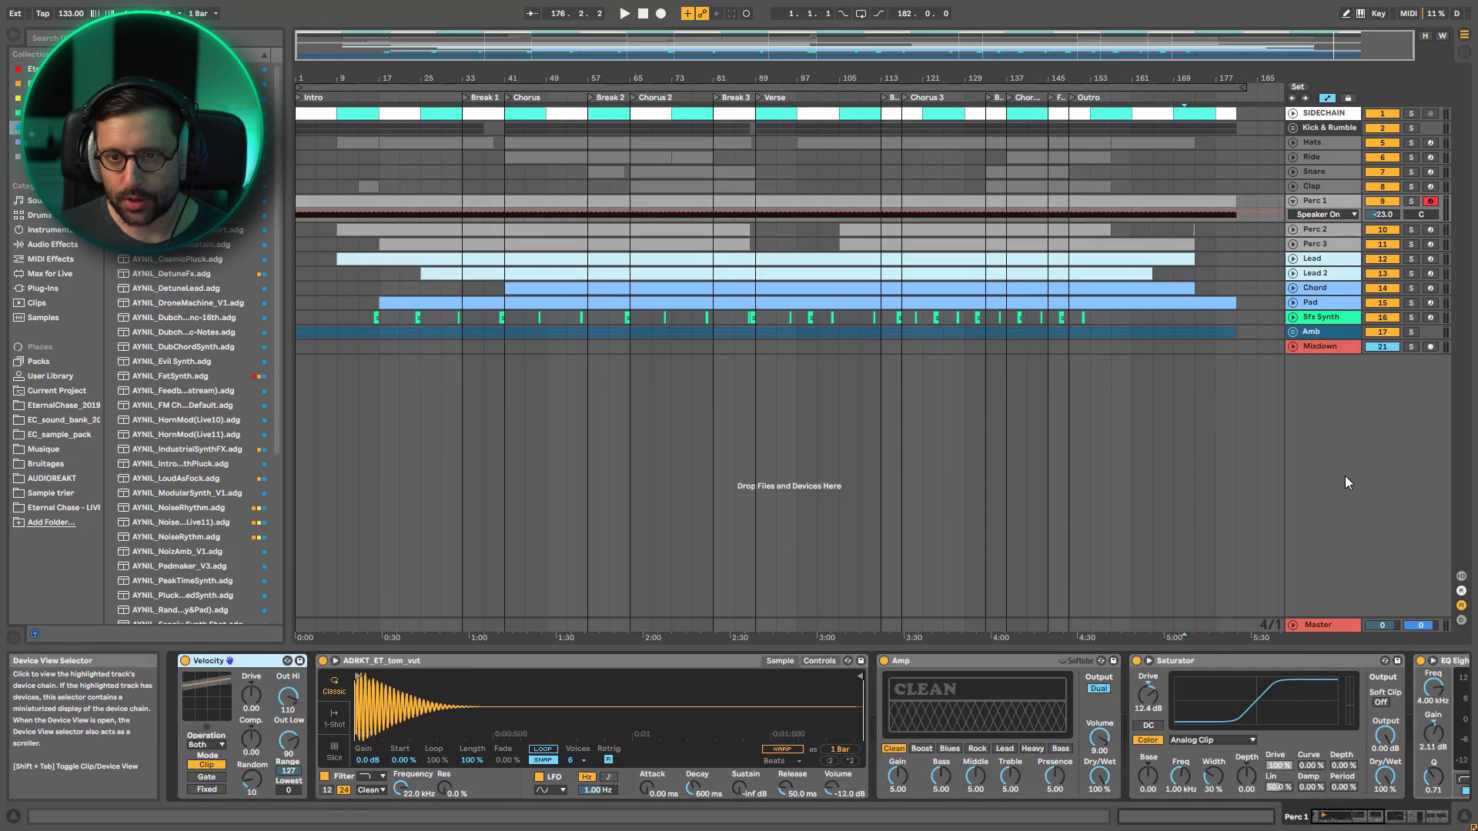
left_click(1294, 229)
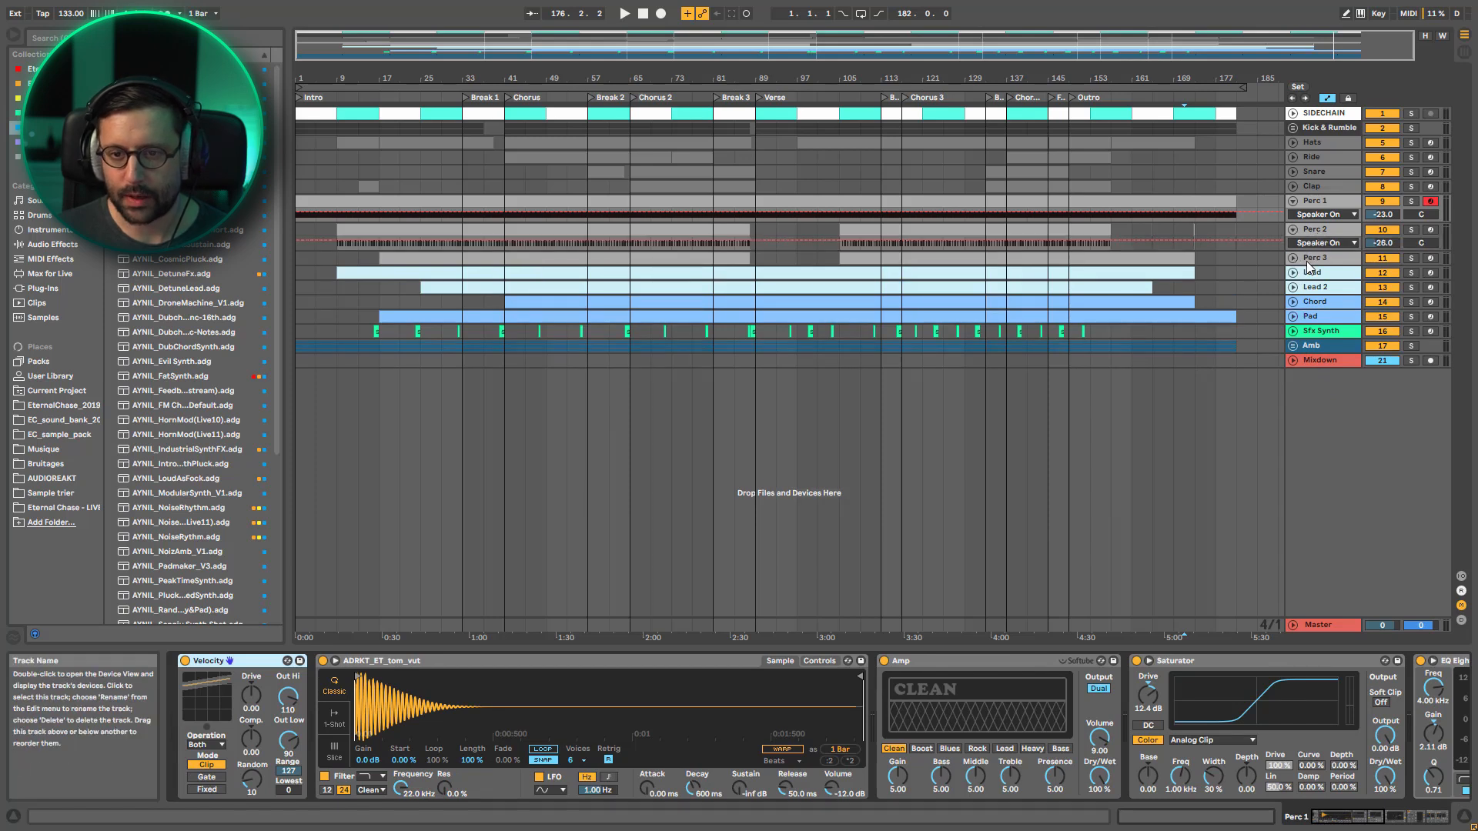
left_click(1294, 258)
Unfold the Lead track to show its Filter 1 Freq automation, solo it and start playback from bar 171
left_click(1294, 287)
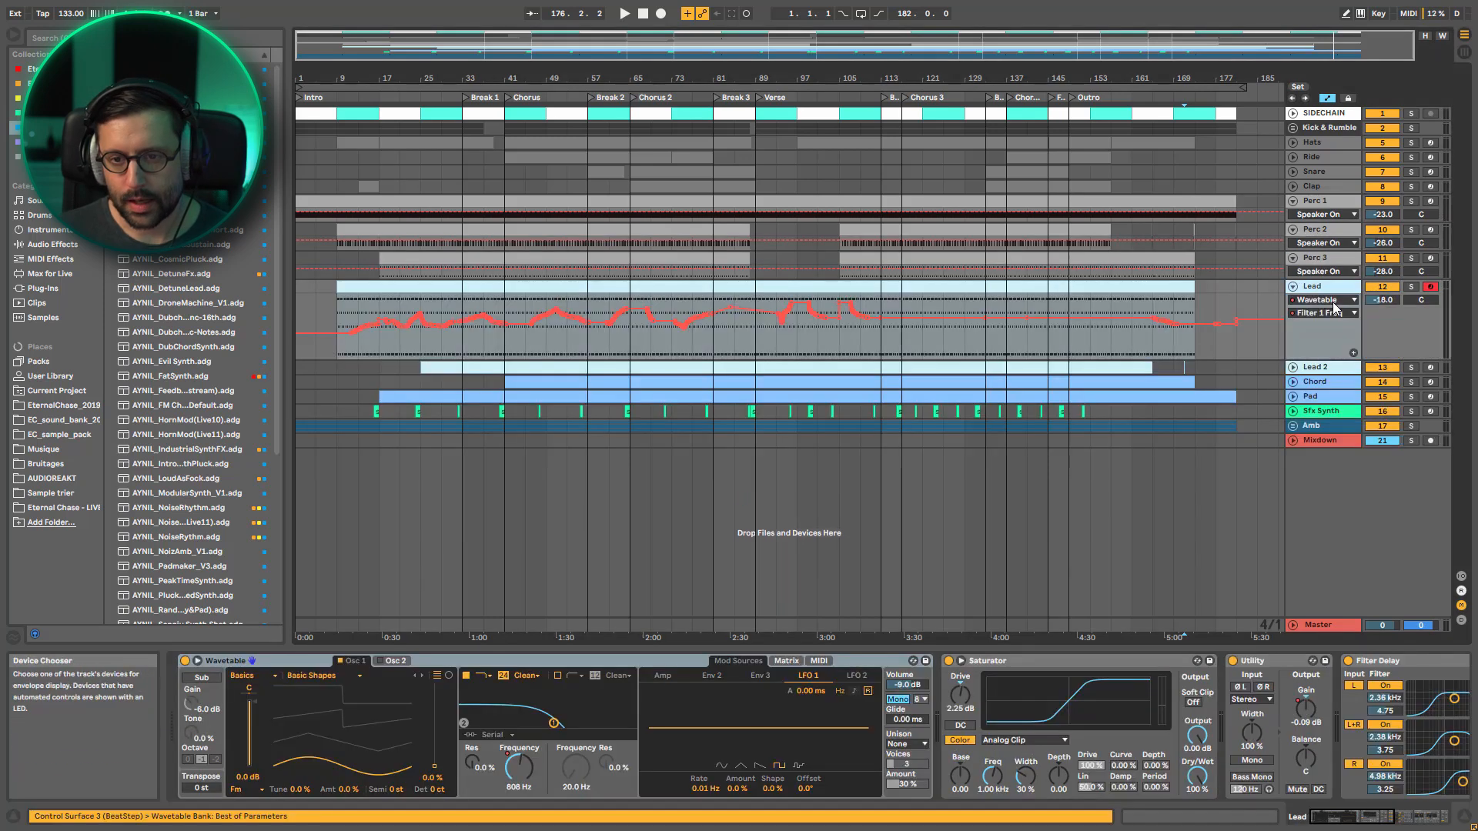
left_click(1411, 286)
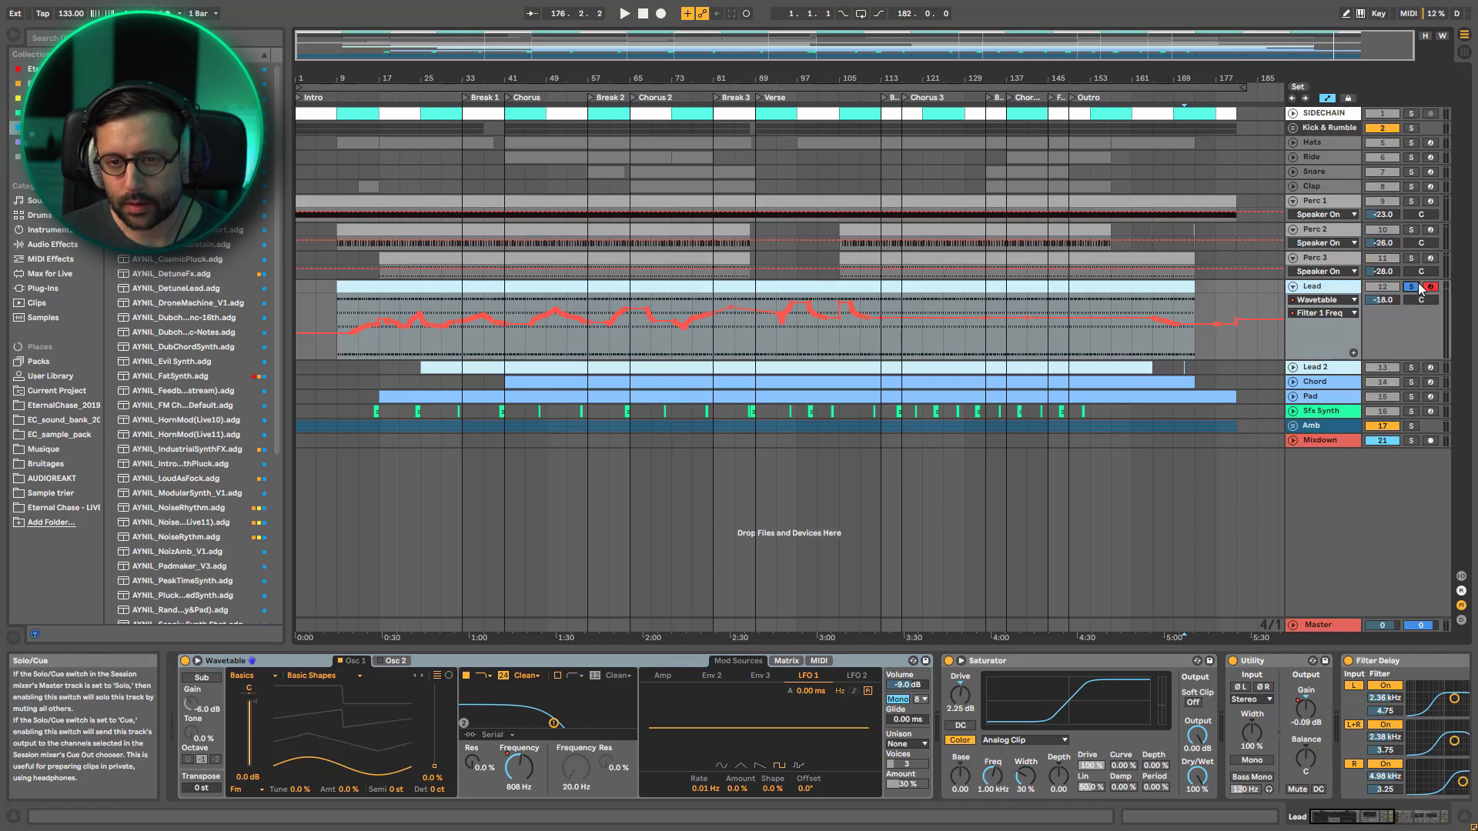
key("space")
Lower the Lead's Wavetable filter frequency to 573 Hz during playback, stop, and re-enable the overridden automation
mouse_move(553, 724)
left_mouse_down()
mouse_move(508, 724)
mouse_move(585, 724)
mouse_move(545, 724)
left_mouse_up()
key("space")
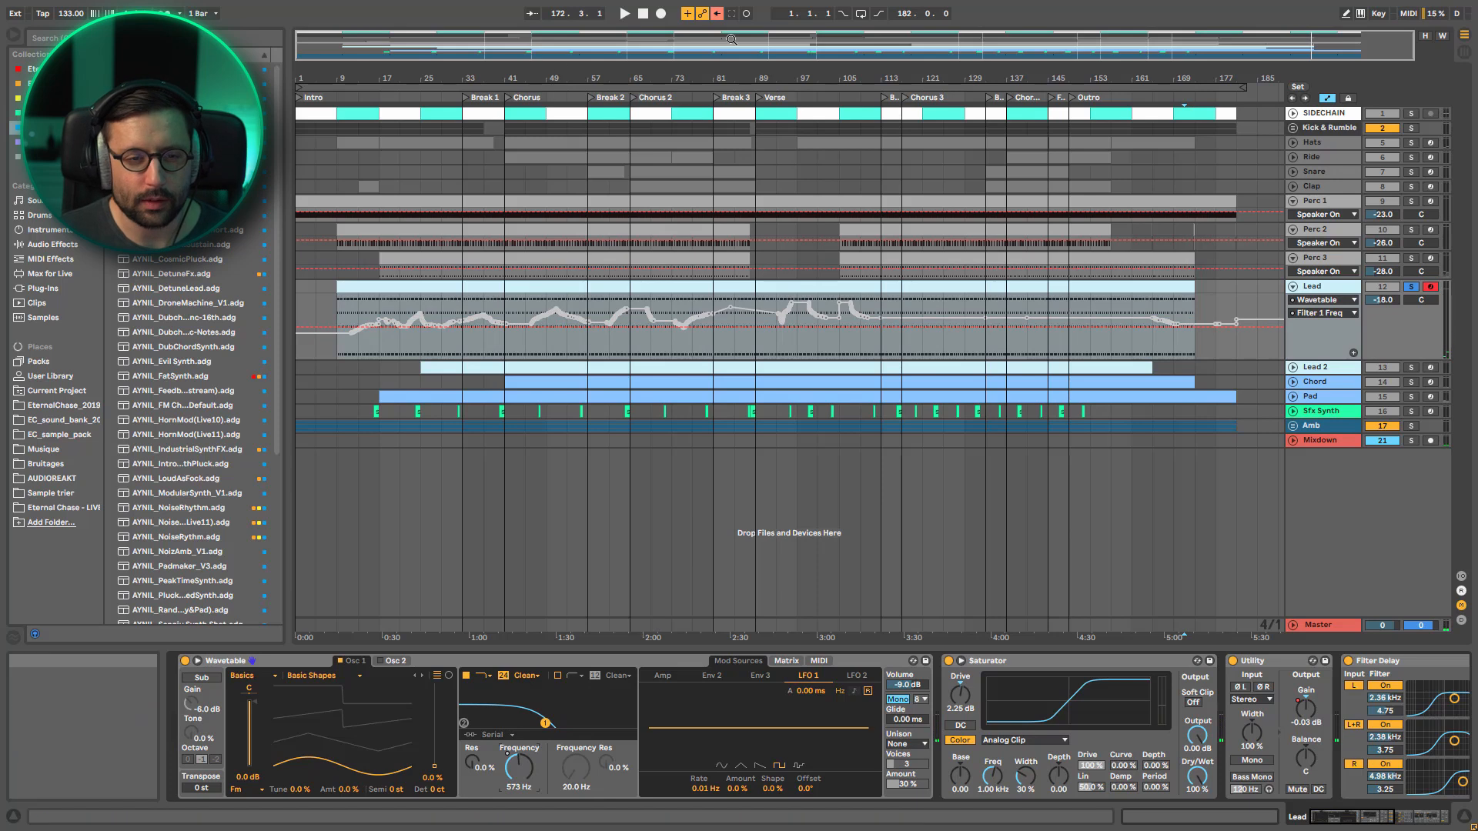
left_click(717, 13)
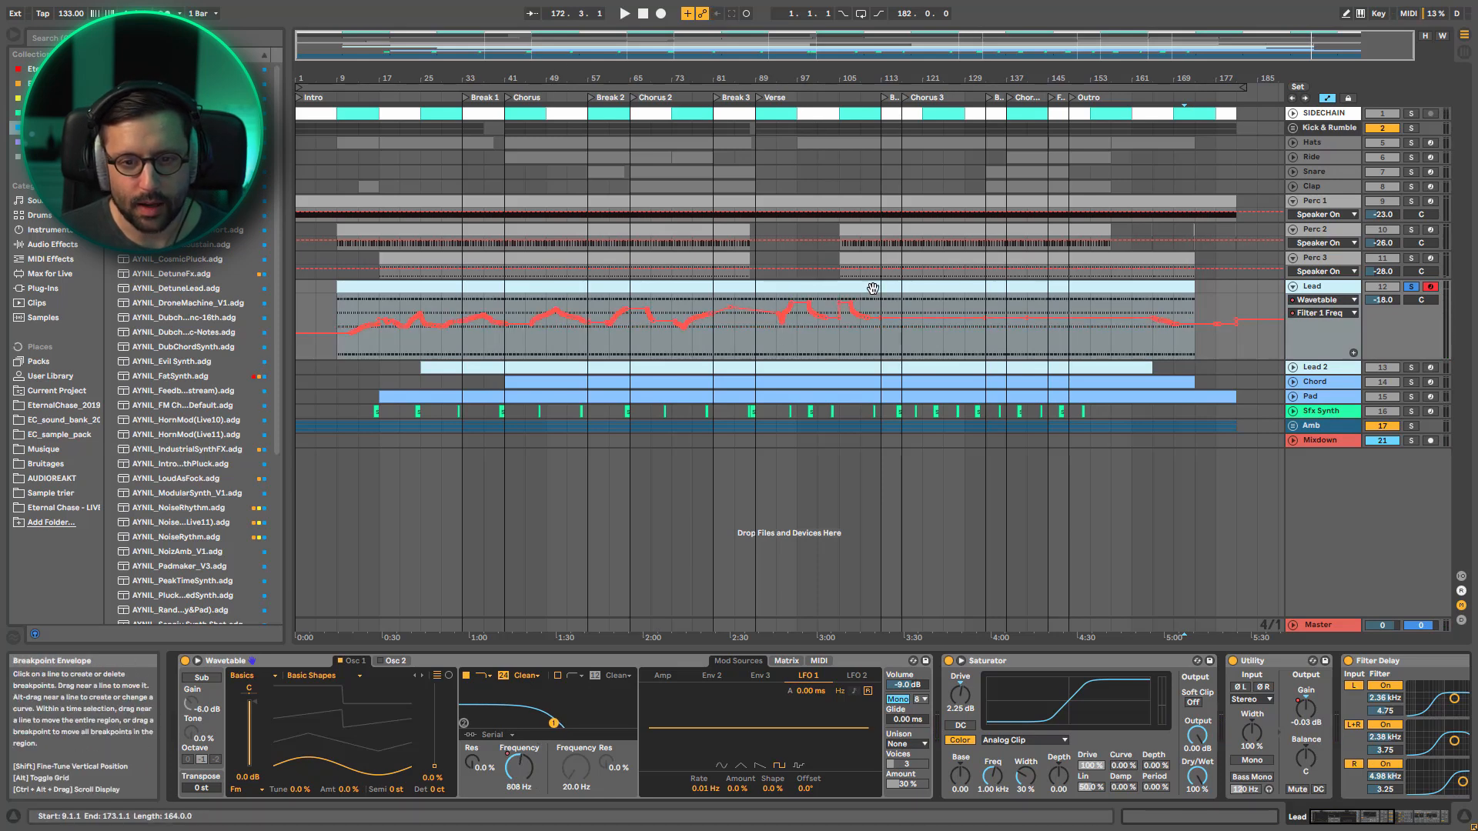
Unfold Lead 2 to examine its Wavetable LFO 2 Amount and Filter 1 Freq automation across the arrangement
left_click(1318, 368)
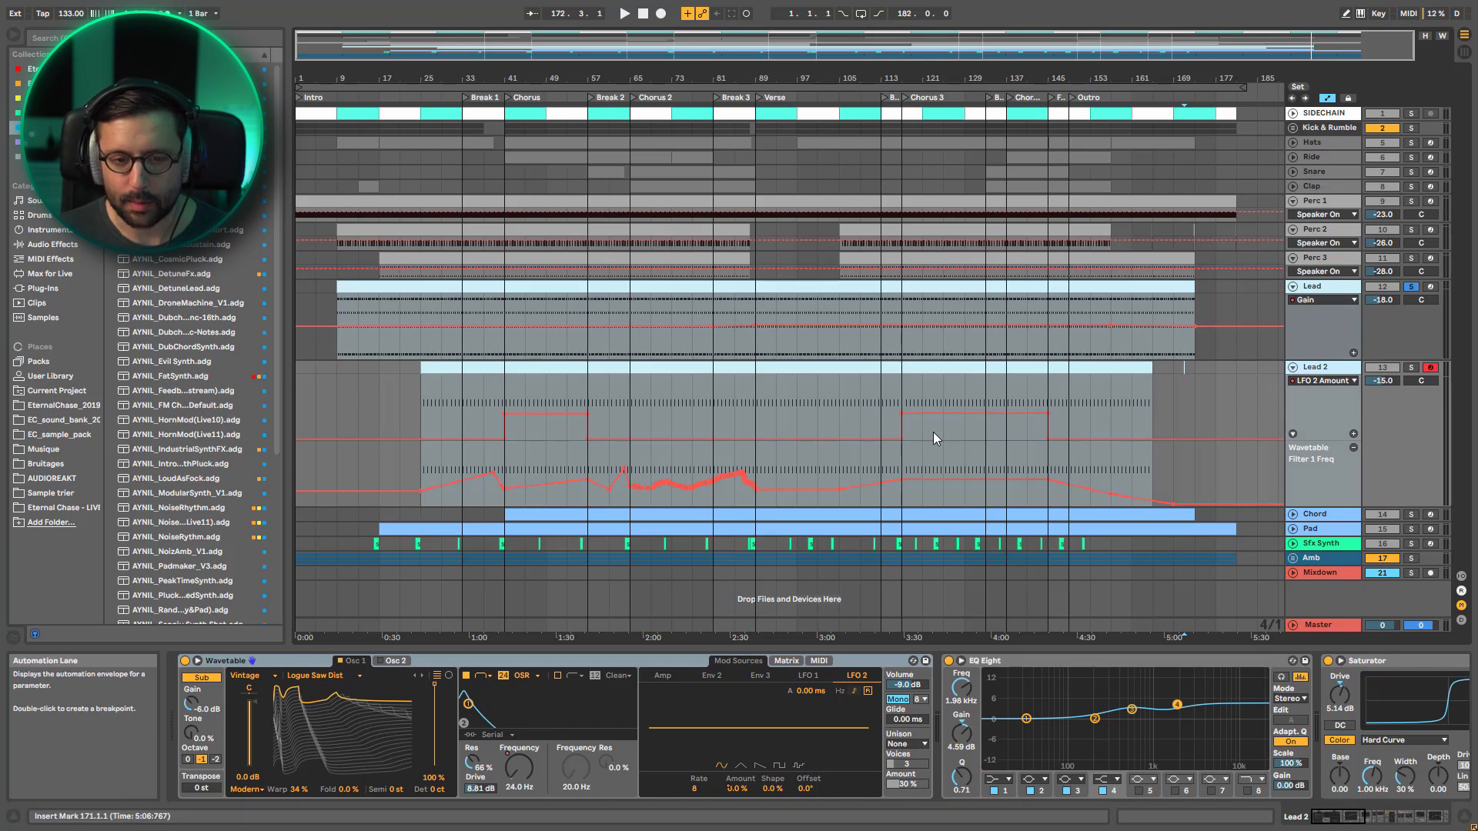
Unfold the Chord, Pad and Sfx Synth tracks to view their clips and automation lanes
left_click(1294, 514)
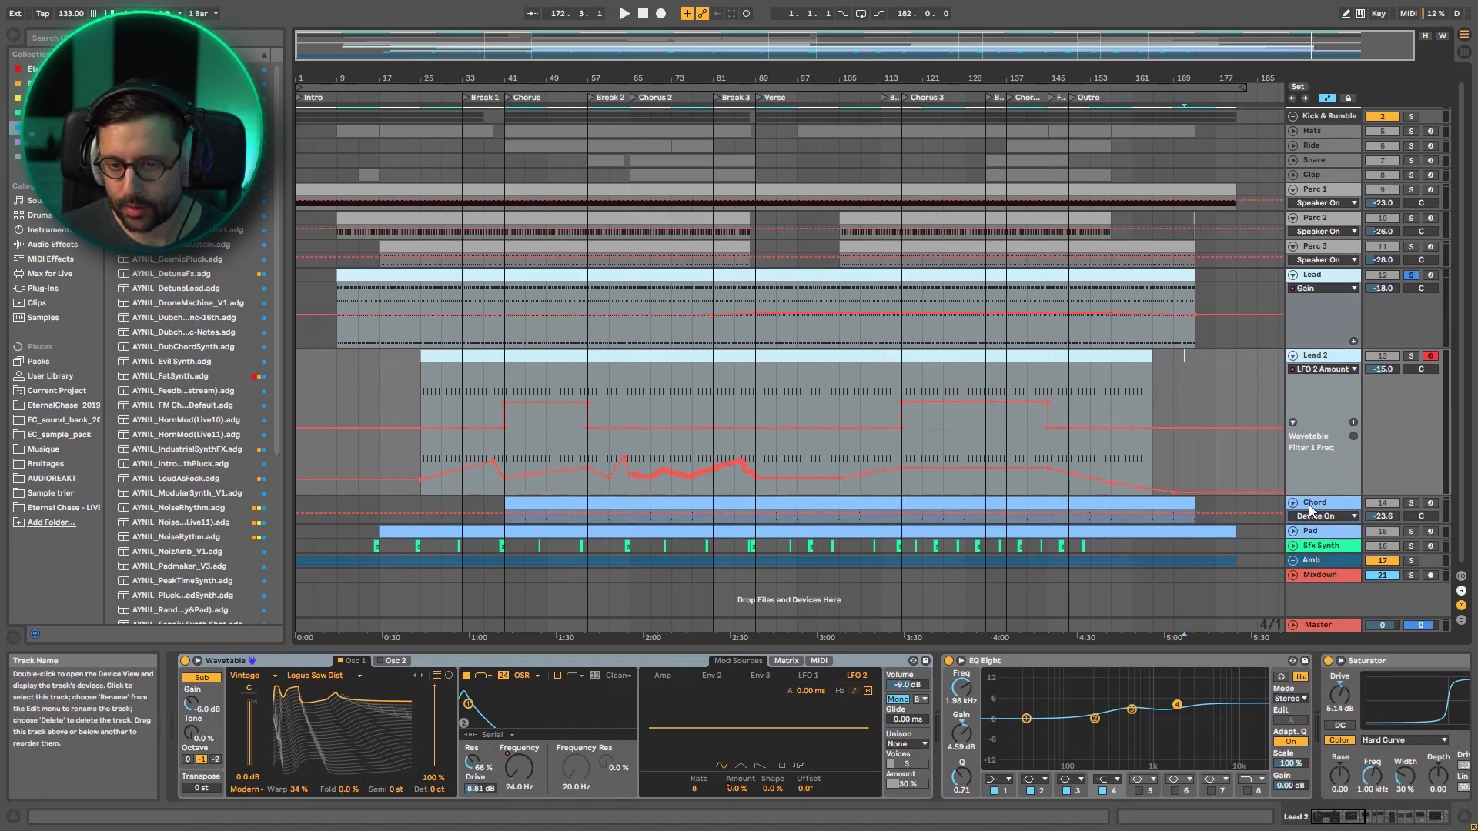
left_click(1294, 533)
scroll(1308, 539, "down", 2)
left_click(1321, 538)
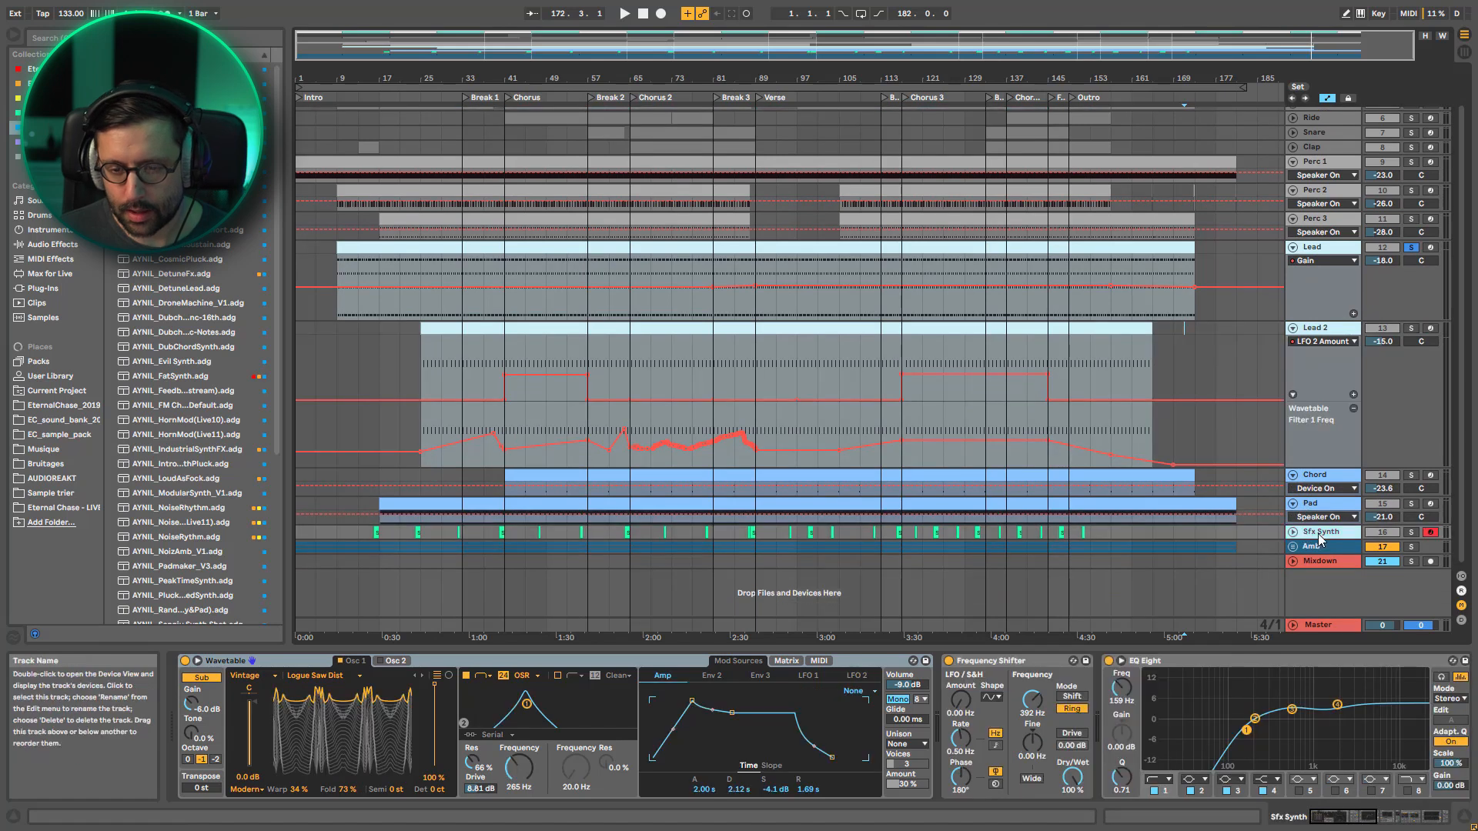
left_click(1294, 533)
scroll(1307, 539, "down", 3)
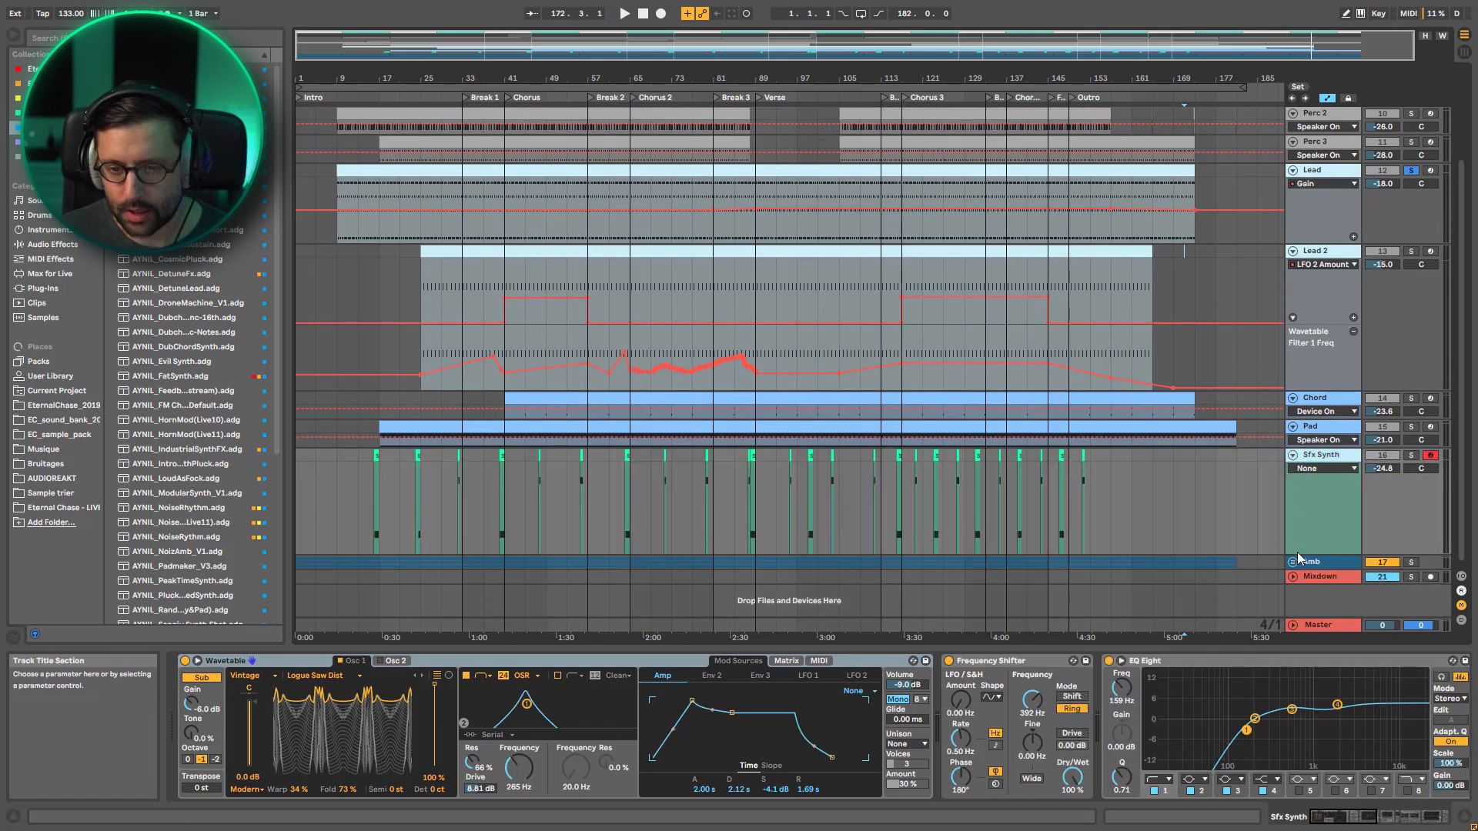
Unfold the Amb group and select Amb, Amb 2 and Amb 3 in turn to inspect their automation and devices
left_click(1294, 561)
scroll(1318, 532, "down", 5)
left_click(1315, 450)
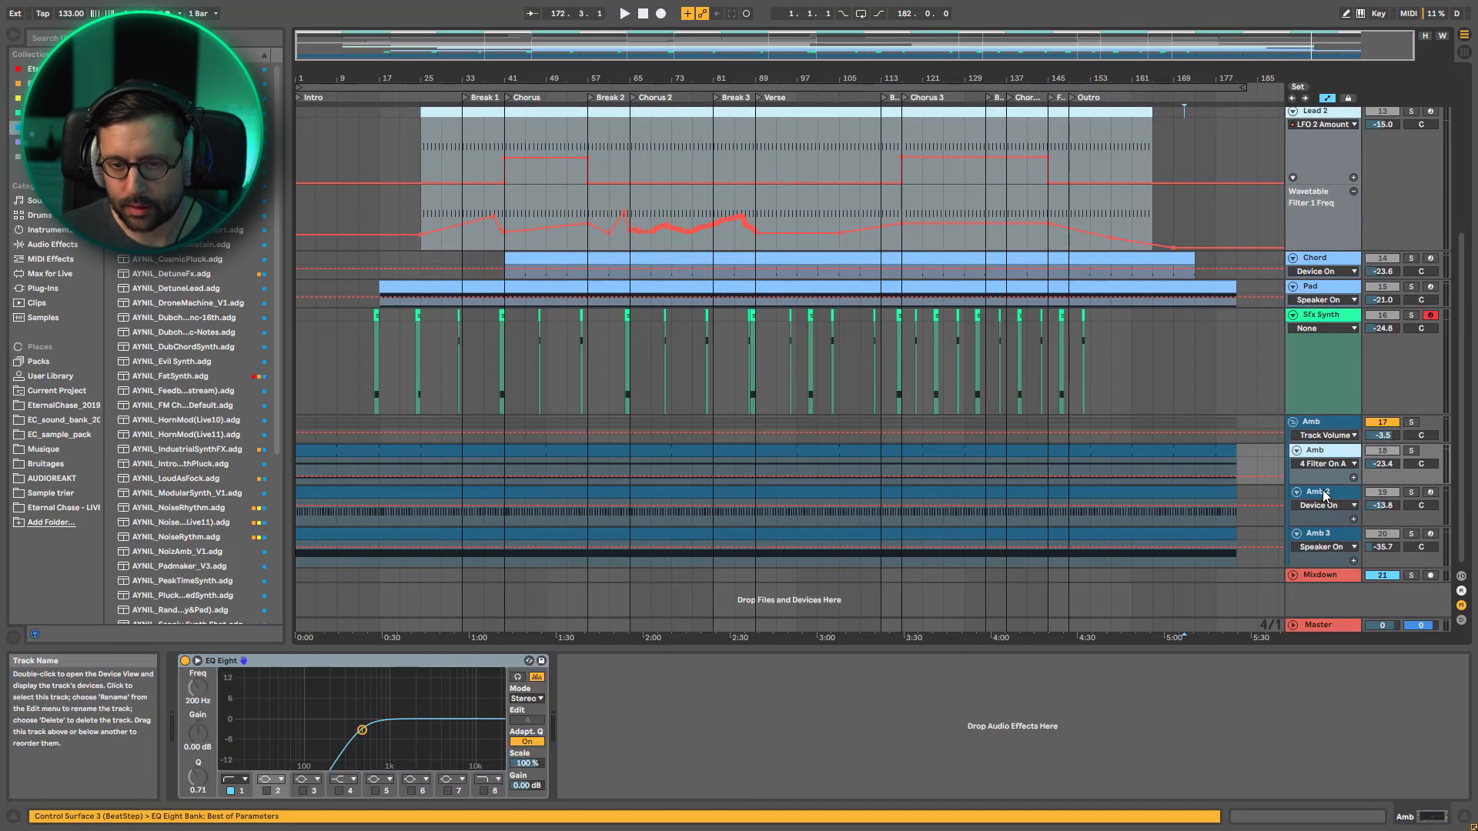
left_click(1318, 491)
left_click(1316, 533)
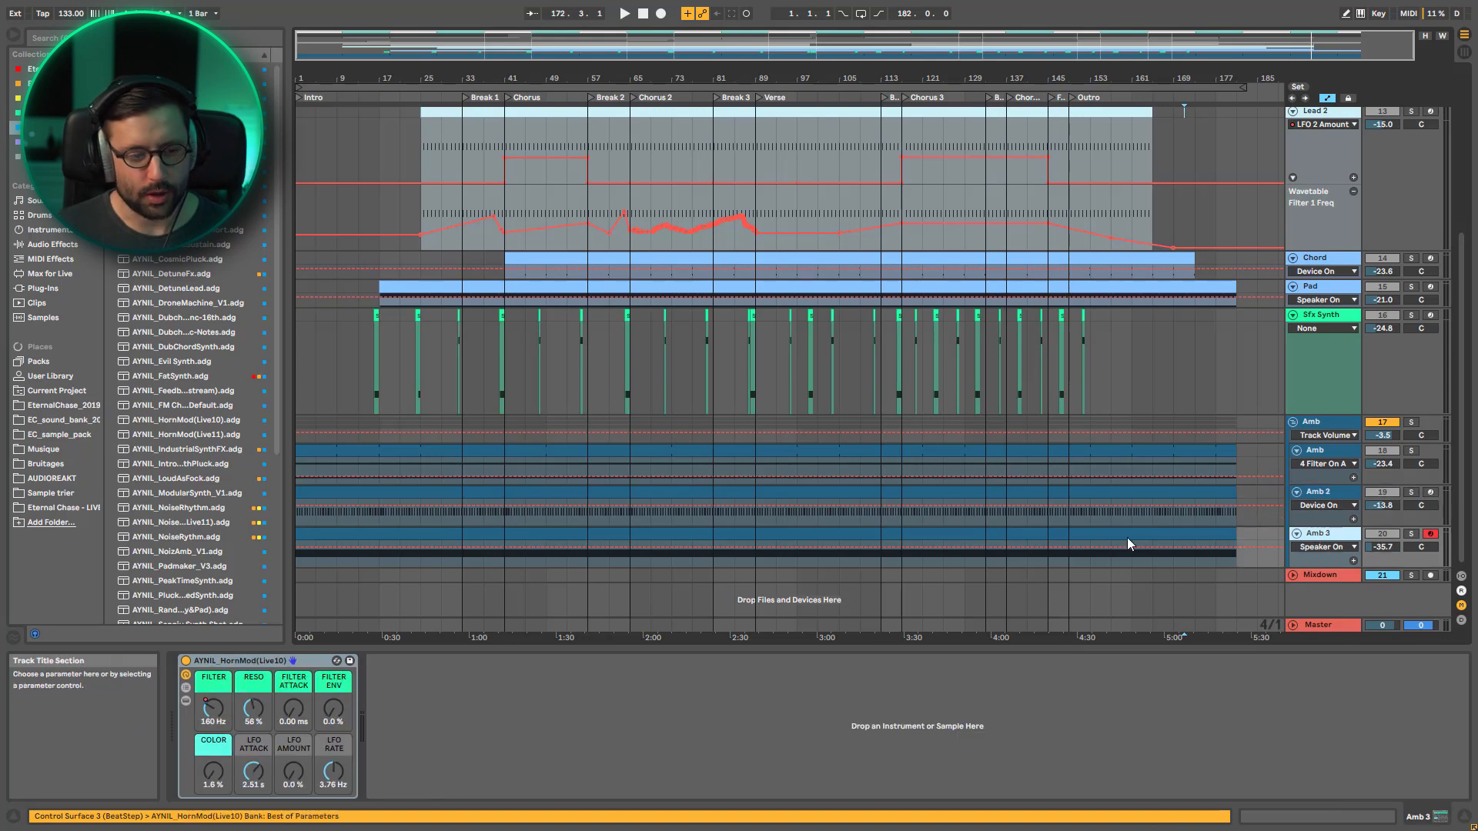
Show the FILTER macro automation of Amb 3, solo the track and play it from bars 171 and 137
left_click(205, 708)
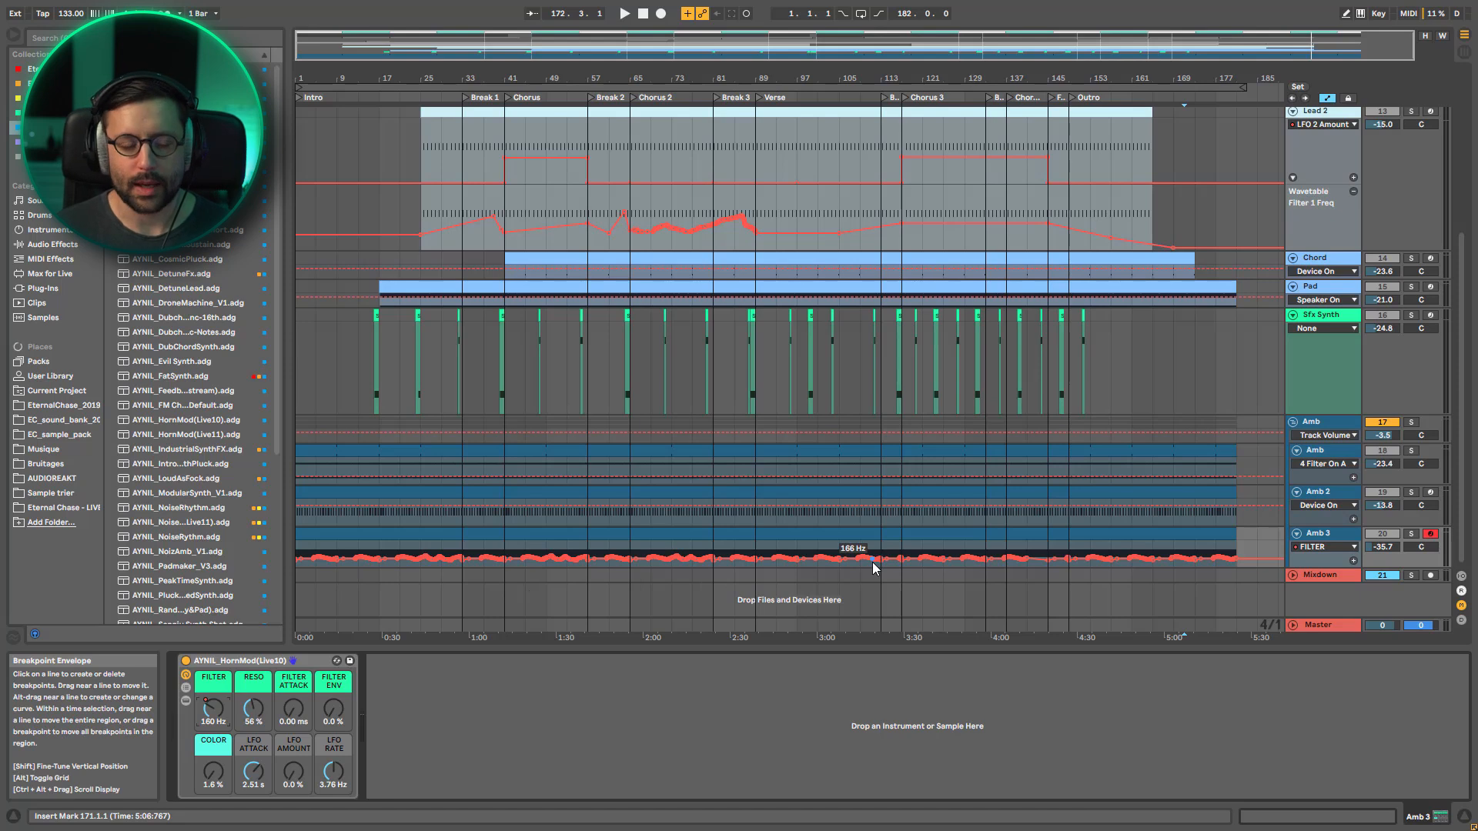
left_click(1411, 533)
key("space")
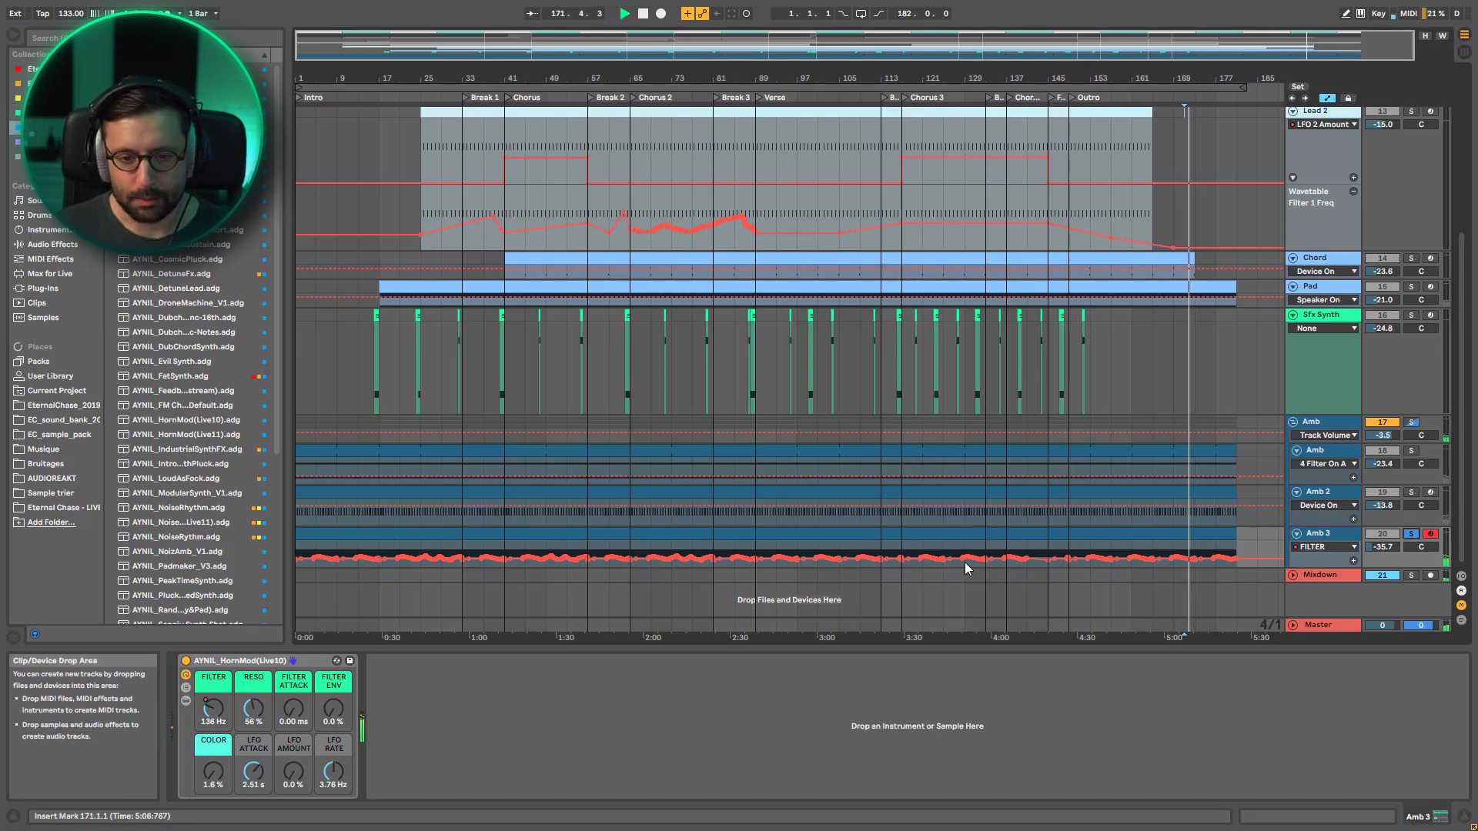
key("space")
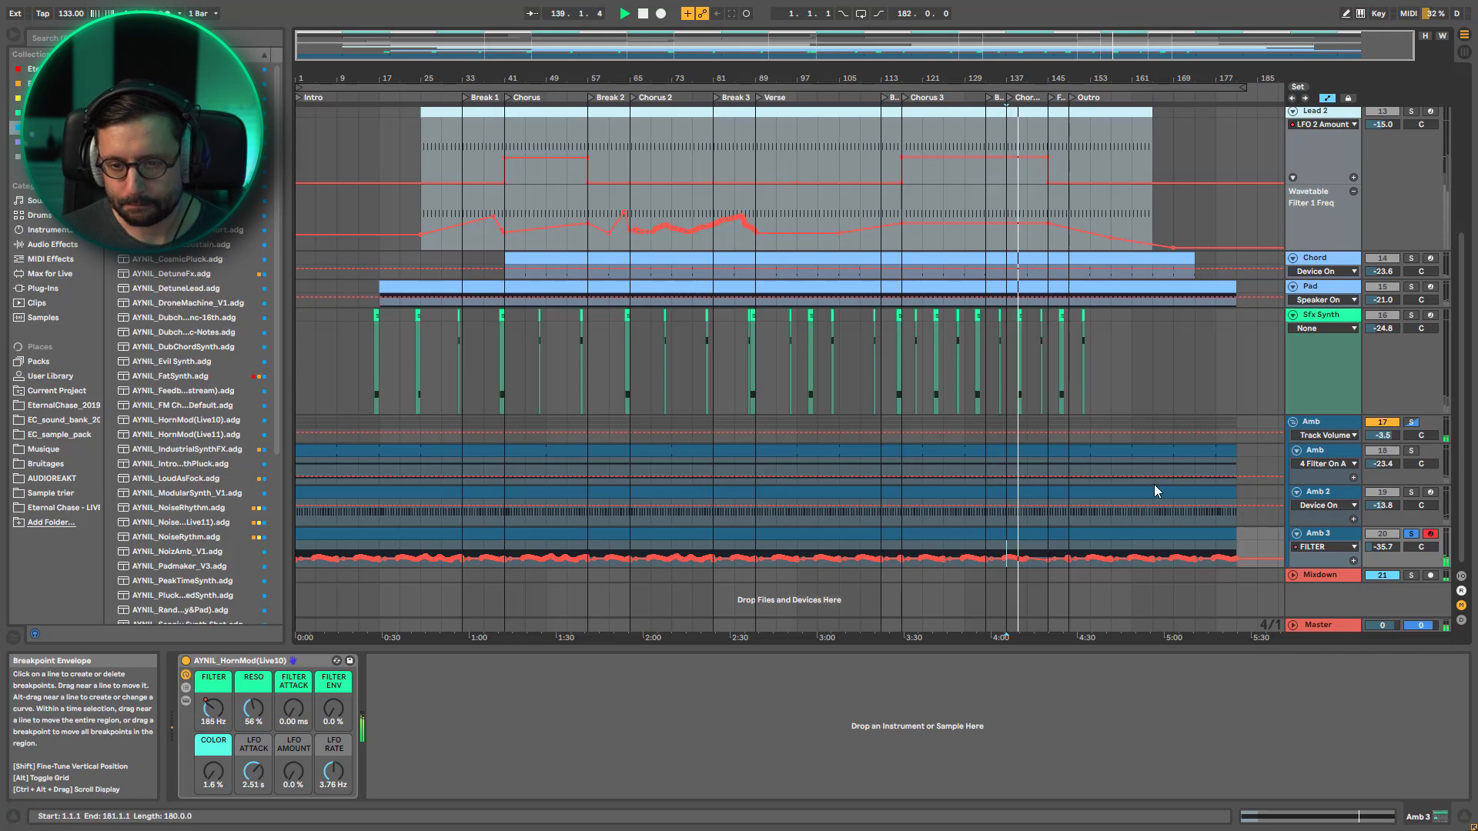
Fold Amb 3, unfold Mixdown and stop playback to examine its EQ Eight Device On automation around the breaks and Verse
left_click(1296, 533)
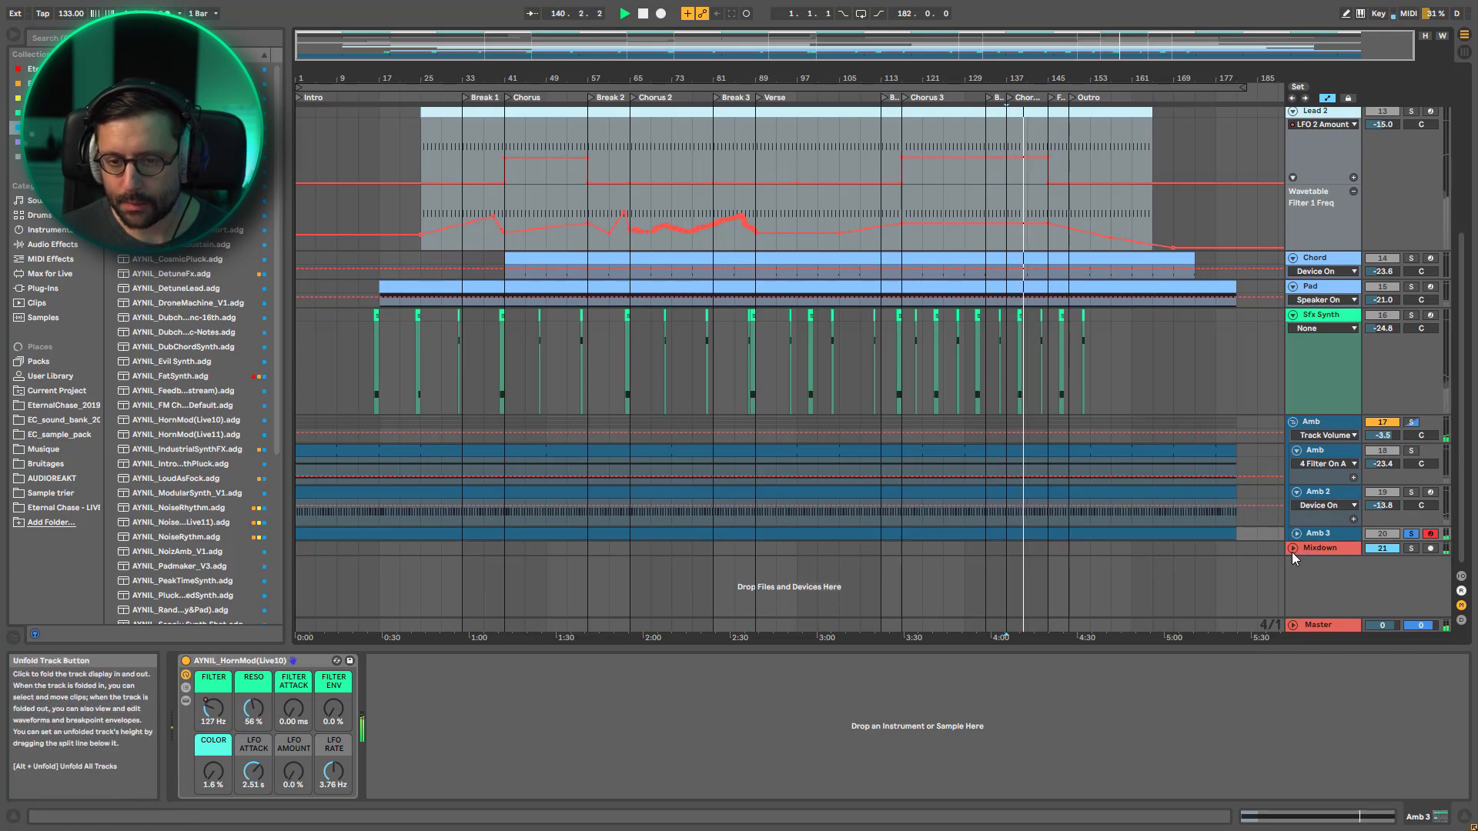
left_click(1292, 549)
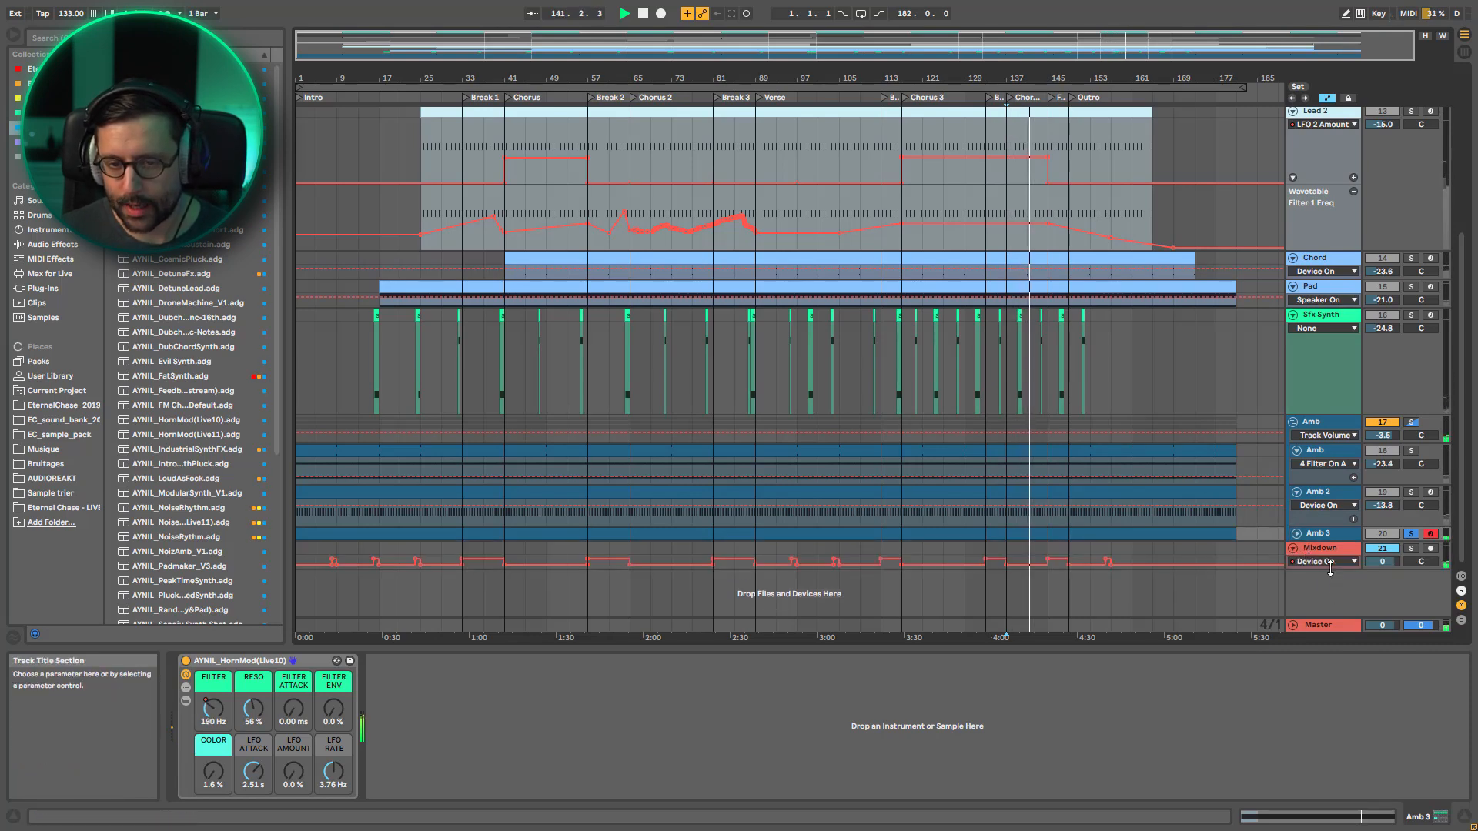
left_click(1328, 581)
scroll(1059, 551, "down", 3)
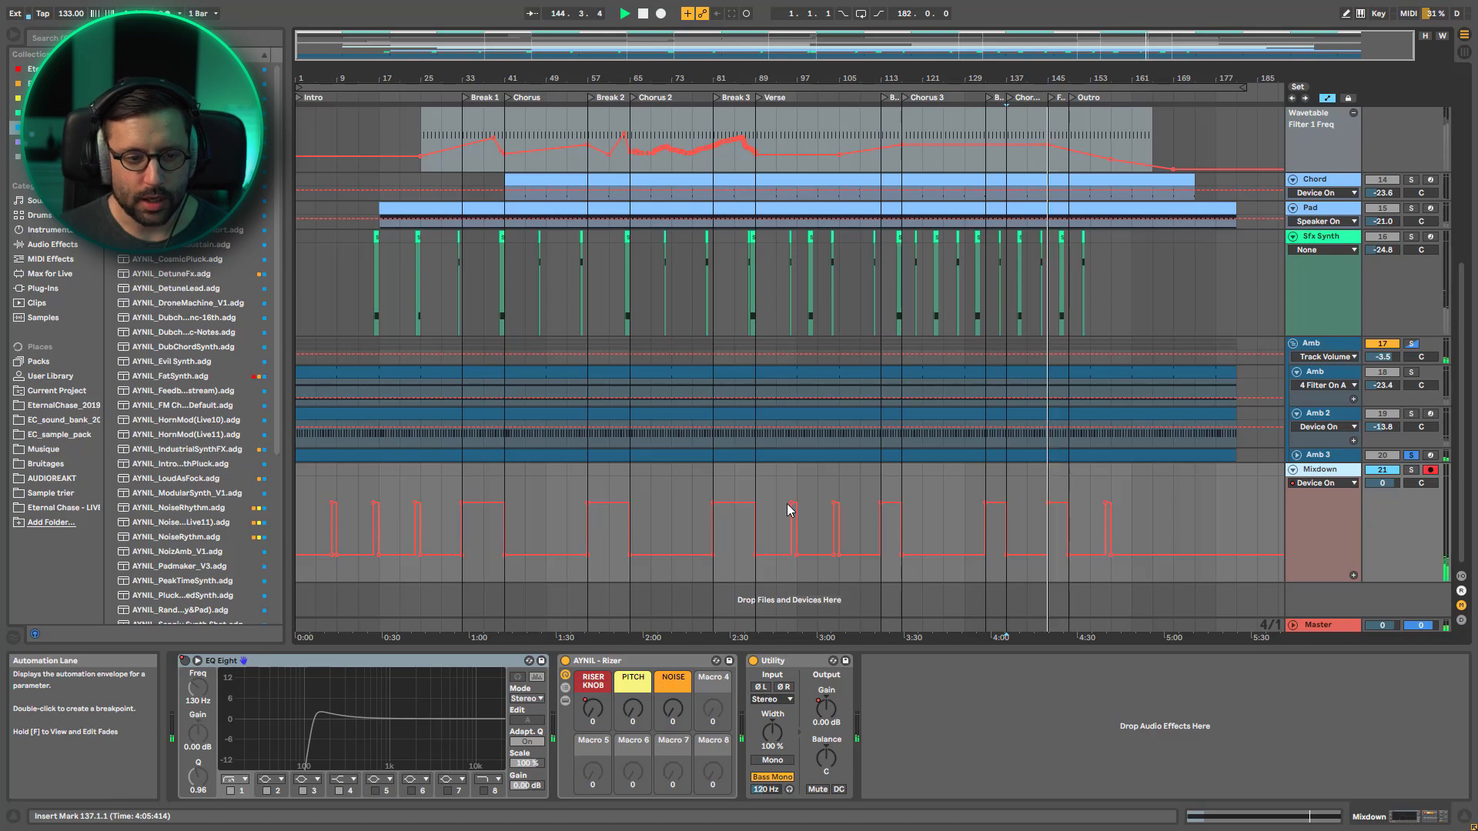
key("space")
left_click_drag(793, 77, 805, 109)
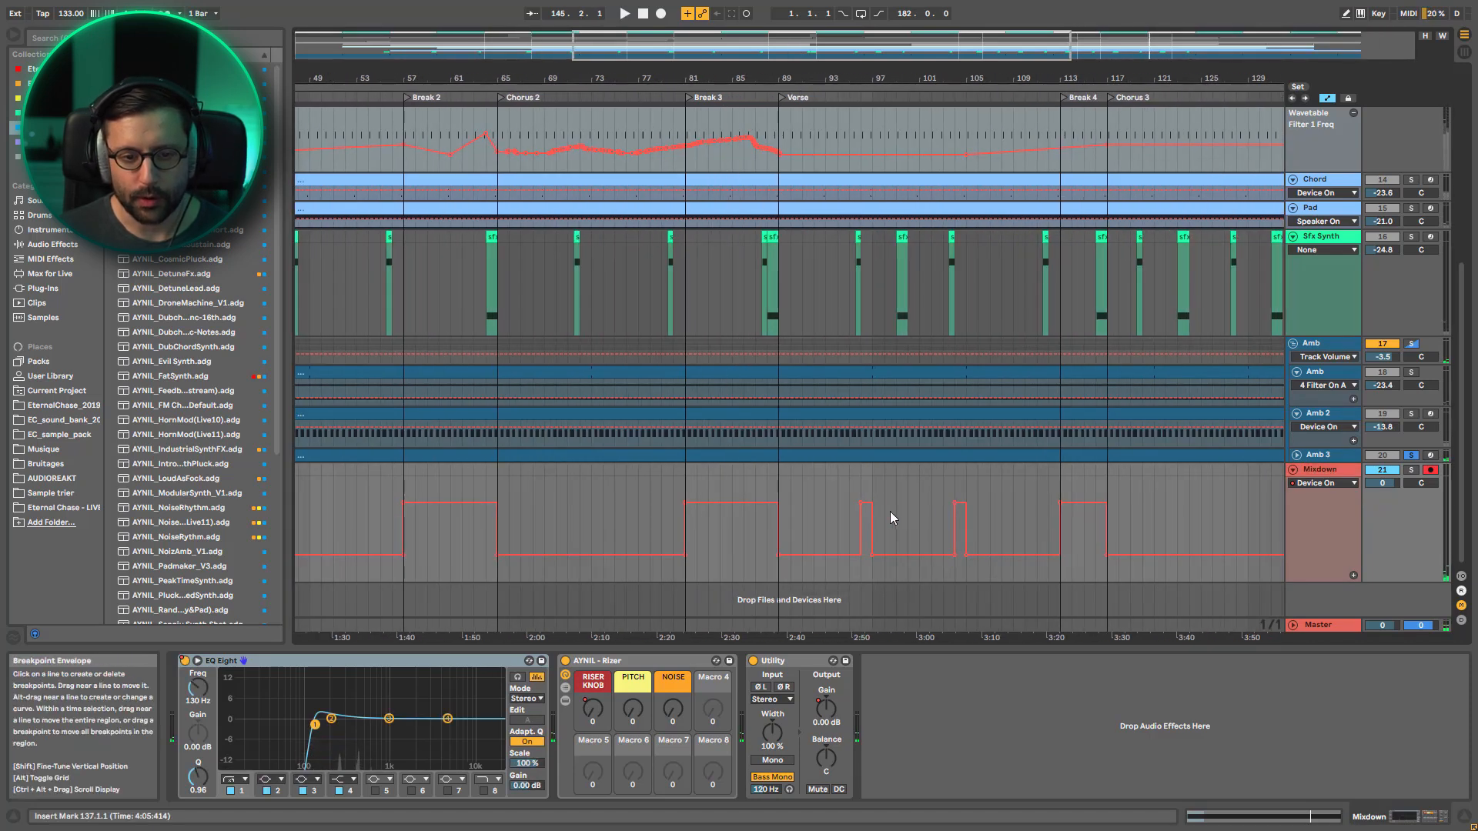
scroll(880, 494, "up", 10)
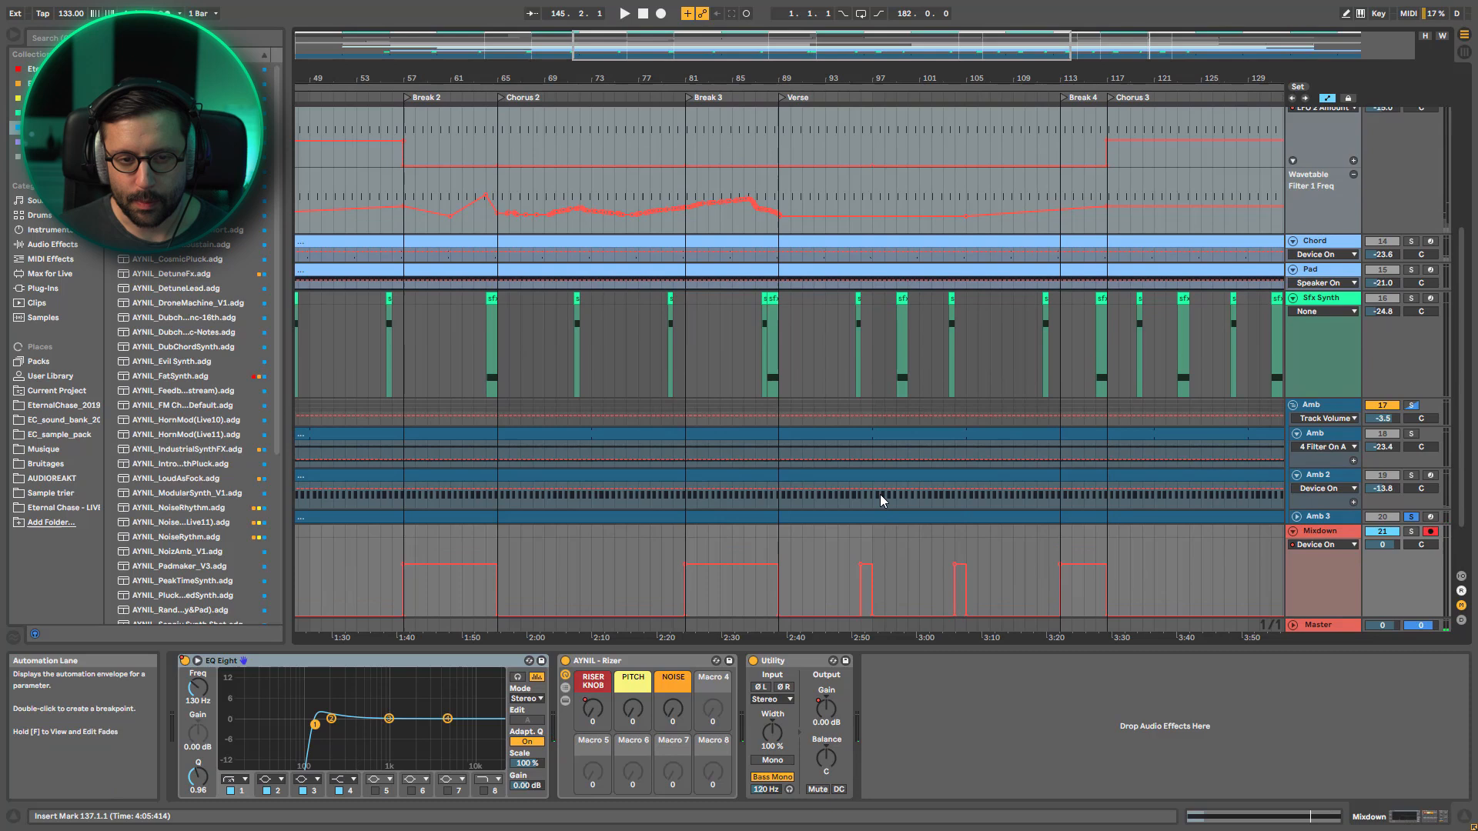
scroll(880, 472, "down", 10)
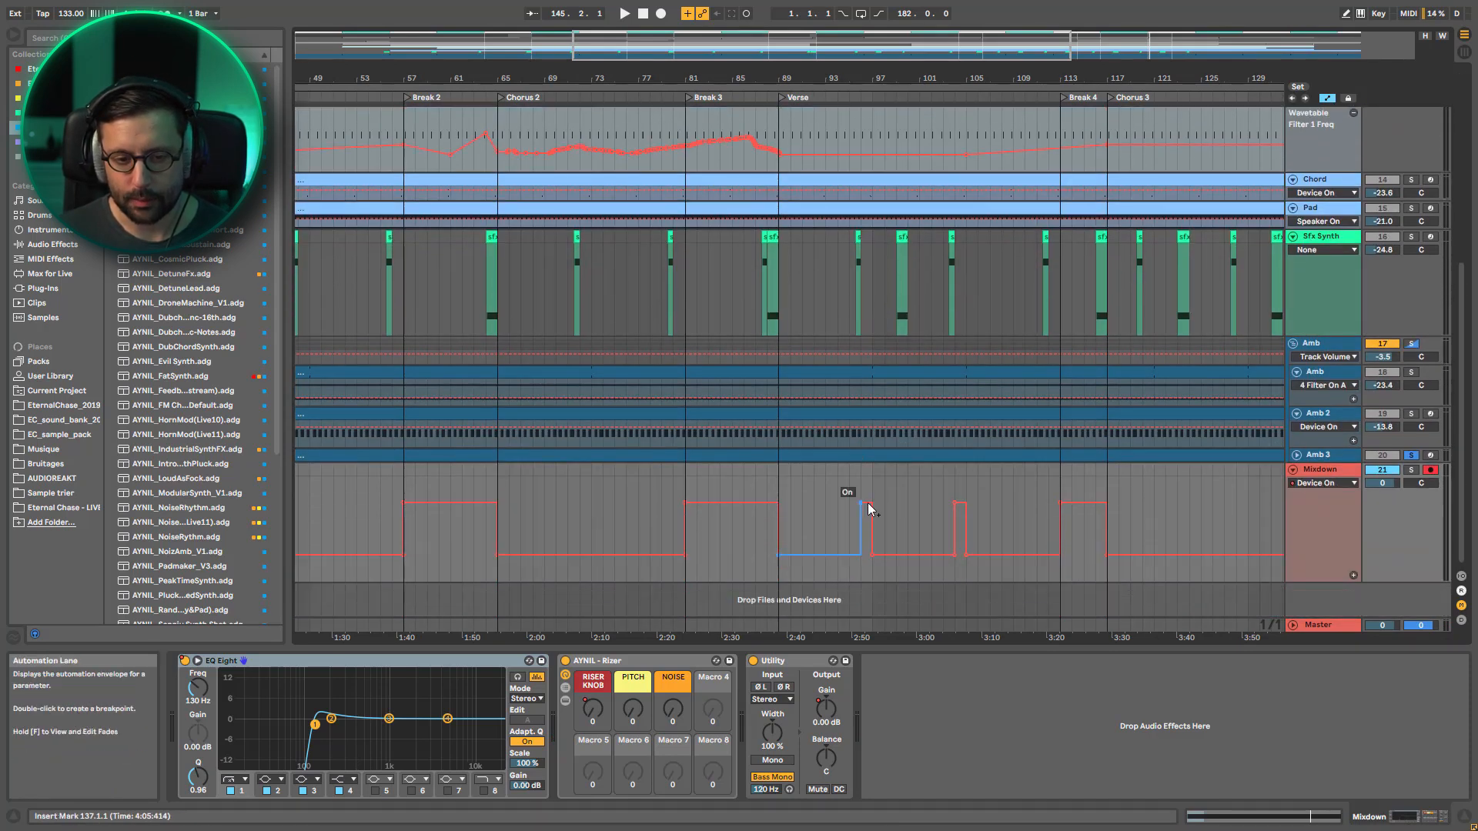
Clear the Amb 3 solo and play the Verse from bar 93 to hear the Mixdown EQ Eight automation around bar 97
left_click(832, 505)
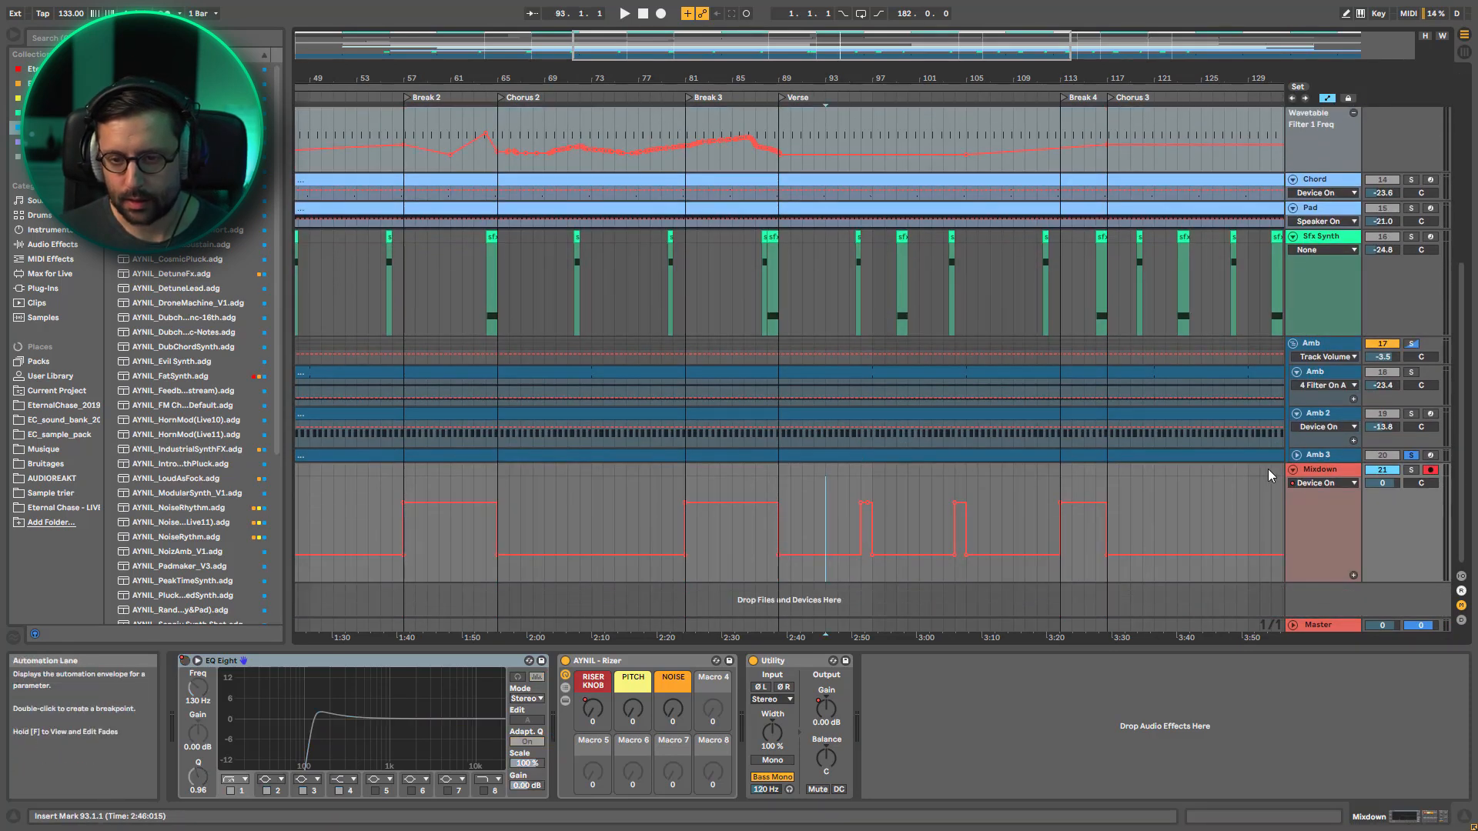
key("space")
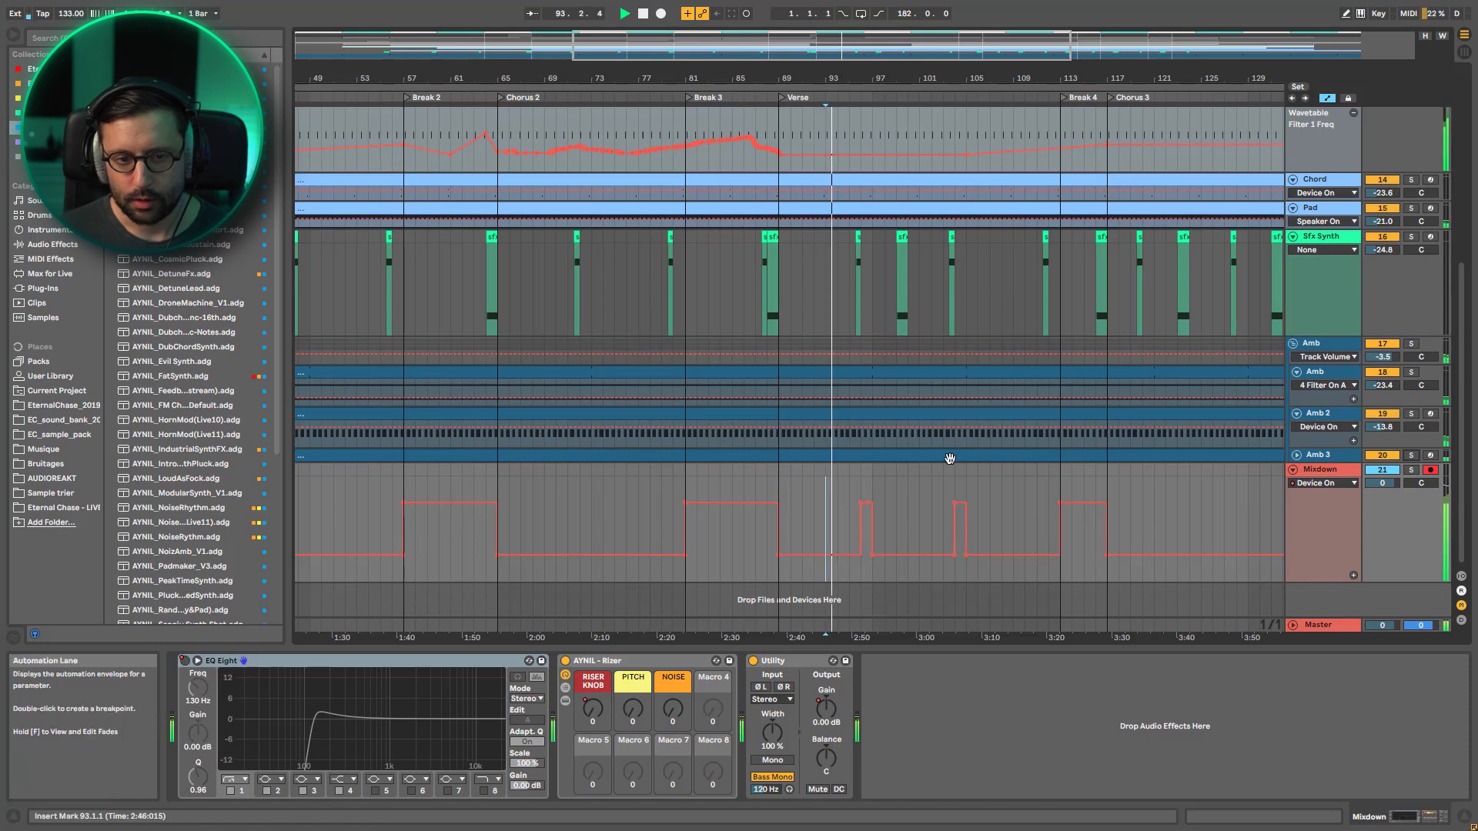
left_click(875, 482)
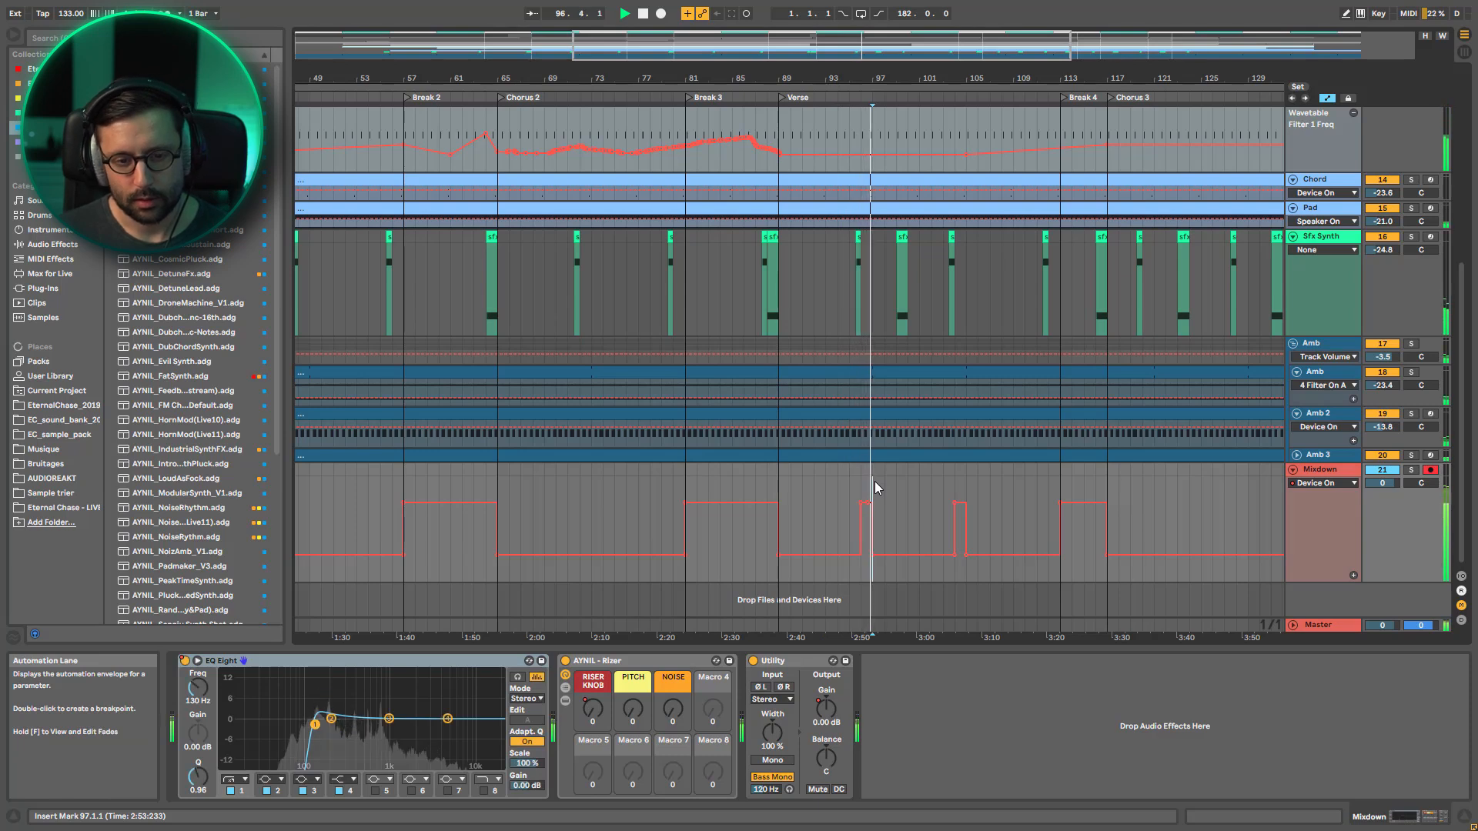
key("space")
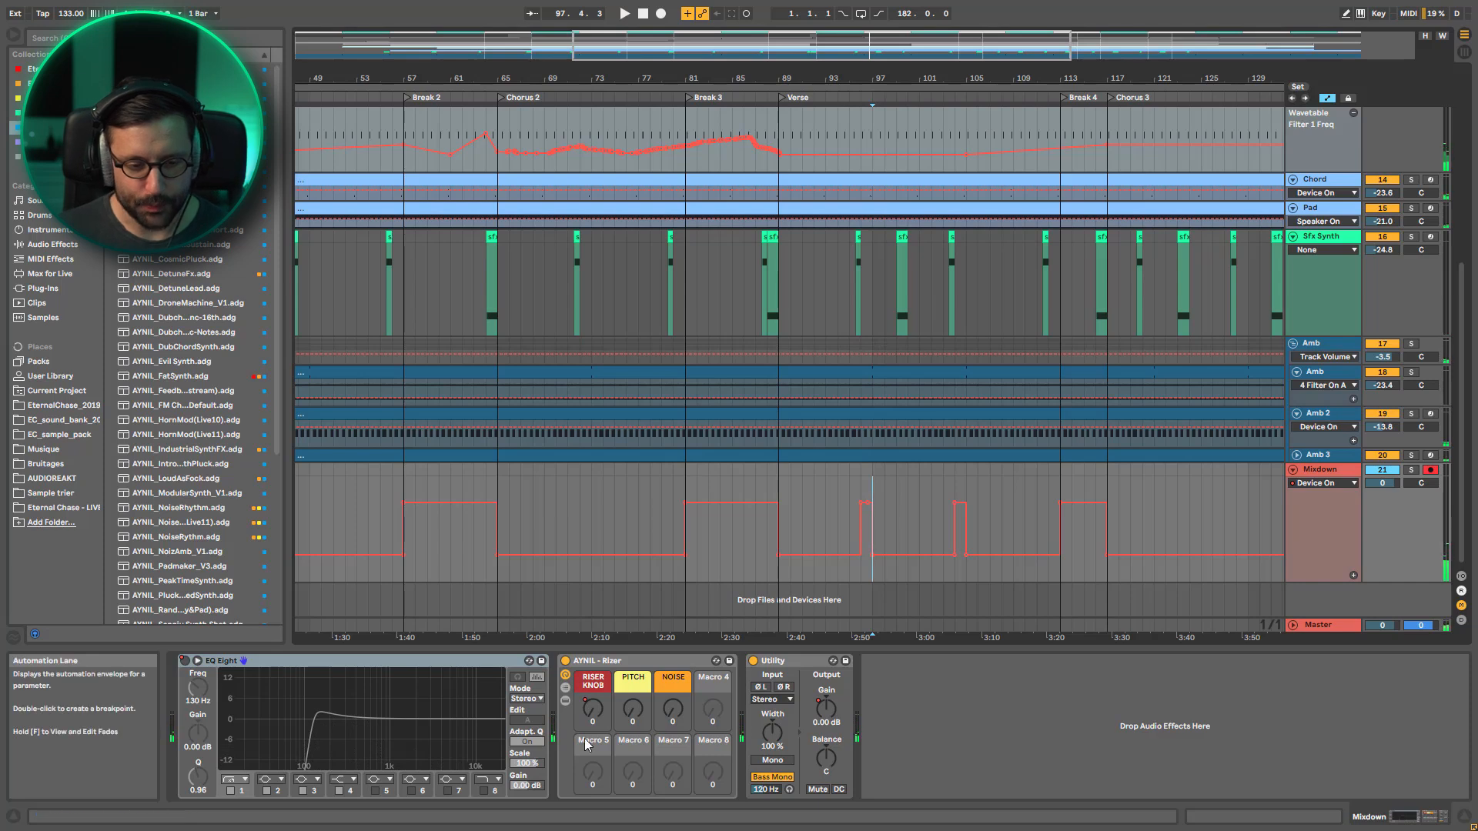
Show the Mixdown's RISER KNOB automation and play Break 3 from bar 81 with the track soloed, clearing the solo during playback
left_click(593, 709)
left_click_drag(775, 57, 585, 23)
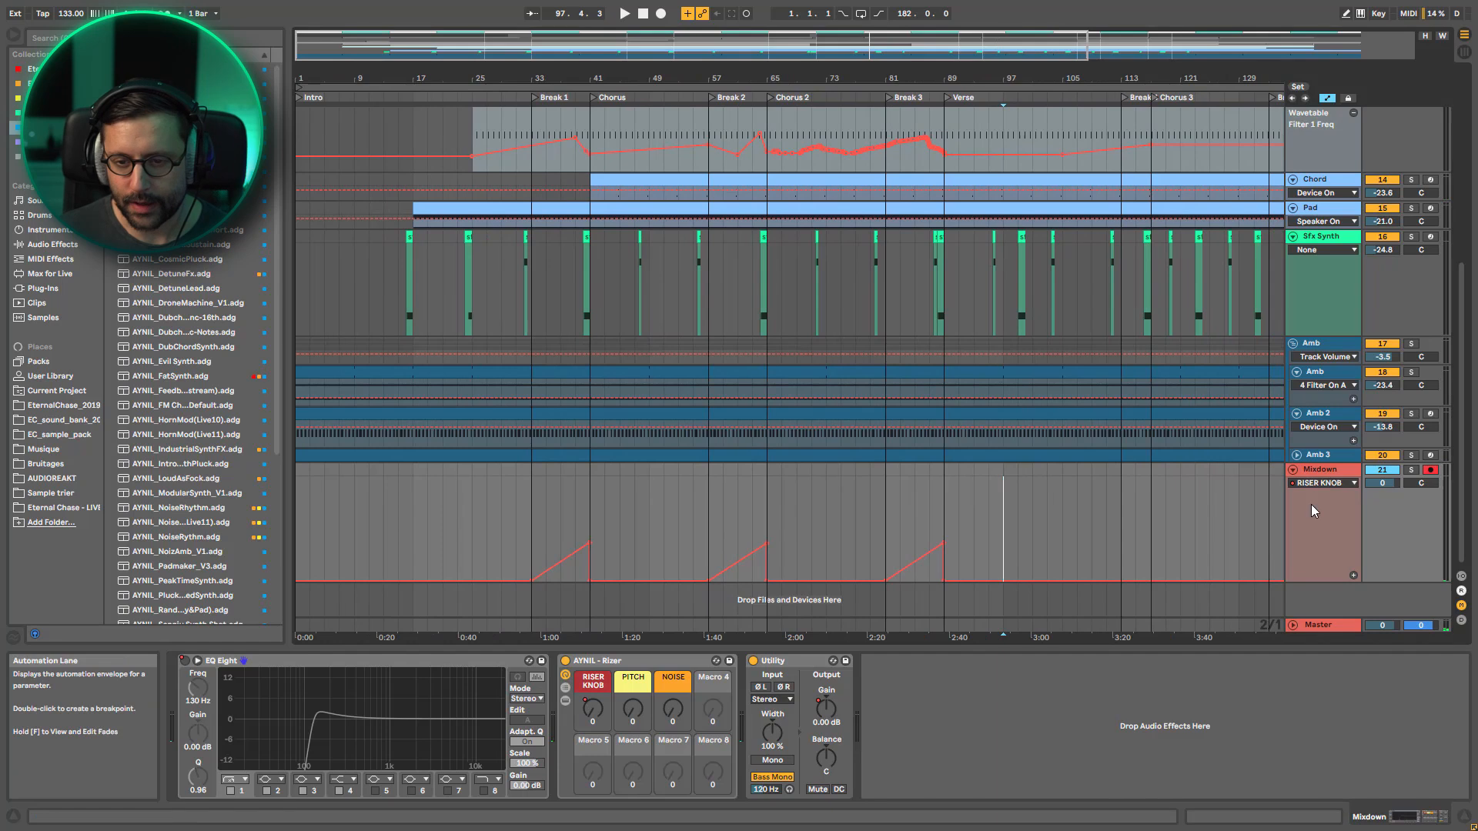
left_click(1411, 471)
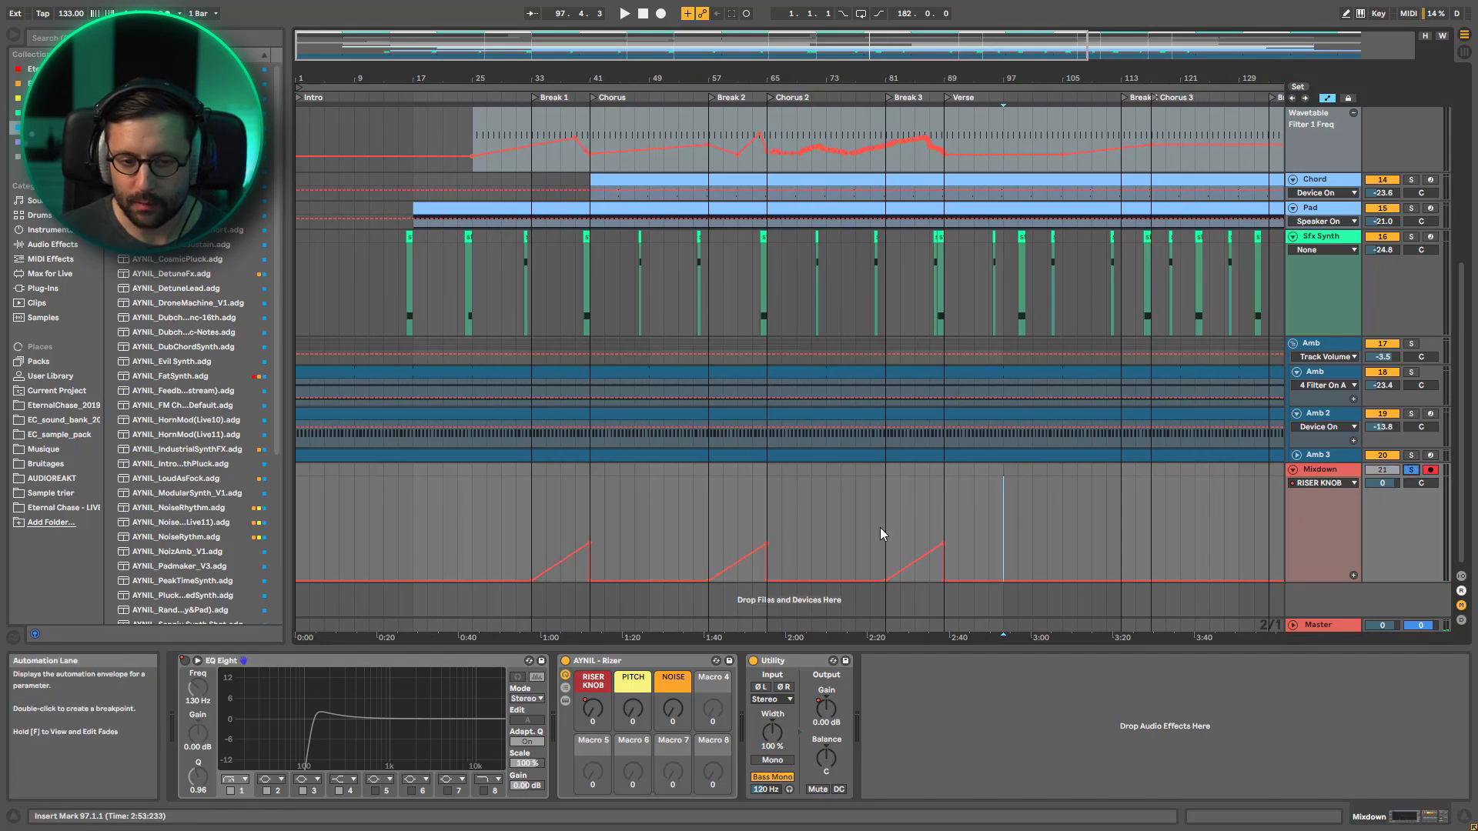
left_click(880, 531)
key("space")
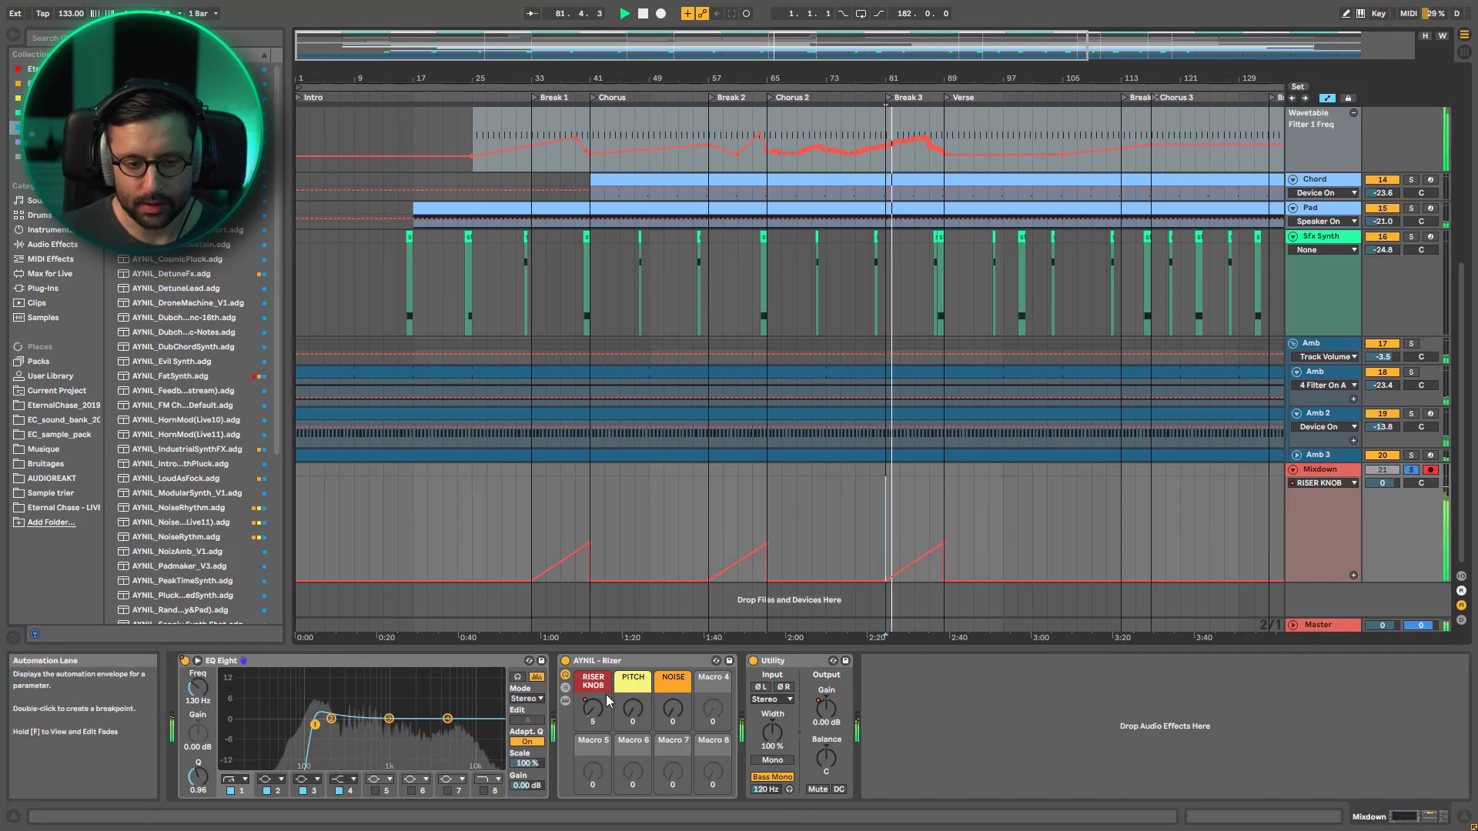
left_click(1411, 471)
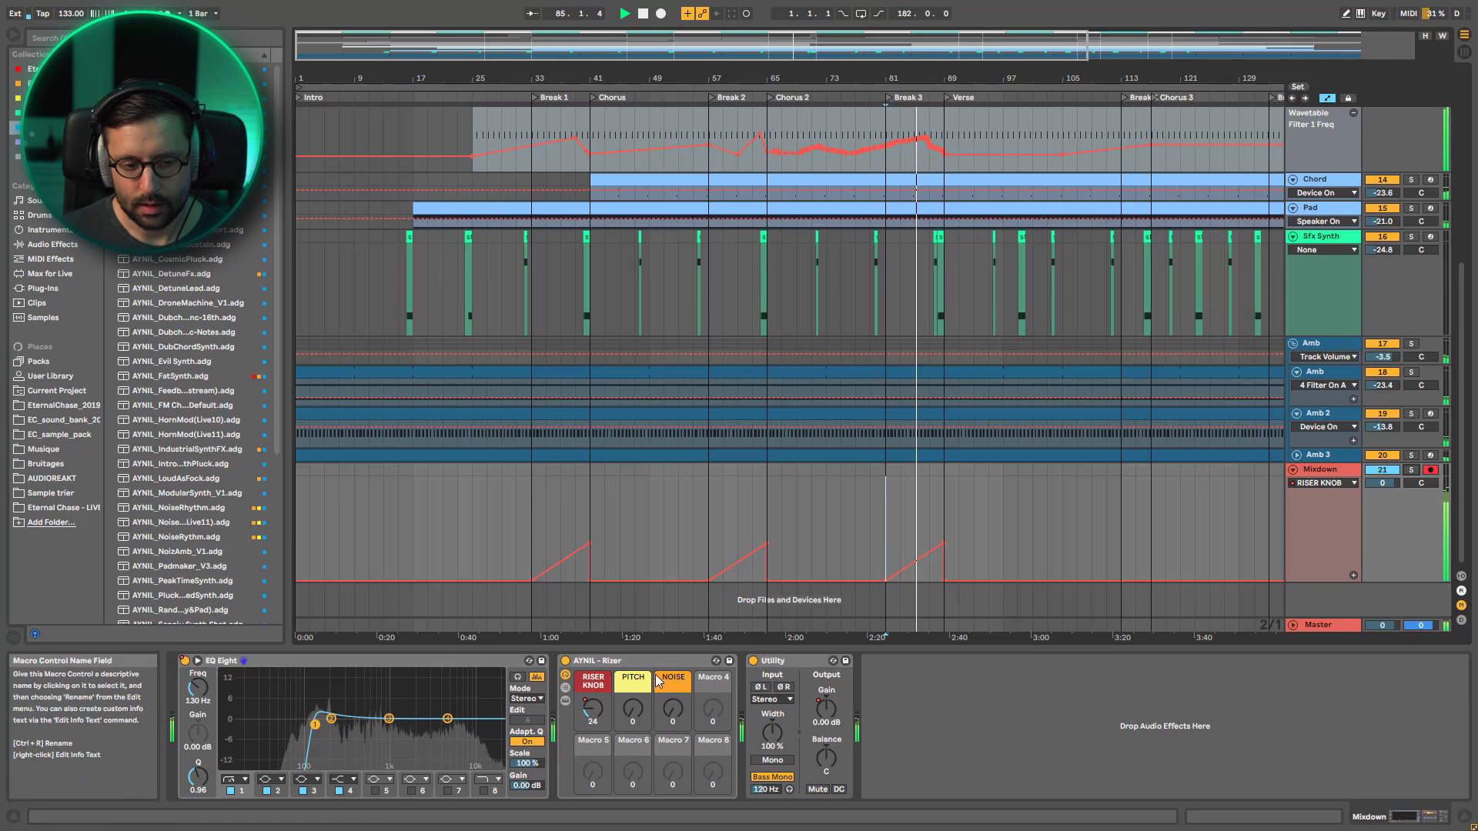
Toggle the AYNIL - Rizer rack off and on, stop playback and fold all tracks in the arrangement
left_click(565, 662)
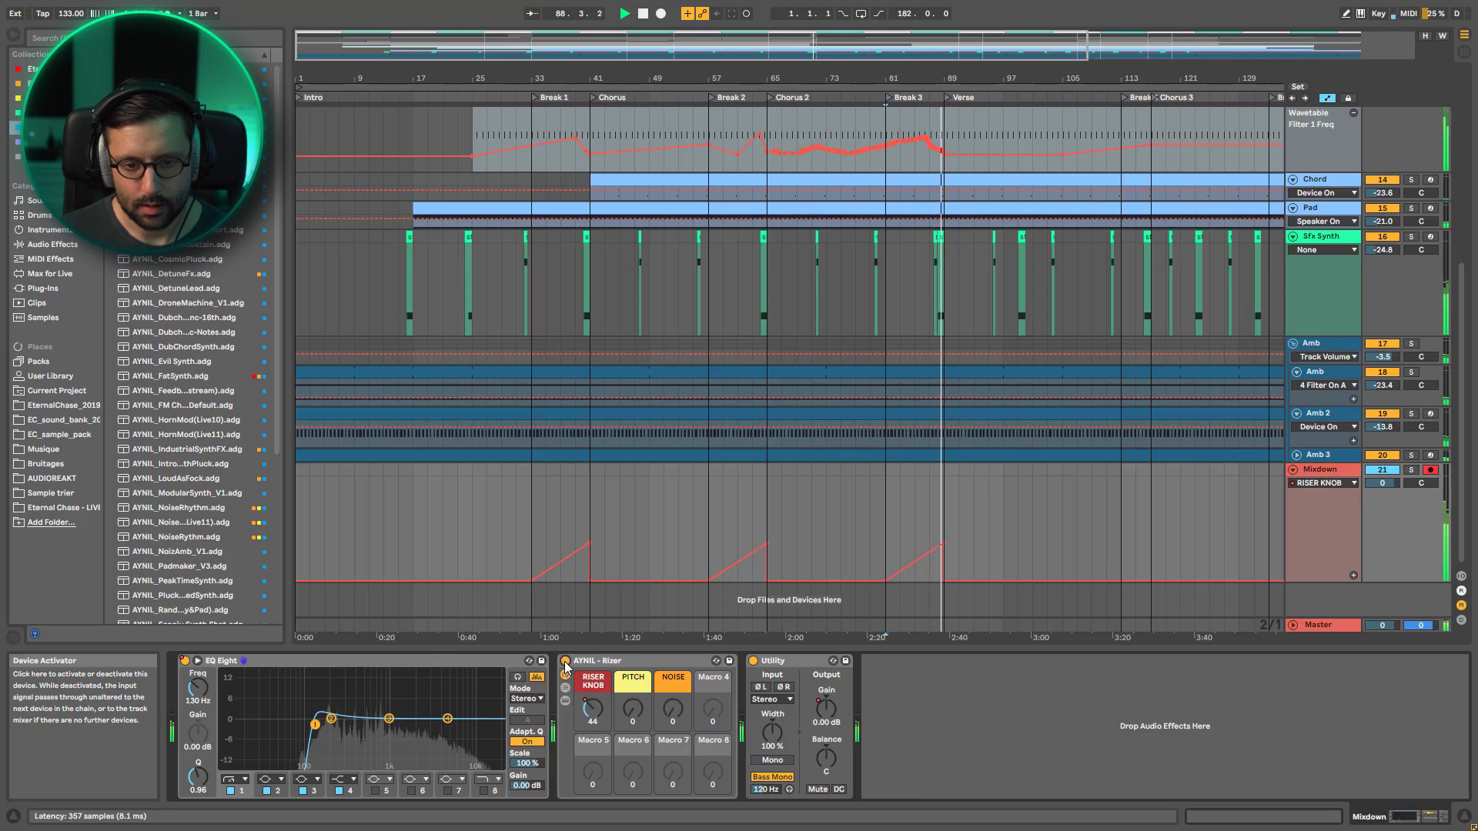
left_click(565, 663)
key("space")
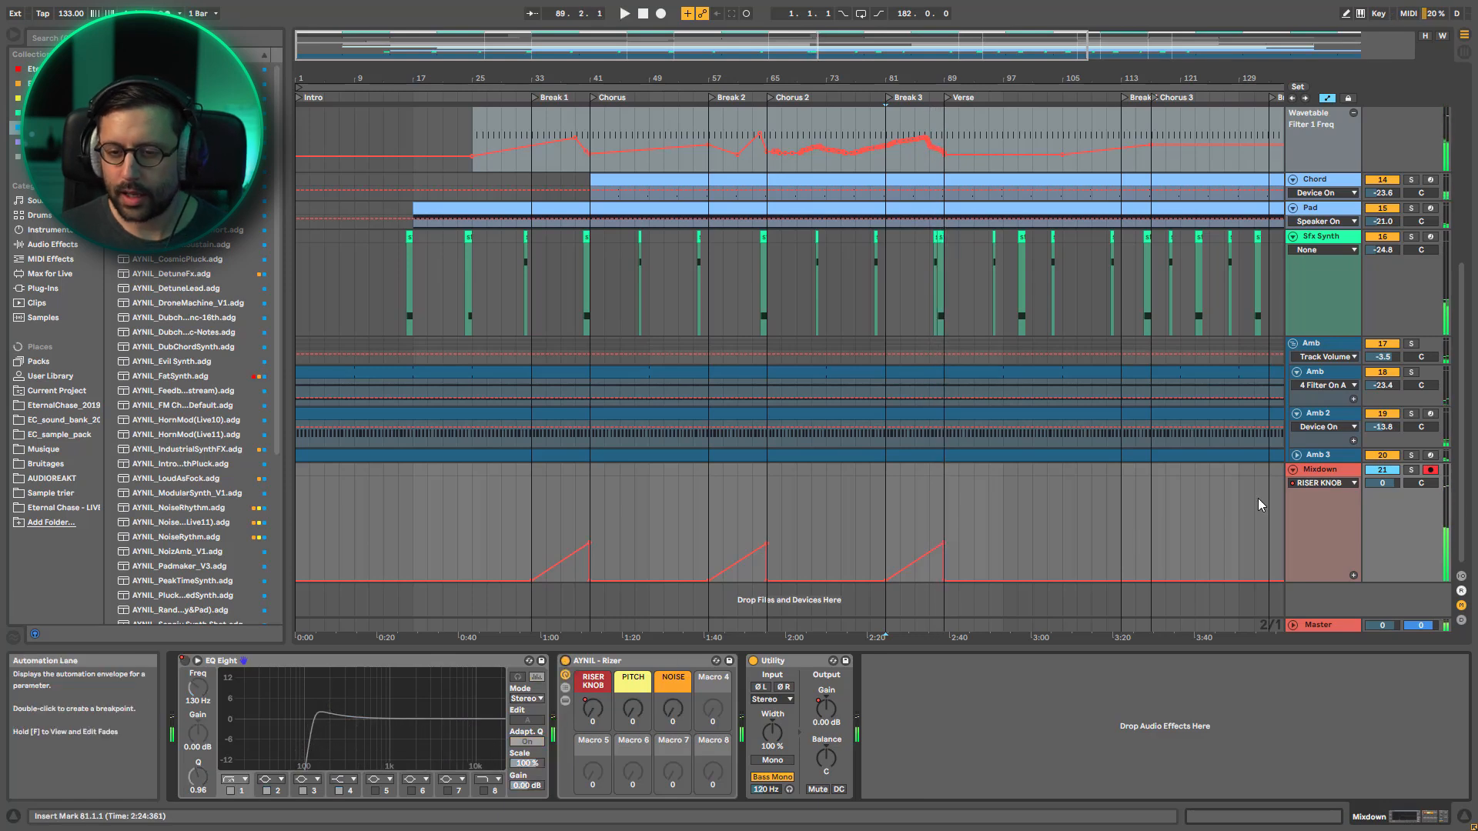
left_click(1293, 471, "alt")
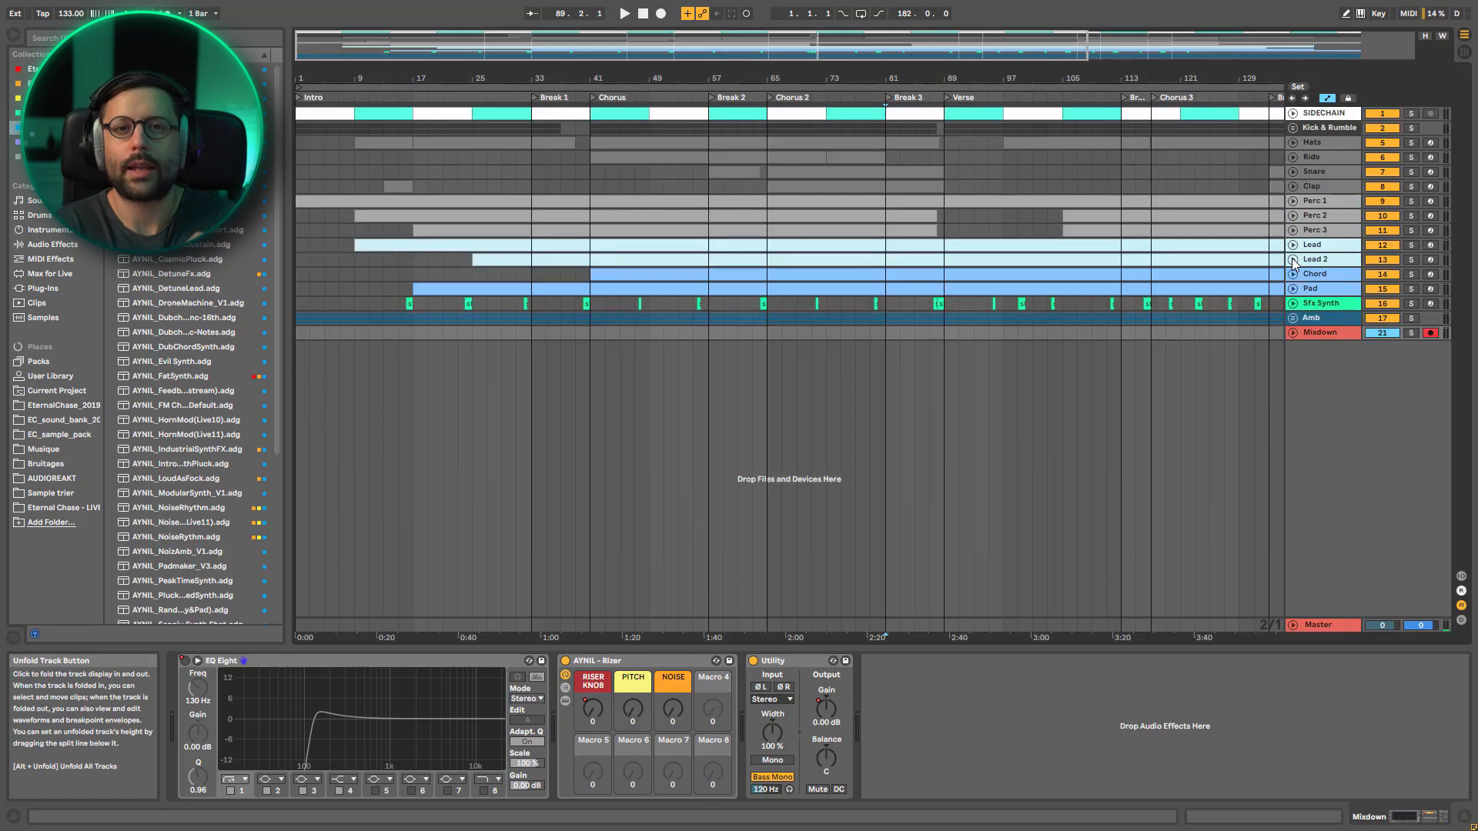
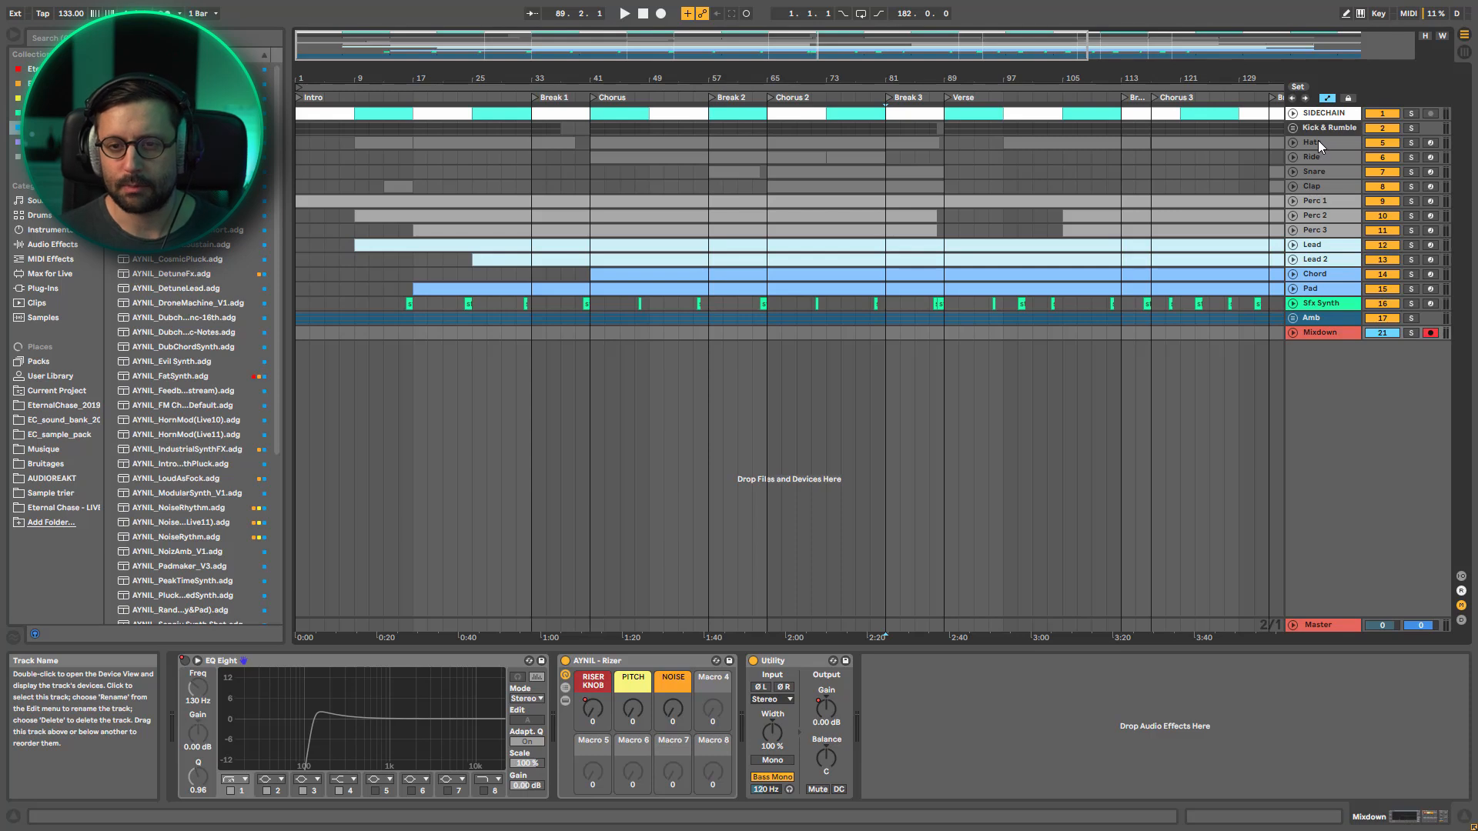
Solo Kick & Rumble, play the arrangement from the start, and bypass and re-enable the track's EQ Eight
left_click(1406, 125)
left_click(1413, 128)
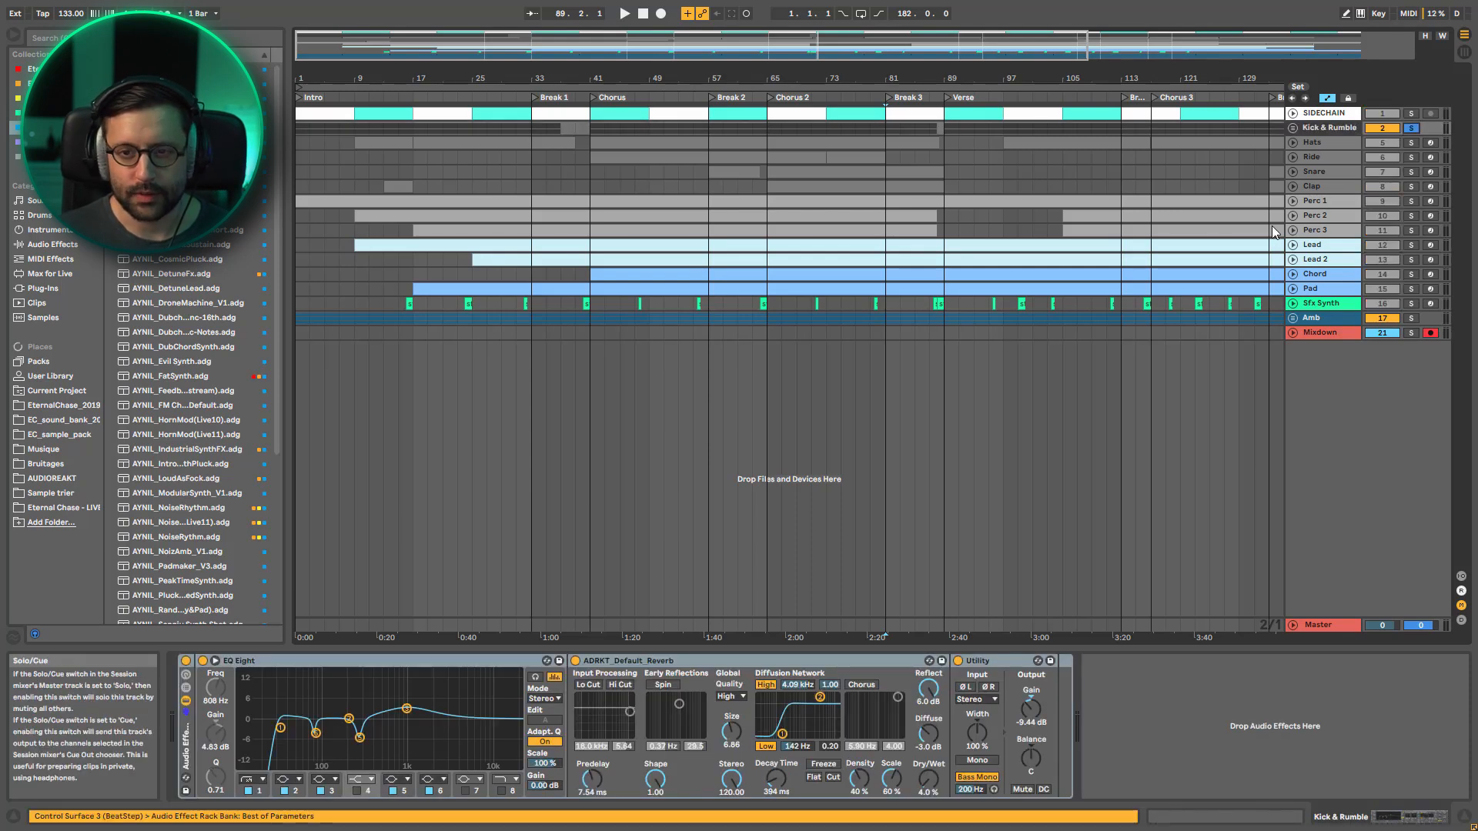
left_click(328, 666)
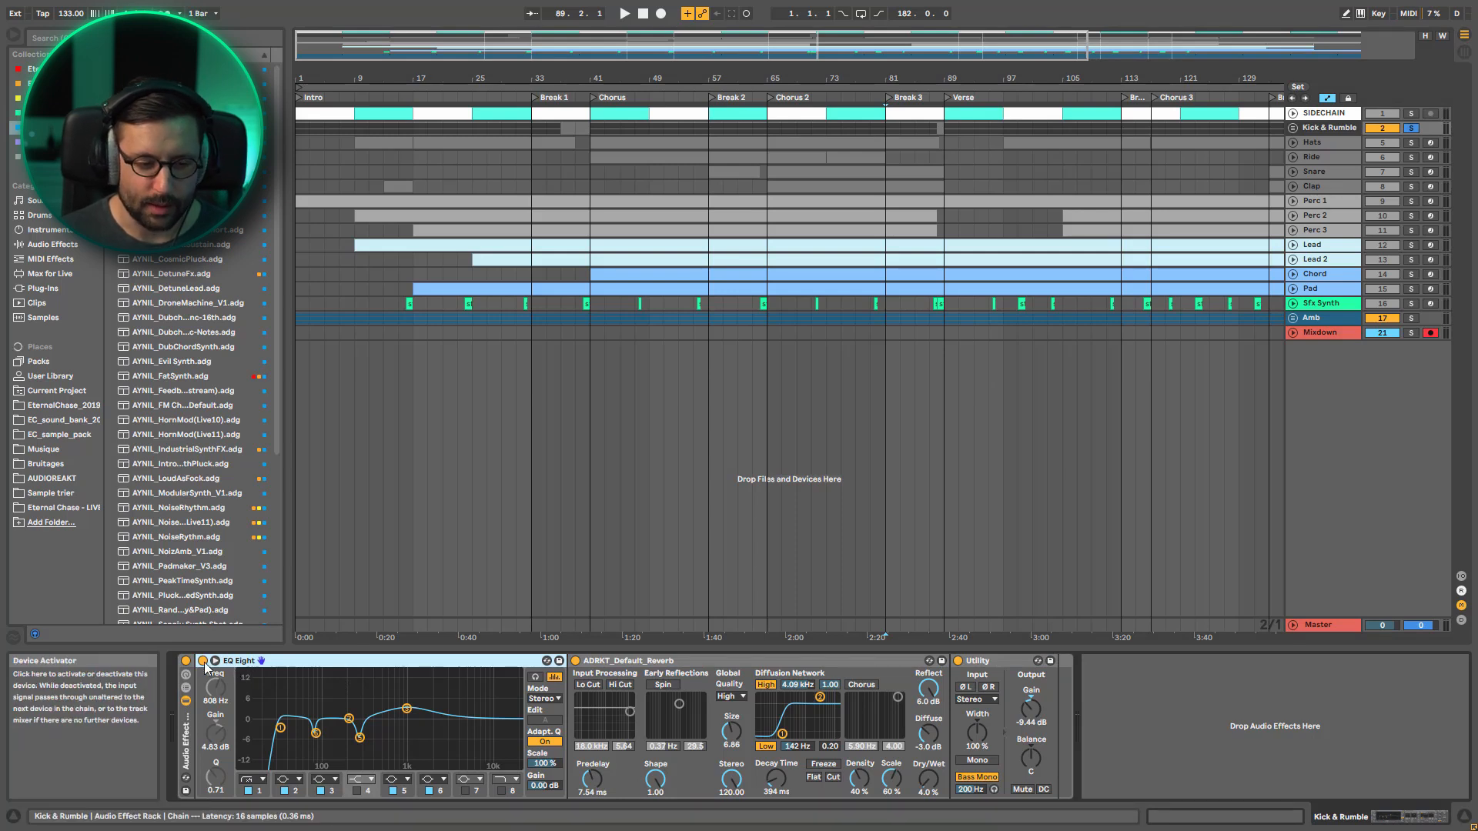
left_click(625, 14)
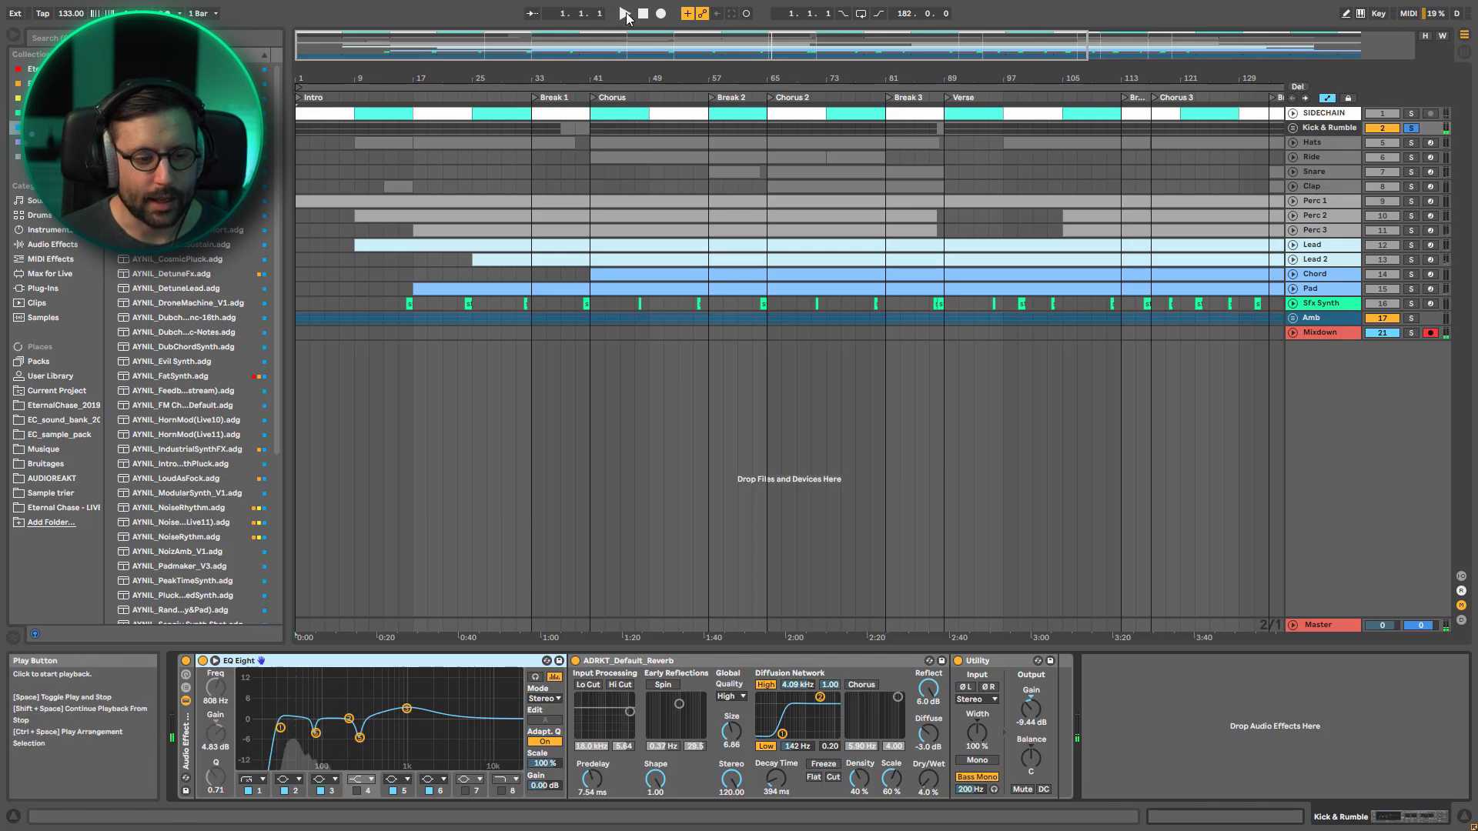
left_click(204, 661)
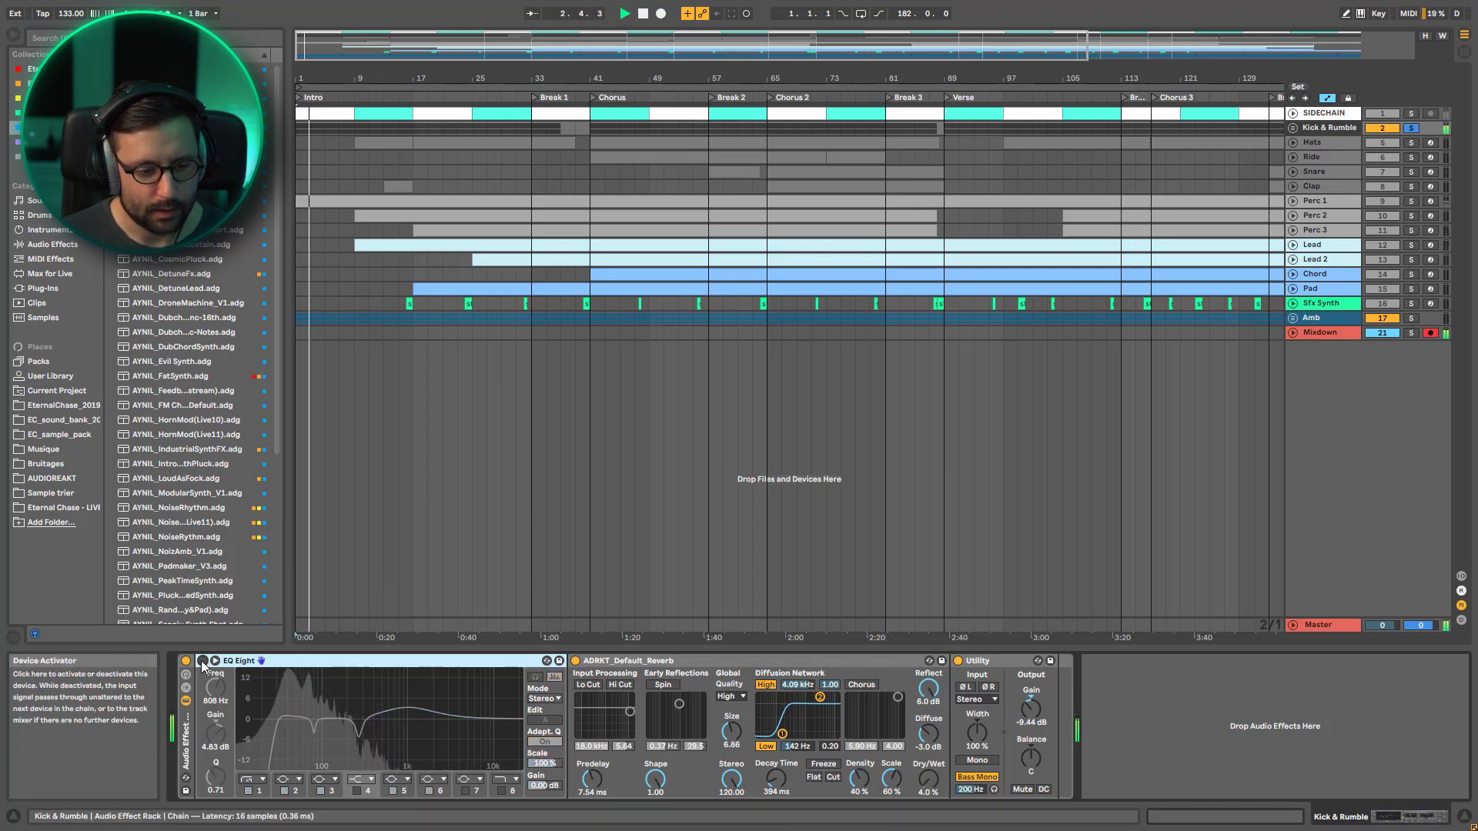
left_click(203, 661)
Toggle the Kick & Rumble EQ Eight's bands 6, 5, 3 and 1 off and on individually during playback
left_click(316, 733)
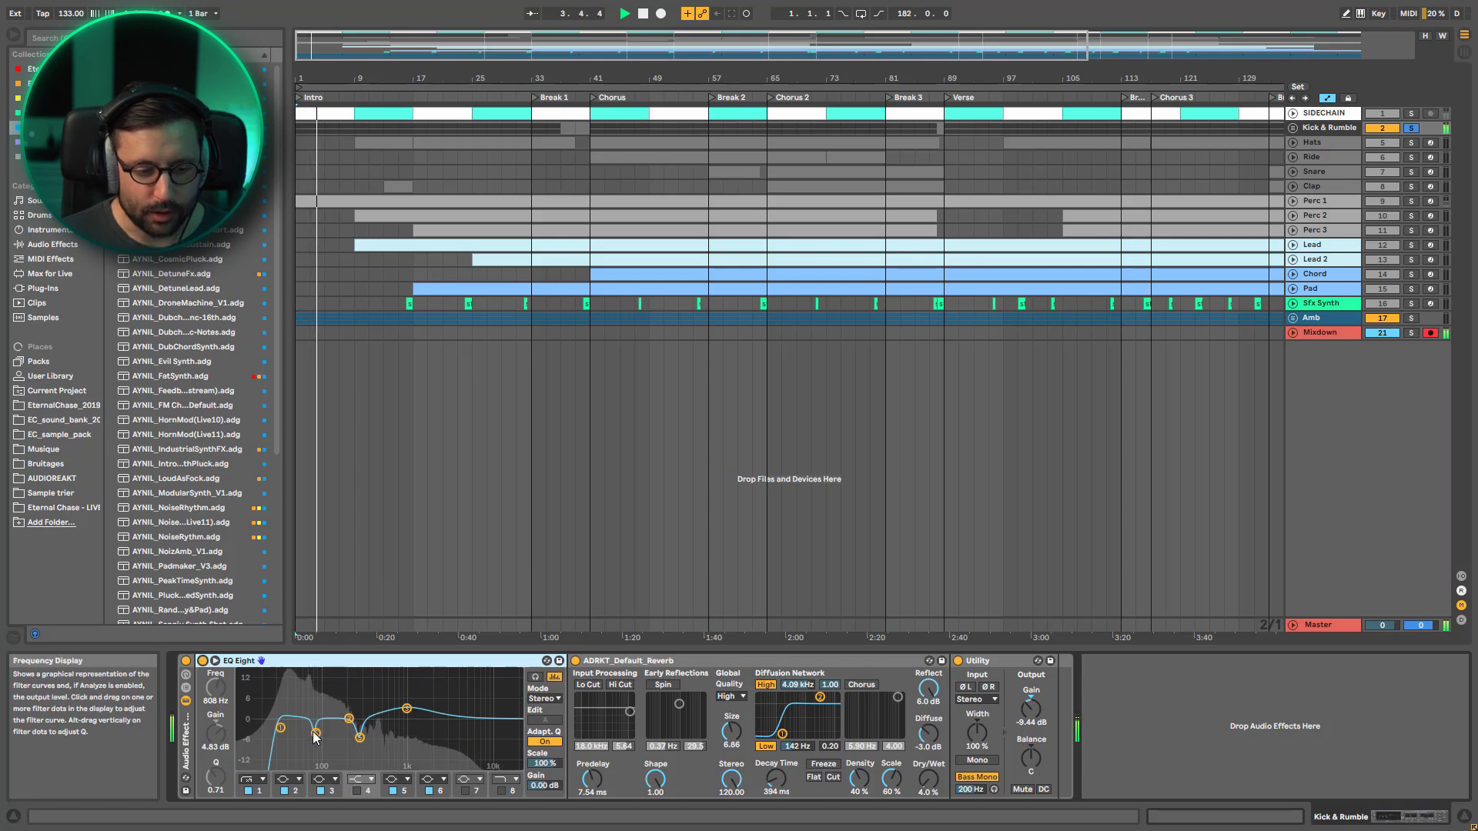
left_click(427, 788)
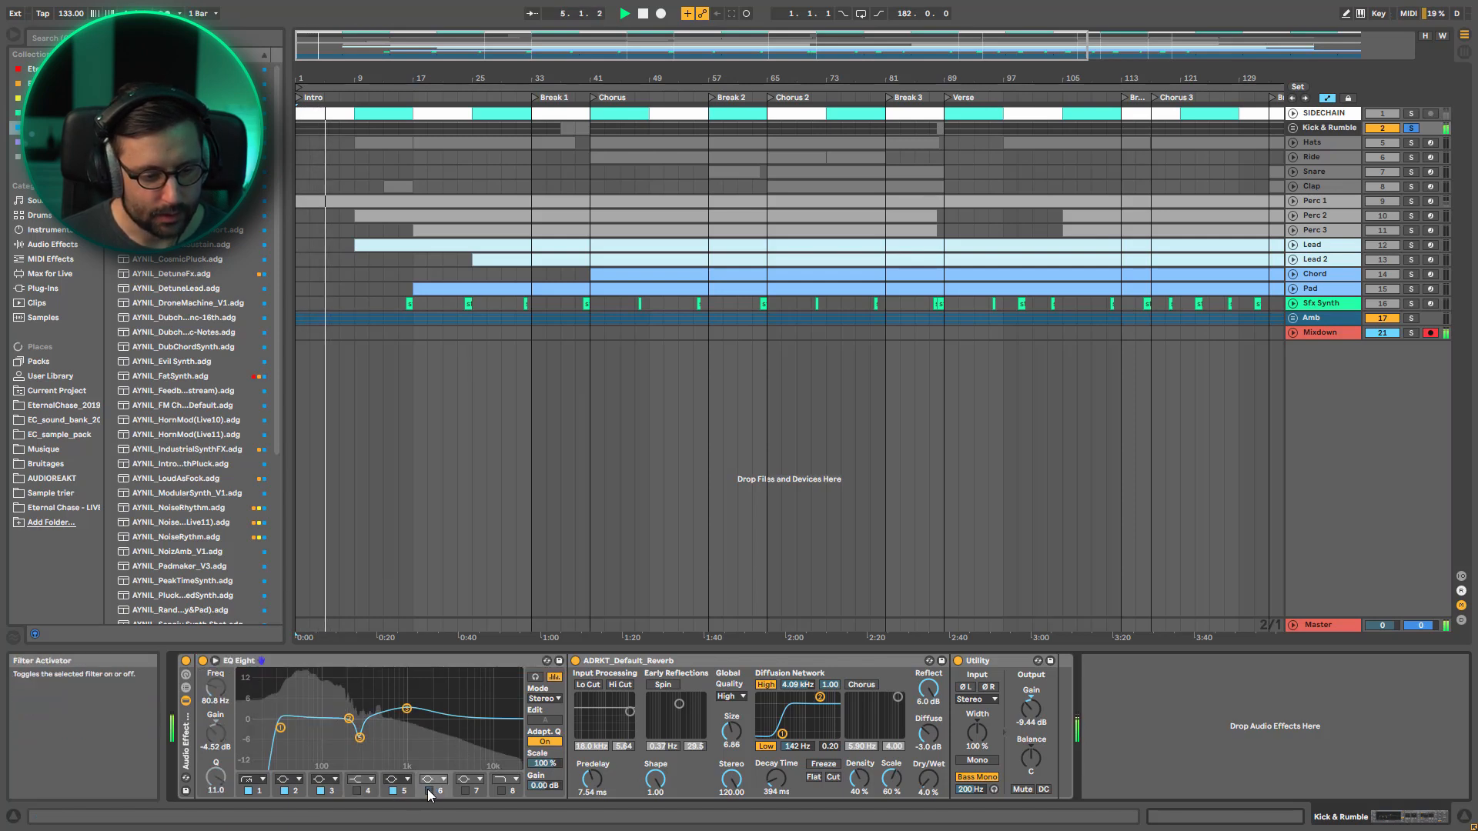
left_click(429, 791)
left_click(394, 791)
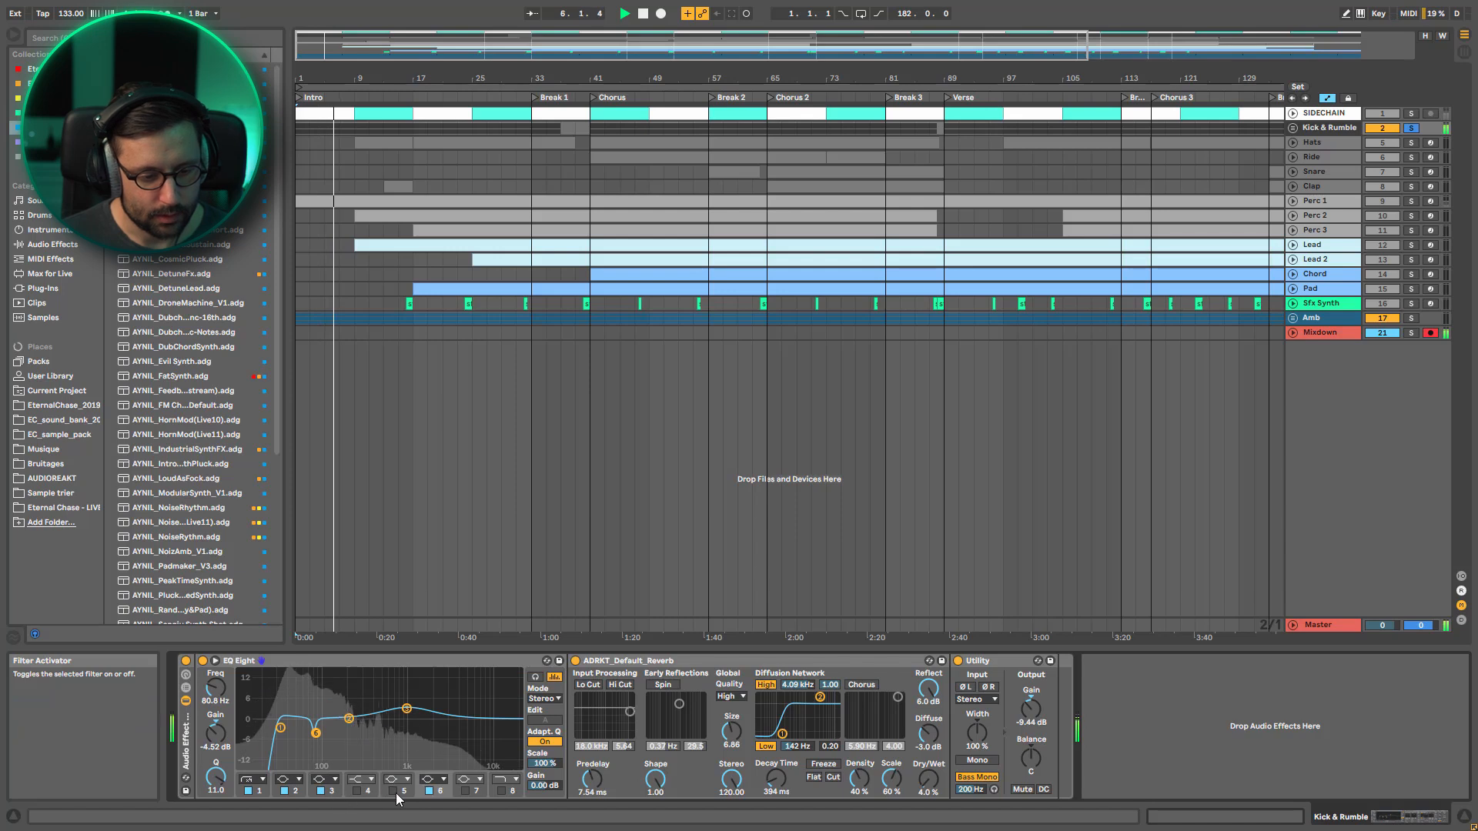
left_click(394, 790)
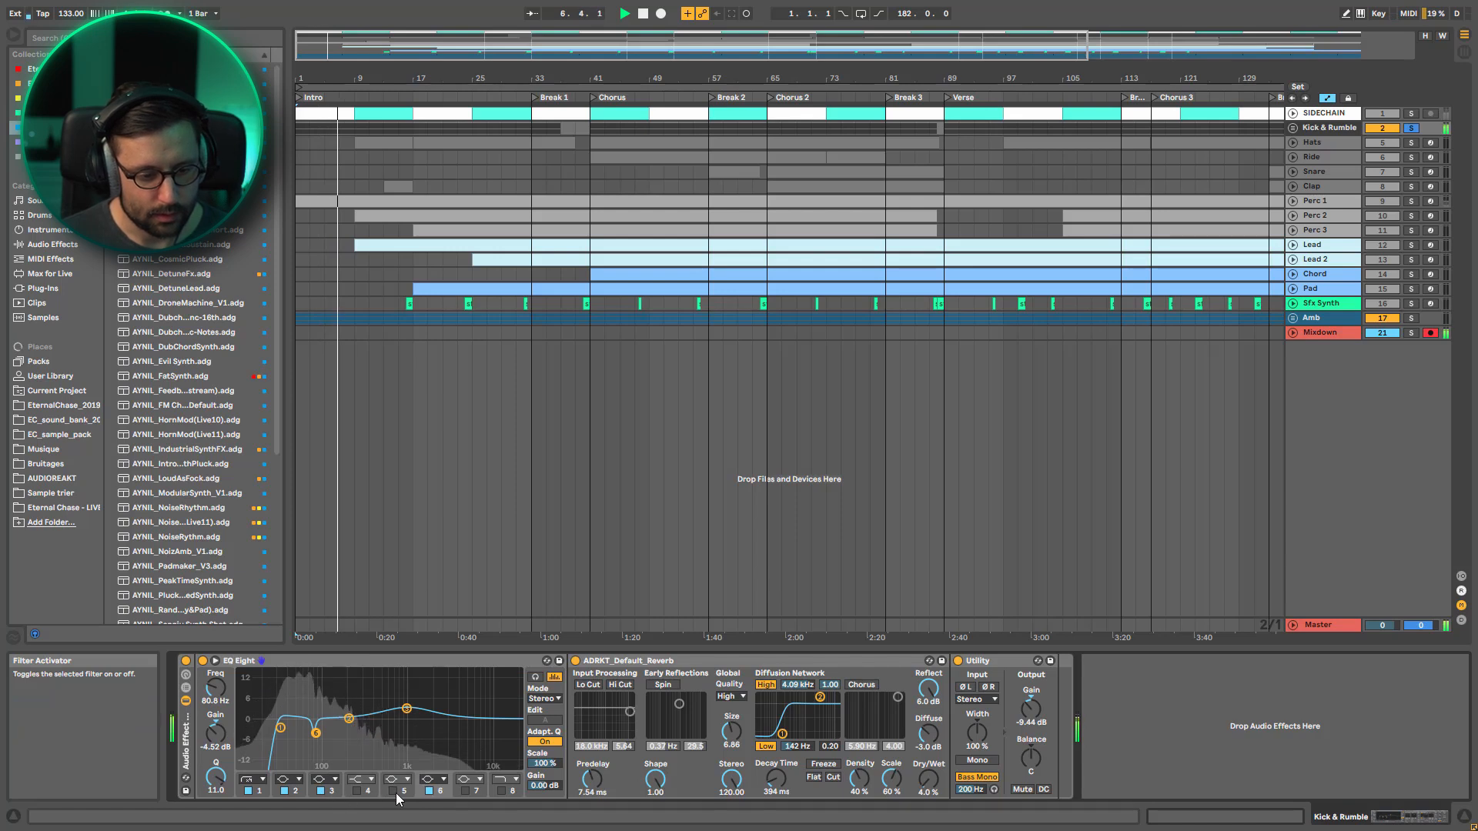
left_click(321, 791)
left_click(321, 790)
left_click(254, 790)
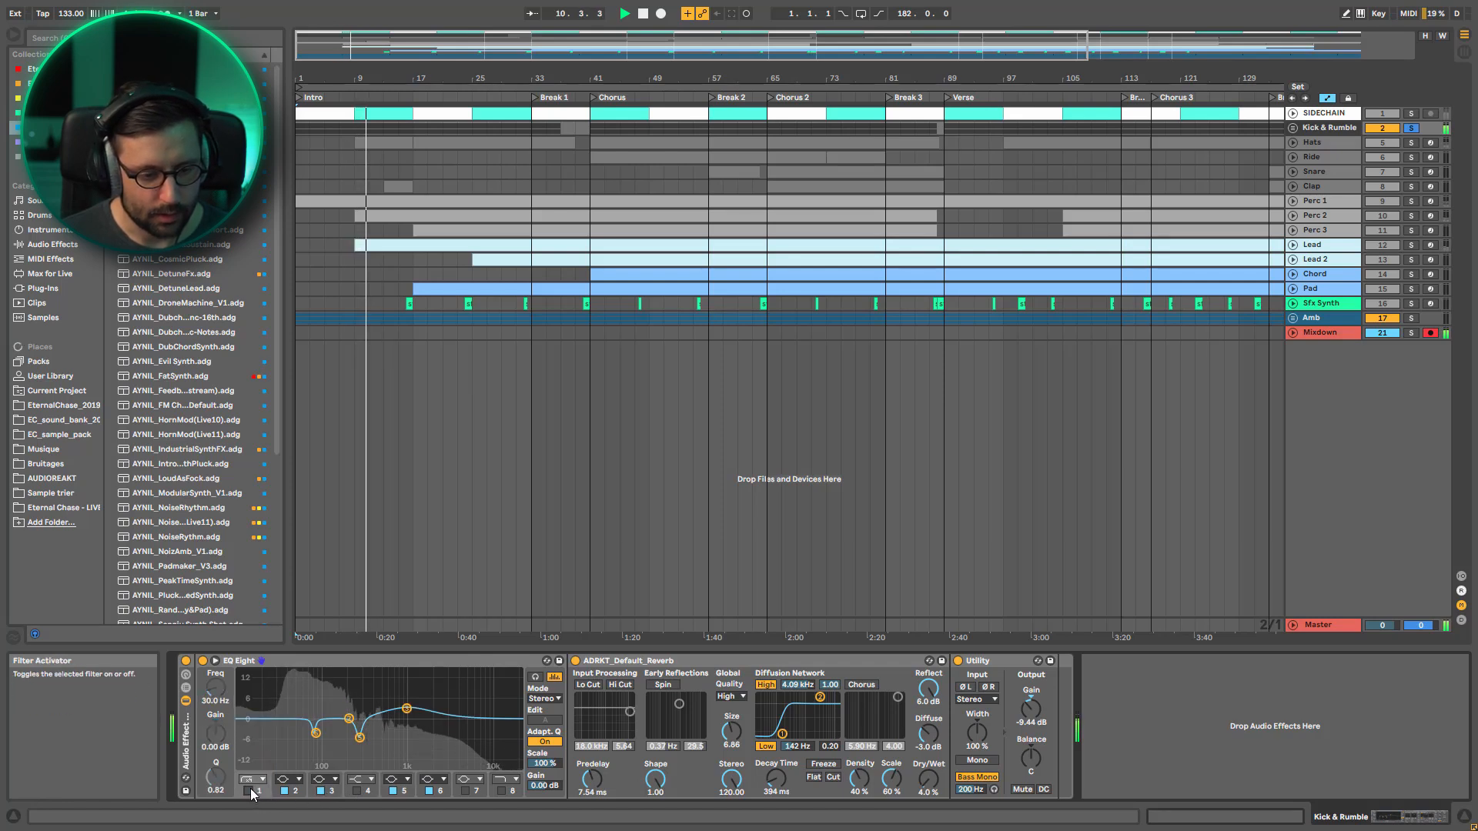
Bypass and re-enable ADRKT_Default_Reverb on Kick & Rumble, stop playback and select the reverb
left_click(575, 661)
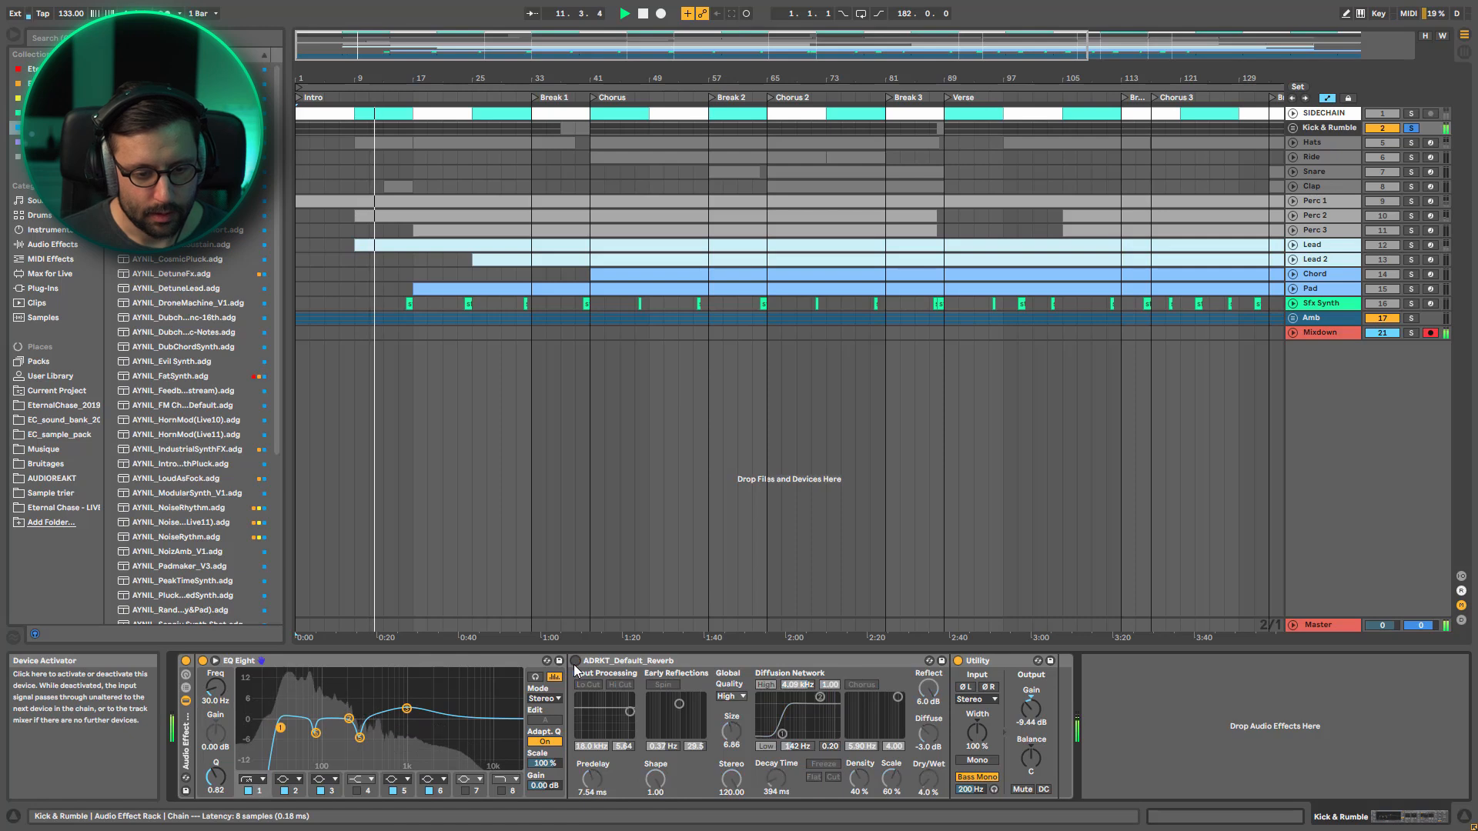
left_click(576, 661)
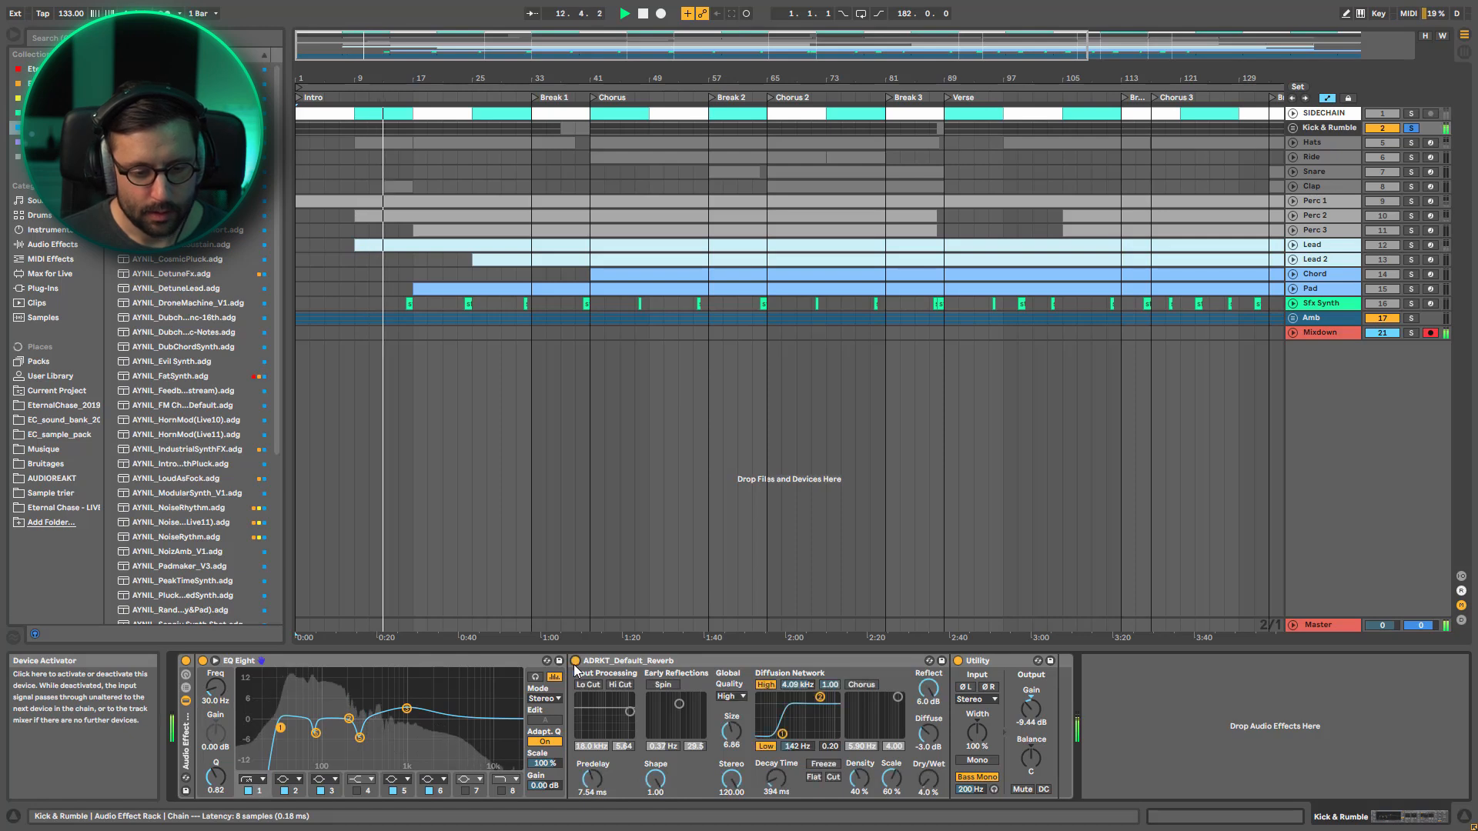
key("space")
left_click(631, 664)
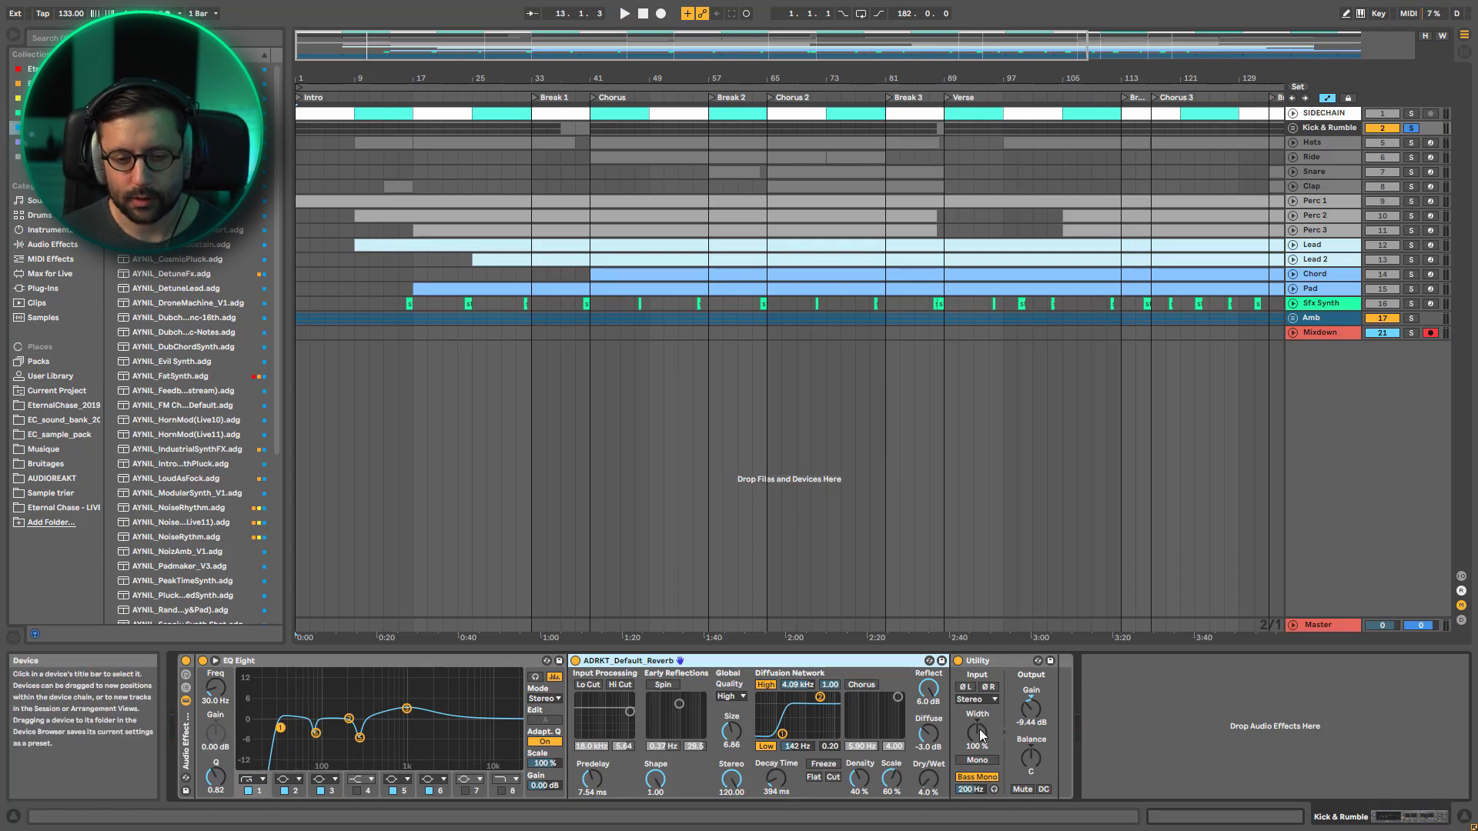
key("space")
key("space")
Unfold and solo the Hats track, and briefly play the Chorus from bar 43
left_click(1293, 143)
left_click(1410, 144)
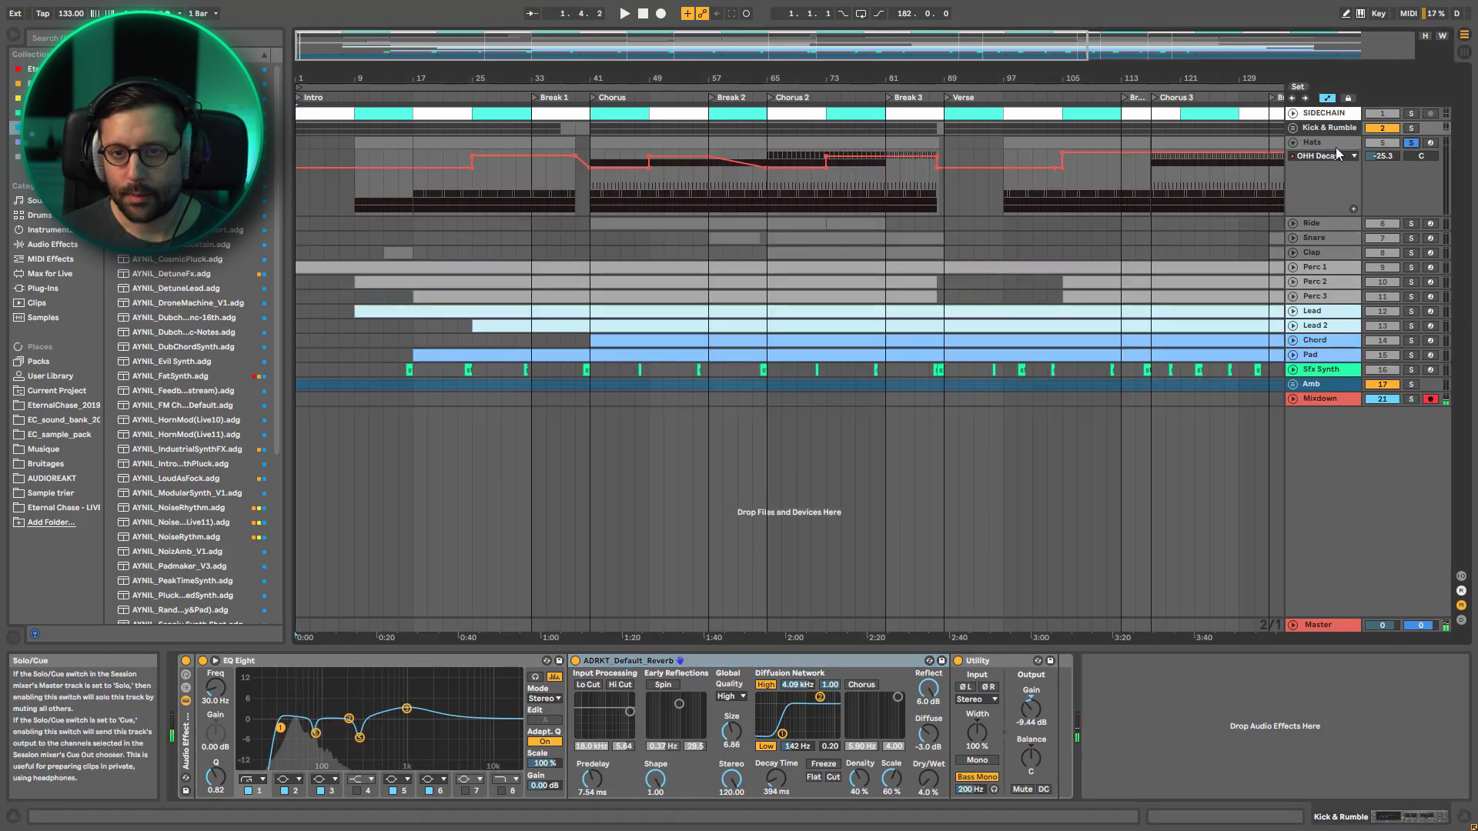
key("space")
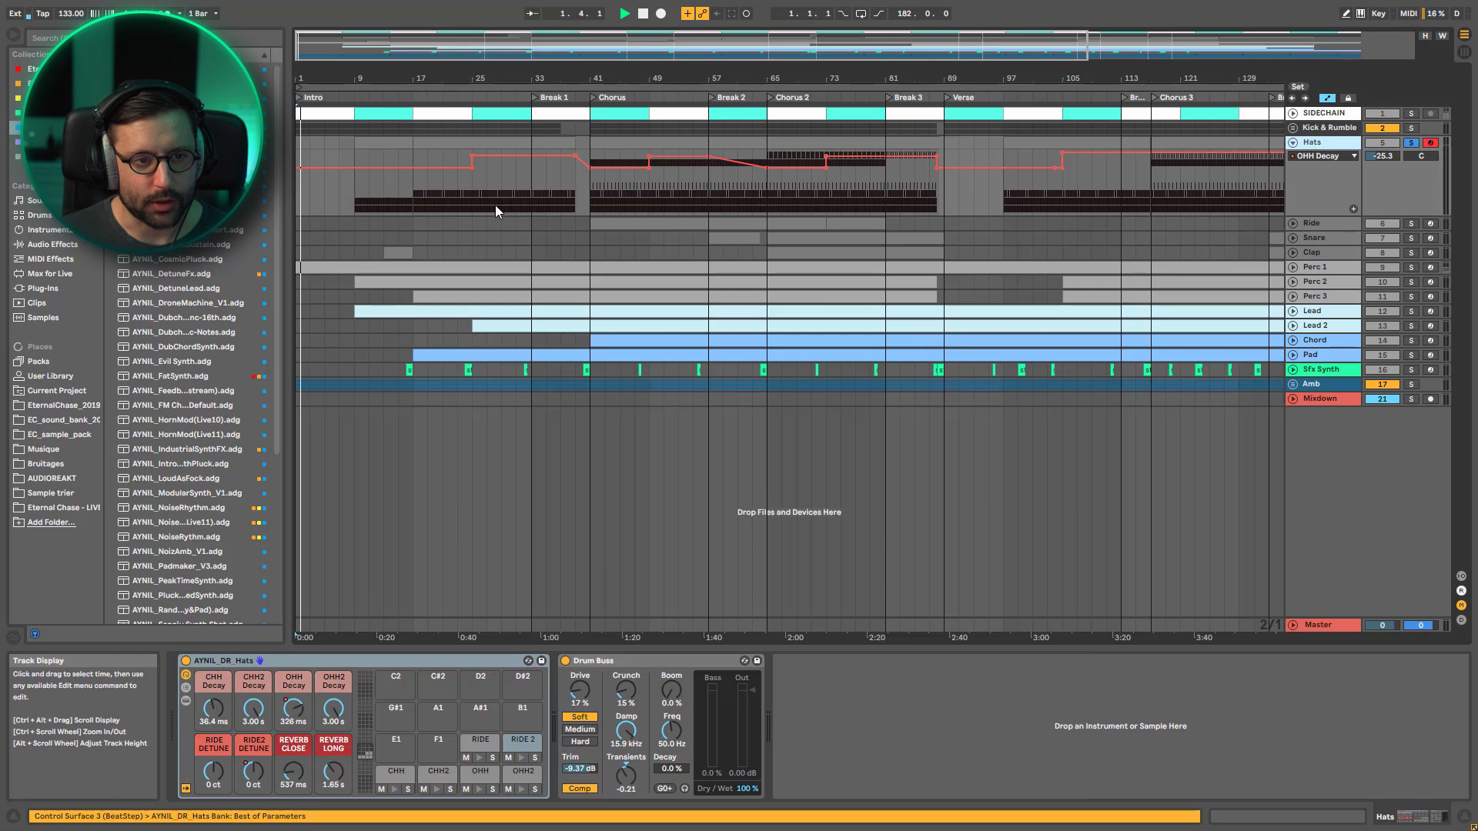
key("space")
left_click(607, 160)
key("space")
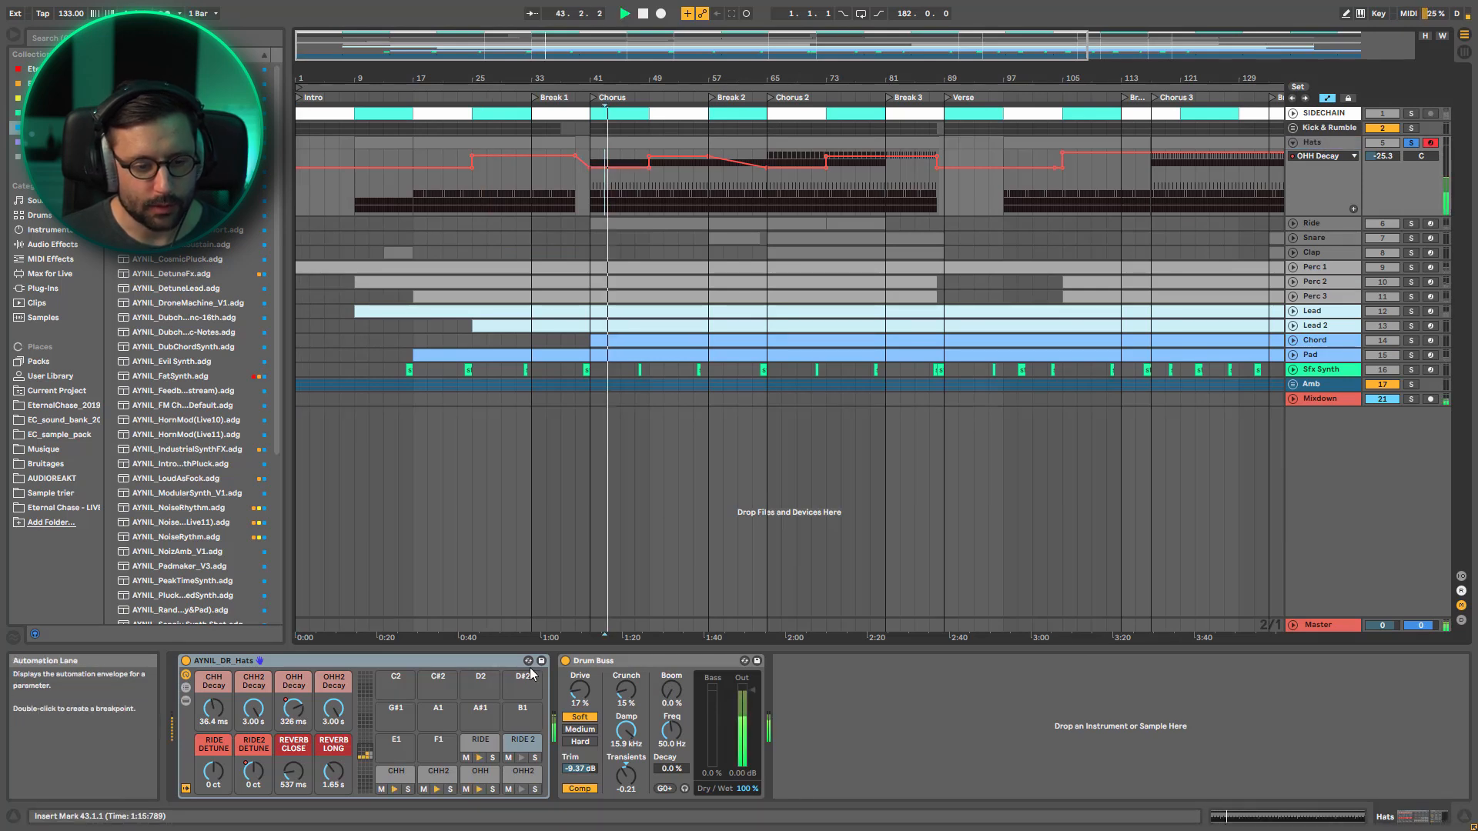
key("space")
Show the CHH2 and OHH pads of AYNIL_DR_Hats and select the peak band in the OHH chain's EQ Eight
left_click(445, 777)
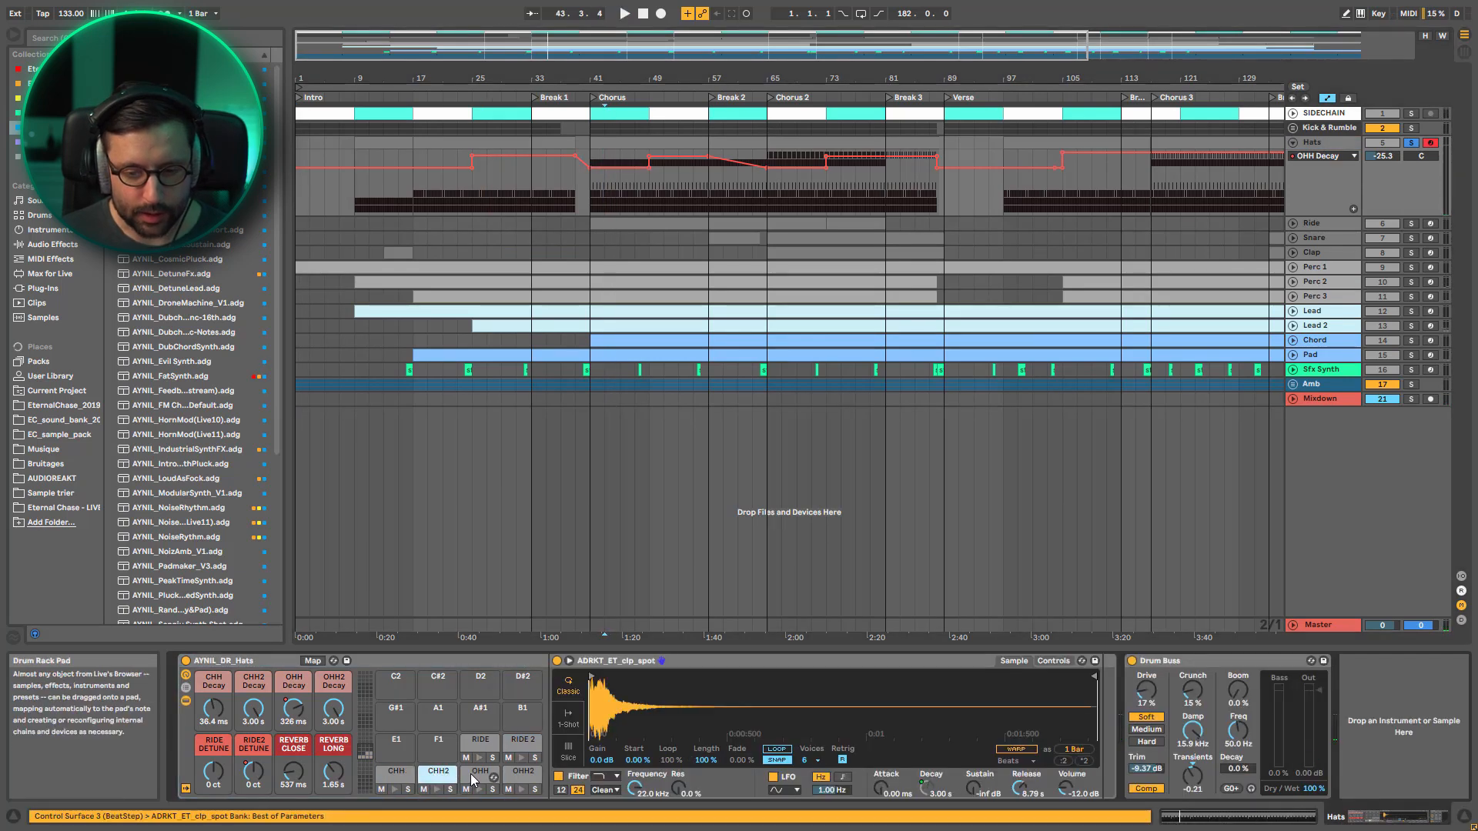
left_click(474, 776)
left_click_drag(1330, 819, 1371, 819)
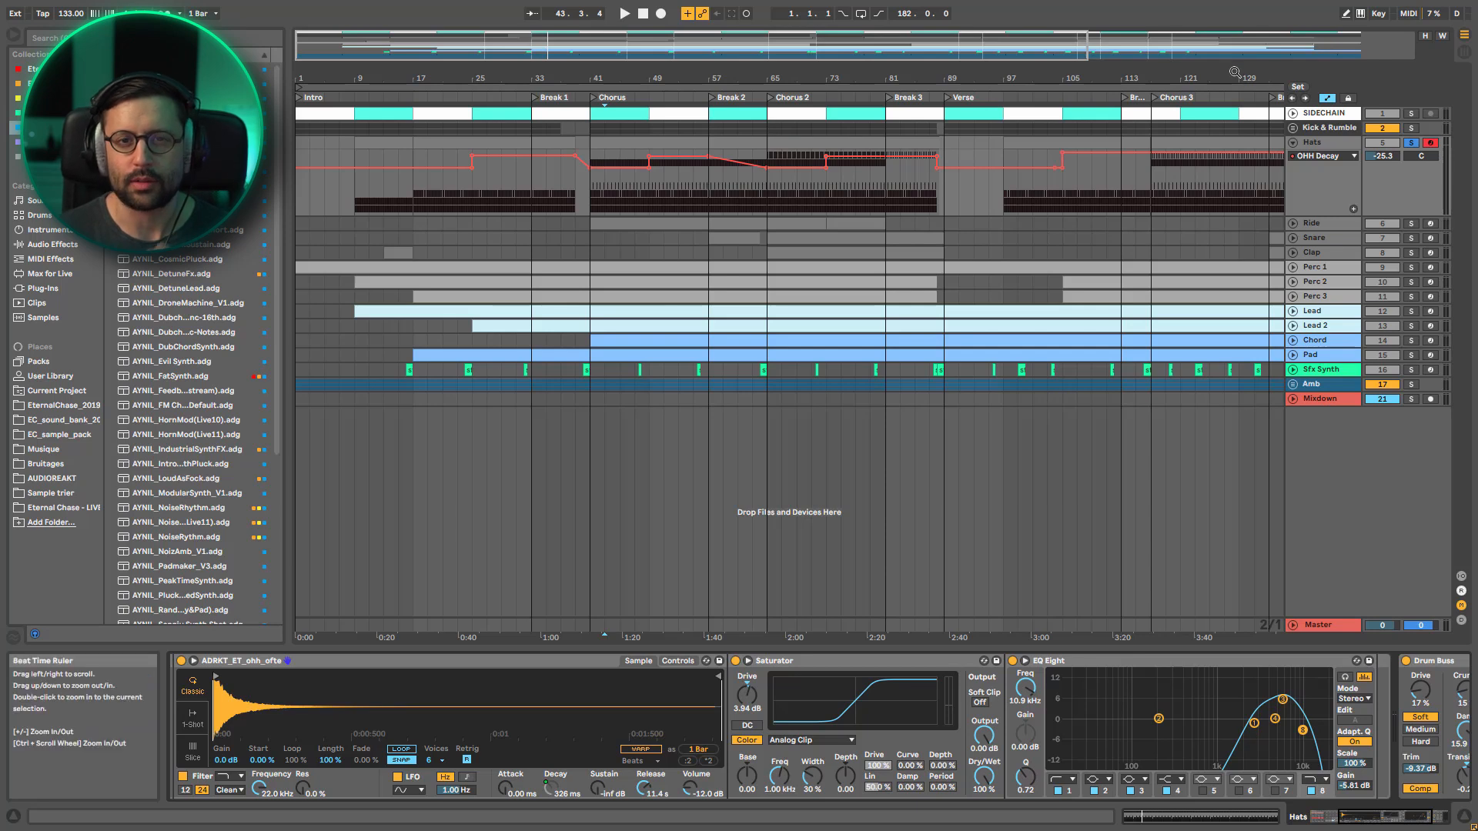
left_click(1283, 700)
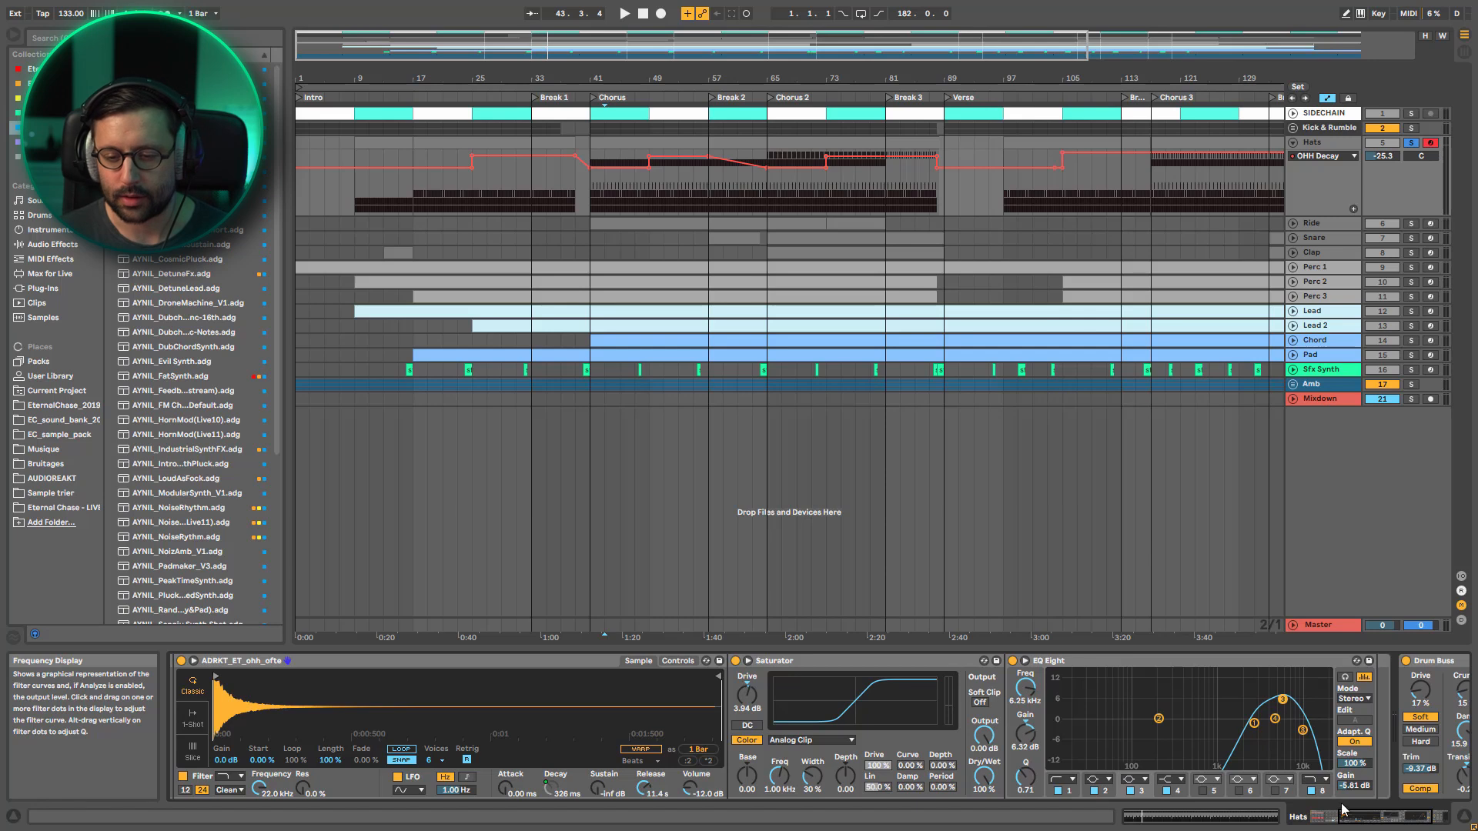
Show the OHH2 pad's device chain and examine its Saturator
left_click(1327, 822)
left_click(522, 772)
left_click(1383, 819)
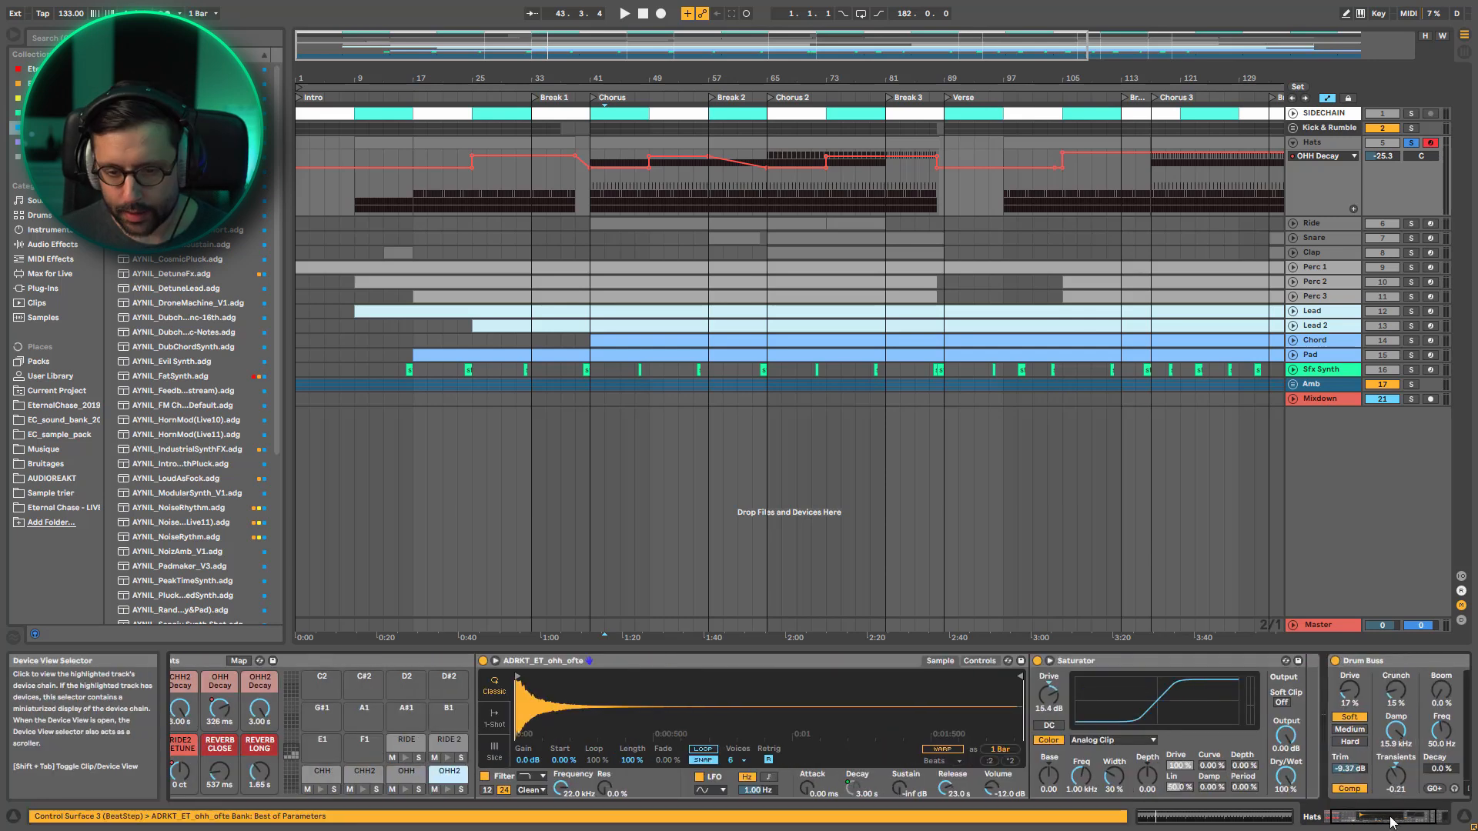
left_click(1357, 818)
Show the RIDE pad's chain, select its EQ Eight high boost band and examine the Stereo Width and Compressor
left_click(485, 744)
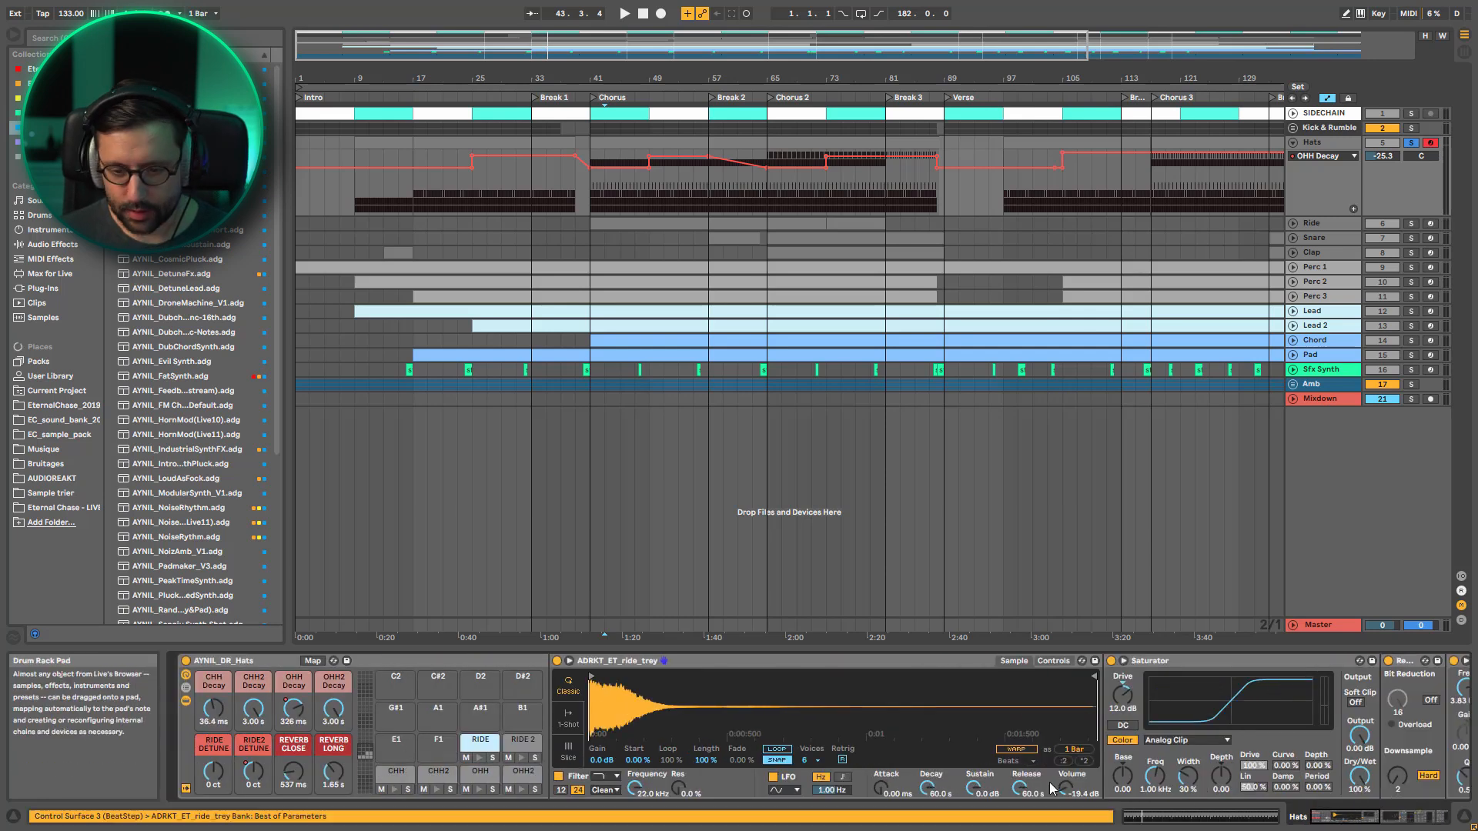
left_click(1352, 820)
left_click_drag(1351, 822, 1369, 819)
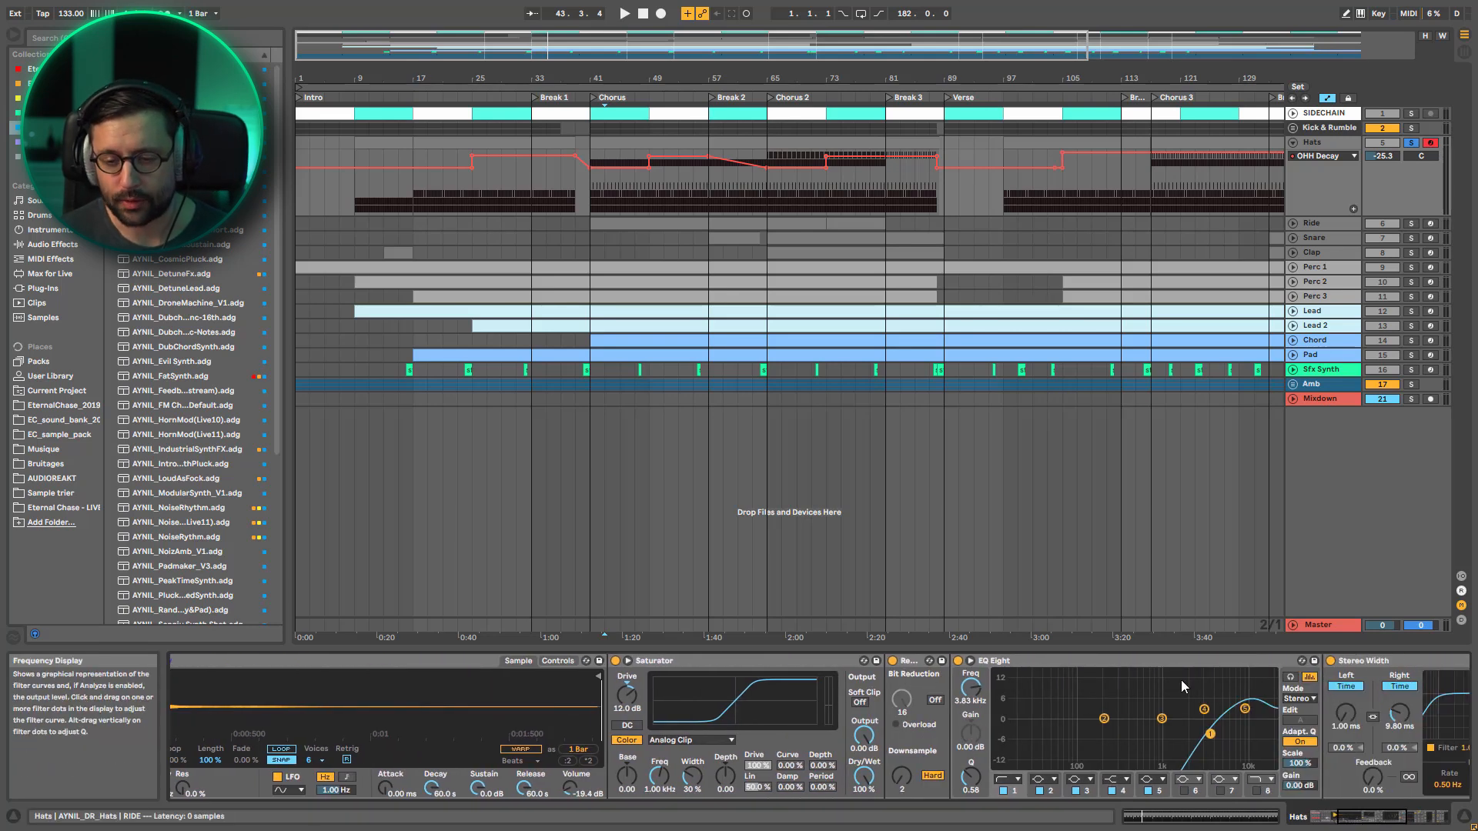
left_click(1246, 709)
left_click_drag(1360, 820, 1412, 819)
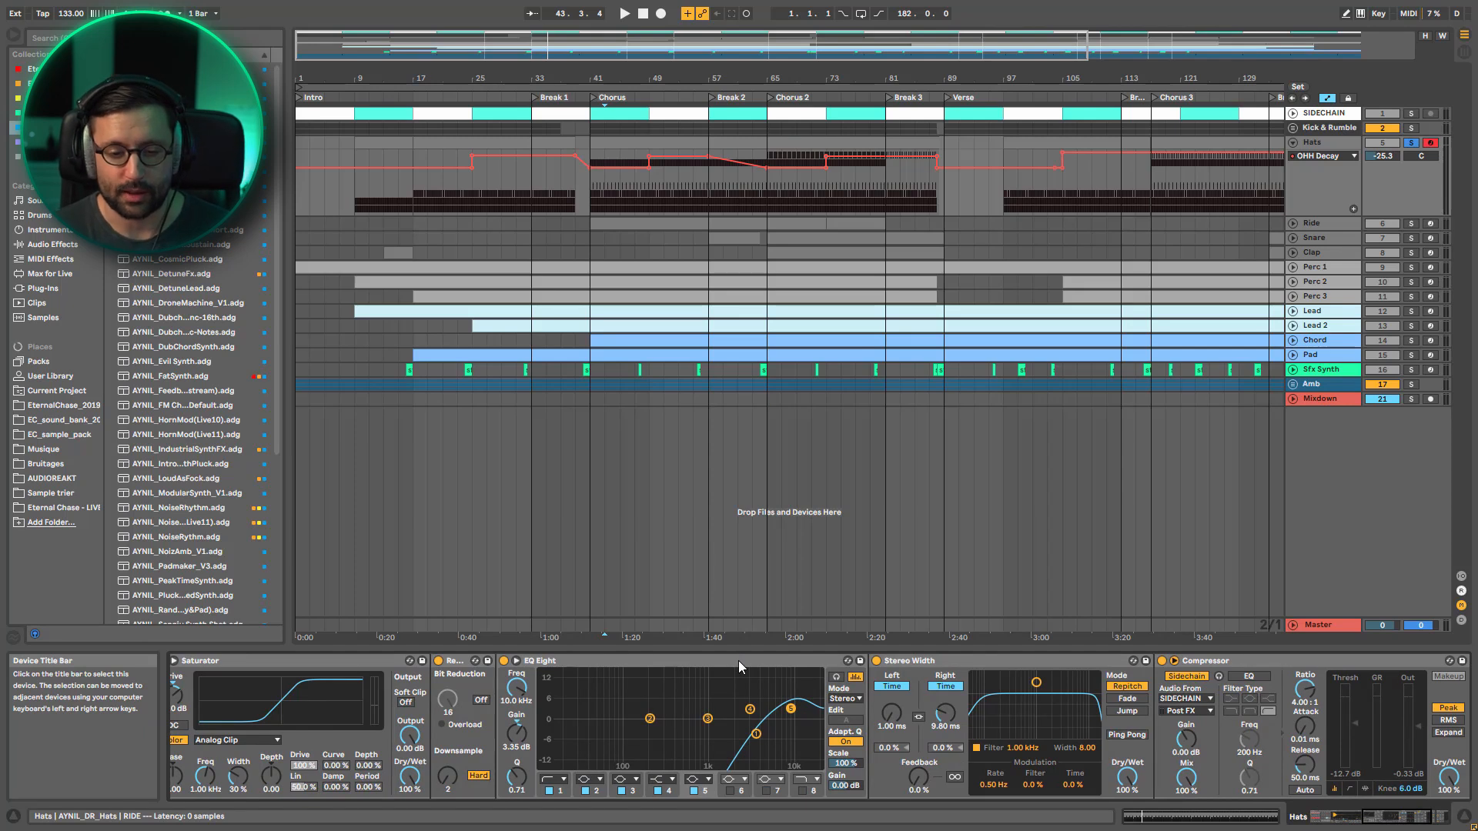
left_click(908, 662)
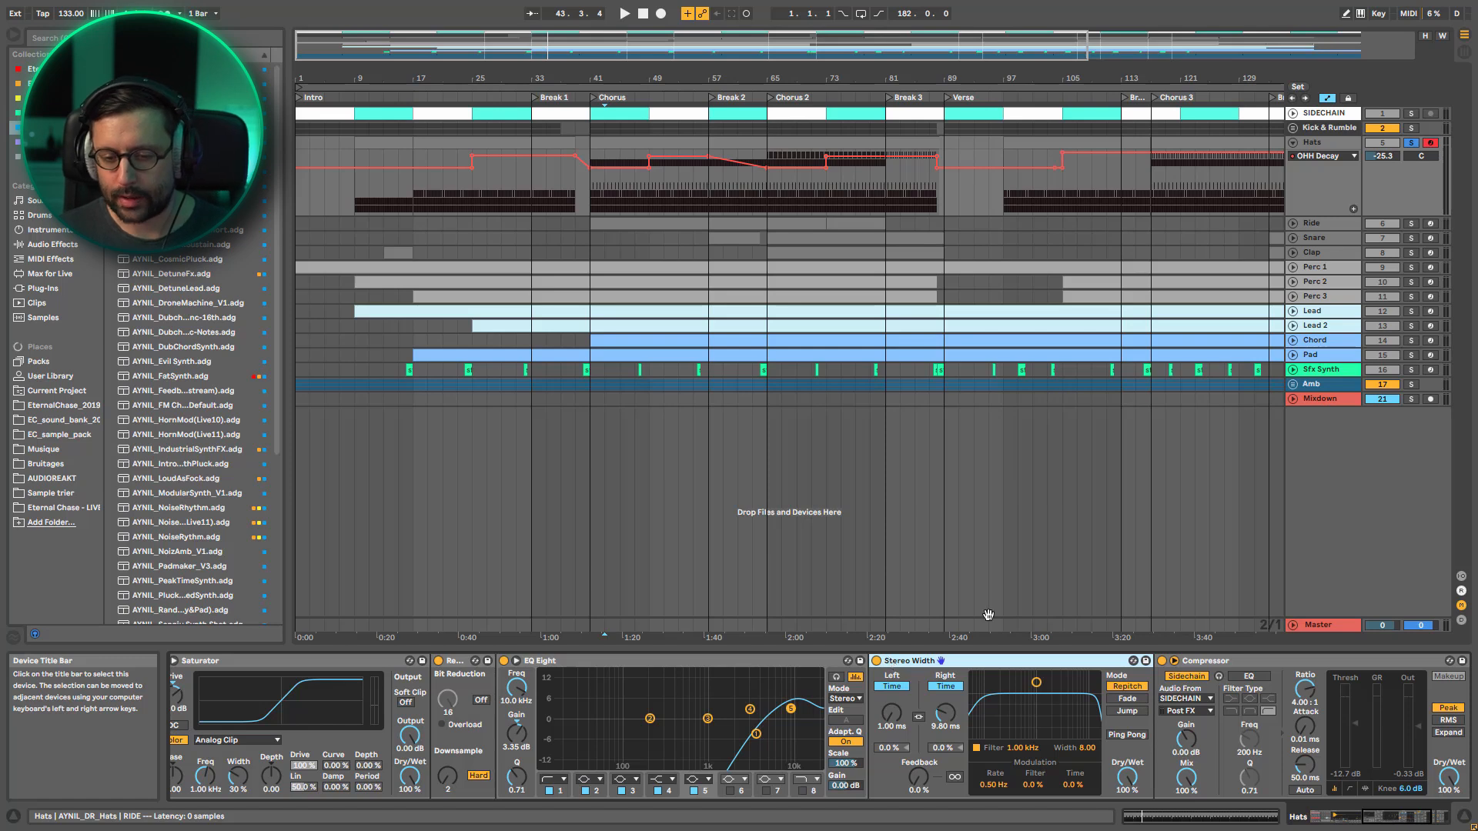
Show the RIDE 2 pad's device chain and select the deep notch band in its EQ Eight
left_click(1403, 824)
left_click_drag(1402, 821, 1364, 814)
left_click(611, 662)
left_click(935, 662)
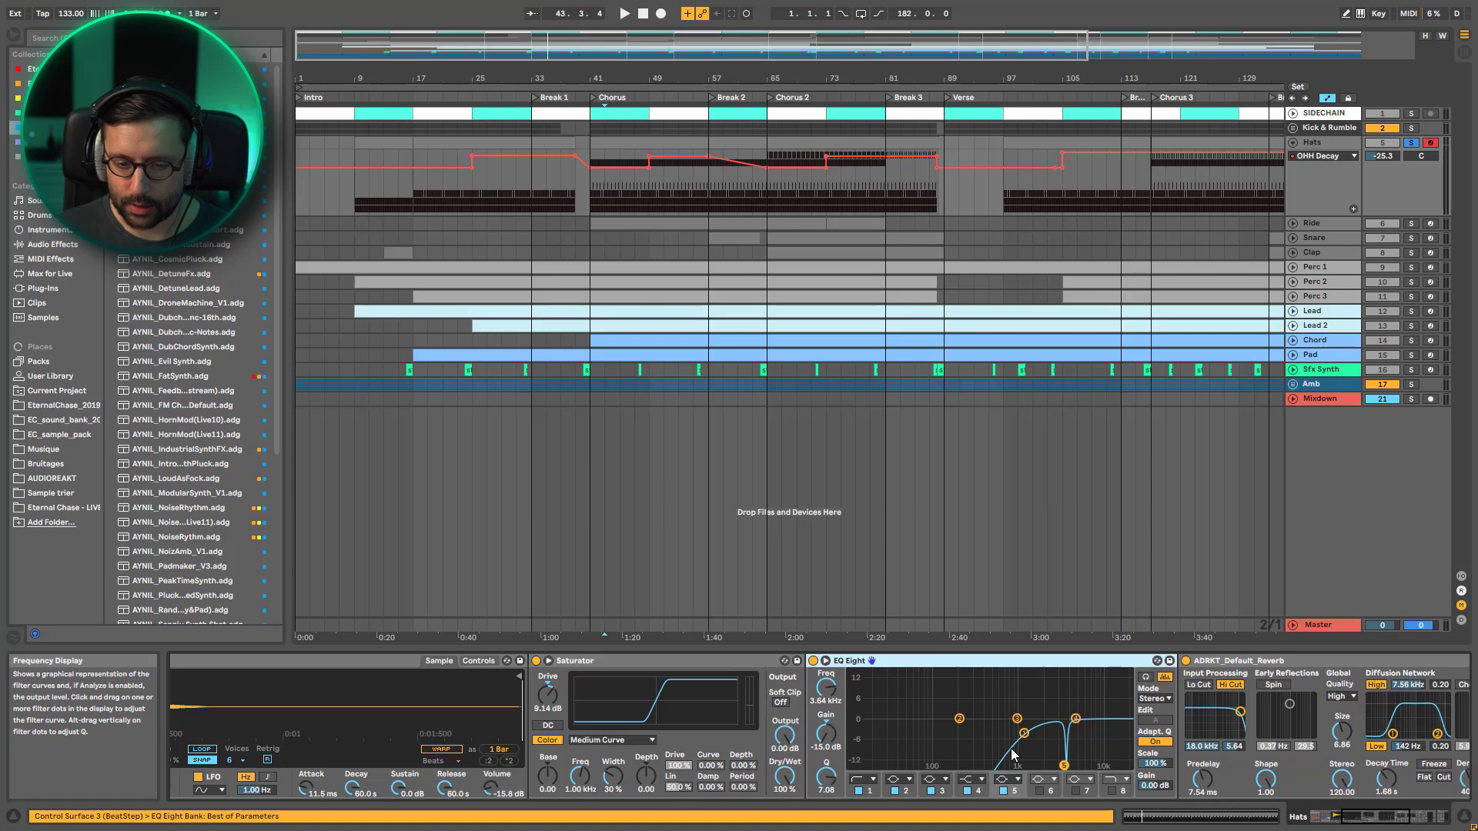
left_click(1065, 766)
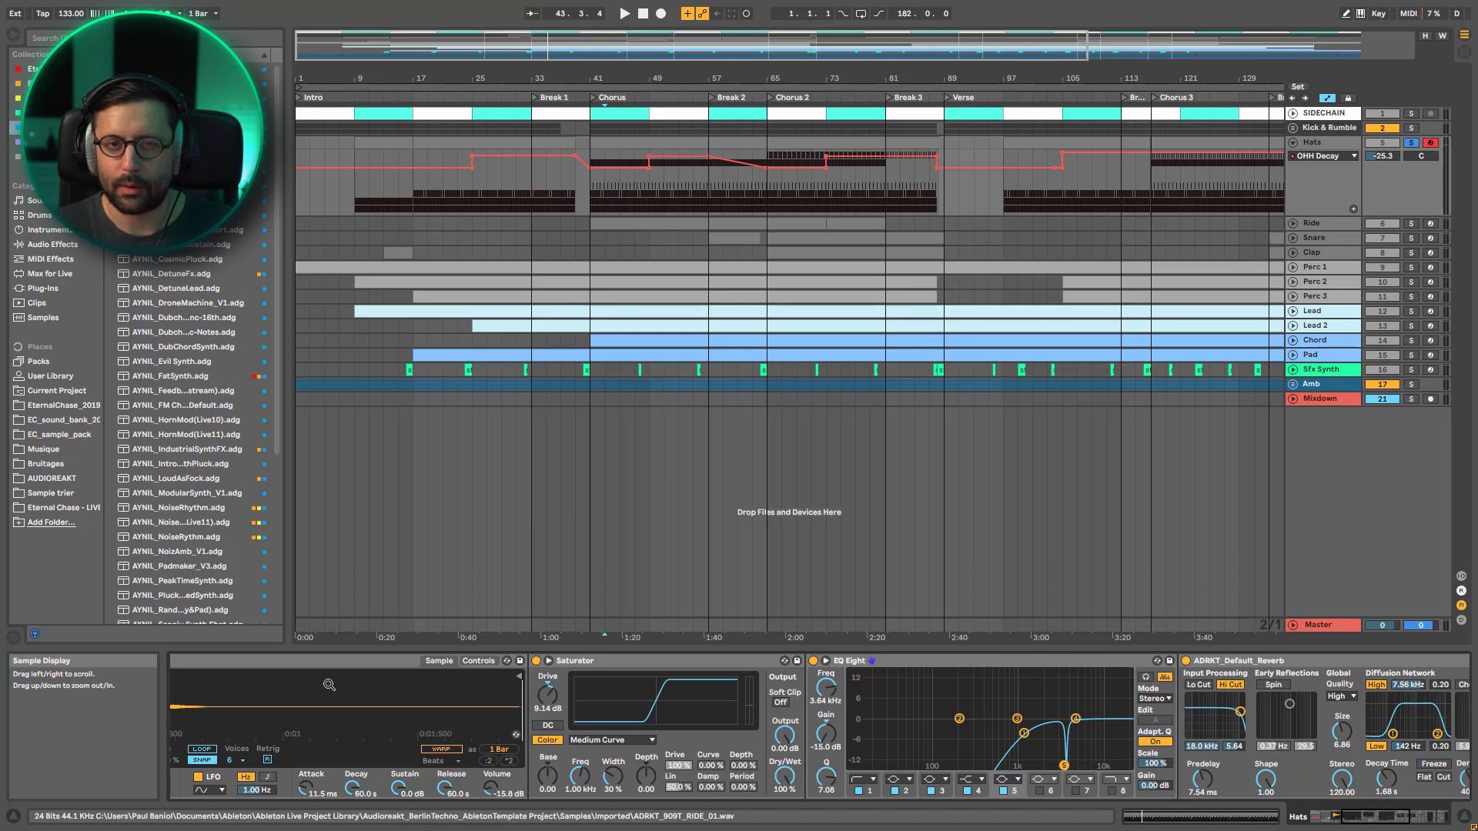
Briefly play the Hats in the Chorus, solo the RIDE 2 pad and start playback near the beginning of Chorus 2
key("space")
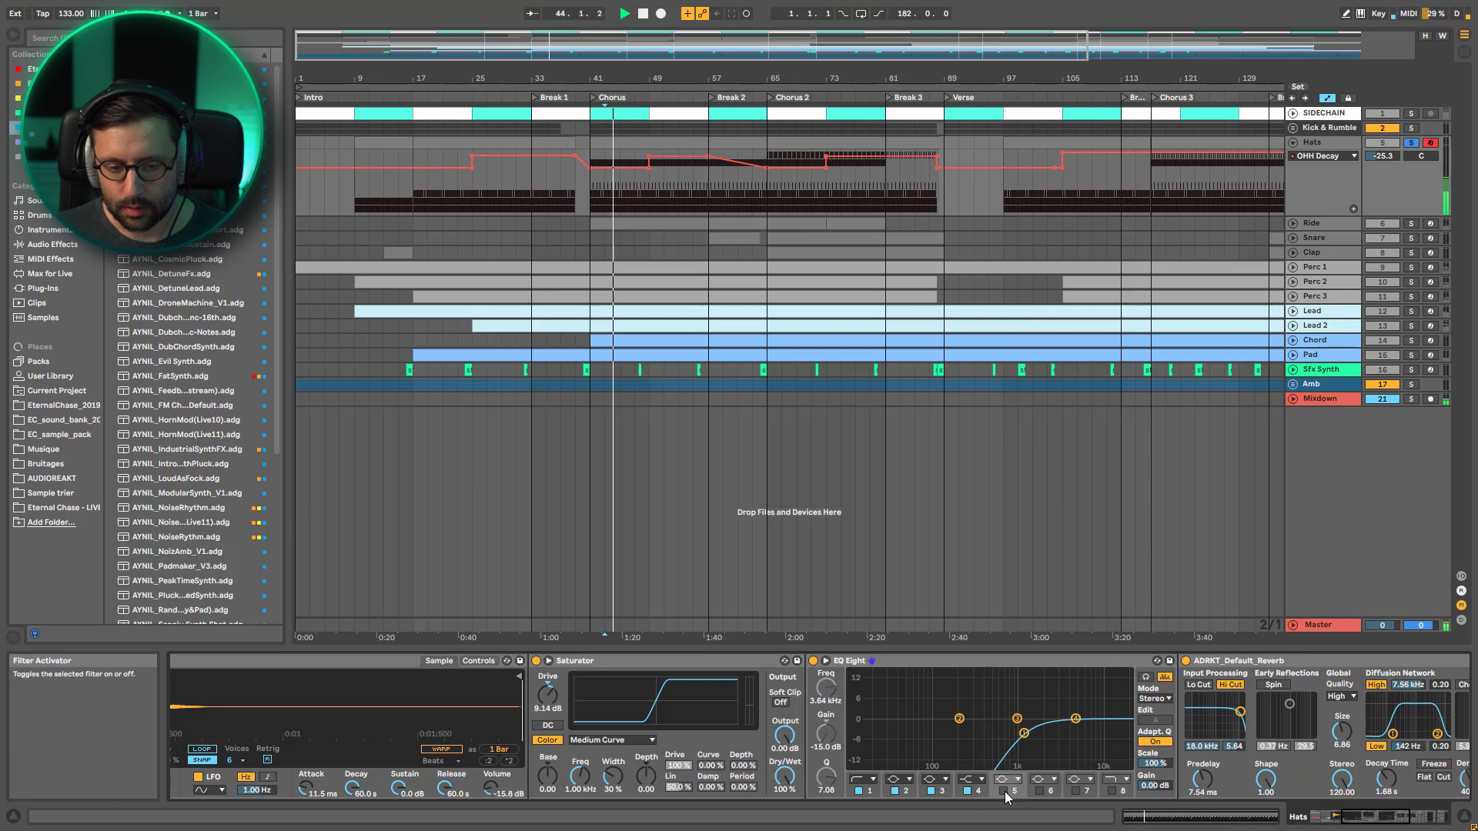
left_click_drag(1373, 818, 1244, 816)
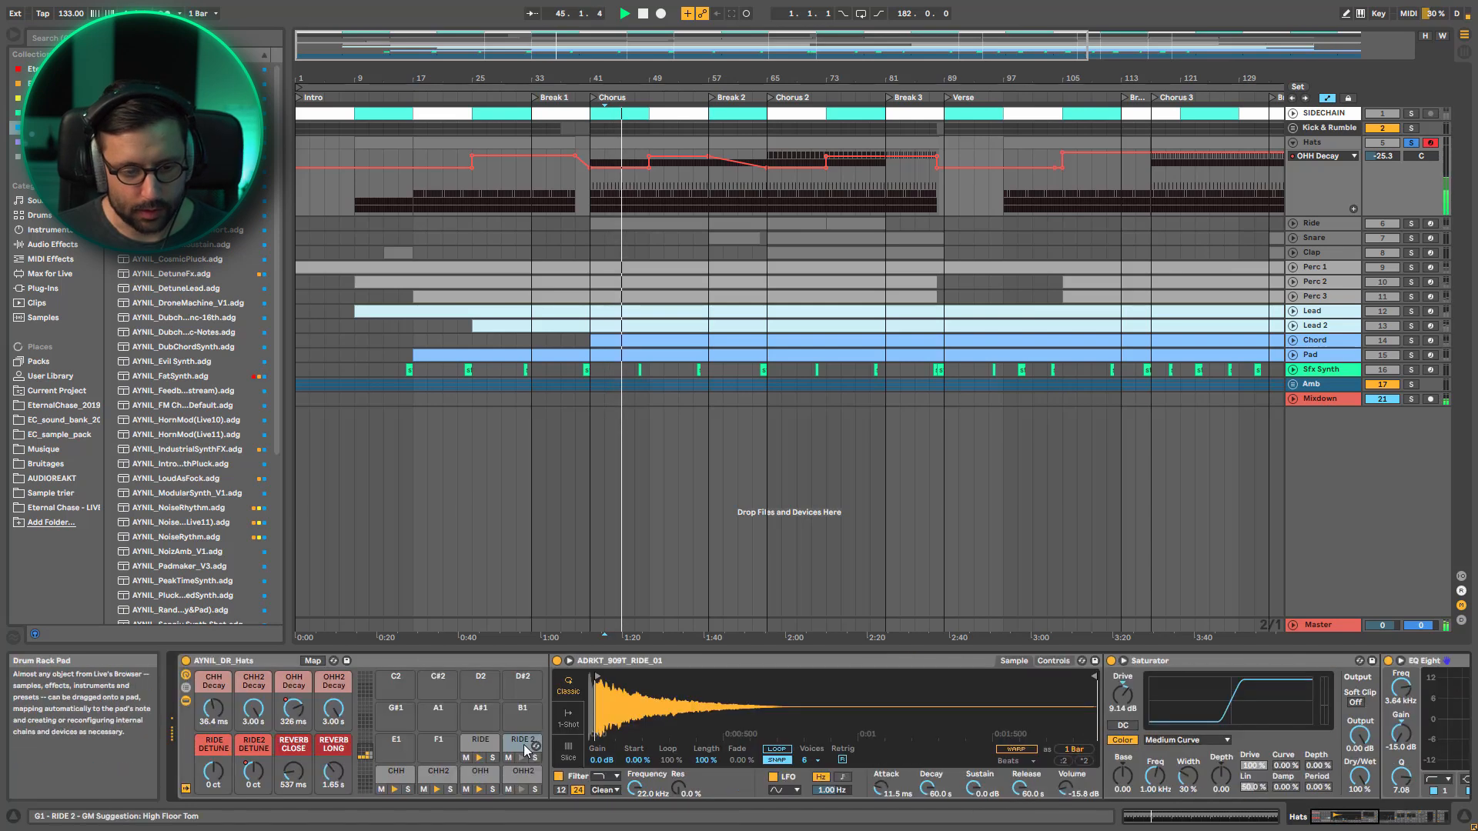
key("space")
left_click(778, 191)
key("space")
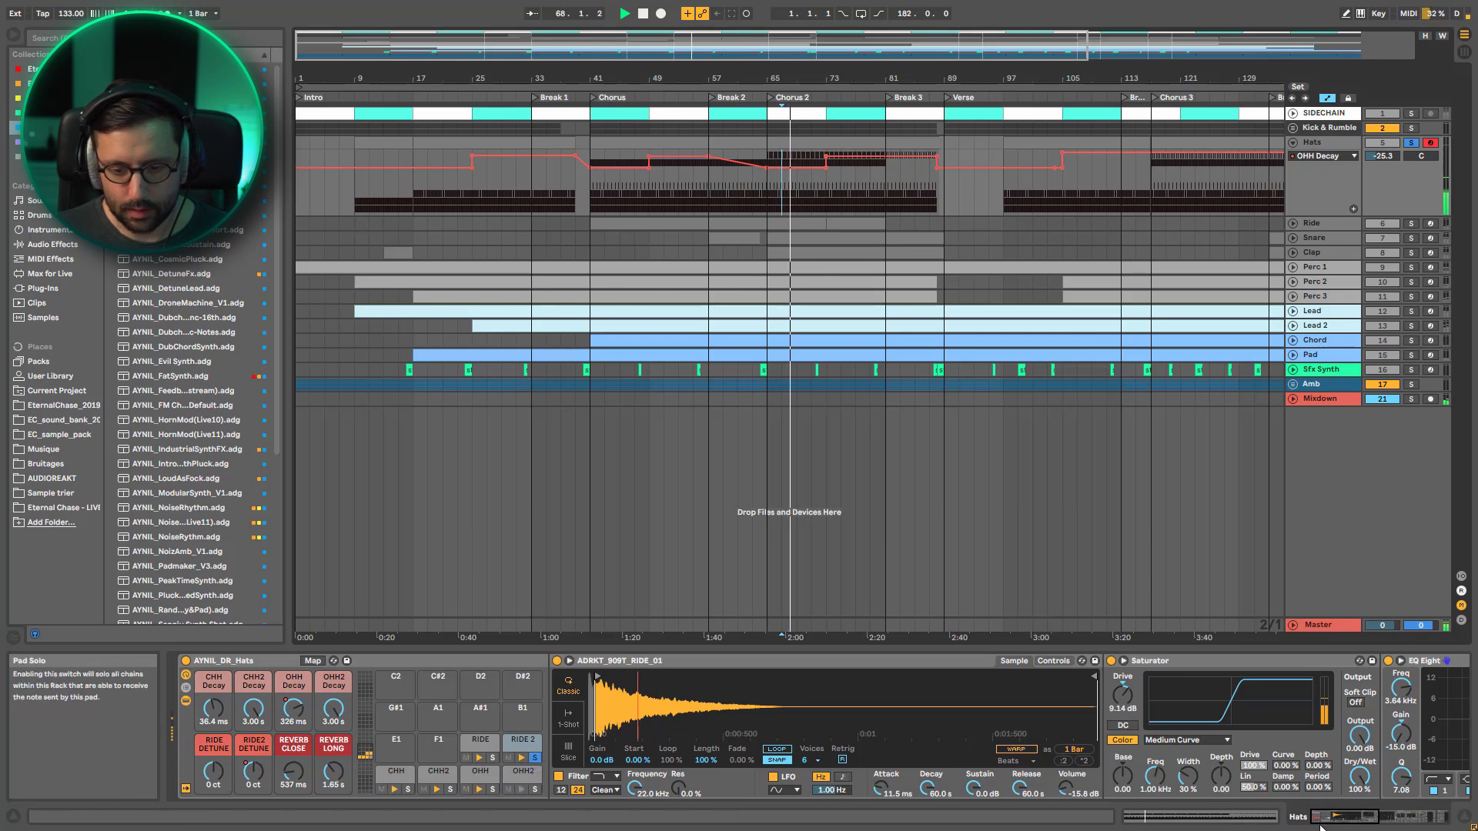
Toggle band 5 of the RIDE 2 chain's EQ Eight off and on to compare the sound, and stop playback
left_click_drag(1353, 818, 1383, 817)
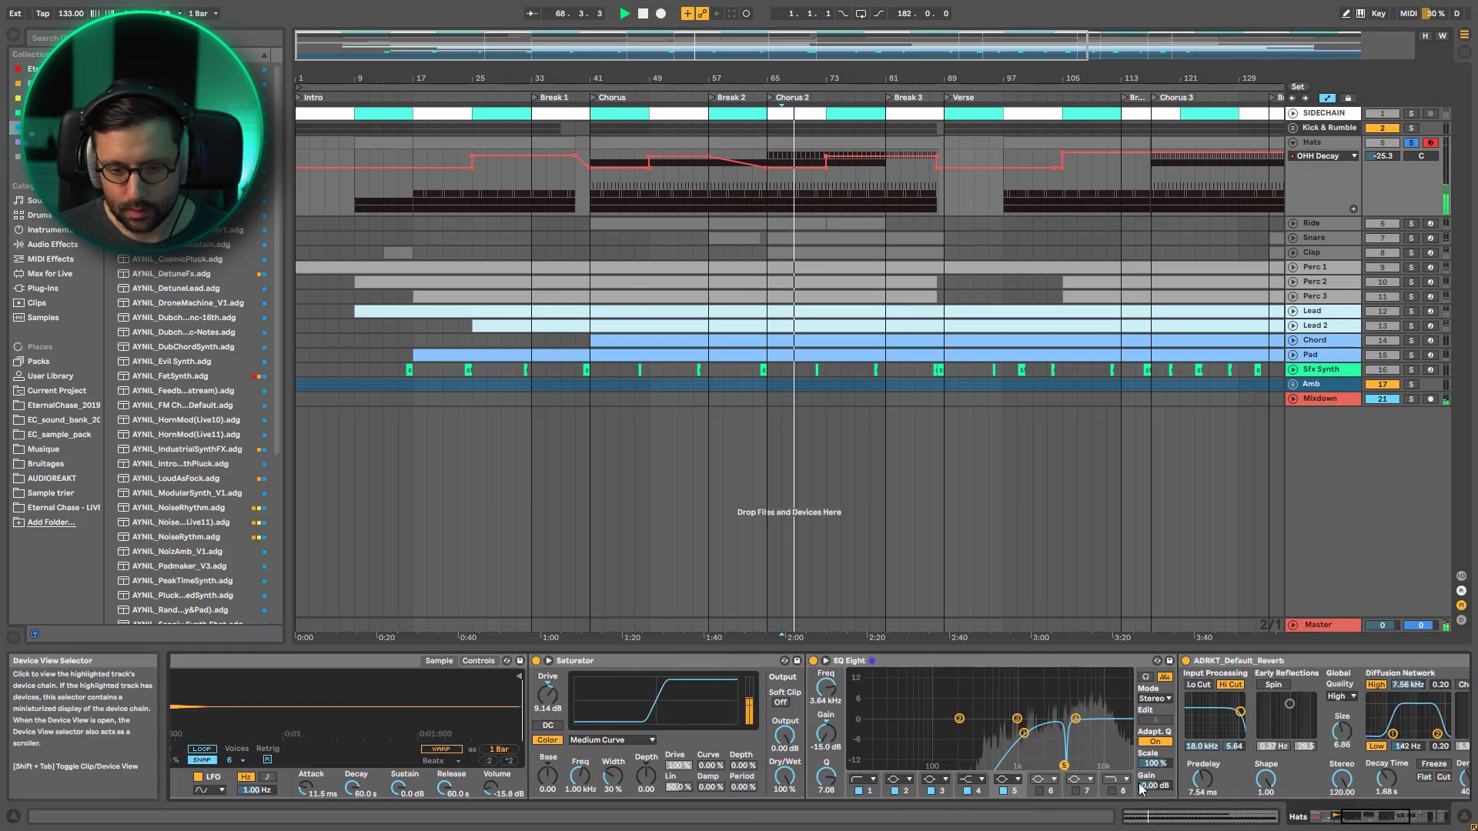
left_click(1004, 791)
left_click(1005, 792)
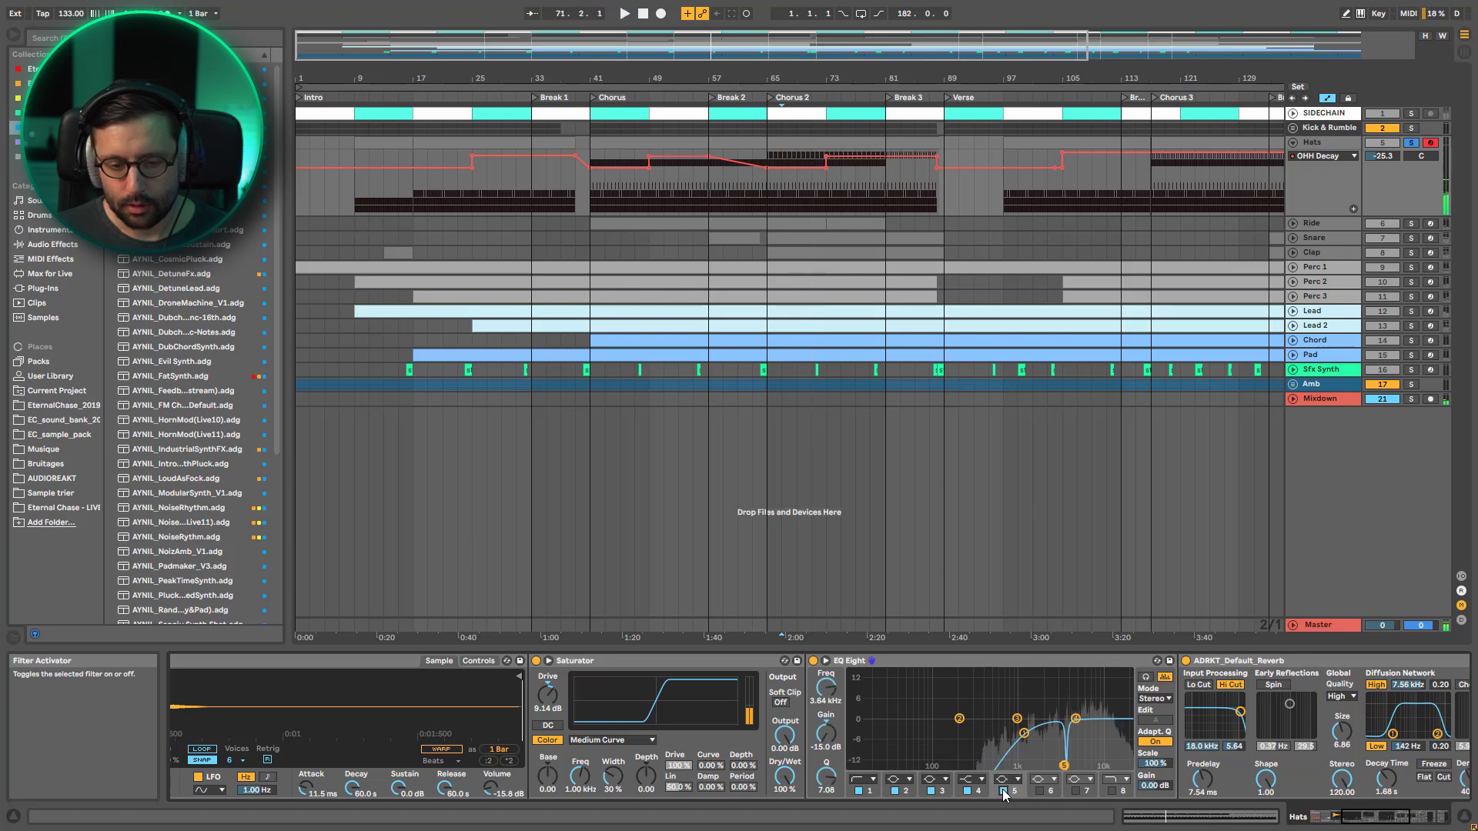
key("space")
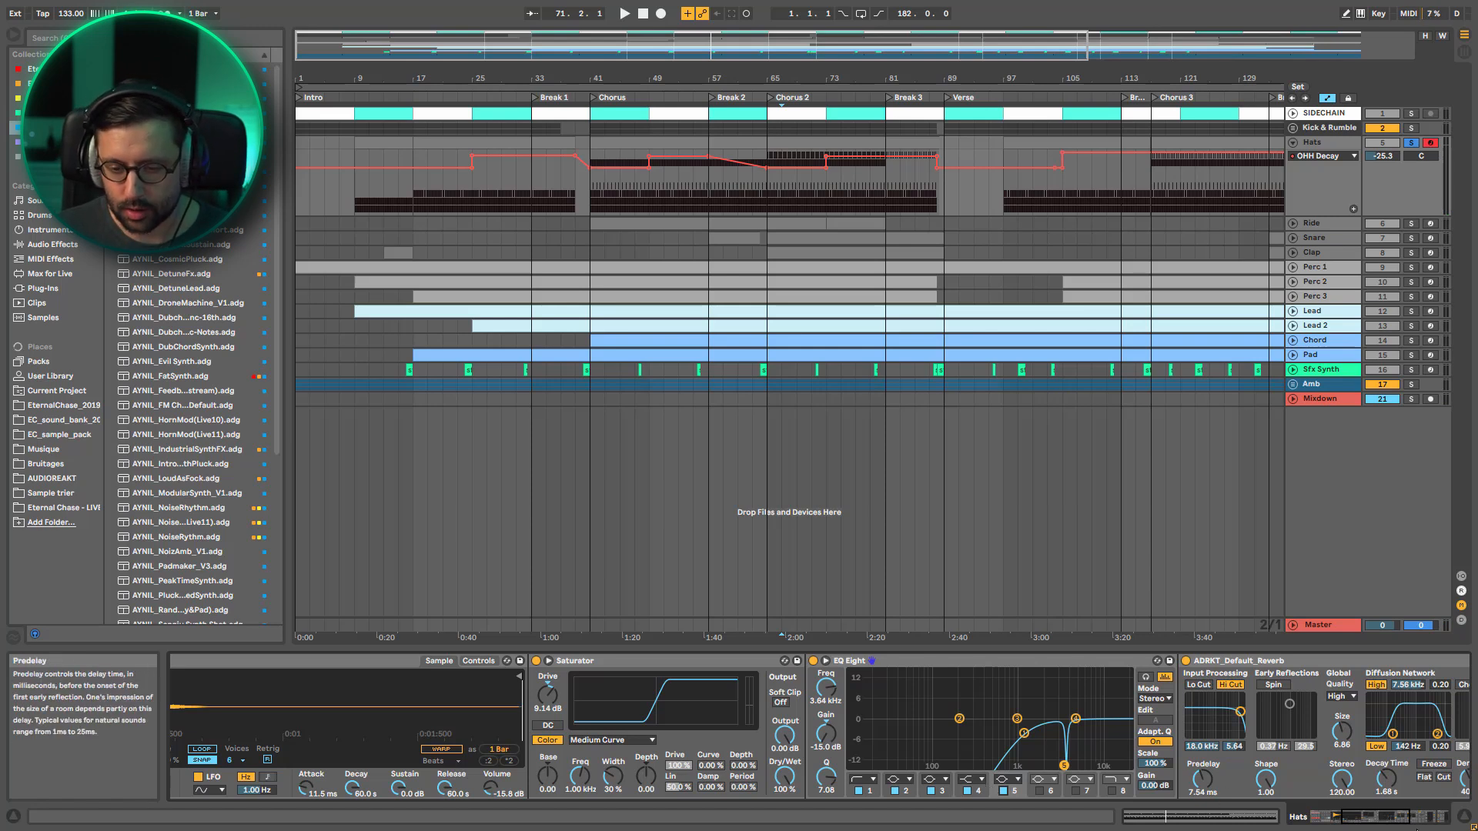
Hide the AYNIL_DR_Hats pad chain, and bypass and re-enable the Hats' Drum Buss while playing Chorus 2
left_click(1325, 817)
left_click(187, 702)
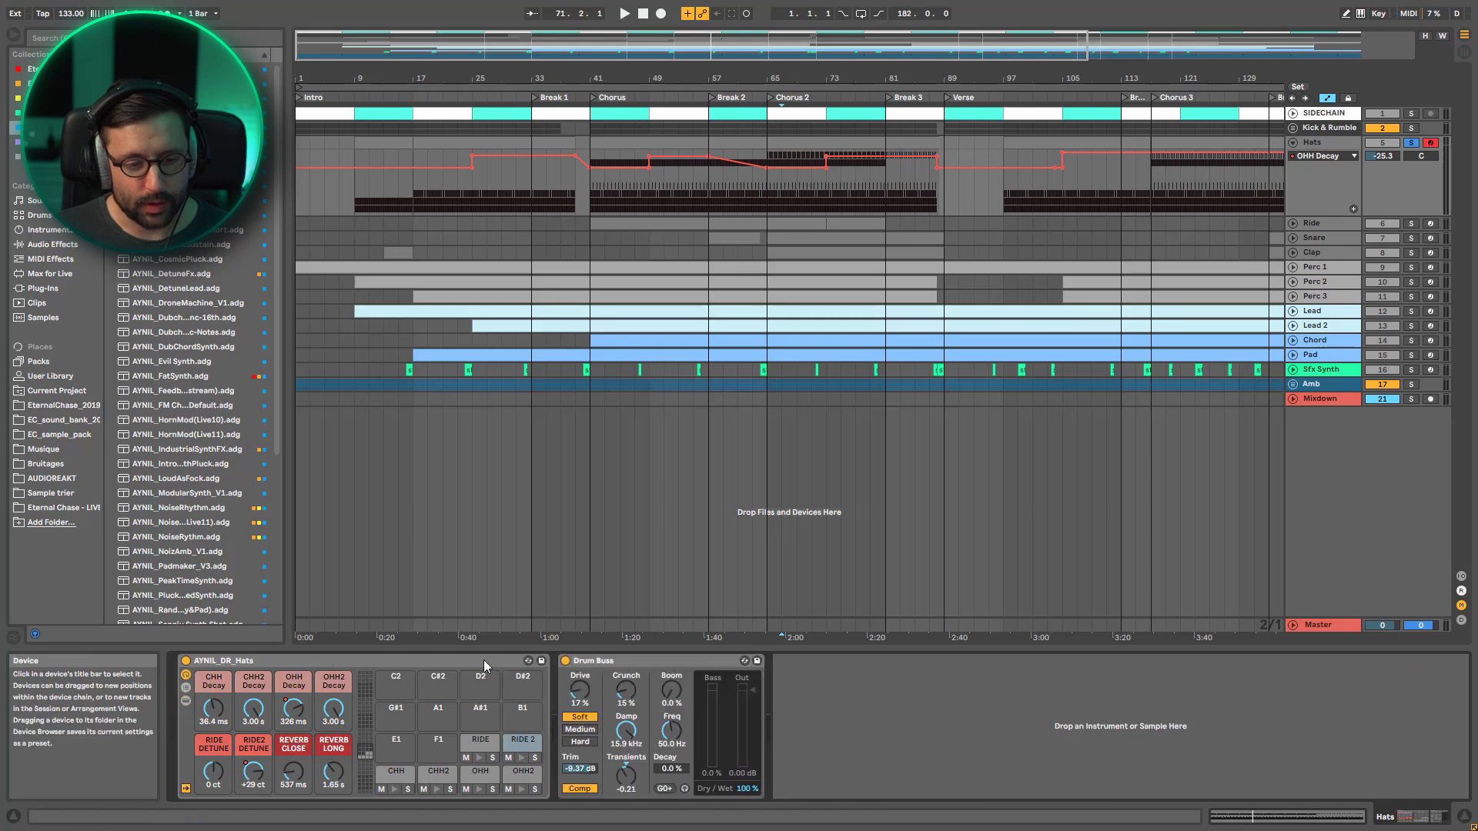
left_click(633, 663)
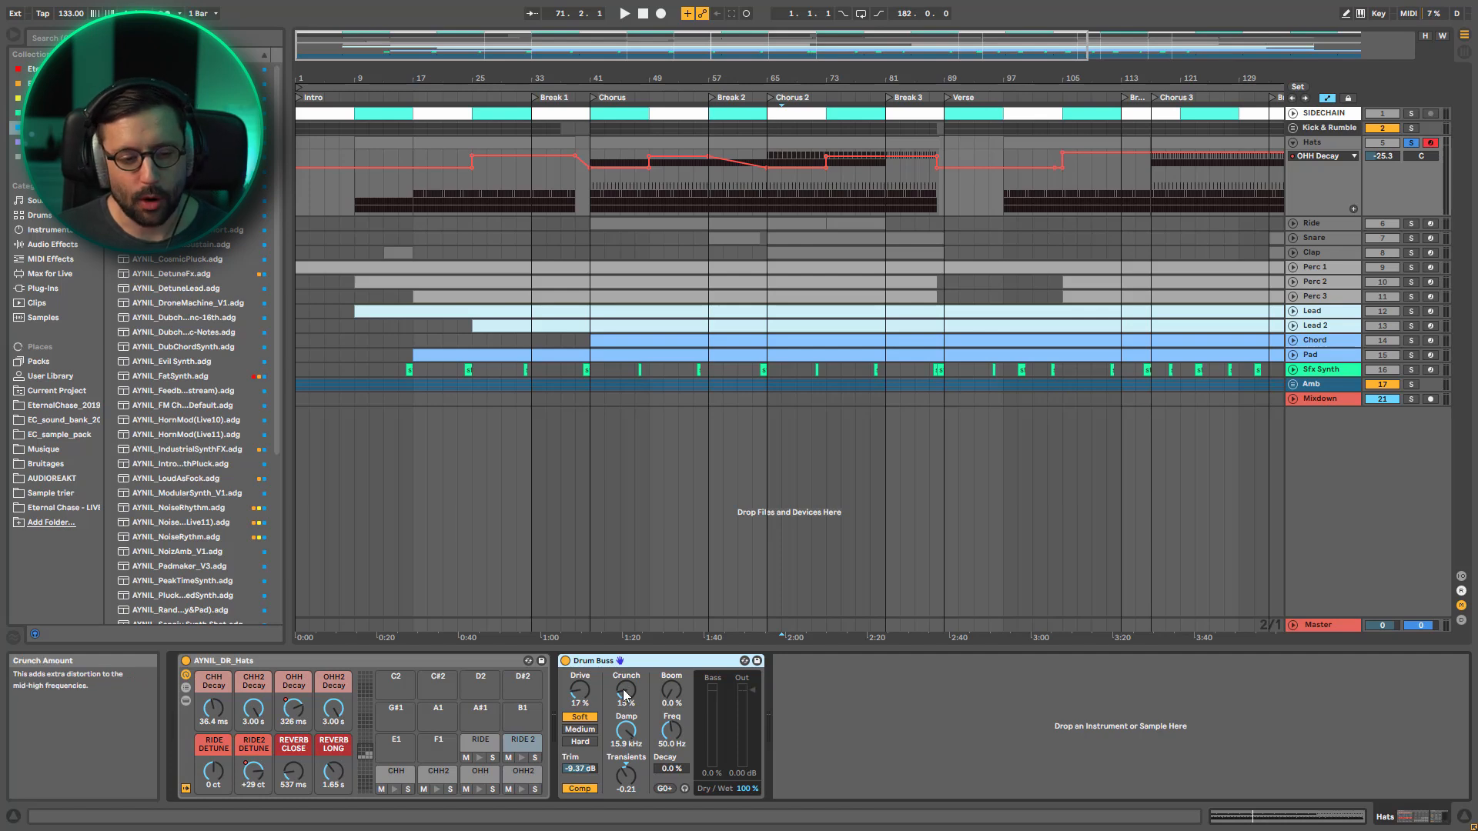
key("space")
left_click(566, 661)
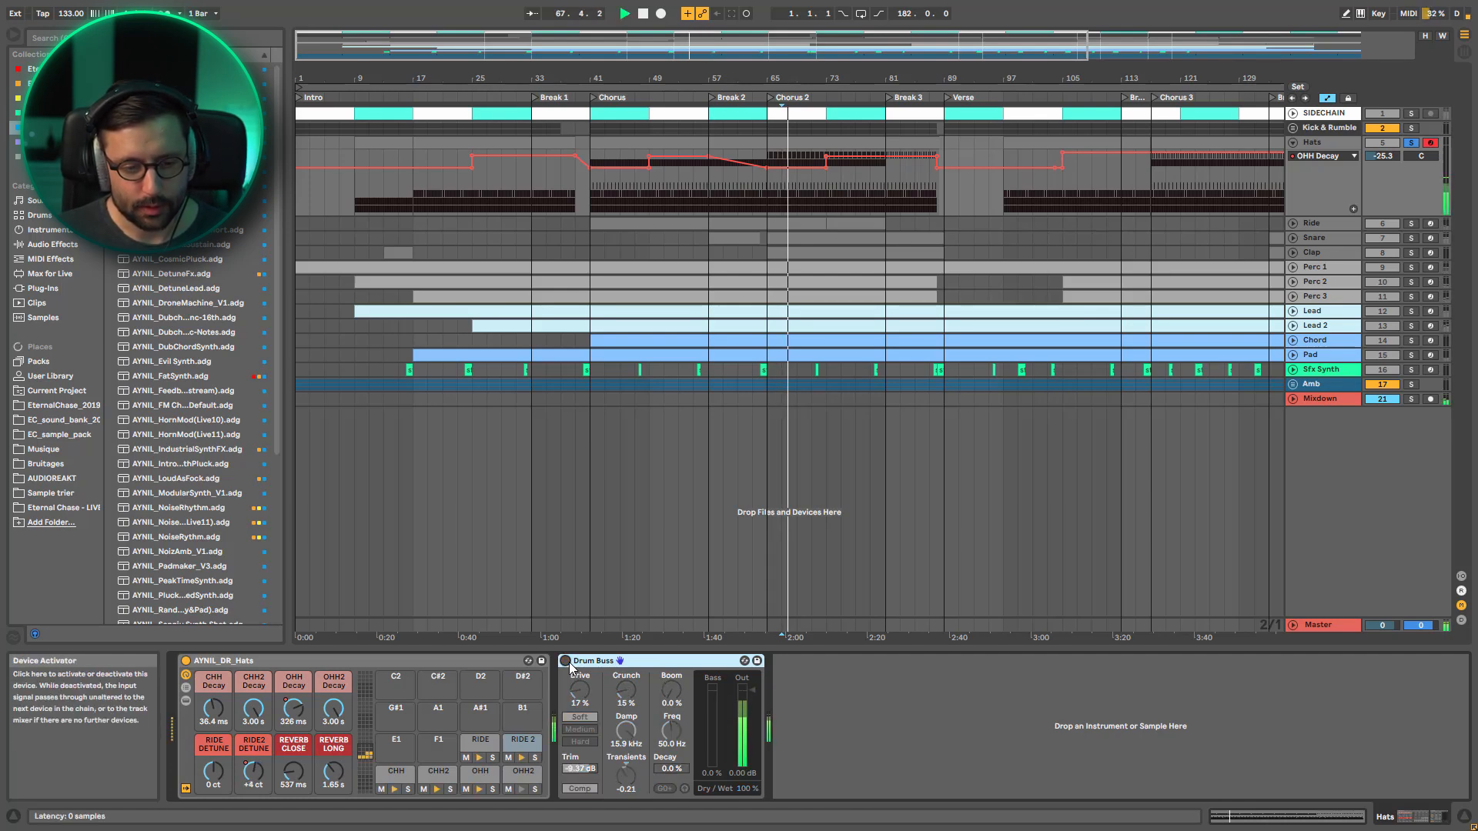
left_click(567, 662)
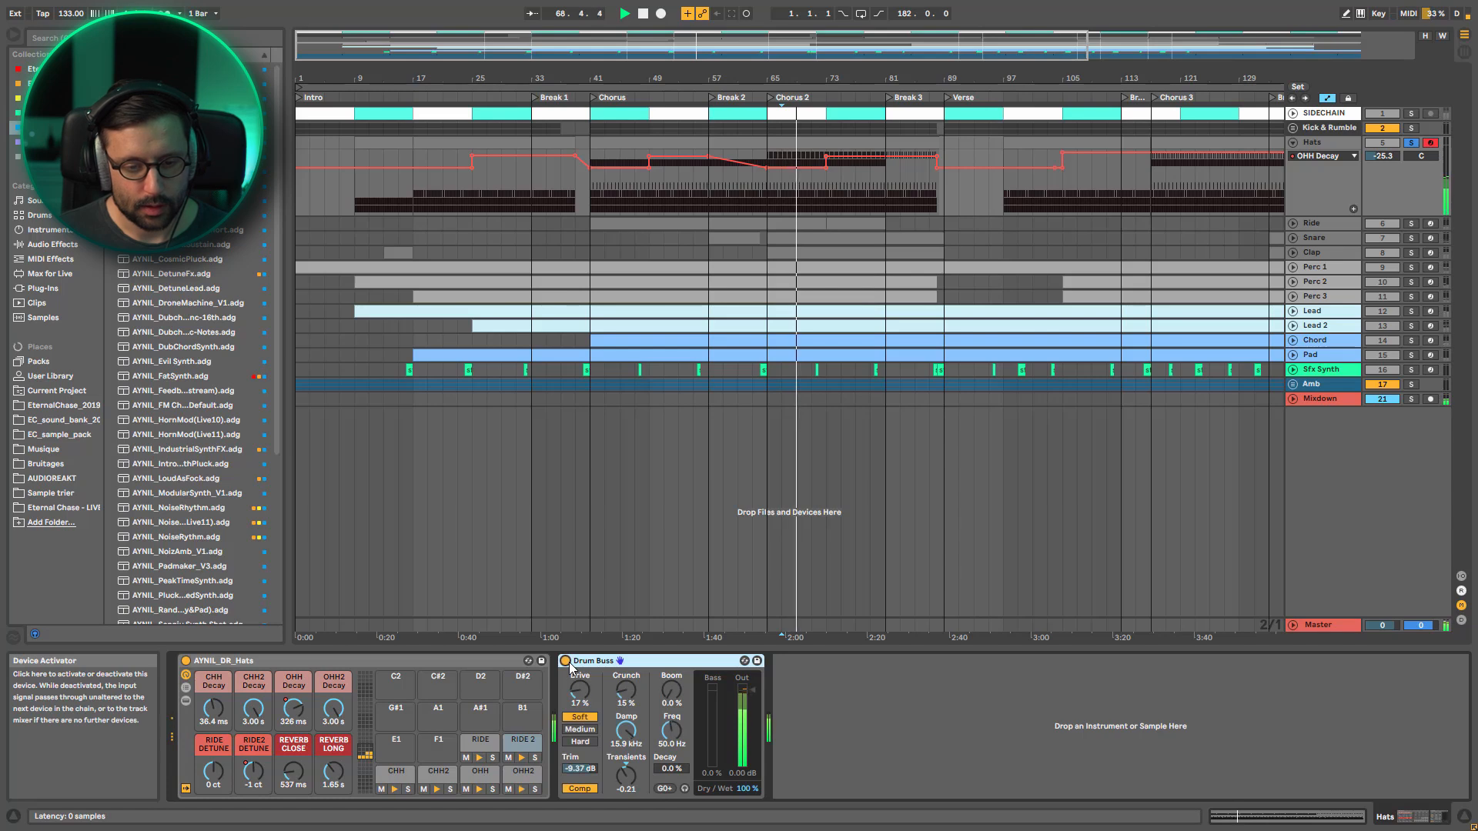
Try a different Drive amount on the Hats' Drum Buss, undo the change and restart playback of Chorus 2
left_click_drag(580, 693, 625, 726)
key("ctrl+z")
key("ctrl+z")
key("space")
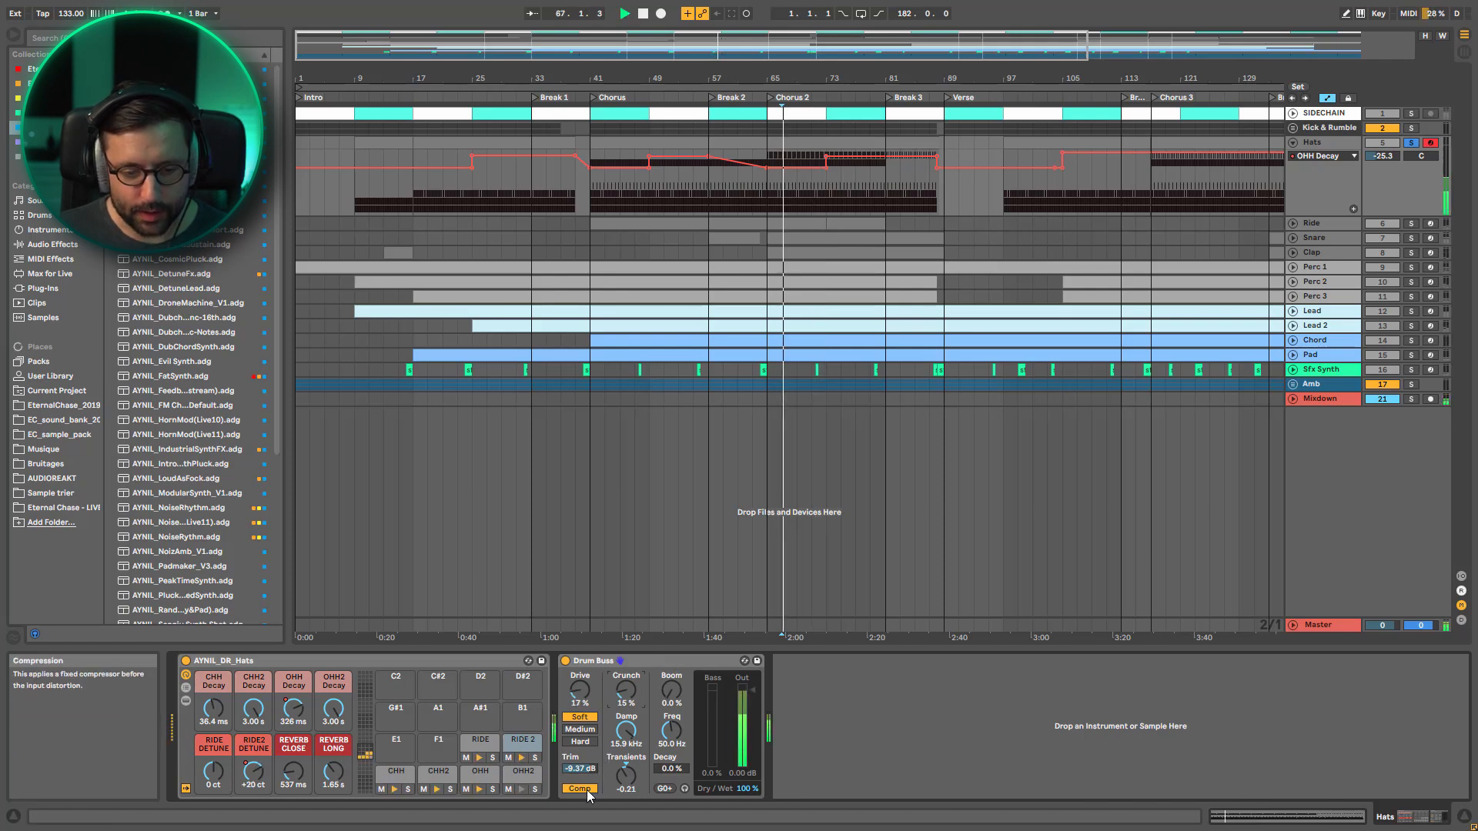
Switch the Hats' Drum Buss compressor off and on during playback to compare the sound, and stop playback
left_click(579, 788)
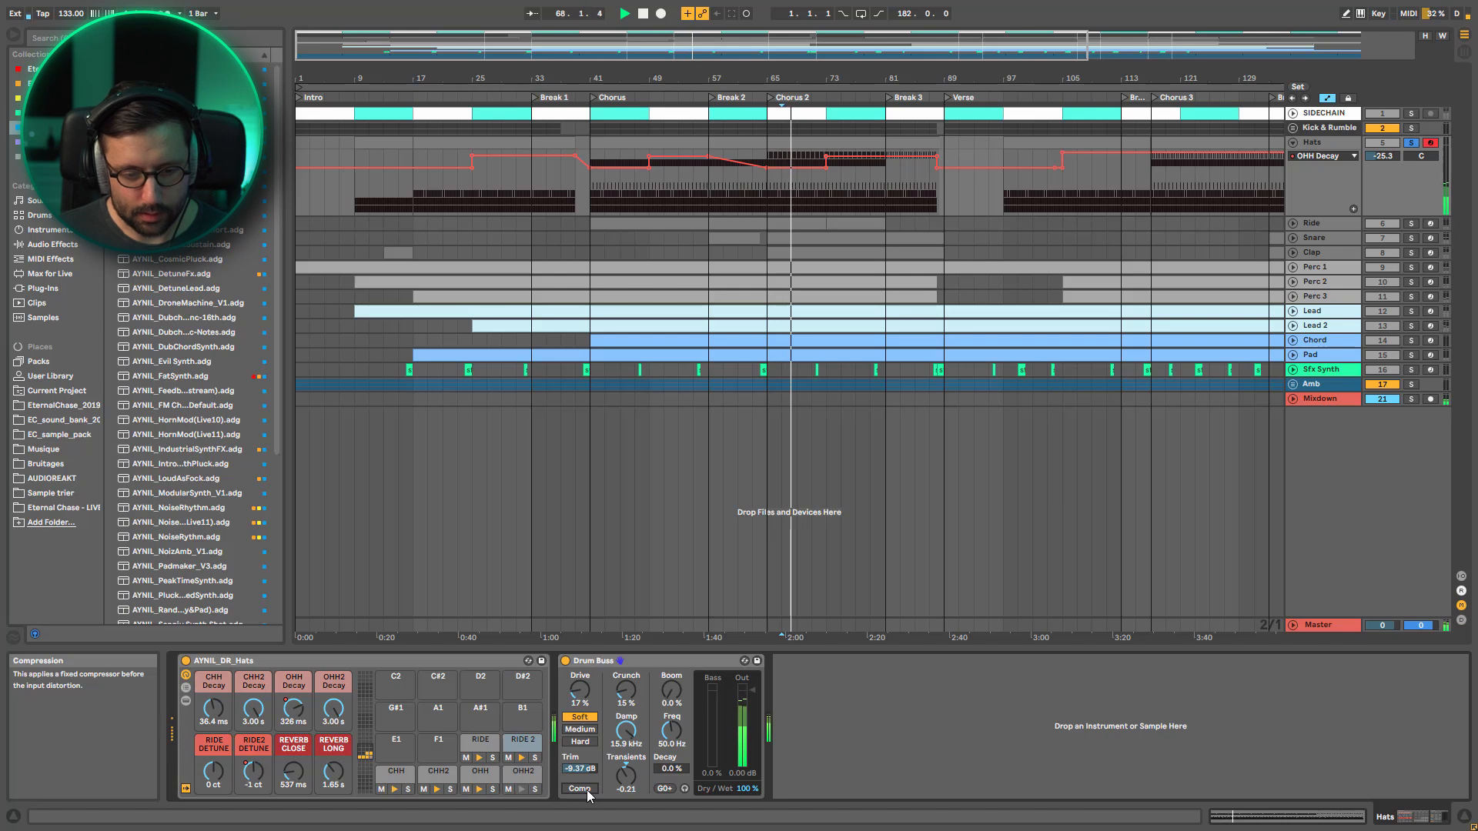
left_click(578, 788)
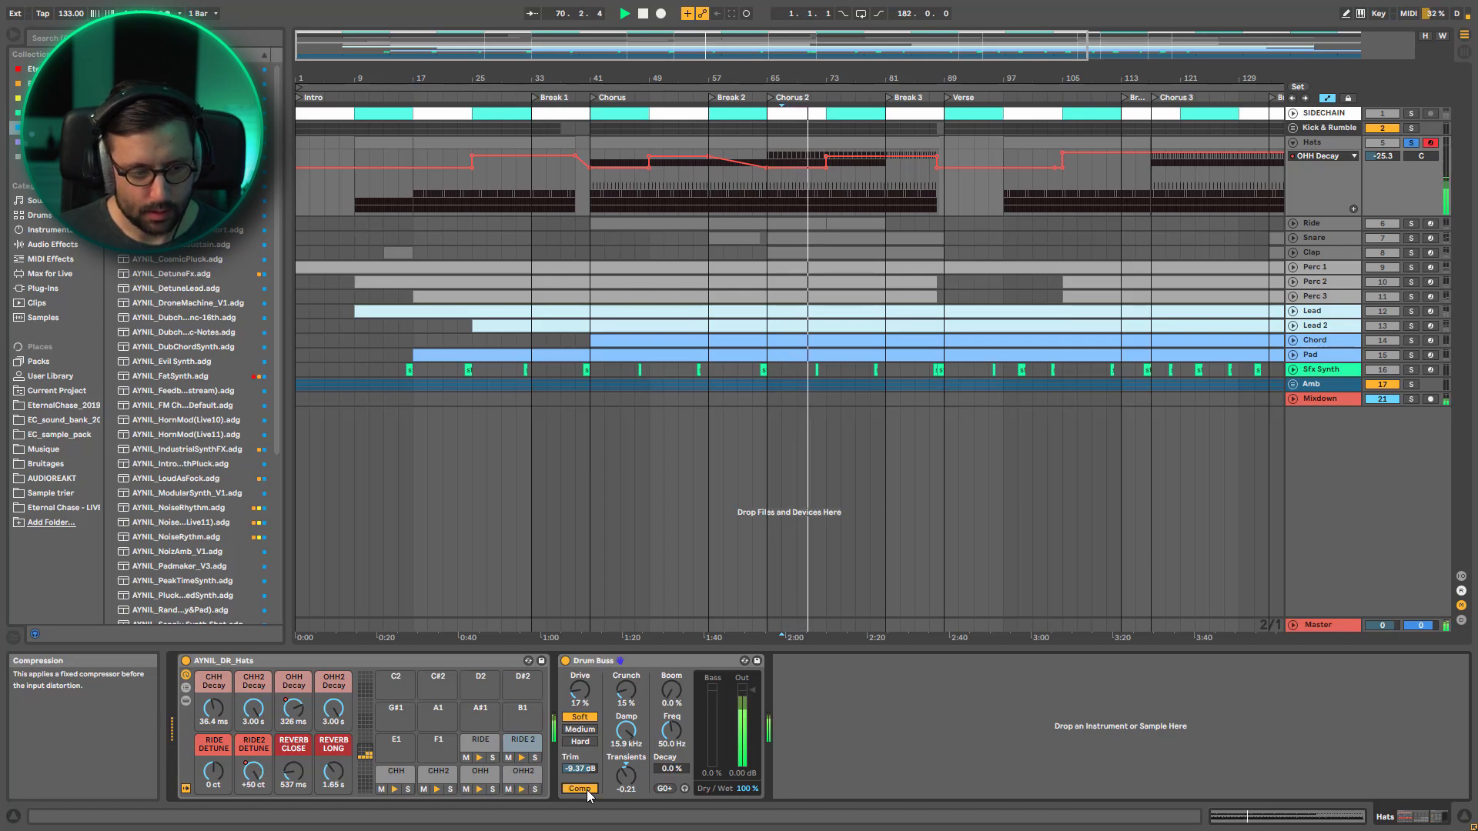
key("space")
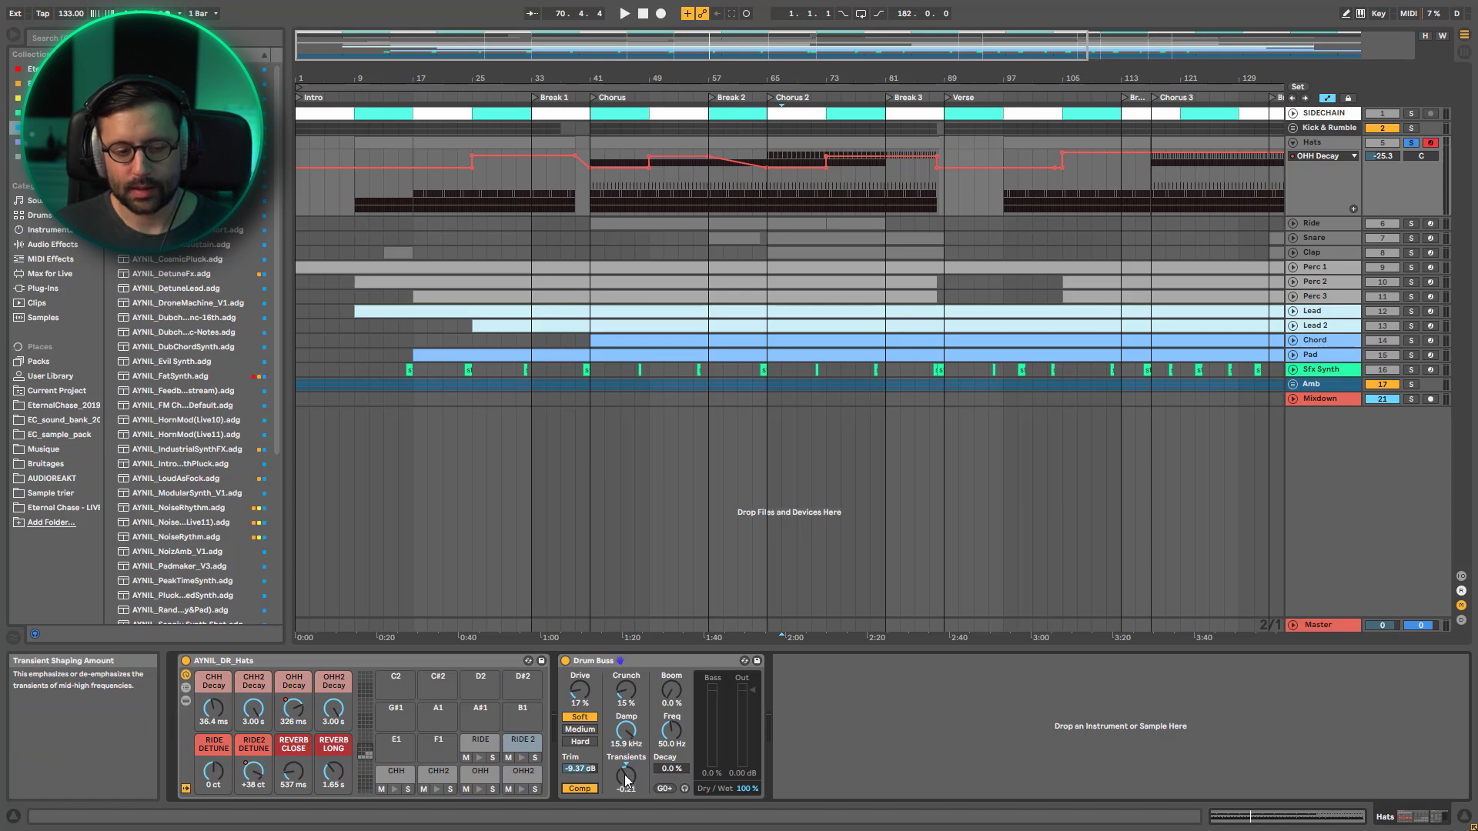
Audition the Hats' Drum Buss Transients at 0.46 and then -0.33 against playback, and stop playback
key("space")
left_click_drag(625, 779, 625, 727)
key("space")
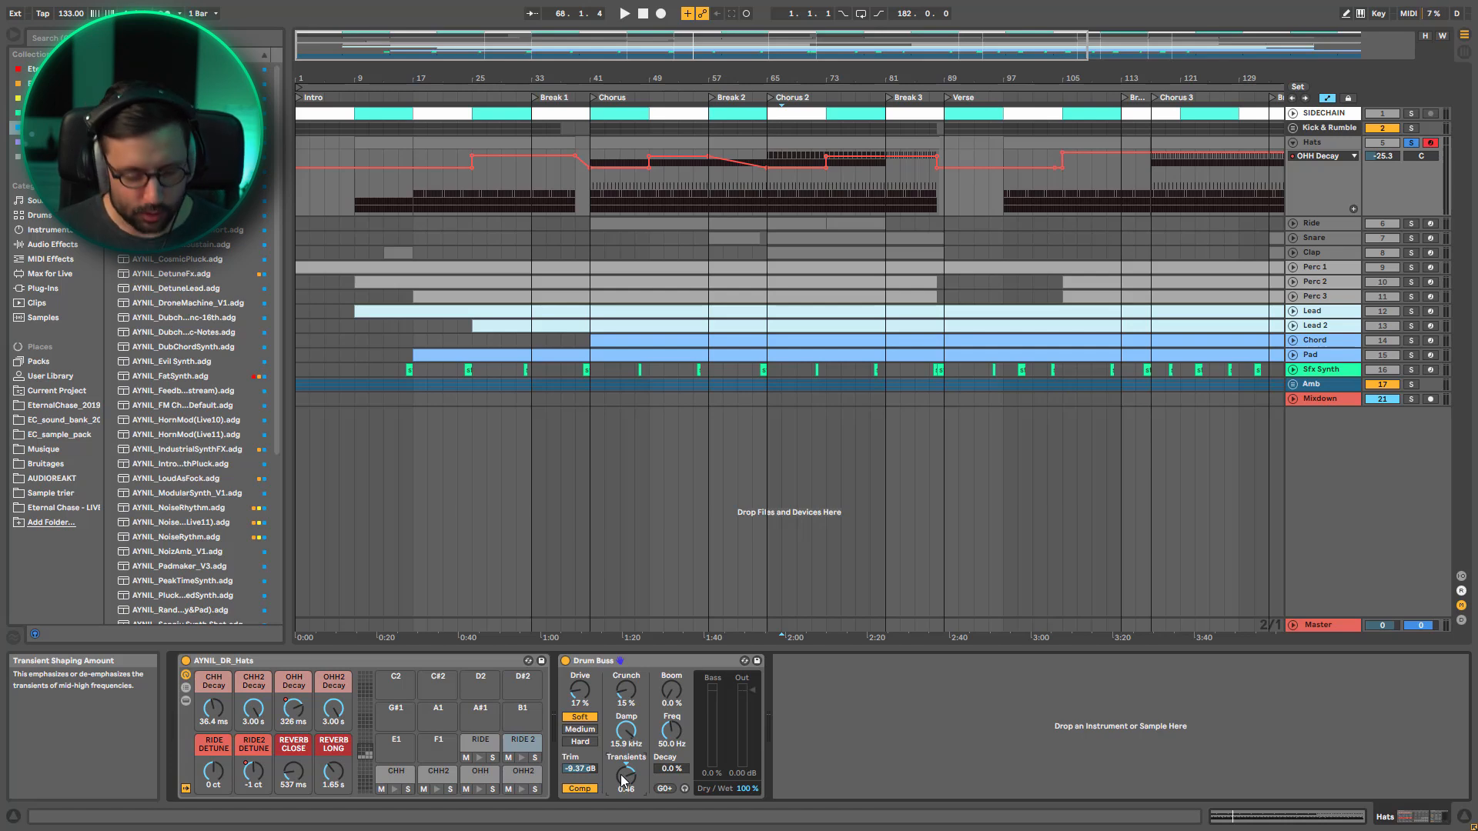
key("space")
left_click_drag(624, 779, 624, 793)
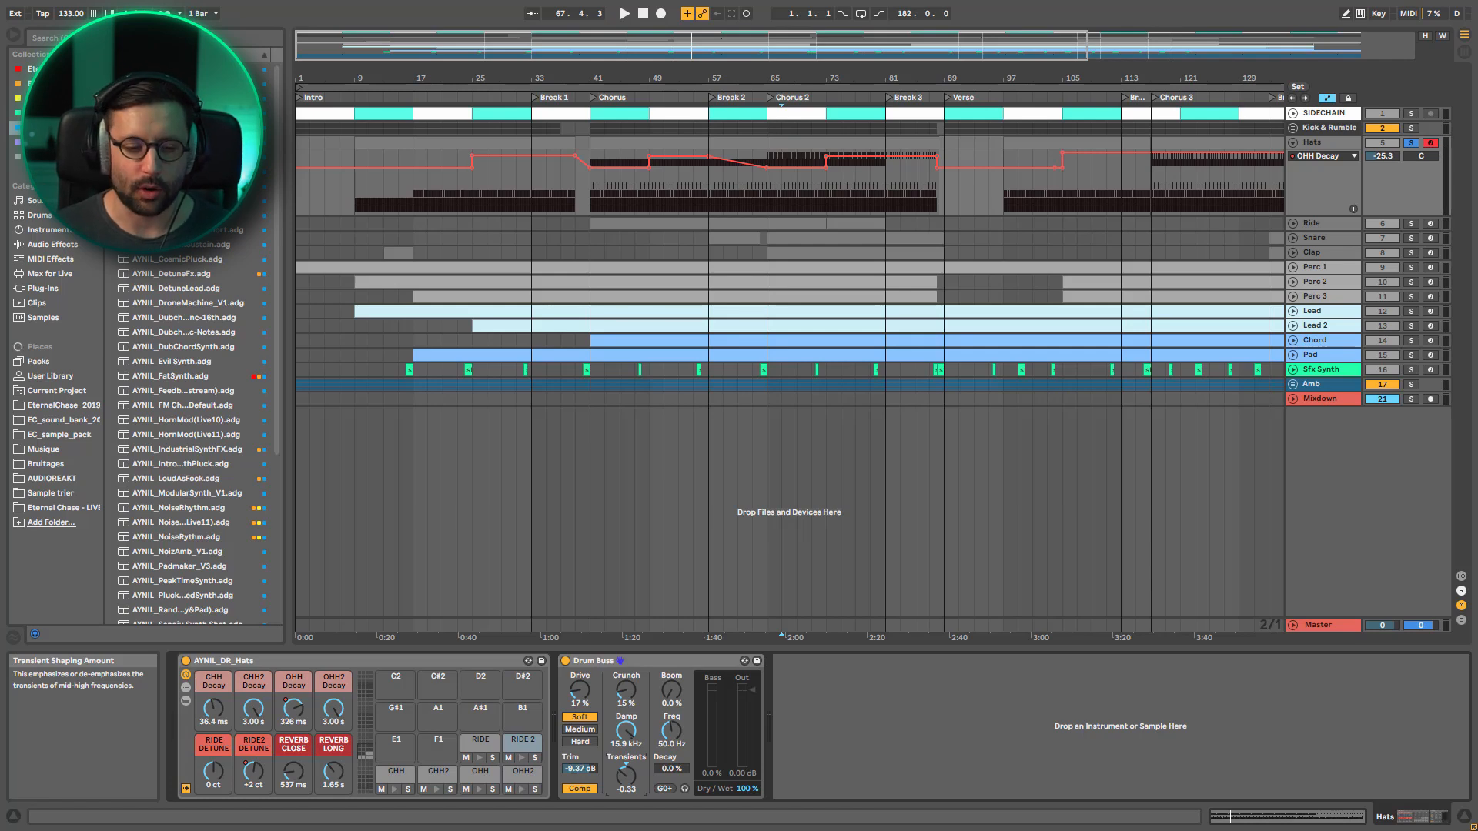
key("space")
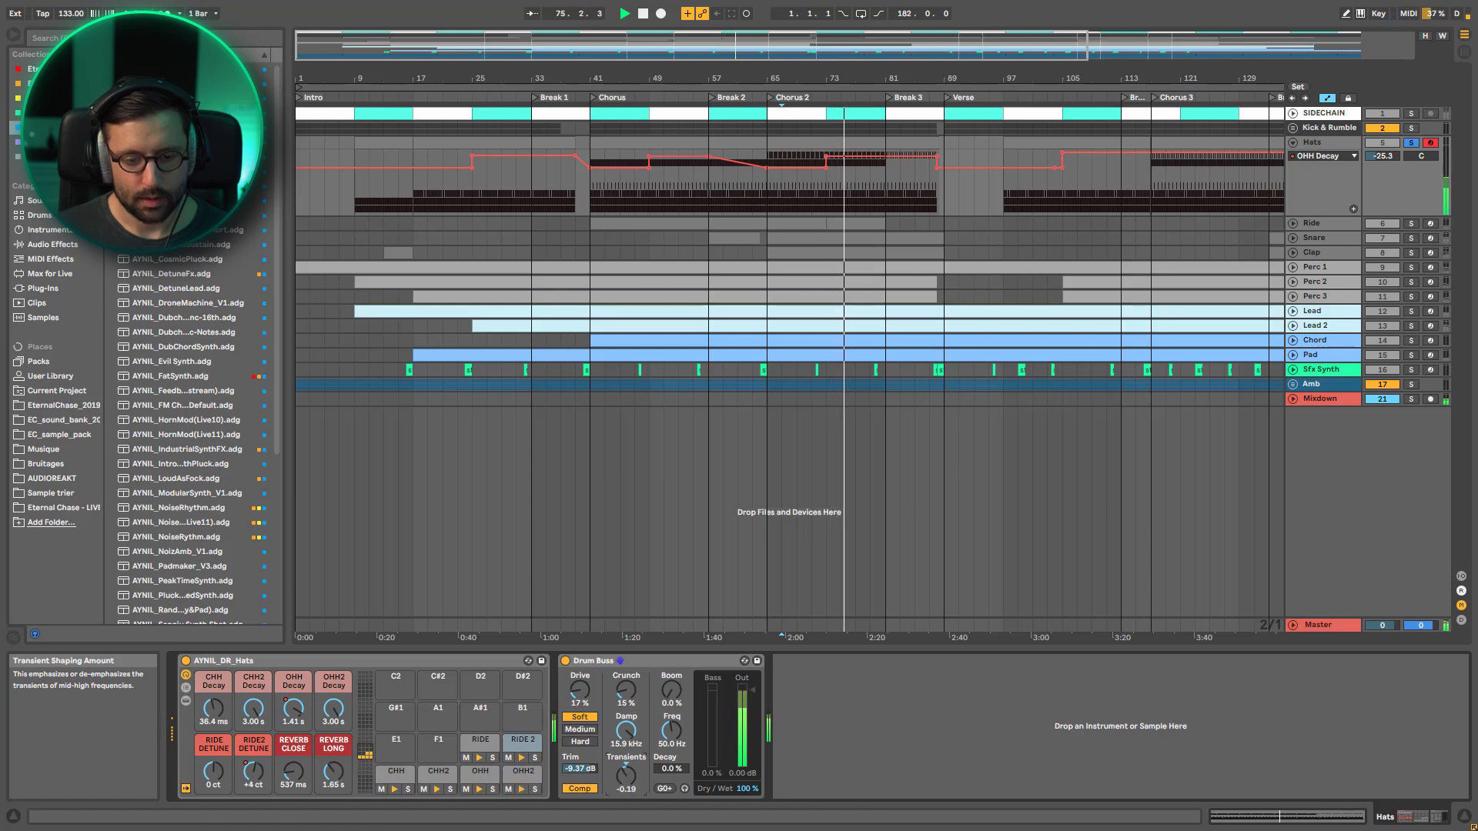
key("space")
Fold and unsolo the Hats track, and inspect the Ride track's device chain from EQ Eight and Overdrive through to the Compressor
left_click(1293, 142)
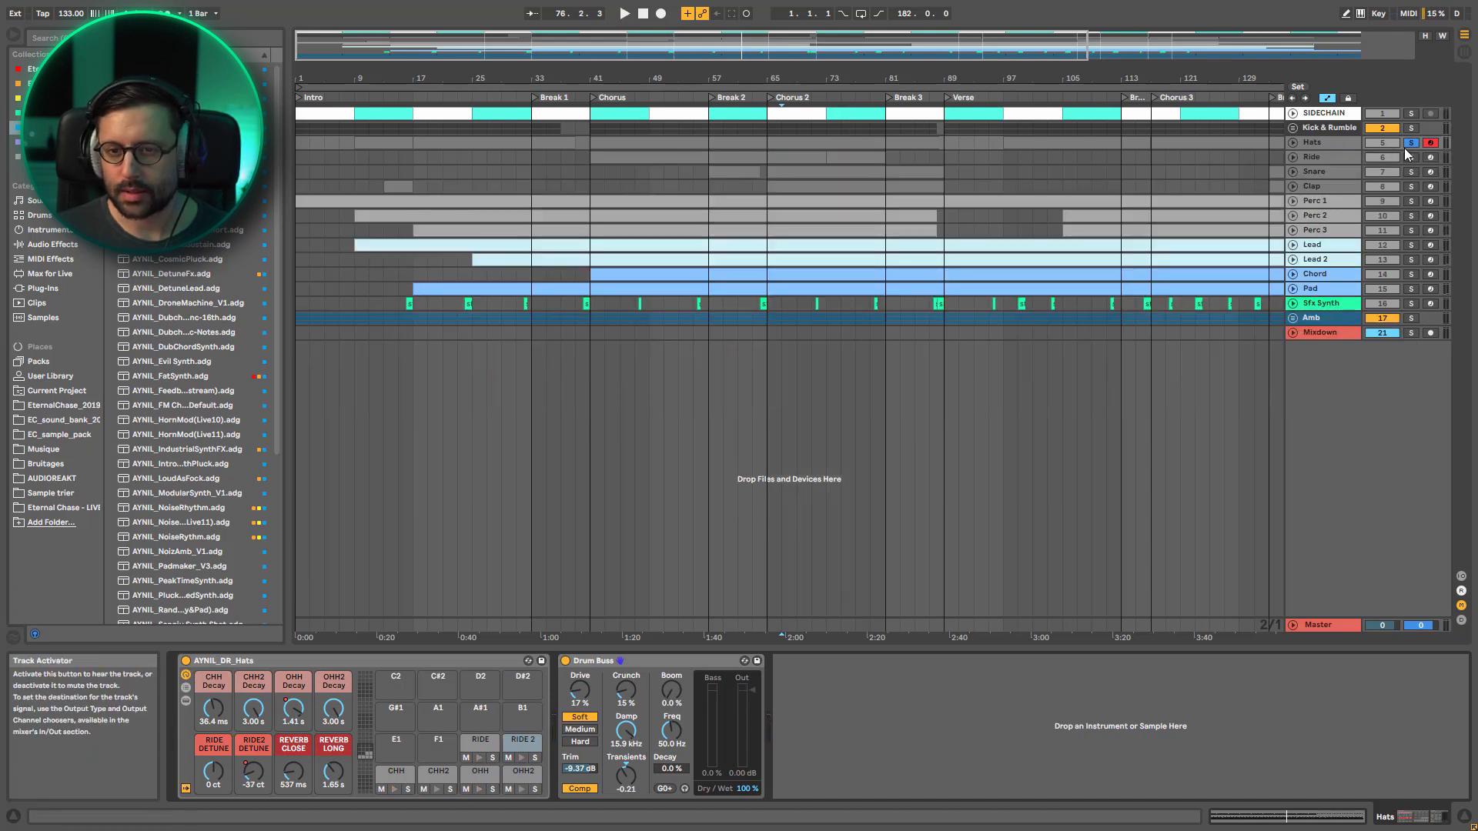
left_click(1413, 154)
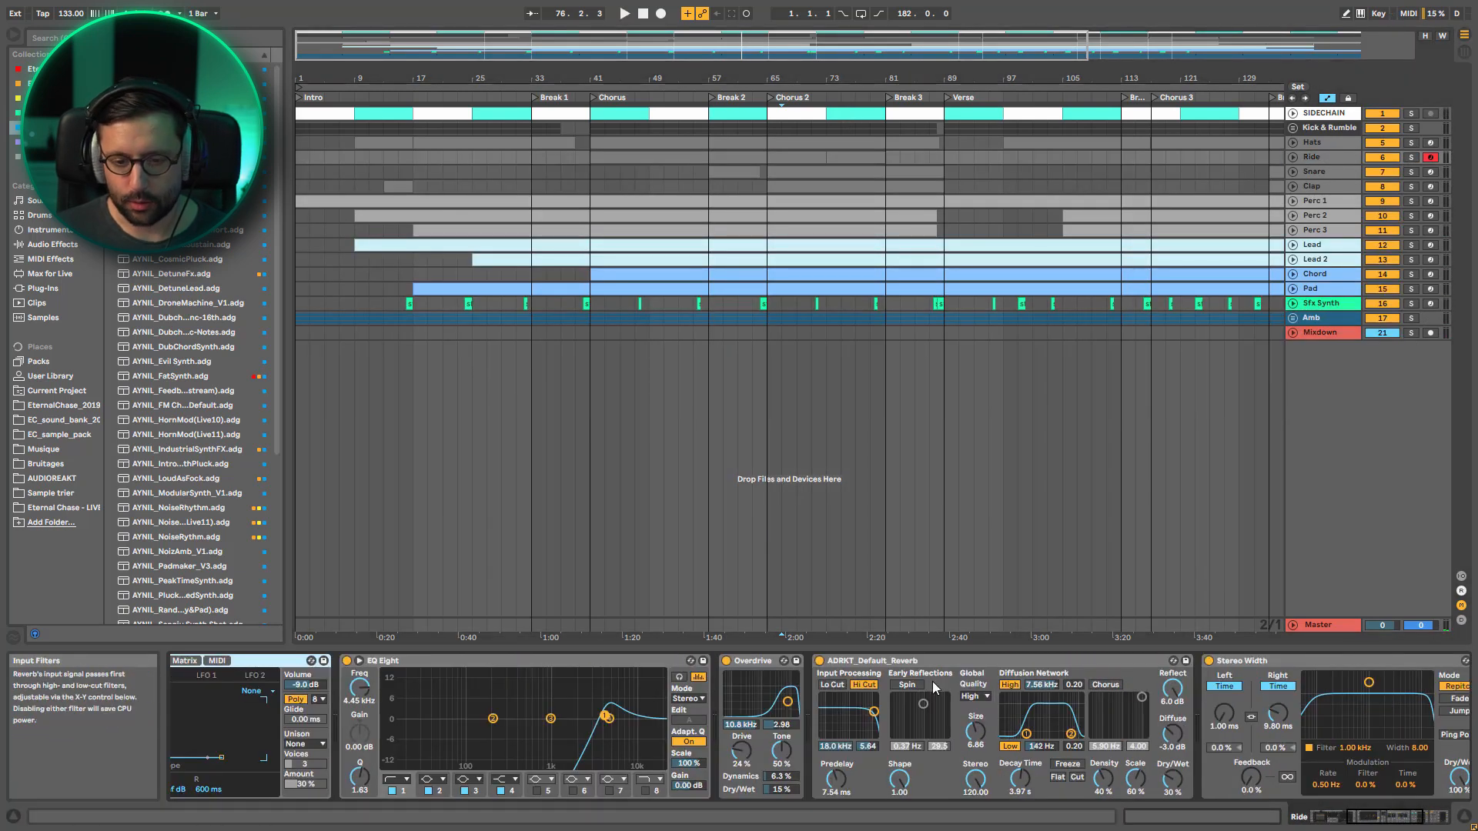
left_click(758, 661)
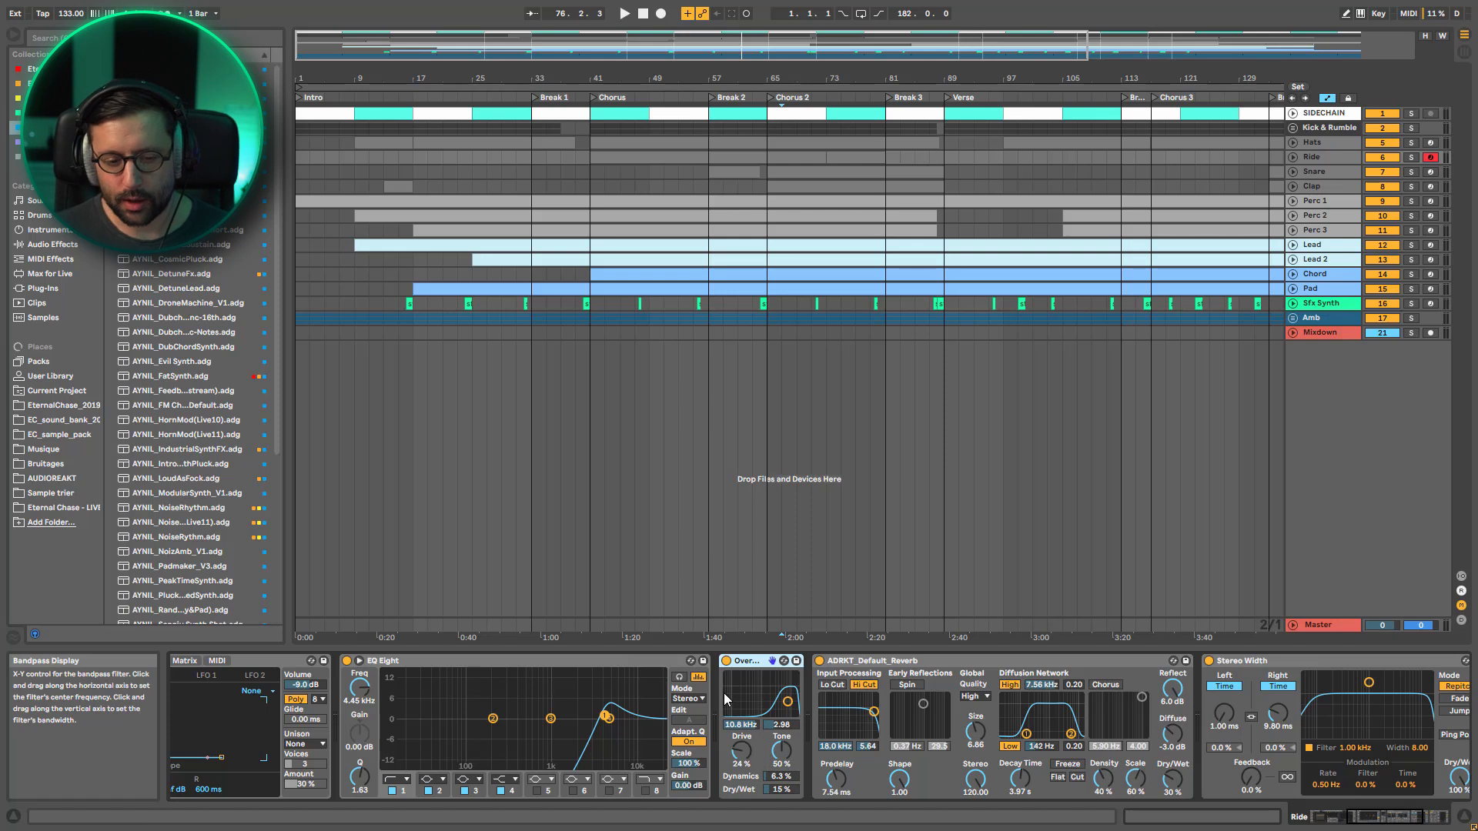
left_click(1392, 825)
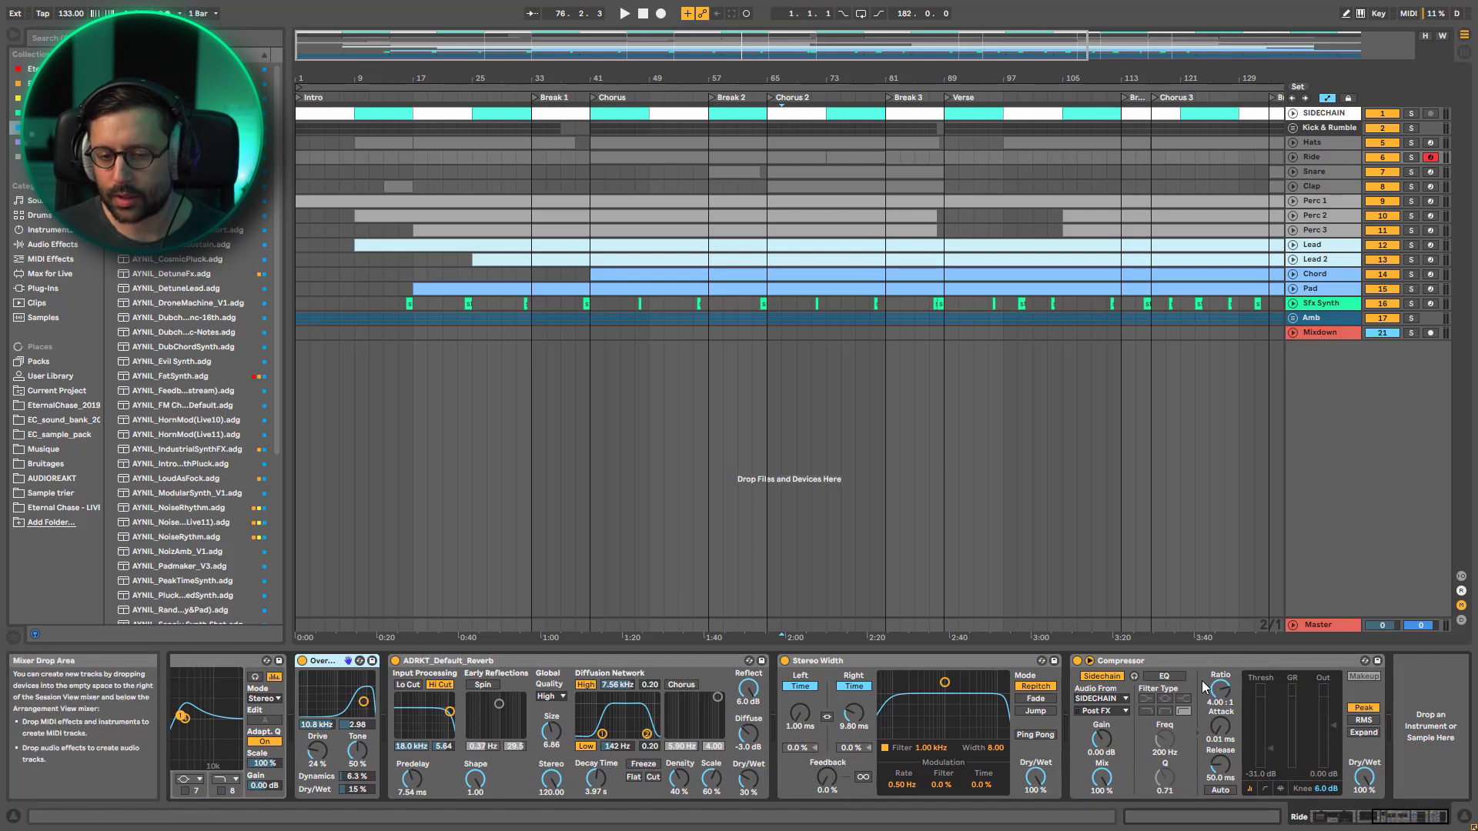
left_click(1325, 159)
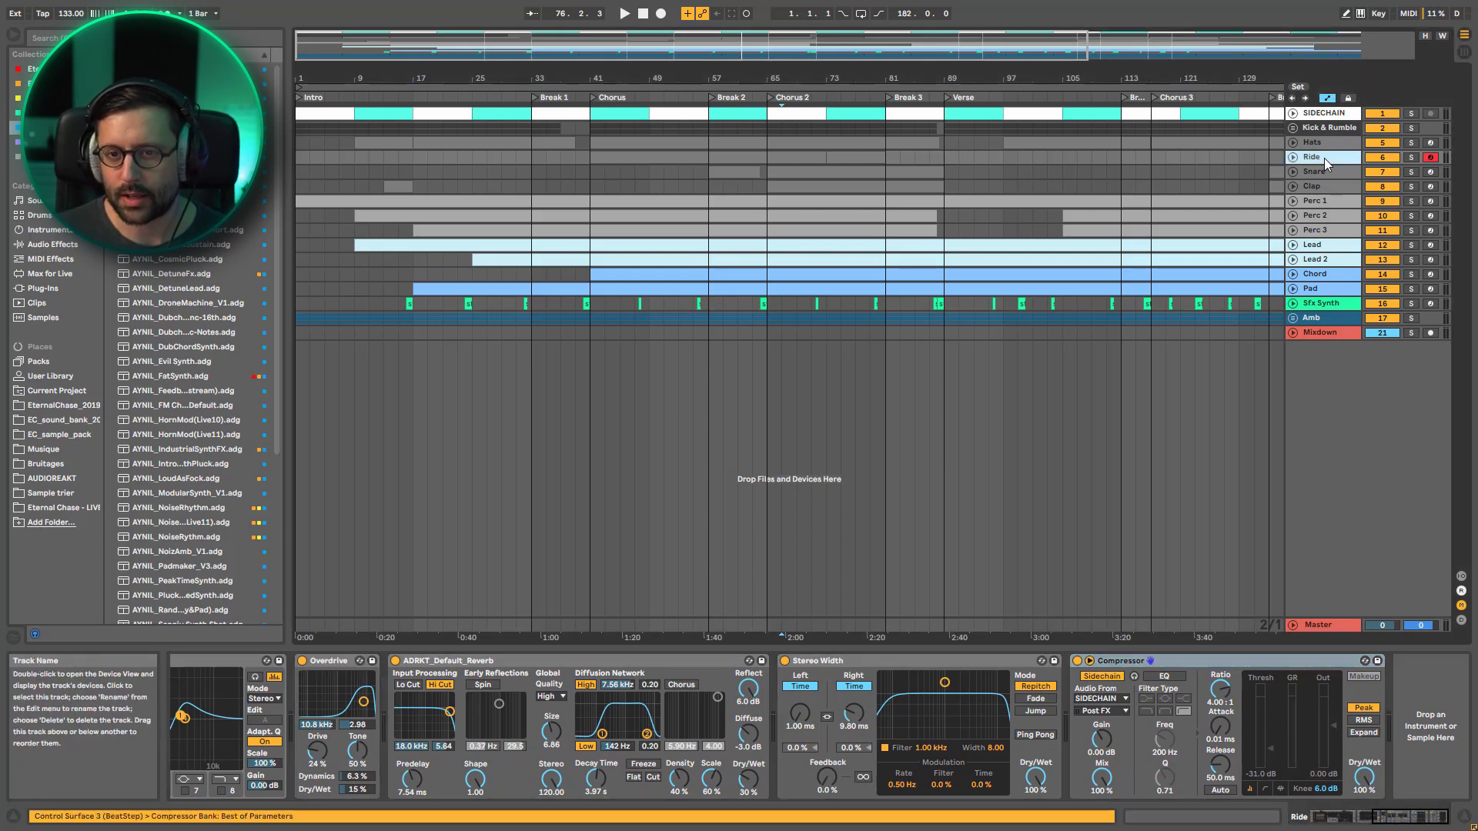
Show the Snare track's device chain and look through the Saturator's curve types, keeping Medium Curve
left_click(1327, 172)
scroll(700, 740, "down", 3)
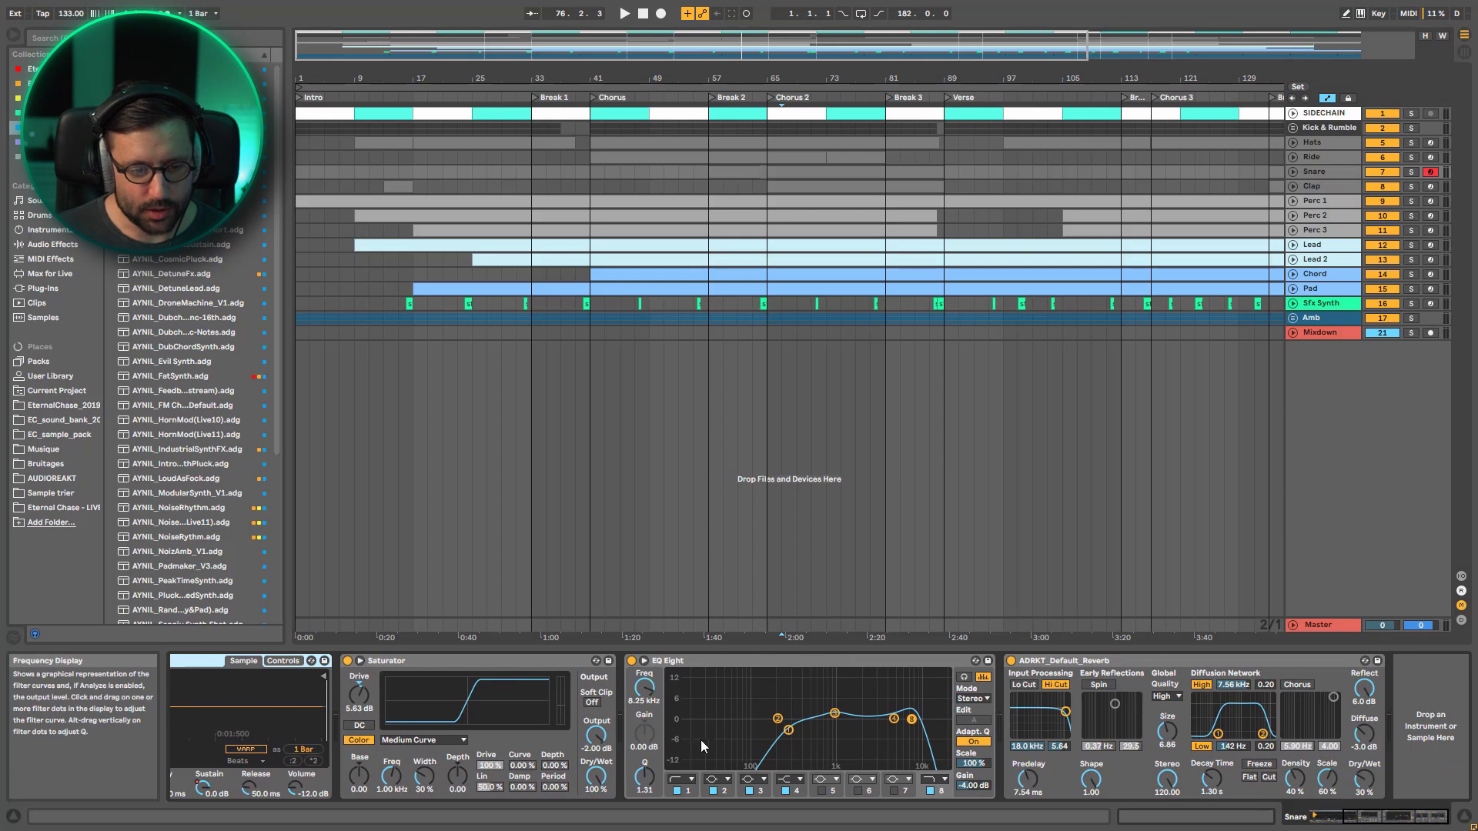
left_click(436, 741)
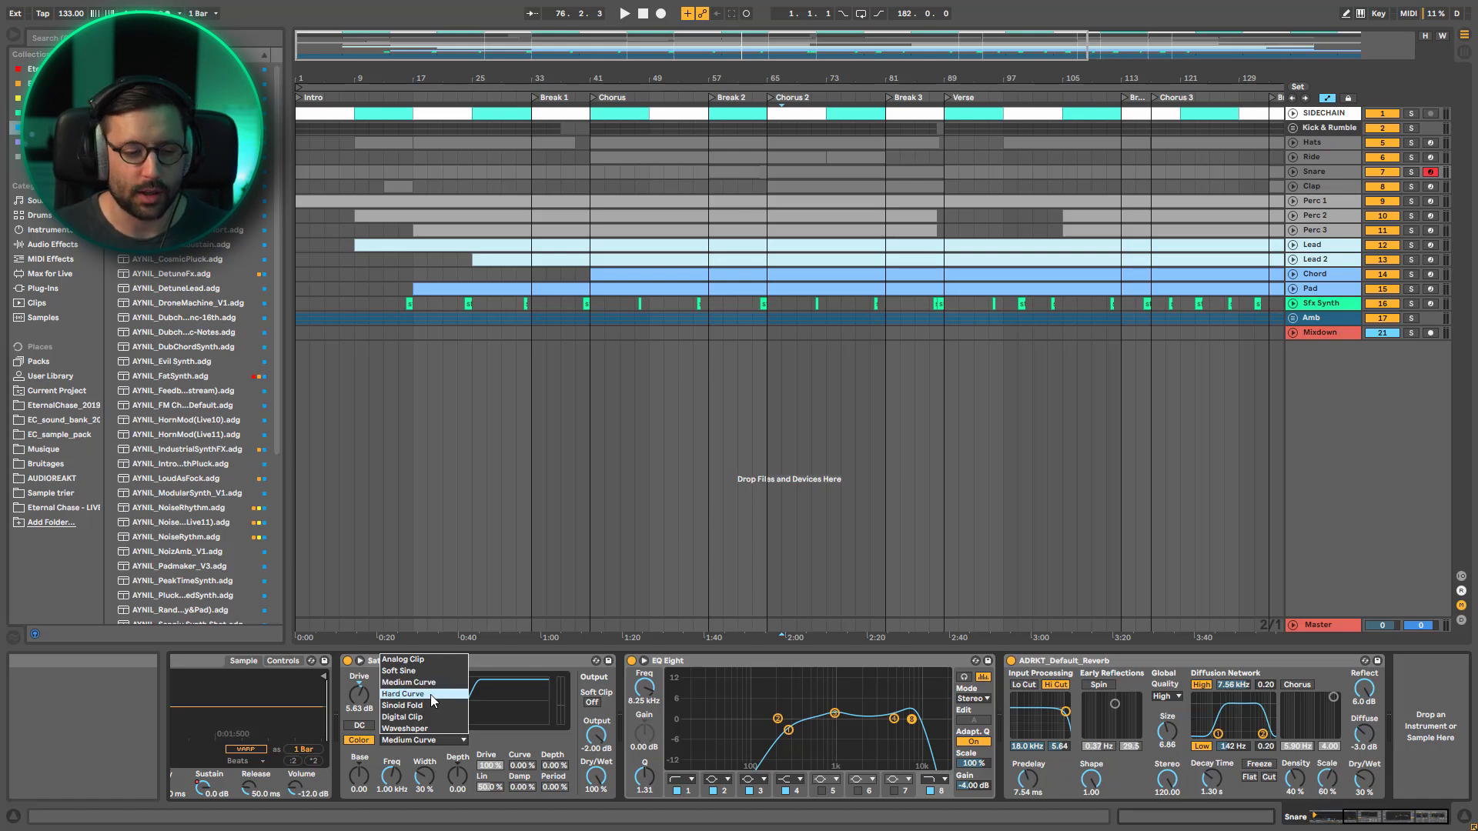
left_click(511, 667)
Play Chorus 2 with the Snare soloed, bypass and re-enable its EQ Eight to compare, and stop playback
key("space")
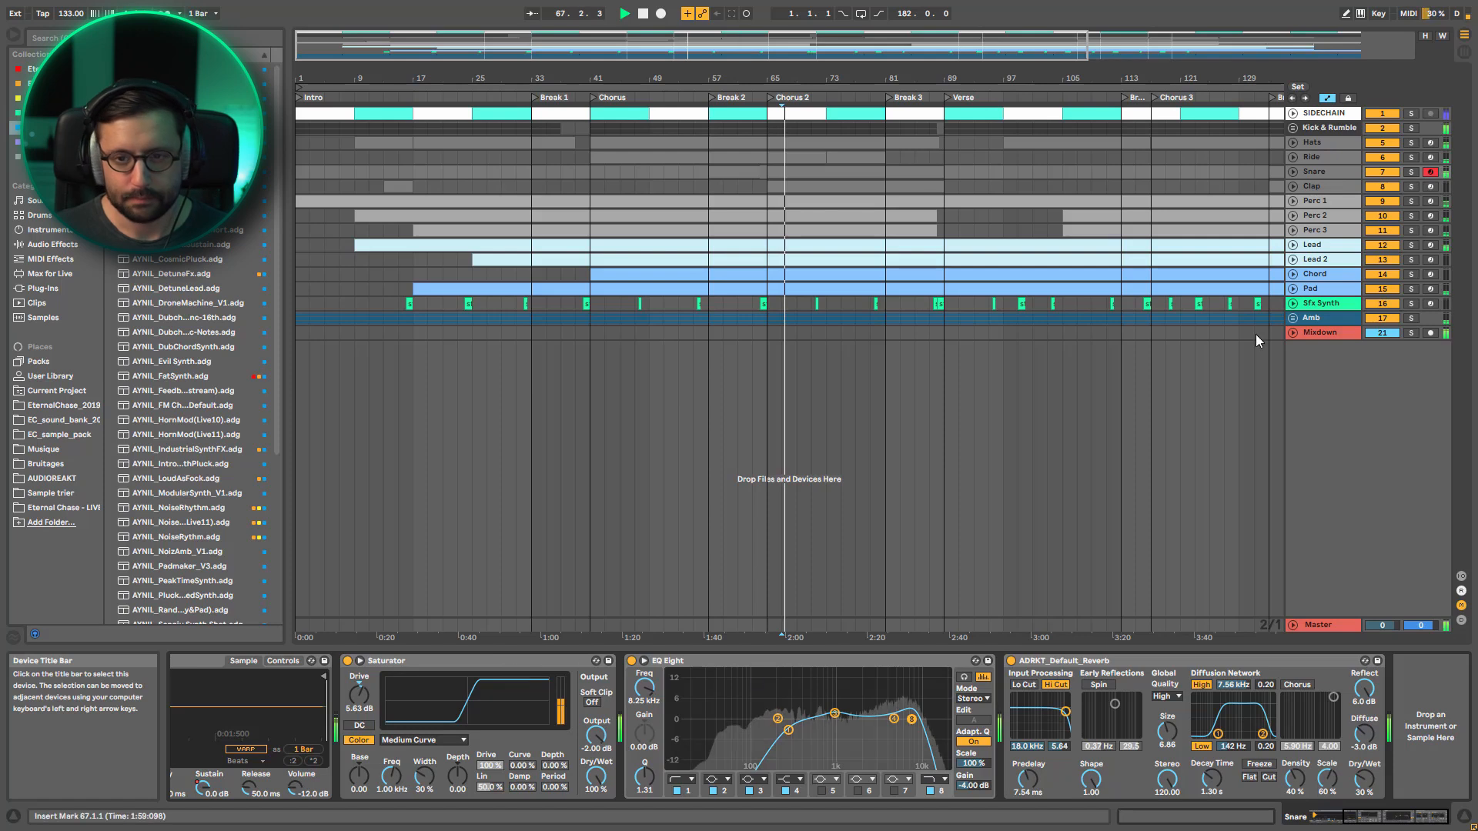
left_click(1412, 172)
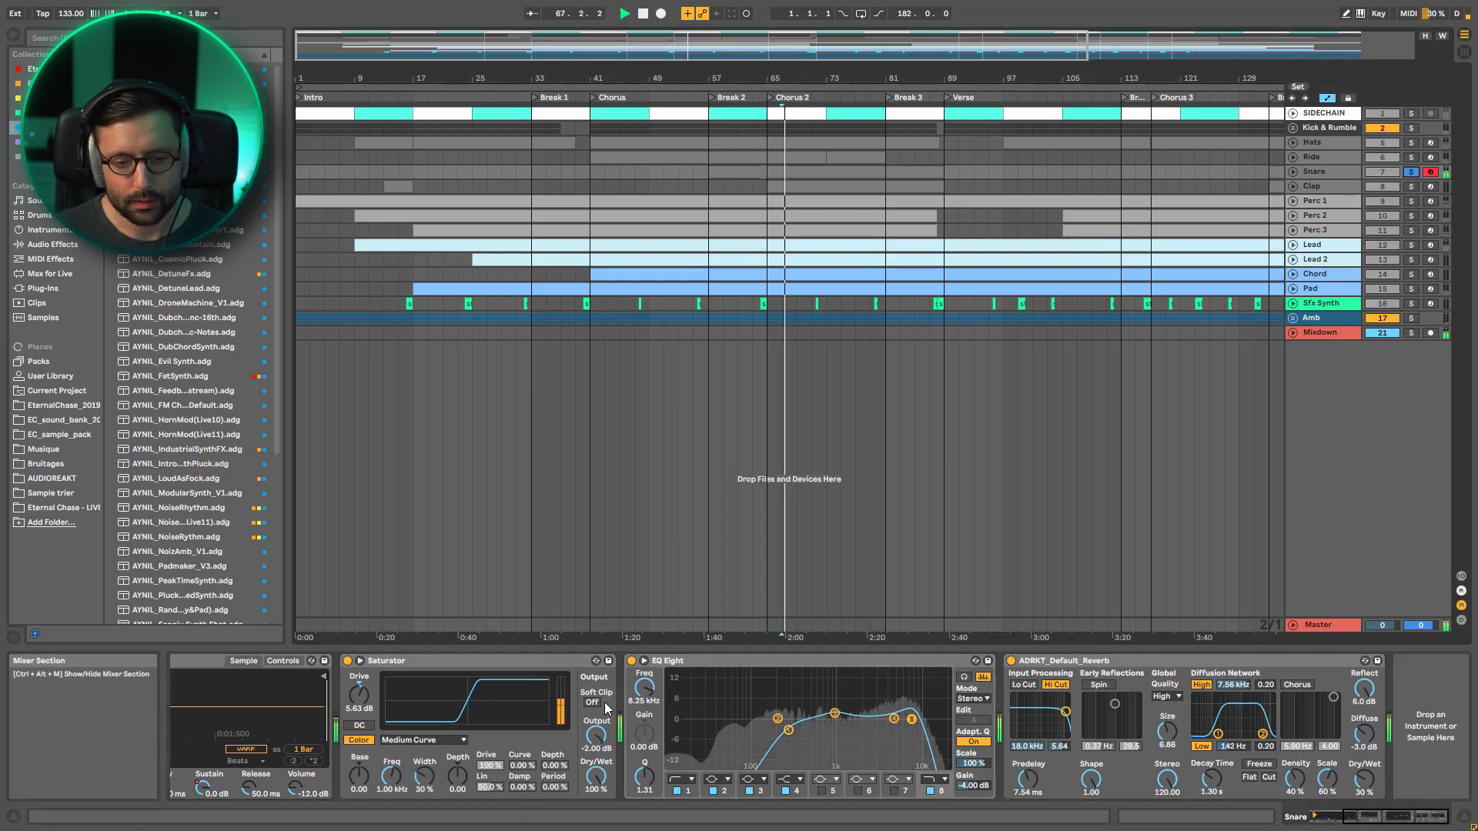
left_click(631, 662)
left_click(632, 661)
key("space")
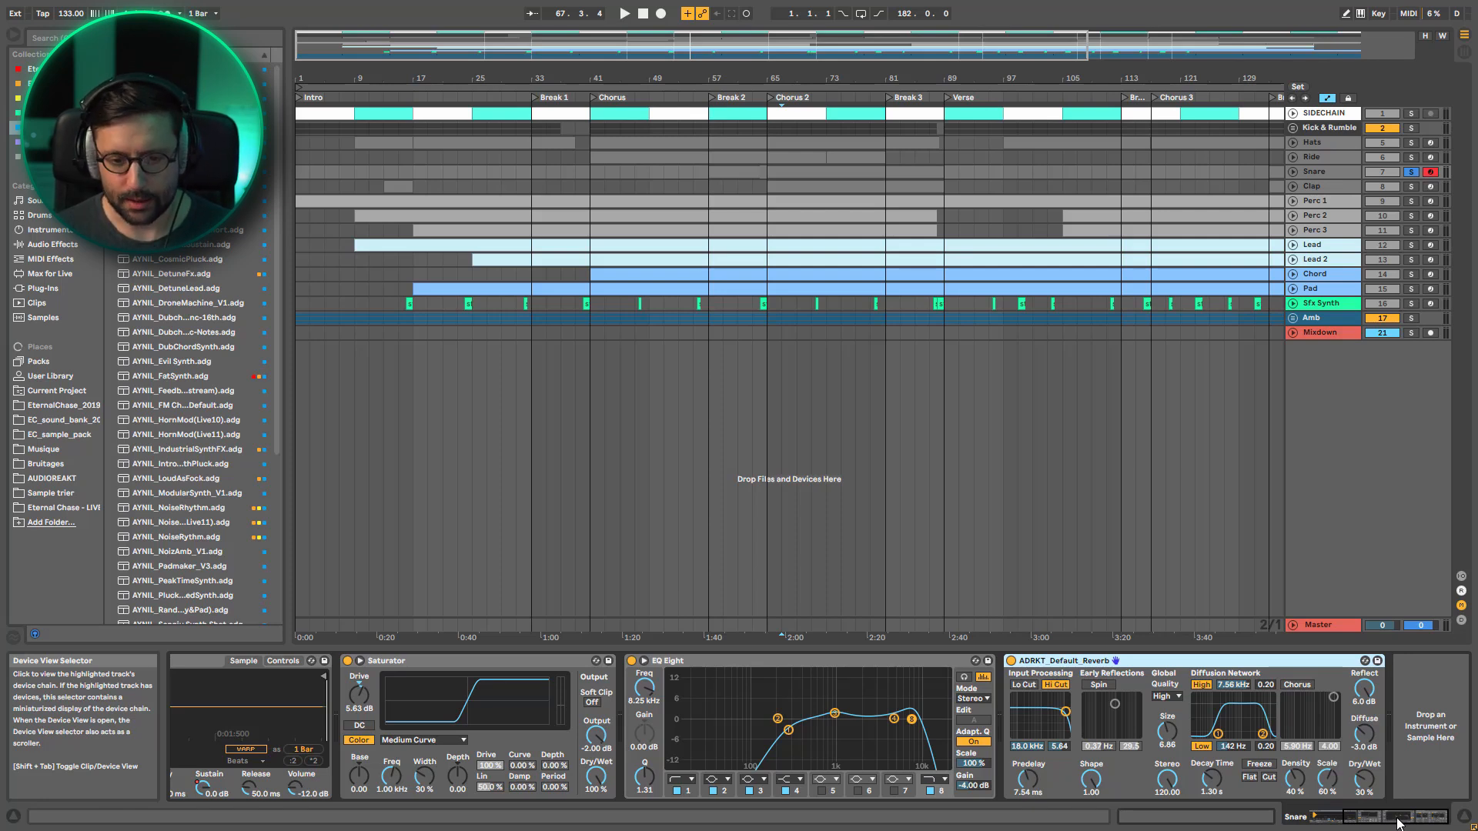
Solo the Clap track and inspect its EQ Eight, Utility, Delay and reverb
left_click(1324, 184)
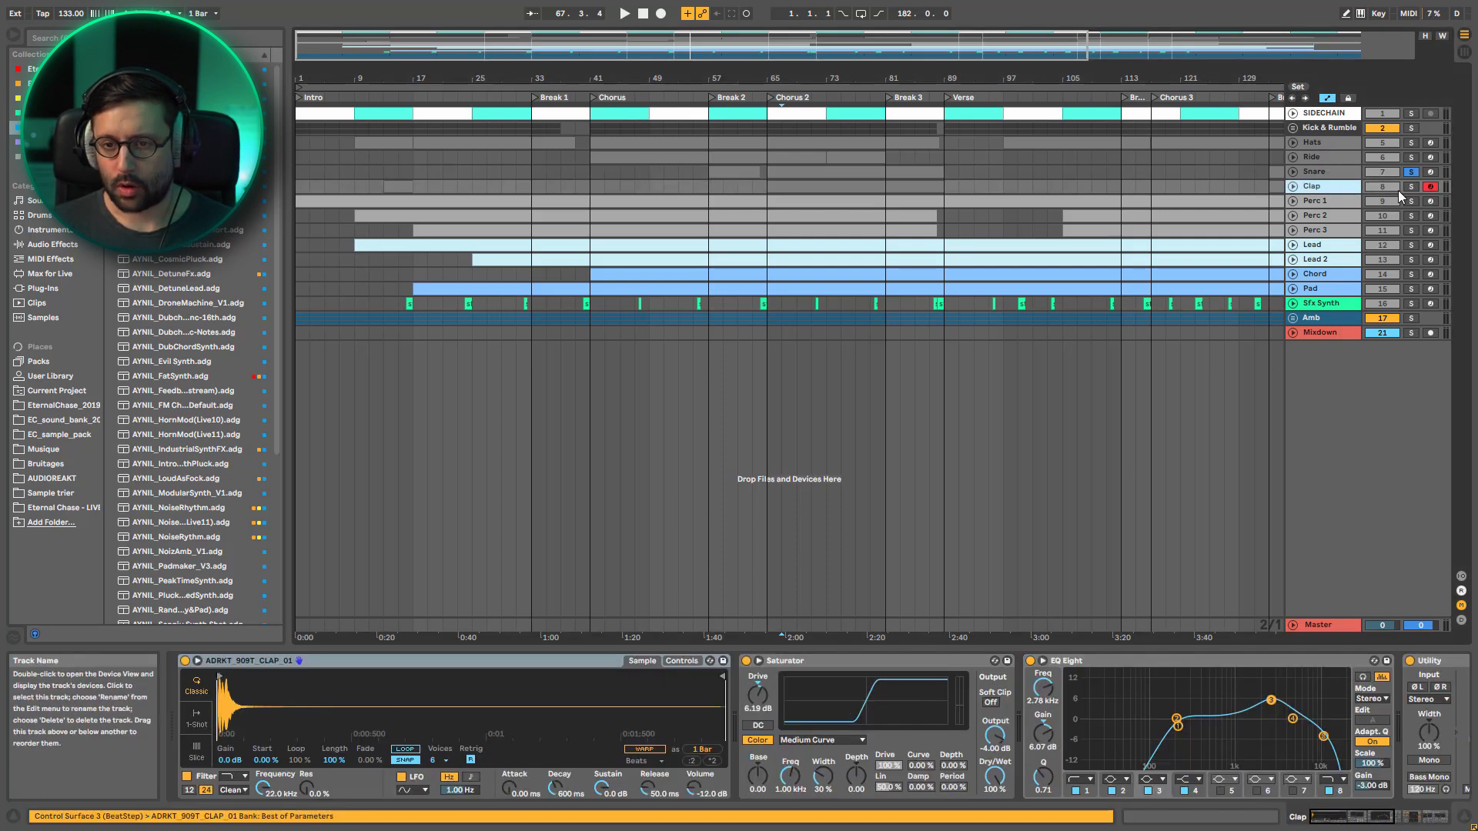
left_click(1411, 187)
left_click(1409, 819)
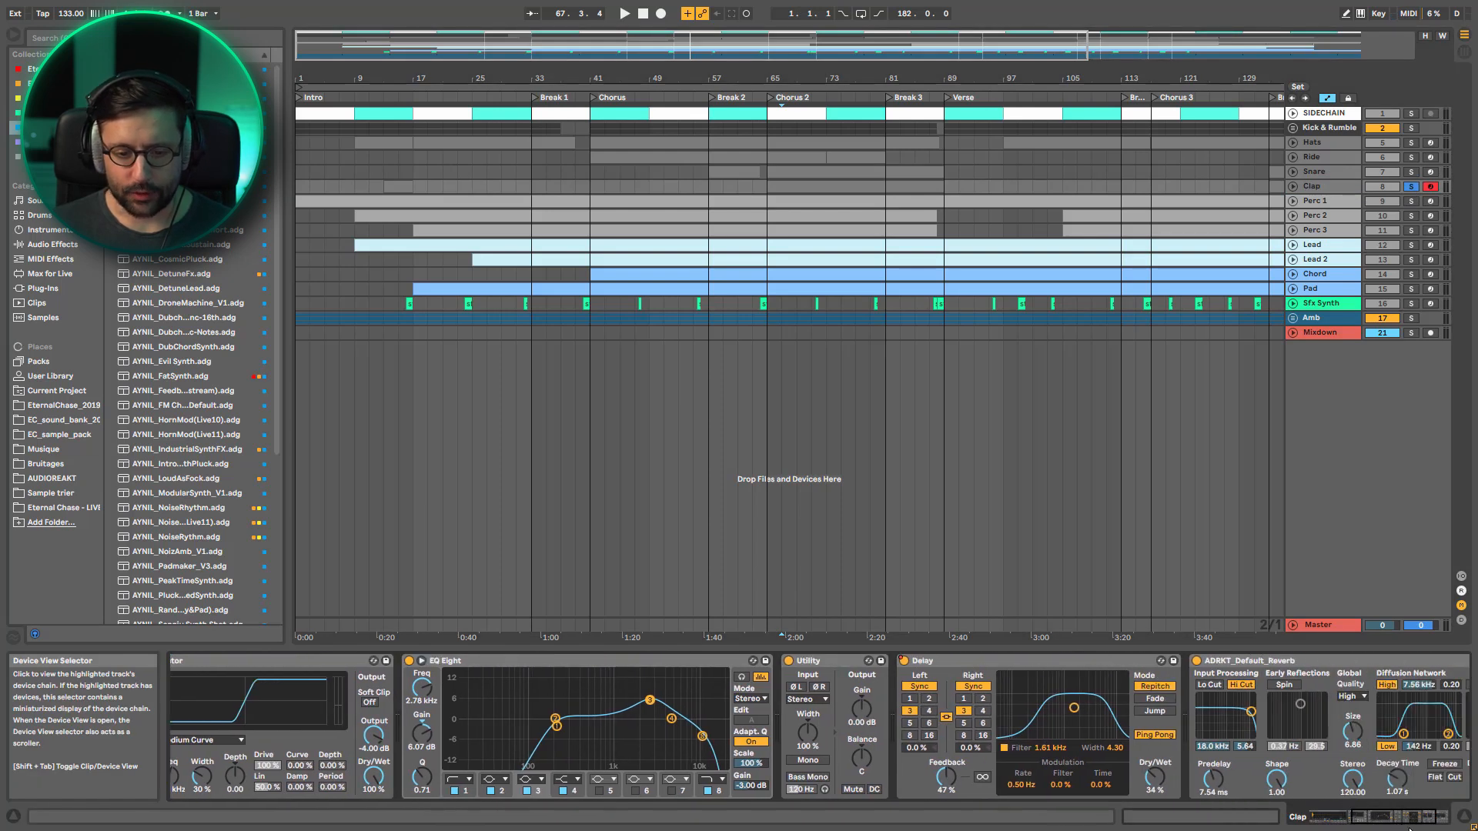
left_click_drag(1410, 829, 1416, 829)
left_click(561, 706)
left_click(559, 702)
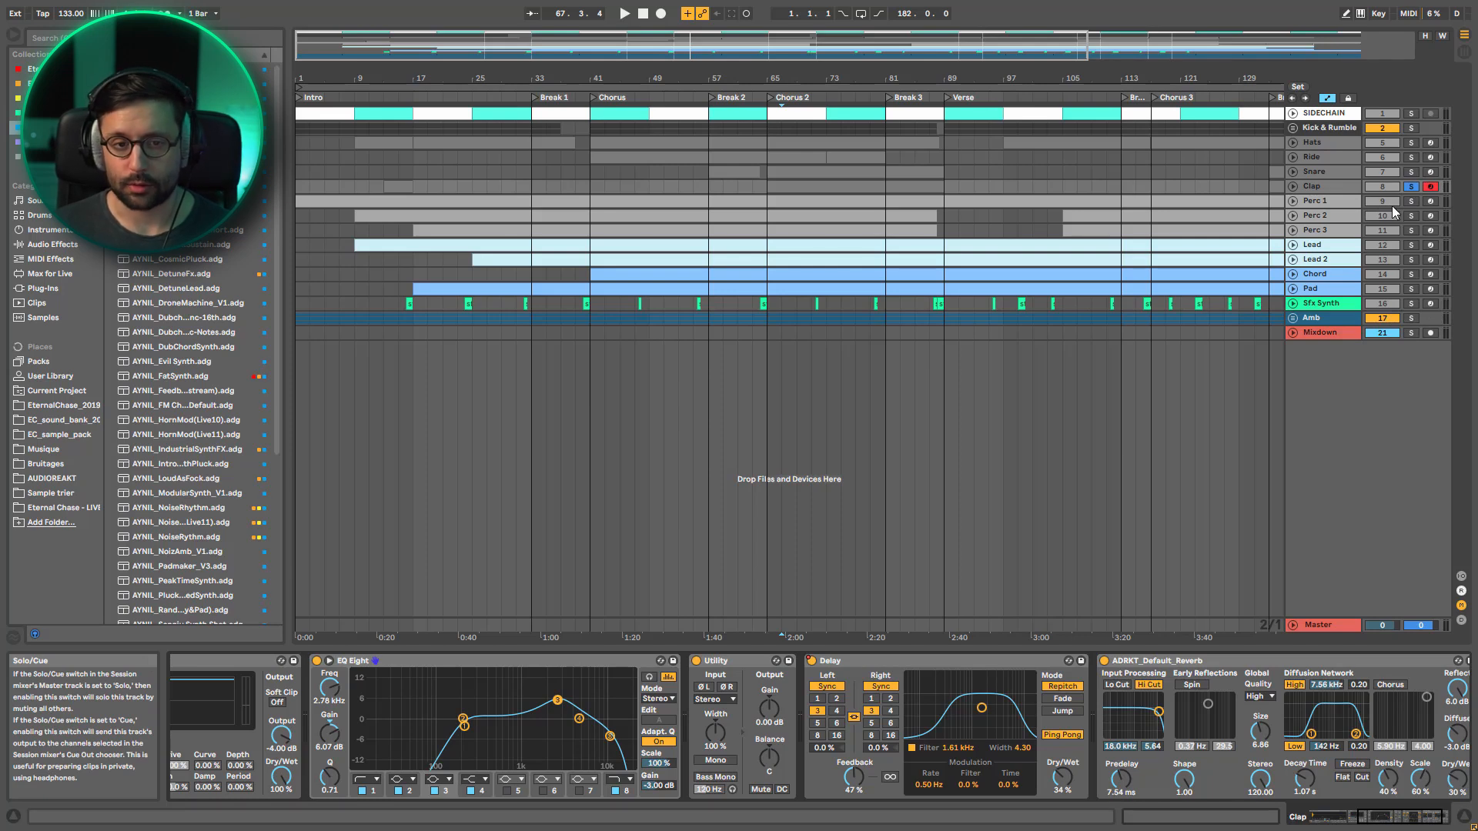
Solo Perc 1 and inspect its device chain through to the reverb, and solo Perc 2 and show its devices
left_click(1317, 213)
left_click(1411, 202)
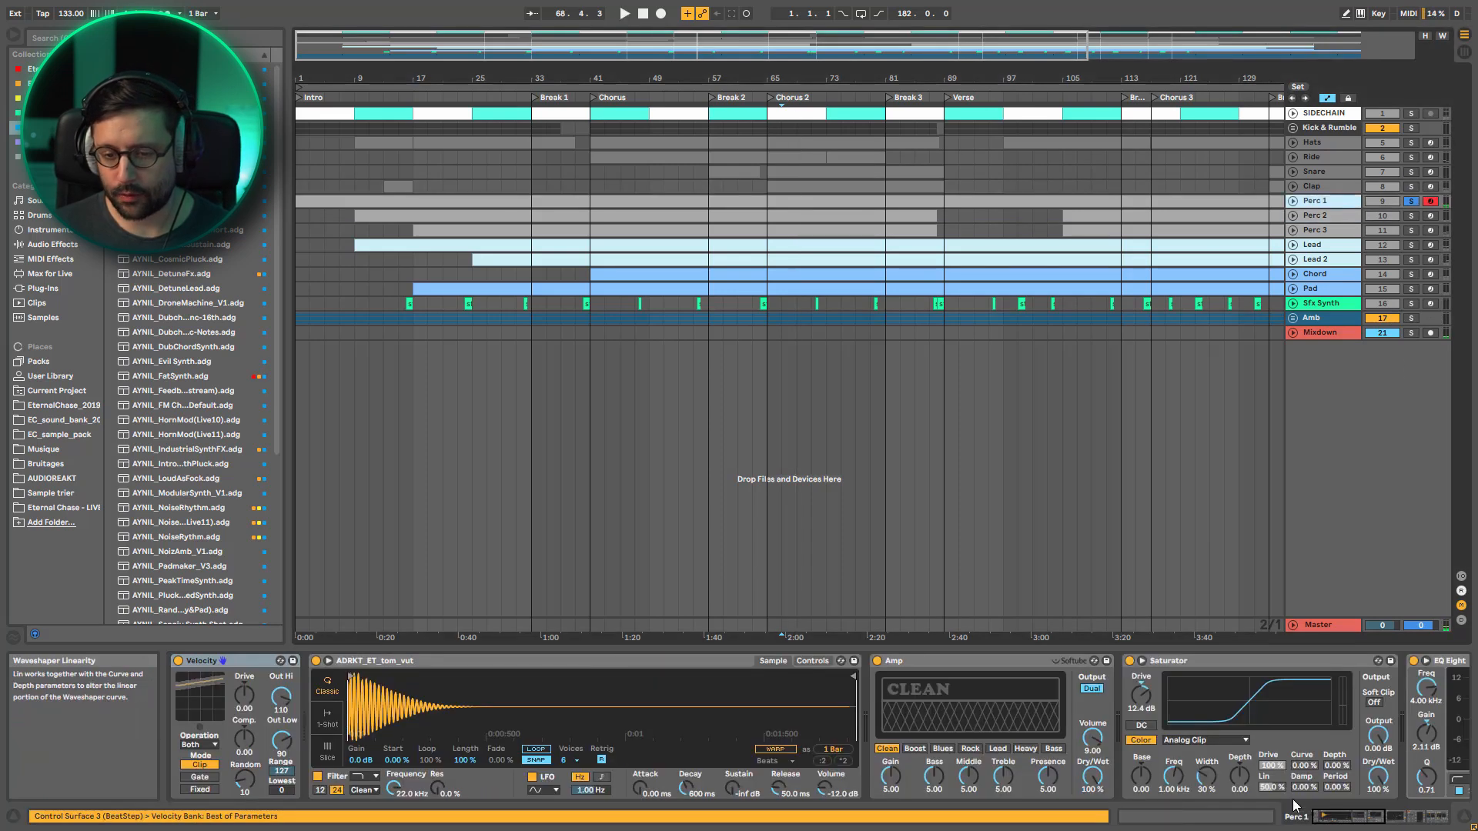
left_click_drag(1359, 818, 1422, 821)
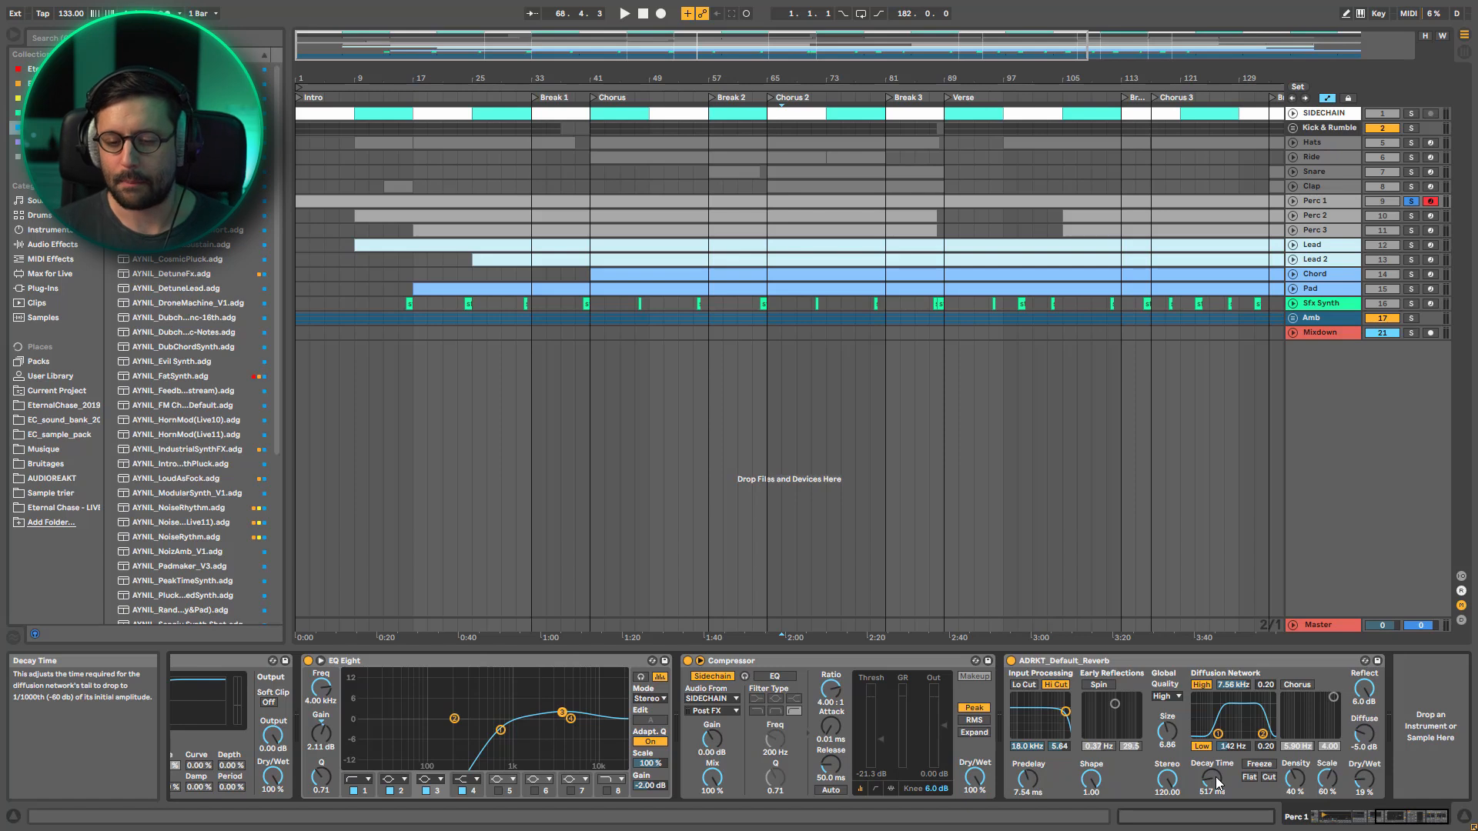
left_click(1411, 215)
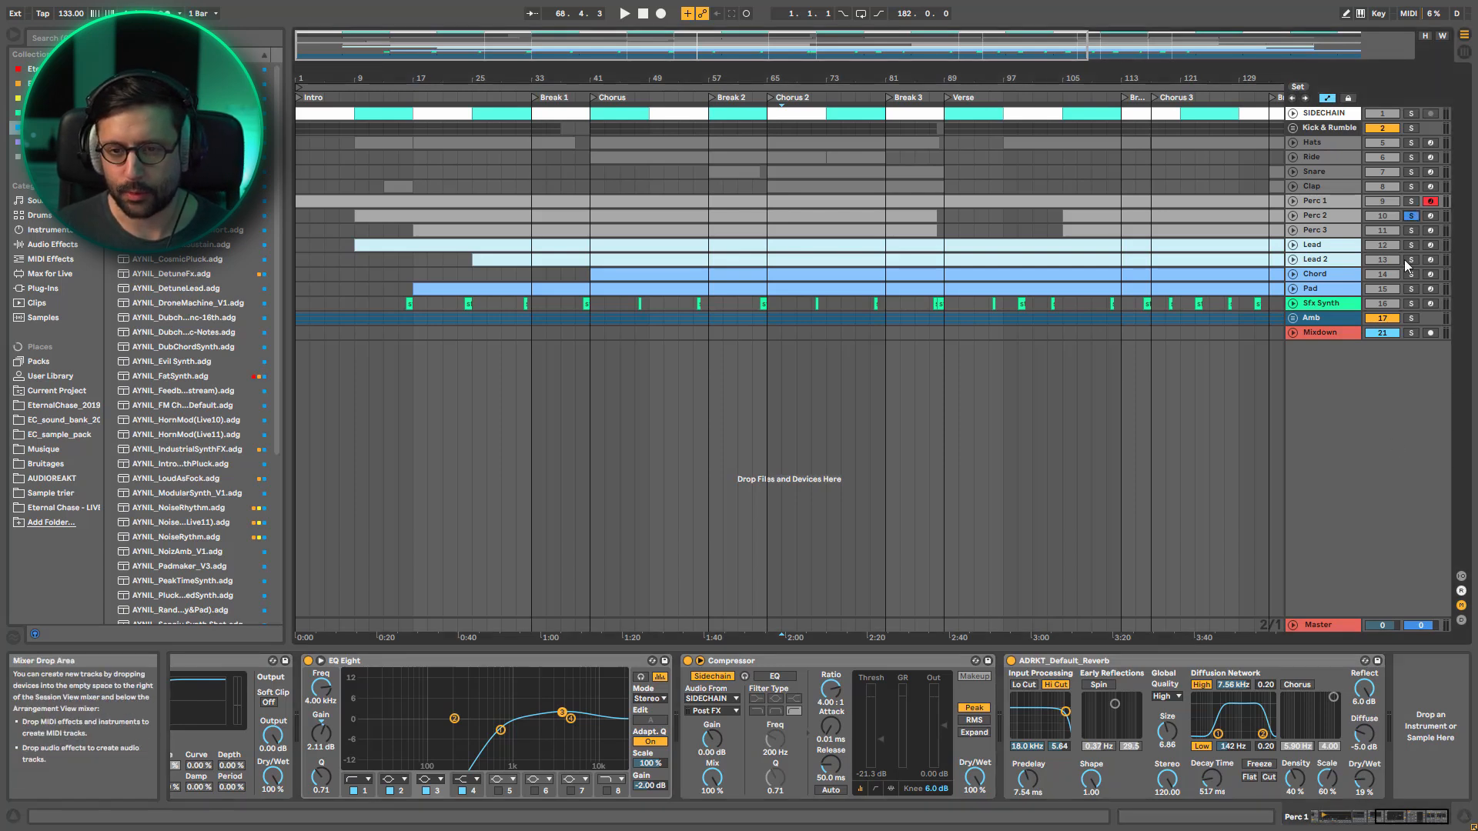
left_click(1325, 215)
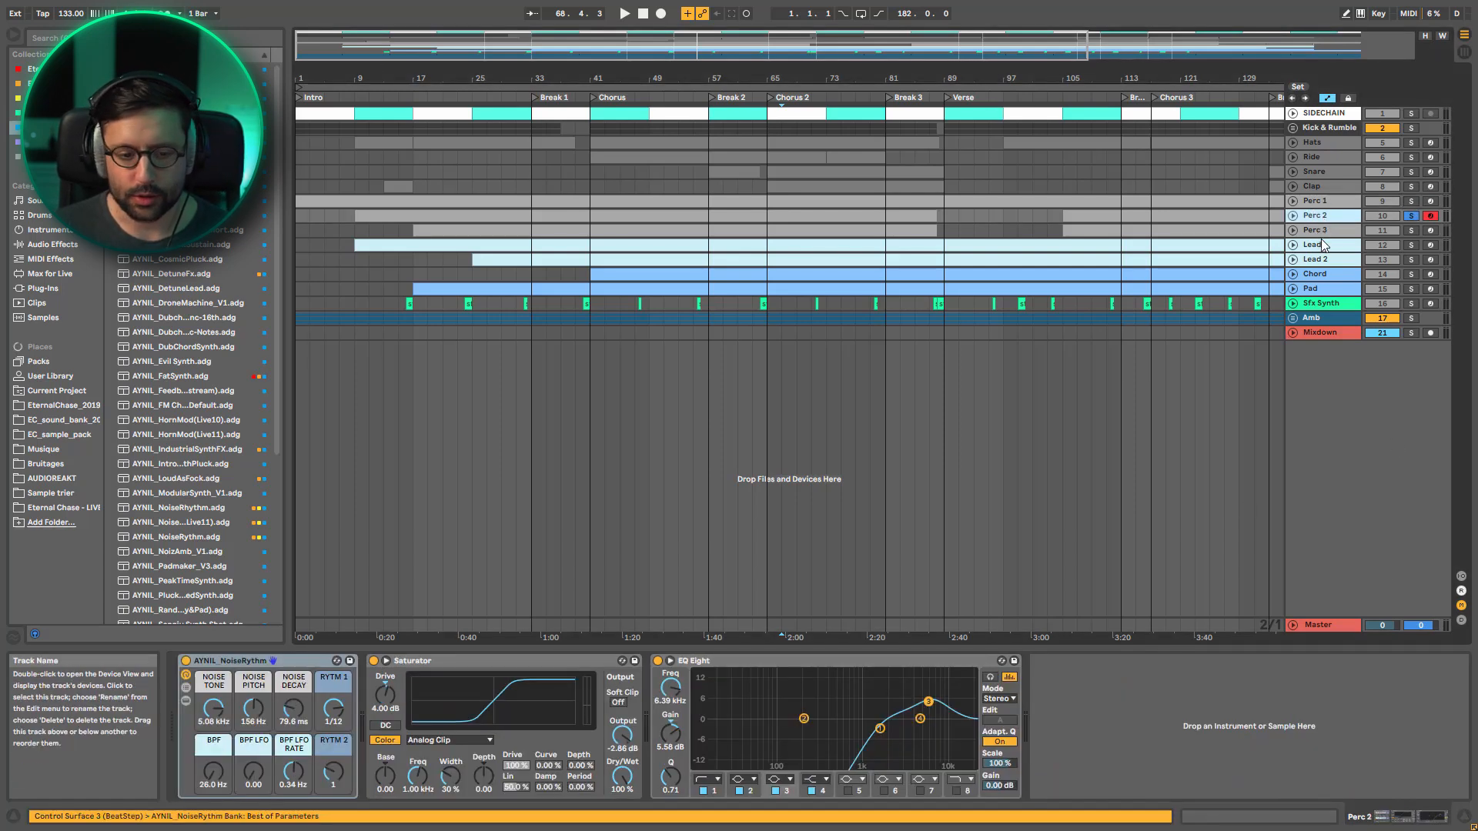
Inspect the Perc 3 device chain through its two Delays and reverb, and briefly play the track soloed
key("Down")
left_click(1367, 822)
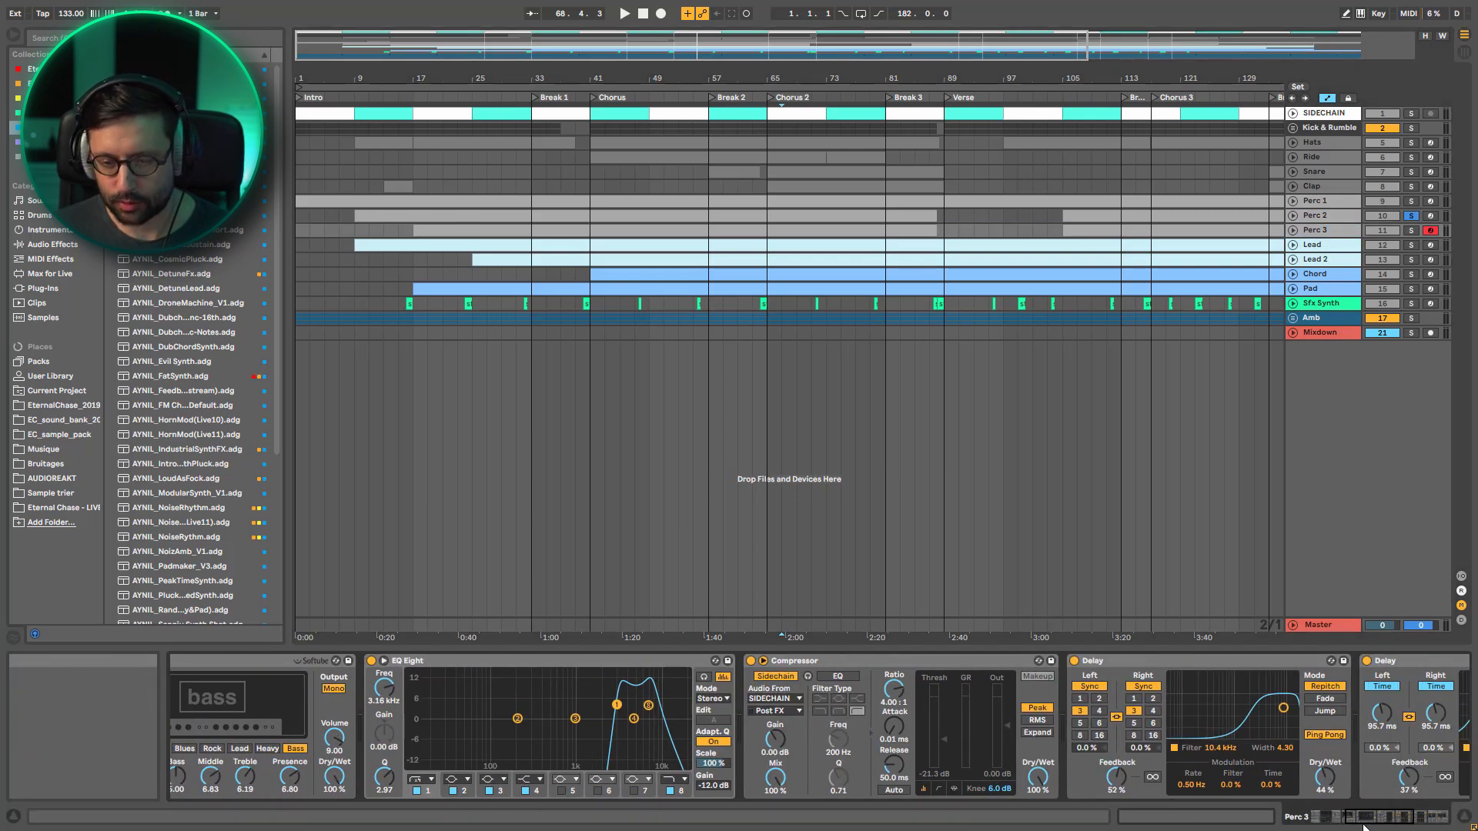
left_click_drag(1380, 824, 1414, 825)
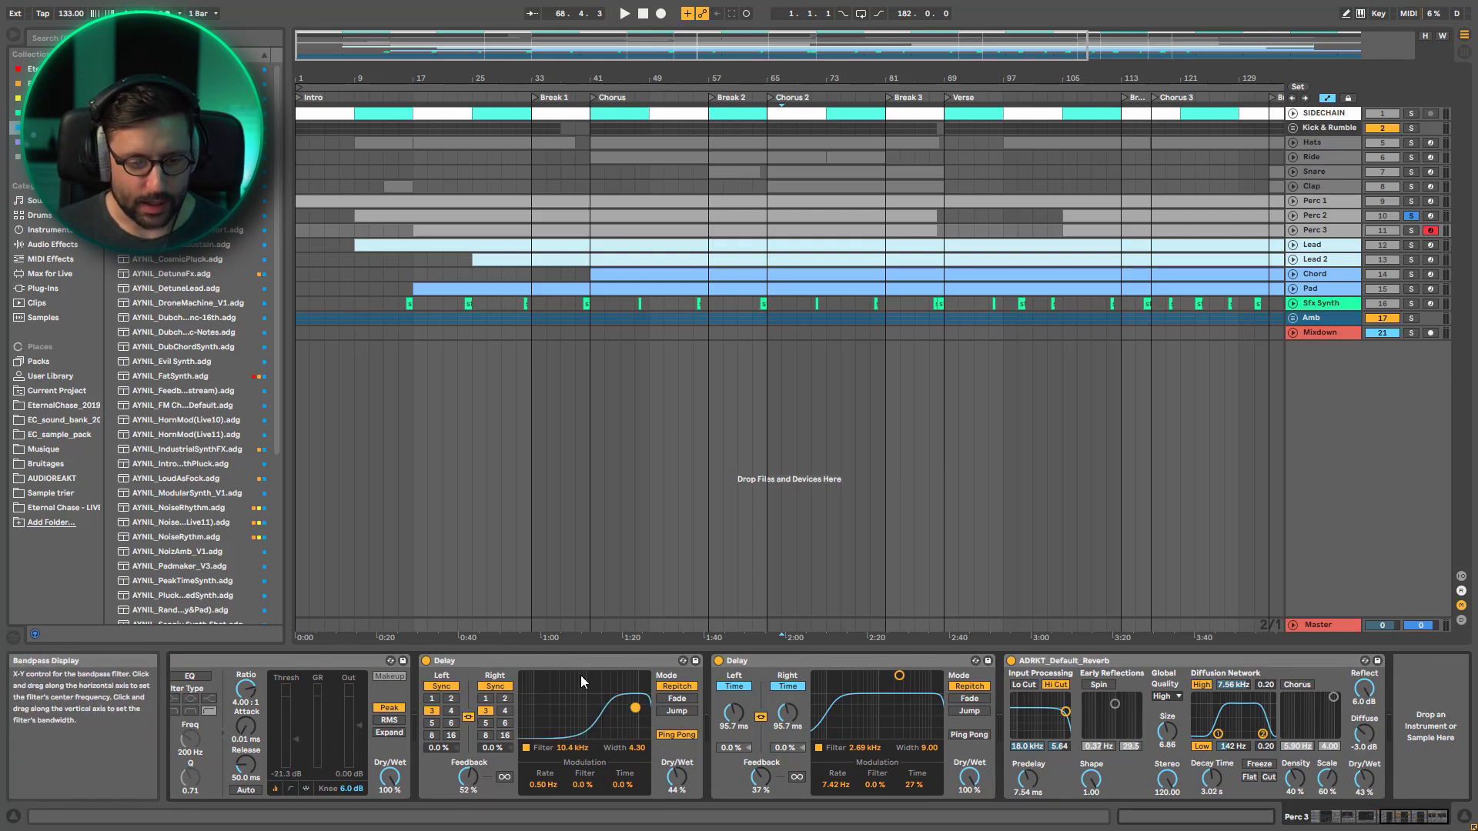
left_click(554, 664)
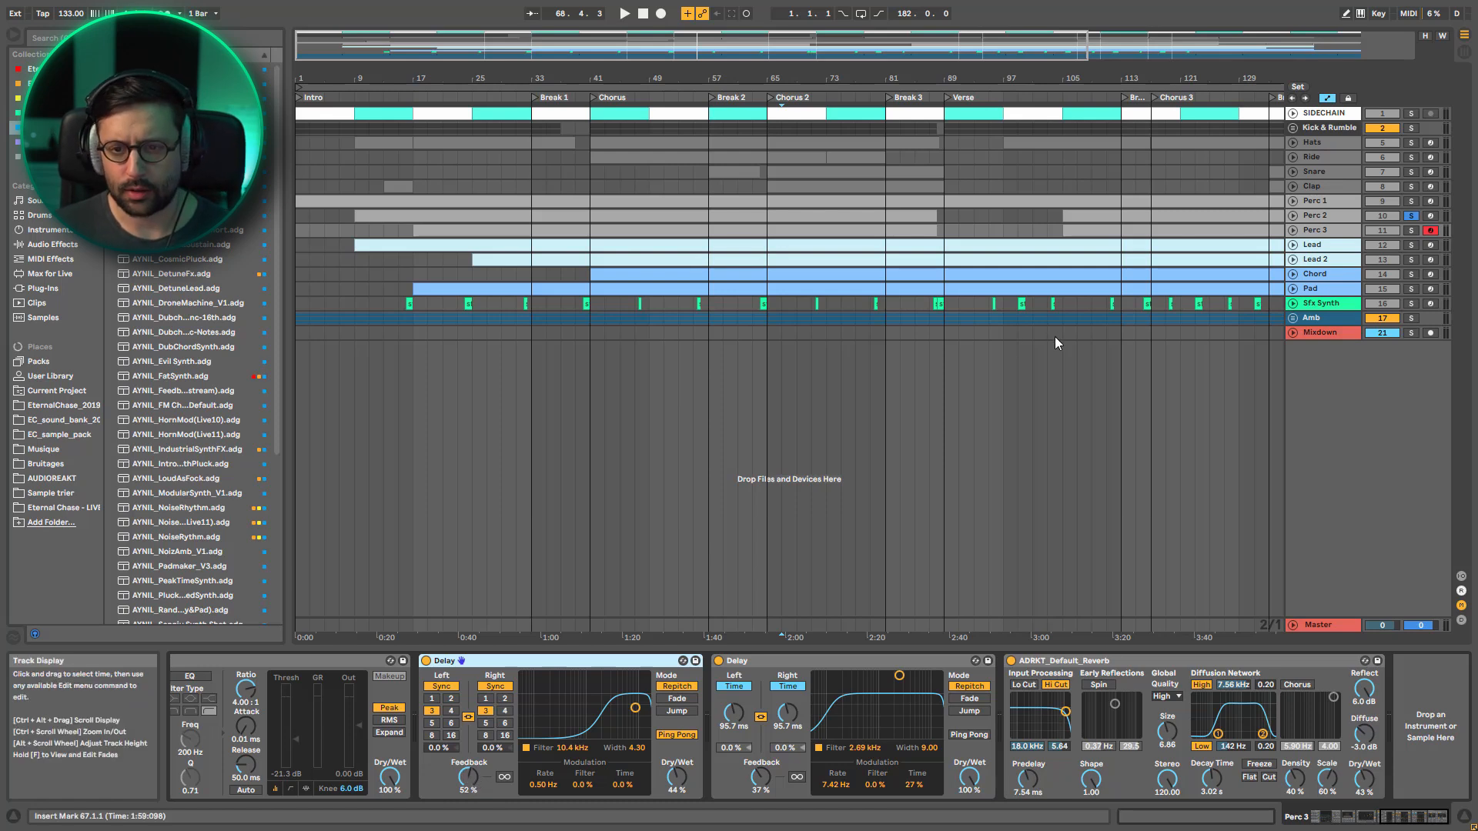
key("space")
key("space")
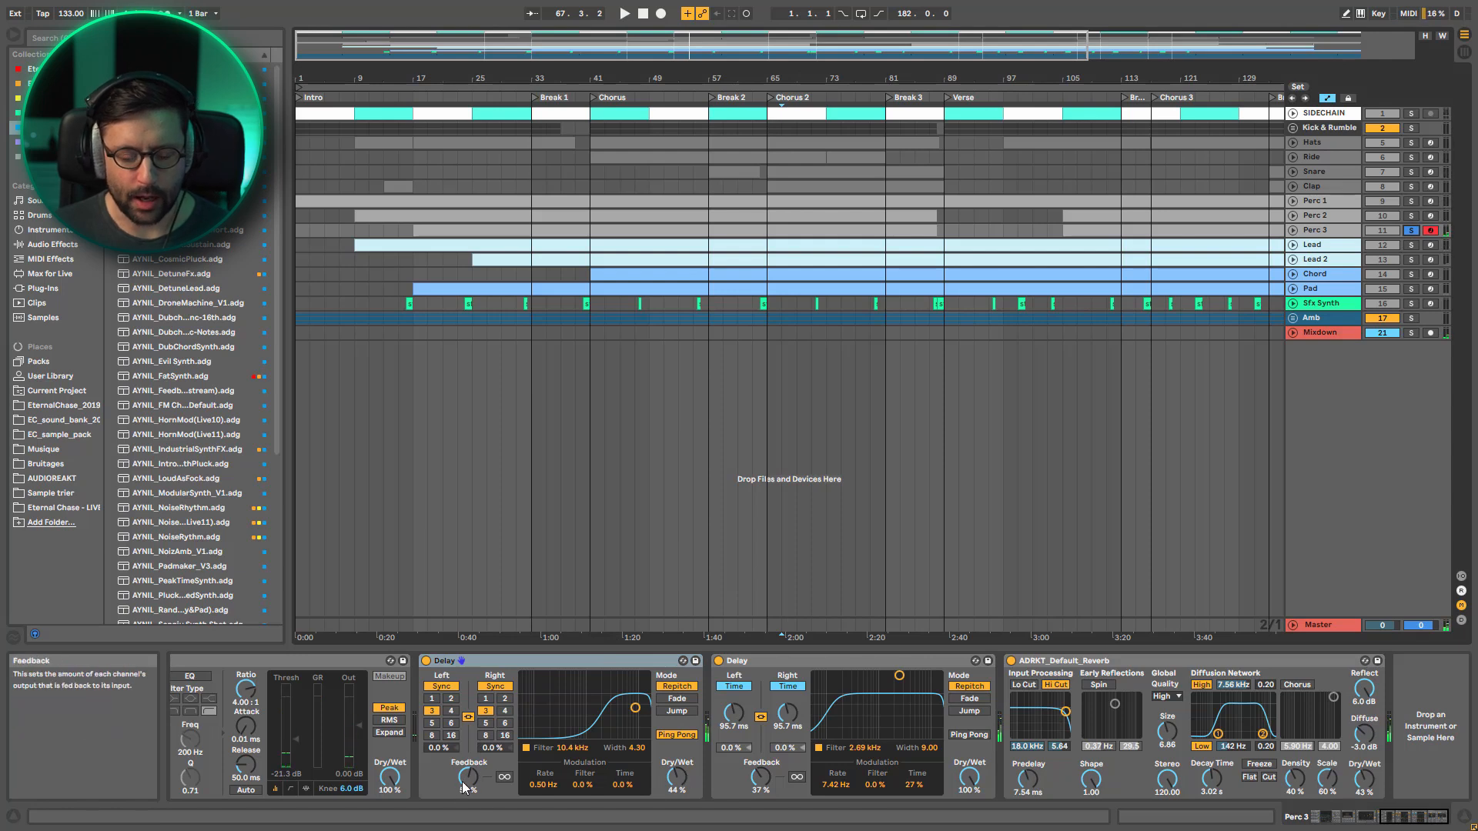
Review the device chains of the Lead 2, Chord and Pad tracks through to their last effects
left_click(1333, 260)
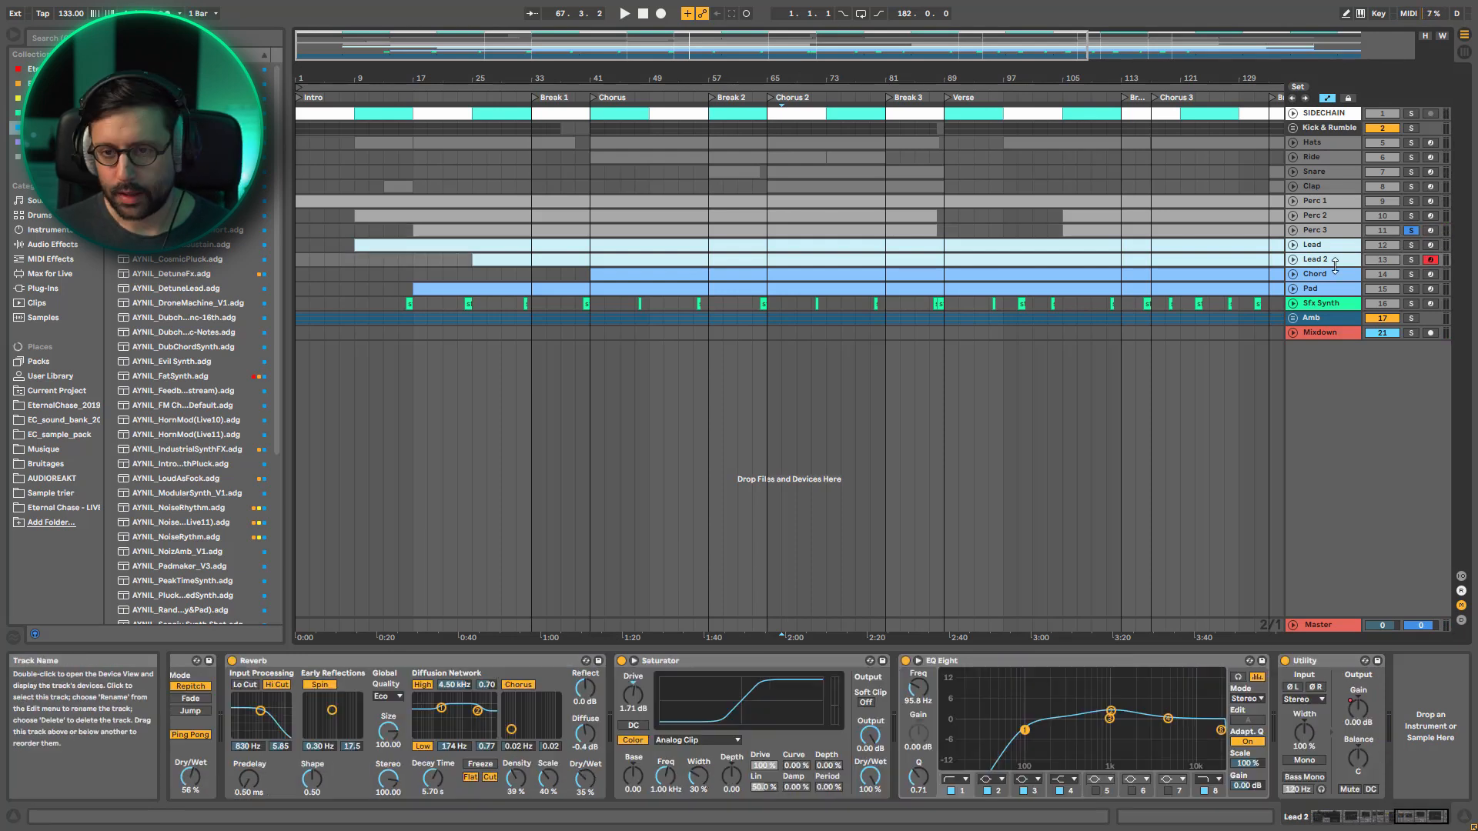
left_click(1338, 275)
left_click_drag(1378, 814, 1458, 799)
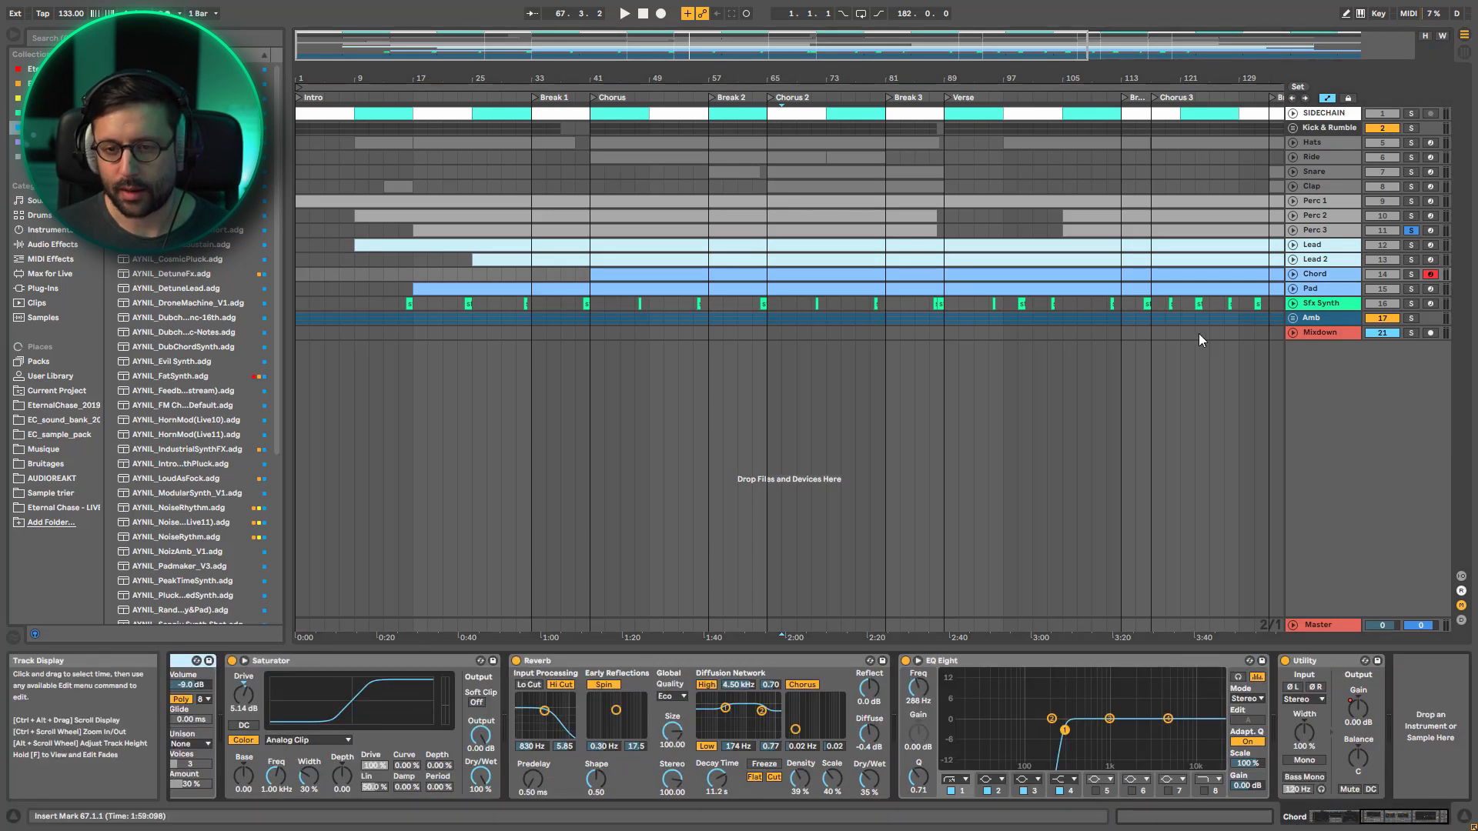
left_click(1325, 290)
left_click_drag(1337, 818, 1397, 820)
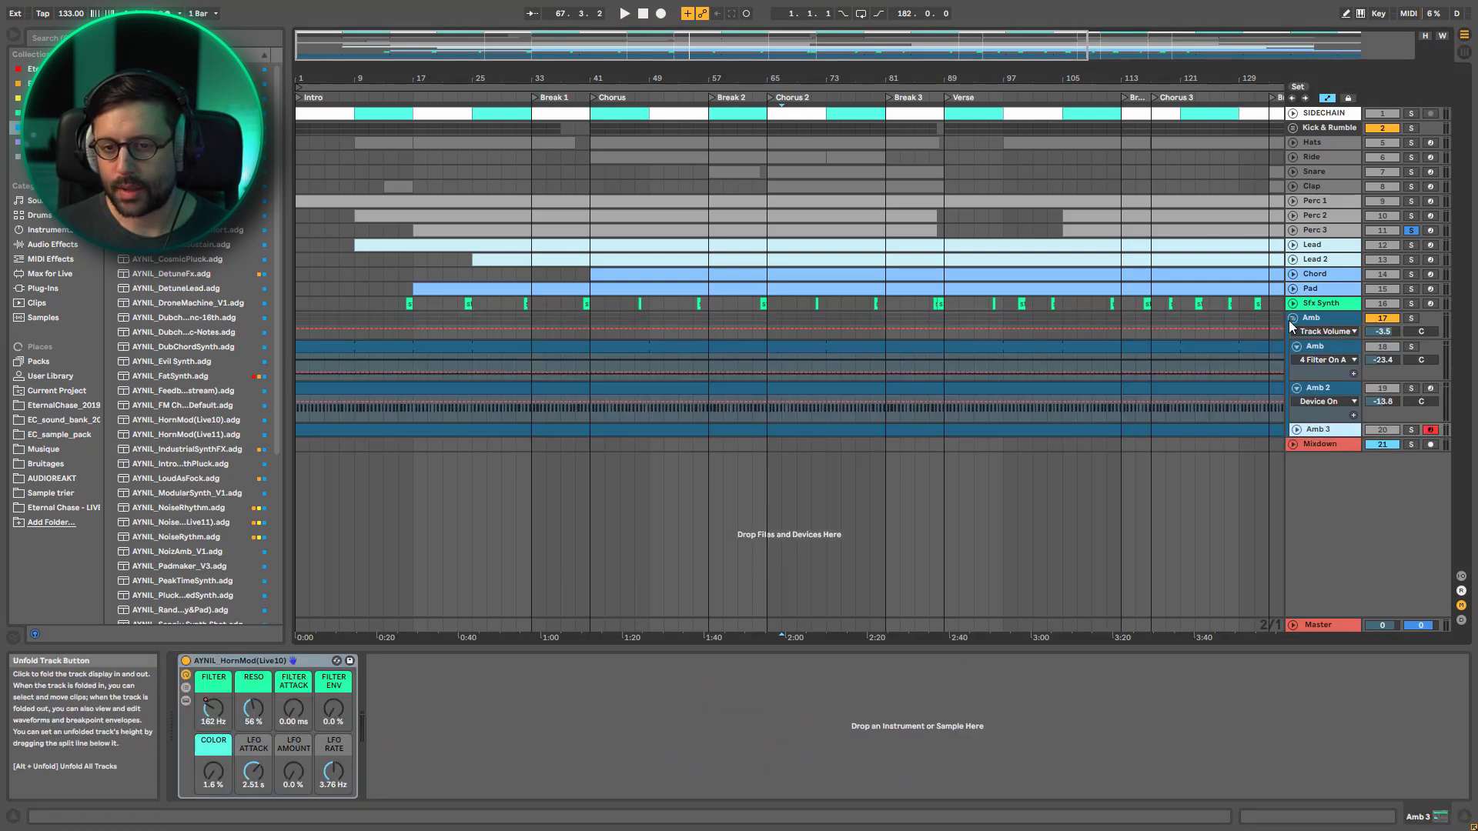
Fold the Amb group, and unfold the Mixdown track to show its RISER KNOB automation and devices
left_click(1294, 318)
left_click(1293, 334)
left_click(1324, 334)
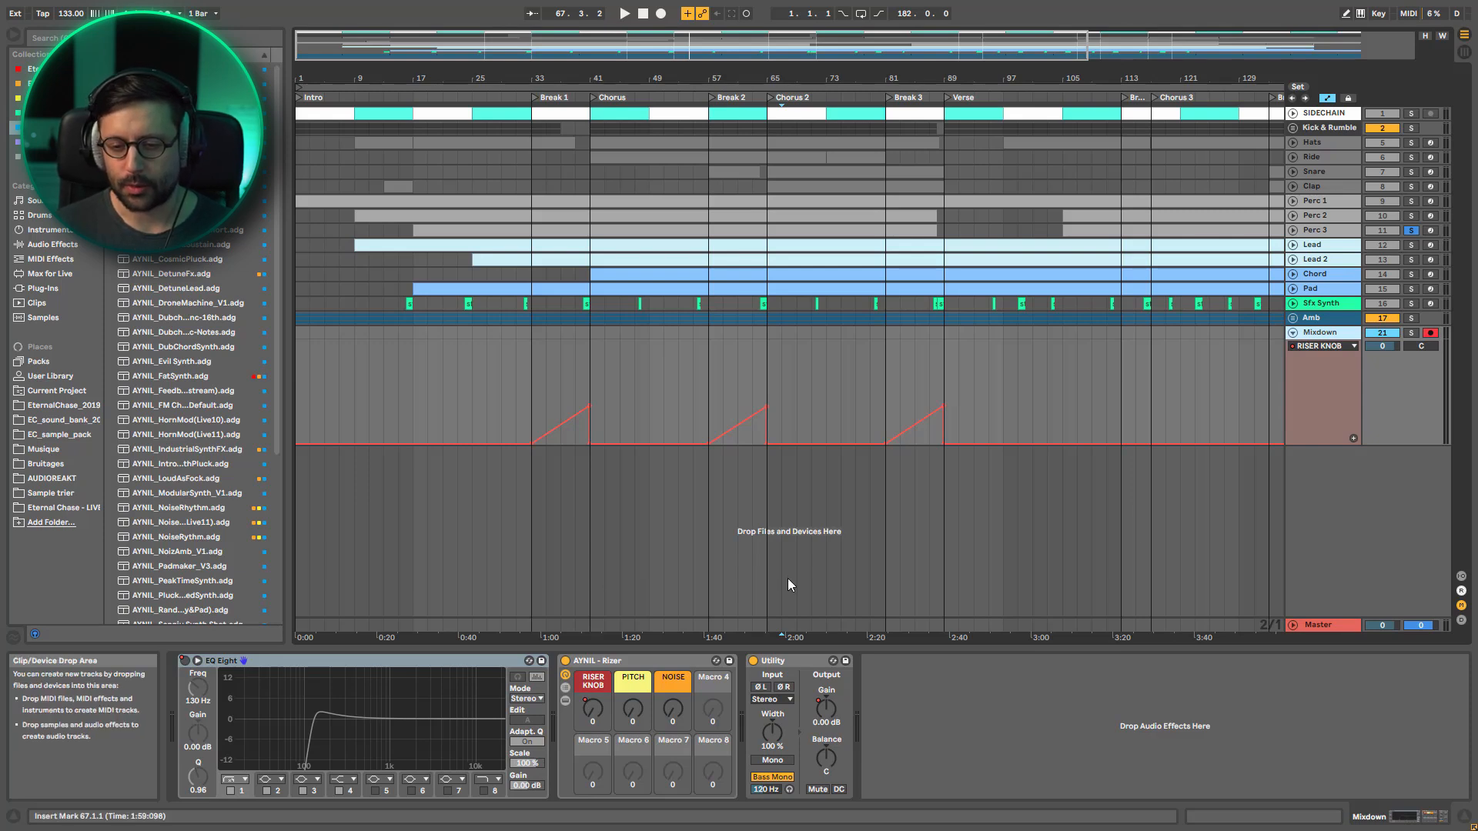
Show the devices inside the Master track's effect rack, and return to the Mixdown track's device chain
left_click(1340, 625)
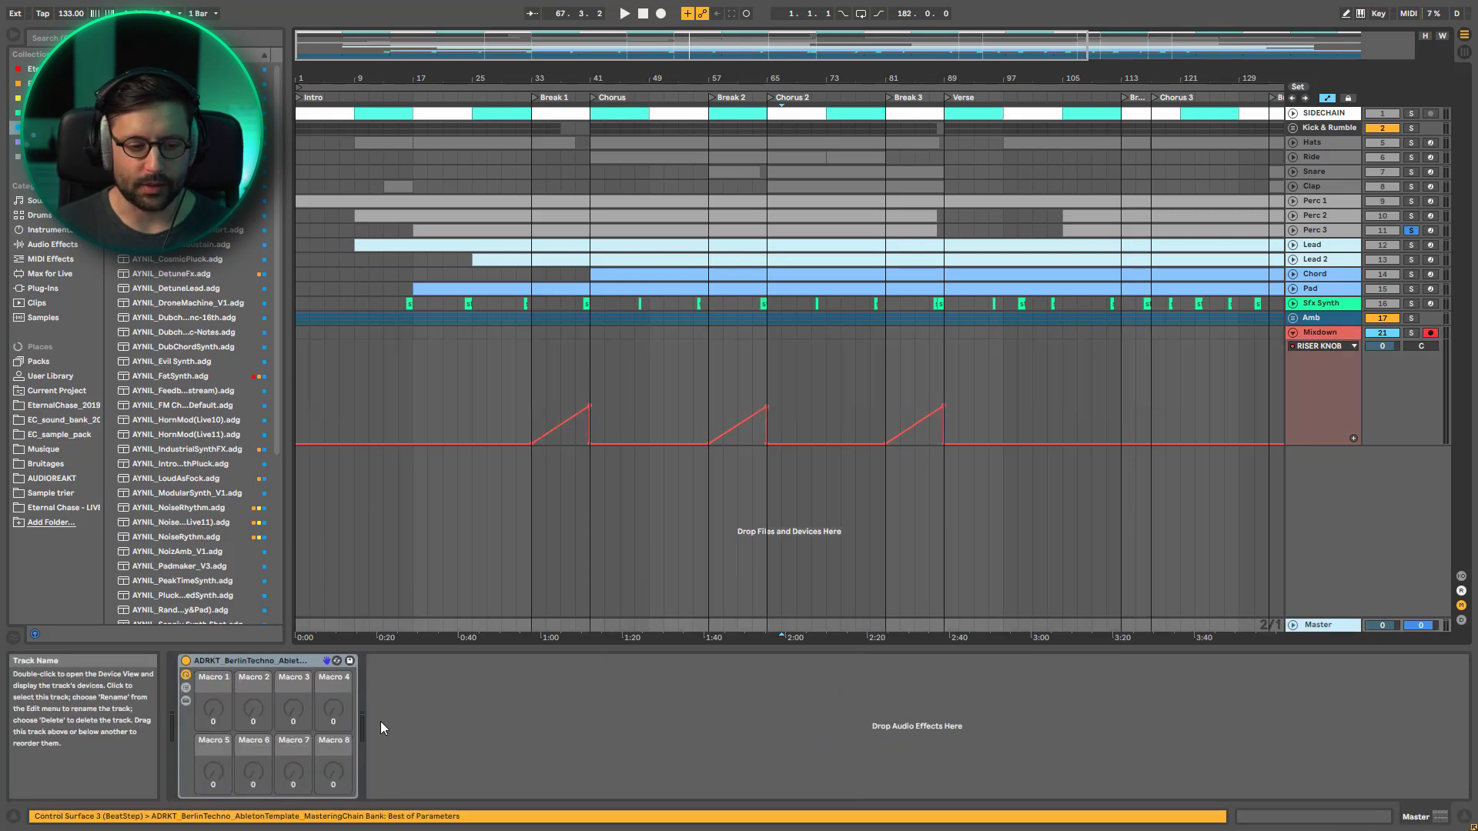
left_click(186, 701)
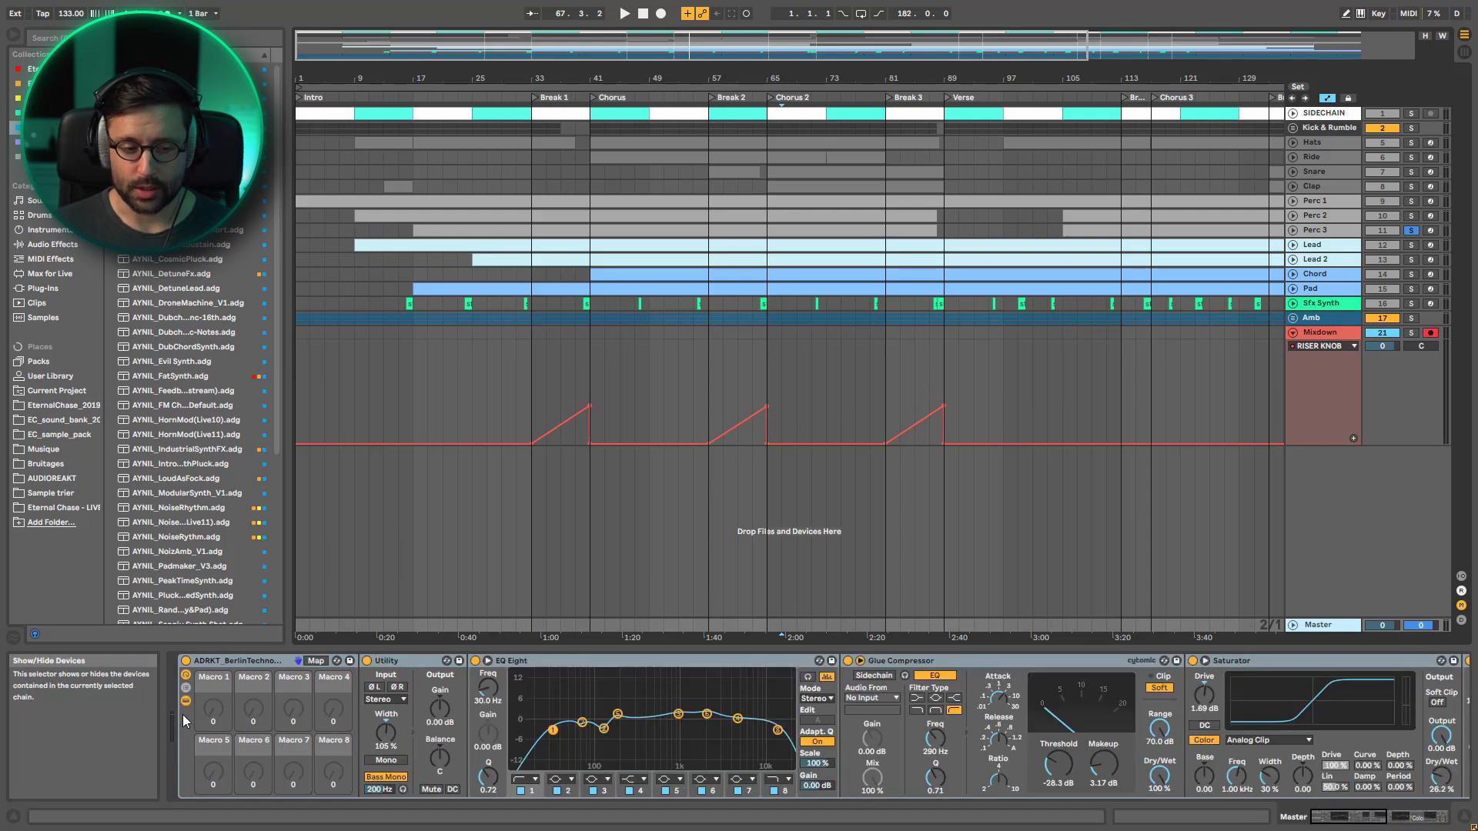
left_click(1323, 342)
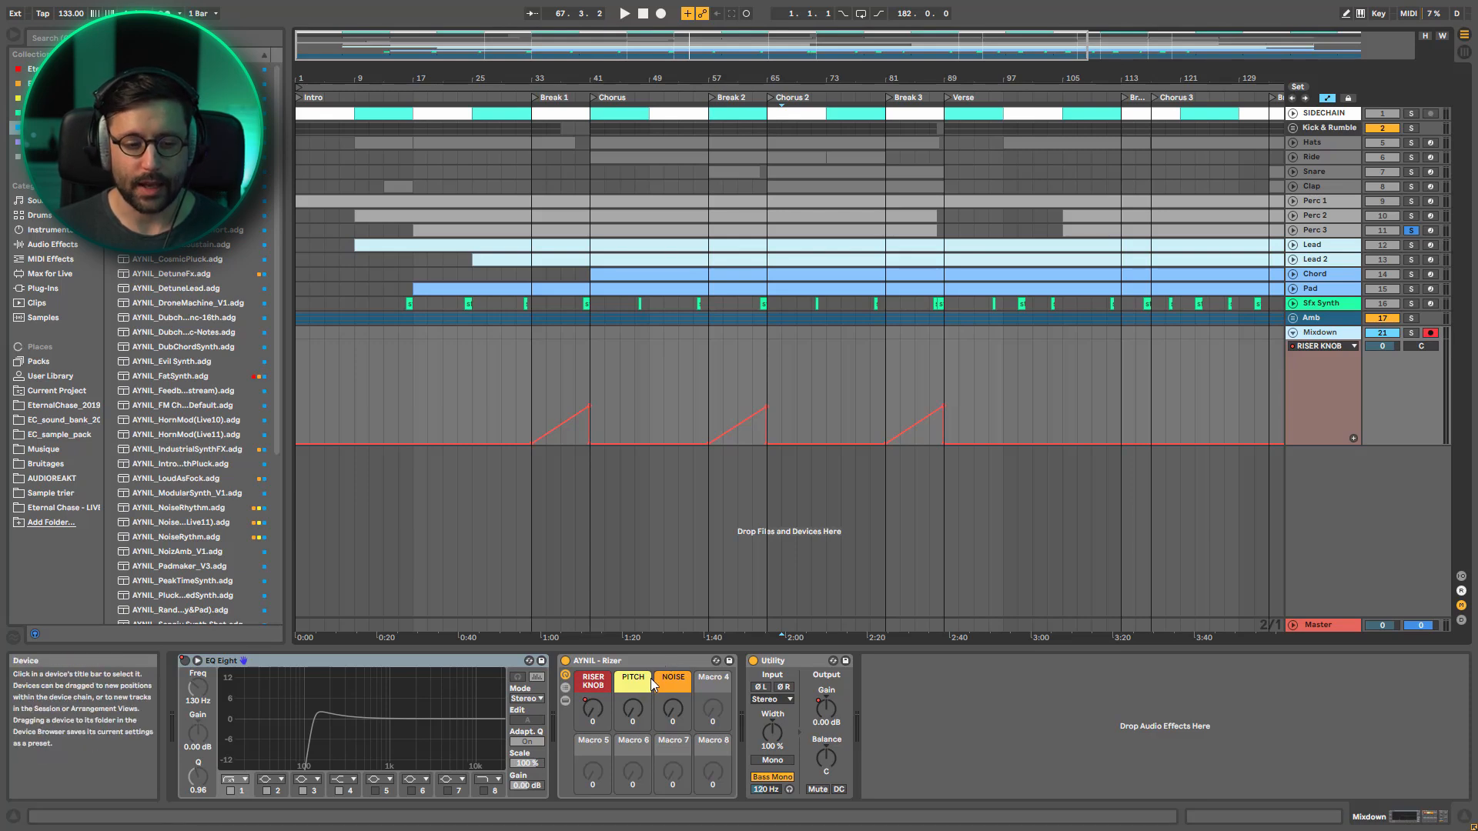
Show the Master track's device chain, look over the session clip grid and mixer, and return to the arrangement
left_click(1324, 627)
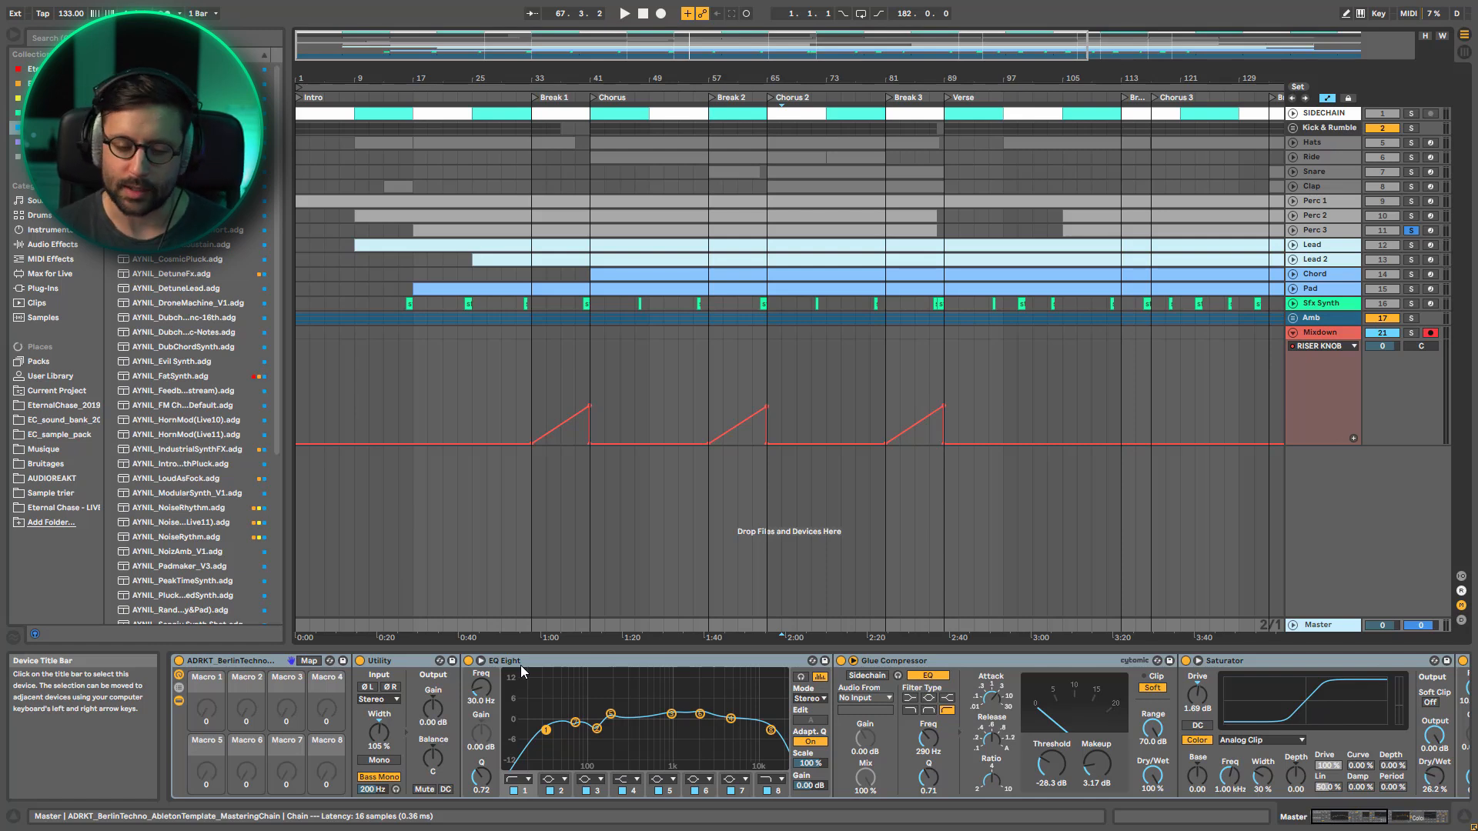
key("Tab")
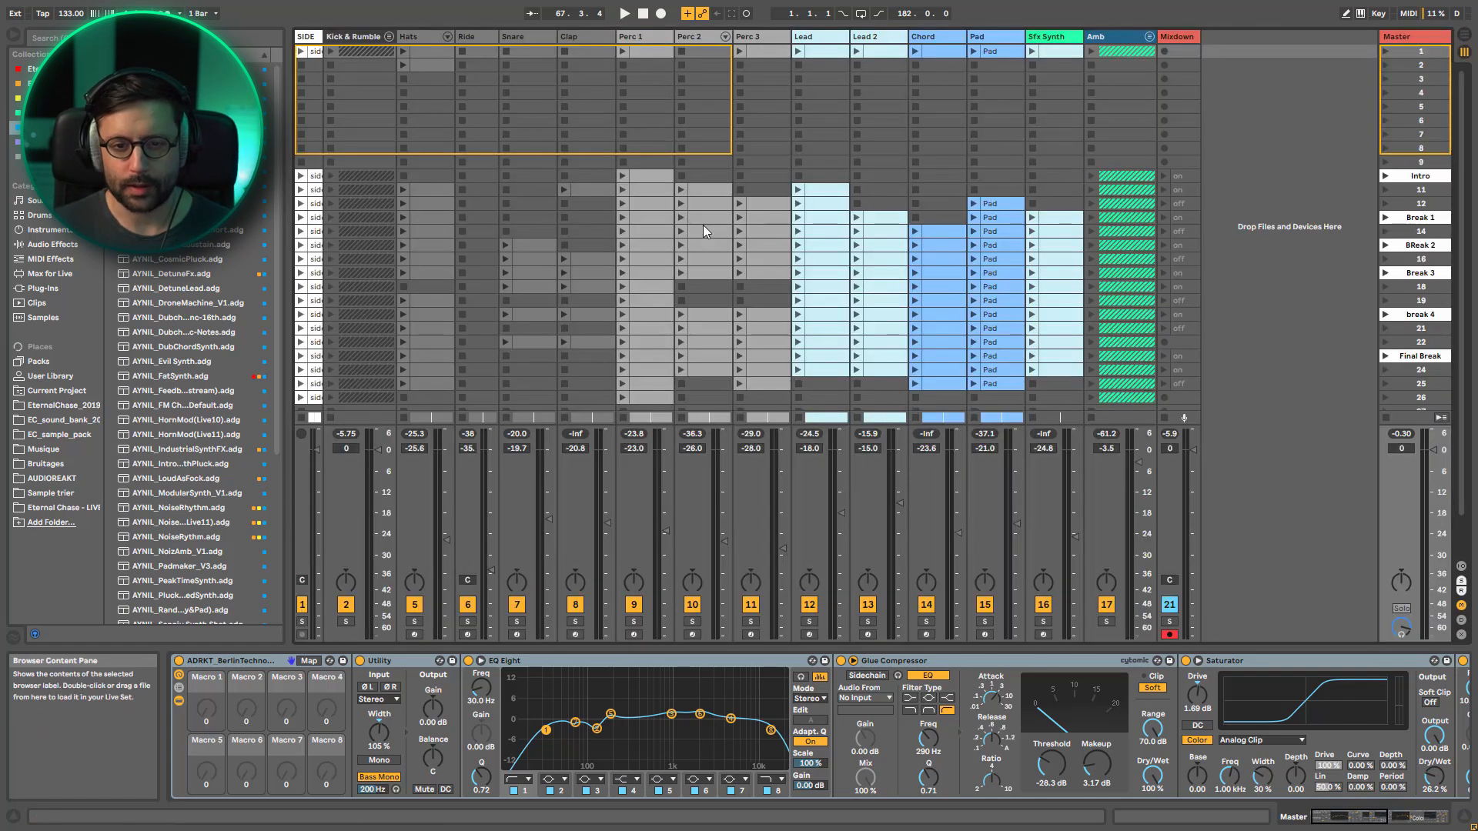
scroll(970, 343, "down", 3)
scroll(970, 342, "up", 3)
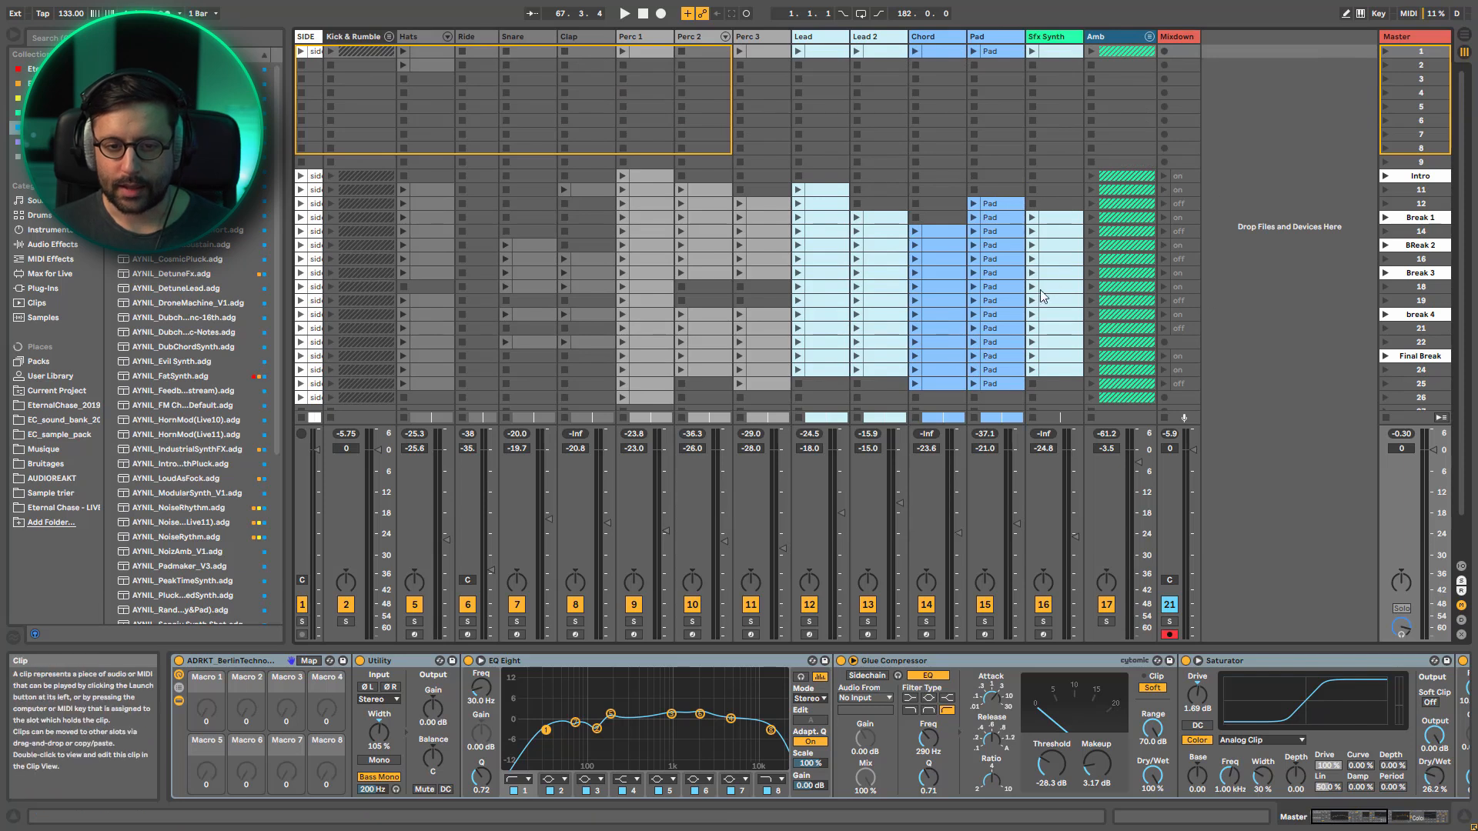
key("Tab")
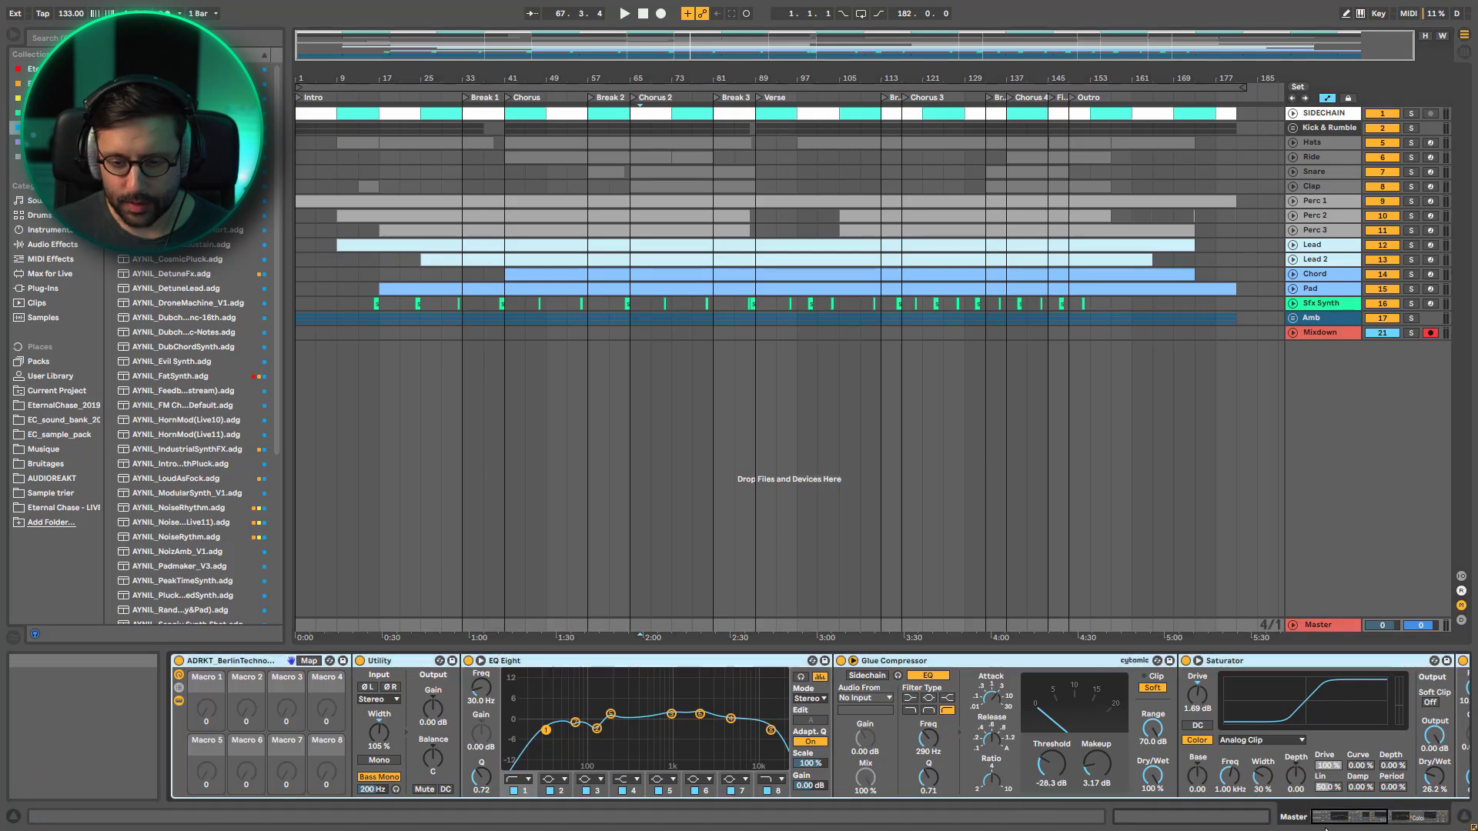
Unfold the Master track and bypass its mastering effect rack while the arrangement plays
left_click(1294, 622)
key("space")
left_click(182, 663)
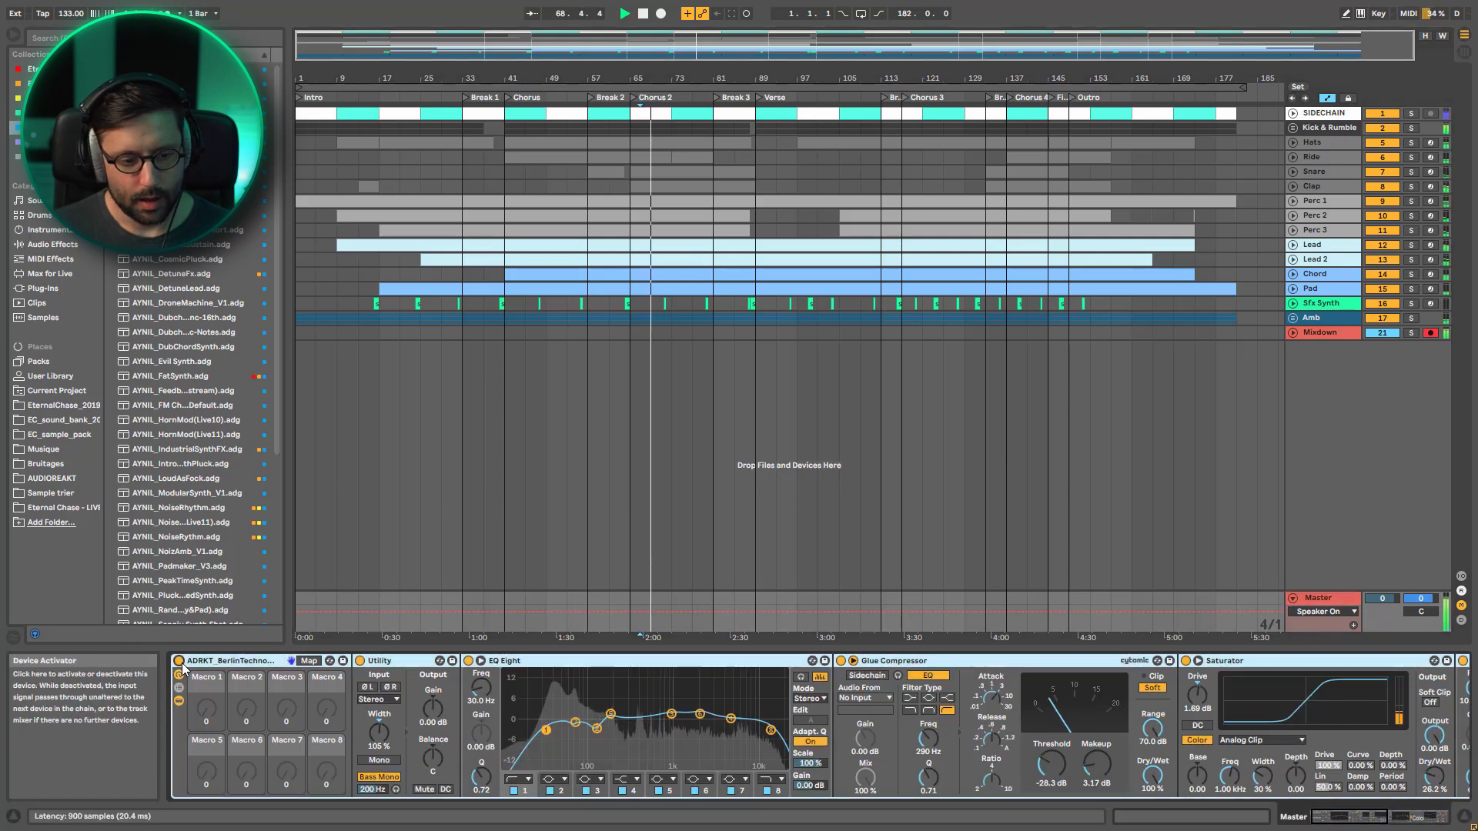
key("space")
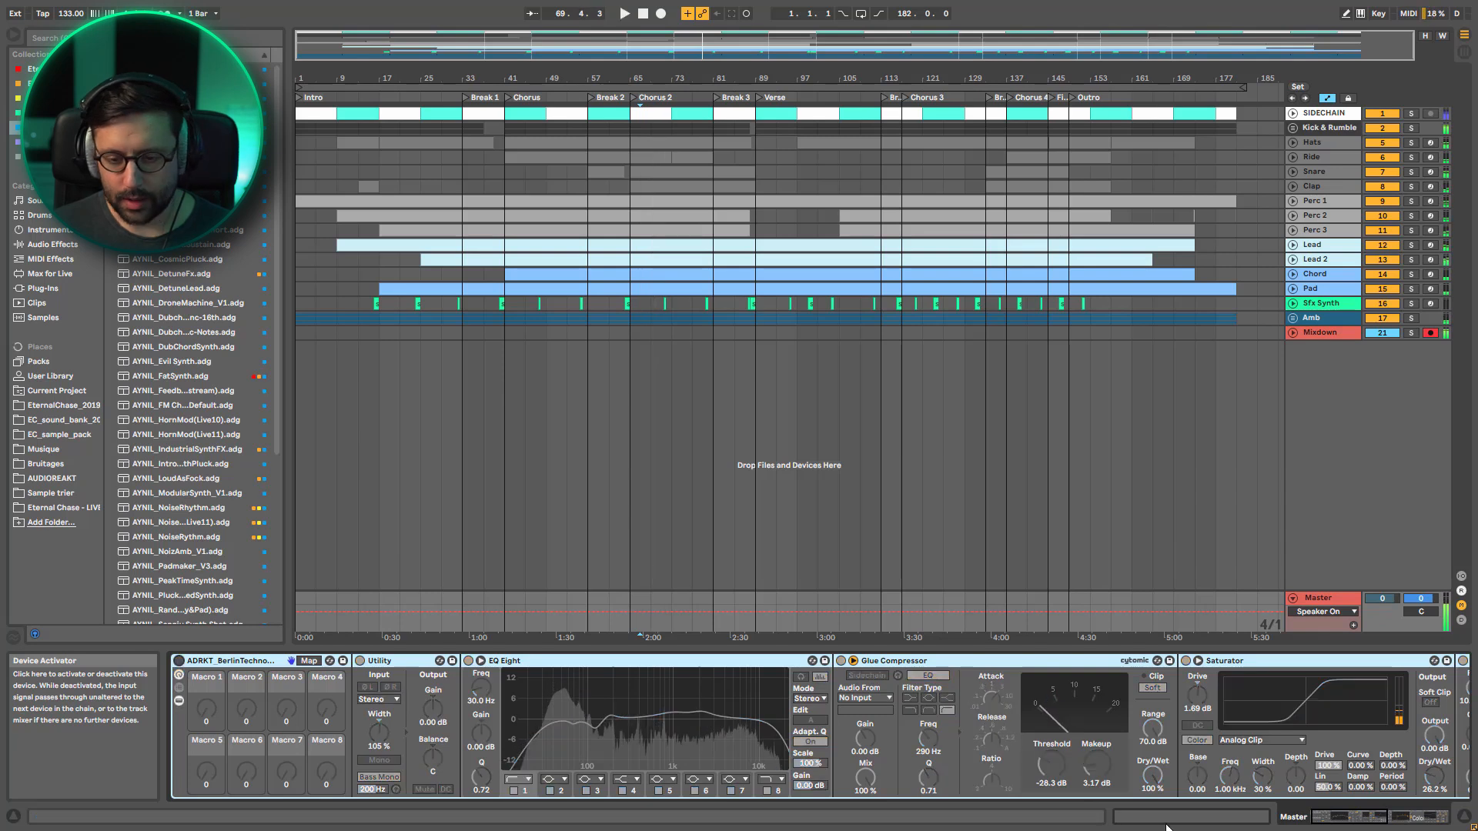
Review the mastering chain through its last Limiter, reactivate the rack during playback and switch on its Utility
left_click(1408, 818)
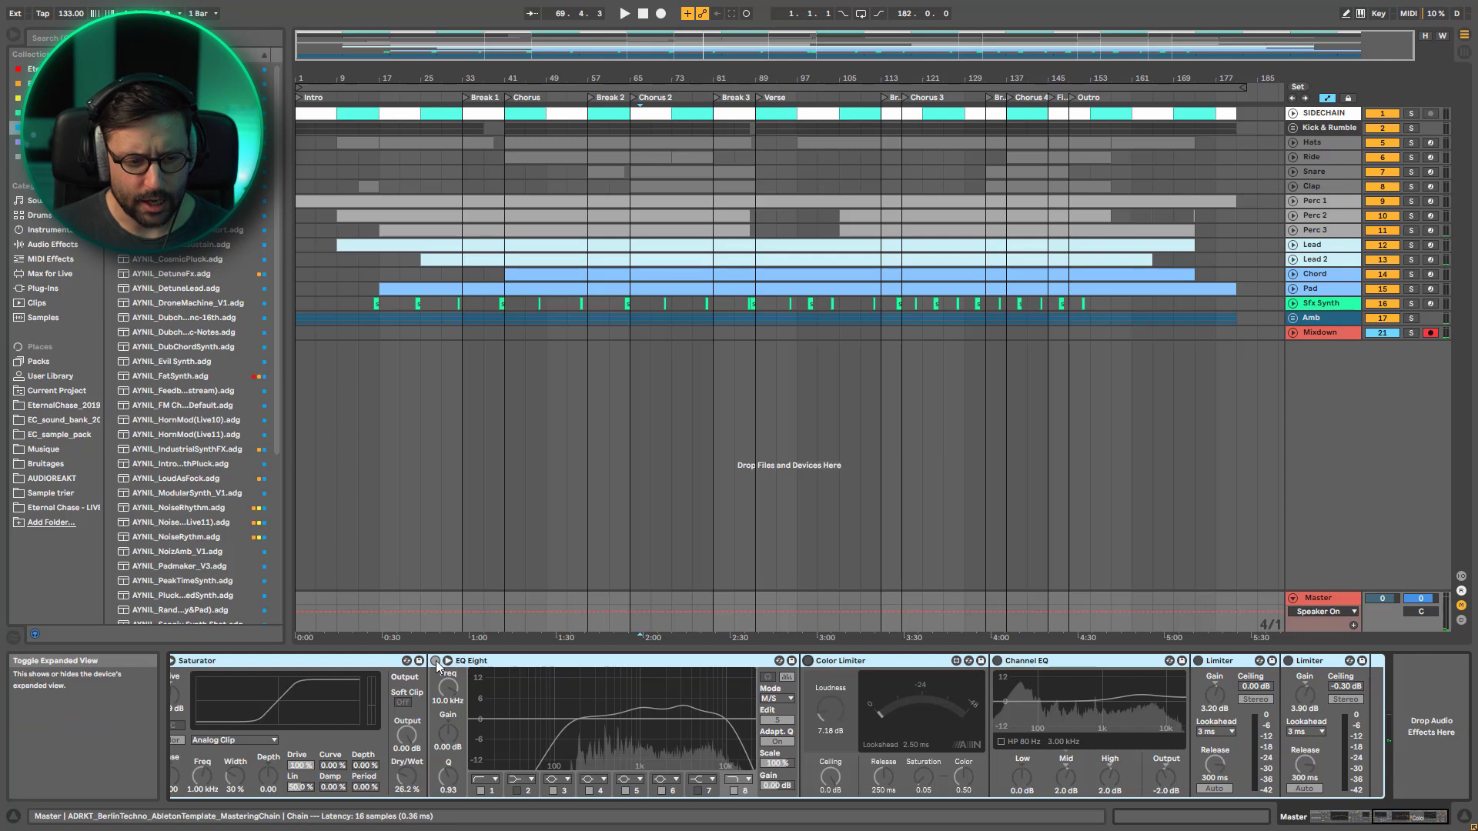
left_click(1360, 817)
key("space")
left_click(186, 661)
left_click(366, 661)
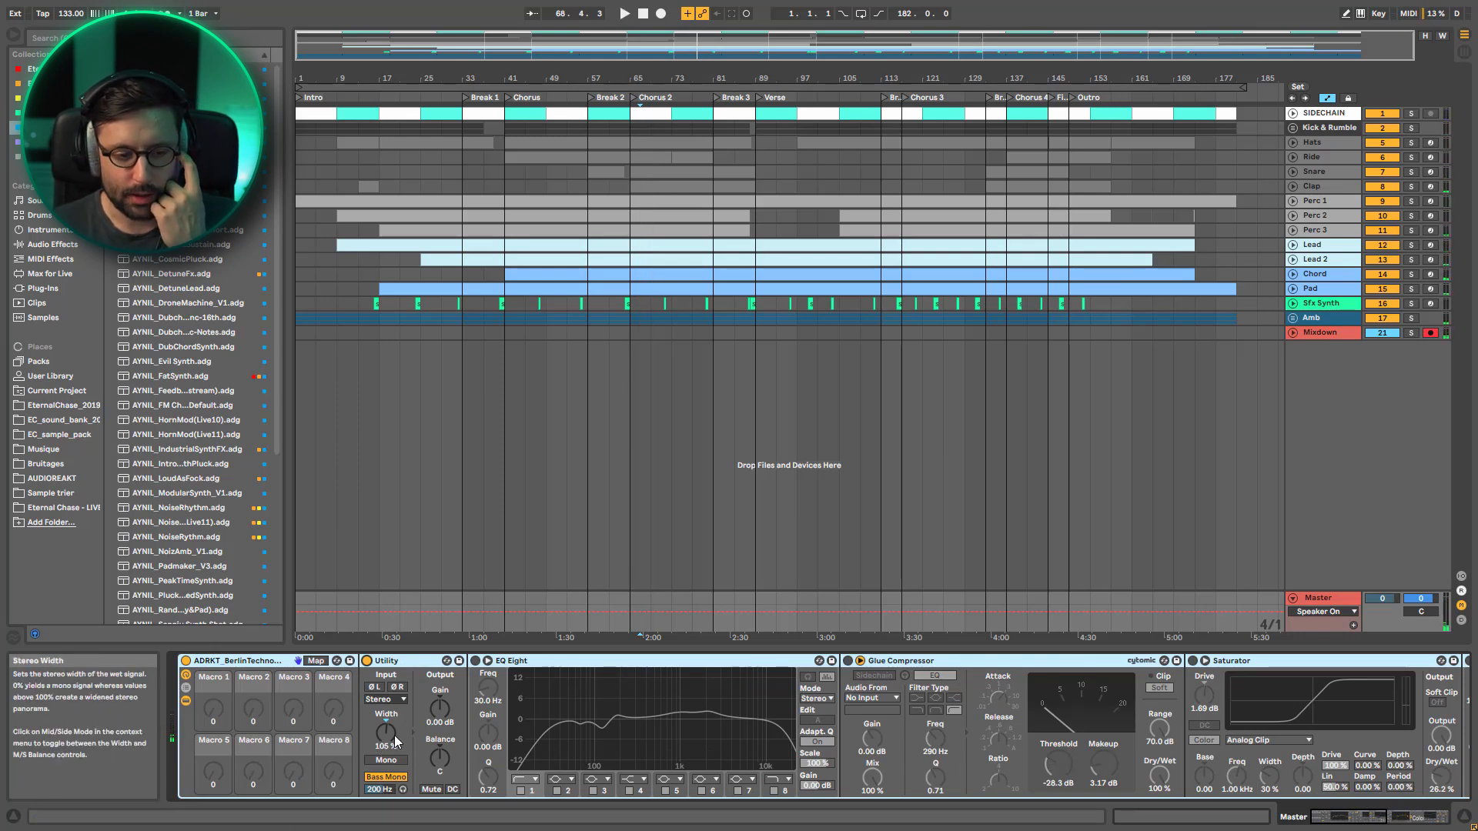
Compare the Utility's stereo width at 100% and 105% during playback
left_click_drag(386, 736, 386, 731)
key("space")
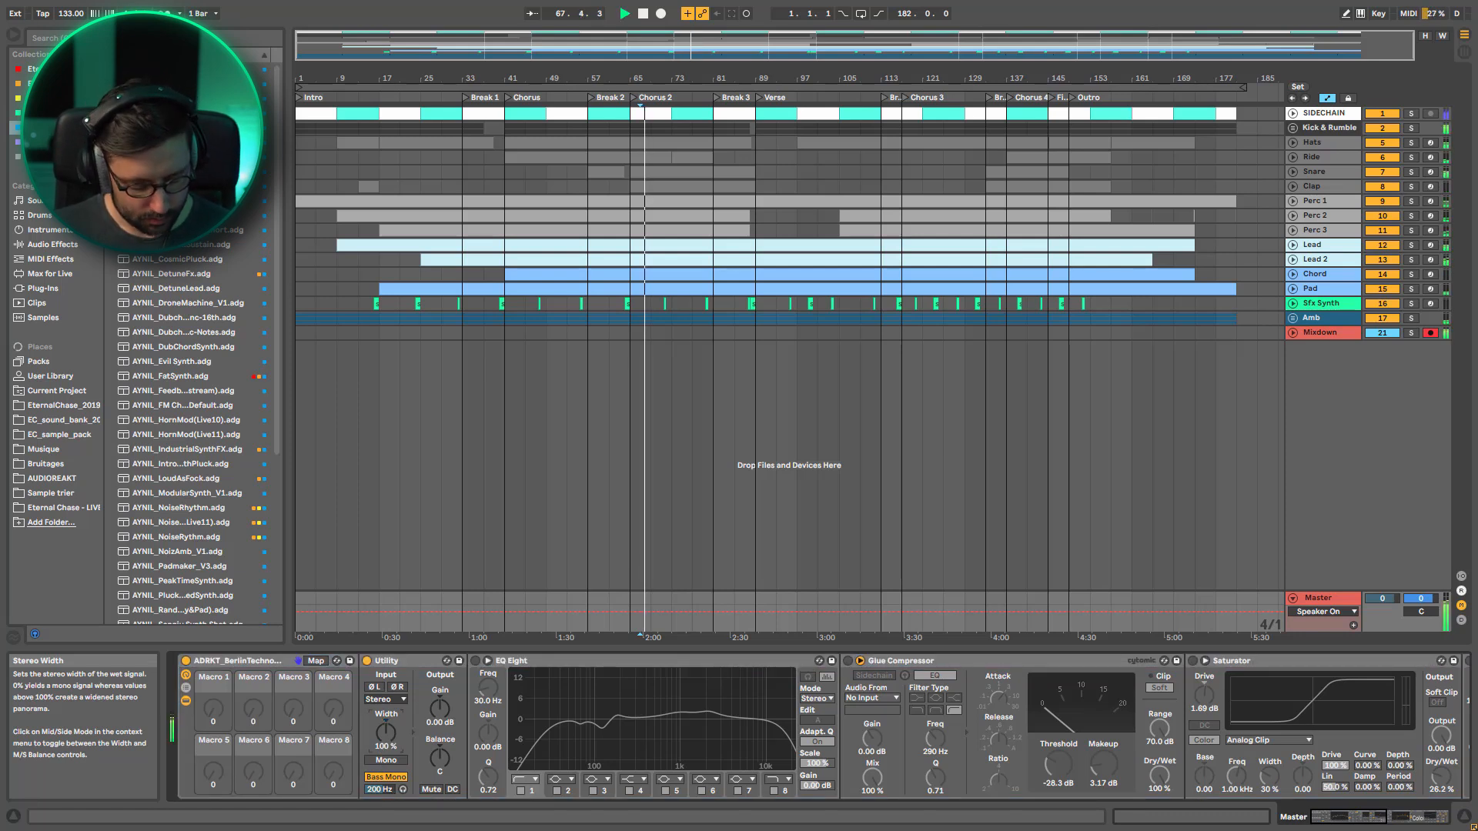
key("space")
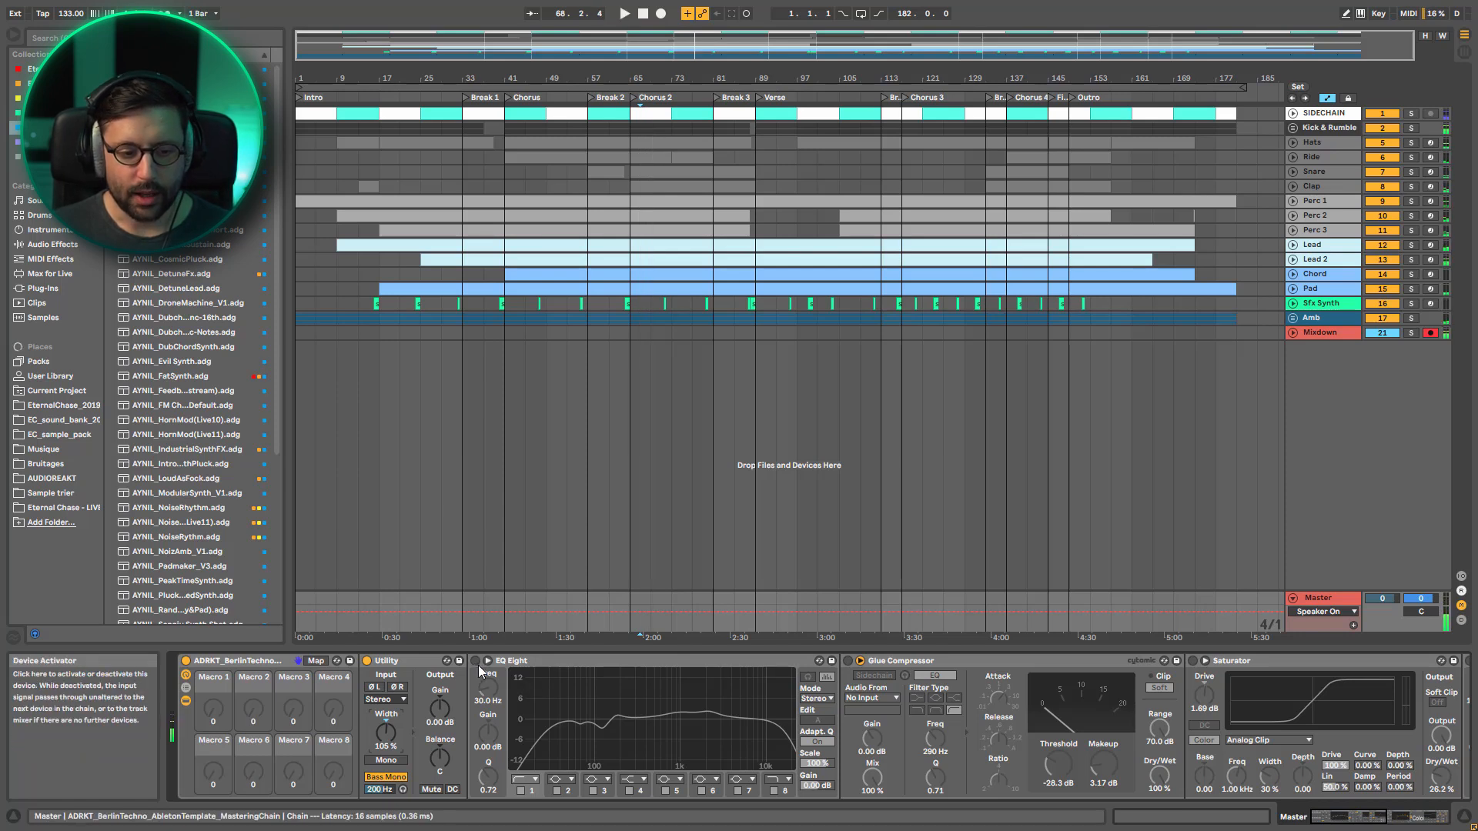
Activate the first EQ Eight in the mastering rack and audition its filter 1 off and on during playback
left_click(474, 663)
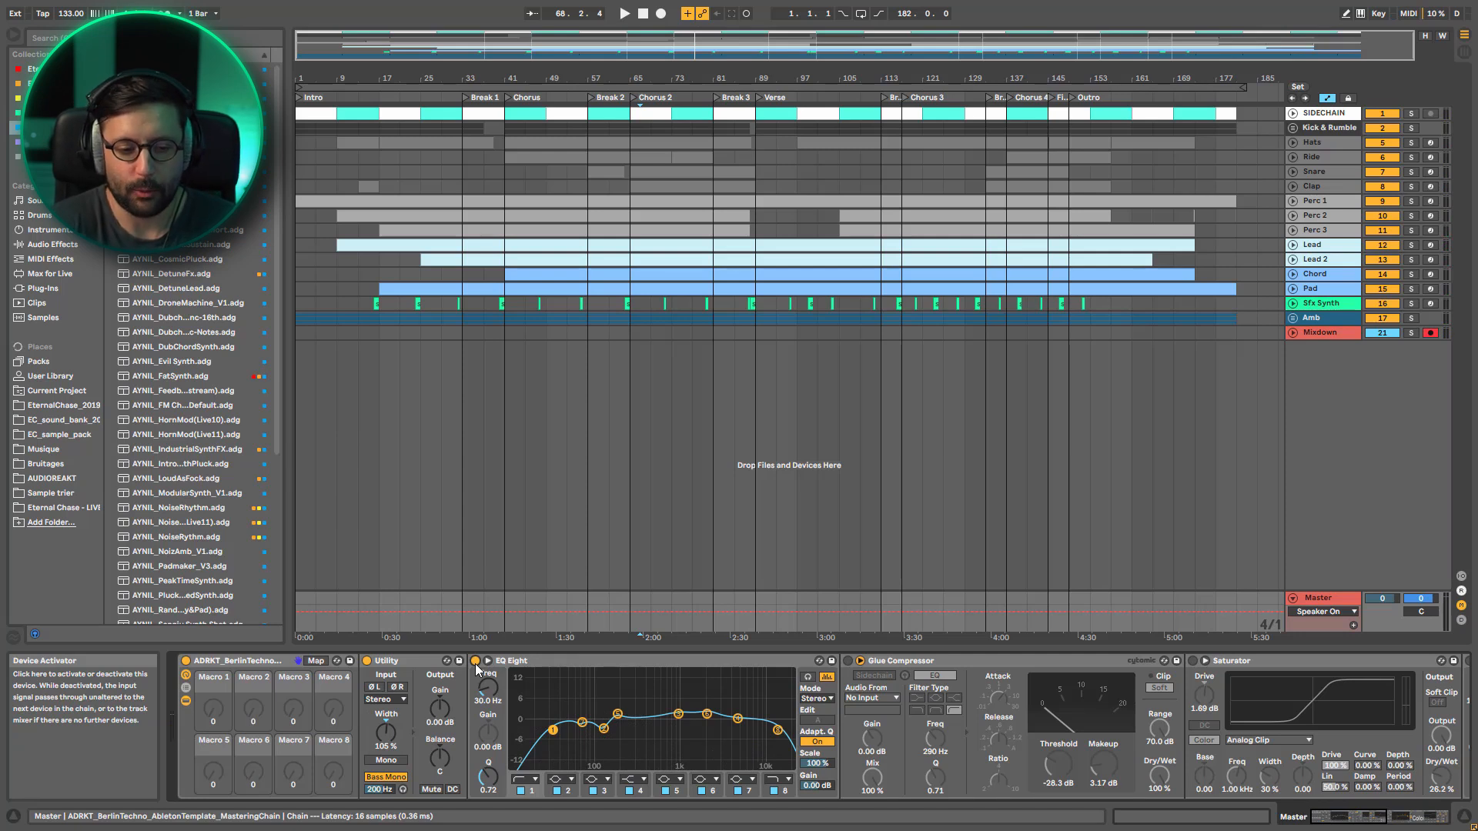
key("space")
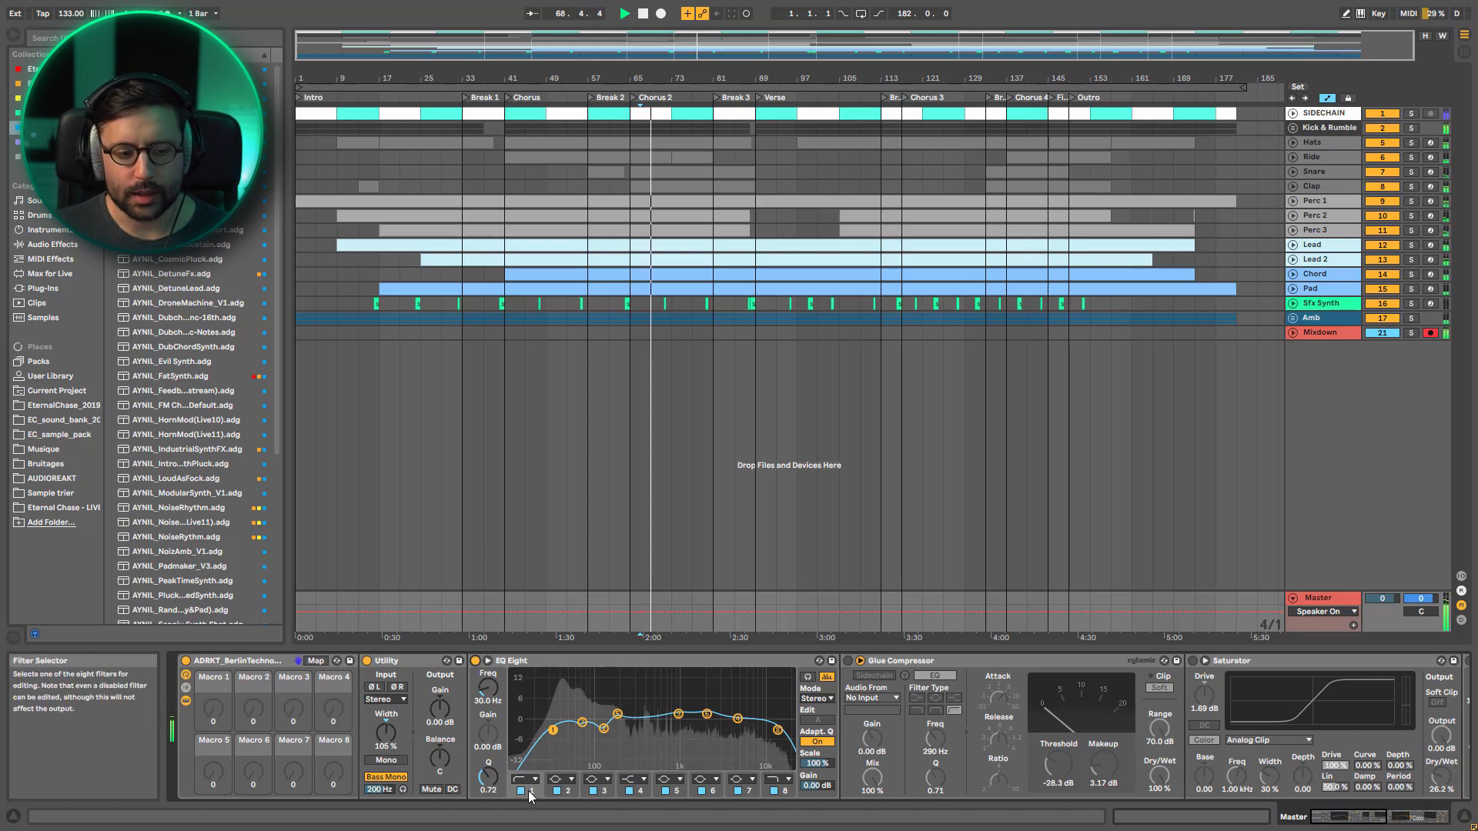
left_click(522, 792)
left_click(521, 792)
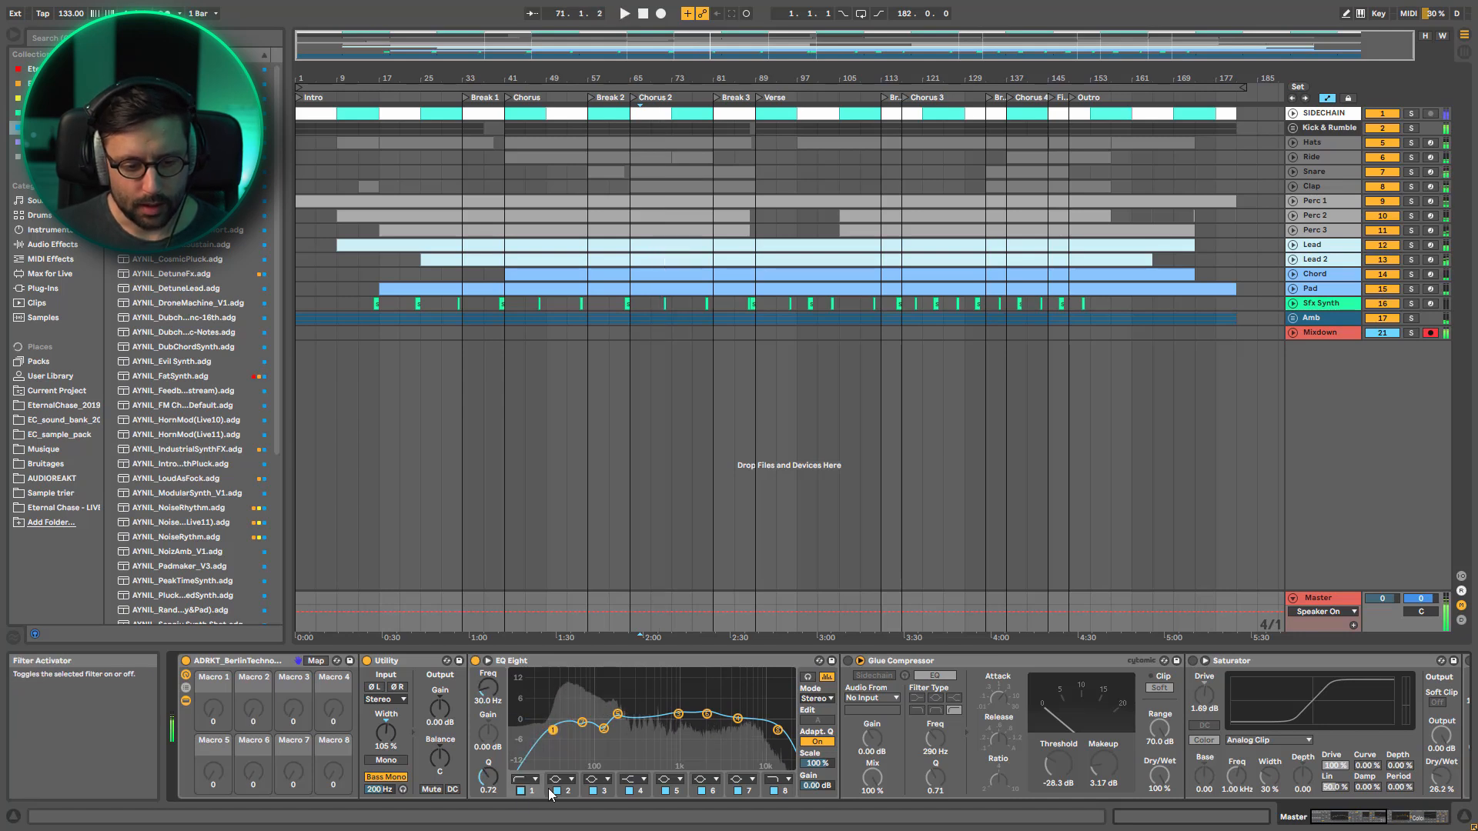
Leave only EQ Eight filter 4 active, reactivate filters 1 and 2 in turn, and compare filter 2 off and on during playback
left_click(556, 791)
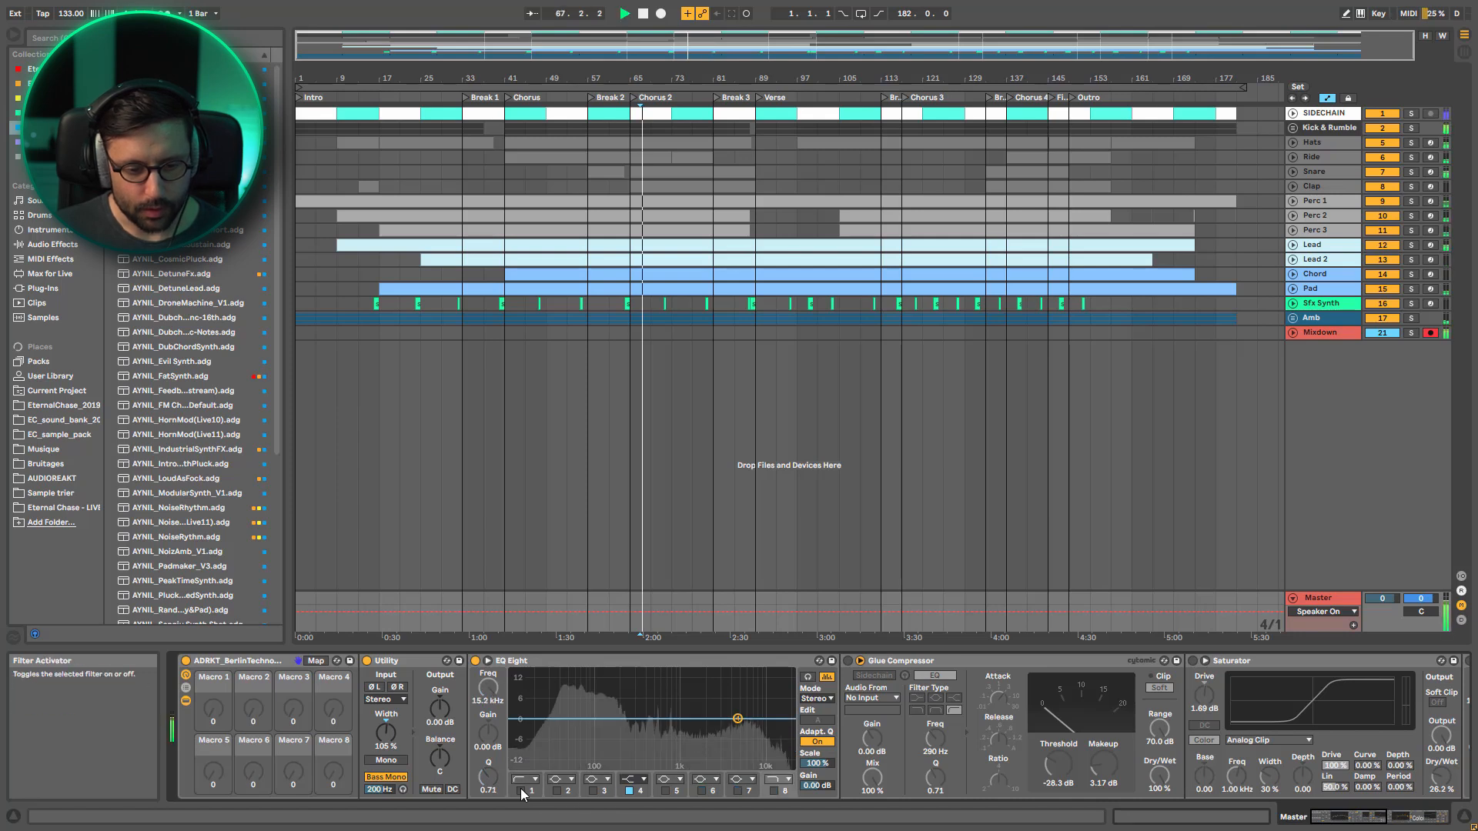
left_click(521, 791)
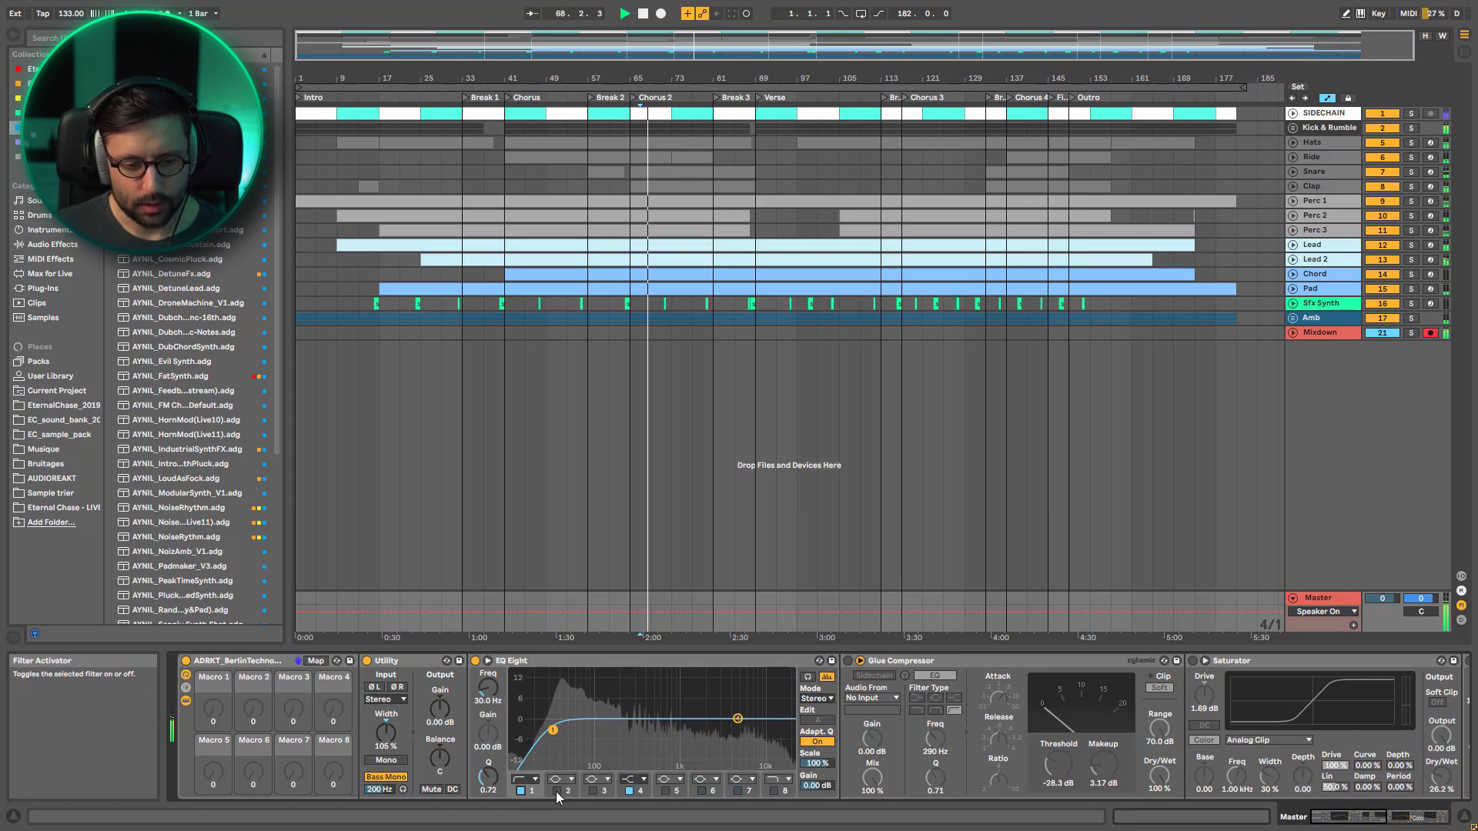
left_click(557, 792)
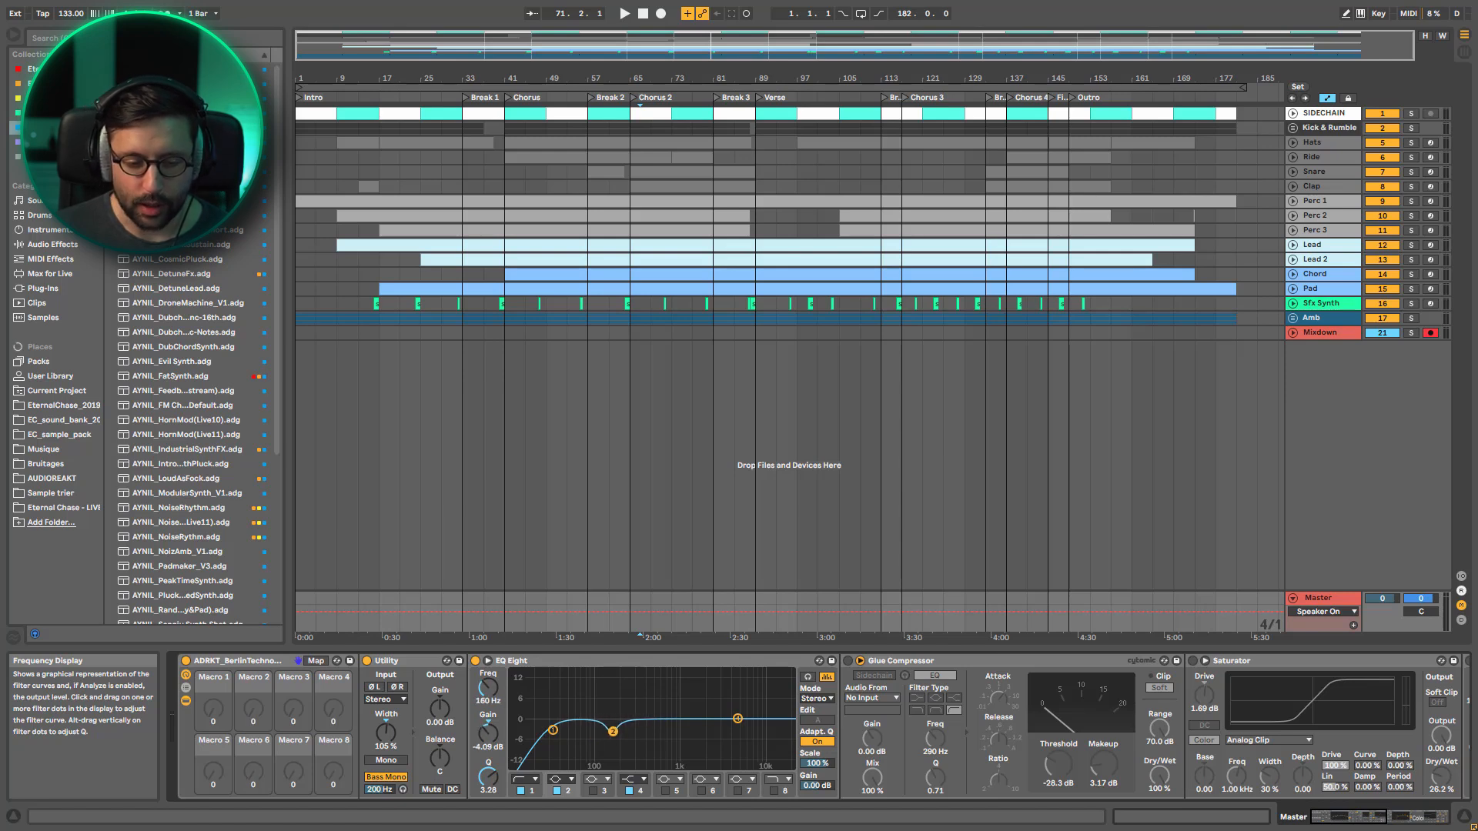
key("space")
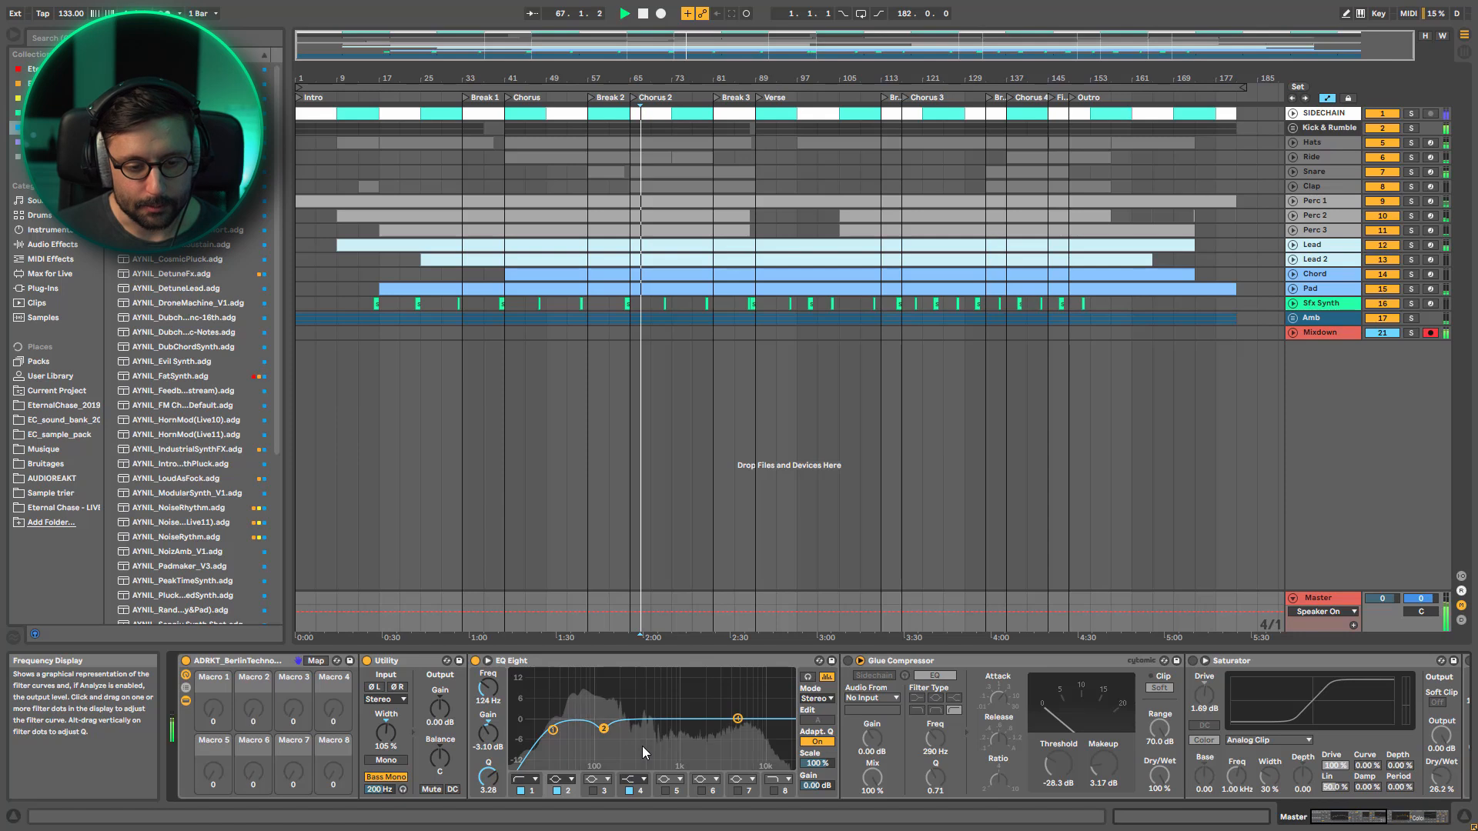
left_click(556, 791)
left_click(558, 792)
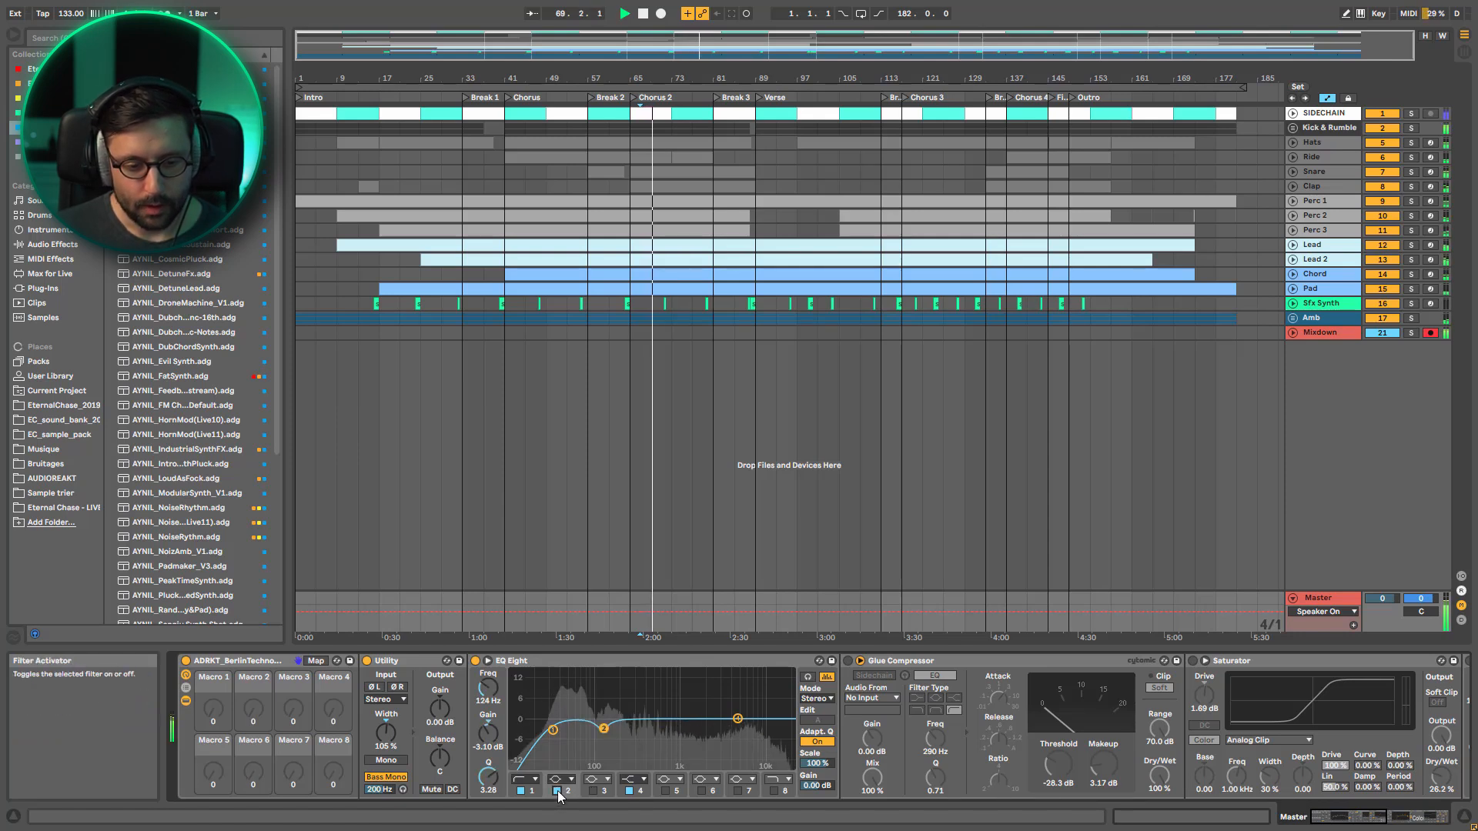
Reactivate EQ Eight filters 3 and 5, and compare the sound with filter 5 off and on during playback
left_click(594, 792)
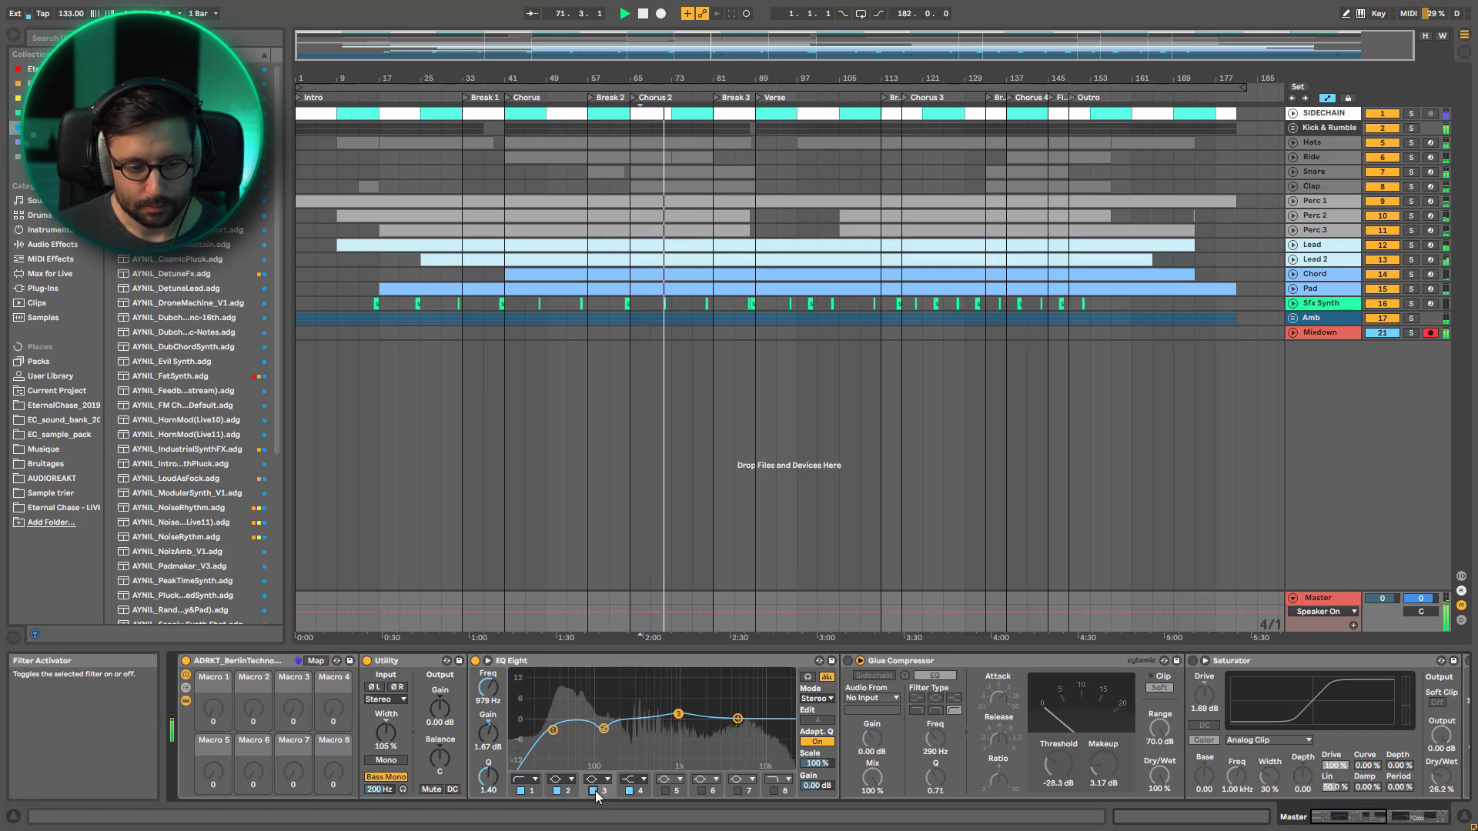
left_click(667, 792)
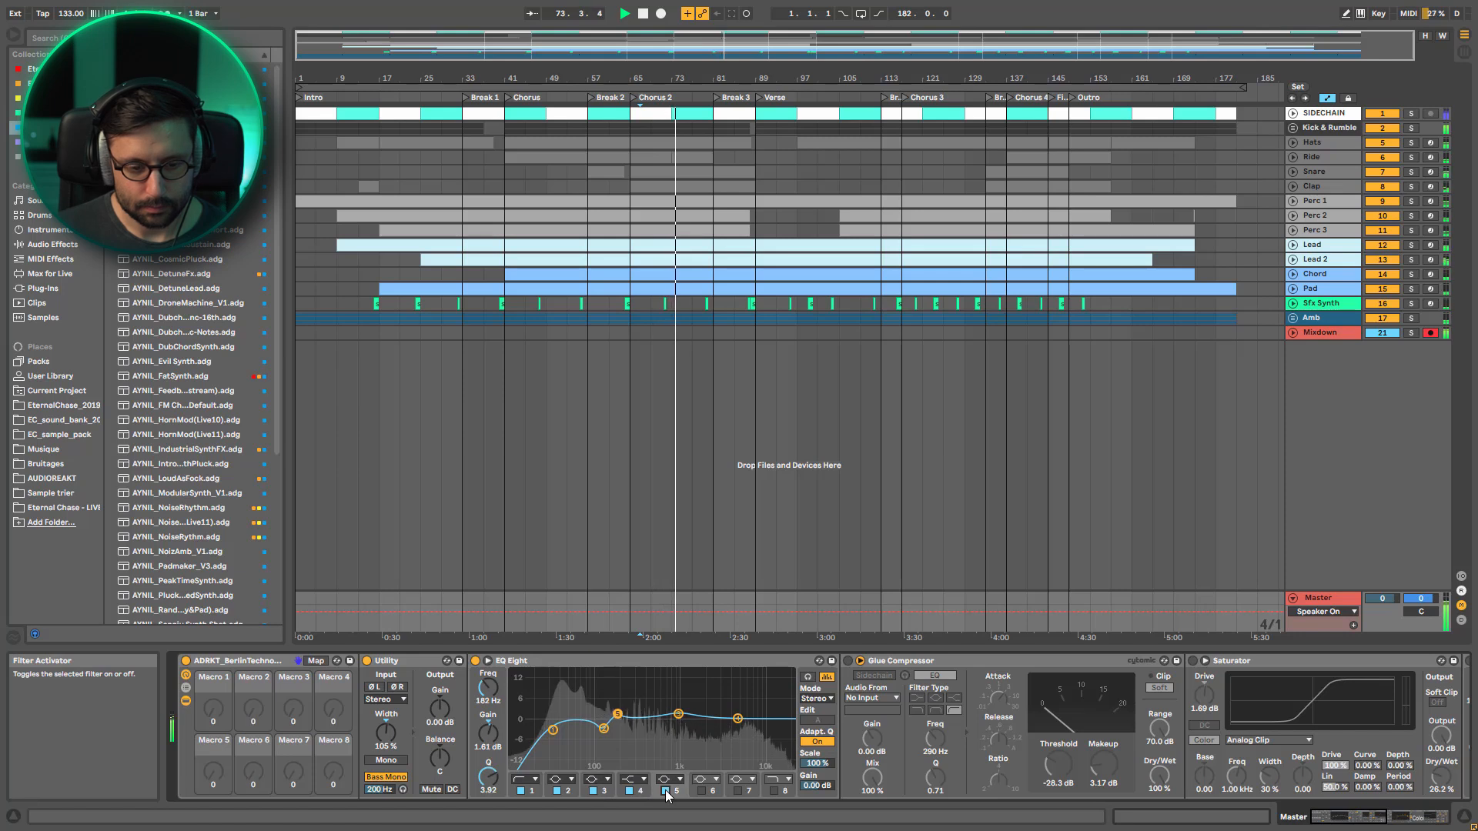
left_click(666, 791)
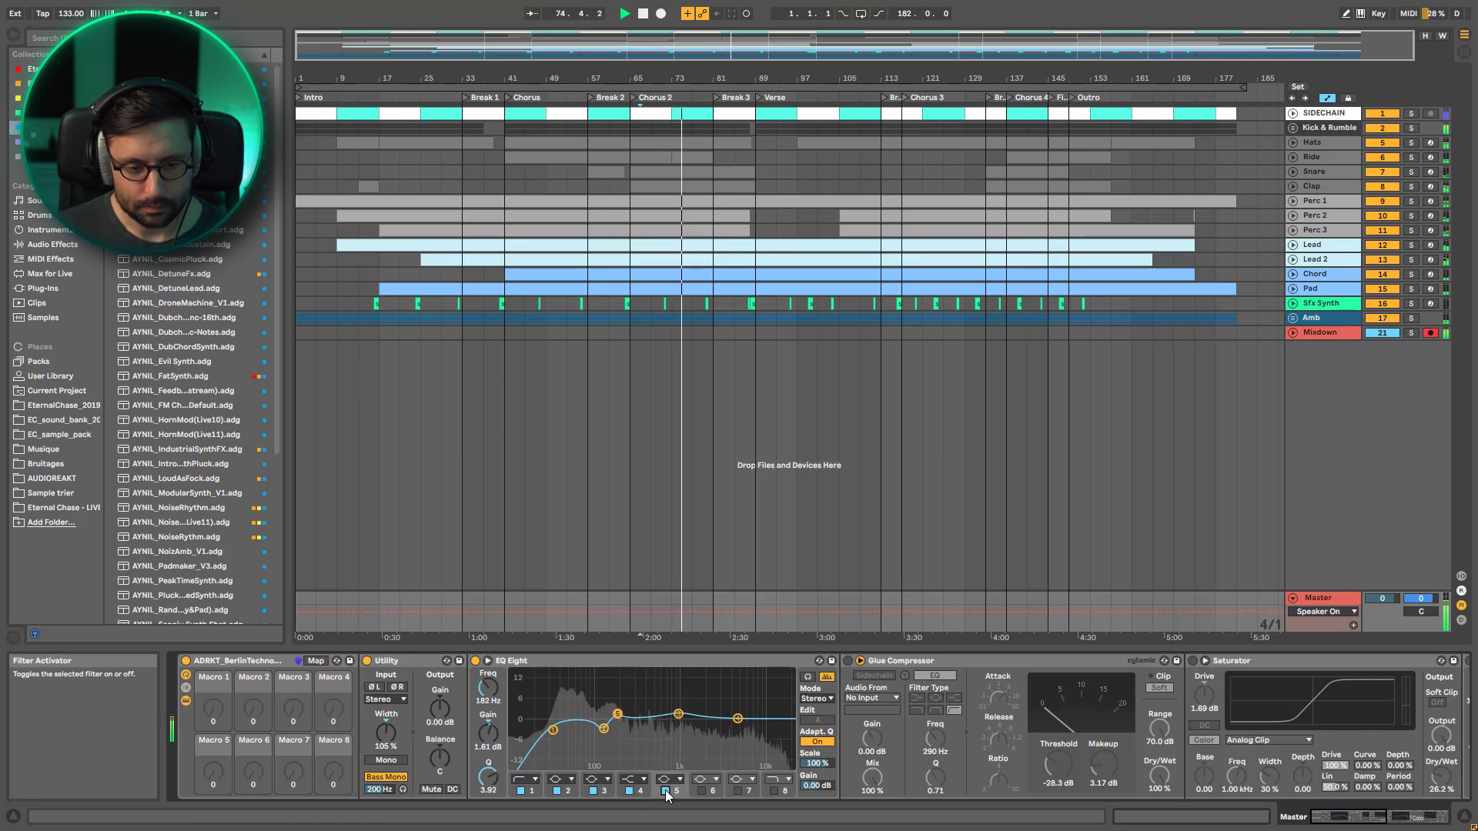
left_click(666, 790)
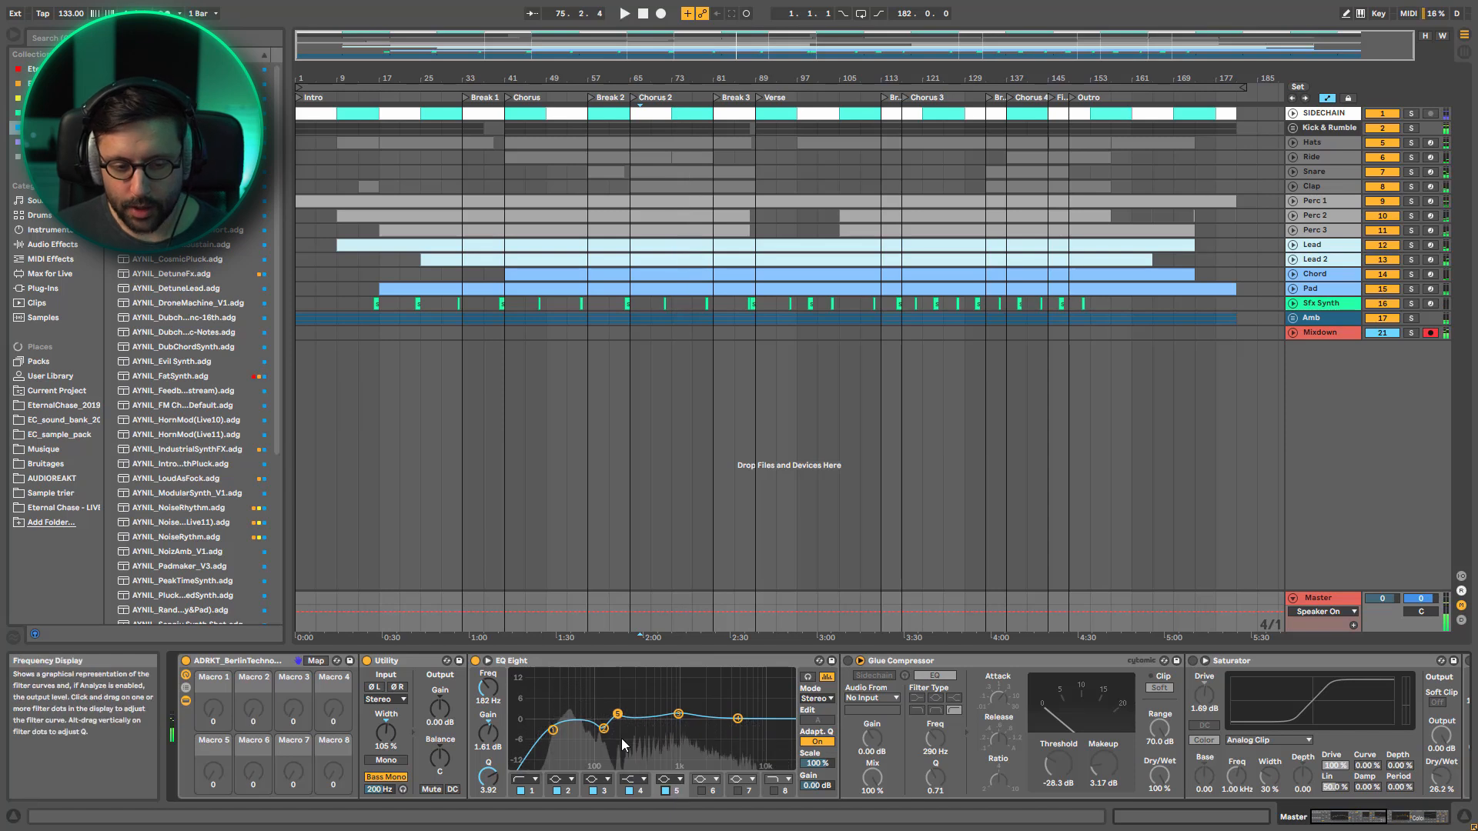
key("space")
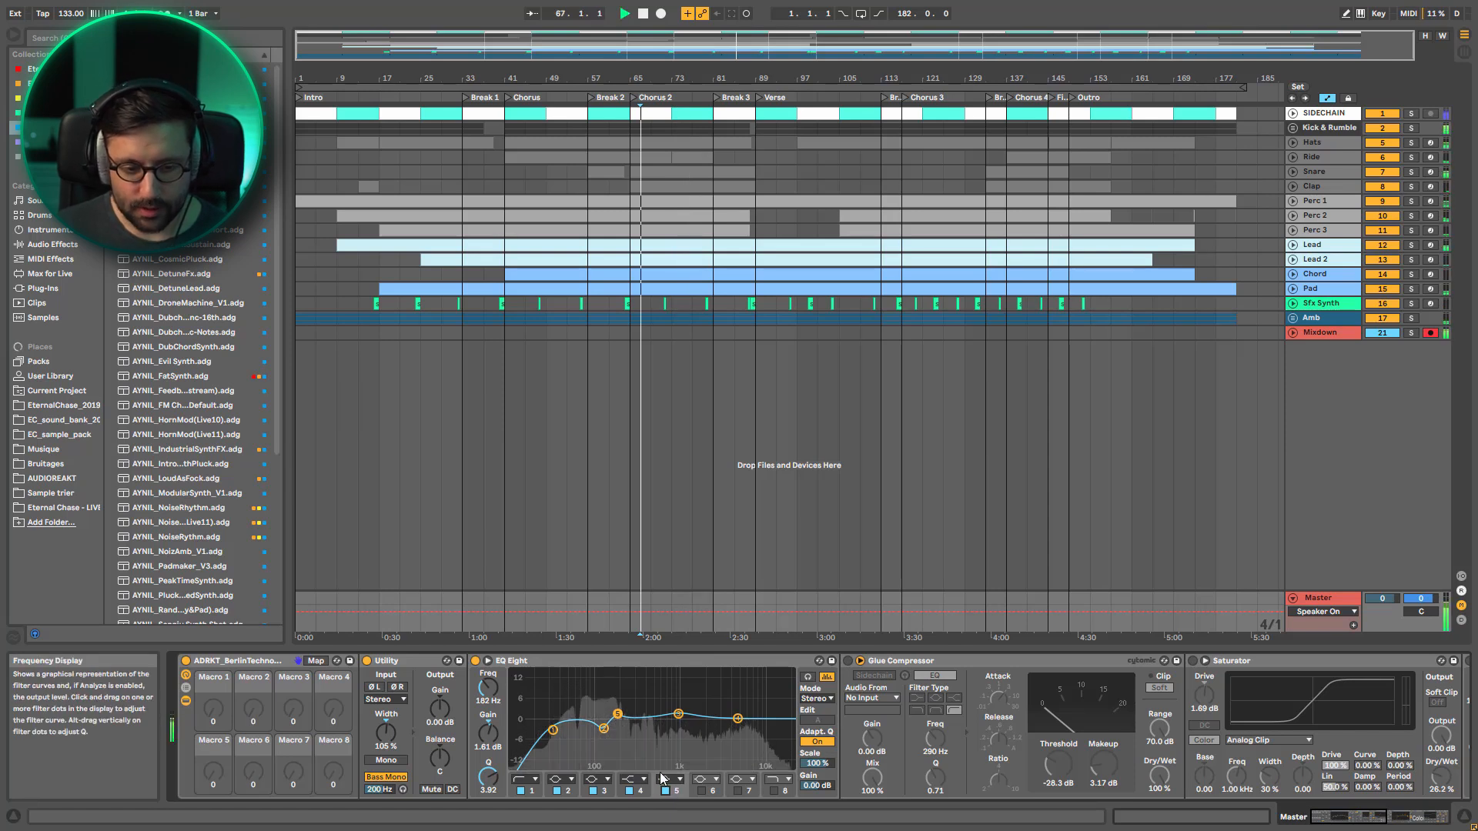
left_click(667, 790)
left_click(666, 790)
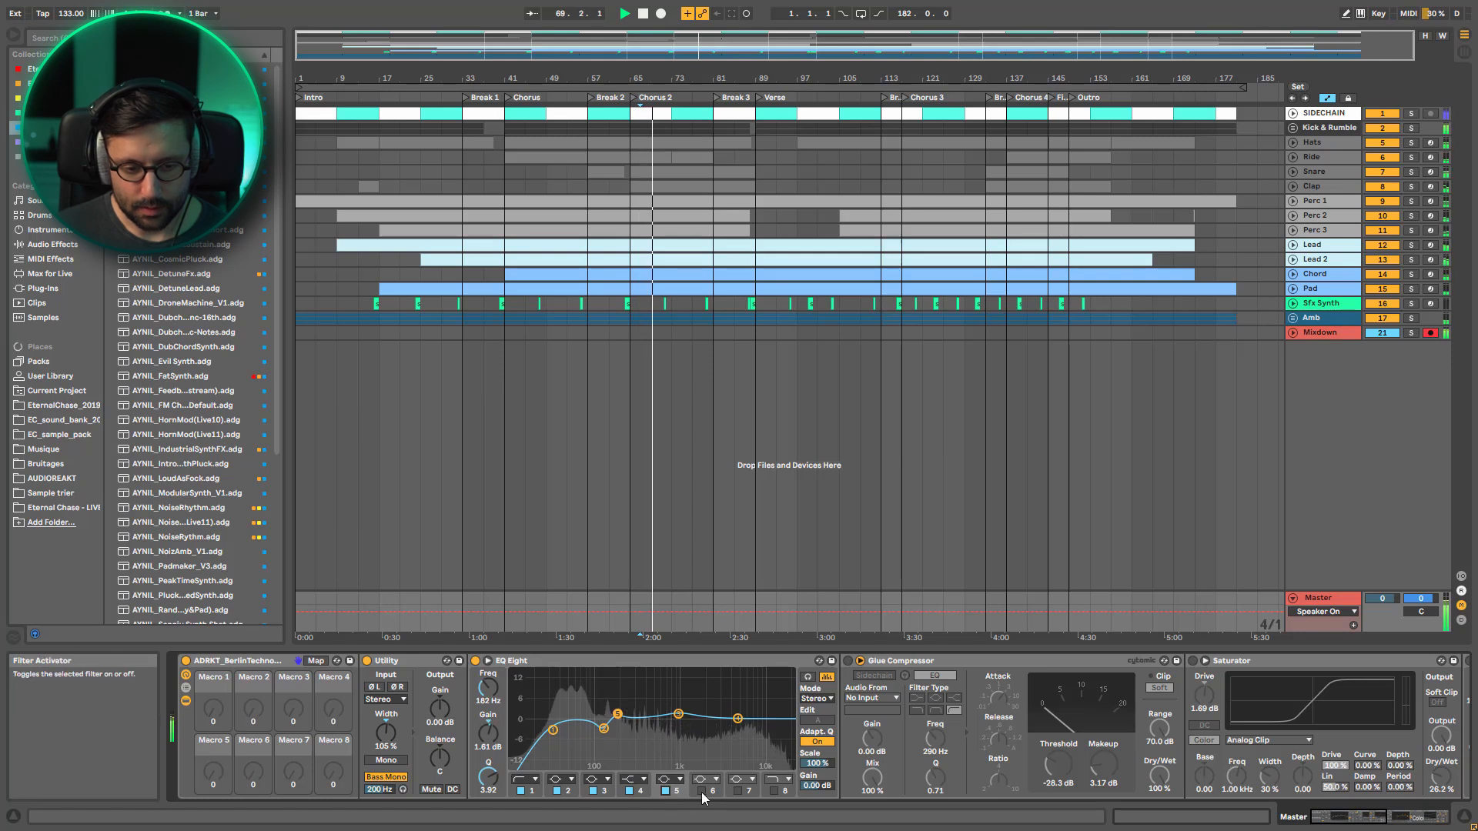
Reactivate EQ Eight filters 6, 7 and 8, and compare the whole equalizer bypassed and active during playback
left_click(700, 791)
left_click(736, 791)
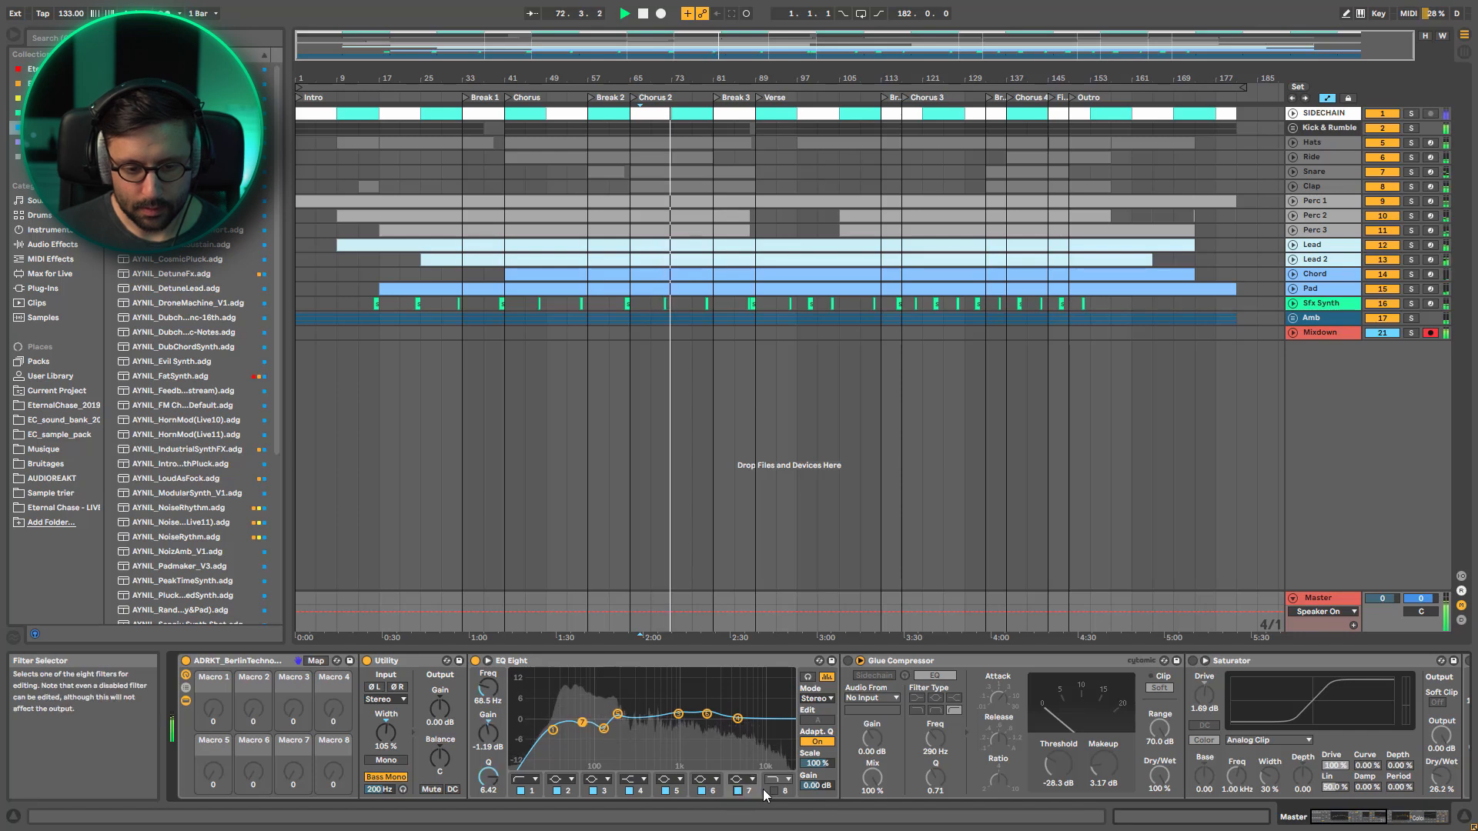
left_click(772, 790)
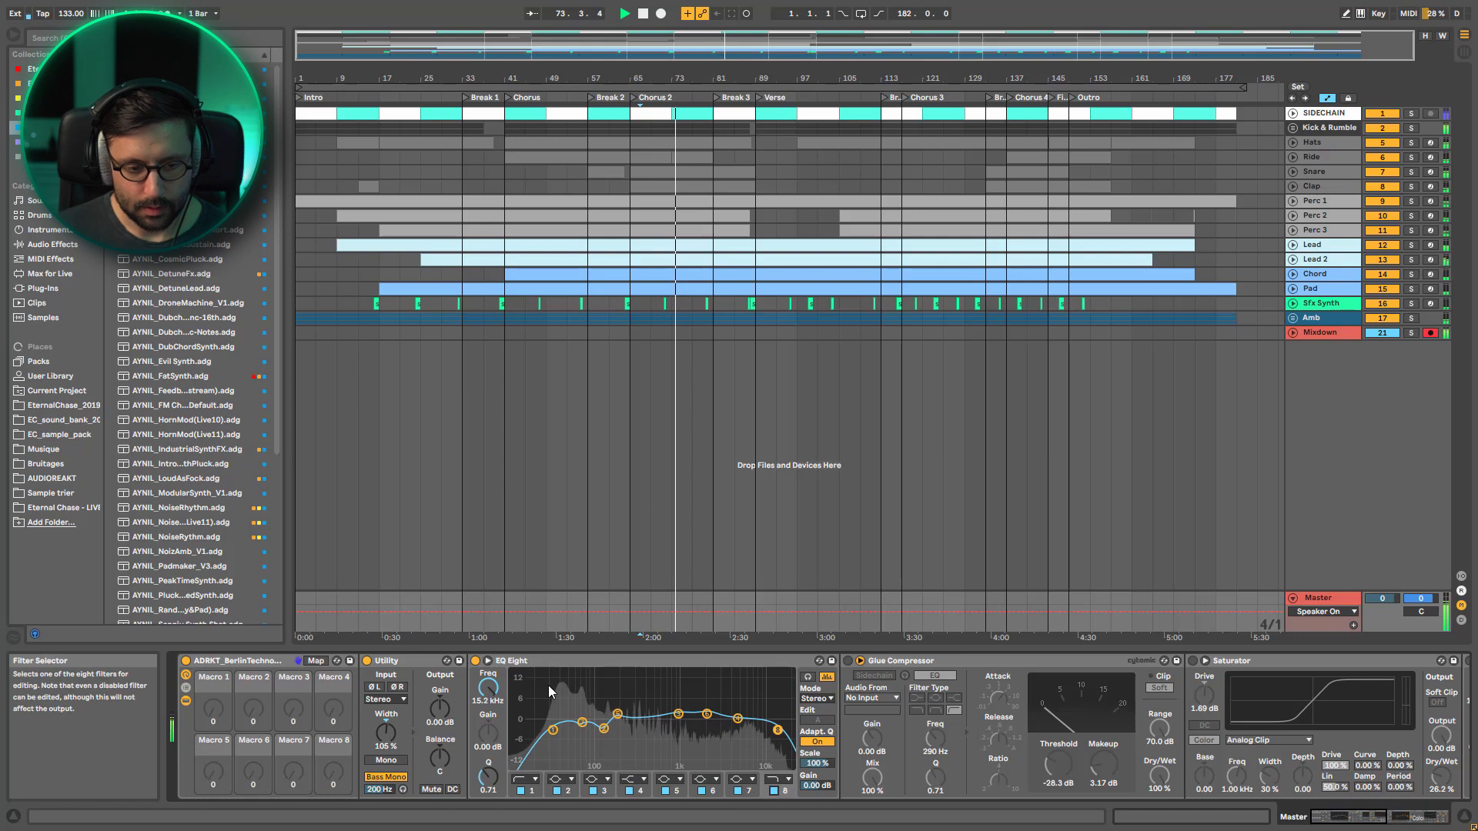
left_click(476, 662)
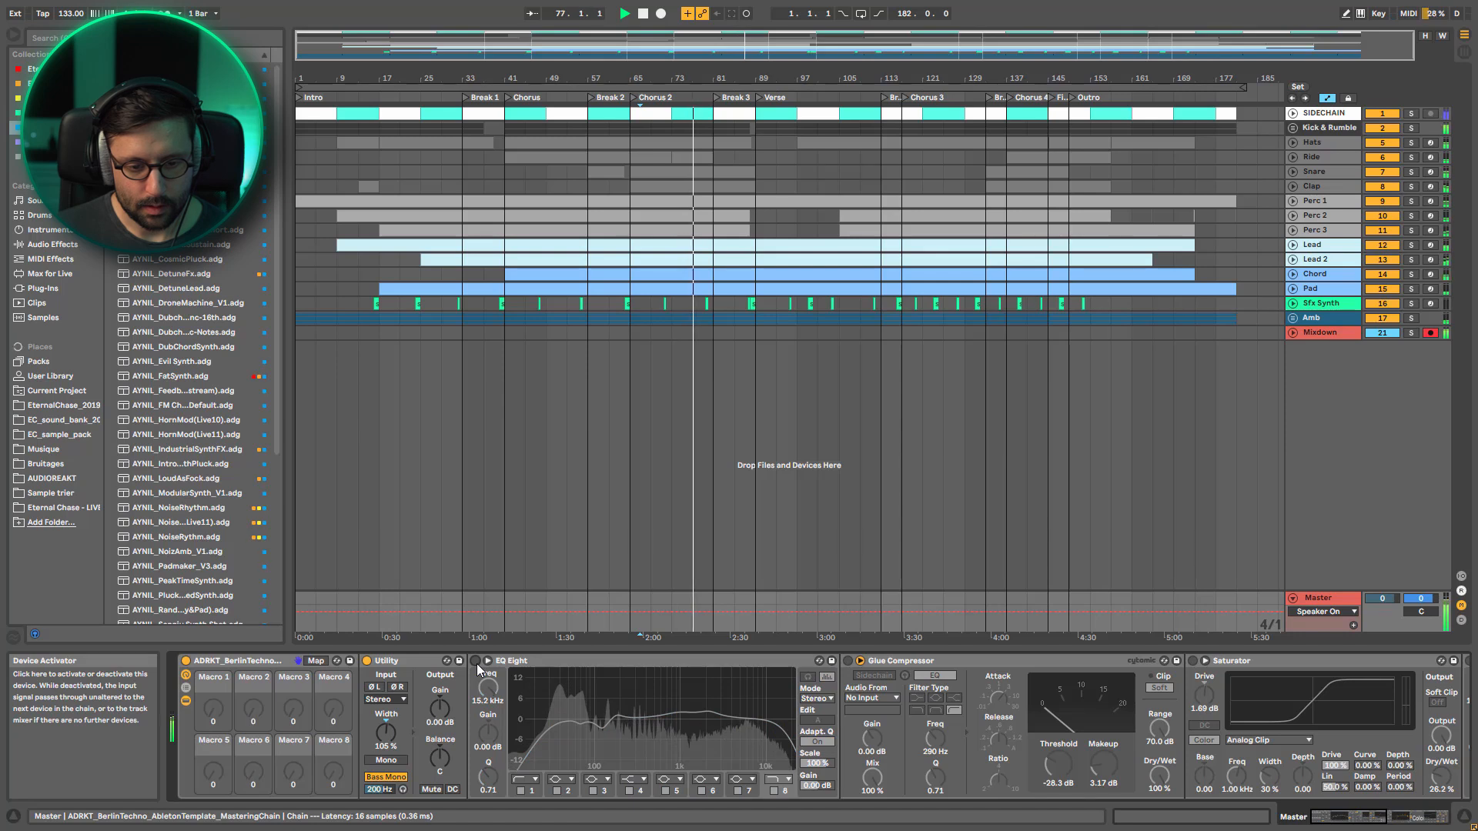
left_click(476, 661)
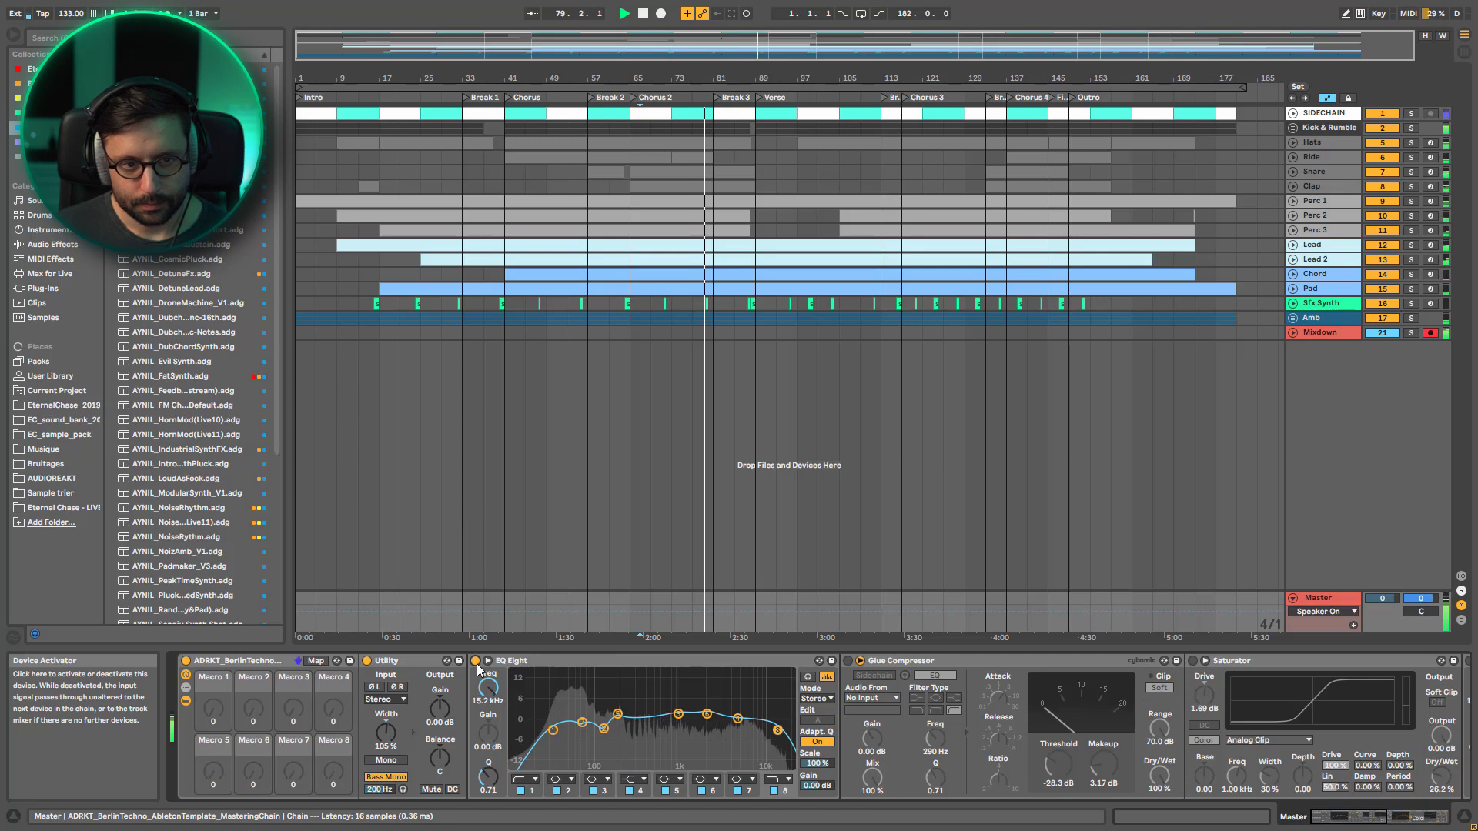
key("space")
key("space")
Activate the Glue Compressor in the mastering rack and set its Threshold and Makeup to 0.00 dB
left_click(848, 661)
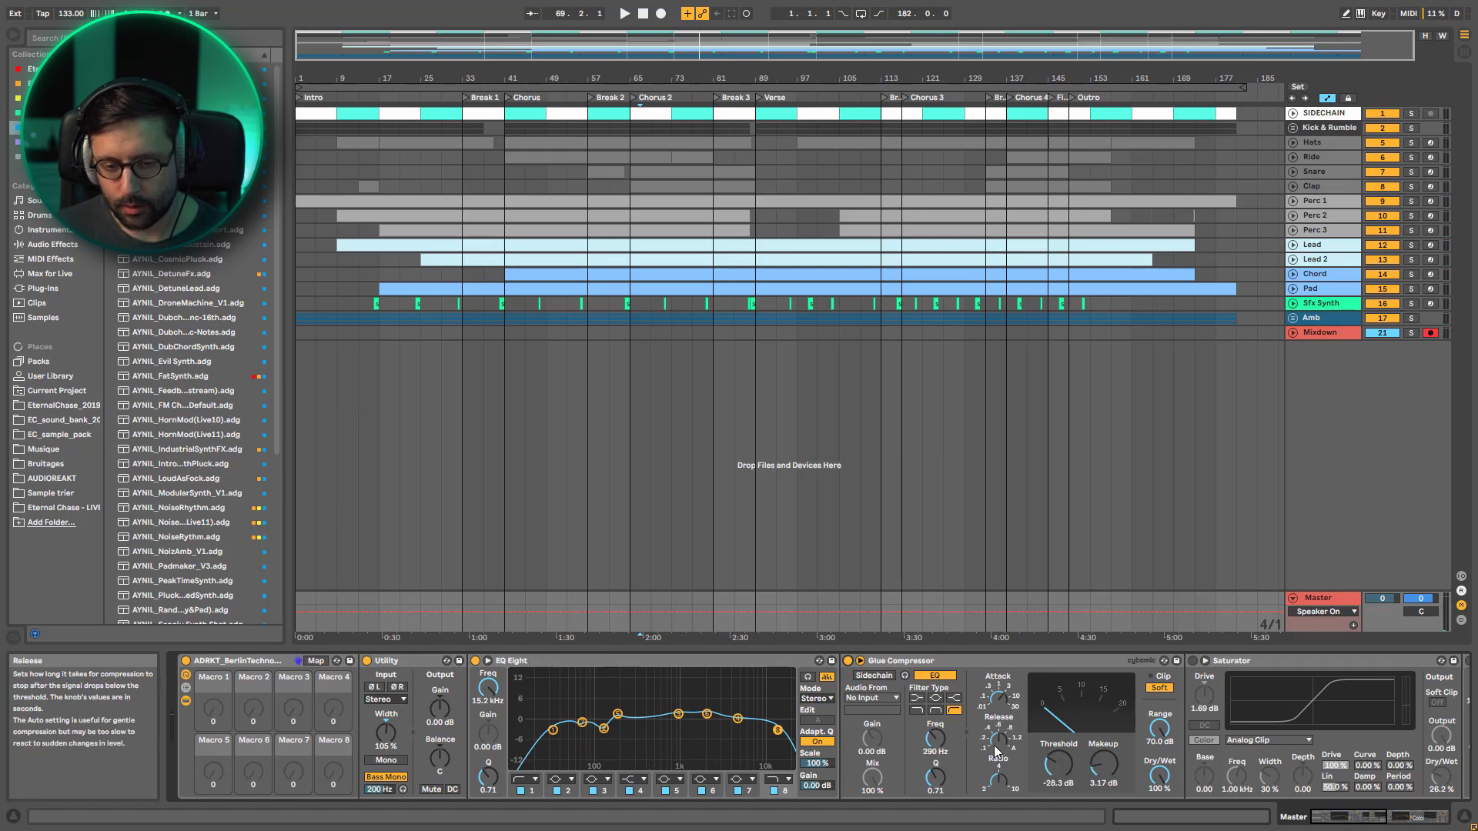
left_click_drag(1054, 776, 1054, 780)
key("space")
key("space")
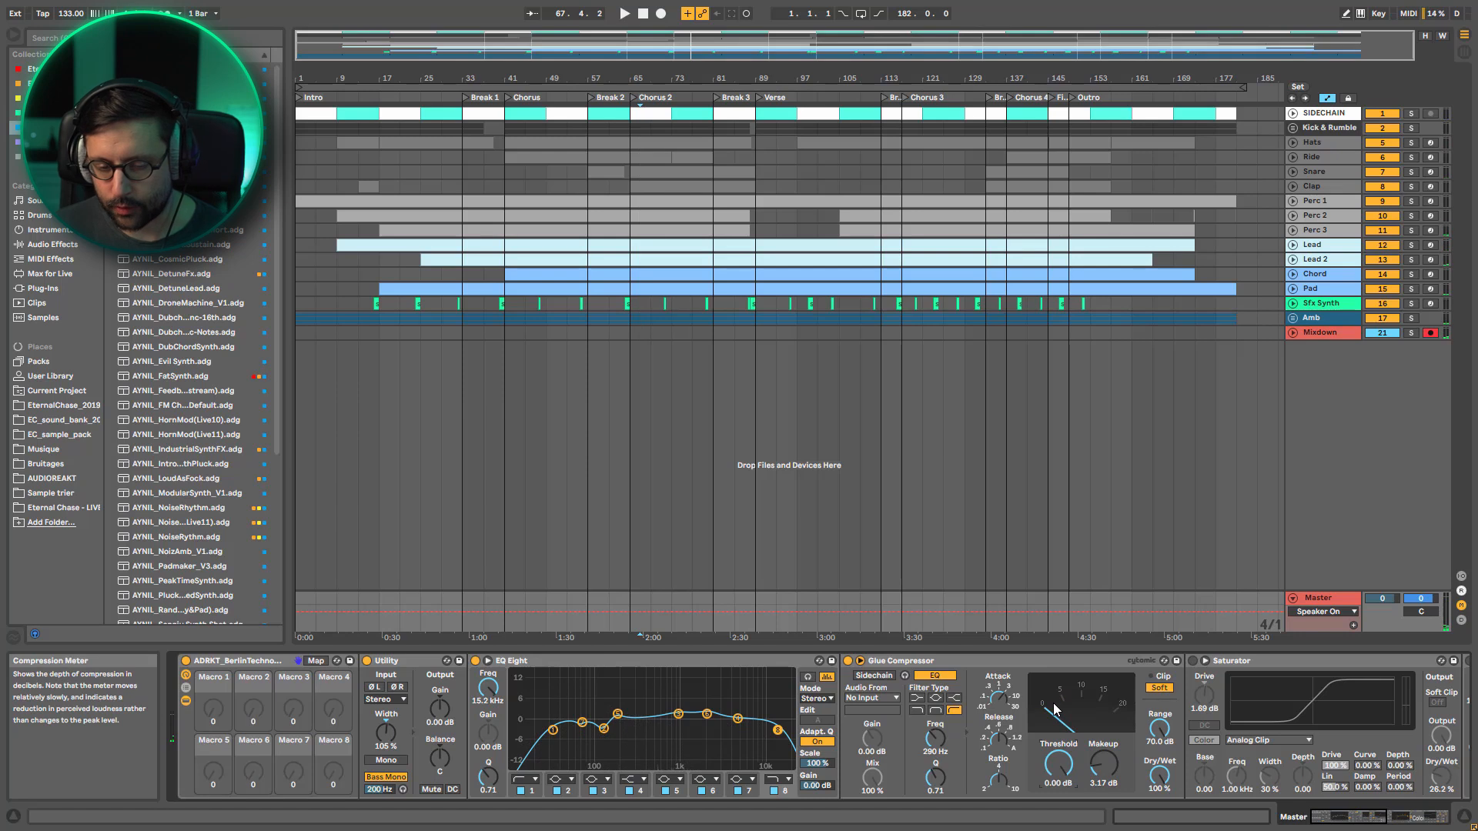
double_click(1098, 763)
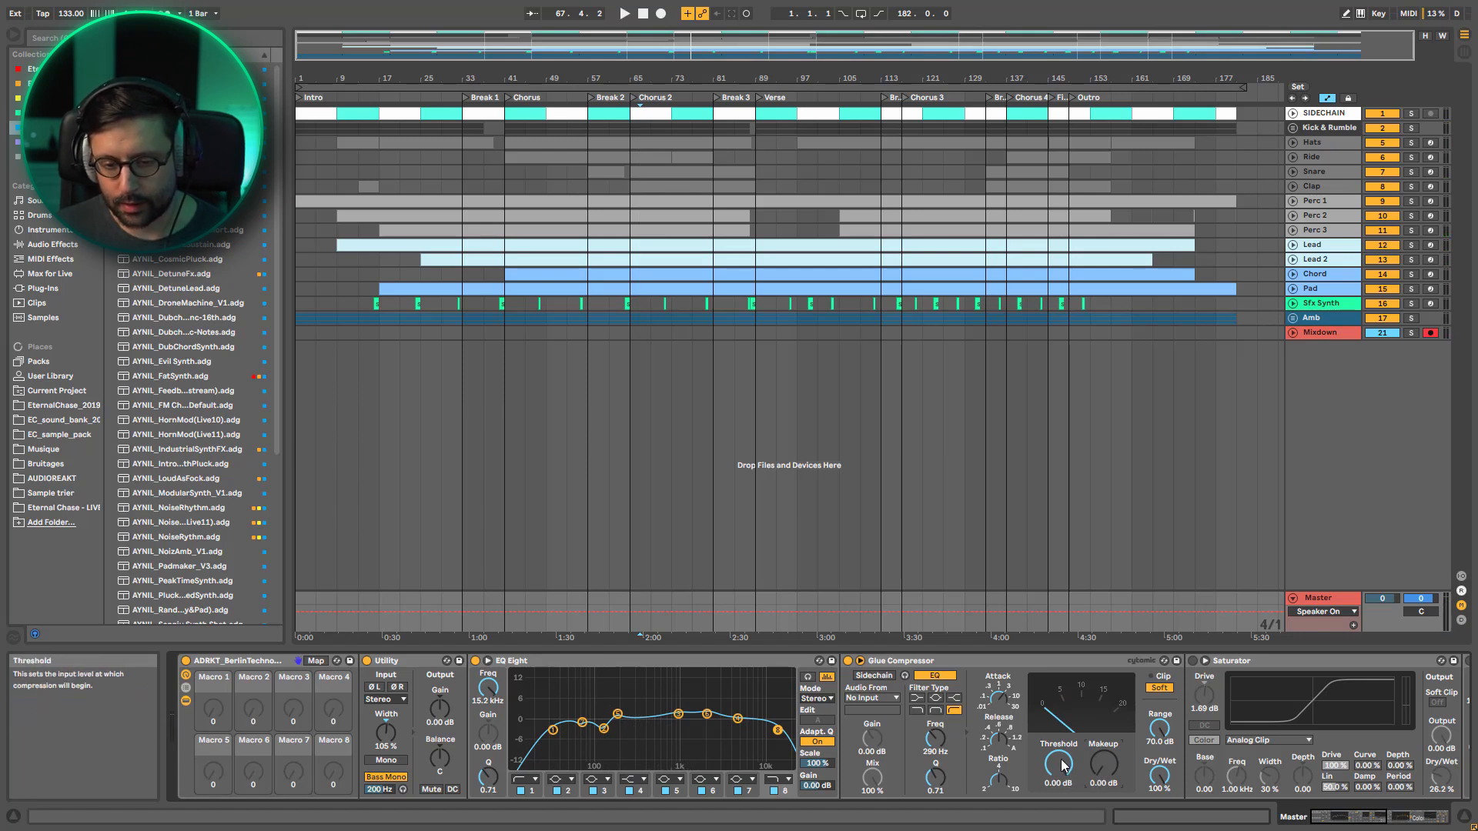
Set the Glue Compressor's Threshold to -28.3 dB and Makeup to 3.17 dB while listening to the arrangement
key("space")
left_click_drag(1063, 764, 1063, 810)
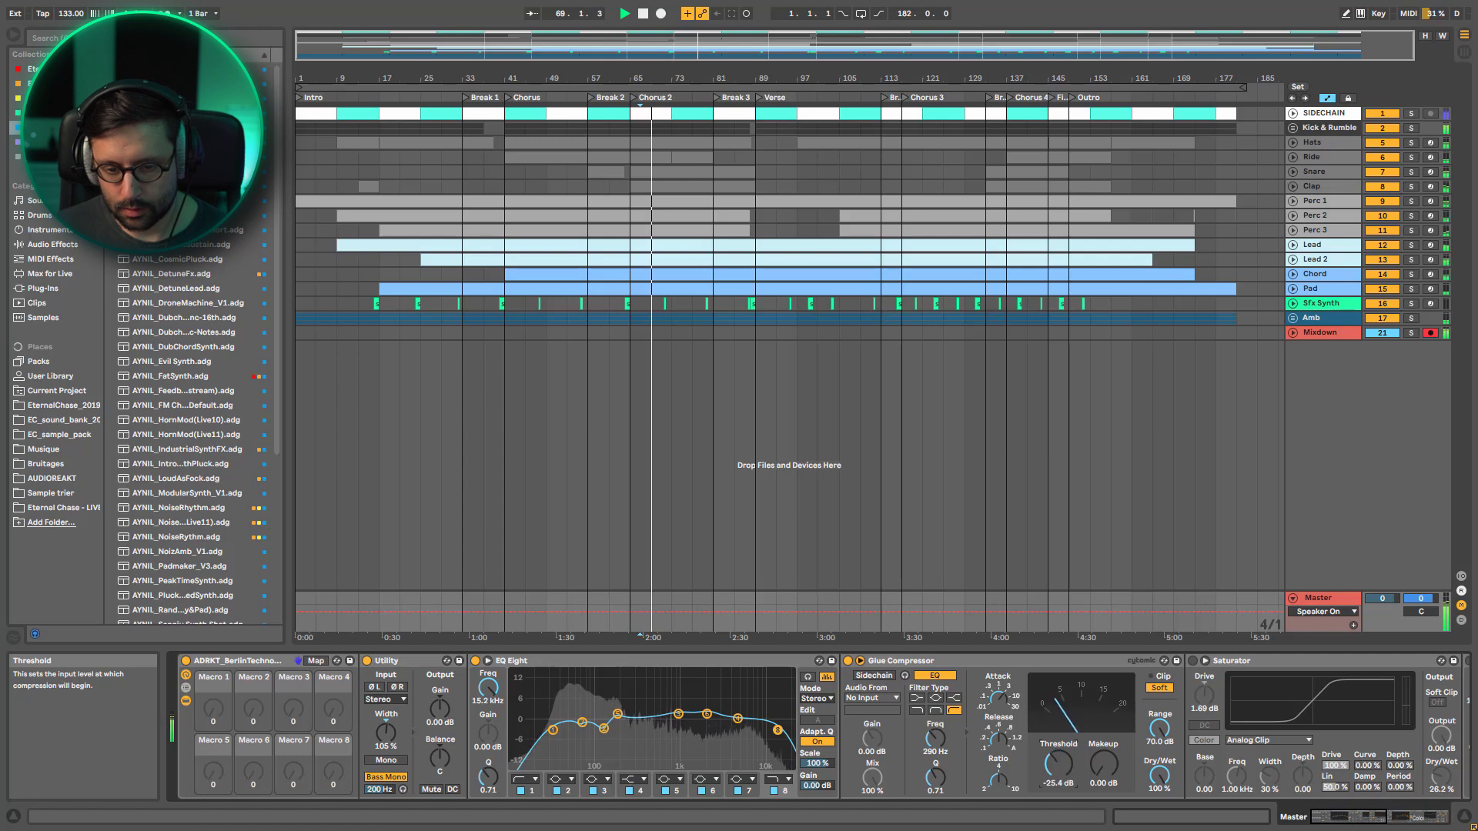
left_click_drag(1103, 765, 1104, 755)
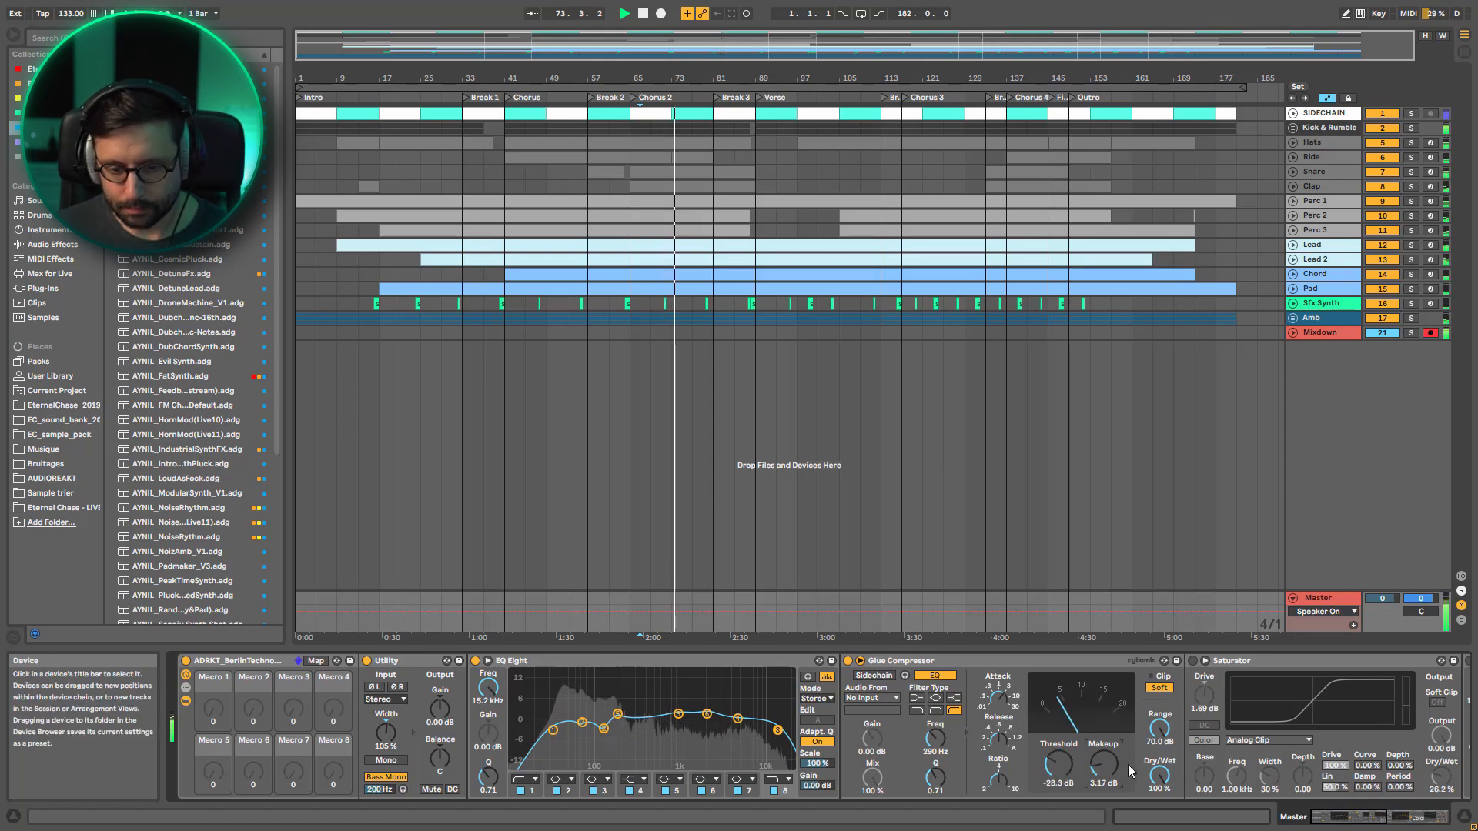
key("space")
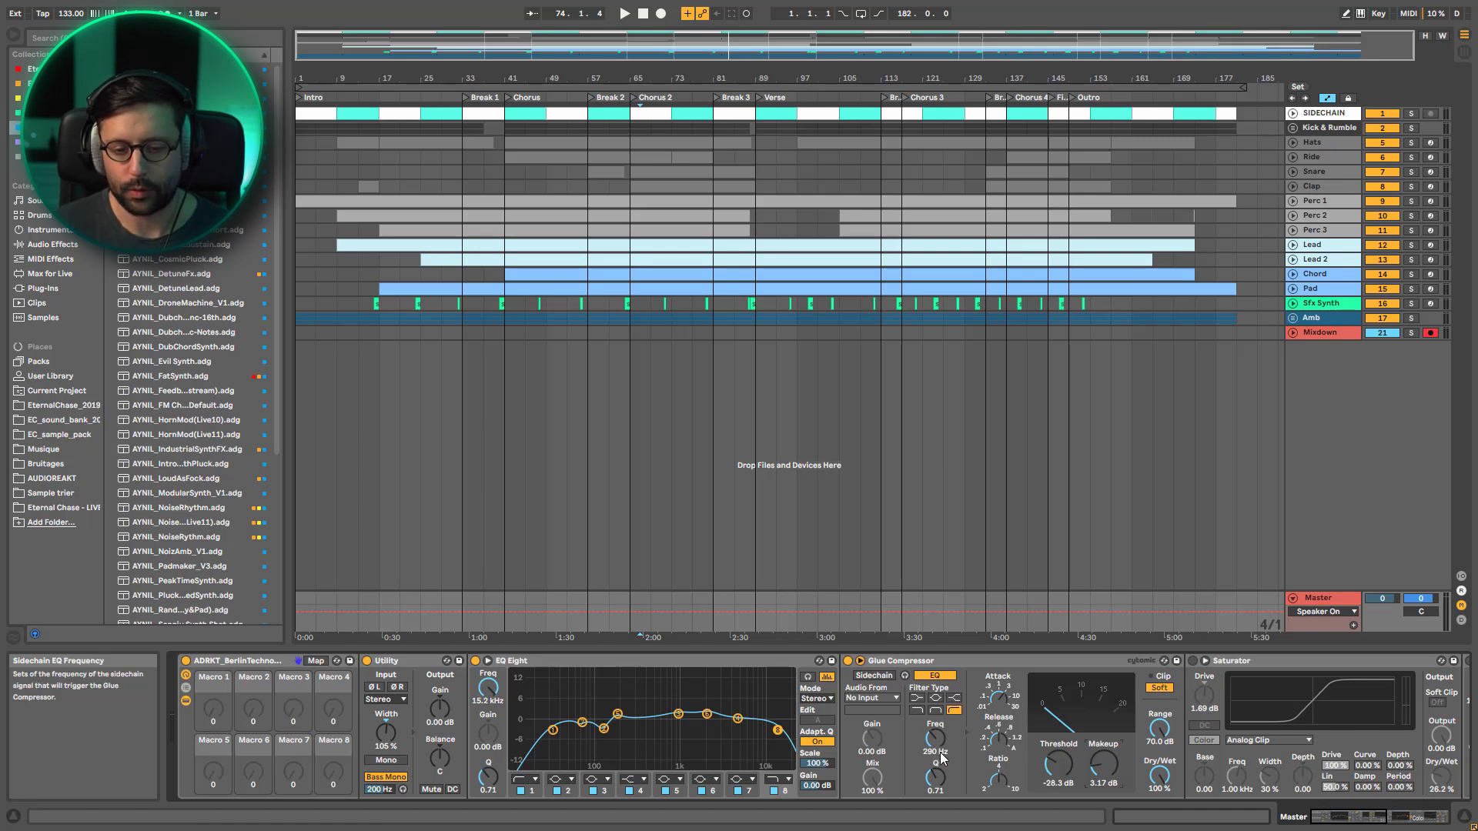
key("space")
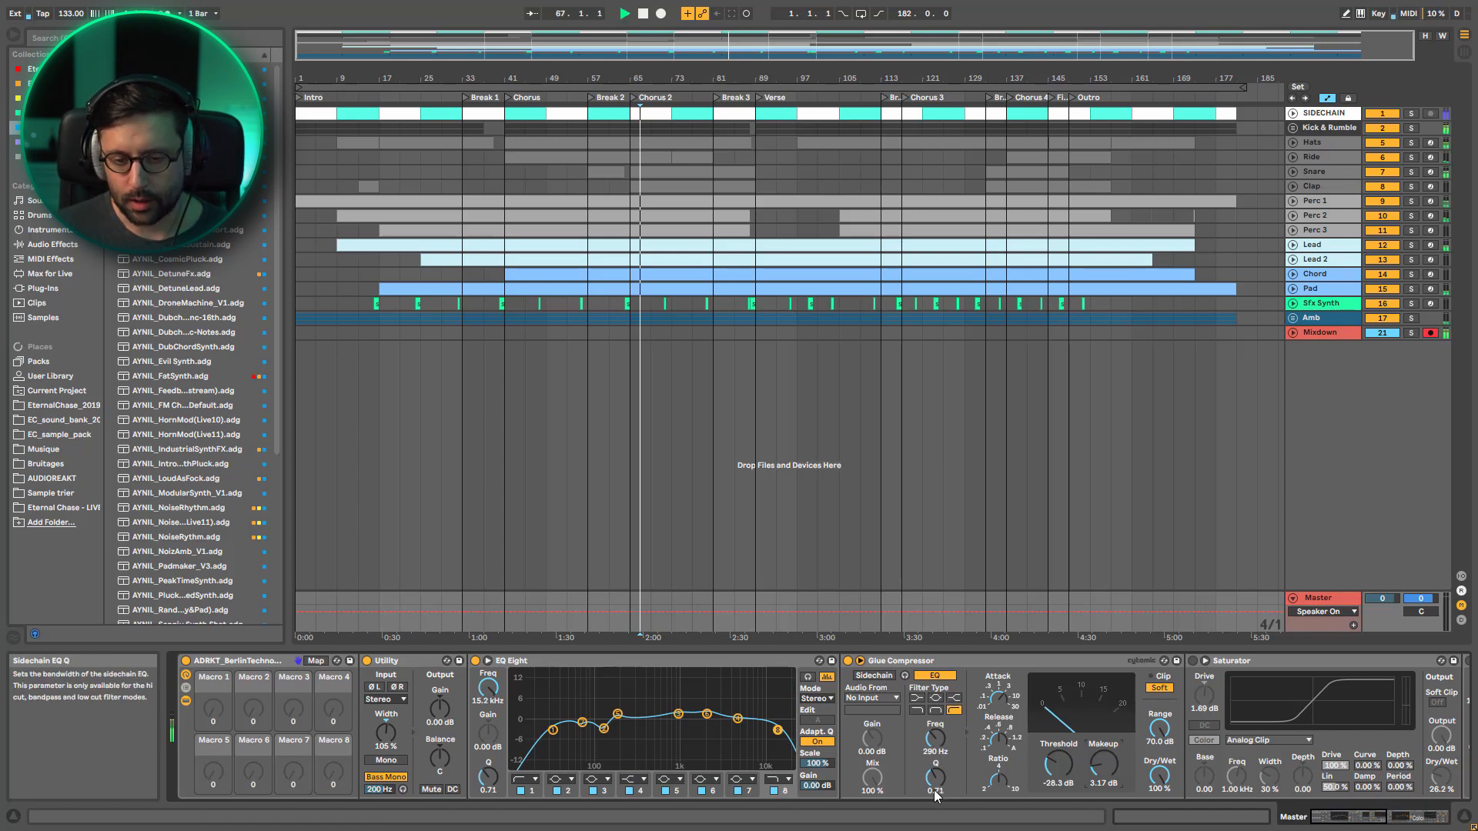
Compare the Glue Compressor's sidechain EQ off and on during playback, and activate the Saturator
left_click(931, 676)
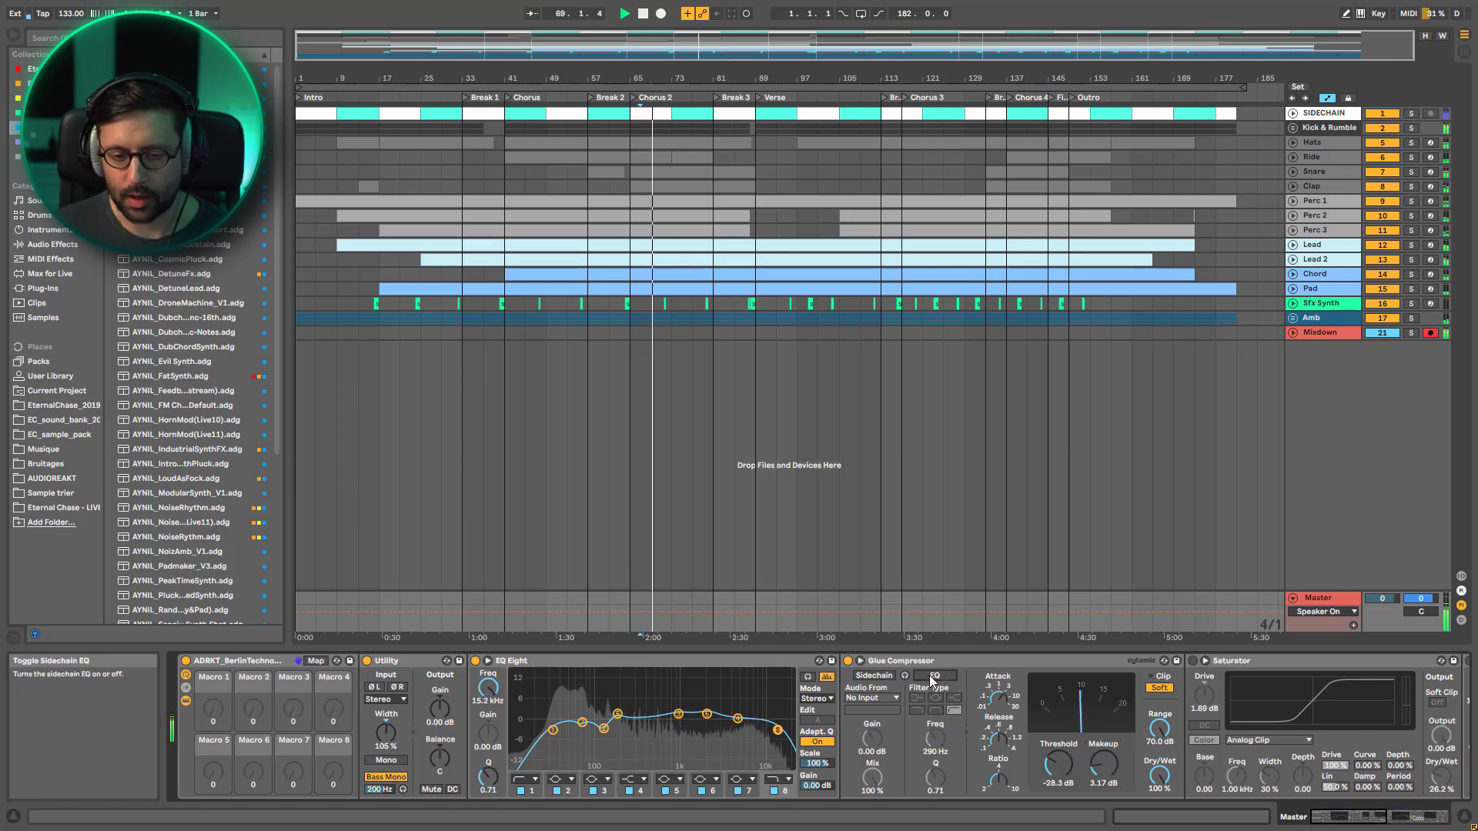
left_click(932, 676)
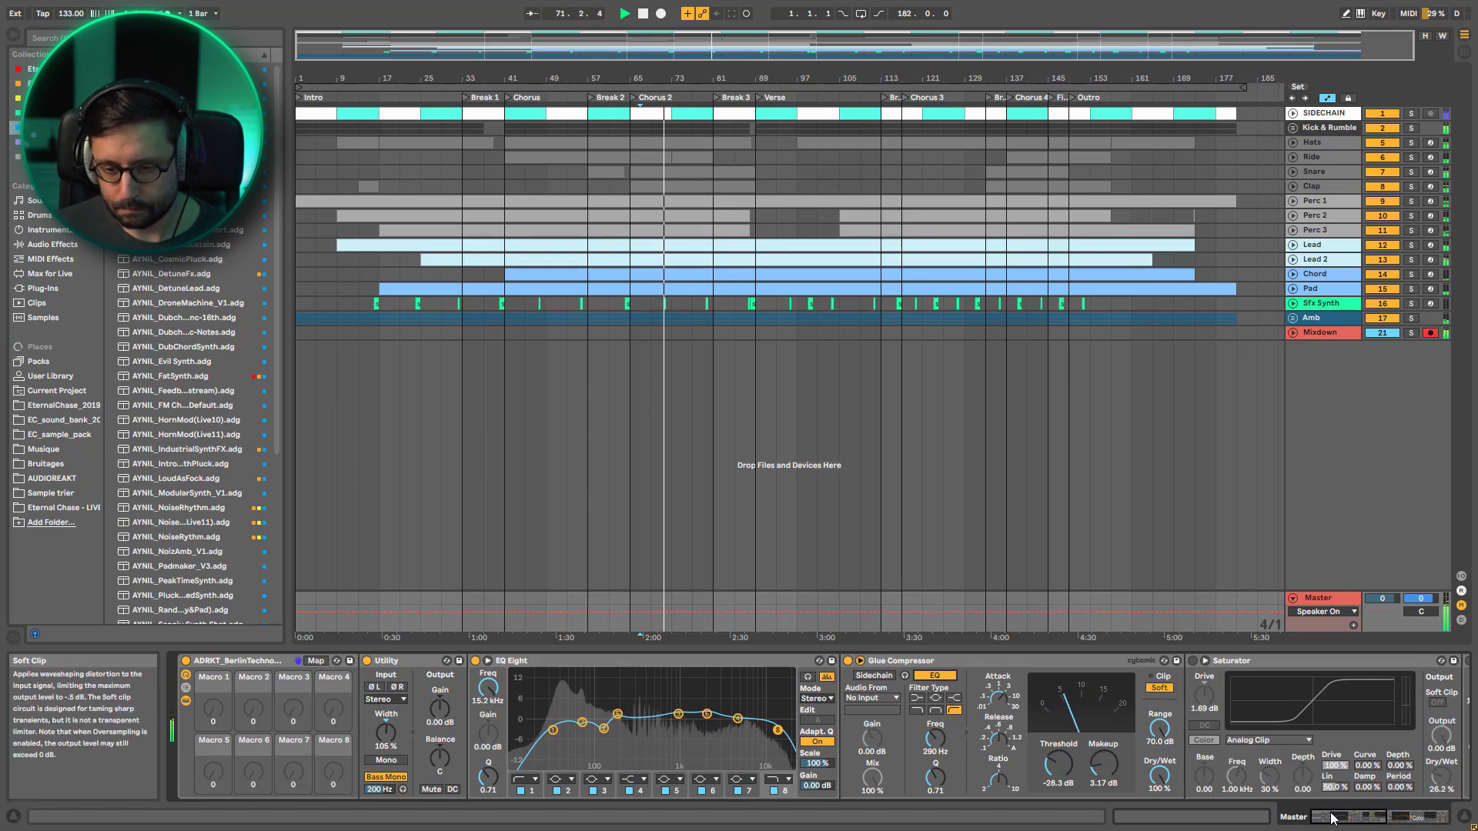
left_click(1374, 818)
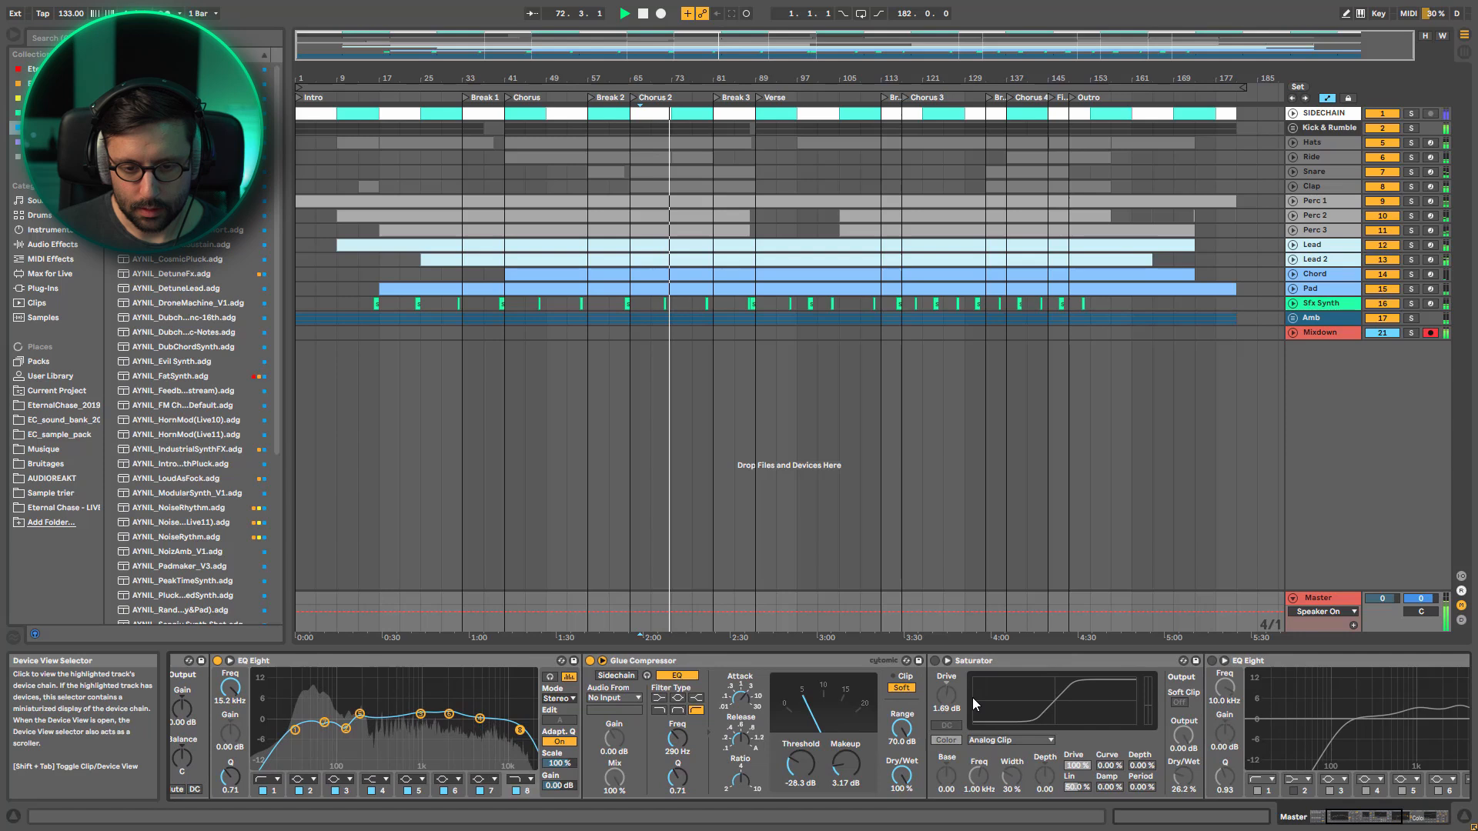
left_click(933, 661)
key("space")
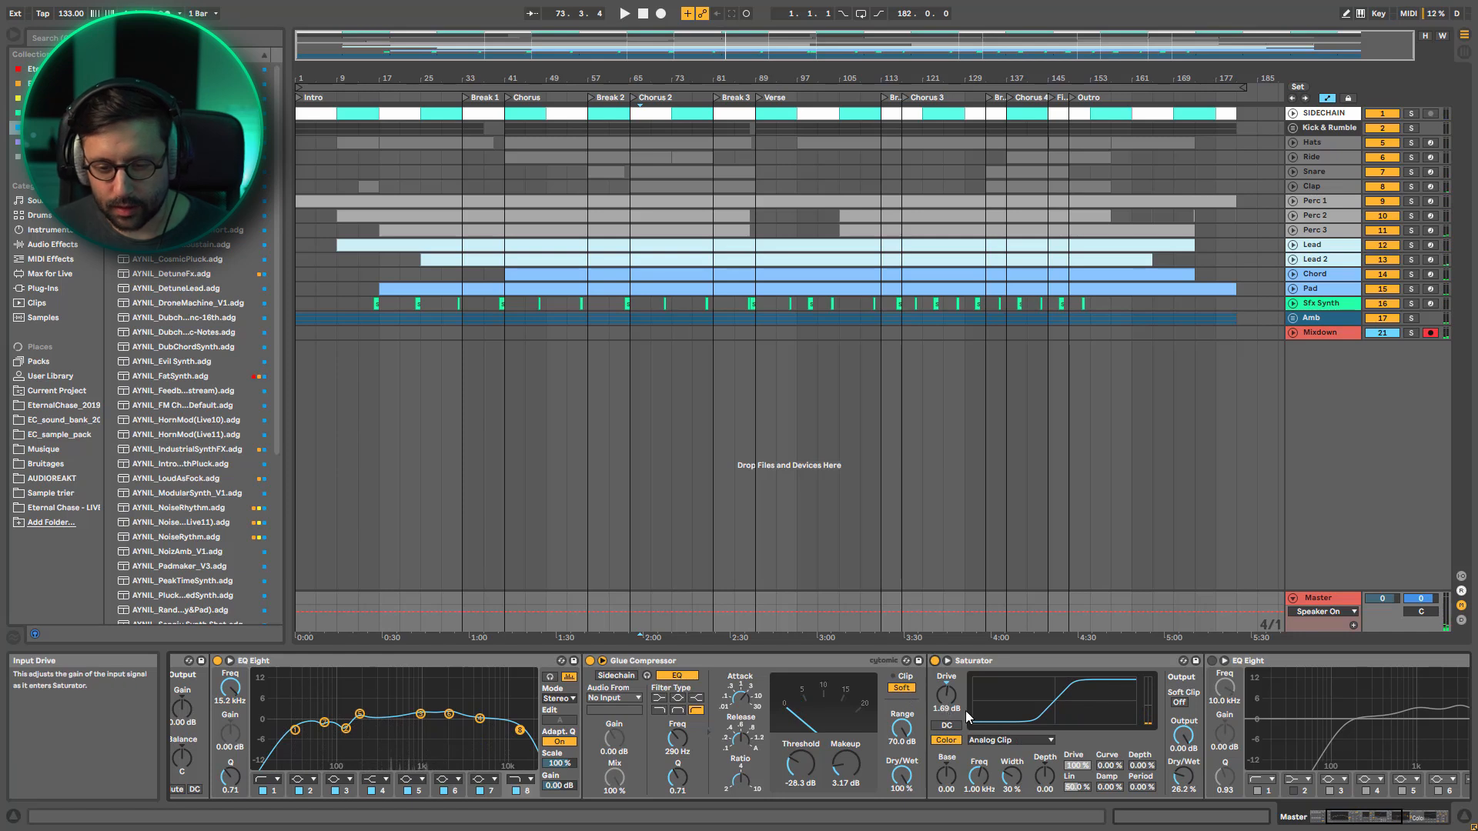
Activate the M/S EQ Eight after the Saturator, and inspect its Mid curve and the filter points of its Side curve
left_click(1345, 820)
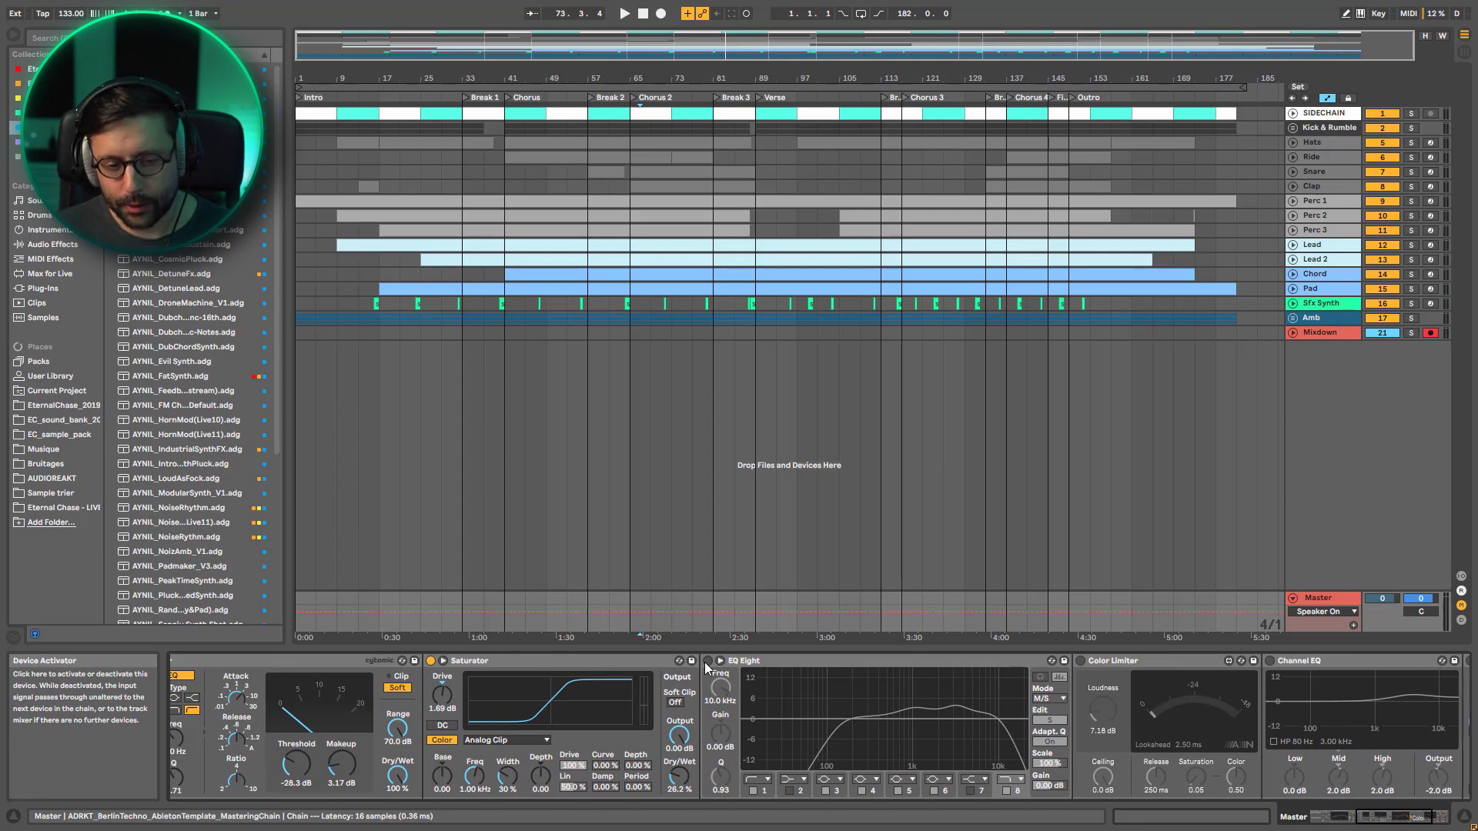
left_click(707, 666)
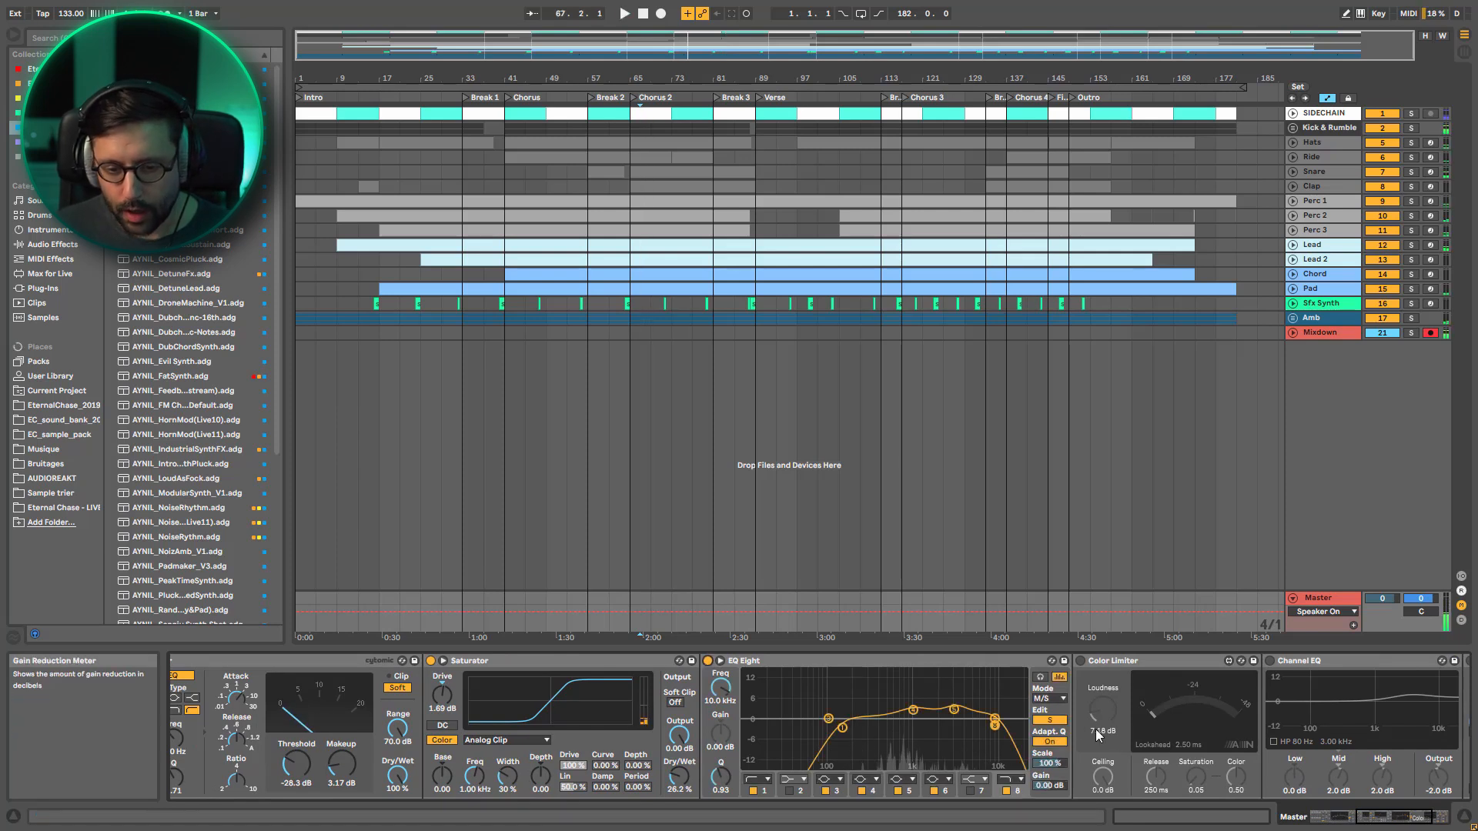
left_click(1059, 723)
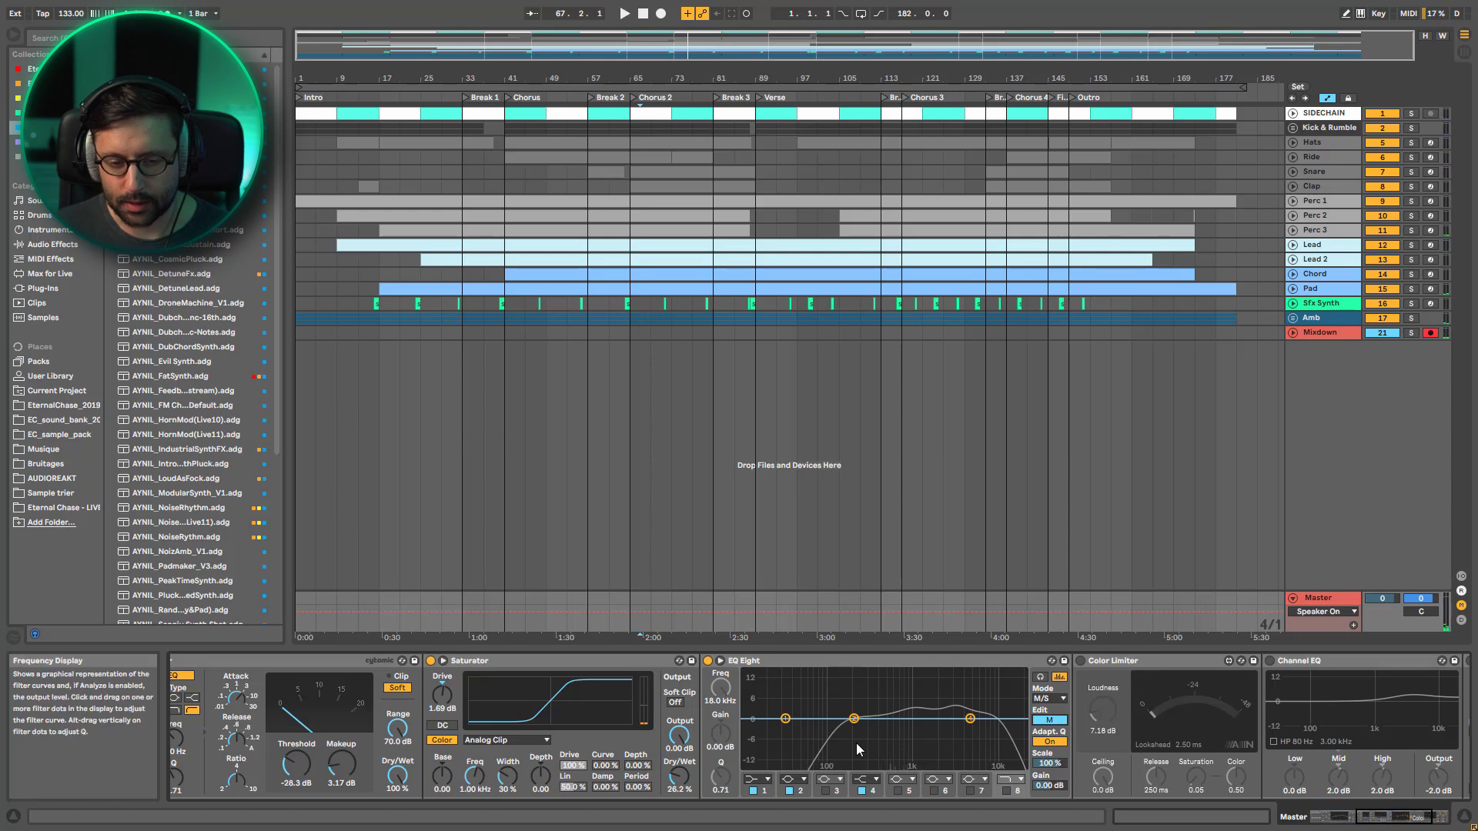
left_click(1048, 720)
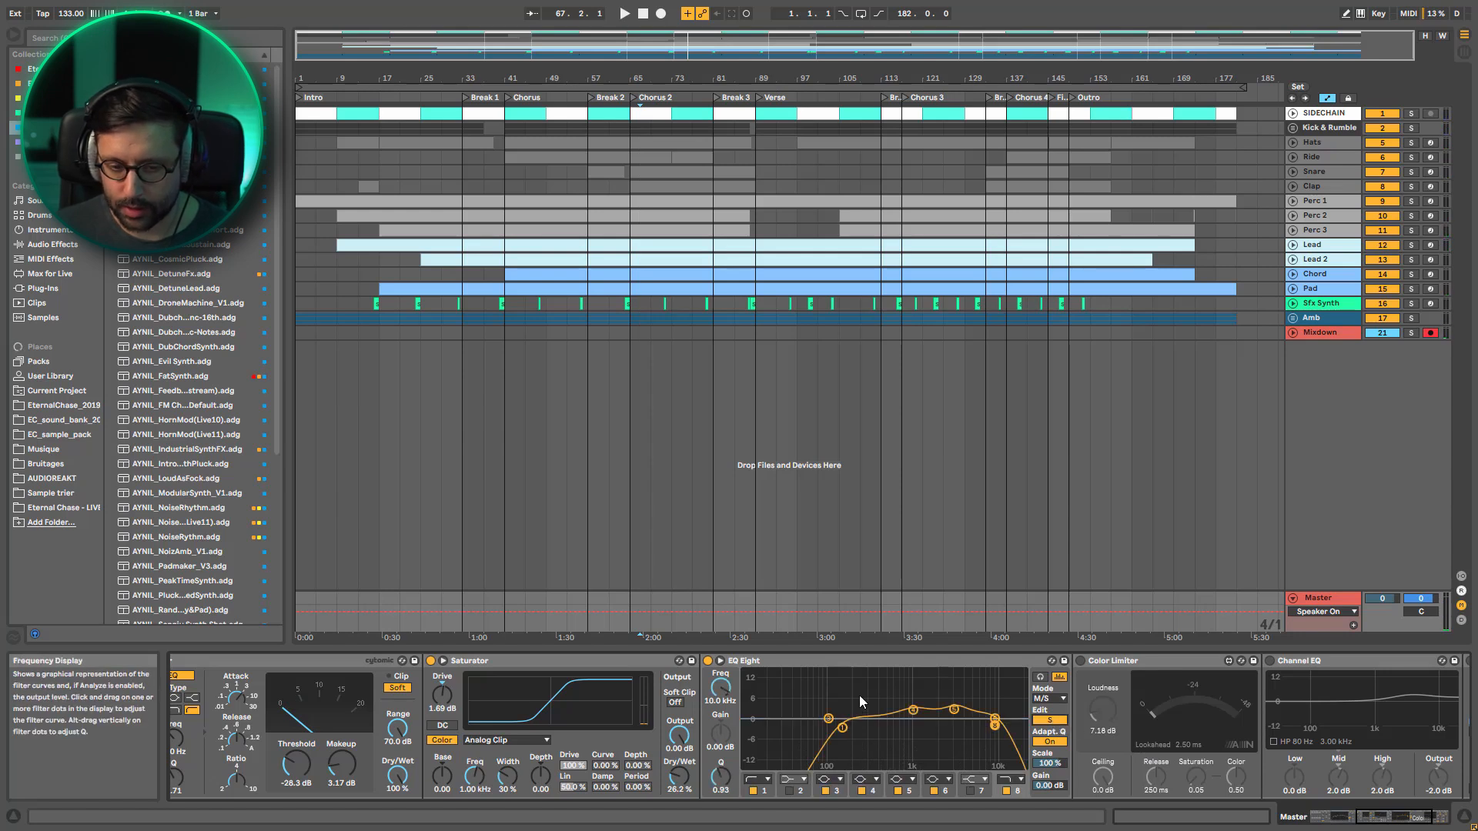
left_click(920, 710)
left_click(955, 710)
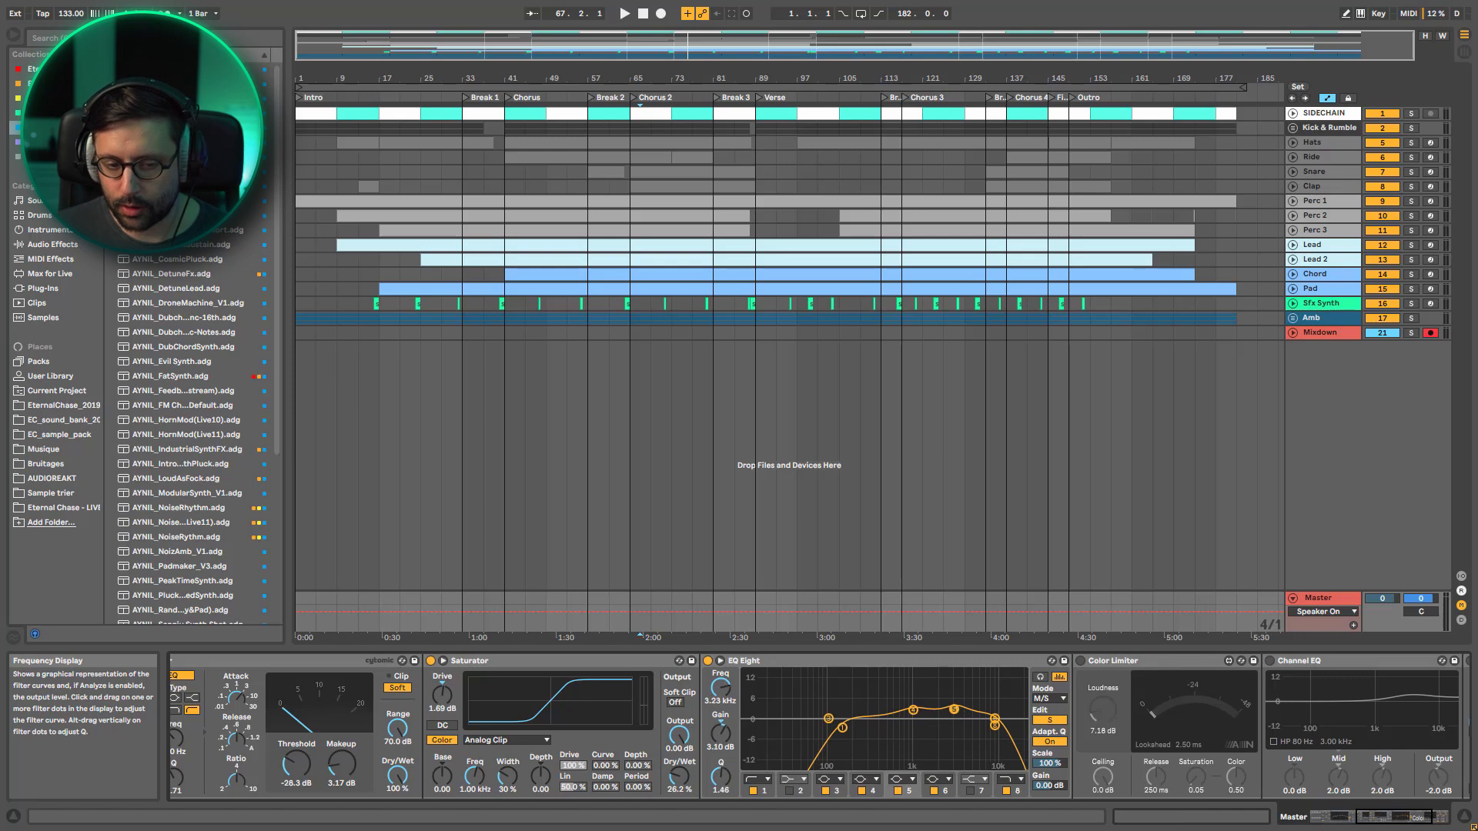
left_click(994, 719)
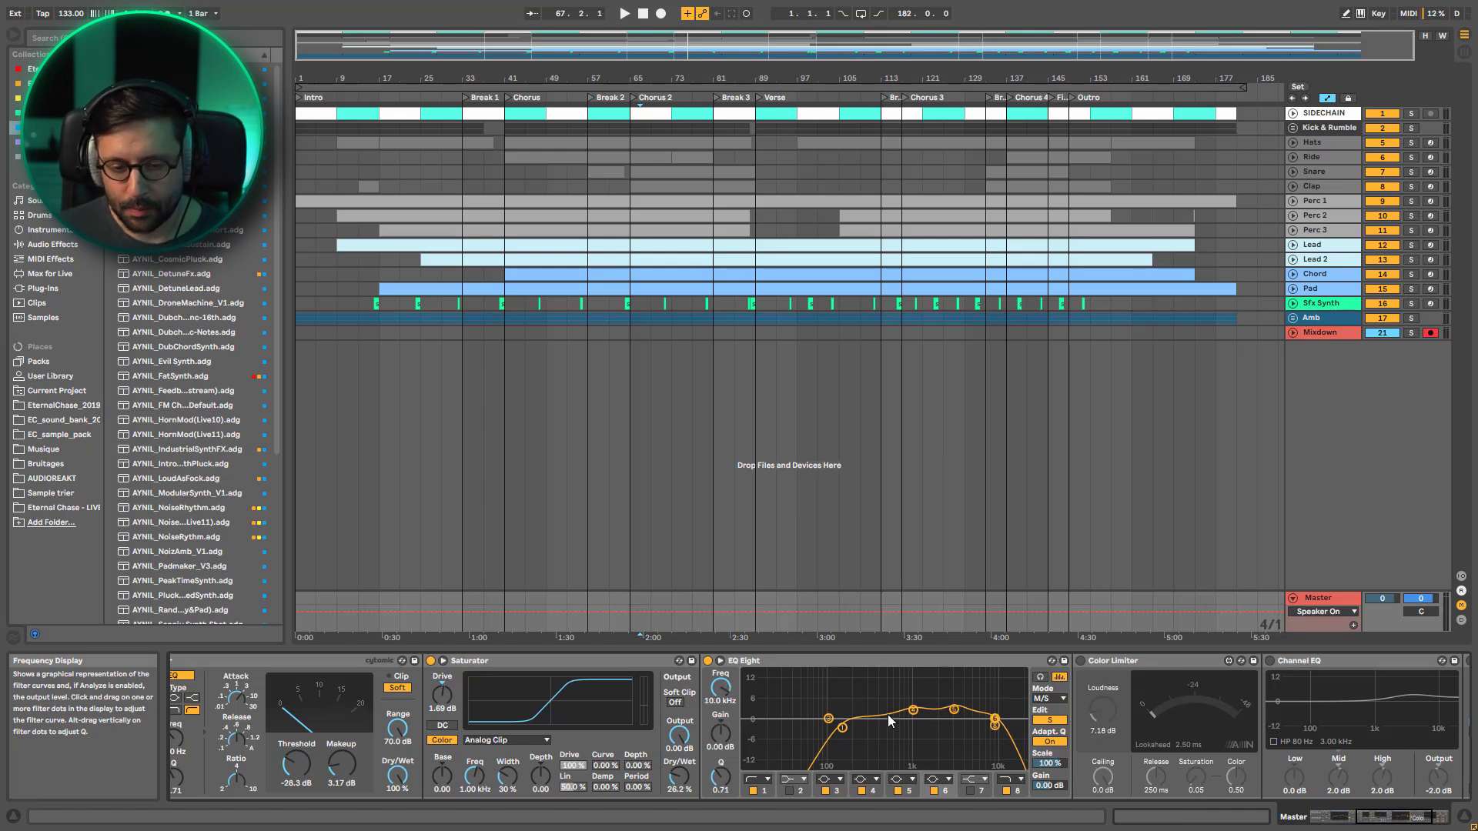
Compare the M/S EQ Eight bypassed and active during playback, and its Side filter 8 off and on
key("space")
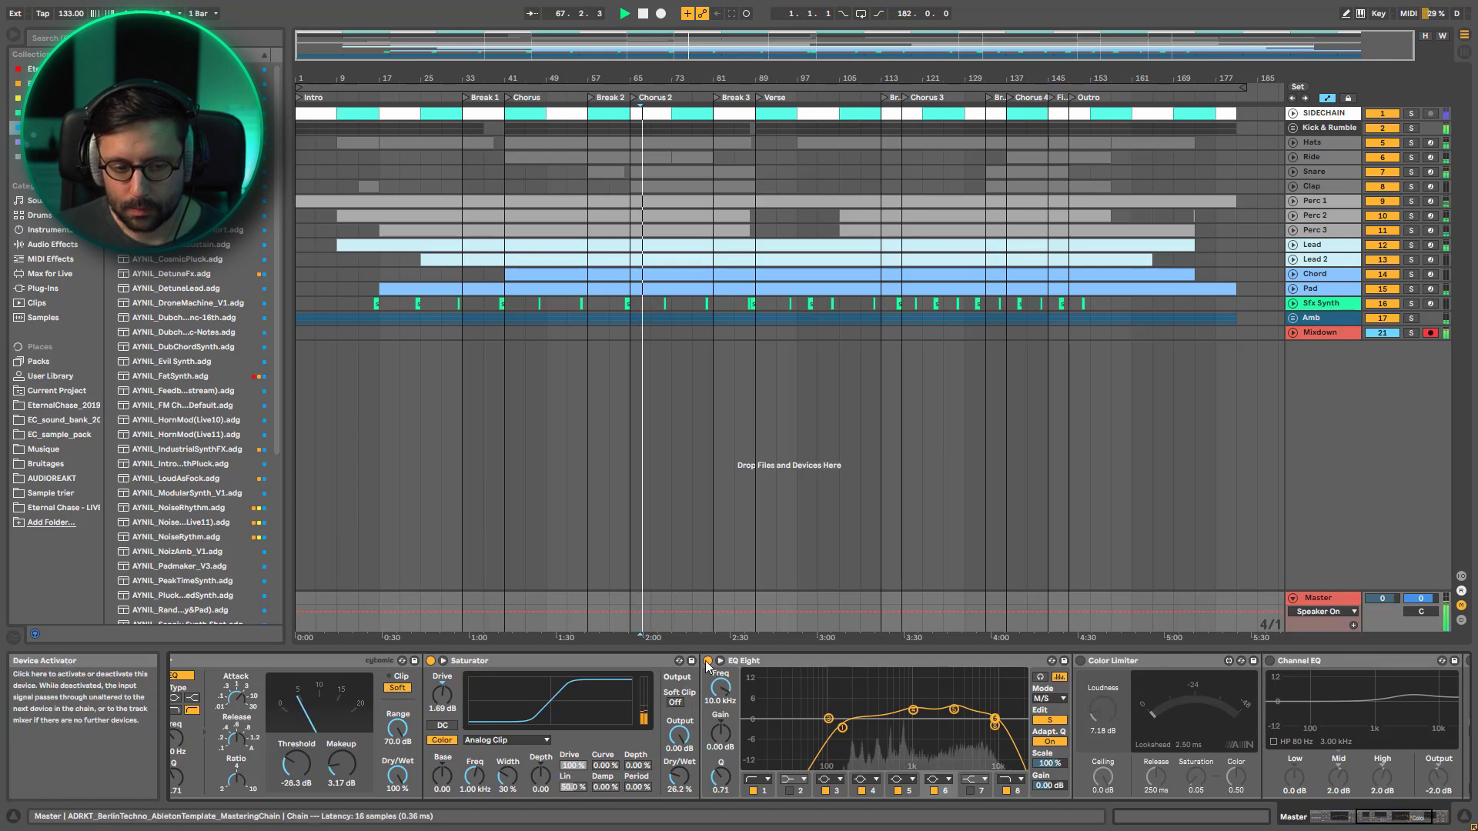
left_click(707, 661)
left_click(707, 662)
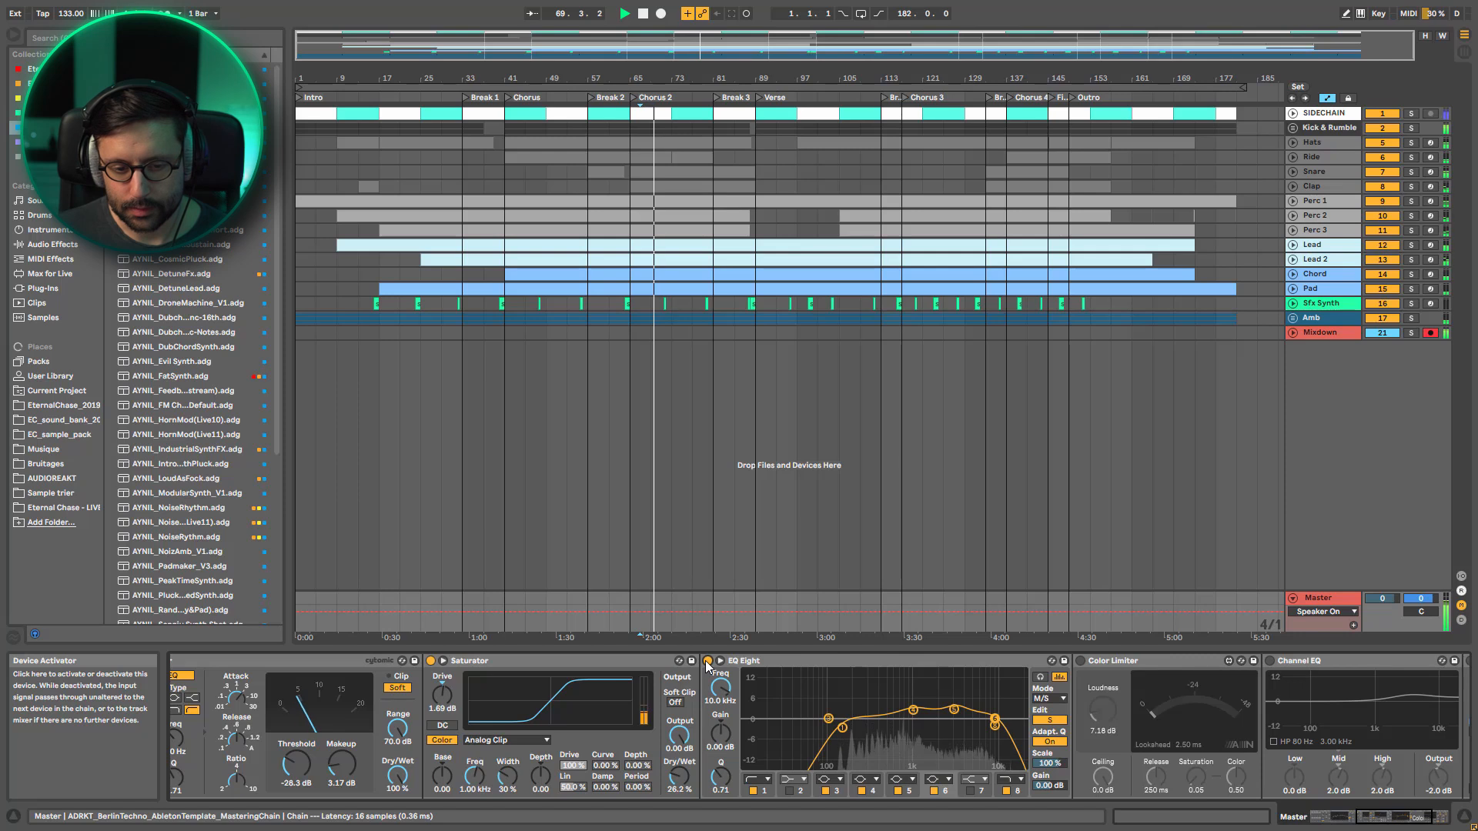
left_click(708, 661)
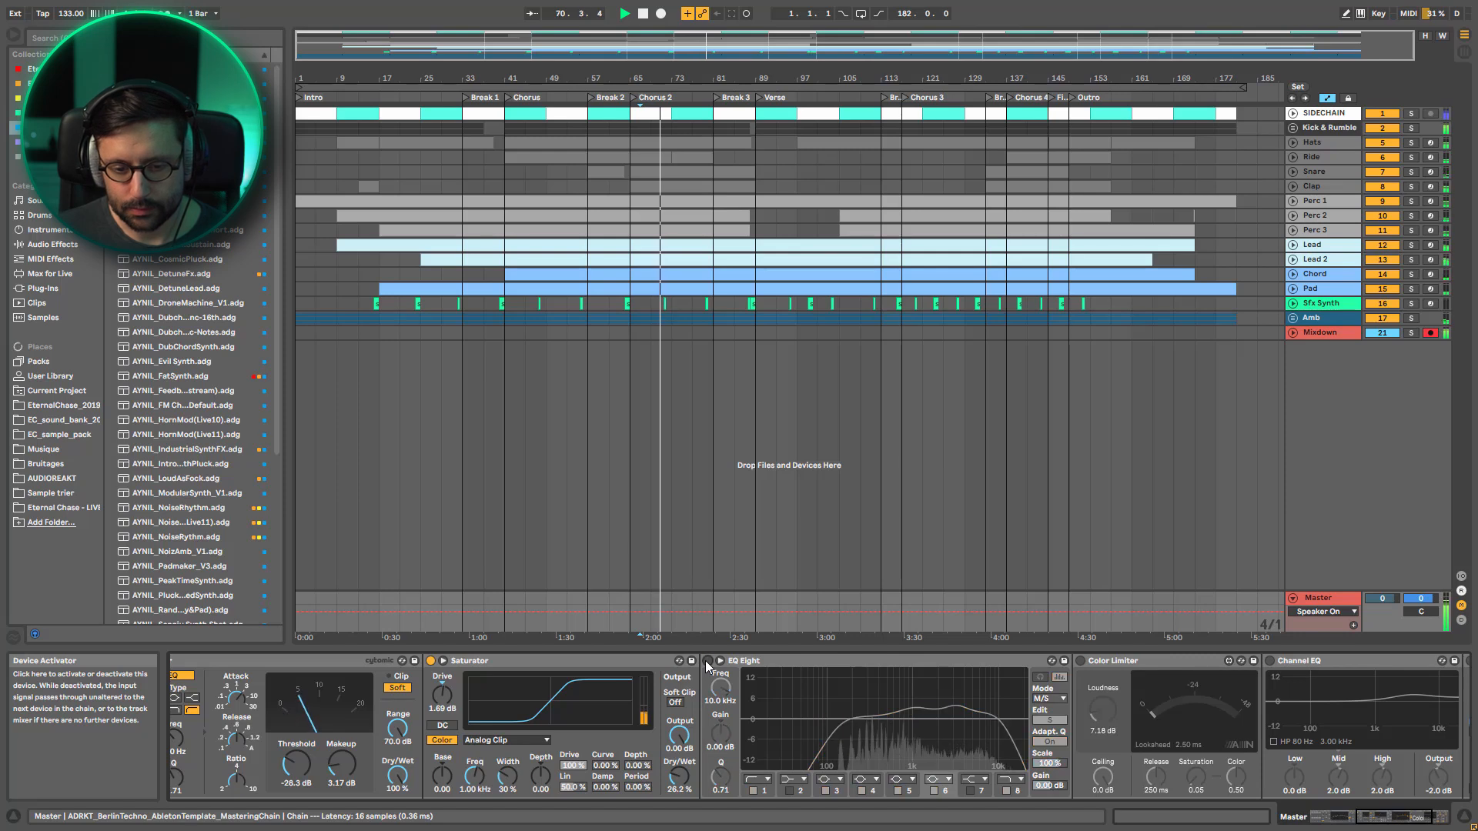
left_click(707, 662)
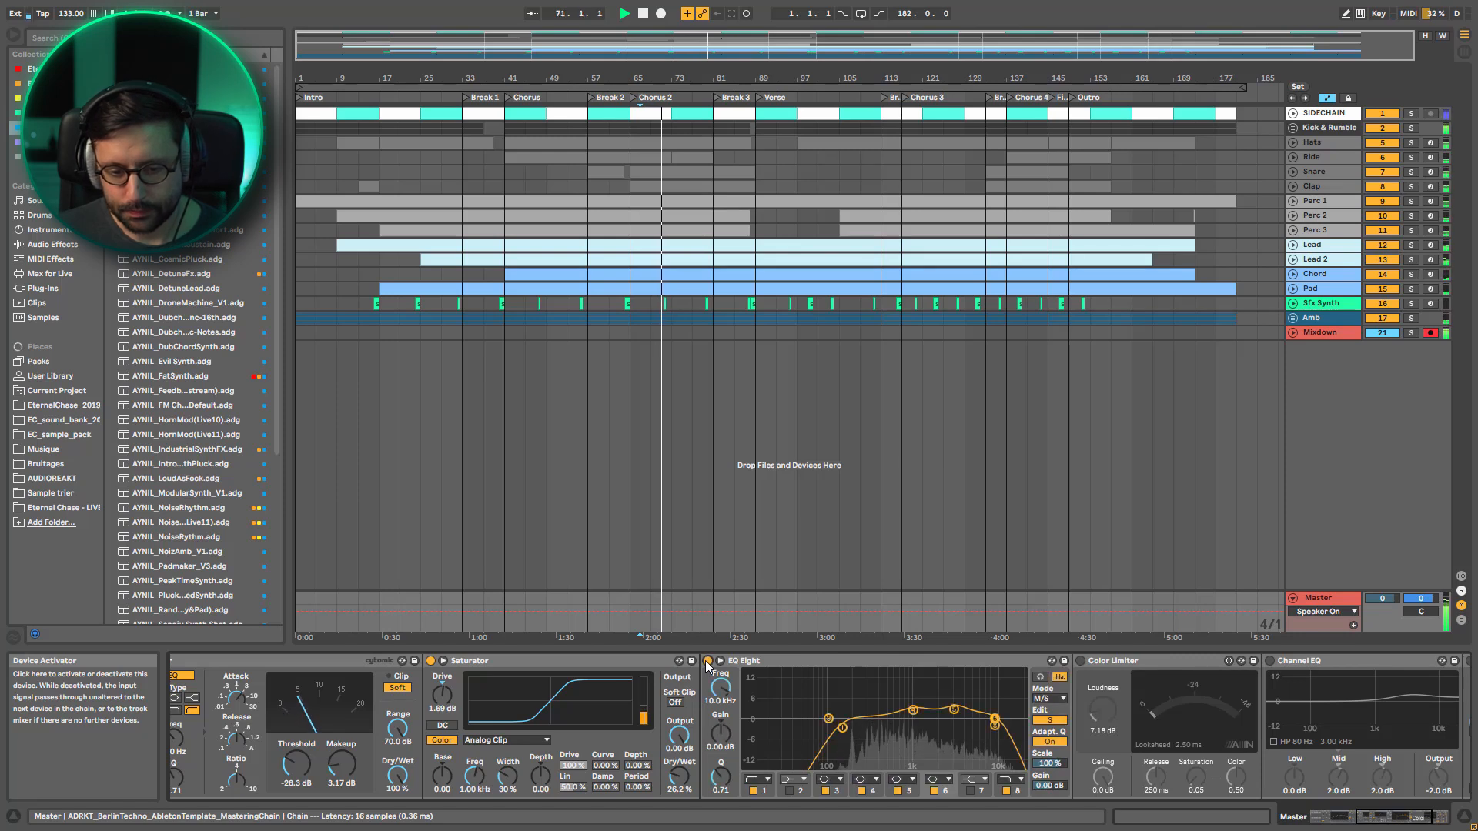
left_click(1010, 792)
left_click(1010, 792)
key("space")
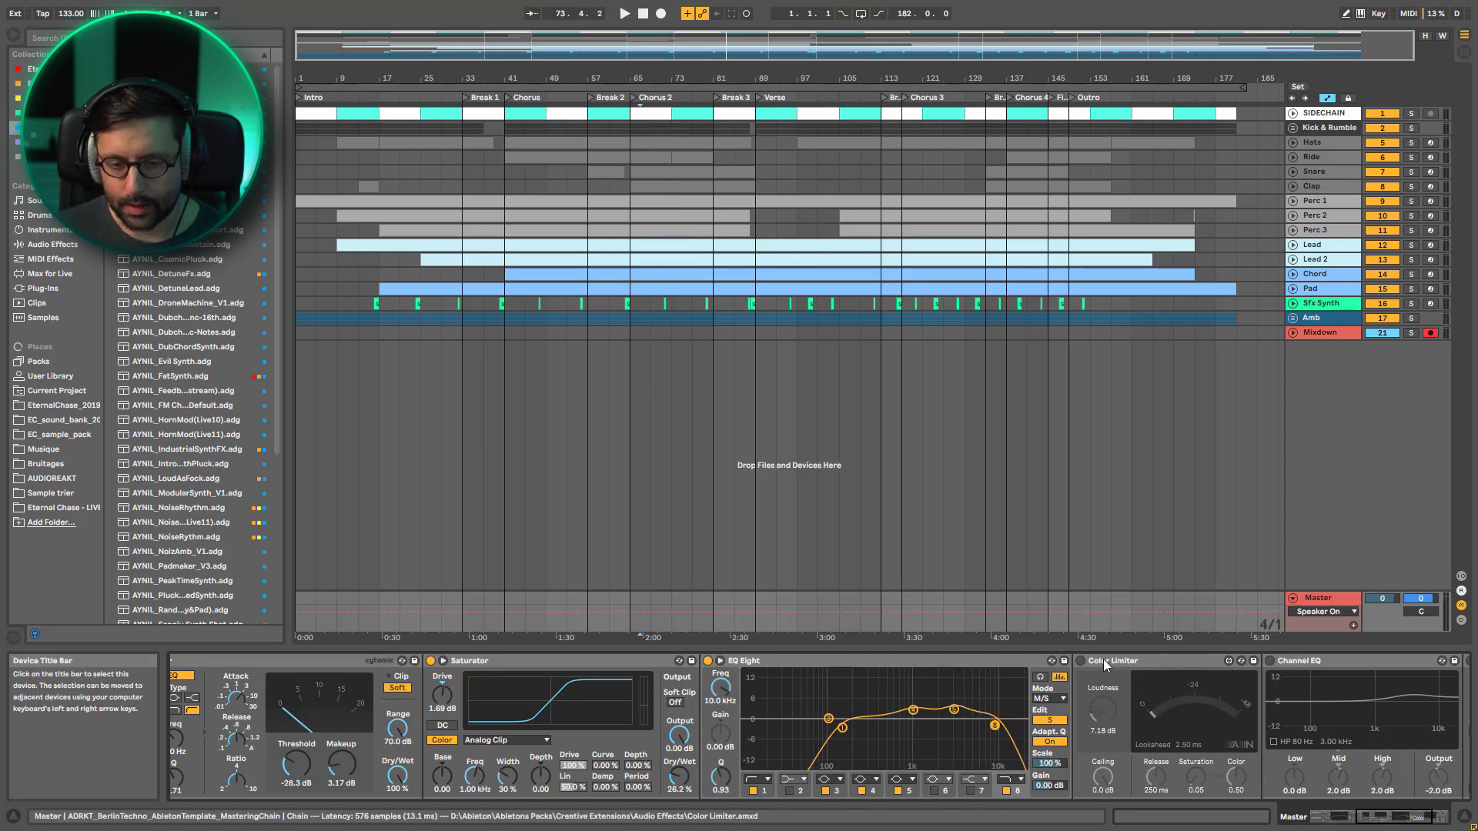
Activate the Color Limiter in the mastering rack, listen to it during playback, and examine its Ceiling setting
left_click(1102, 659)
left_click(1080, 662)
key("space")
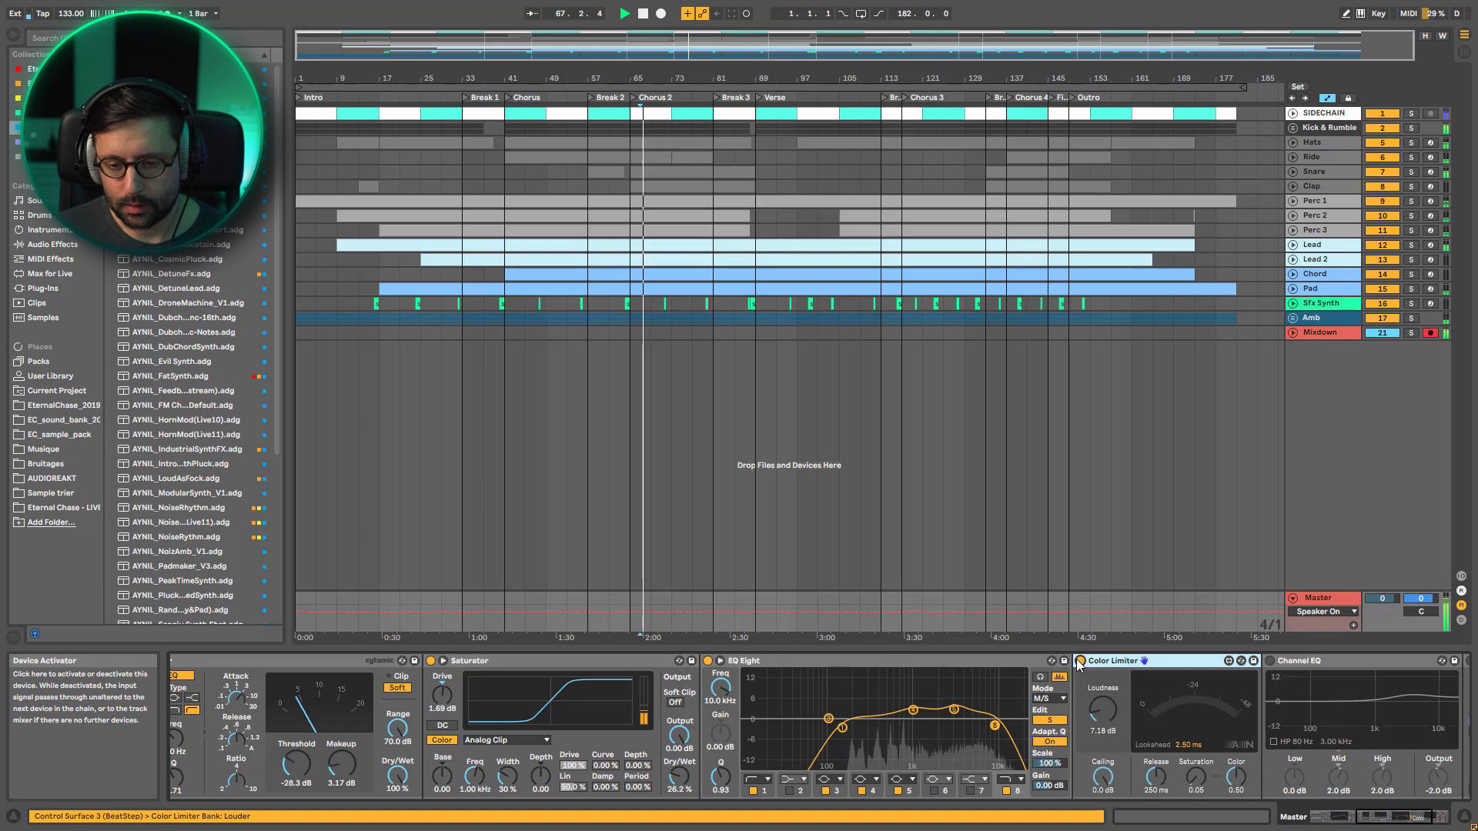
left_click_drag(1399, 818, 1419, 818)
key("space")
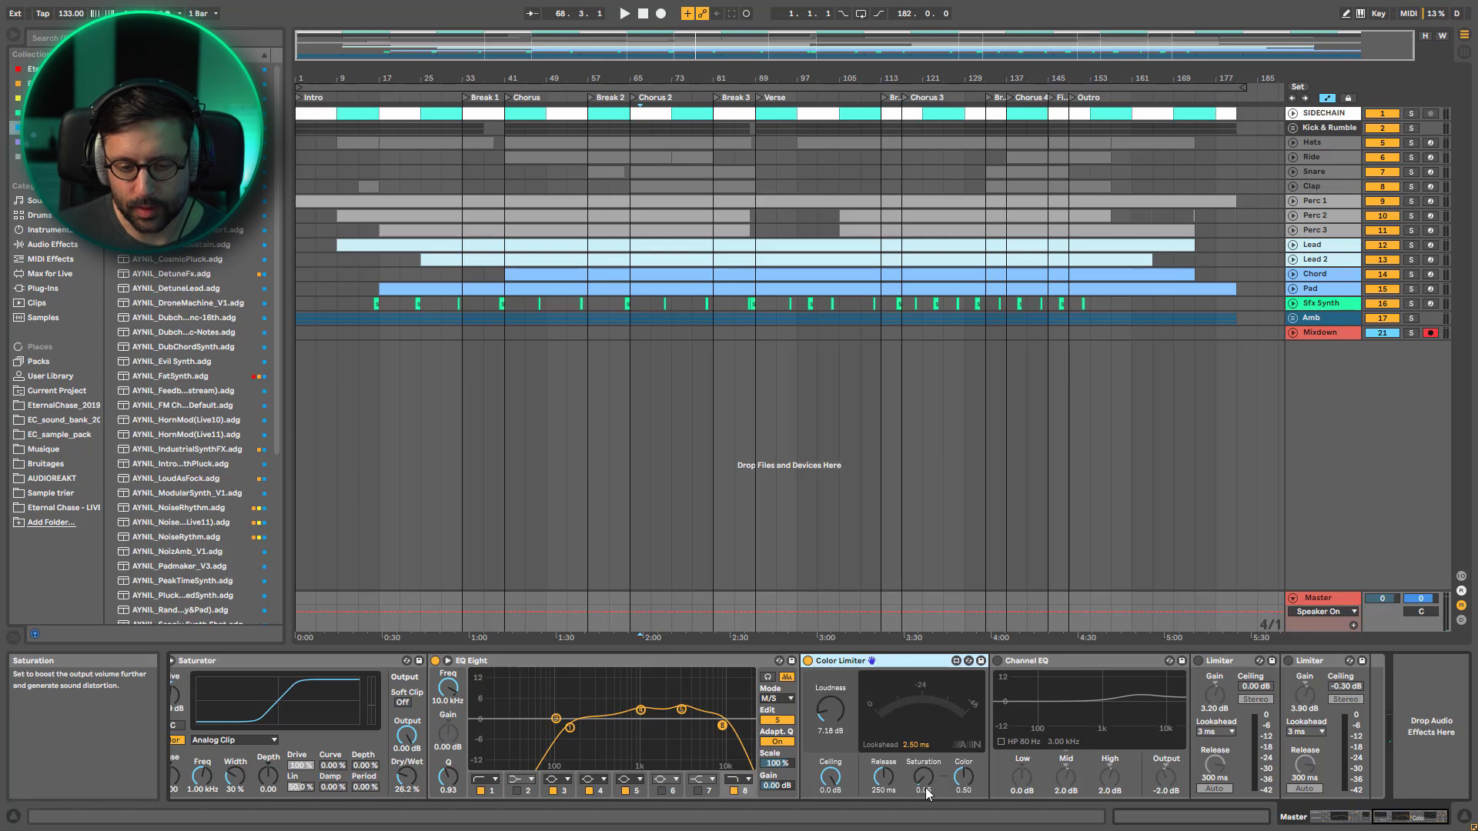
left_click(828, 789)
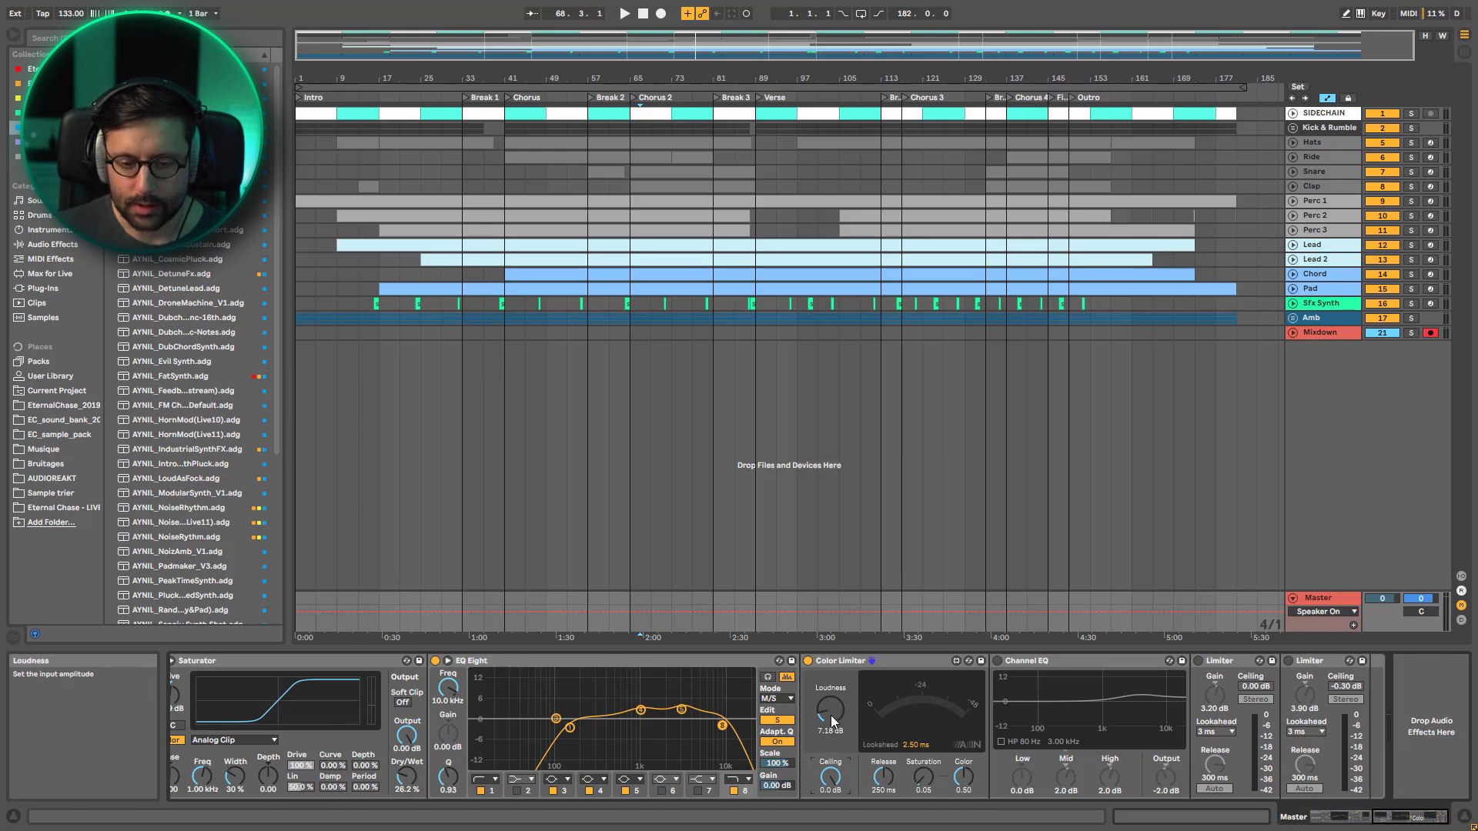
Try a higher Loudness on the Color Limiter during playback, and undo the change
key("space")
left_click_drag(830, 714, 830, 667)
key("space")
key("ctrl+z")
Activate the Channel EQ after the Color Limiter, and compare it bypassed and active during playback
key("space")
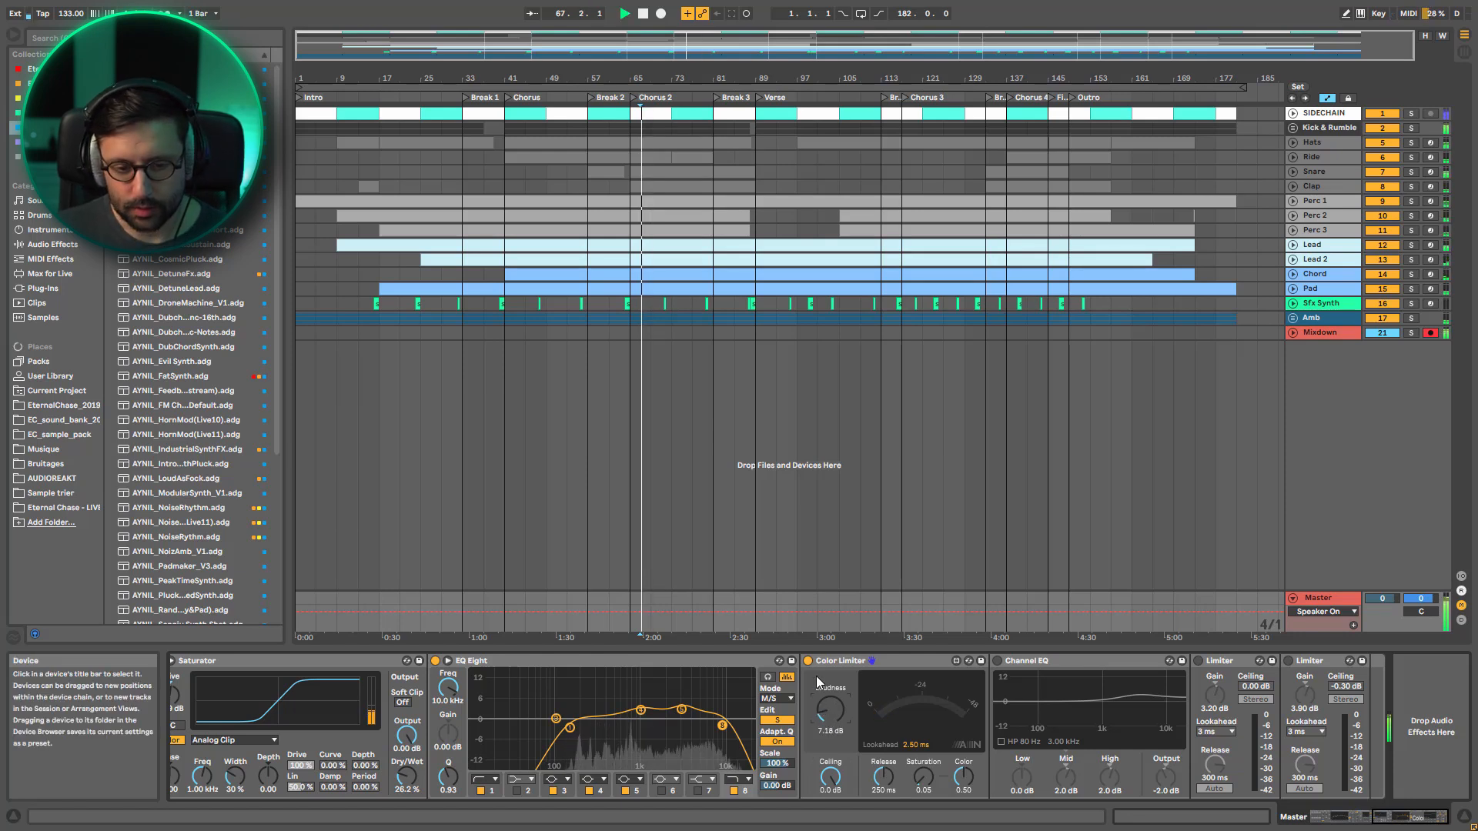
left_click(999, 663)
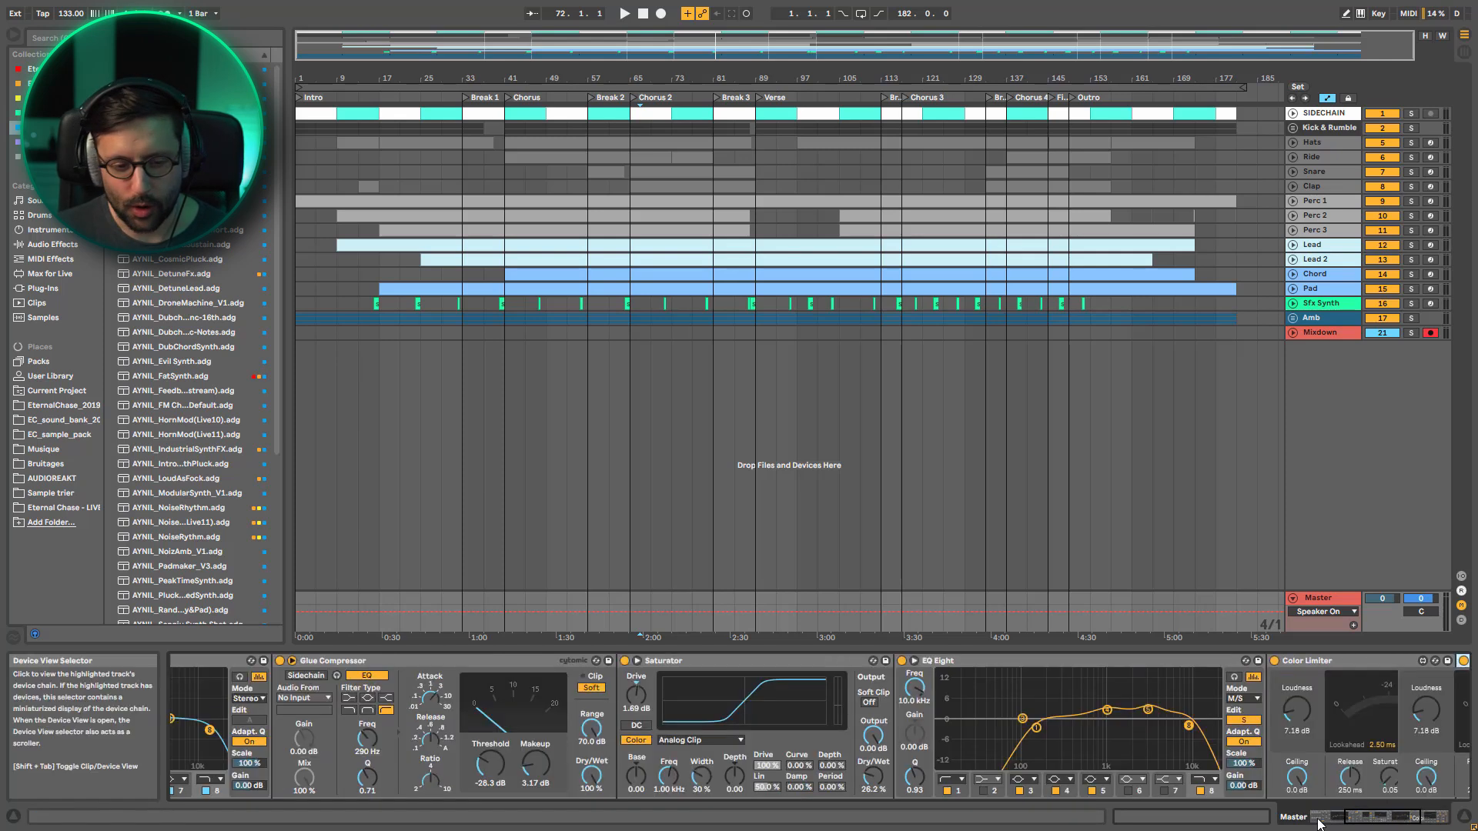
scroll(739, 705, "left", 10)
left_click_drag(1361, 816, 1426, 816)
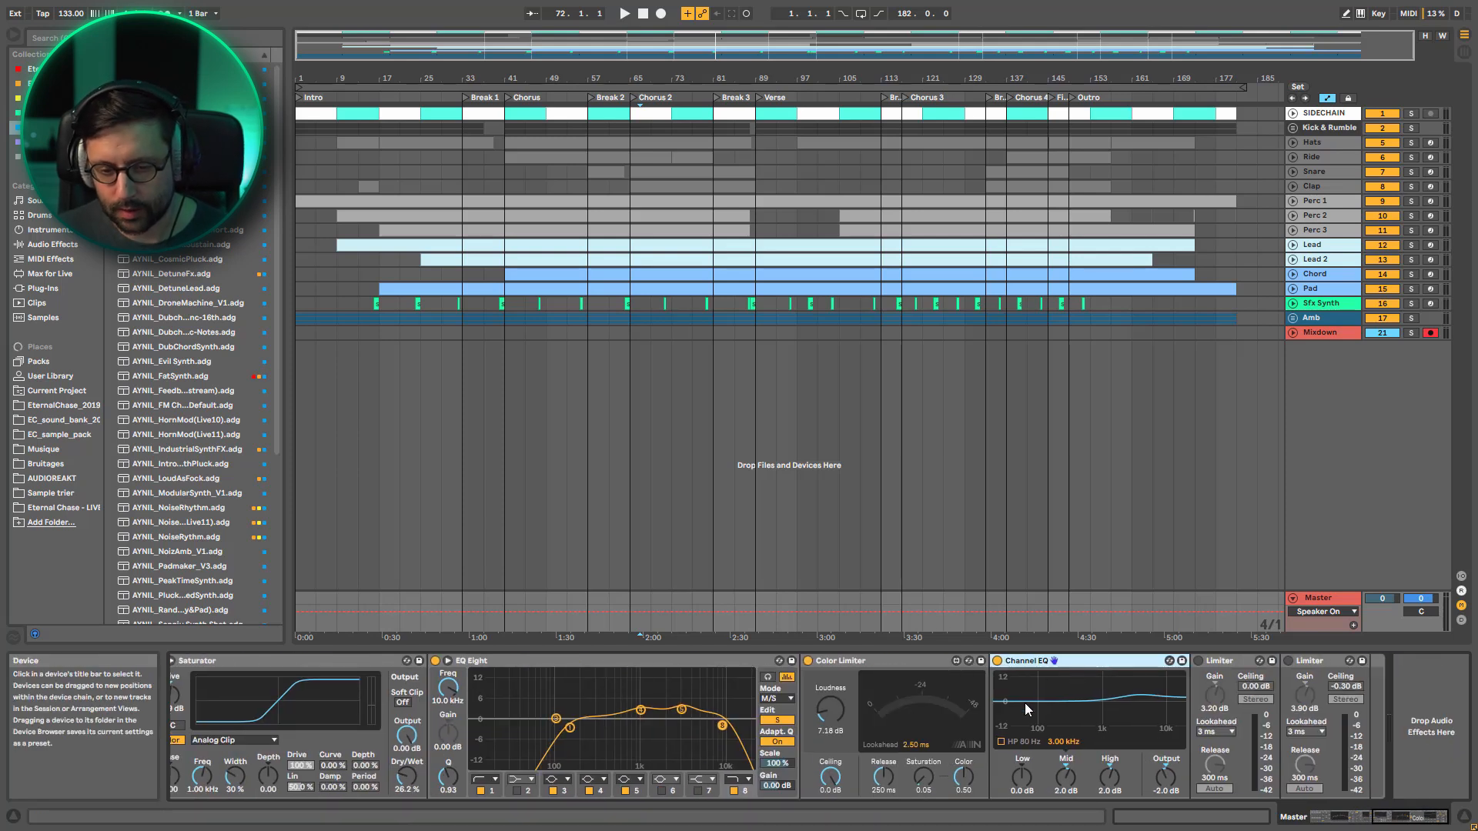
key("space")
left_click(1001, 665)
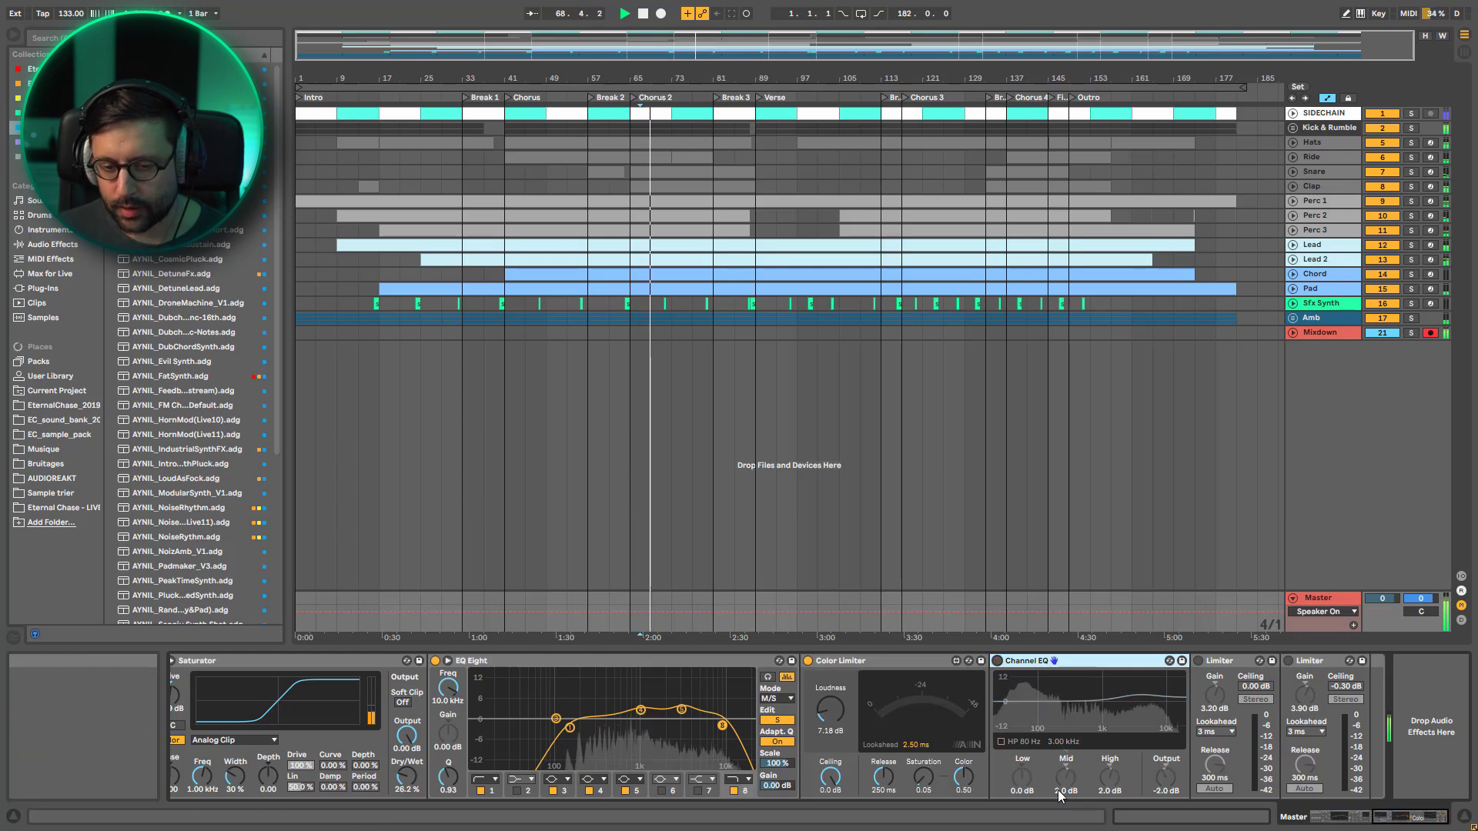
left_click(999, 665)
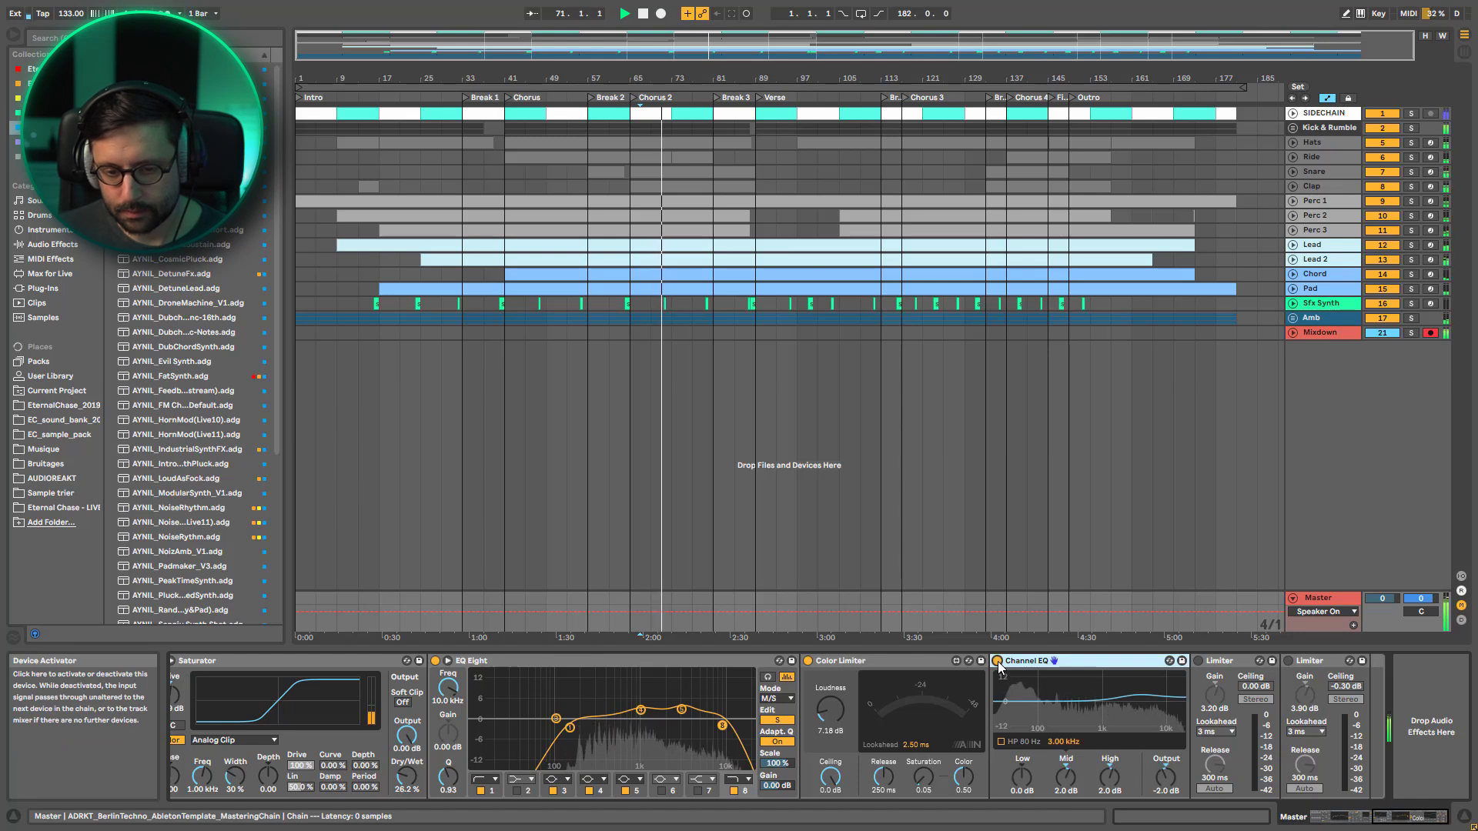
left_click(998, 661)
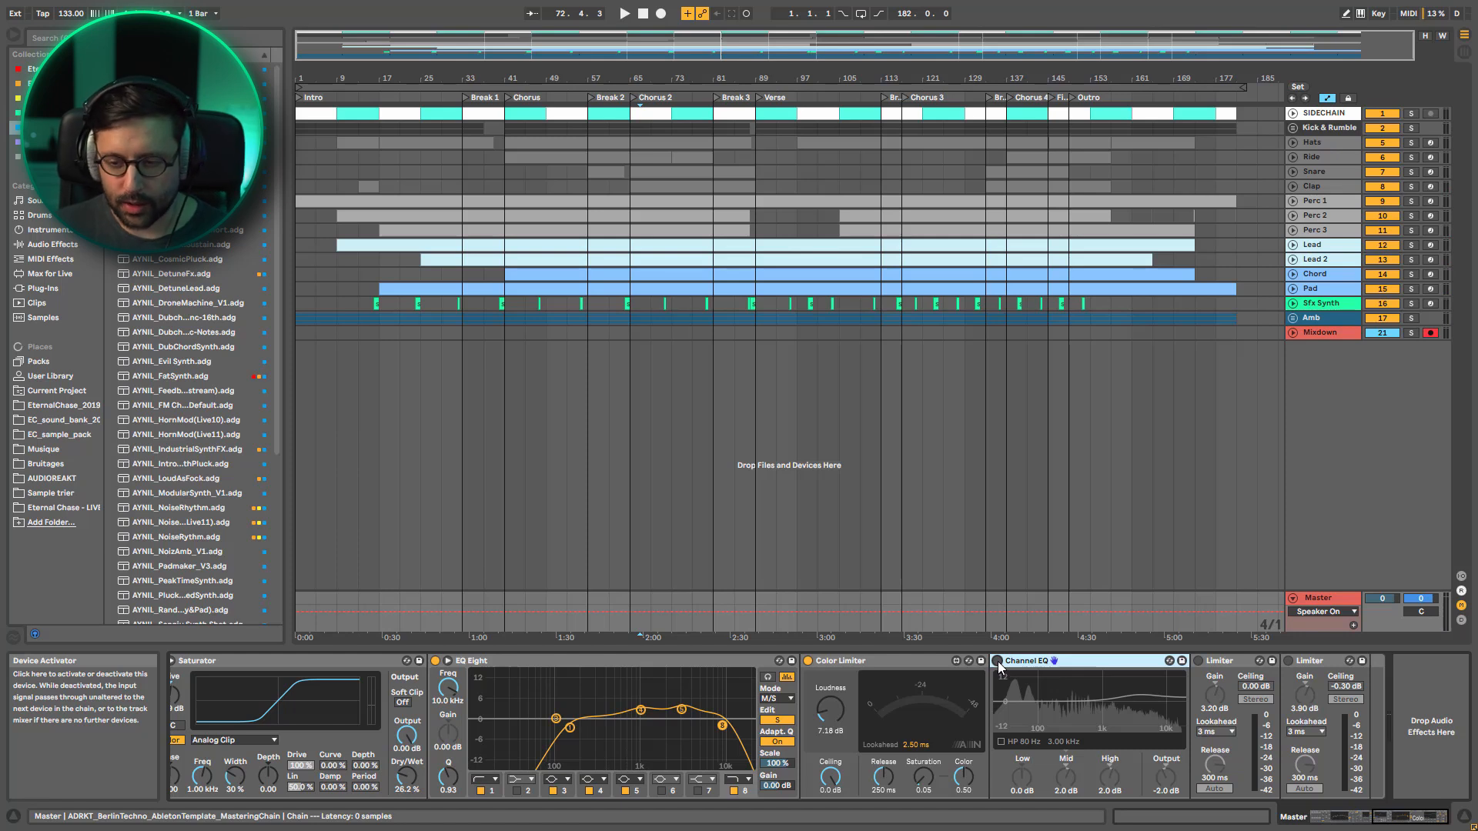
left_click(999, 662)
Compare the Color Limiter bypassed and active during playback, and activate both Limiters at the end of the chain
key("space")
left_click(806, 662)
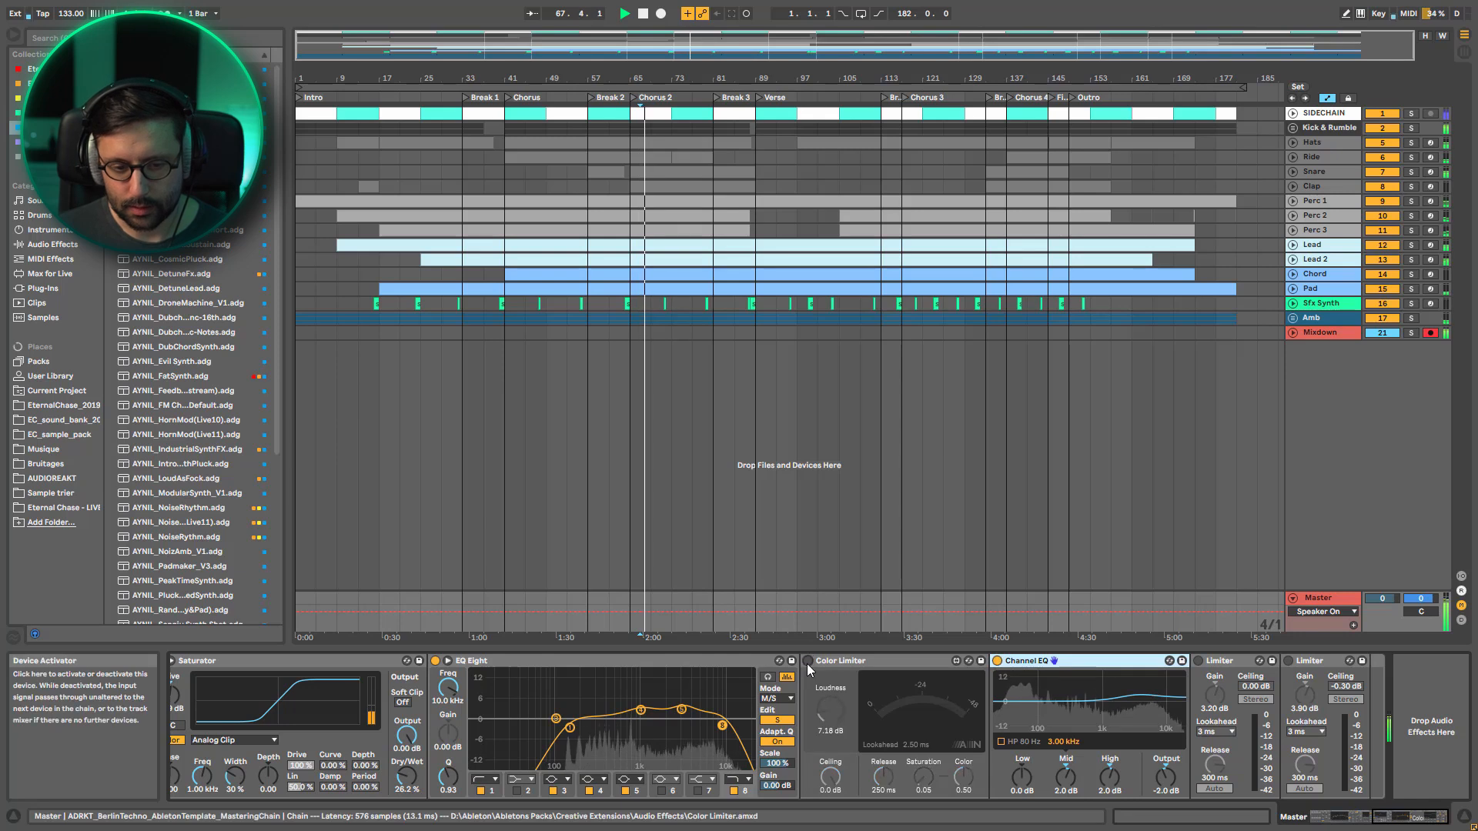
left_click(807, 662)
left_click(1199, 661)
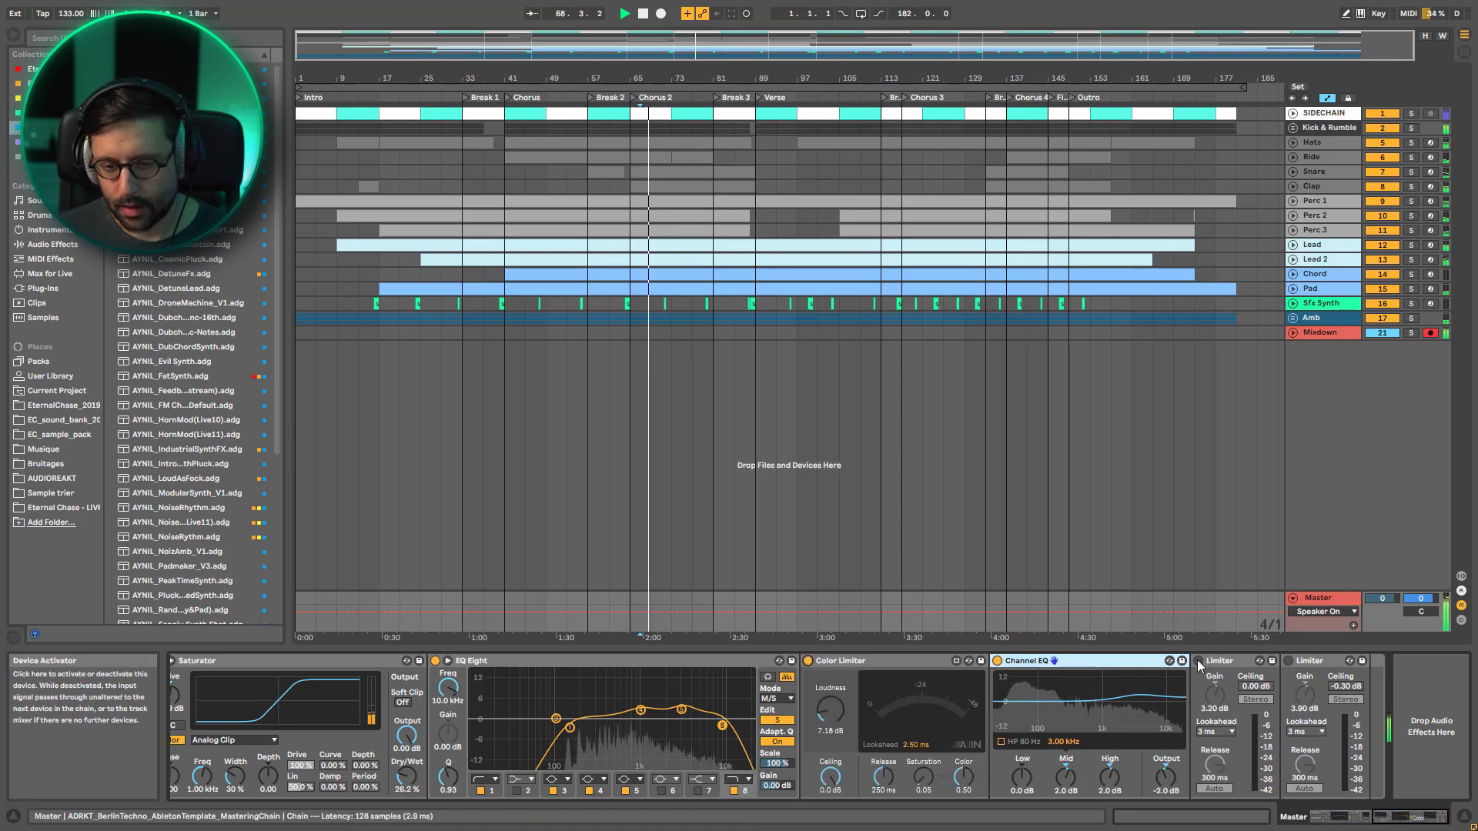
left_click(1289, 662)
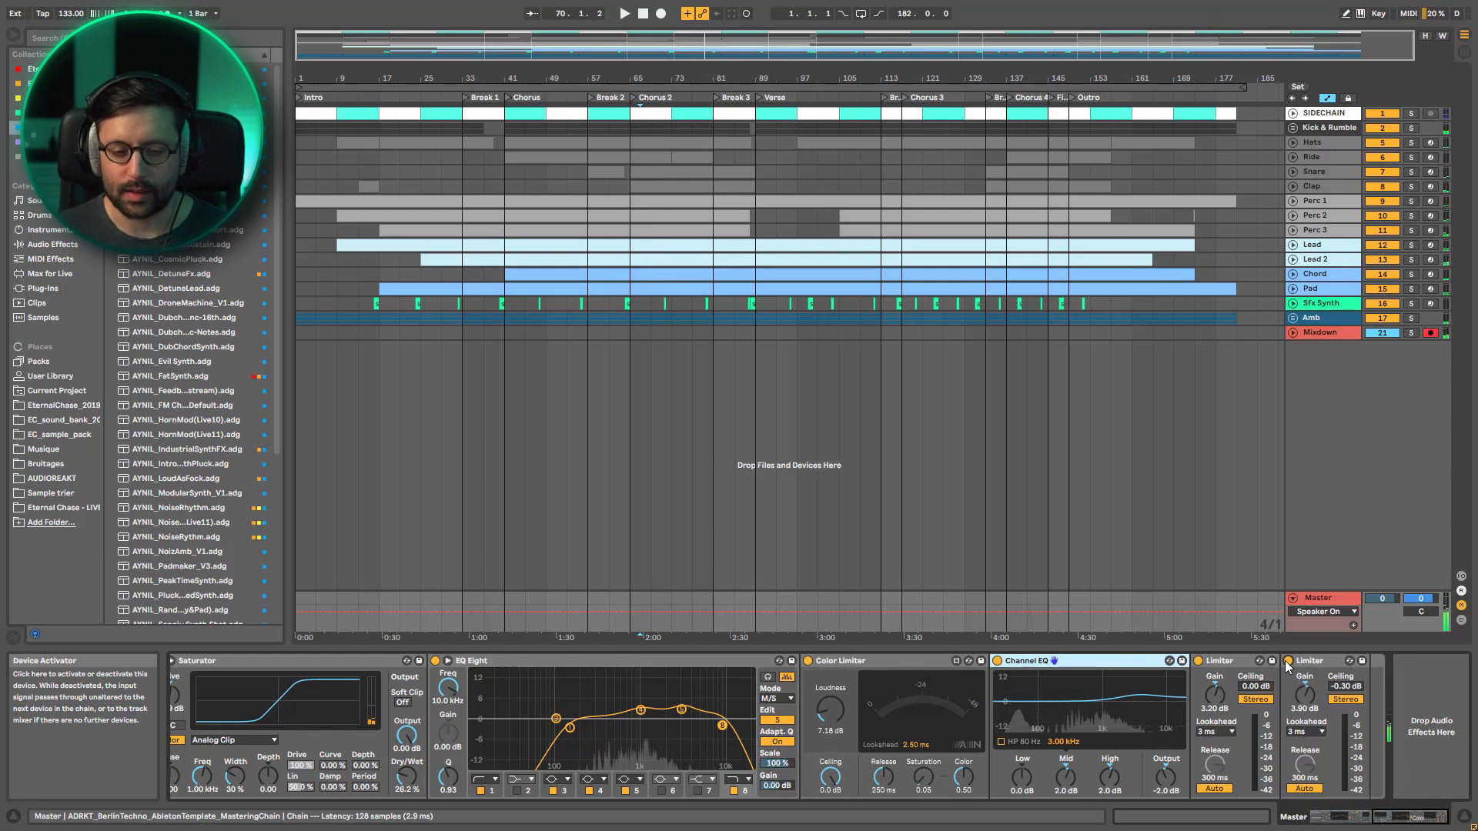
Try the Color Limiter's Loudness at 9.83 dB with both Limiters active, and undo the change
key("space")
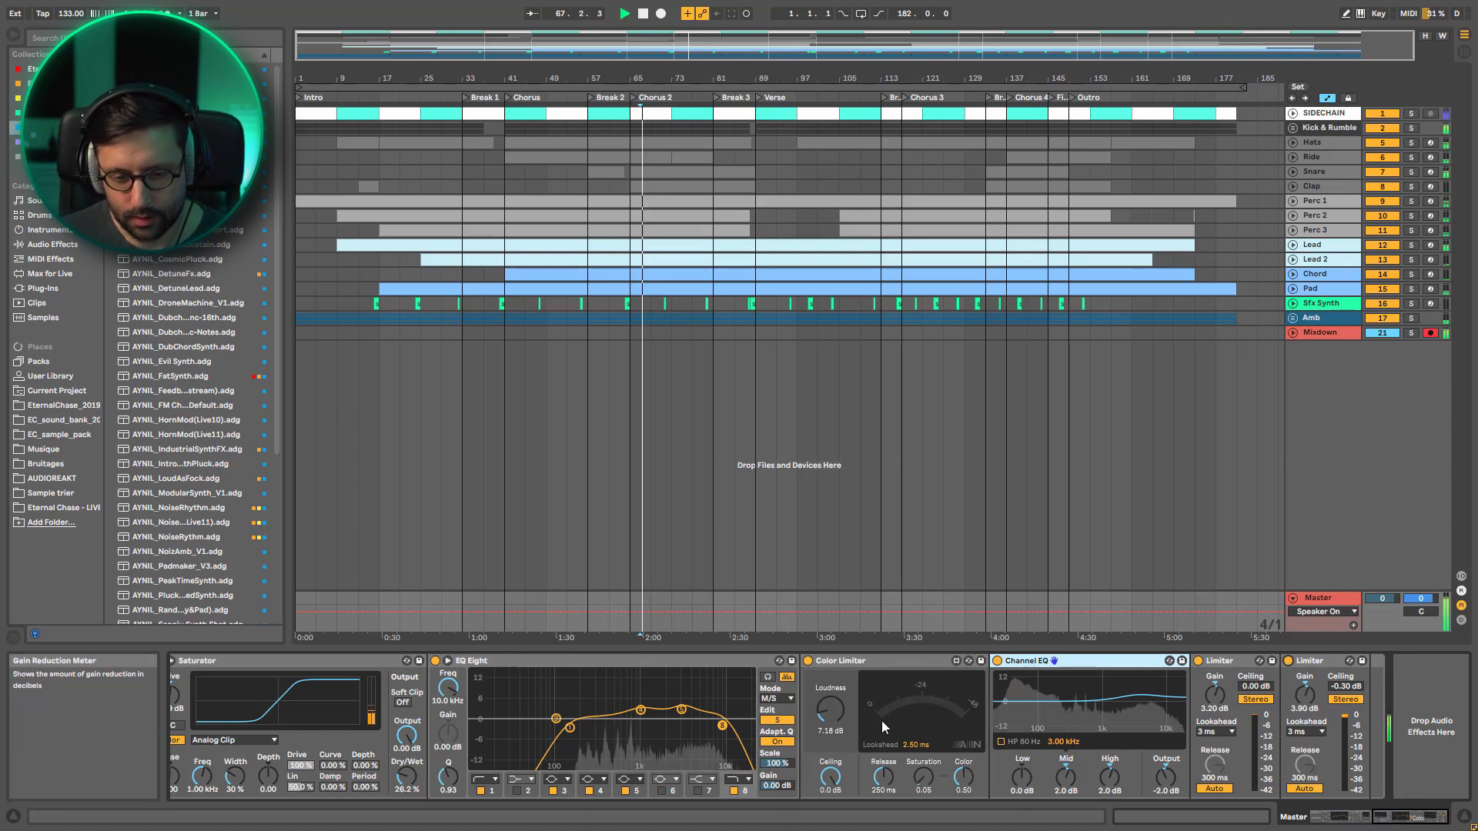
left_click_drag(830, 710, 830, 678)
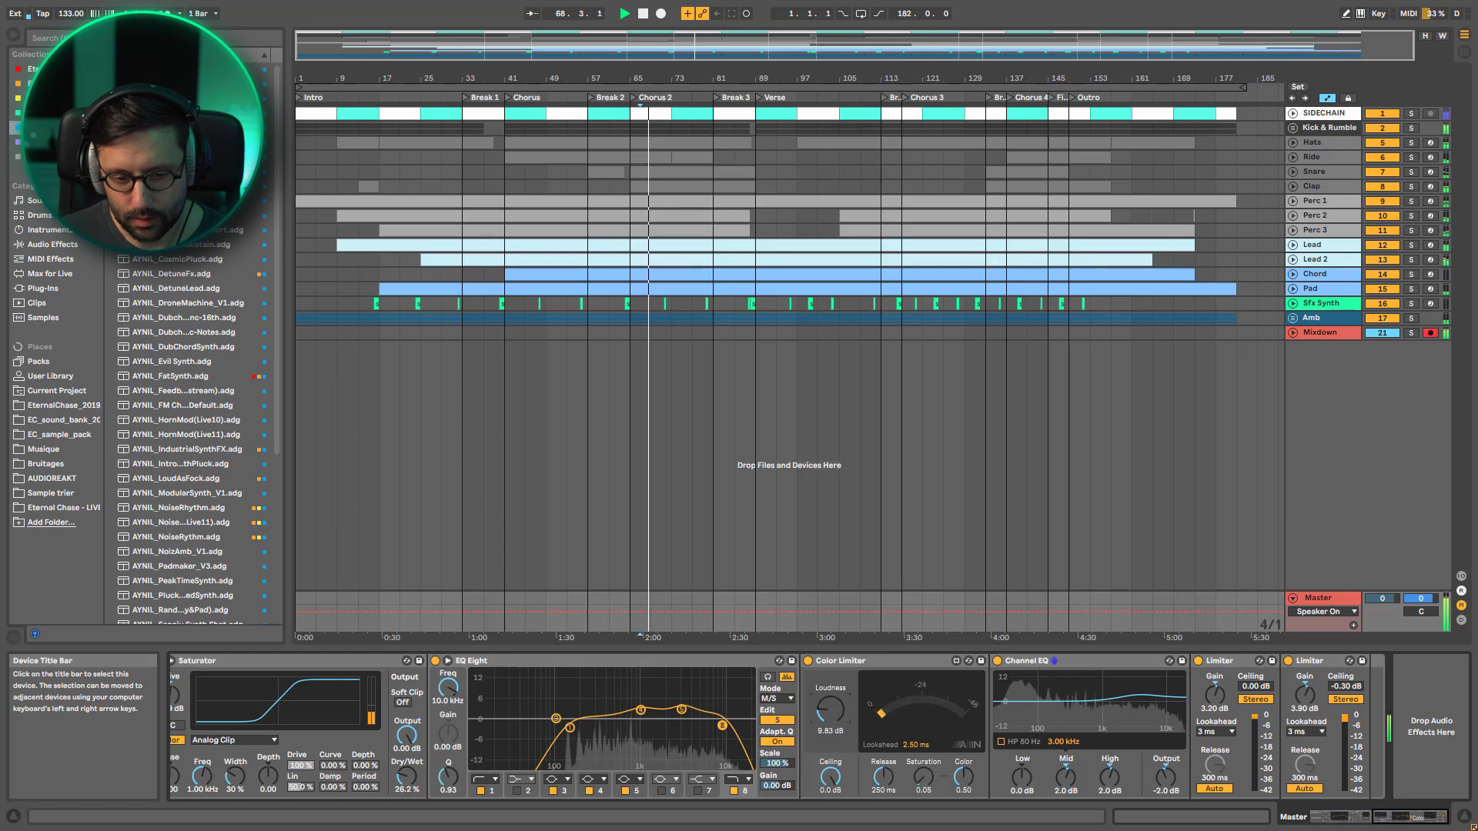
key("ctrl+z")
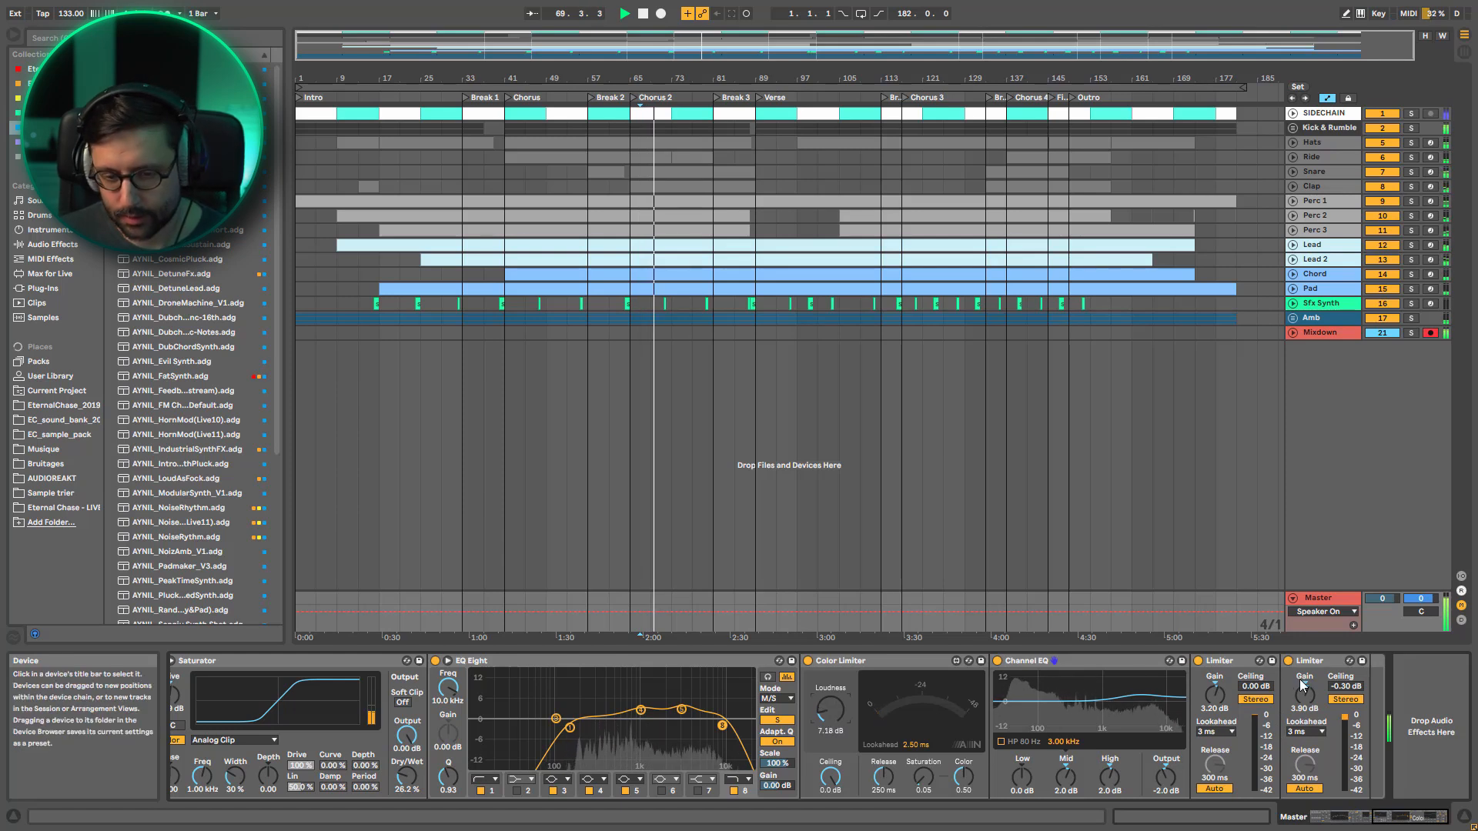
Select the first Limiter and listen to the arrangement while examining its gain reduction
key("space")
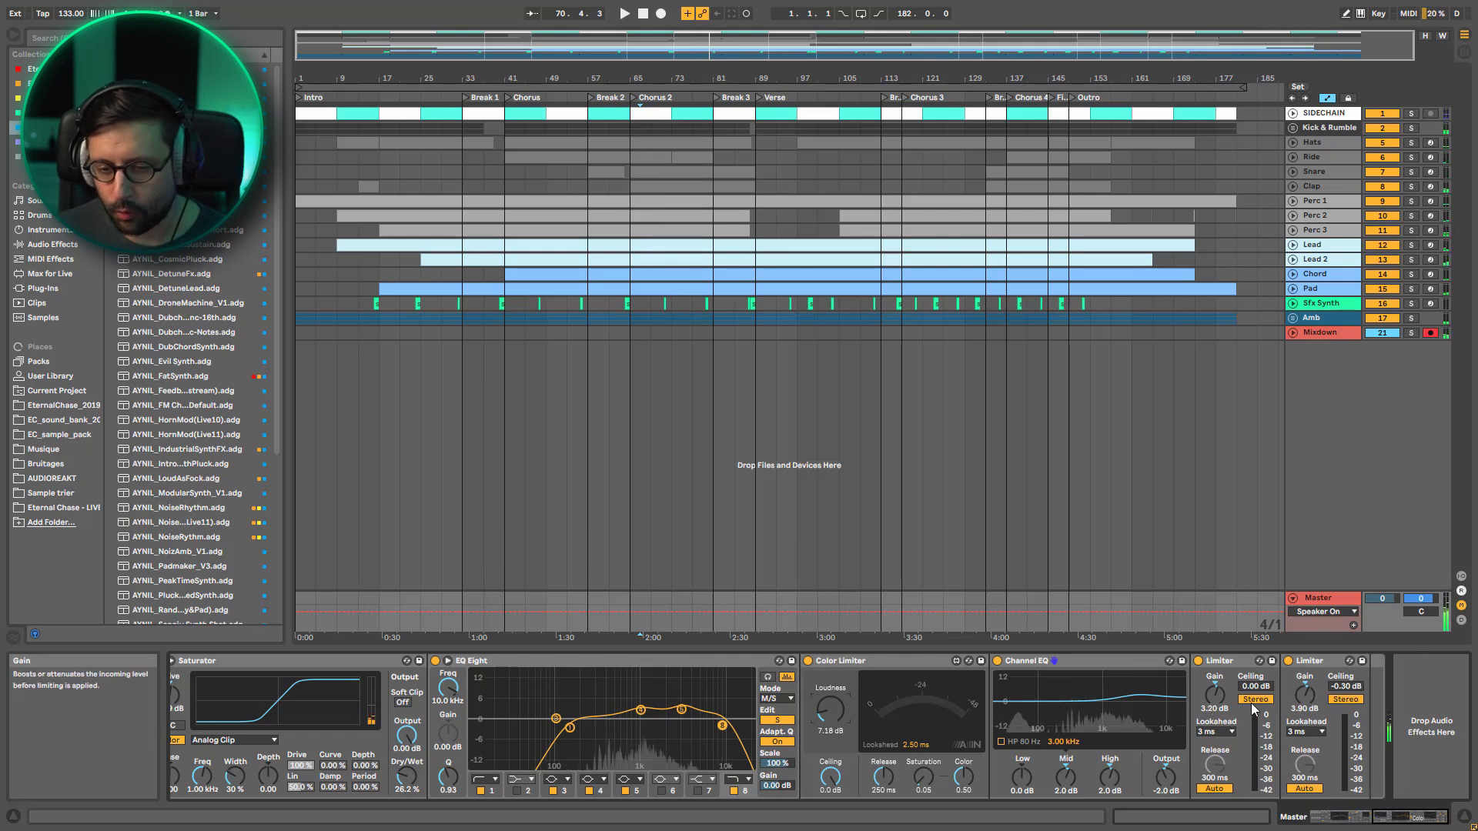
left_click(1237, 664)
key("space")
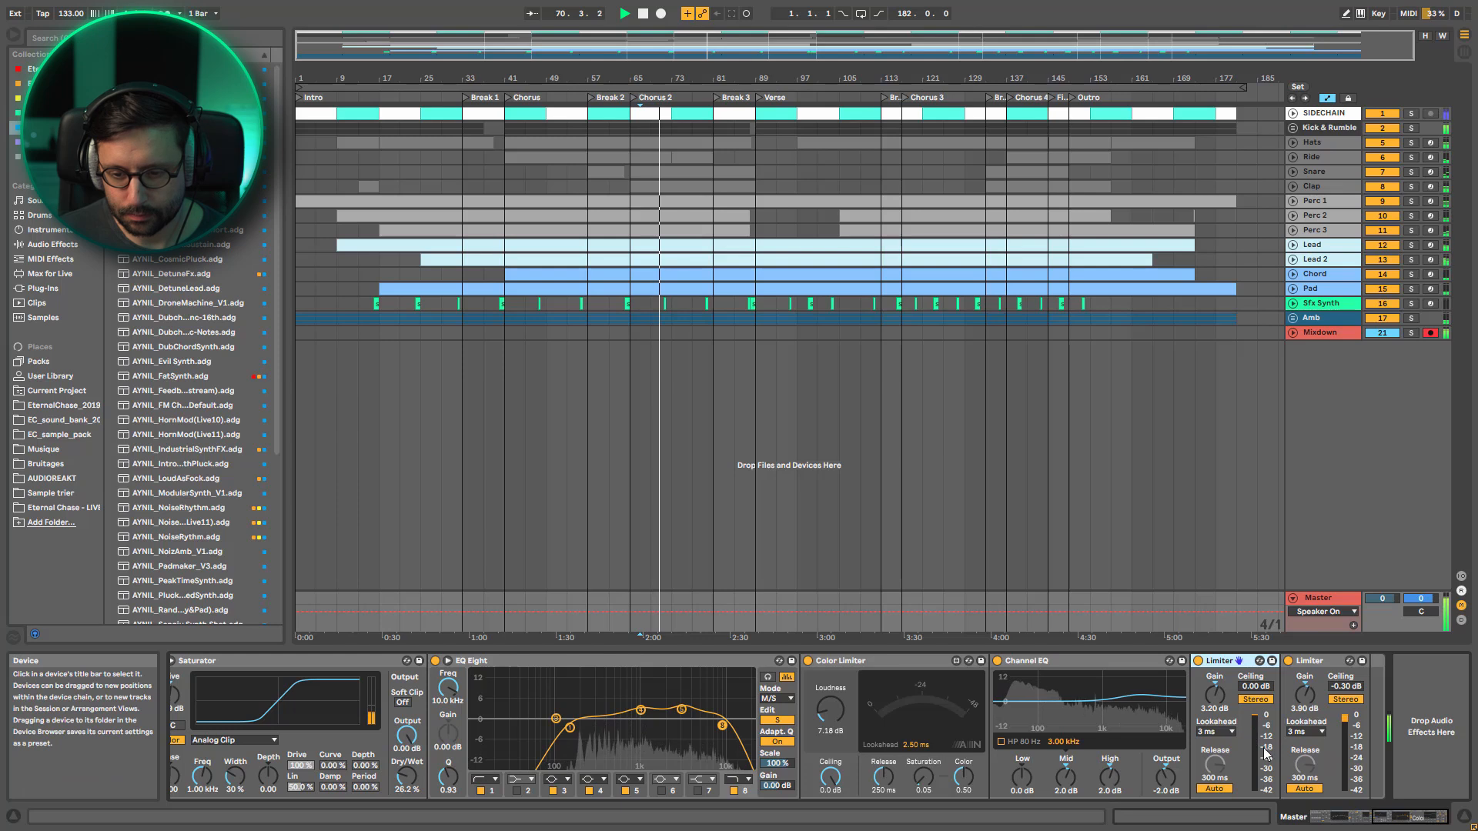
Compare the whole mastering rack bypassed and active with its devices hidden, and show its devices again with the rack selected
left_click(1330, 817)
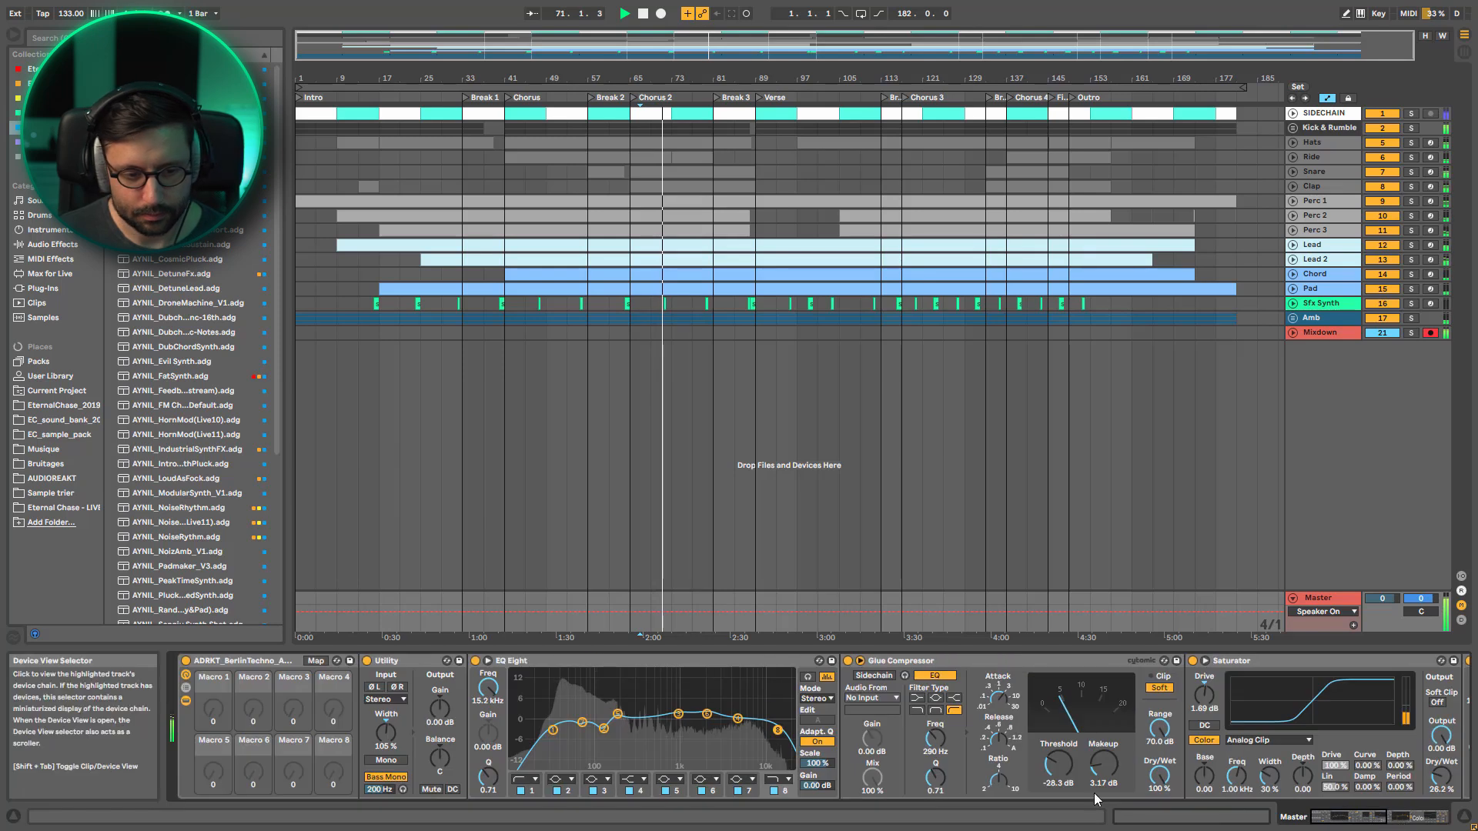
left_click(186, 700)
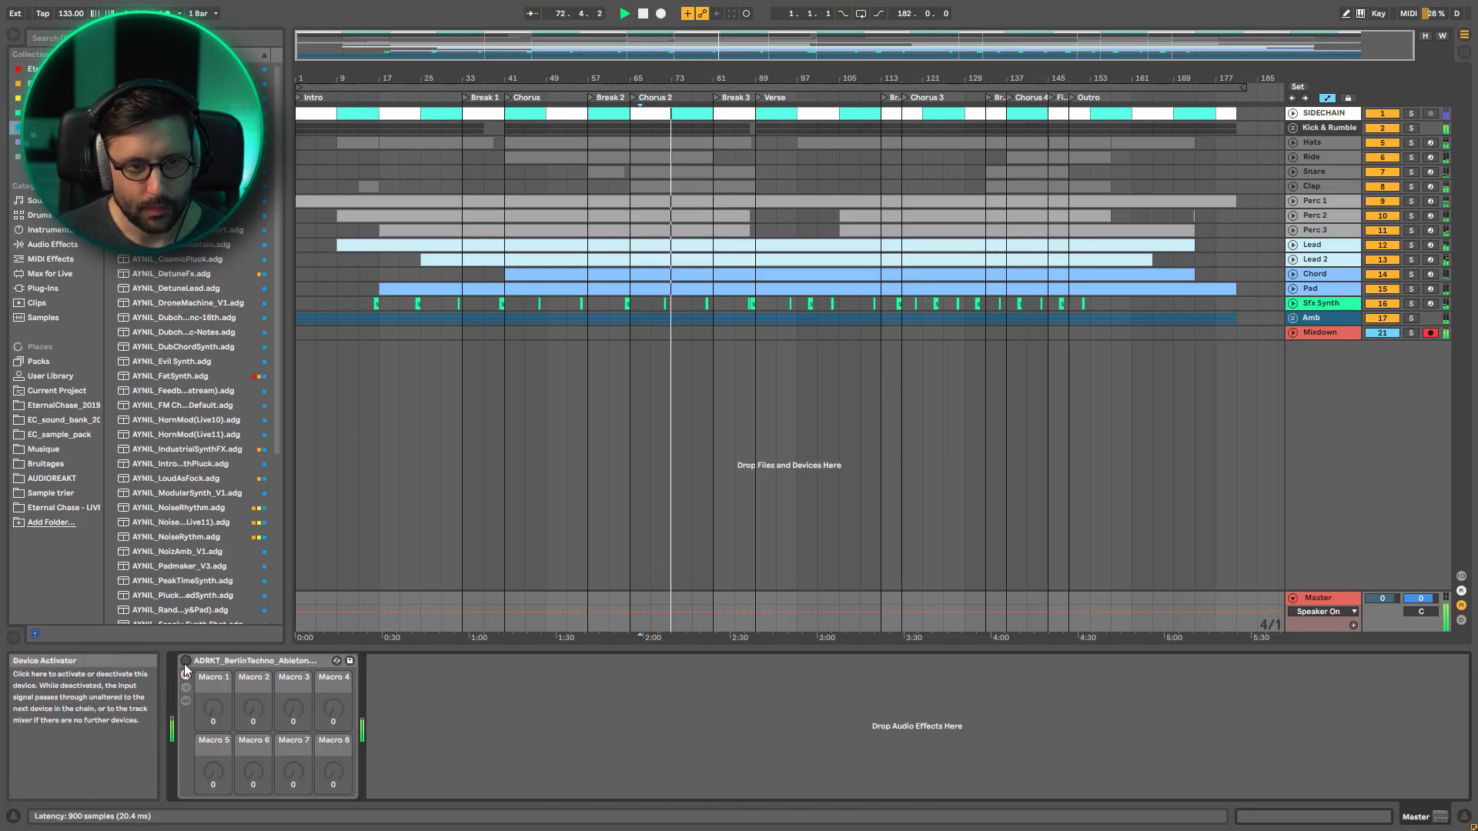
key("space")
left_click(185, 661)
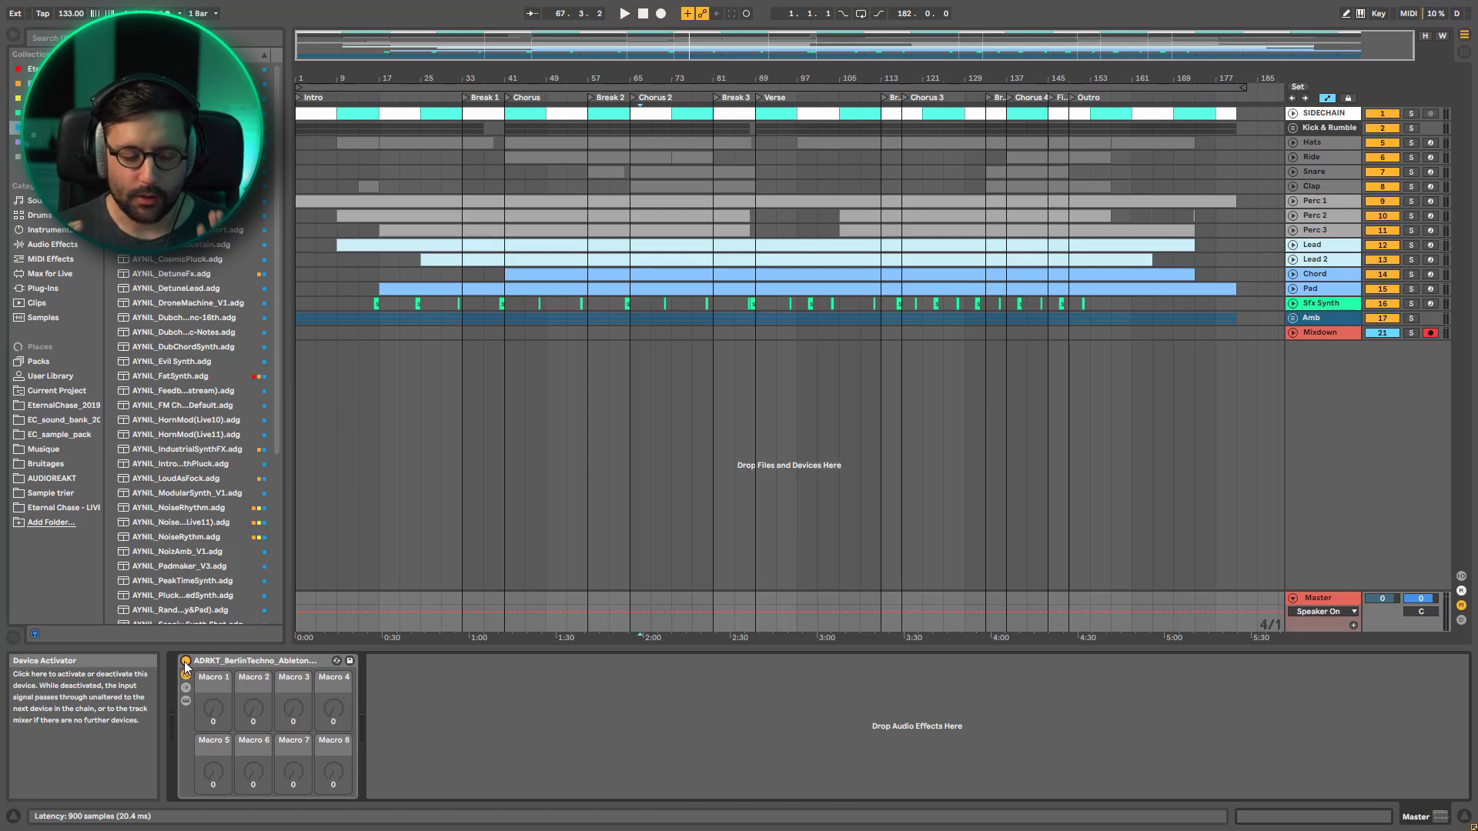
left_click(186, 700)
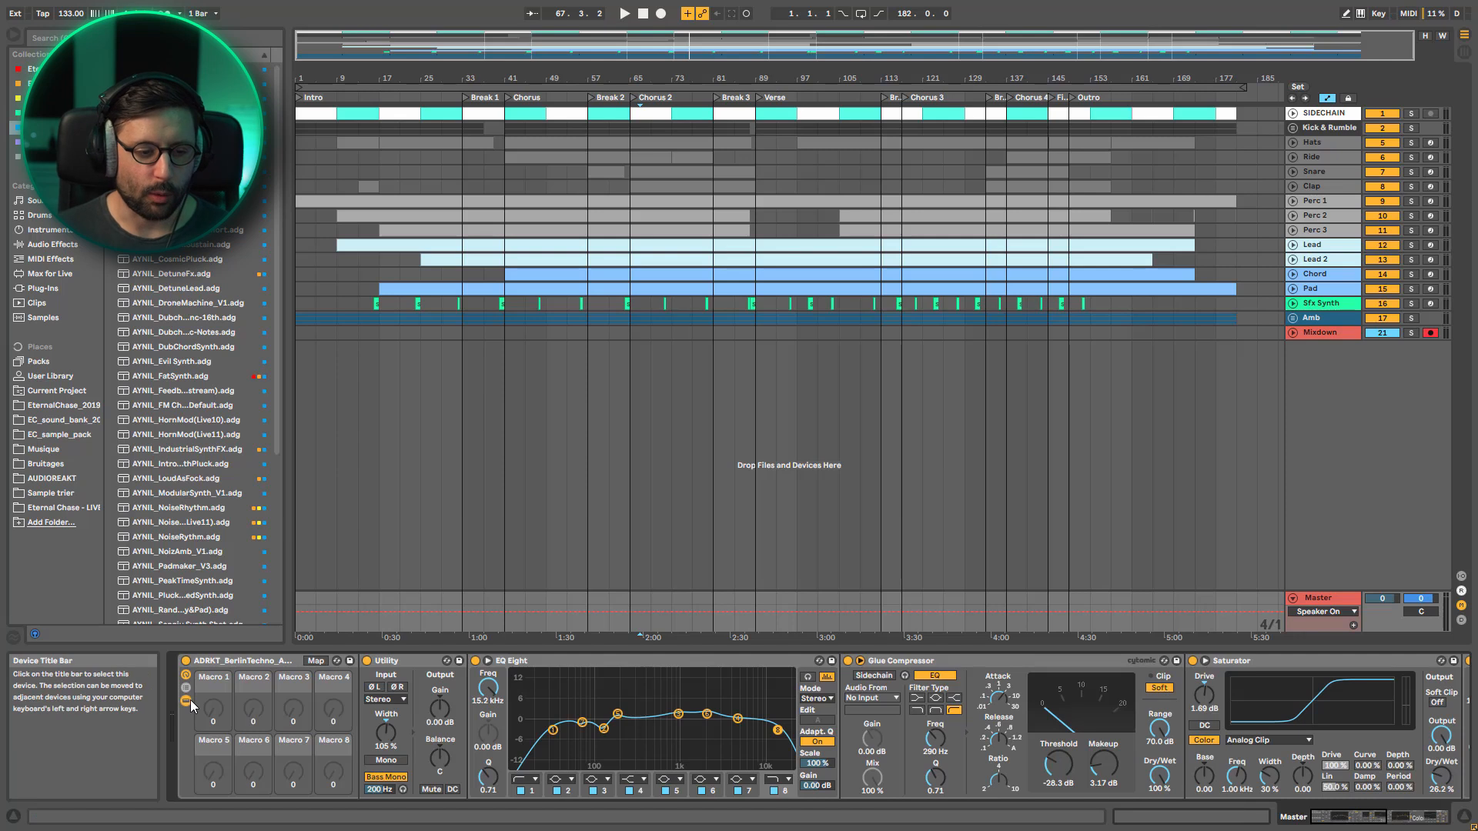
left_click(275, 668)
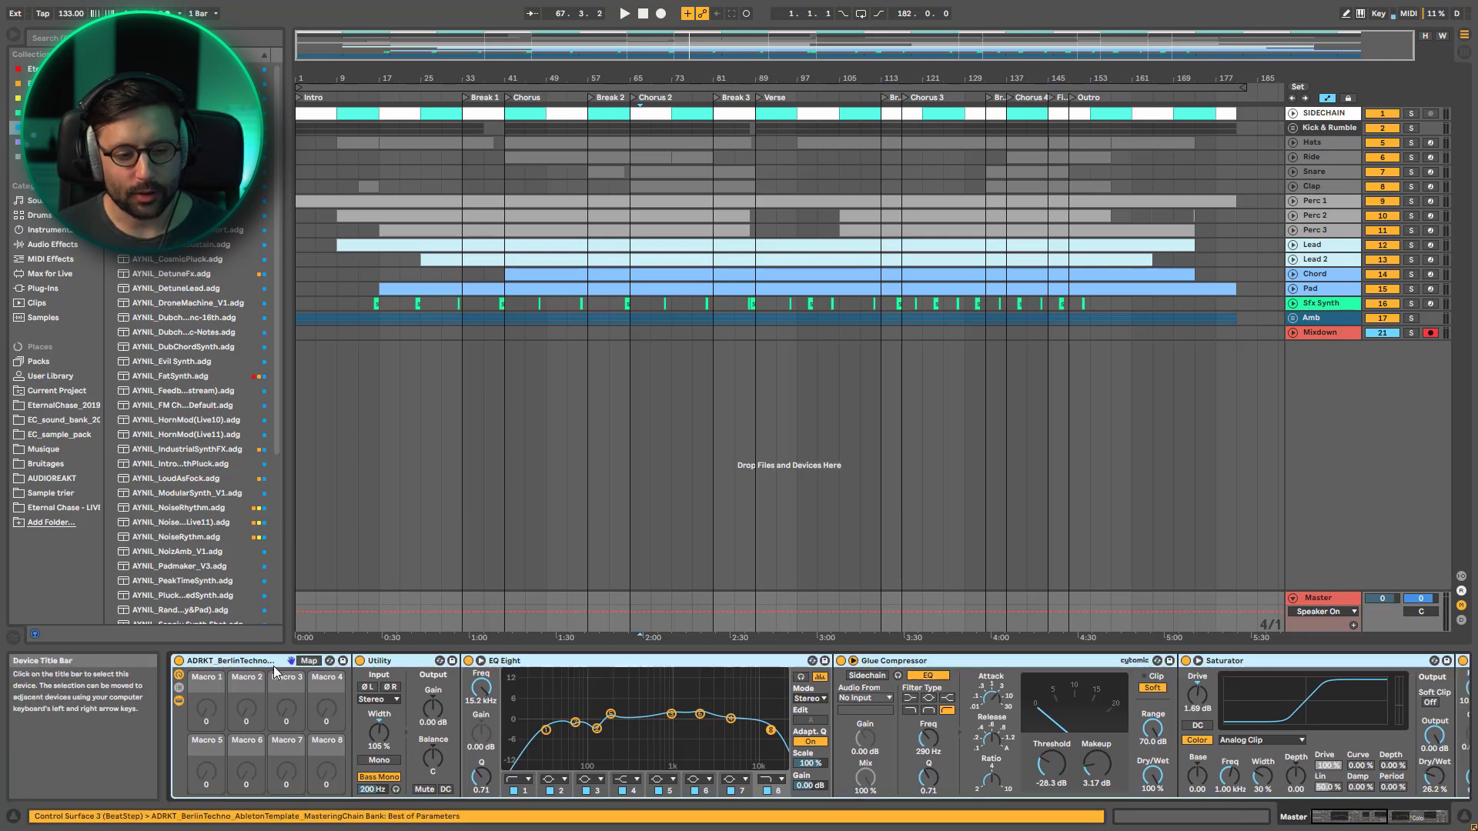